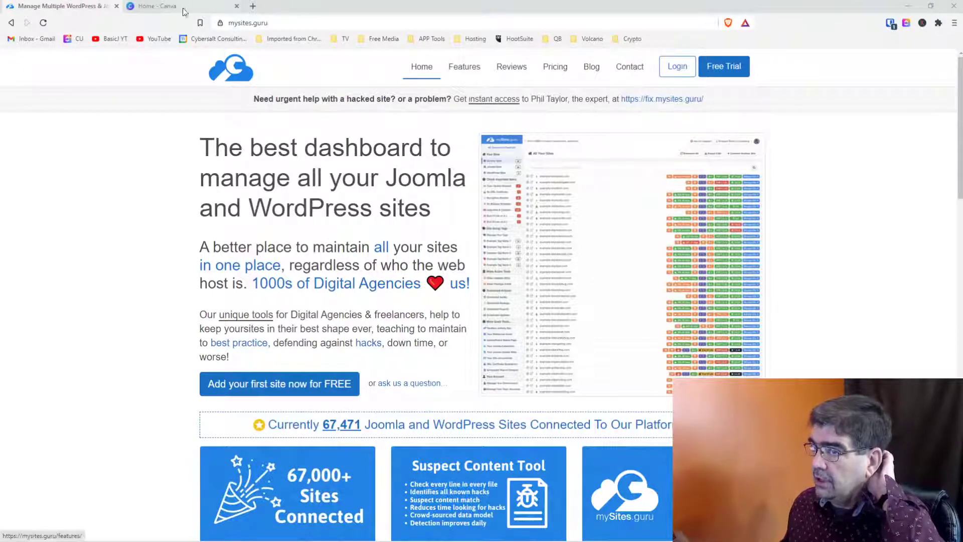
# View the Mag Guard Monitoring site at magguardmonitoring.com in a new tab, and return to Canva's template categories.
pyautogui.click(145, 6)
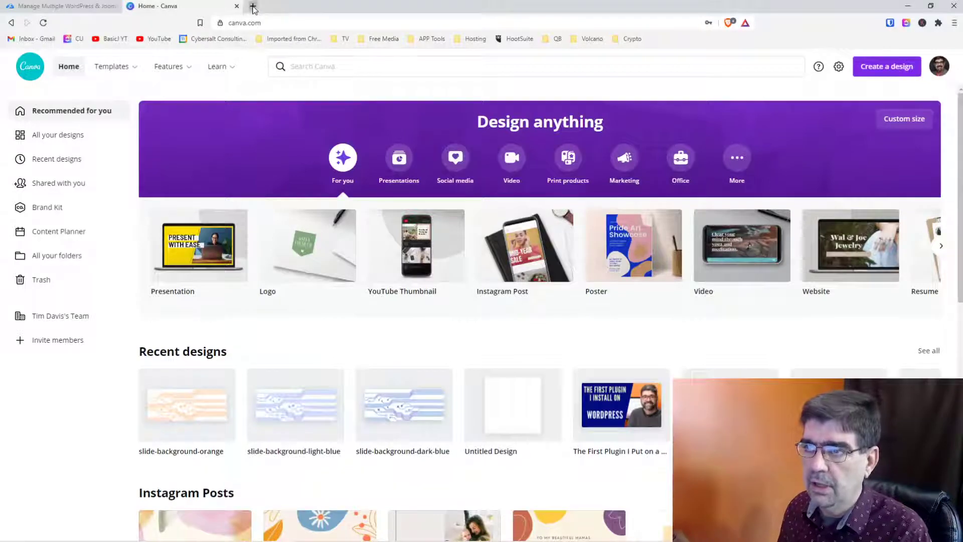
pyautogui.click(253, 6)
pyautogui.write('mag')
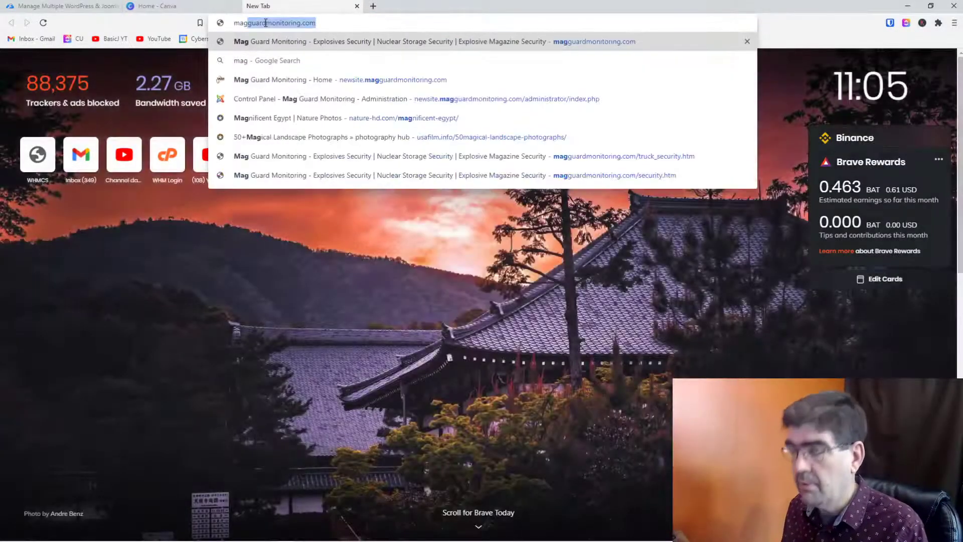
pyautogui.press('Return')
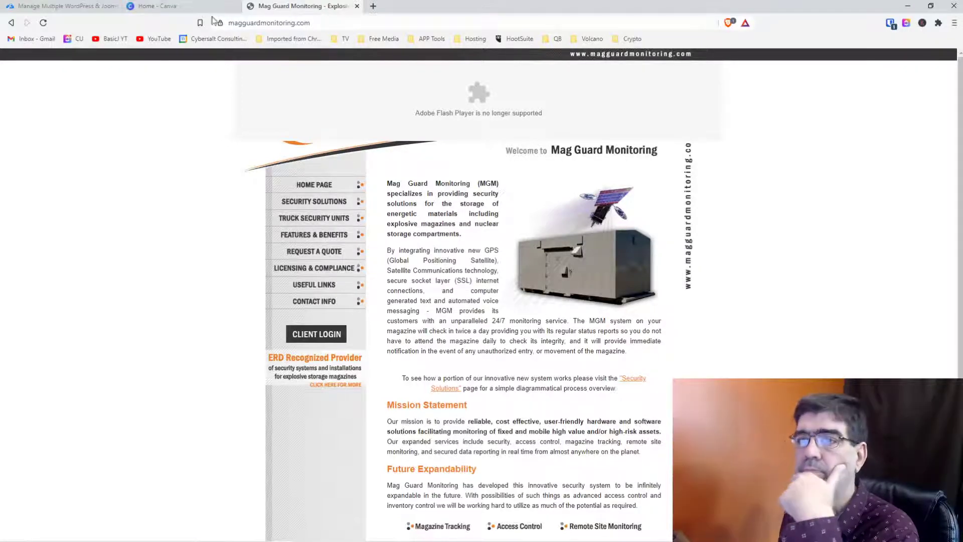
pyautogui.click(167, 8)
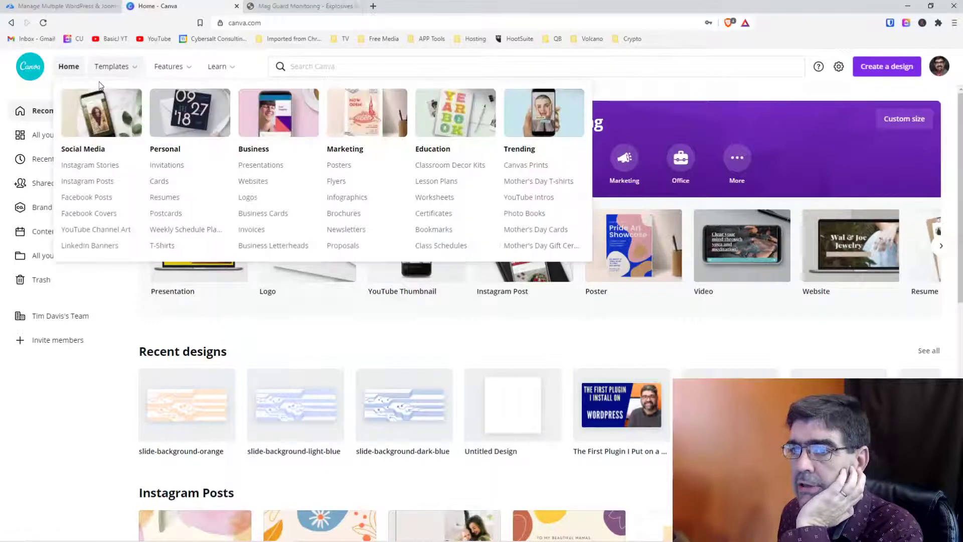
pyautogui.moveTo(103, 71)
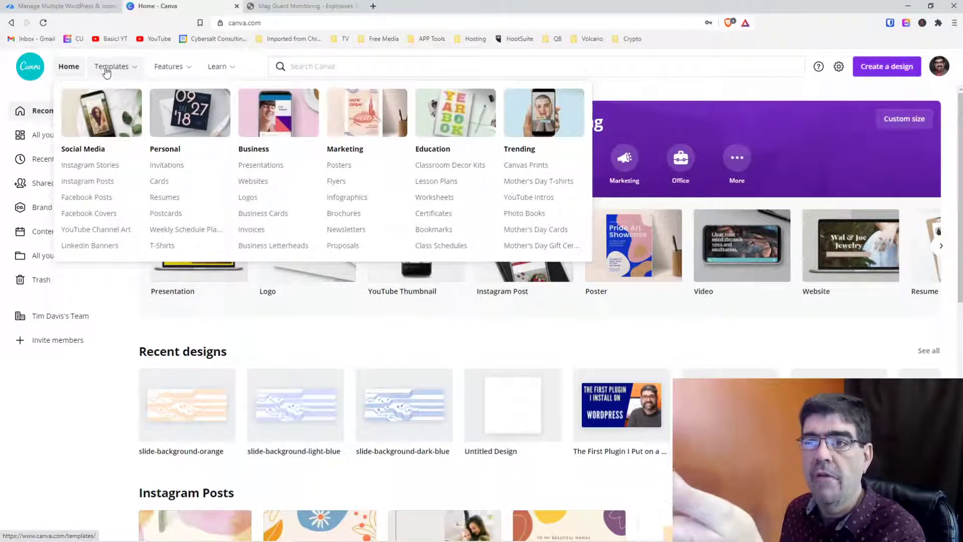
# Sign in to RelayThat in a new tab with the saved account email and password, and look through the Maintenance Monday designs.
pyautogui.click(372, 6)
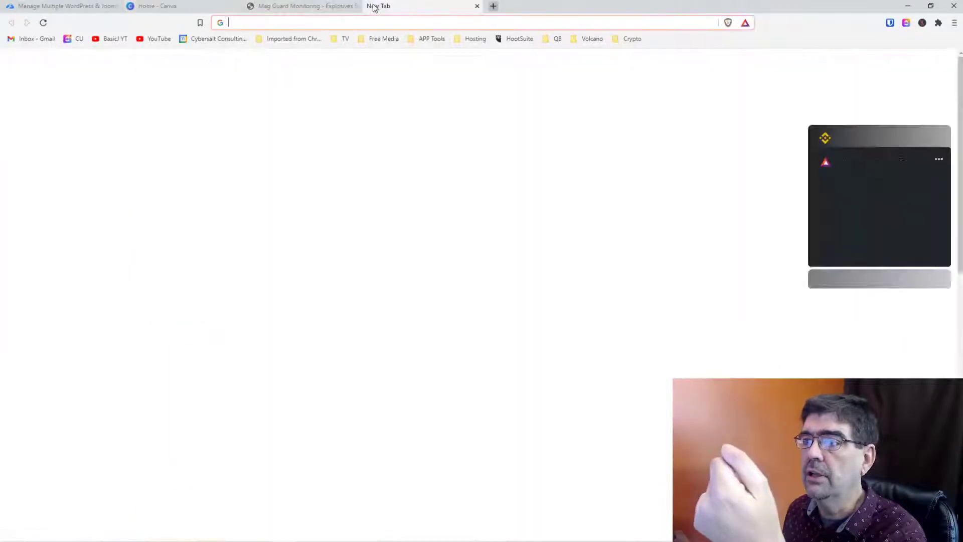
pyautogui.click(431, 39)
pyautogui.click(434, 65)
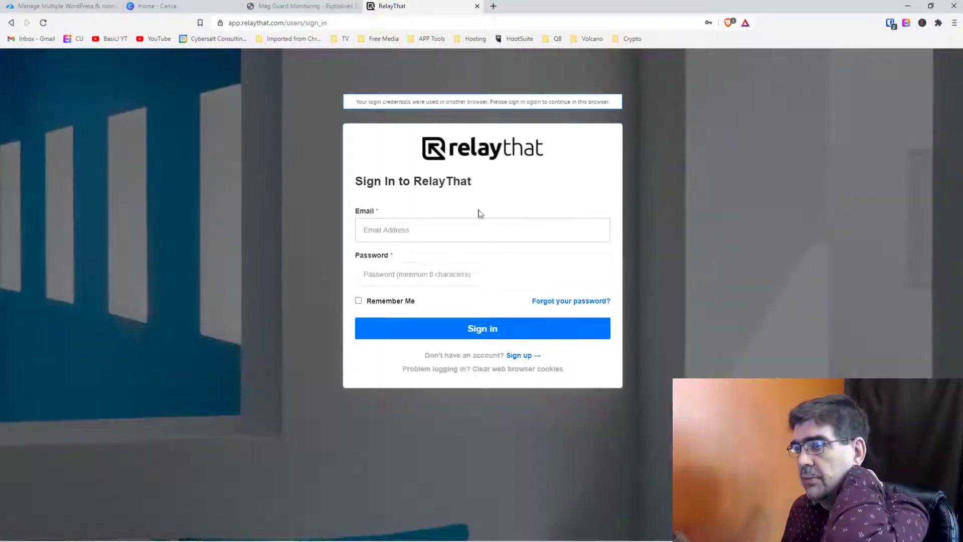
pyautogui.click(890, 24)
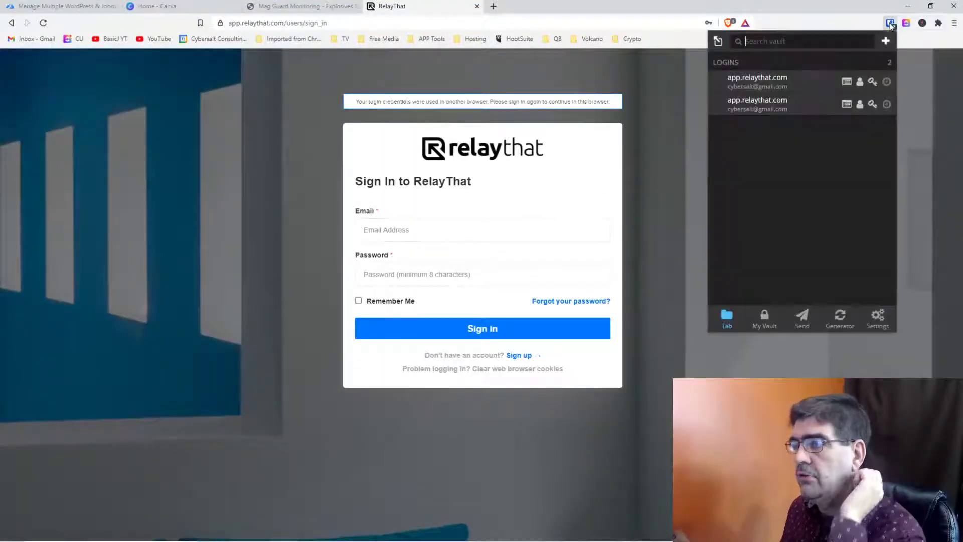
pyautogui.click(757, 82)
pyautogui.click(450, 333)
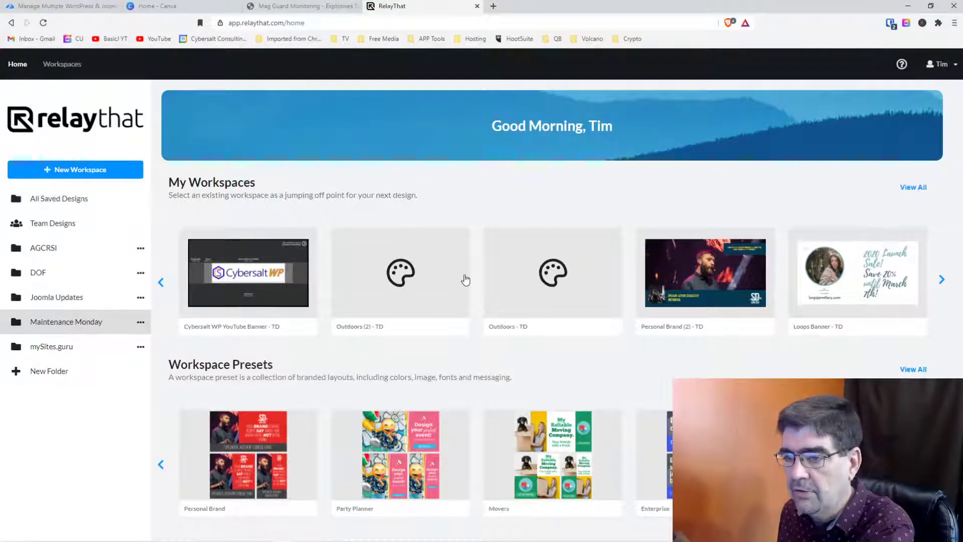
pyautogui.scroll(-5, 485, 282)
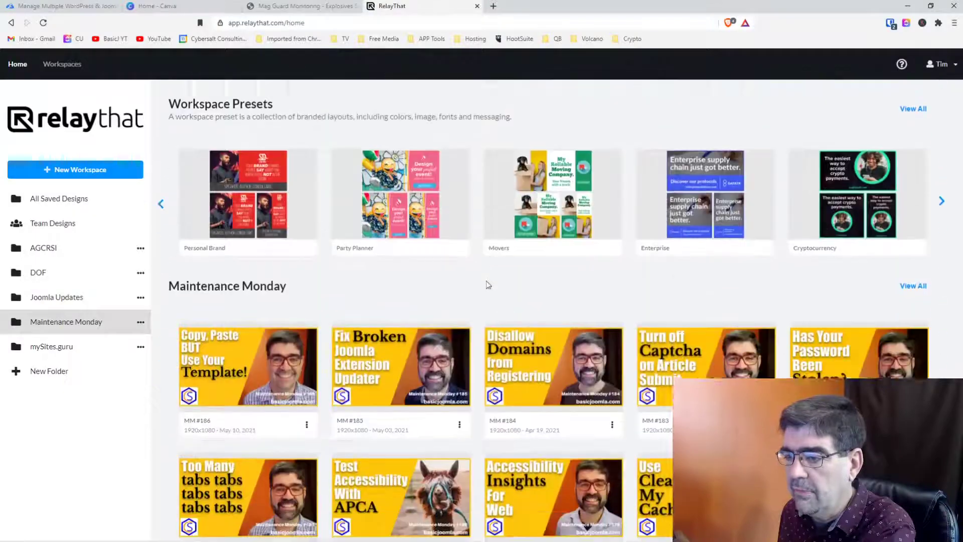
pyautogui.scroll(-2, 487, 284)
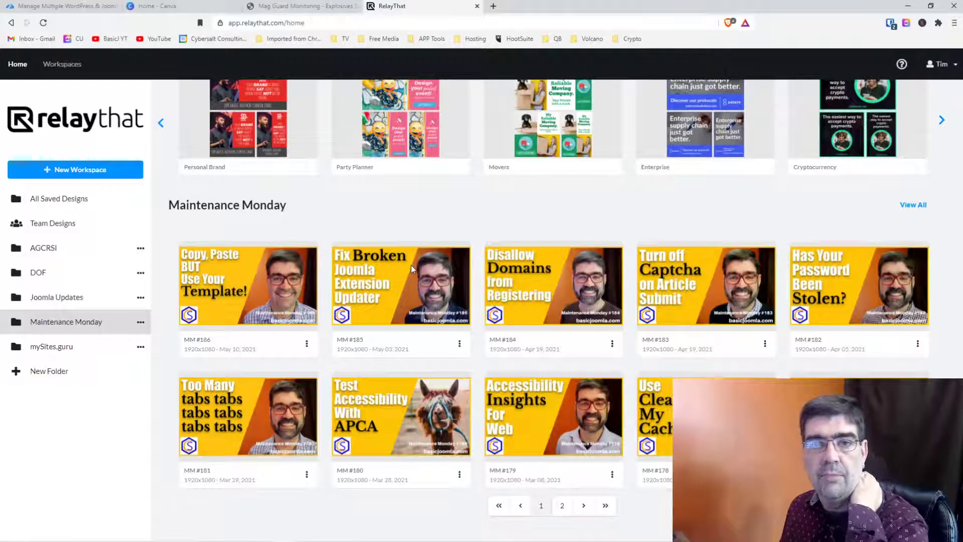
# Switch to Canva and create a design from the Pink and Yellow Gamer Girl YouTube Intro template among the YouTube intros.
pyautogui.click(183, 6)
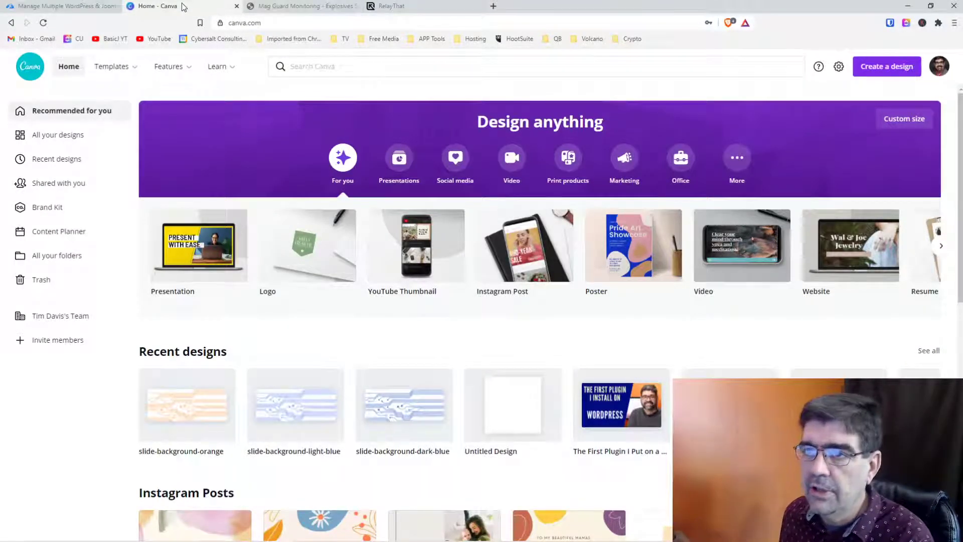
pyautogui.moveTo(131, 70)
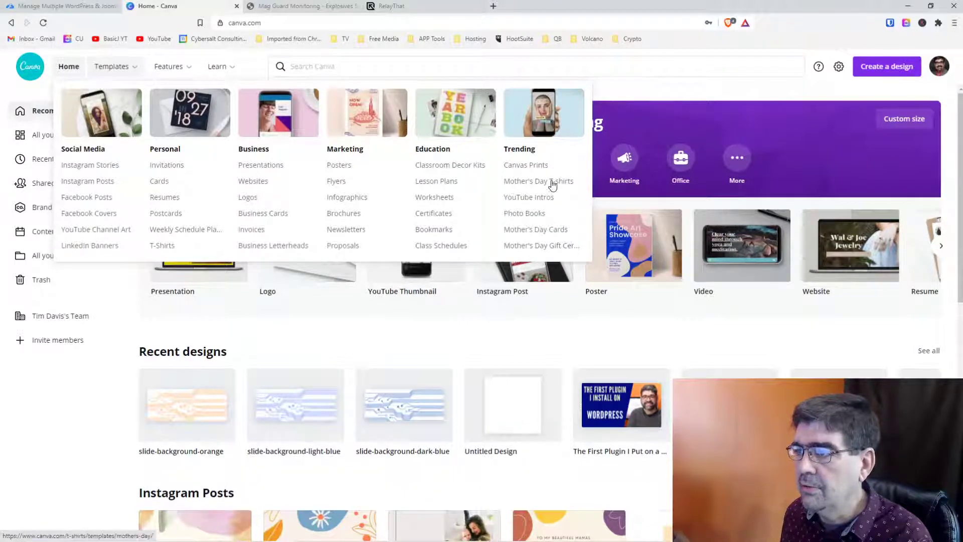
pyautogui.click(540, 203)
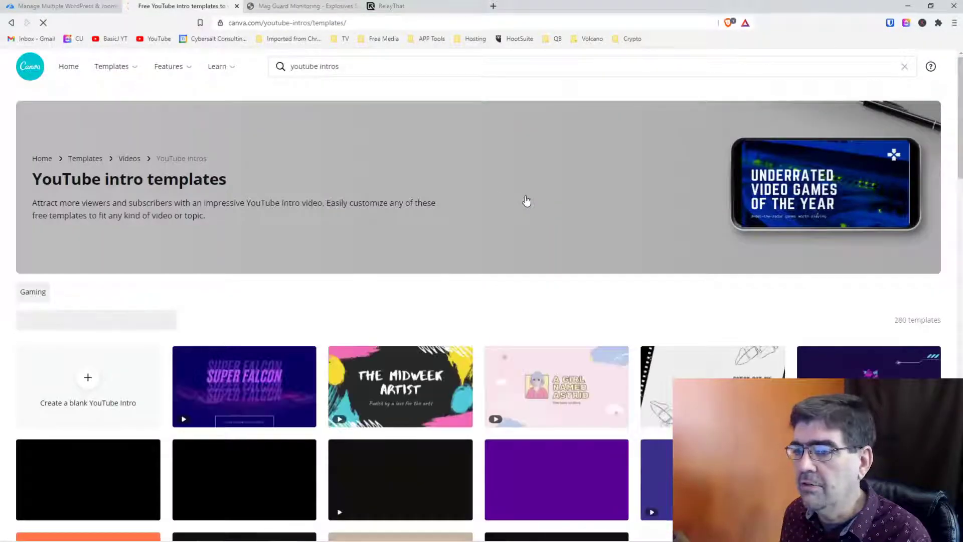
pyautogui.scroll(-2, 351, 161)
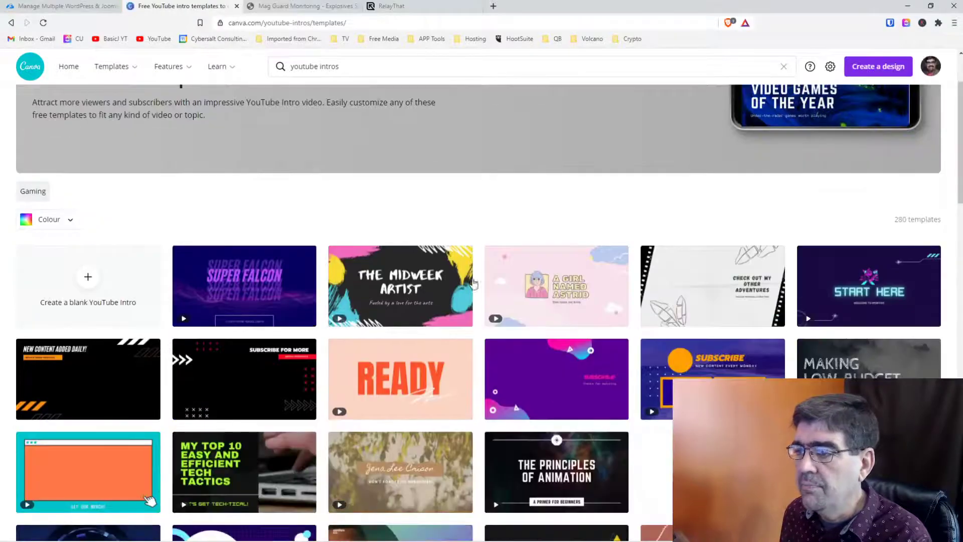
pyautogui.click(536, 314)
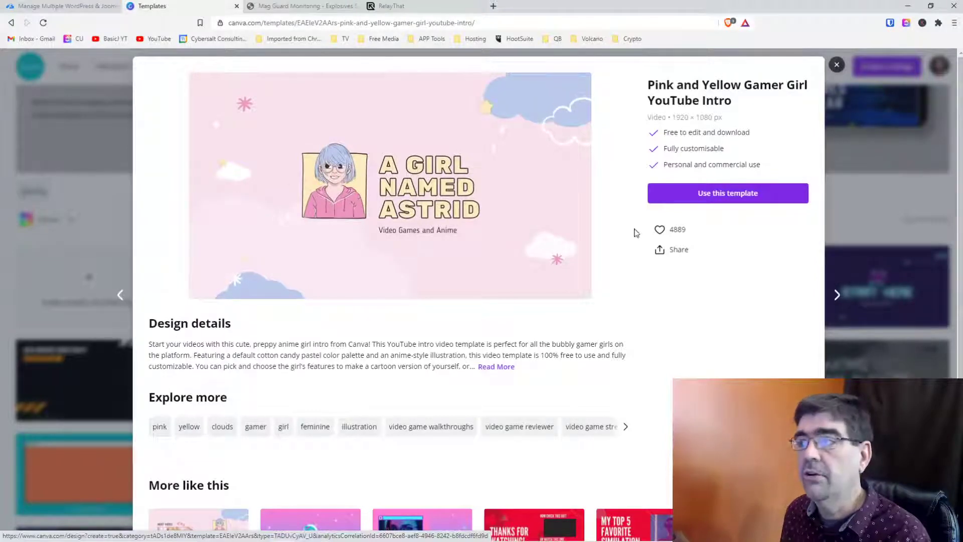
pyautogui.click(720, 194)
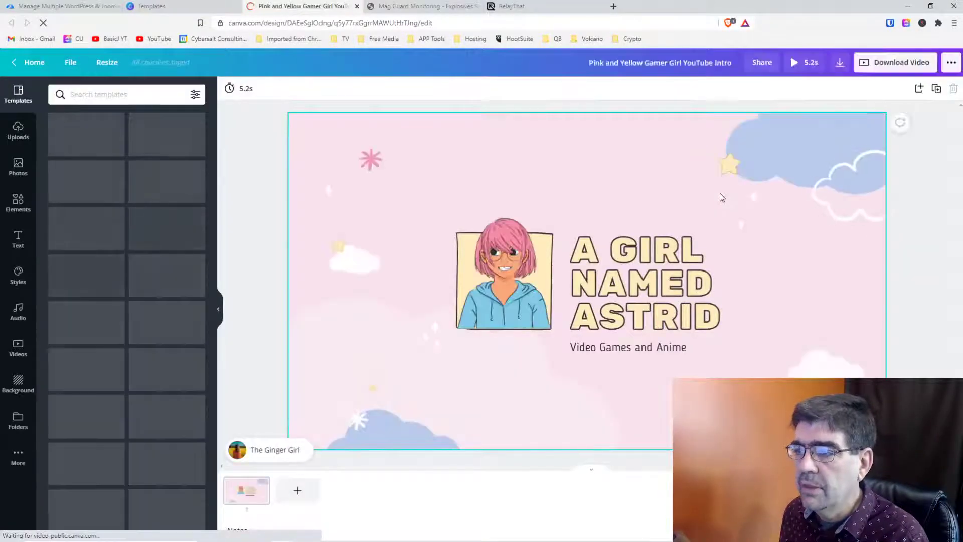
# Move the girl portrait up and to the right so it overlaps the title, and select the title text.
pyautogui.click(518, 285)
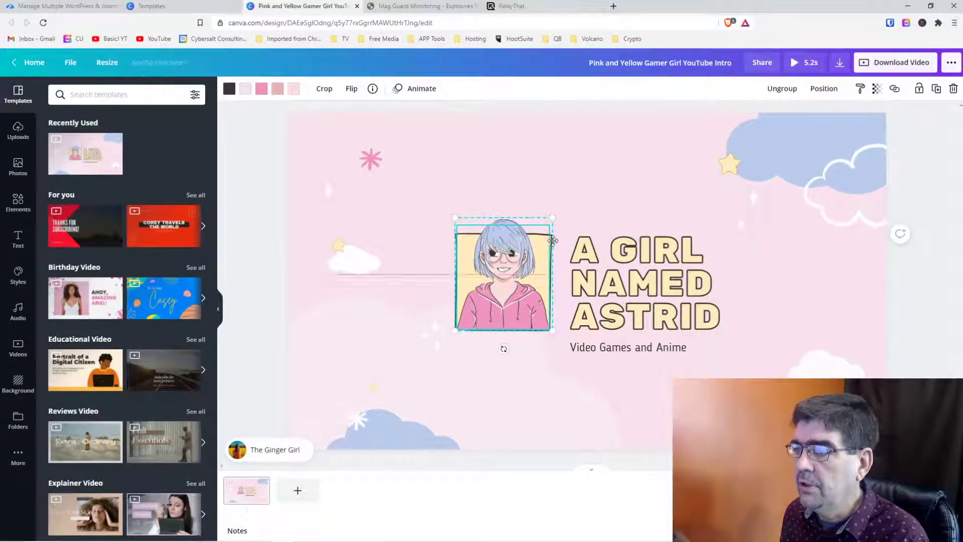
pyautogui.moveTo(553, 240); pyautogui.dragTo(599, 197)
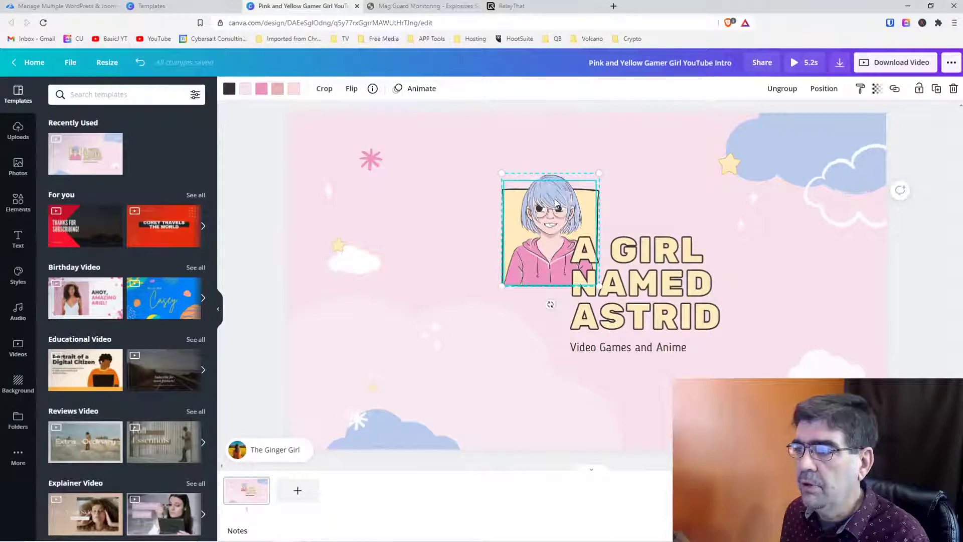
pyautogui.click(664, 256)
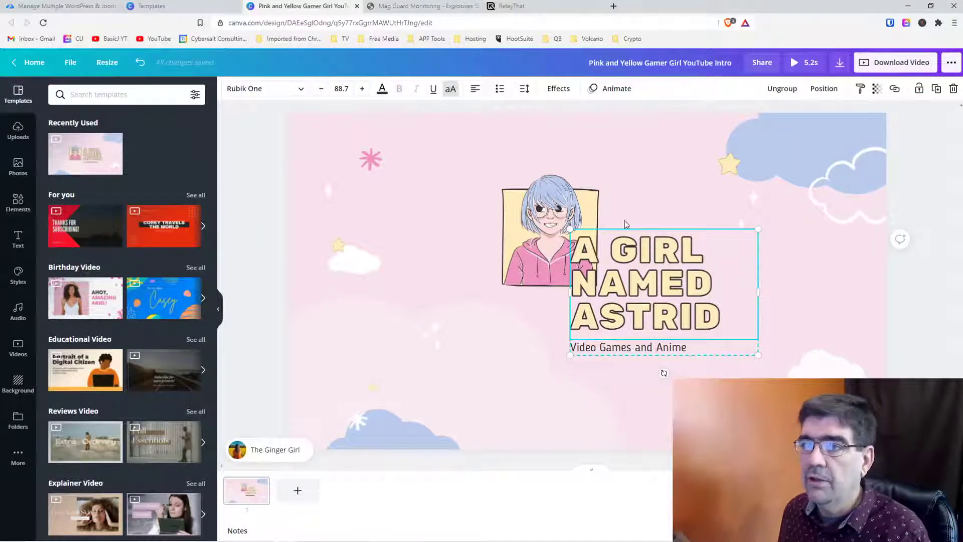
# Return to the Canva home page and move the Pink and Yellow Gamer Girl YouTube Intro design to the trash.
pyautogui.click(9, 63)
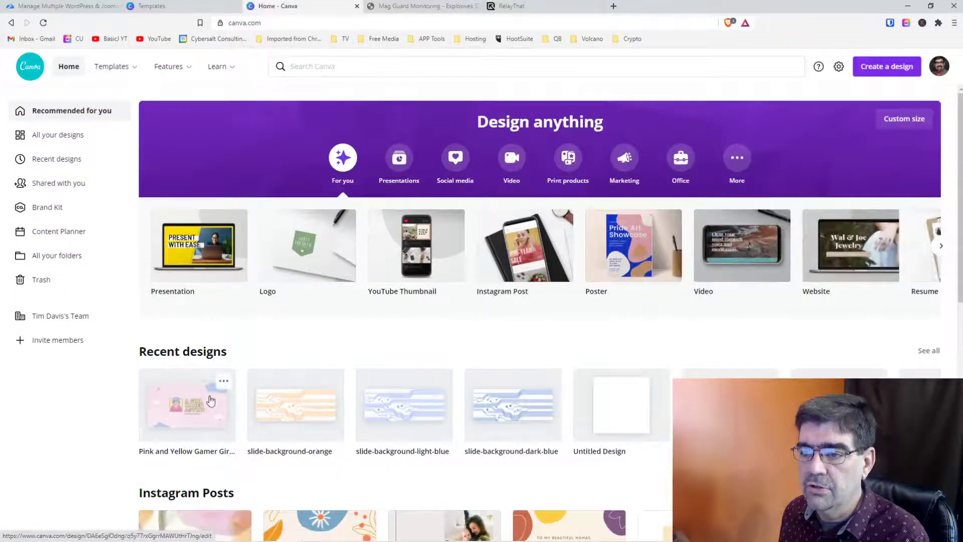
pyautogui.click(223, 381)
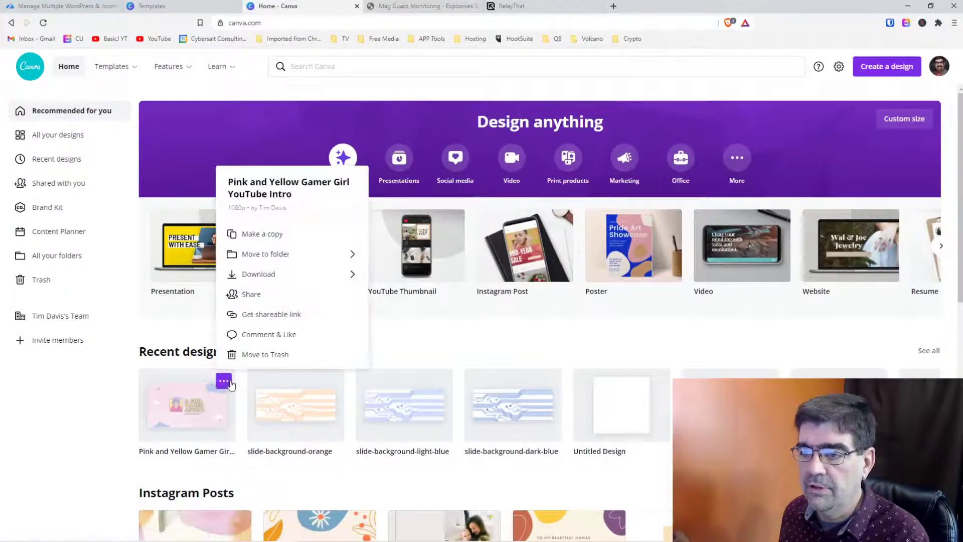
pyautogui.click(262, 355)
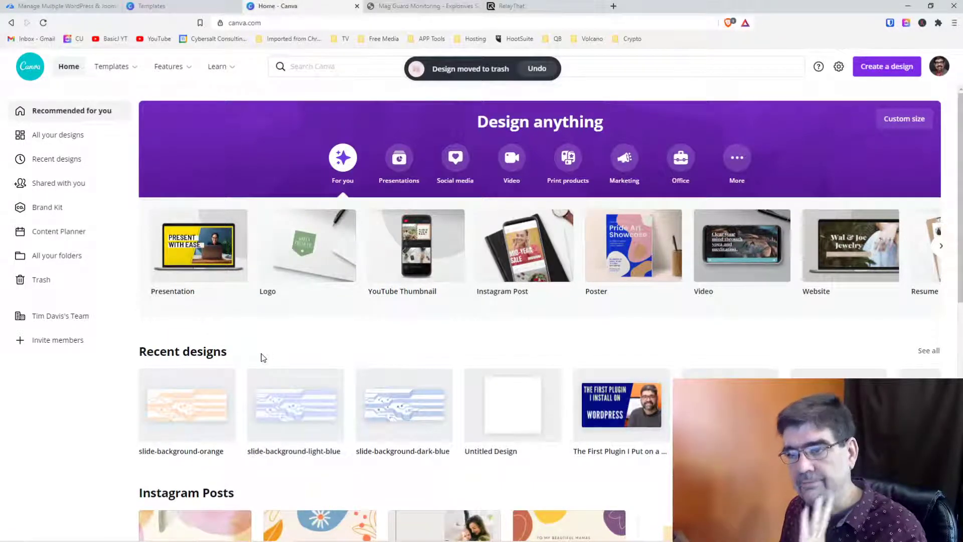
# Open the Family Movie Night - Website Banner design from the list of all designs.
pyautogui.click(81, 144)
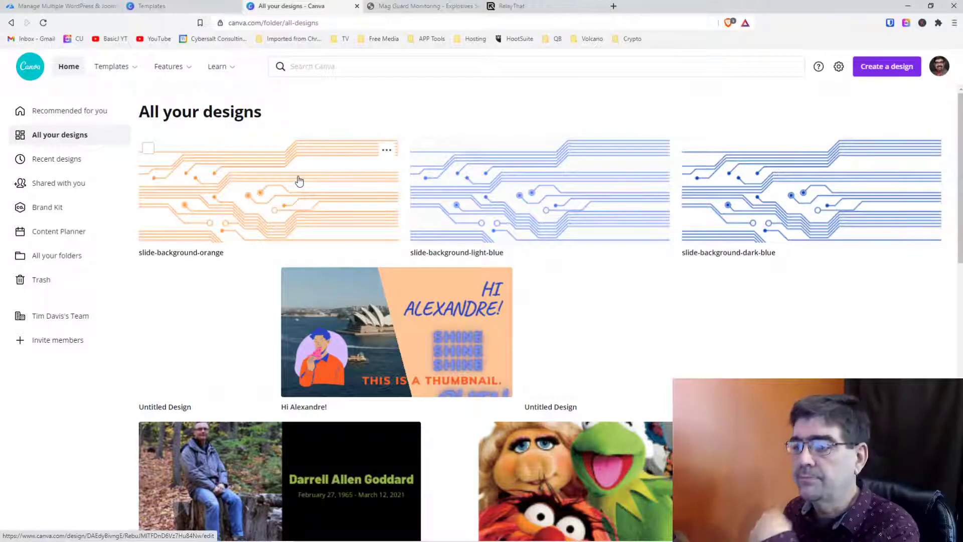
pyautogui.scroll(-5, 299, 181)
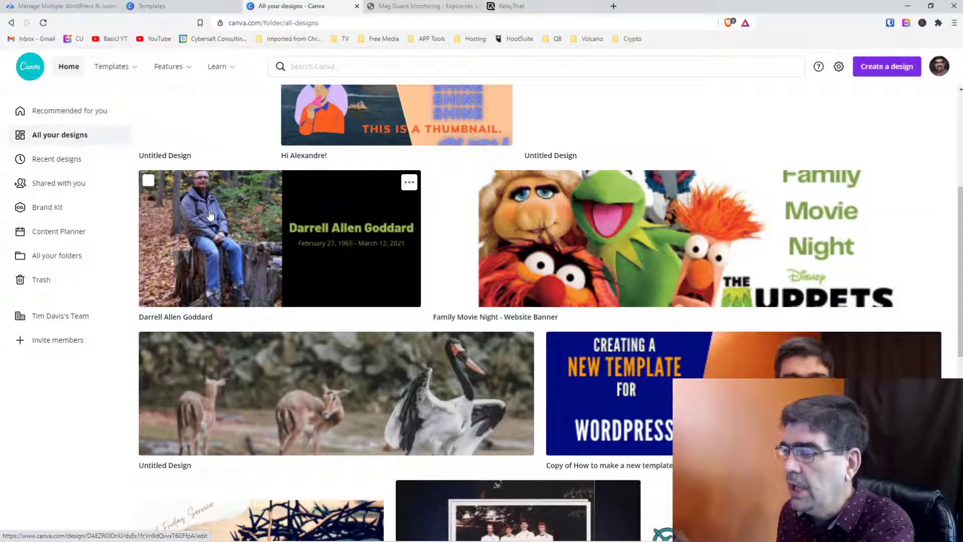
pyautogui.click(714, 230)
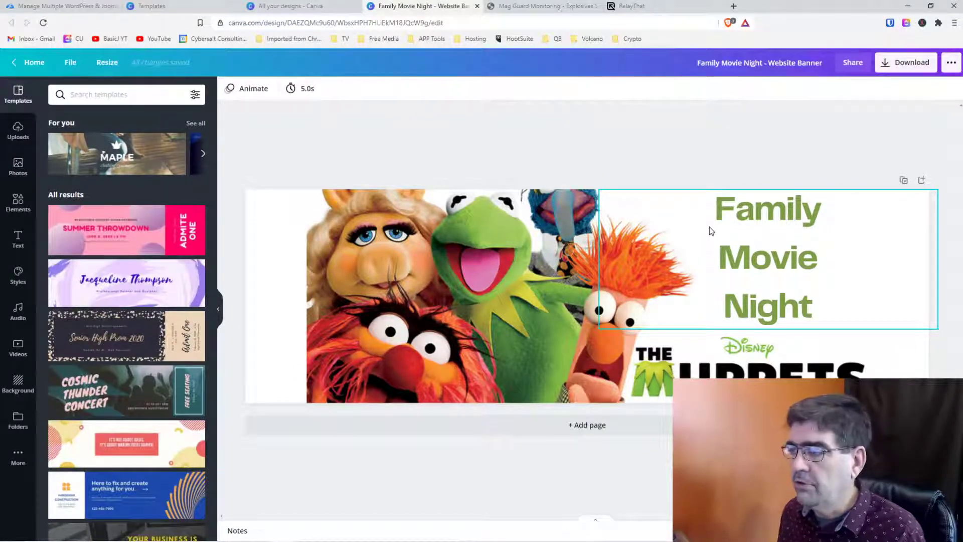
# Move the Family Movie Night text over the Muppets image and widen its text box to the left.
pyautogui.click(786, 242)
pyautogui.moveTo(785, 242); pyautogui.dragTo(595, 255)
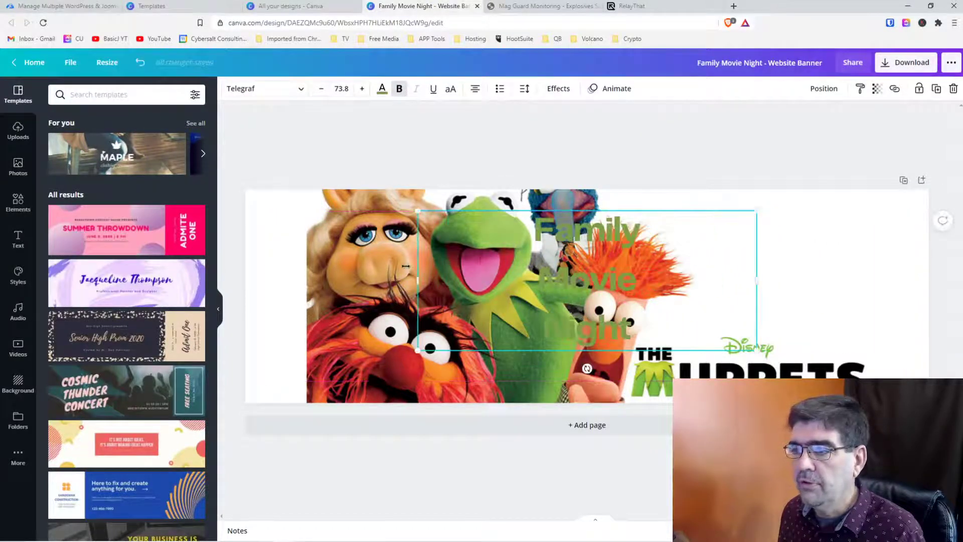
pyautogui.moveTo(406, 265); pyautogui.dragTo(377, 265)
# Enlarge the Muppets image to about 2,031 wide against the banner's left edge, and move the text back to the banner's right side.
pyautogui.moveTo(357, 311); pyautogui.dragTo(351, 347)
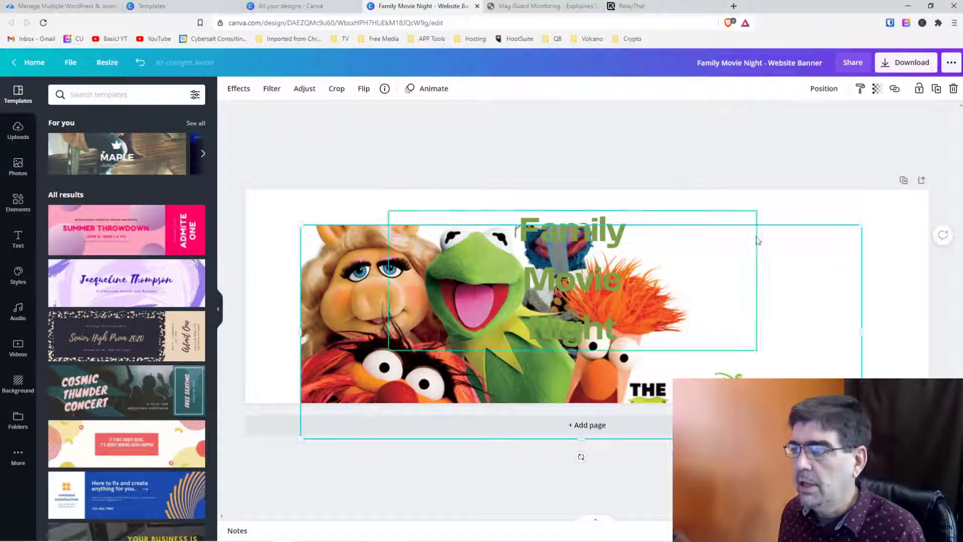
pyautogui.moveTo(862, 225); pyautogui.dragTo(959, 75)
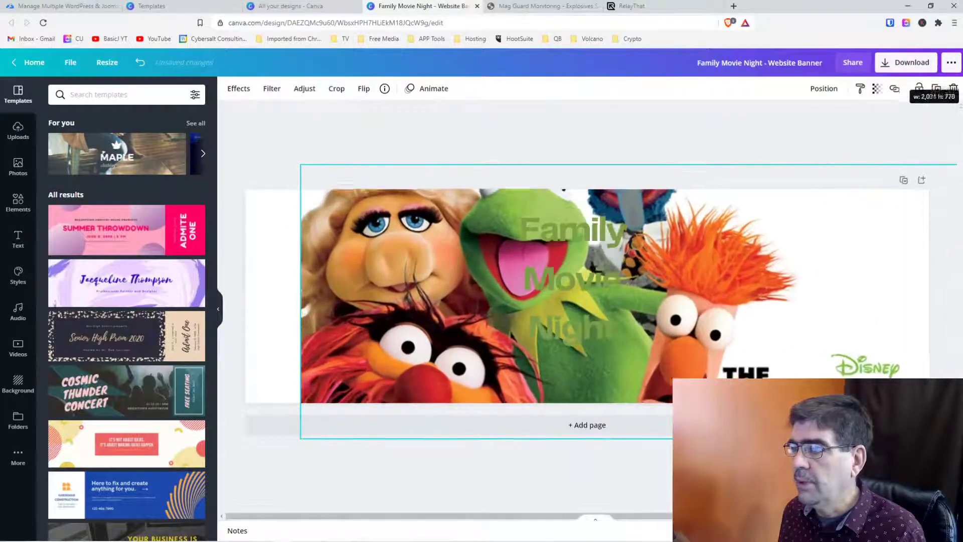
pyautogui.click(710, 283)
pyautogui.moveTo(710, 283); pyautogui.dragTo(890, 264)
pyautogui.moveTo(527, 281); pyautogui.dragTo(472, 282)
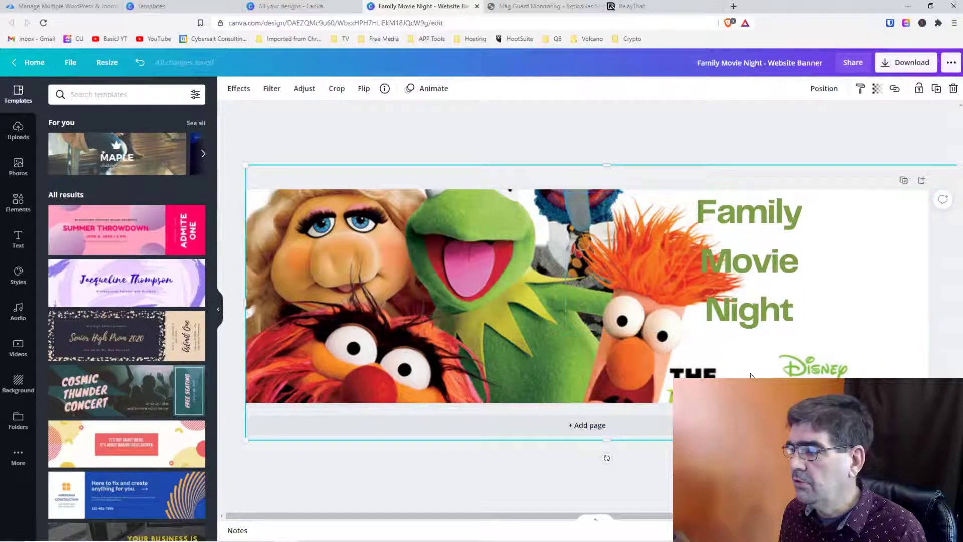
# Recolour the word Movie in the banner text with the dark purple from the default colours.
pyautogui.click(758, 264)
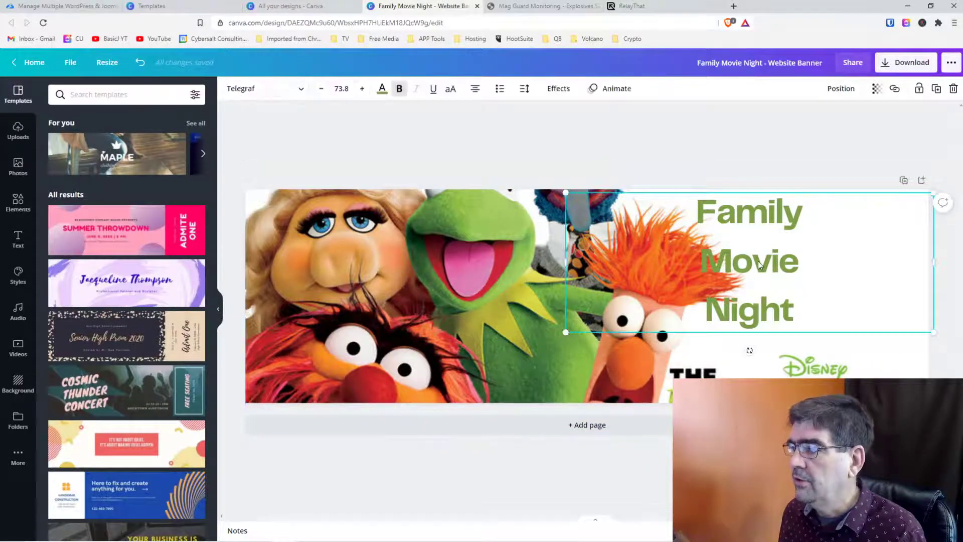
pyautogui.doubleClick(759, 264)
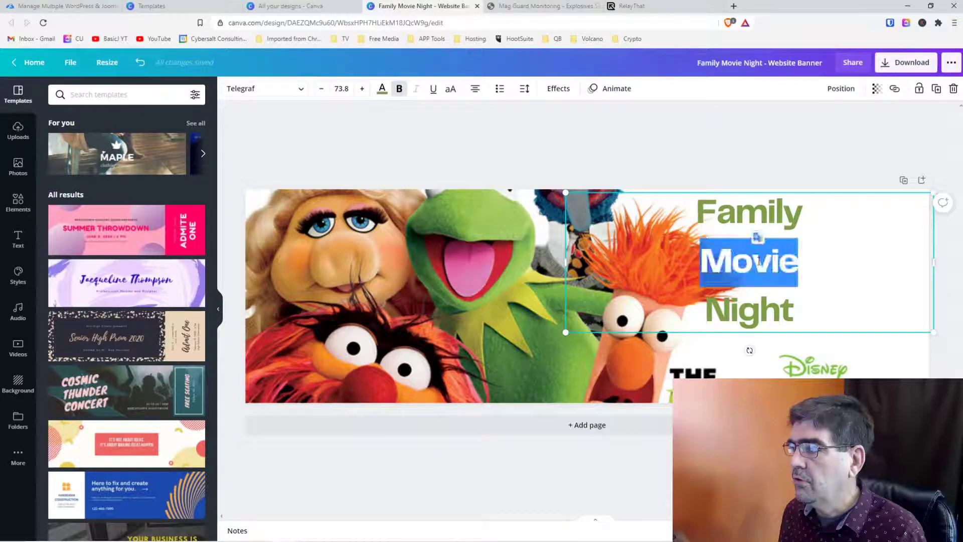
pyautogui.click(382, 90)
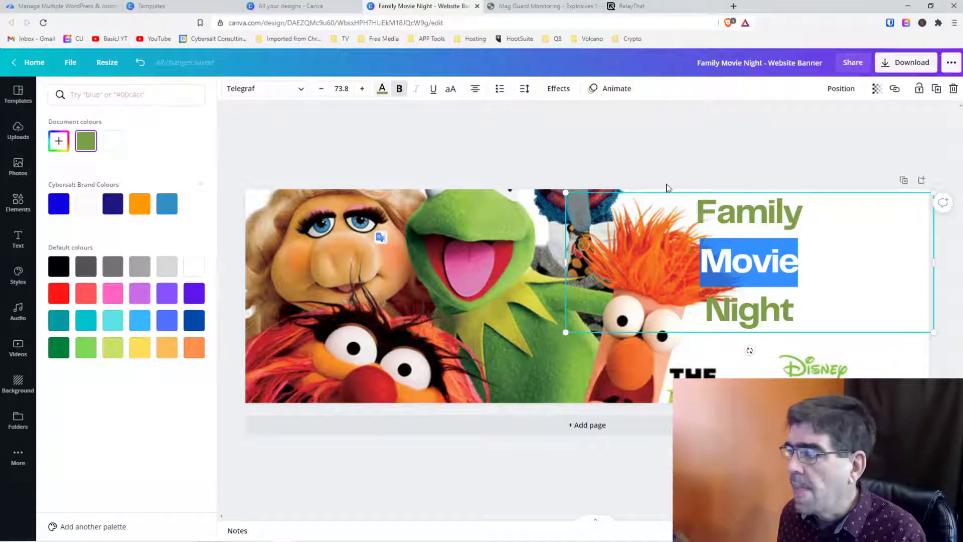
pyautogui.click(194, 293)
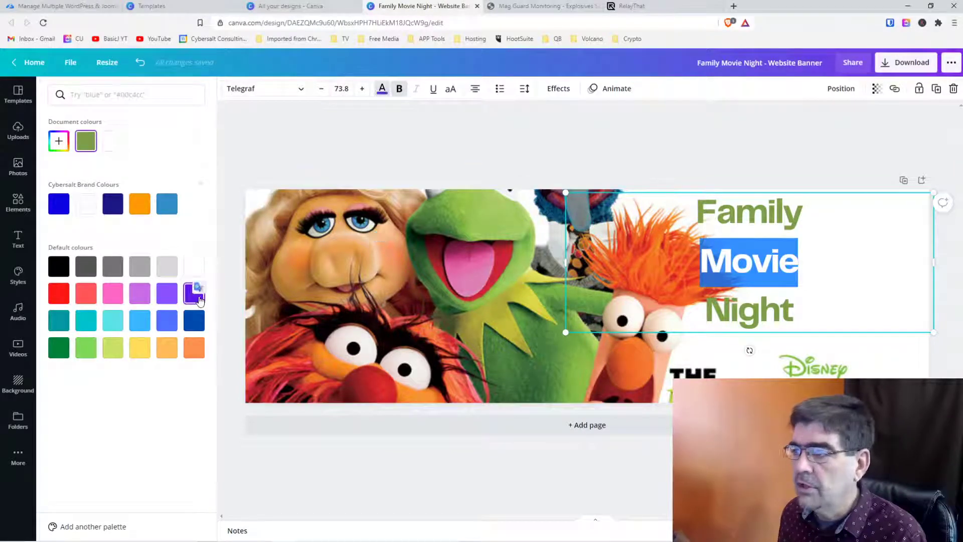
# Set all three words of the Family Movie Night text in the Amsterdam Three font.
pyautogui.click(847, 287)
pyautogui.moveTo(792, 289); pyautogui.dragTo(689, 207)
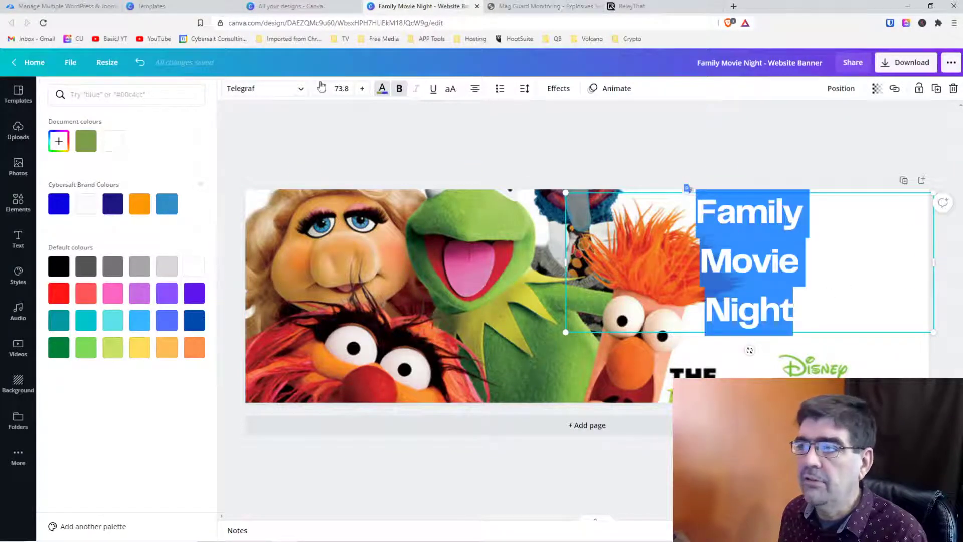
pyautogui.click(301, 90)
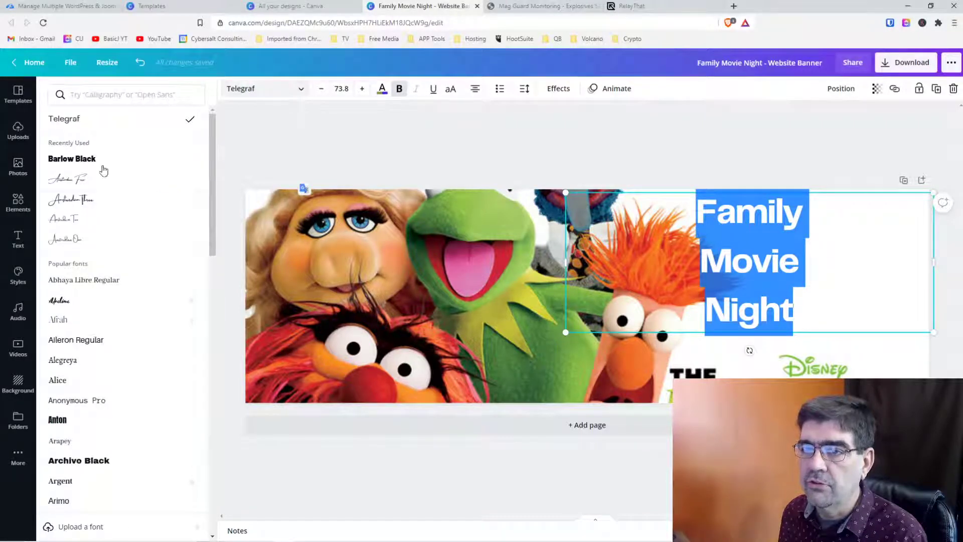
pyautogui.click(65, 200)
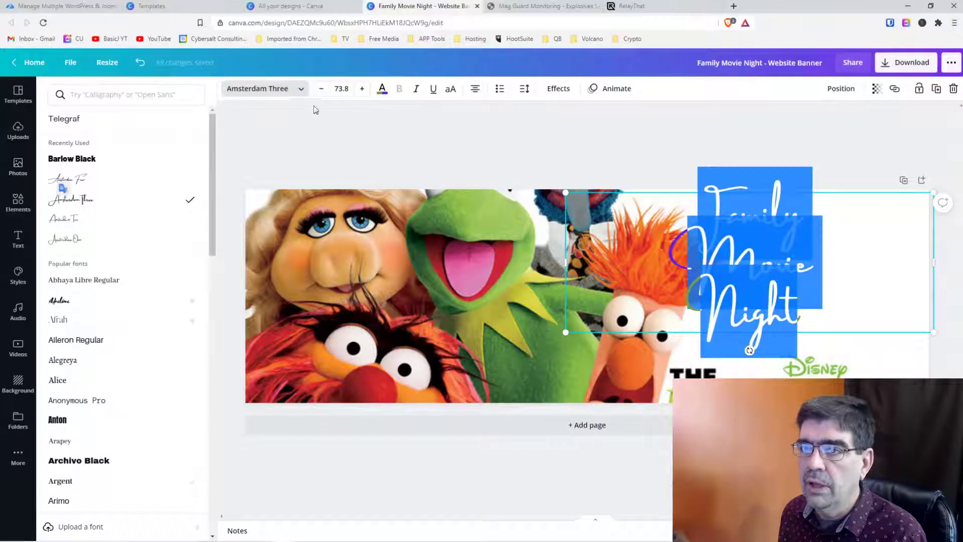
pyautogui.click(299, 91)
pyautogui.click(300, 90)
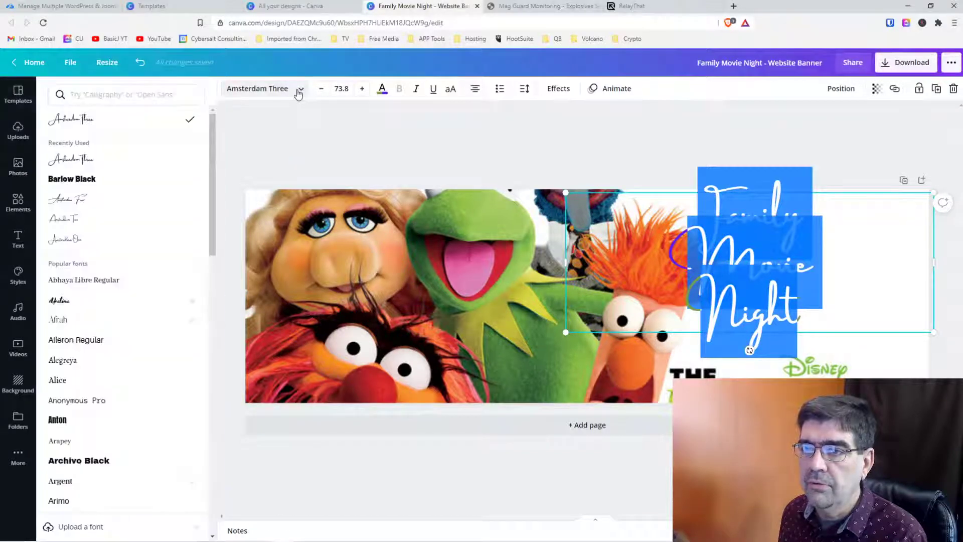
pyautogui.click(299, 91)
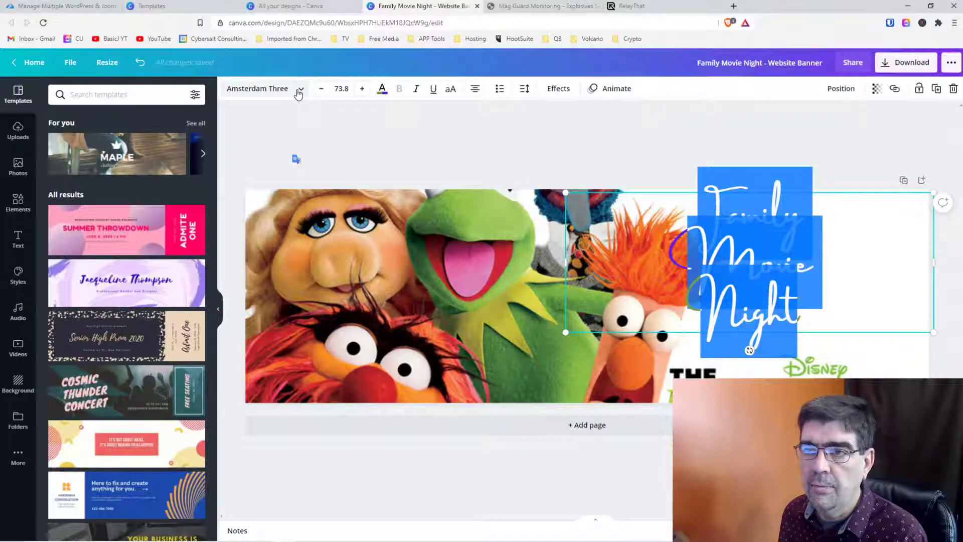
pyautogui.click(140, 234)
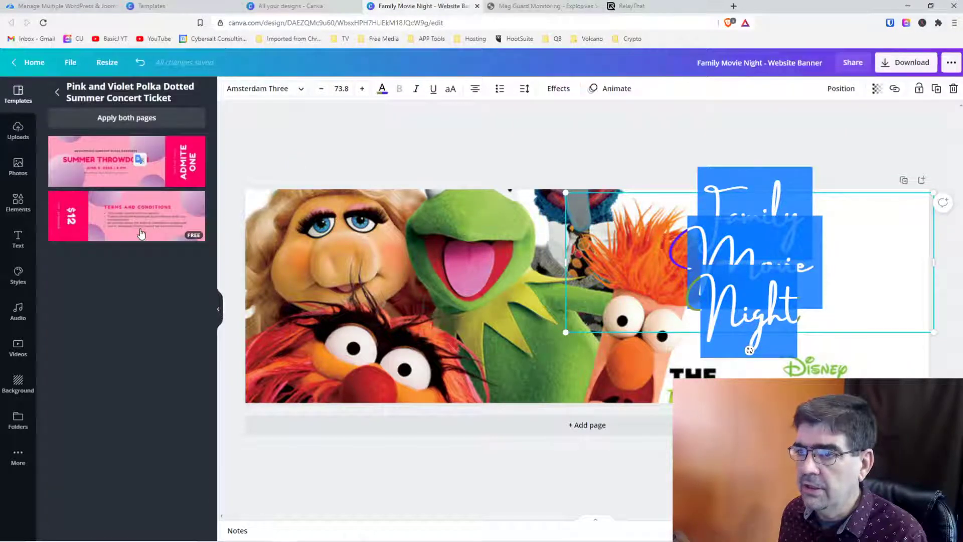
pyautogui.click(57, 92)
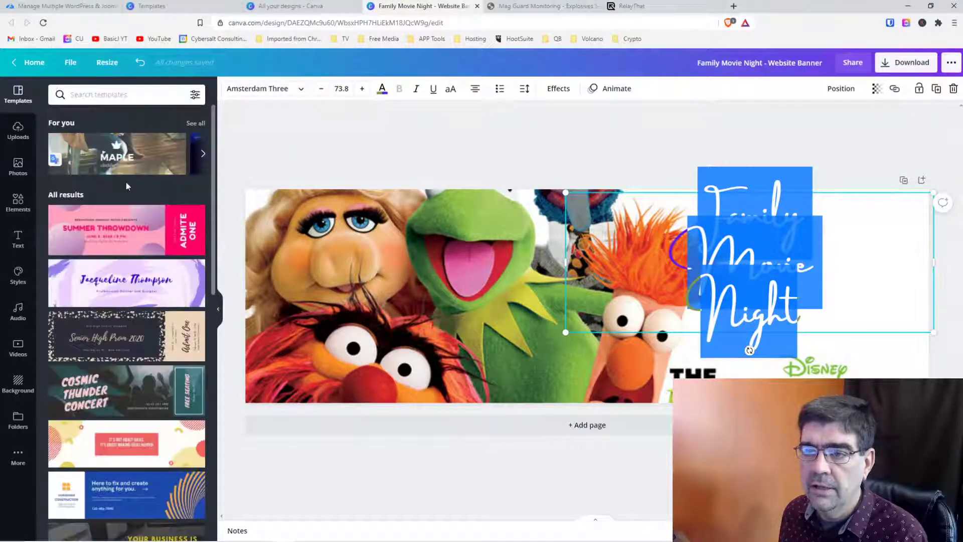
# Apply the trending HK Grotesk Bold style set with its blue palette to the Family Movie Night banner.
pyautogui.click(17, 274)
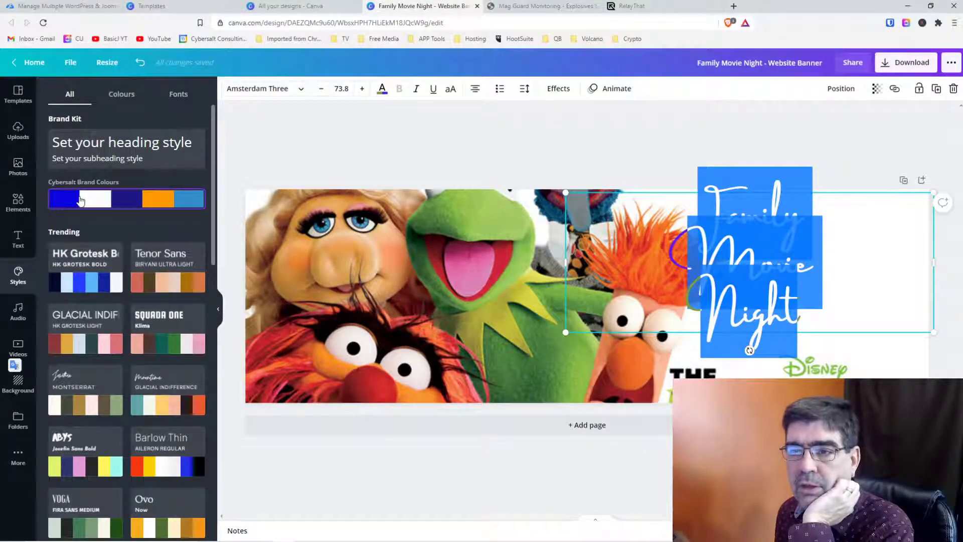
pyautogui.click(78, 266)
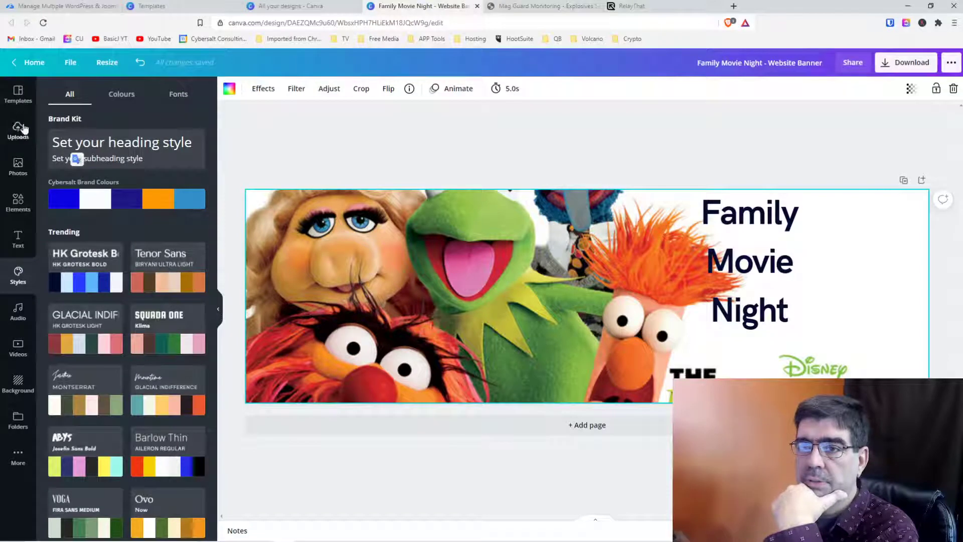
# Return to the home page and open the YouTube thumbnail greeting design with the Sydney Opera House photo.
pyautogui.click(28, 62)
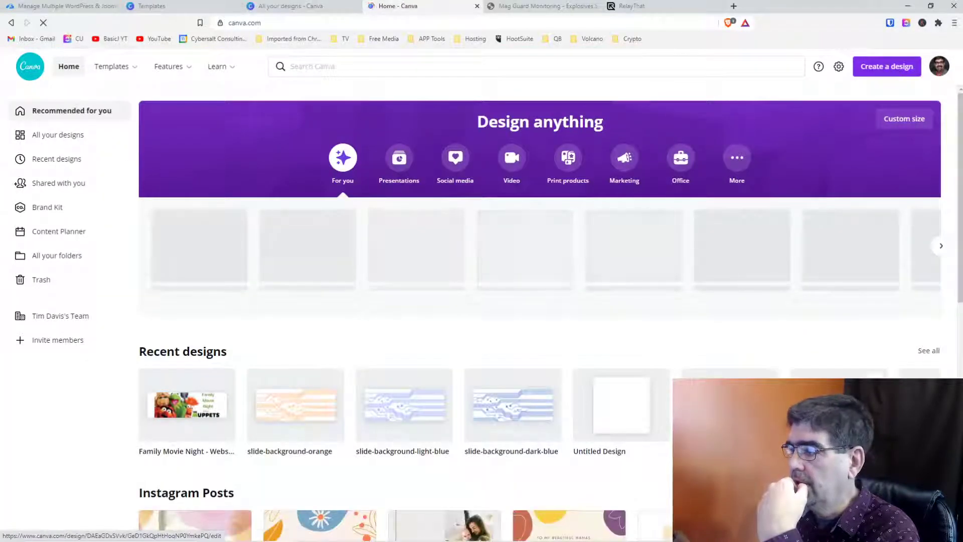
pyautogui.click(675, 291)
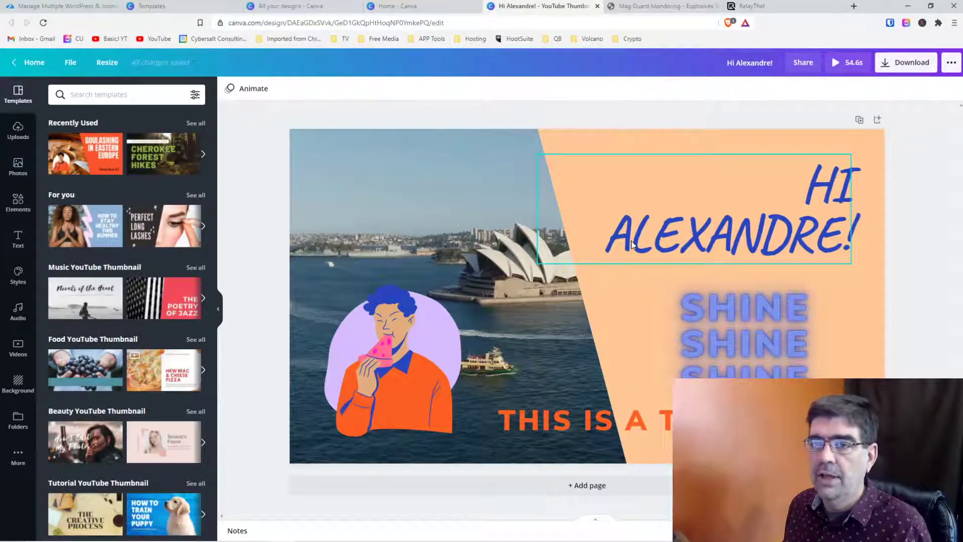
# Try the trending Squada One, Glacial Indifference and Abys styles on the thumbnail, and apply the Barlow Thin style with its red, yellow and blue palette.
pyautogui.click(19, 281)
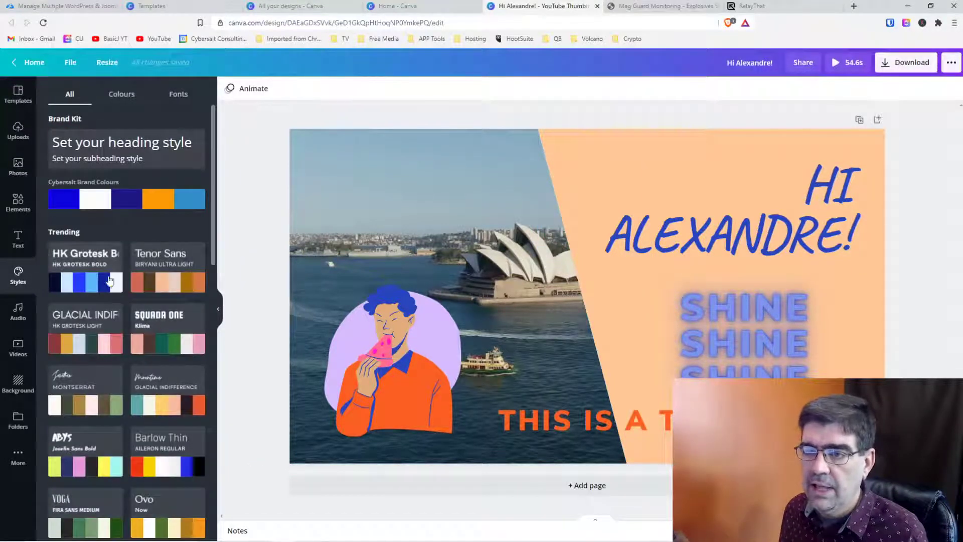
pyautogui.click(169, 325)
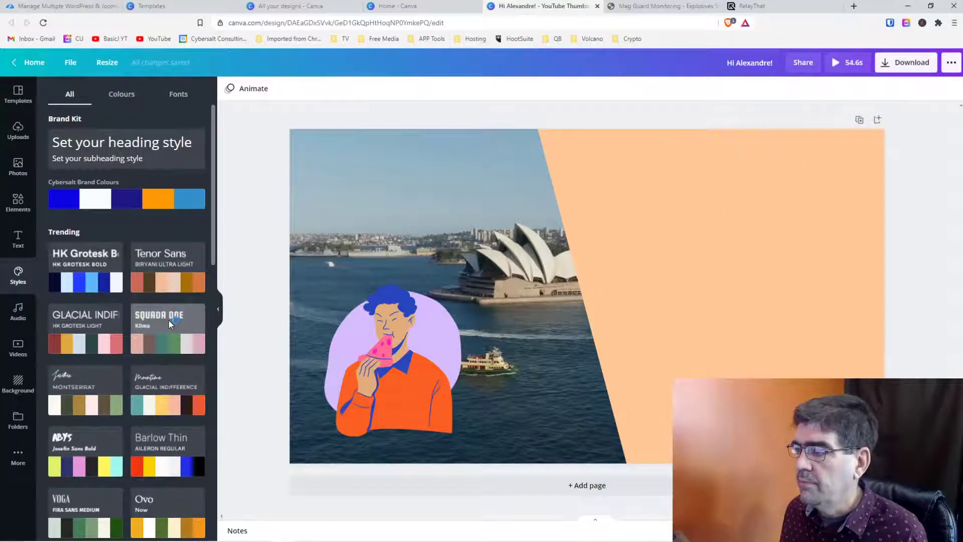
pyautogui.click(469, 334)
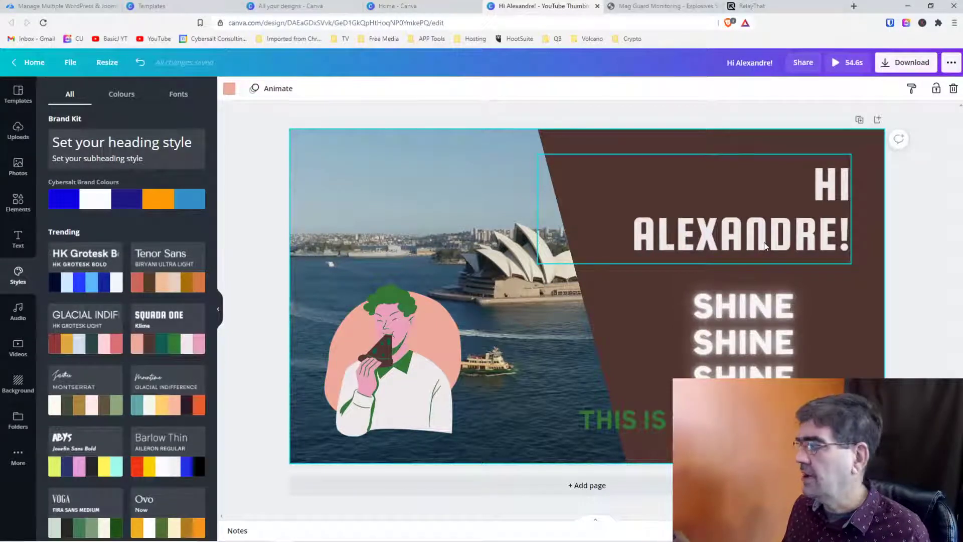
pyautogui.click(77, 339)
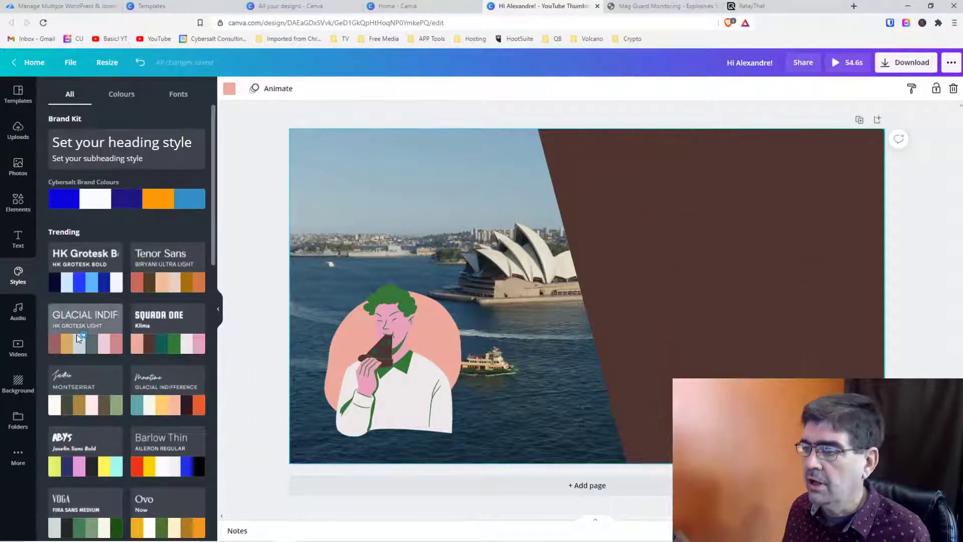
pyautogui.click(92, 433)
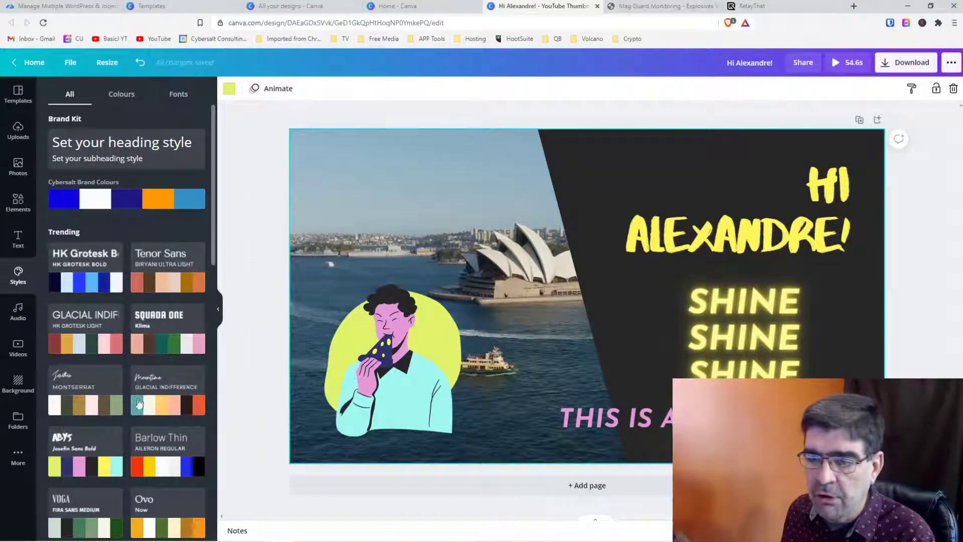
pyautogui.click(157, 449)
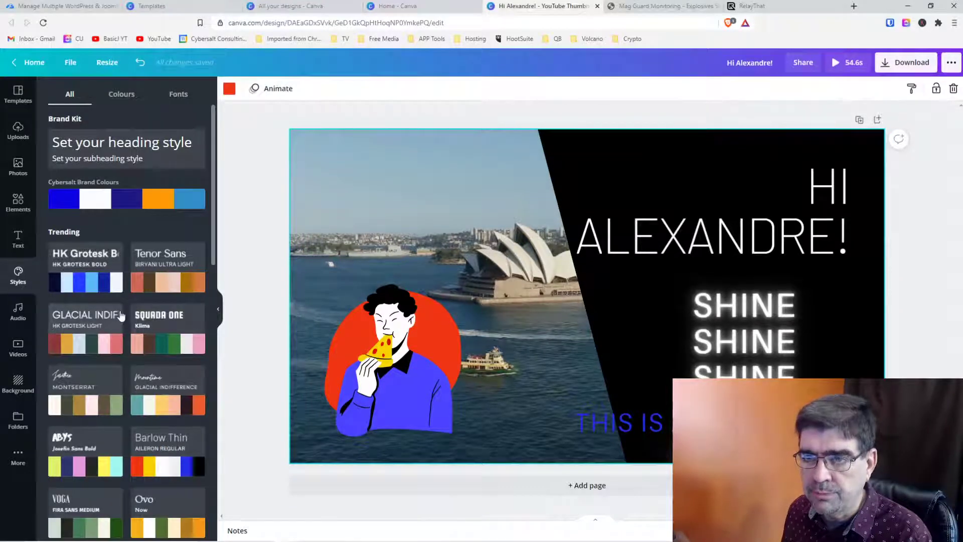
# Try the recently used photos of the finger on a control button and the woman picking fruit, stretching the latter over the whole thumbnail.
pyautogui.click(17, 166)
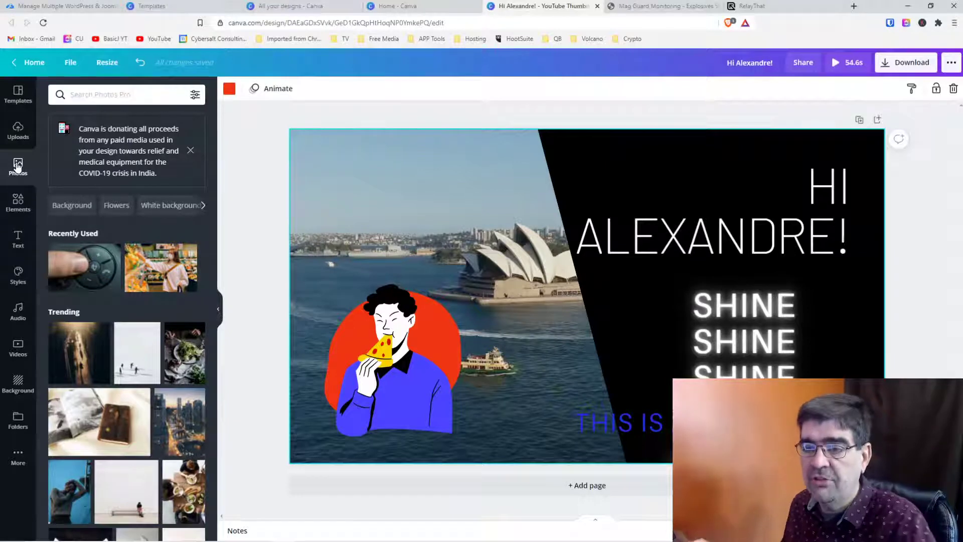
pyautogui.click(104, 266)
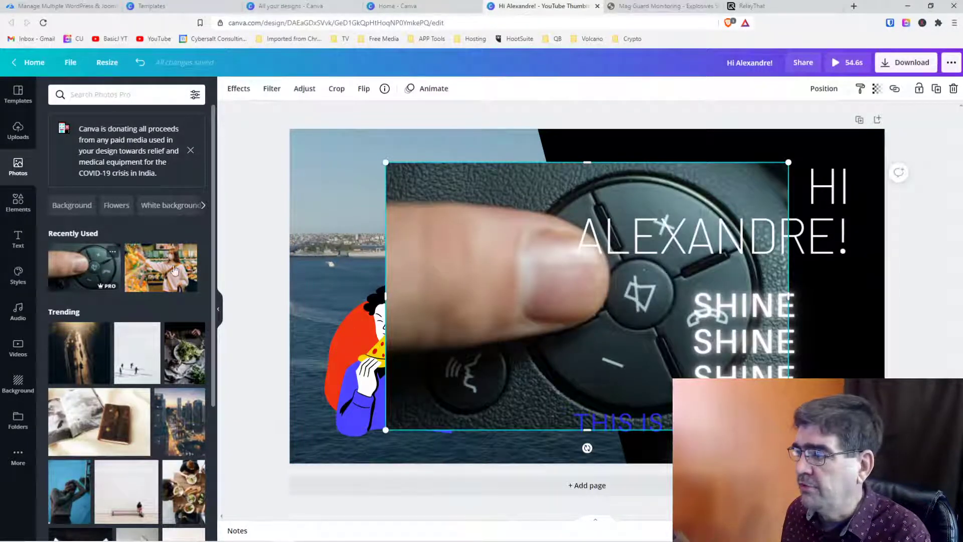
pyautogui.moveTo(161, 267); pyautogui.dragTo(381, 251)
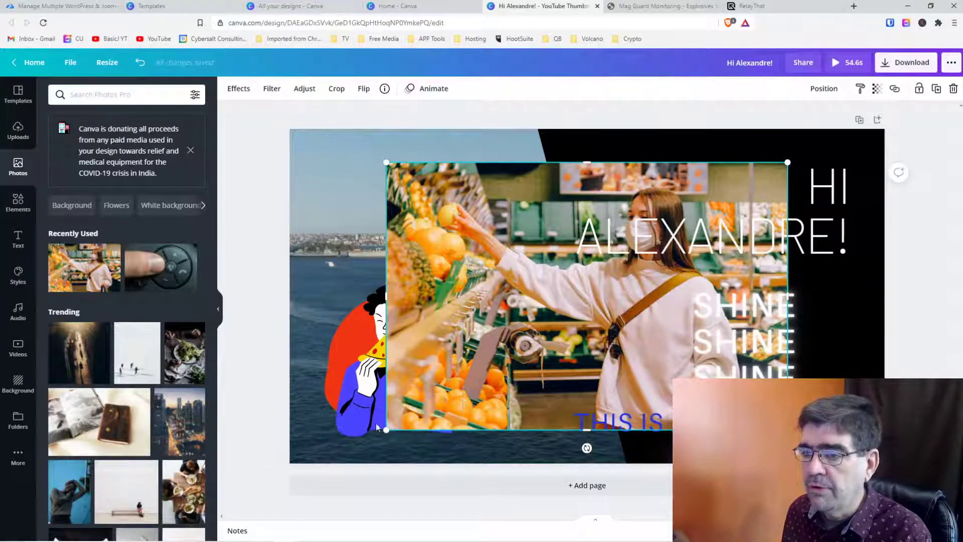
pyautogui.moveTo(386, 429); pyautogui.dragTo(294, 492)
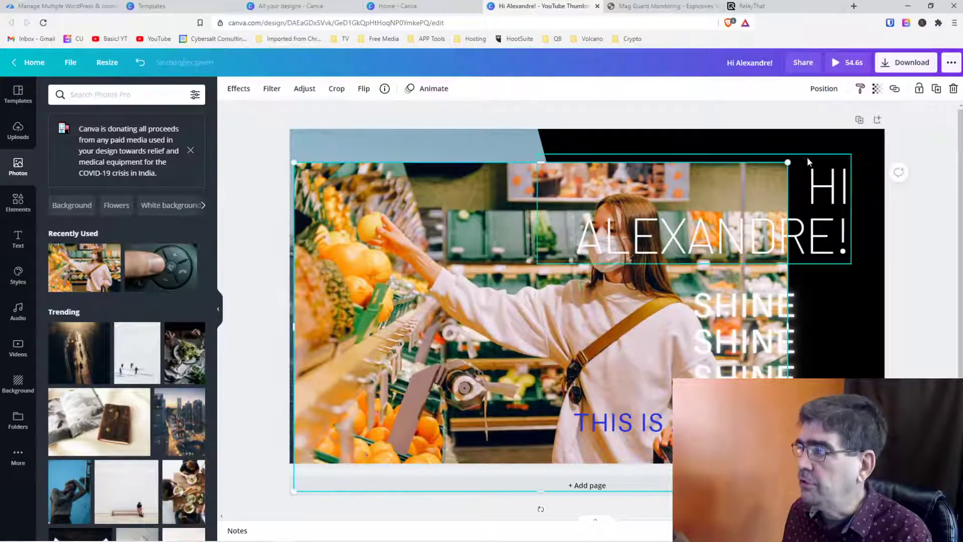
pyautogui.moveTo(787, 162); pyautogui.dragTo(897, 100)
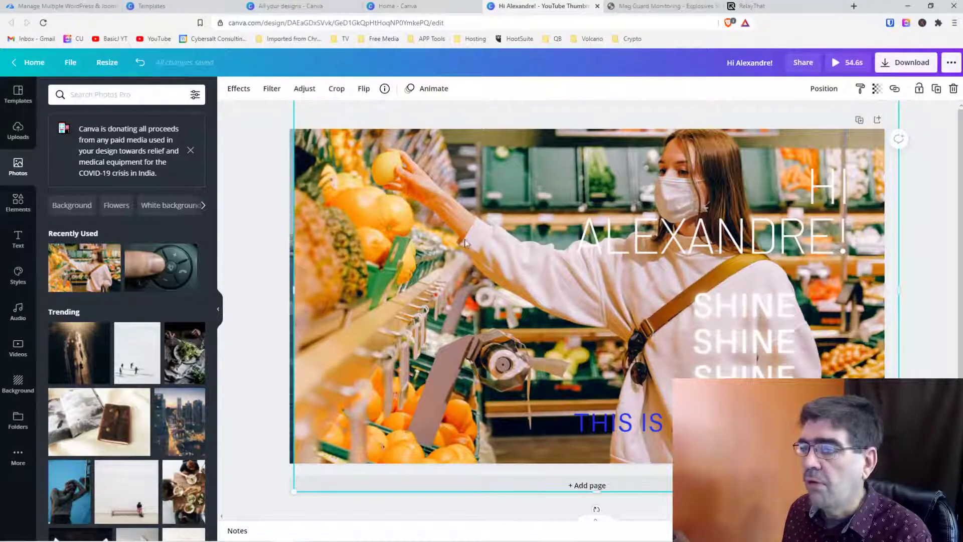
pyautogui.moveTo(292, 290); pyautogui.dragTo(274, 289)
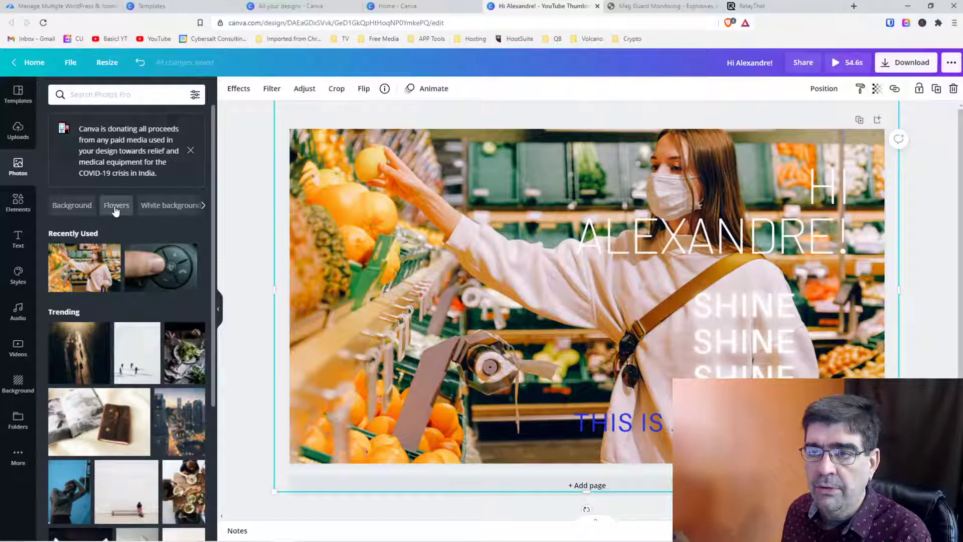
# Add the white brick wall photo and the pastel cloud photo from the Background photos, and browse the related background categories.
pyautogui.click(72, 206)
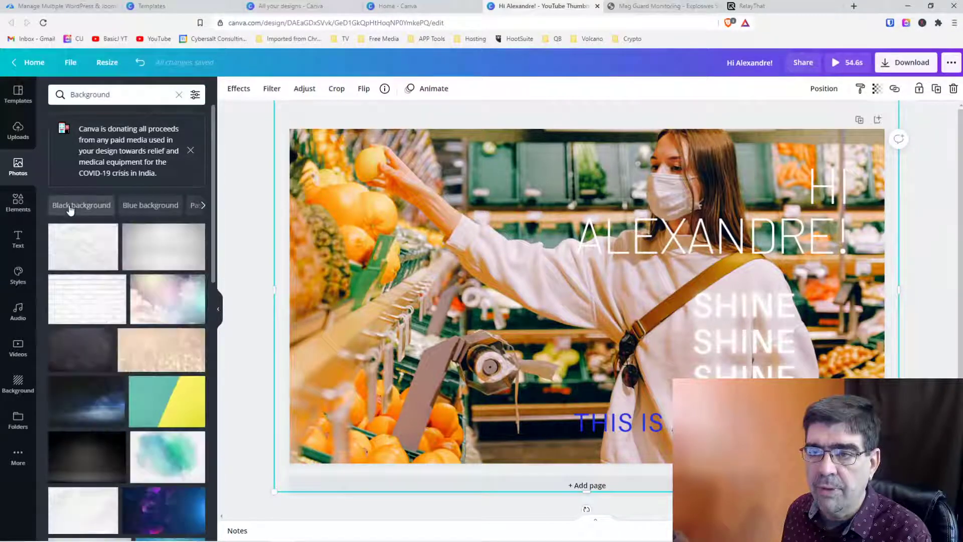
pyautogui.click(75, 287)
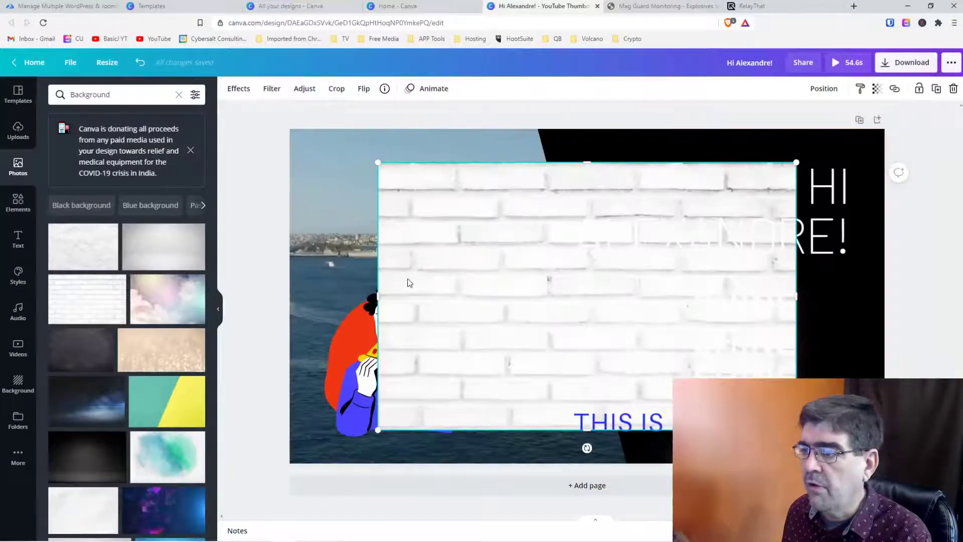
pyautogui.click(179, 310)
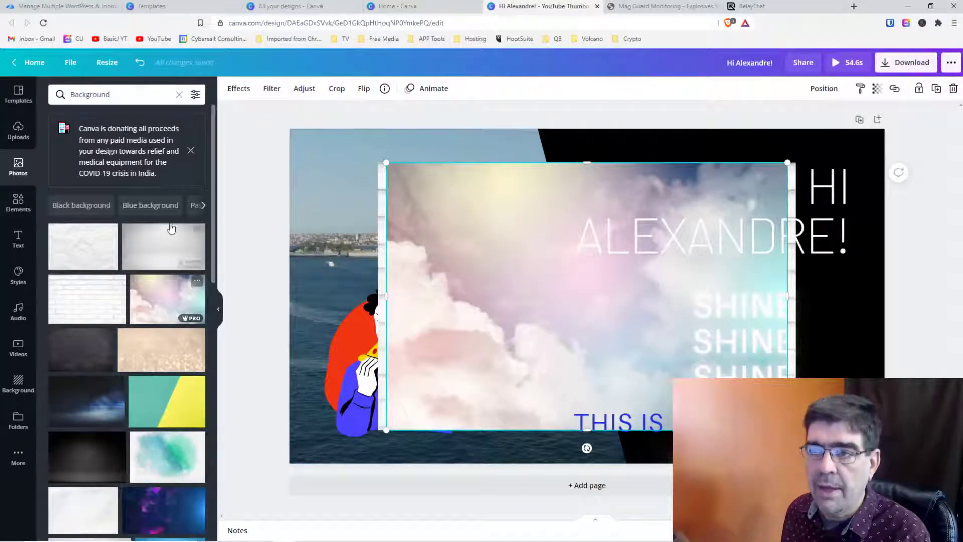
pyautogui.click(203, 206)
pyautogui.click(203, 206)
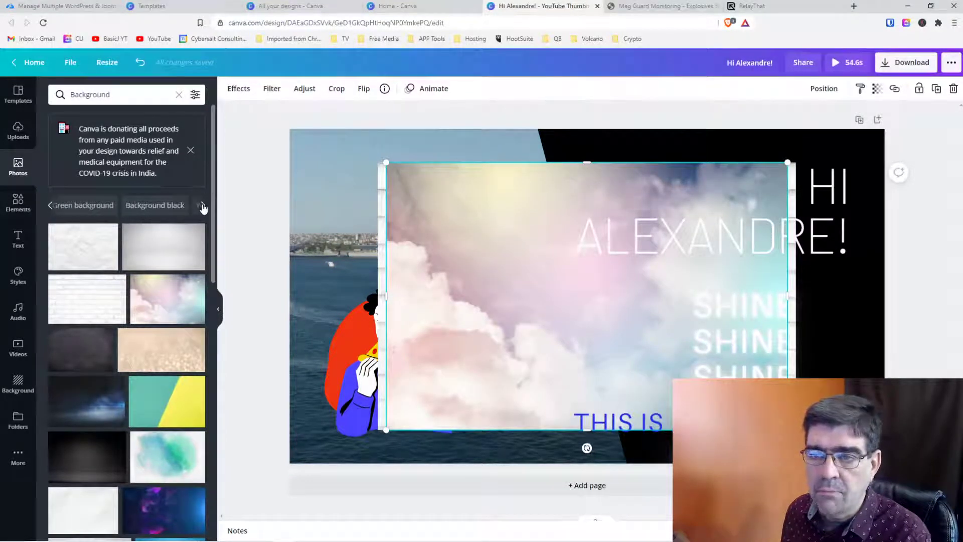
# Search the photo library for trains.
pyautogui.click(6, 169)
pyautogui.click(114, 95)
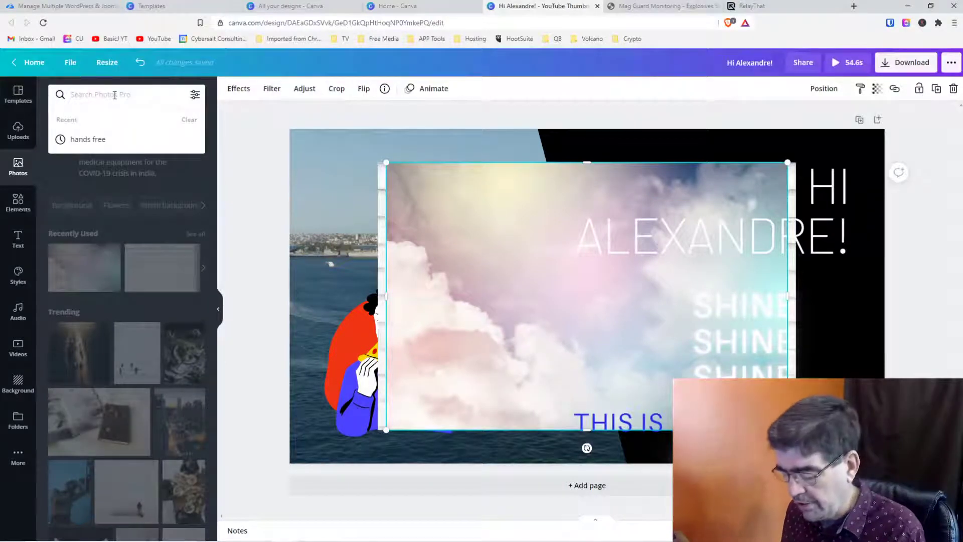
pyautogui.write('train')
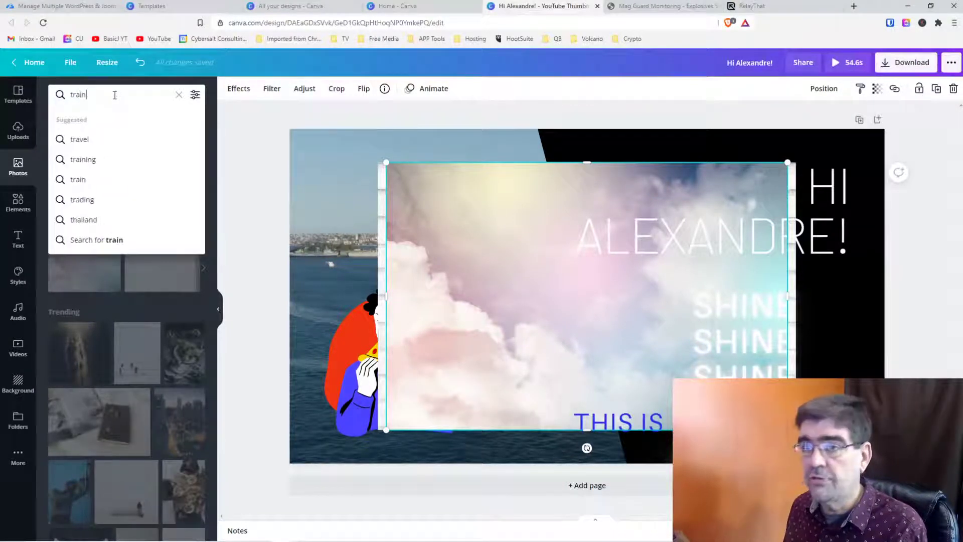
pyautogui.press('Return')
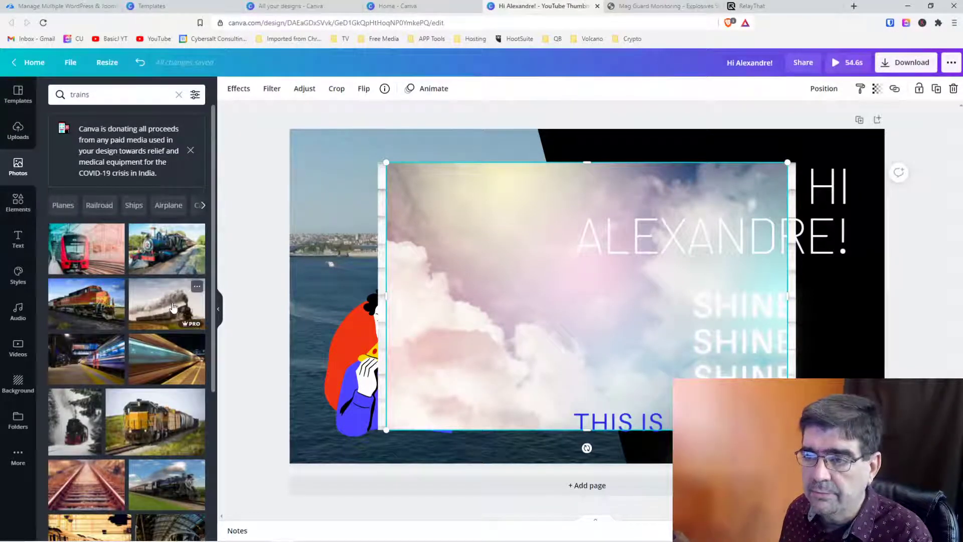
# Add the steam train photo with the trailing smoke and enlarge it to cover the whole thumbnail.
pyautogui.moveTo(167, 303); pyautogui.dragTo(386, 367)
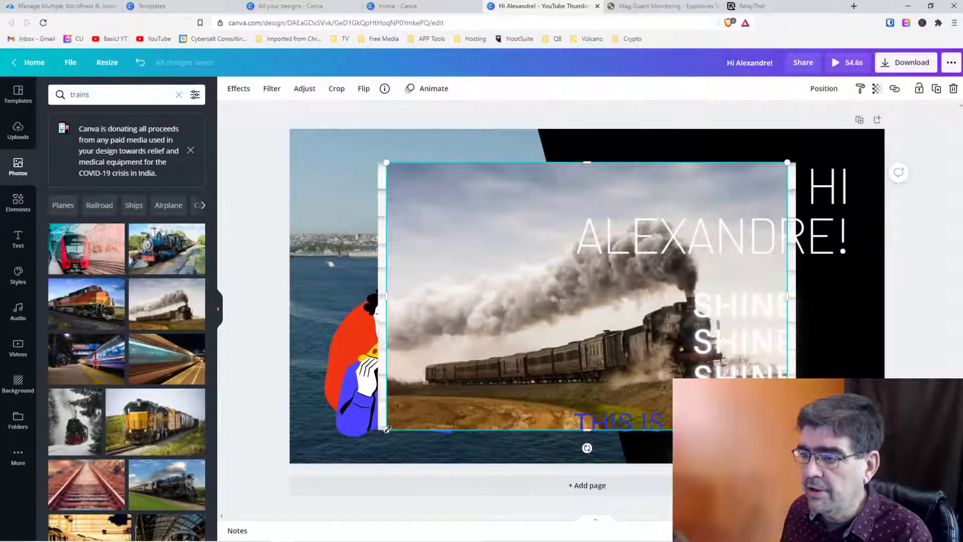
pyautogui.moveTo(386, 429); pyautogui.dragTo(275, 476)
pyautogui.moveTo(787, 160); pyautogui.dragTo(889, 103)
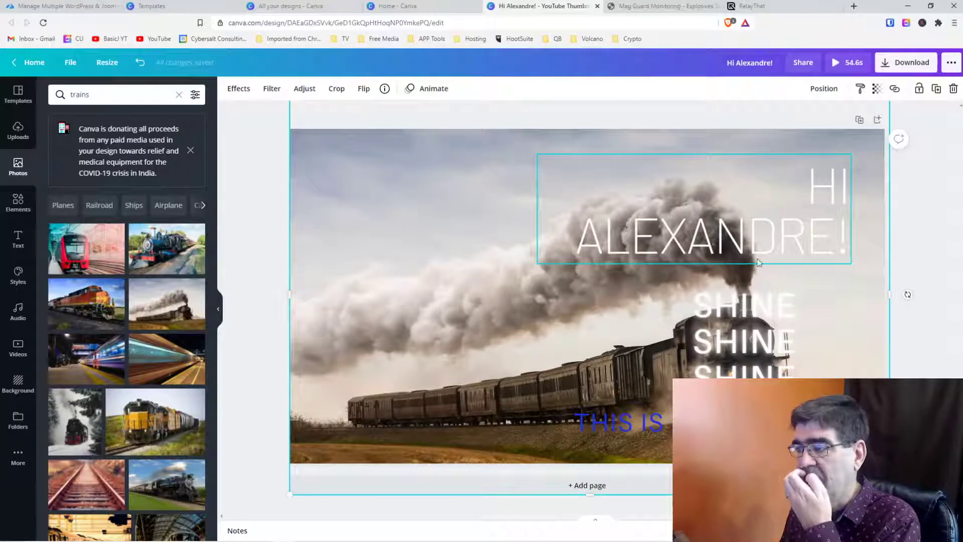
# Align the glowing SHINE text group to the middle and centre of the page.
pyautogui.click(730, 337)
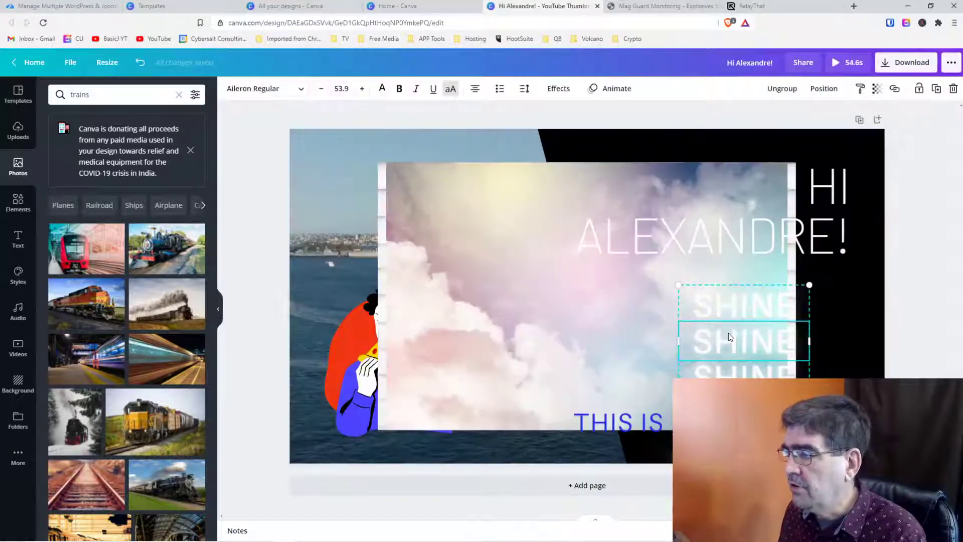
pyautogui.click(739, 295)
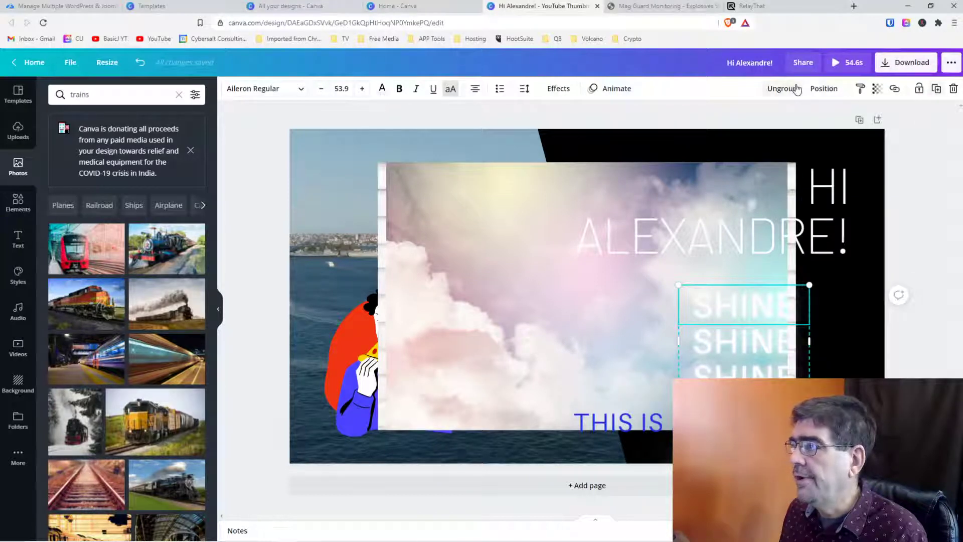
pyautogui.click(823, 90)
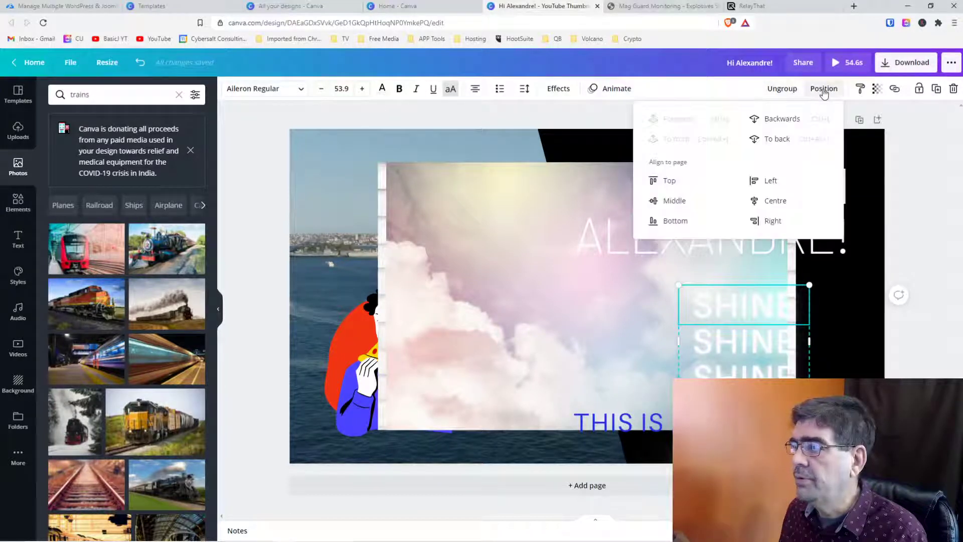
pyautogui.click(674, 207)
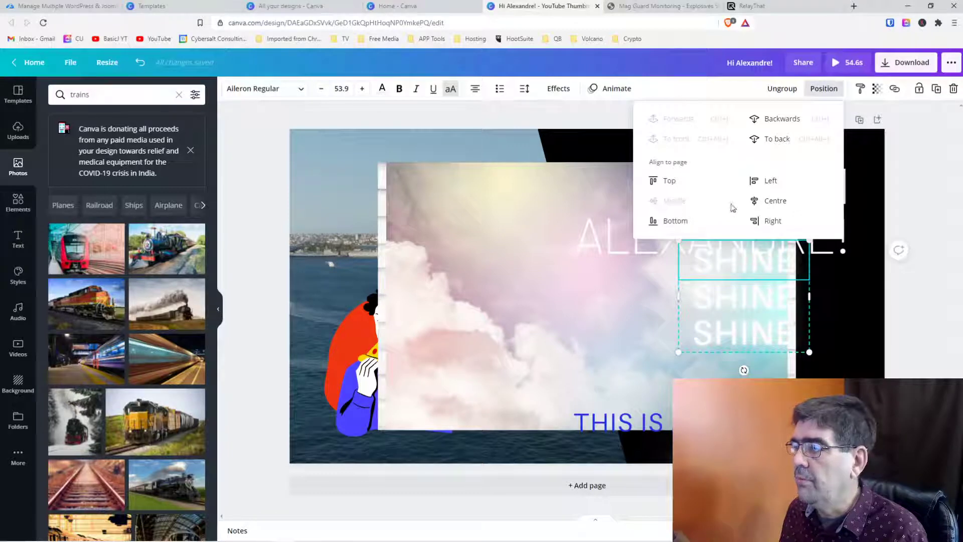
pyautogui.click(770, 201)
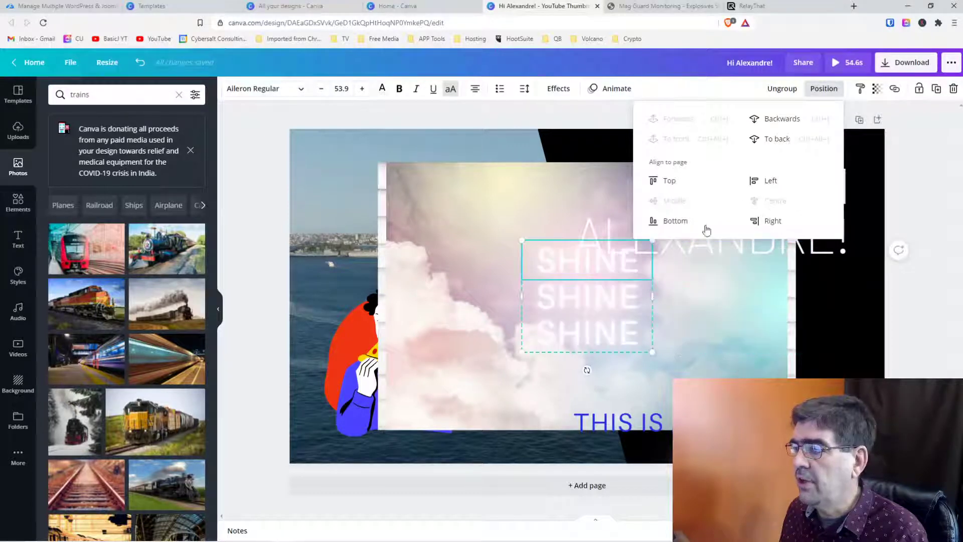
# Delete the pastel cloud photo, the white brick wall photo and the large greeting heading from the thumbnail.
pyautogui.click(531, 218)
pyautogui.hotkey('ctrl', 'z')
pyautogui.hotkey('ctrl', 'z')
pyautogui.hotkey('ctrl', 'z')
pyautogui.hotkey('ctrl', 'z')
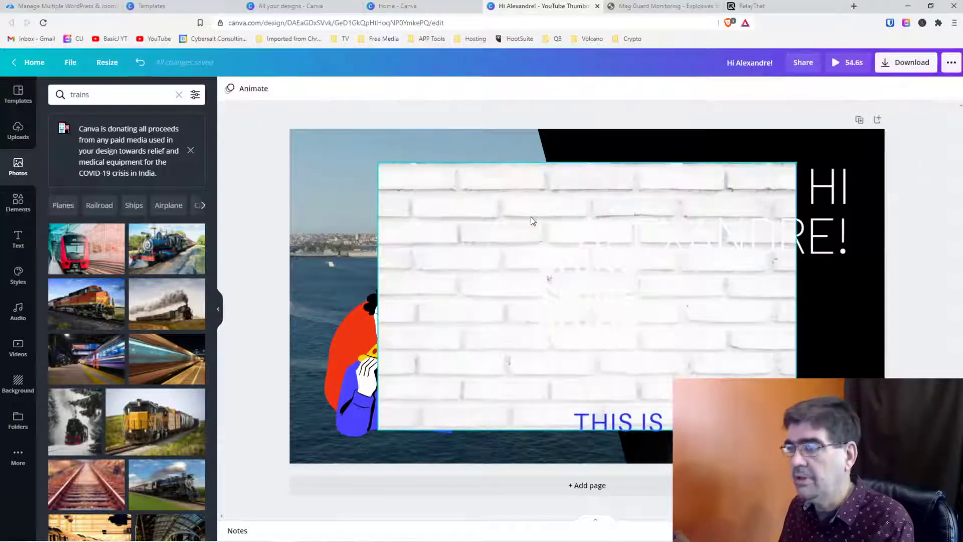
pyautogui.click(609, 251)
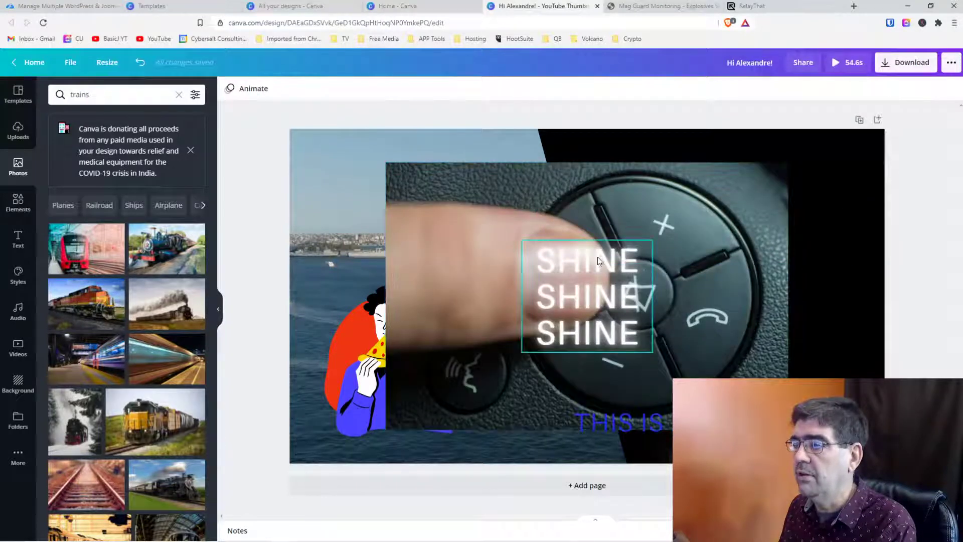
# Align the photo of the finger on the control button to the top of the page.
pyautogui.click(749, 203)
pyautogui.click(841, 93)
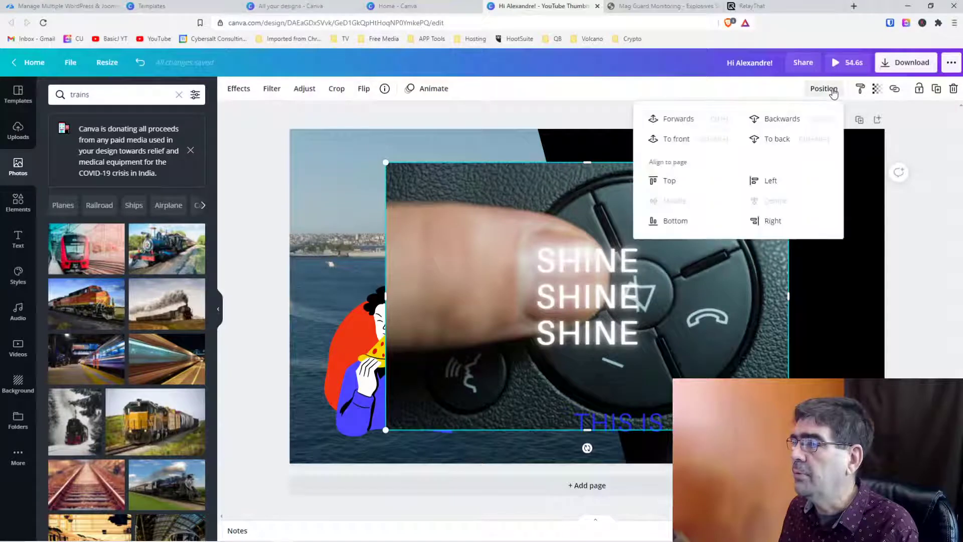
pyautogui.click(669, 182)
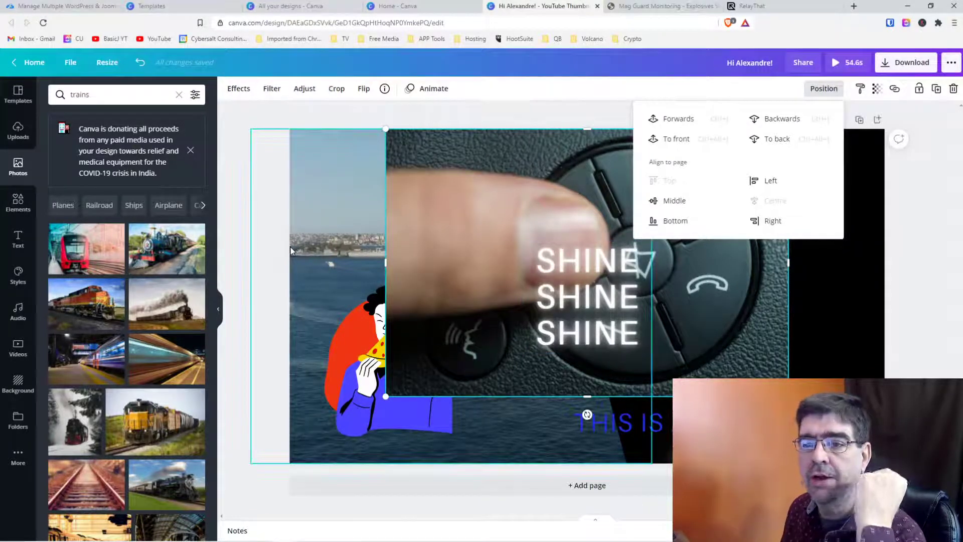
# Delete the finger photo, the uppermost SHINE line and the blue "THIS IS" text.
pyautogui.click(519, 221)
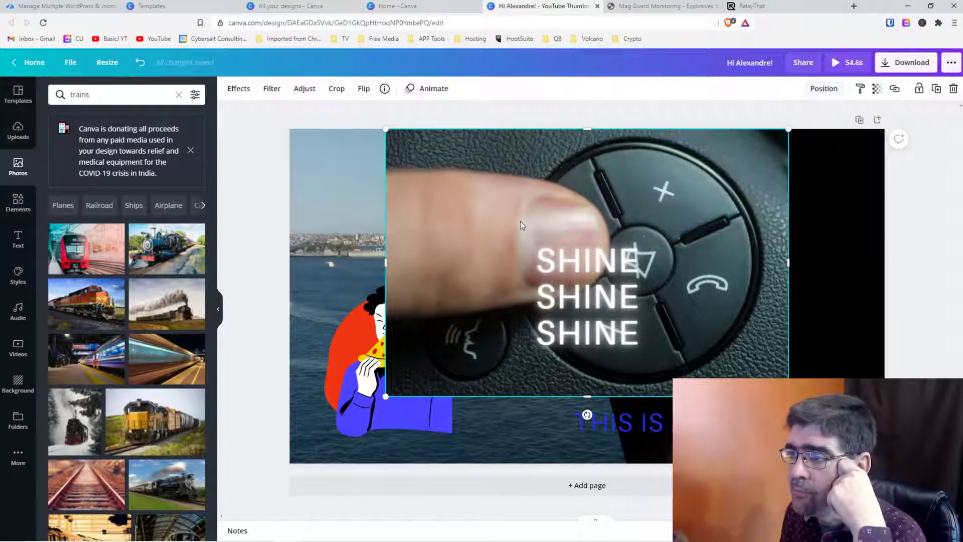
pyautogui.press('Delete')
pyautogui.click(575, 269)
pyautogui.press('Delete')
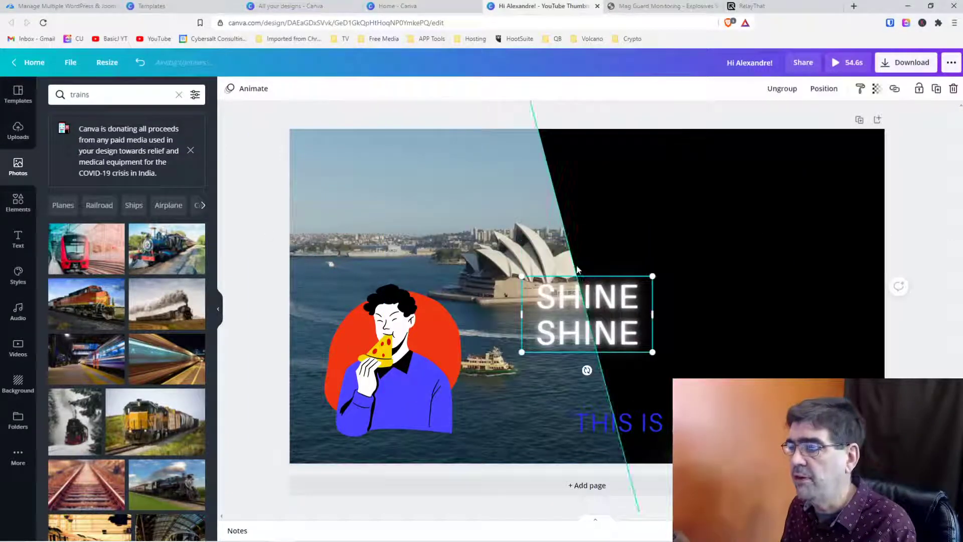
pyautogui.click(622, 422)
pyautogui.press('Delete')
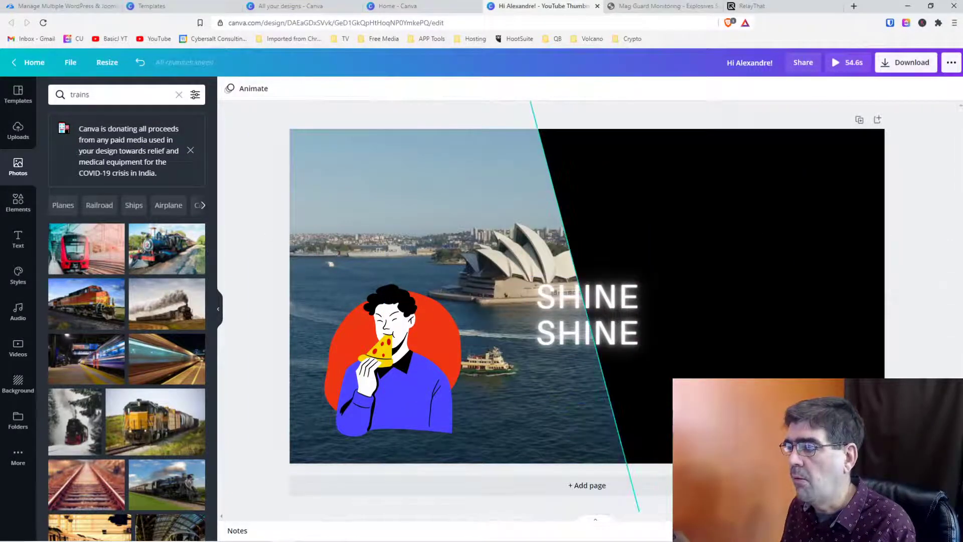
# Delete the two remaining SHINE text lines.
pyautogui.click(614, 295)
pyautogui.press('Delete')
pyautogui.click(706, 224)
pyautogui.click(587, 331)
pyautogui.press('Delete')
# Add the photo of the blue and red steam locomotive and enlarge it to the thumbnail's full height.
pyautogui.click(673, 241)
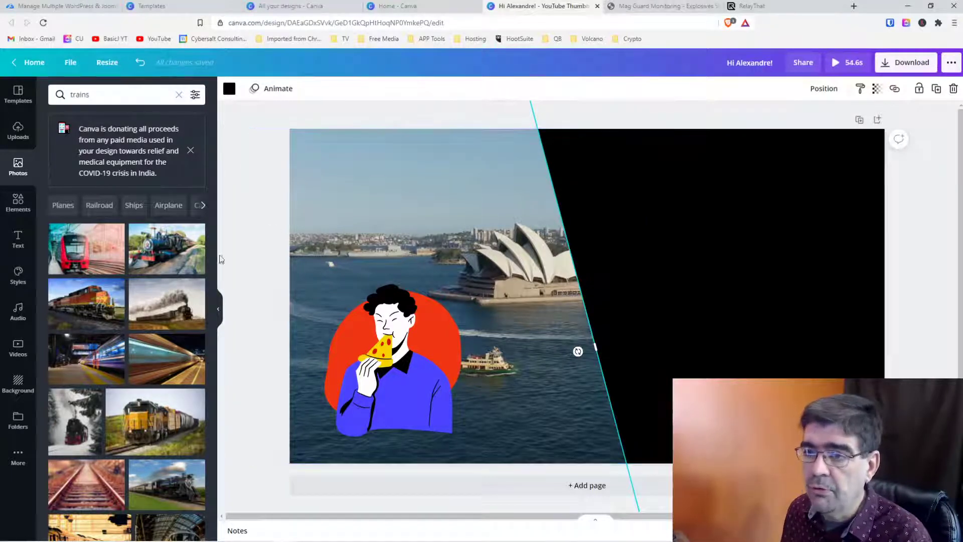
pyautogui.click(170, 251)
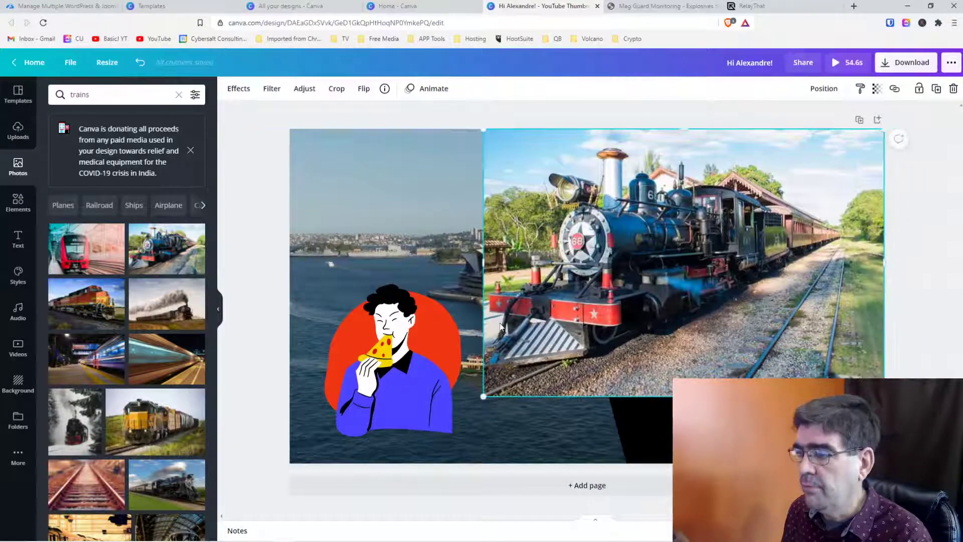
pyautogui.moveTo(483, 396); pyautogui.dragTo(425, 524)
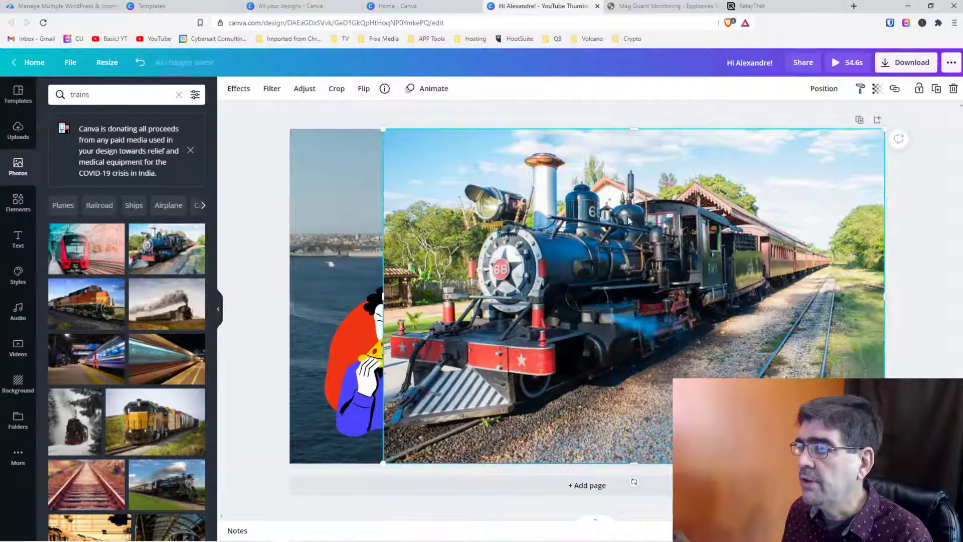
# Send the locomotive photo backward two levels, behind the pizza-eating man and the black shape.
pyautogui.rightClick(628, 220)
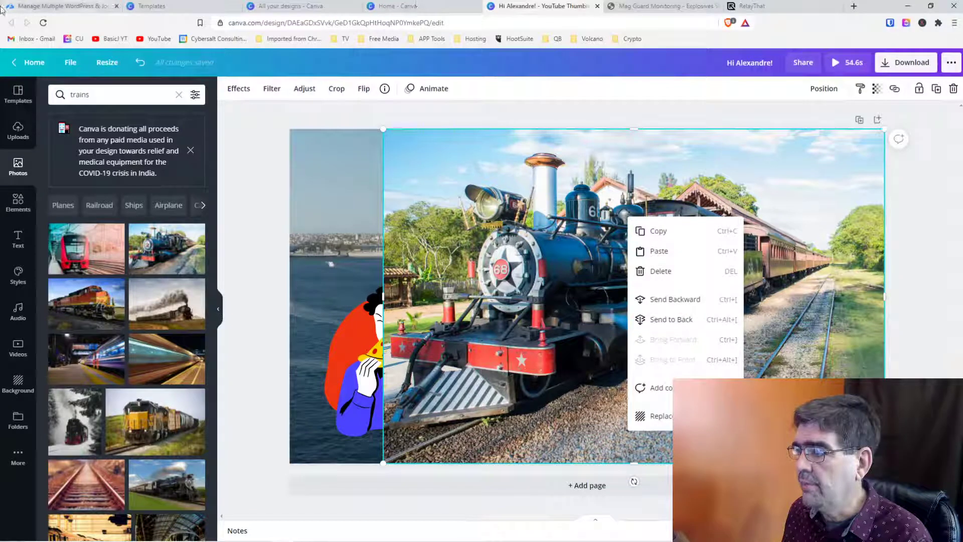
pyautogui.click(690, 300)
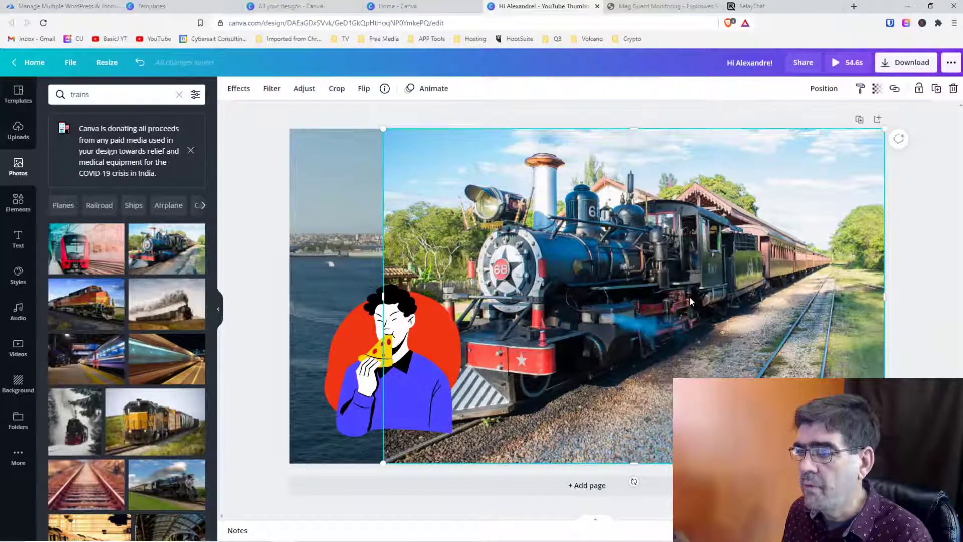
pyautogui.rightClick(689, 296)
pyautogui.click(714, 369)
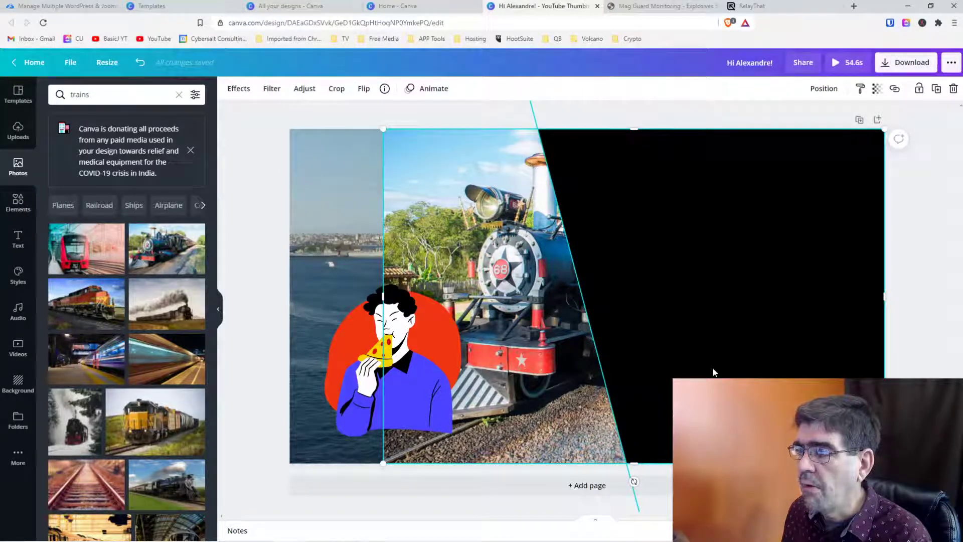
# Bring the locomotive photo forward one level, in front of the black shape, and move it to the thumbnail's right edge.
pyautogui.rightClick(486, 275)
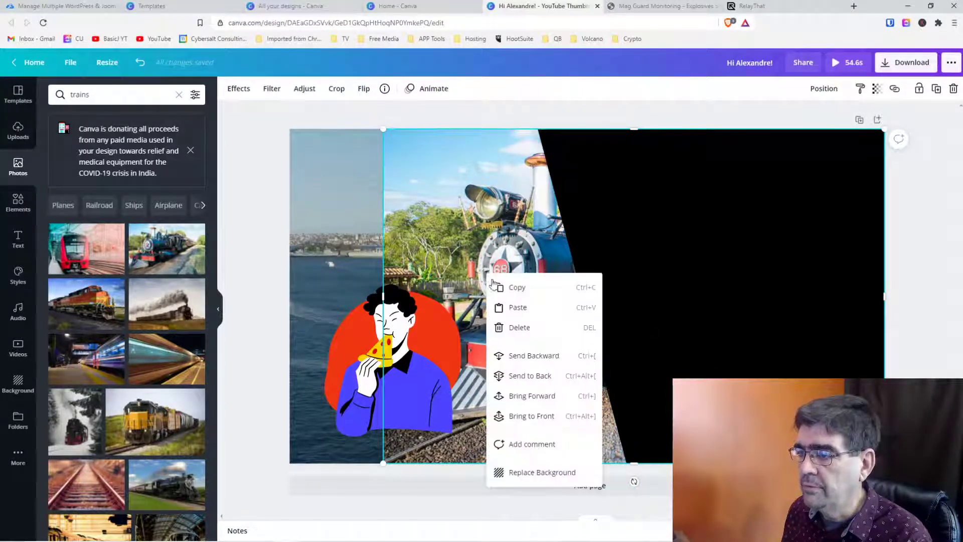
pyautogui.click(560, 396)
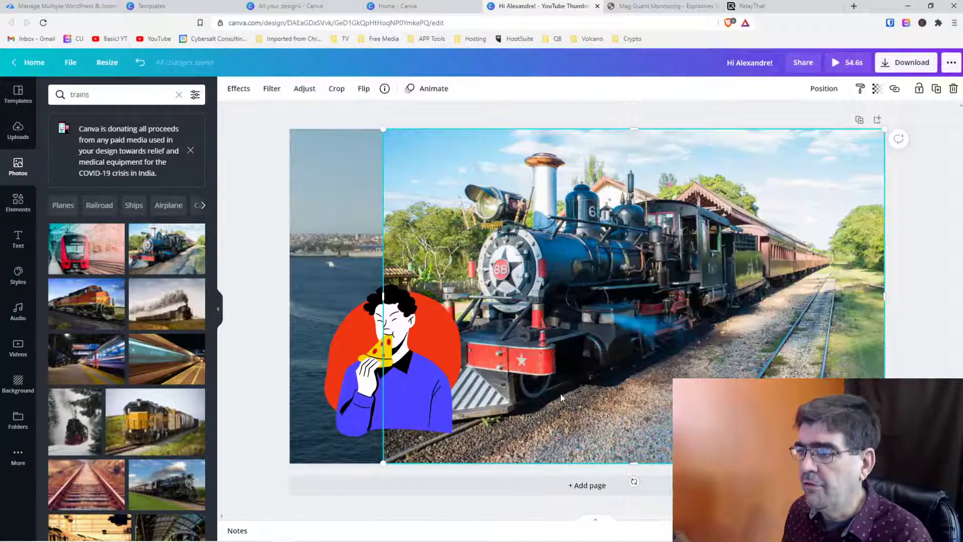
pyautogui.rightClick(474, 269)
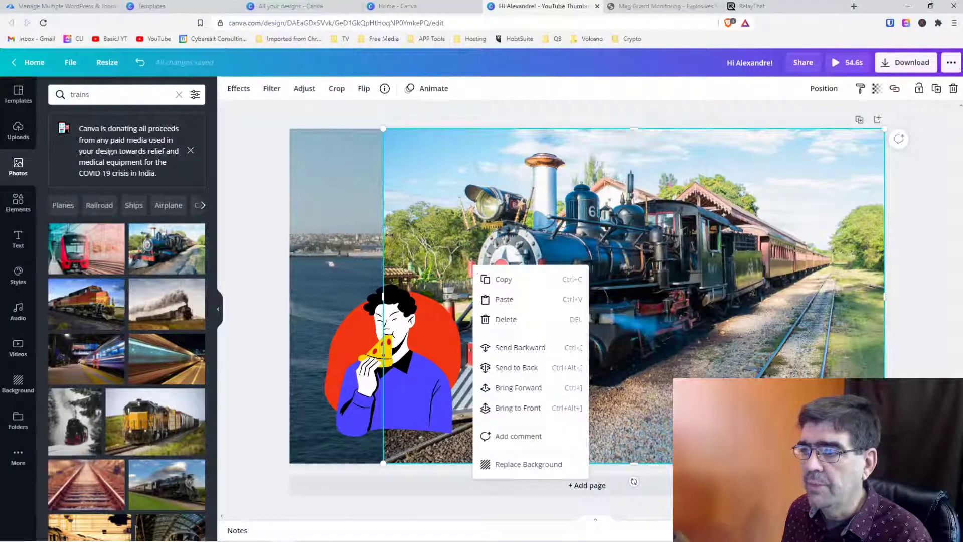
pyautogui.press('Escape')
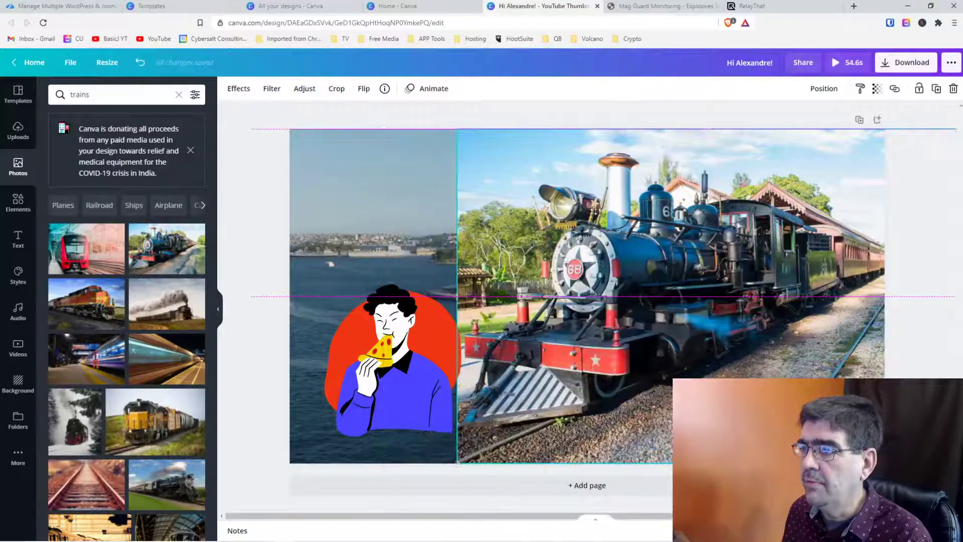
pyautogui.hotkey('ctrl', 'z')
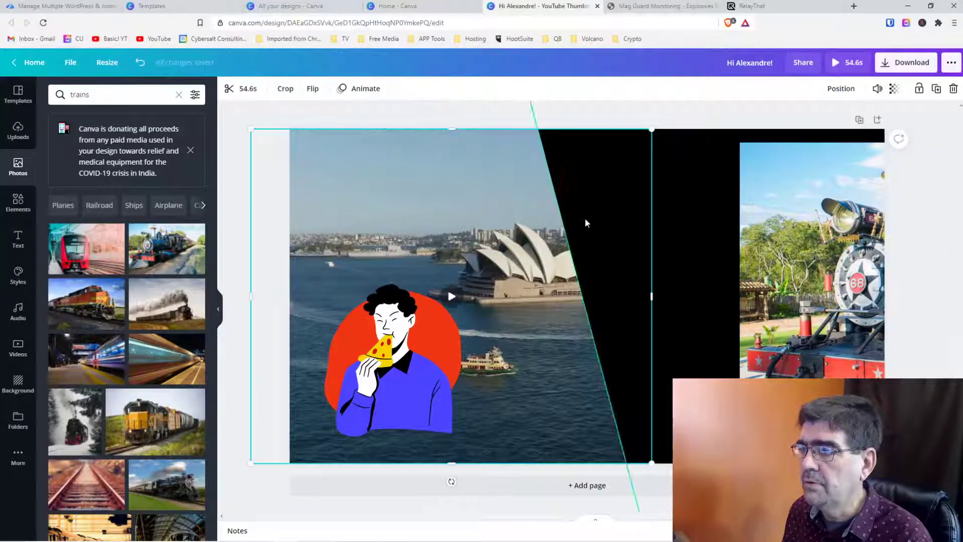
# Bring the black slanted shape to the front and move it toward the thumbnail's right edge, uncovering part of the photos.
pyautogui.click(562, 219)
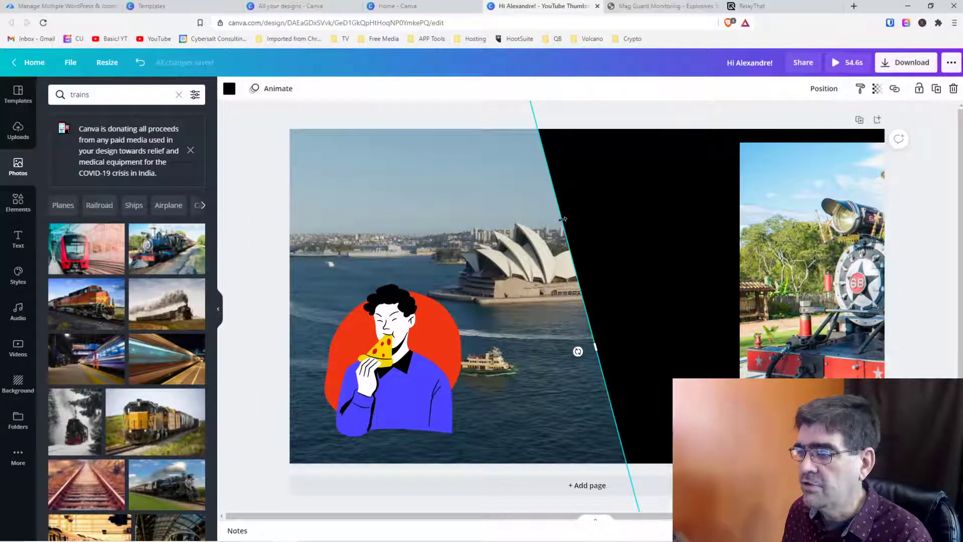
pyautogui.rightClick(562, 219)
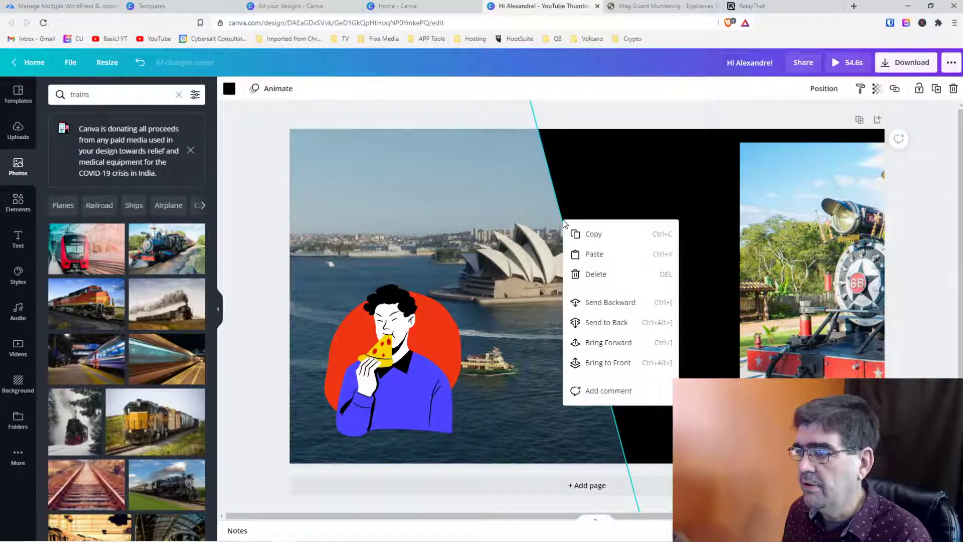
pyautogui.click(609, 362)
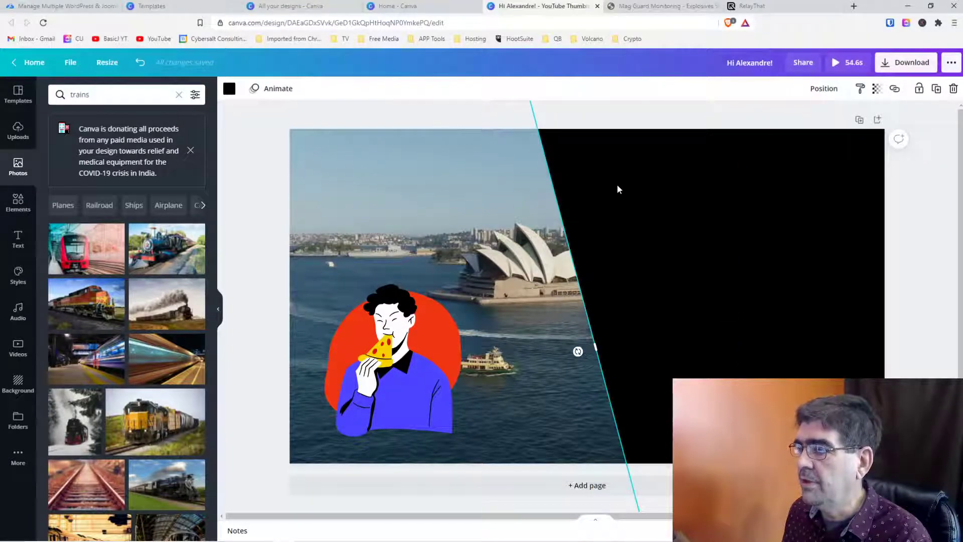
pyautogui.moveTo(625, 191); pyautogui.dragTo(857, 200)
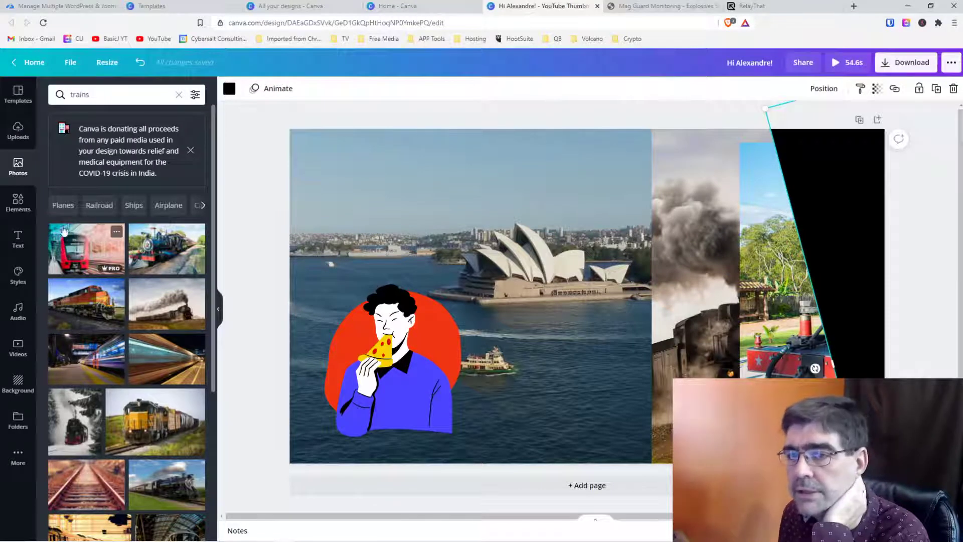
# Leave the thumbnail for the home page, search for "button" and choose the Canvas Button suggestion.
pyautogui.click(18, 201)
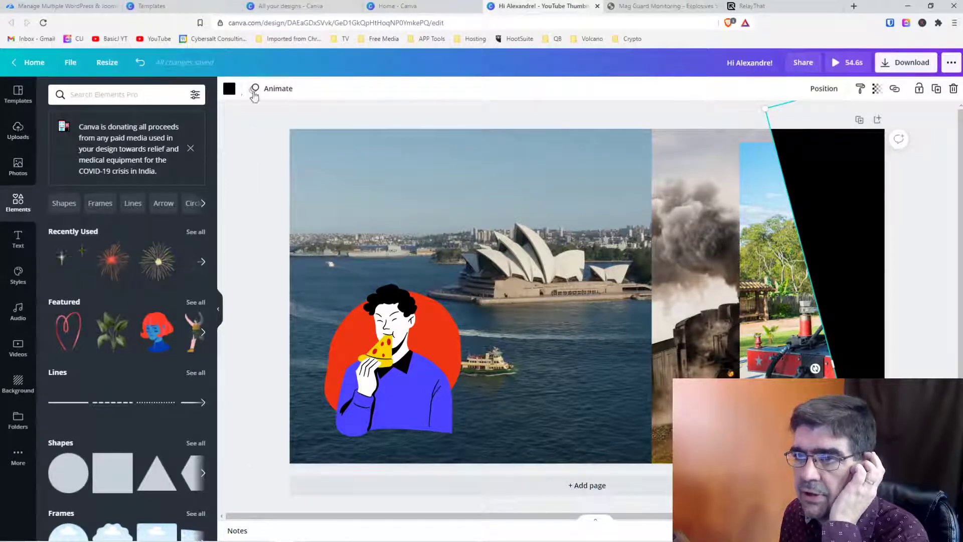
pyautogui.click(30, 62)
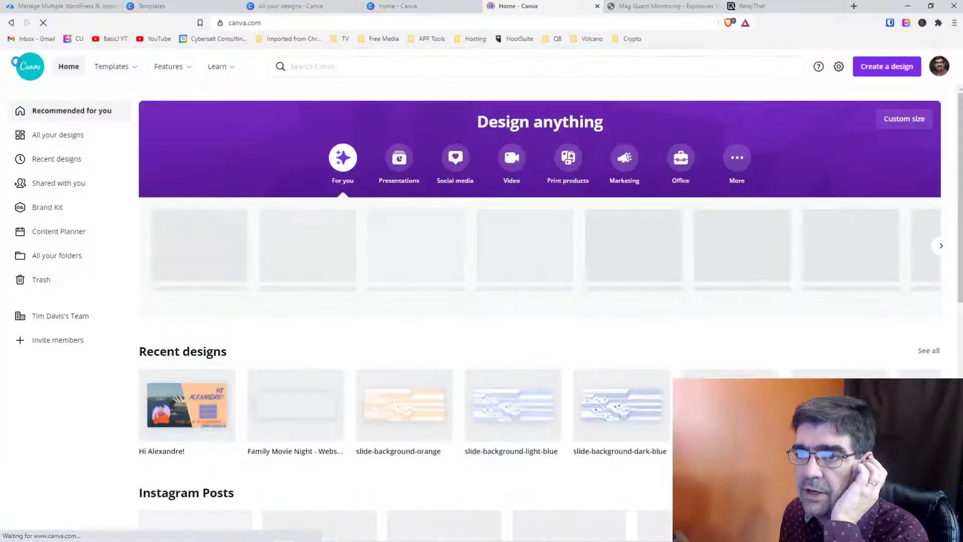
pyautogui.click(325, 69)
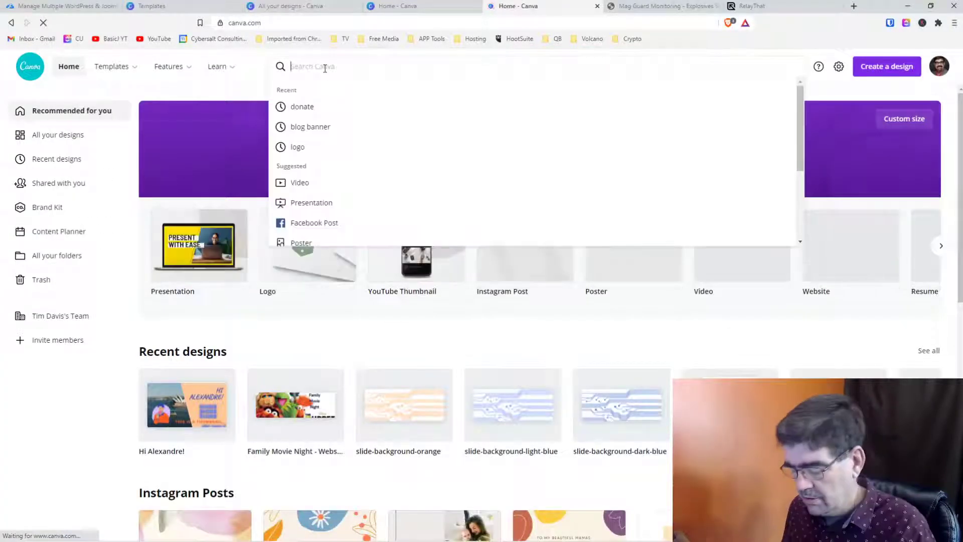
pyautogui.write('button')
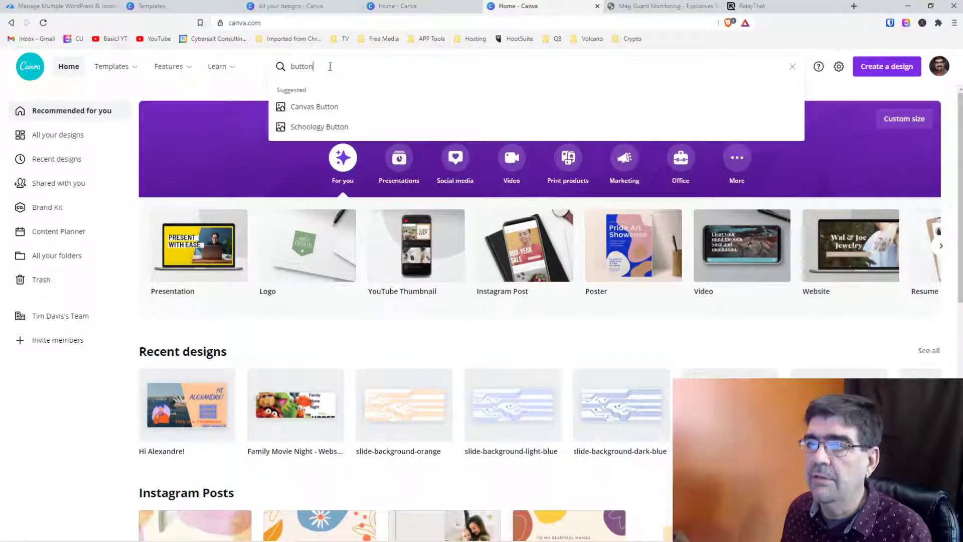
pyautogui.click(316, 110)
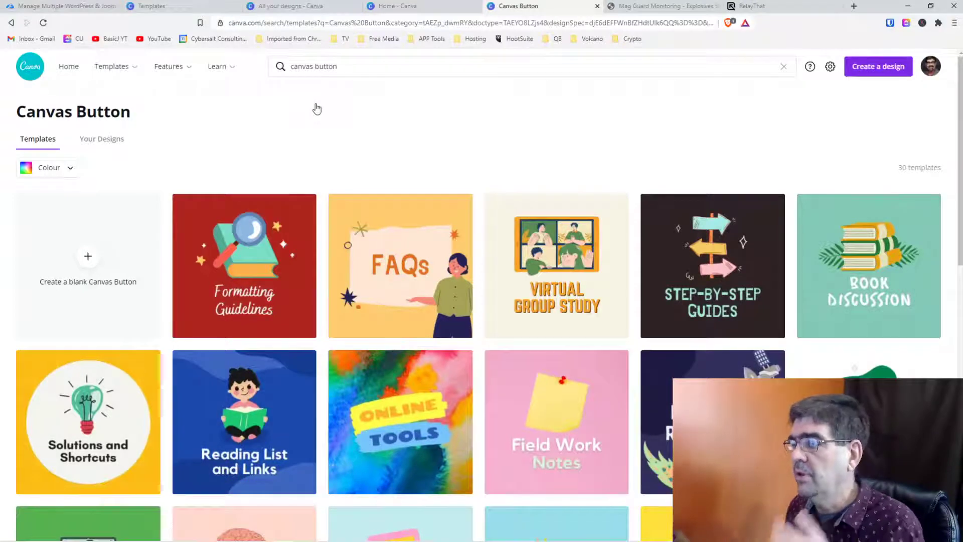
# Look through the Canvas Button templates and check the matching personal designs.
pyautogui.scroll(-10, 480, 245)
pyautogui.scroll(-1, 481, 246)
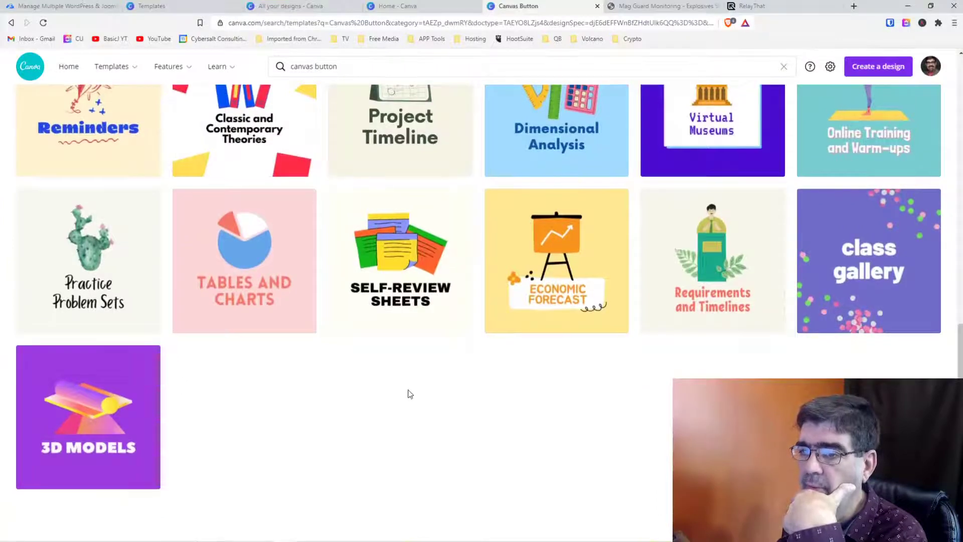
pyautogui.scroll(11, 148, 355)
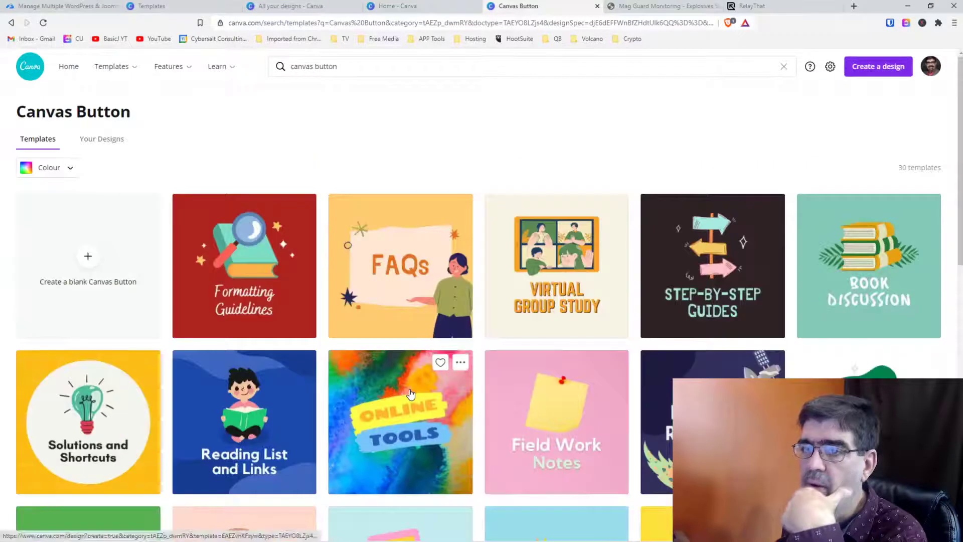
pyautogui.click(104, 140)
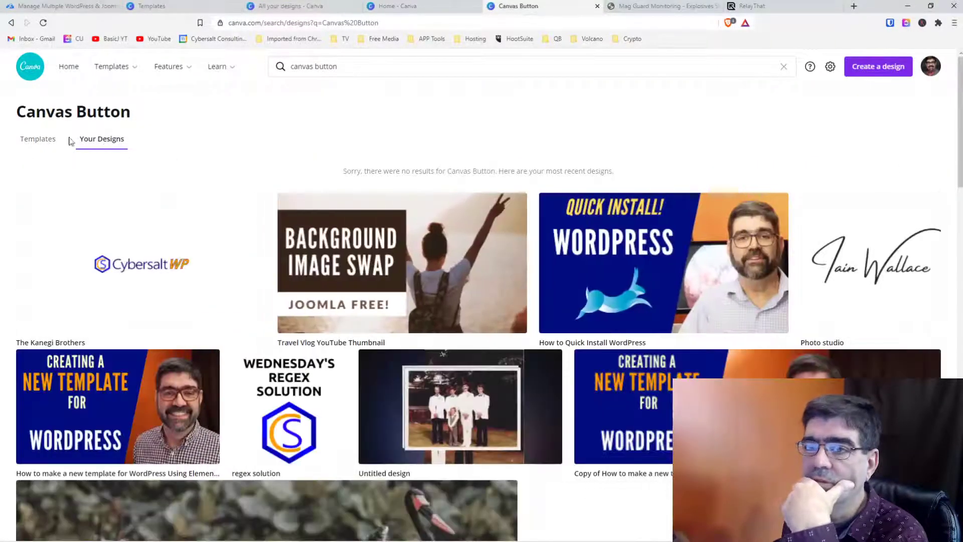
# Create a blank Canvas Button design and make a resized copy of it at 200 × 100 px.
pyautogui.click(22, 142)
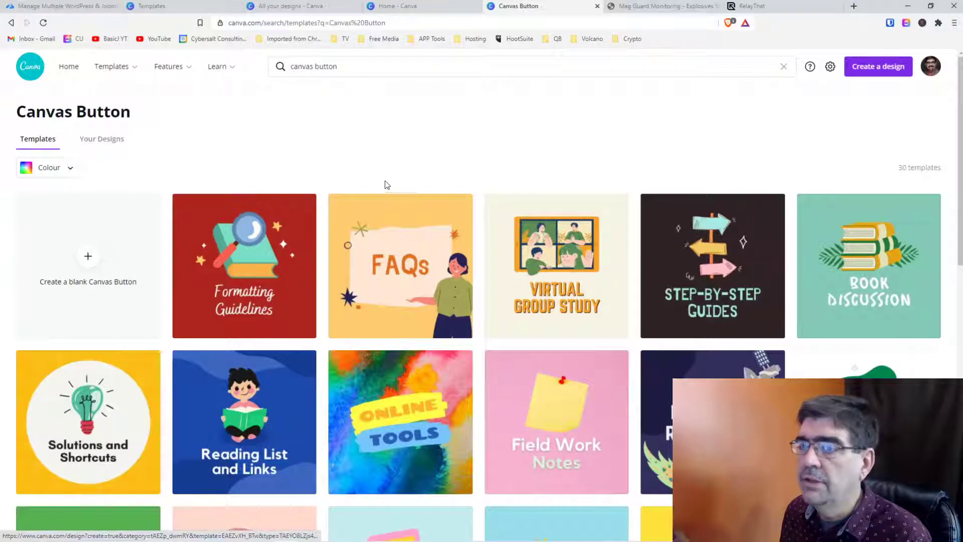
pyautogui.click(88, 258)
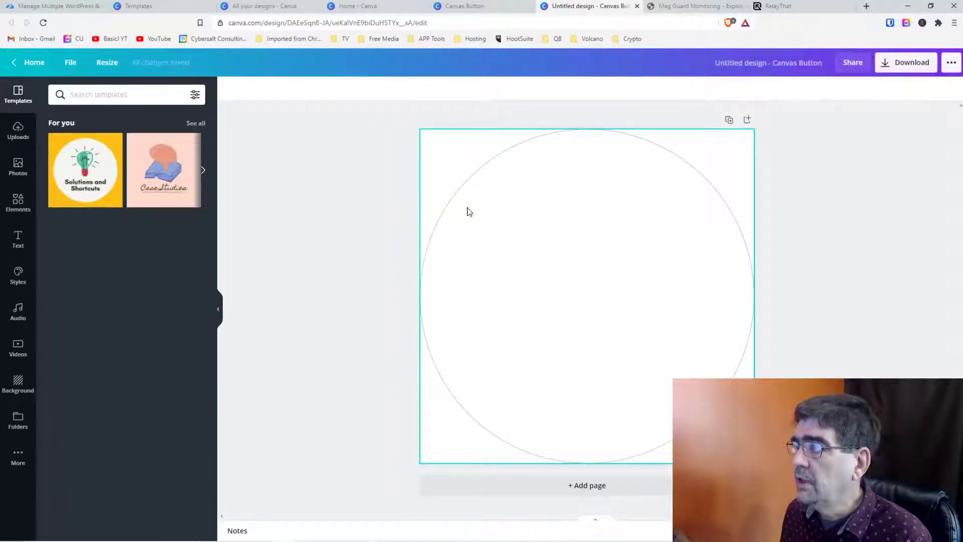
pyautogui.click(108, 67)
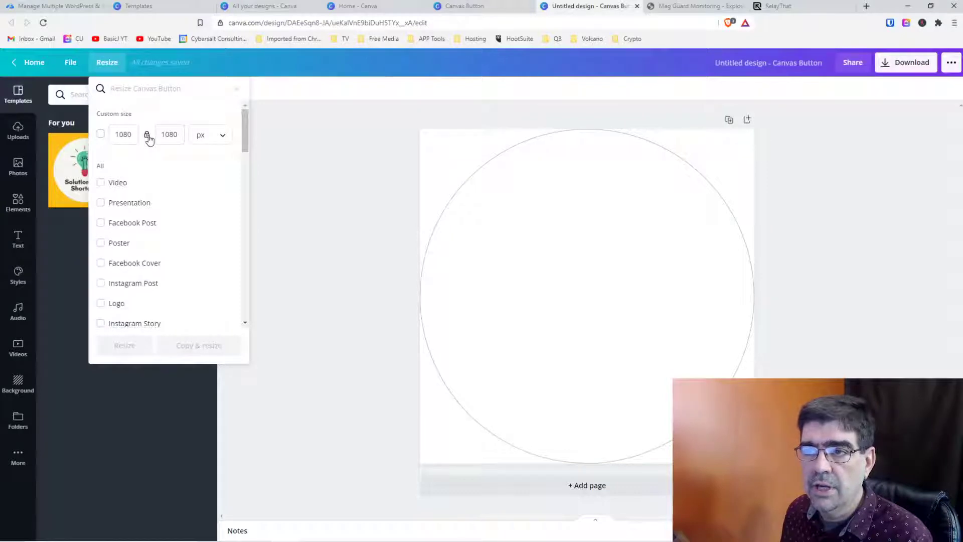
pyautogui.click(122, 134)
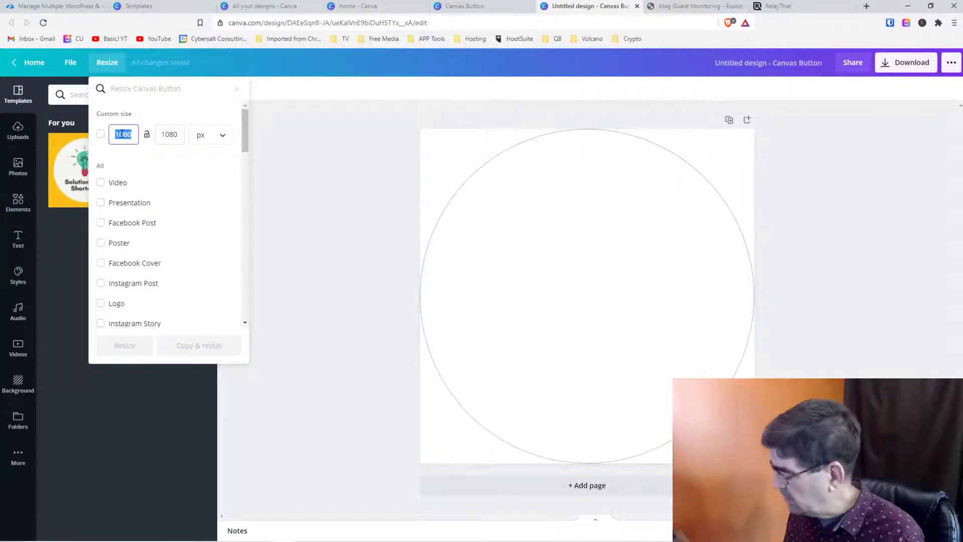
pyautogui.write('2')
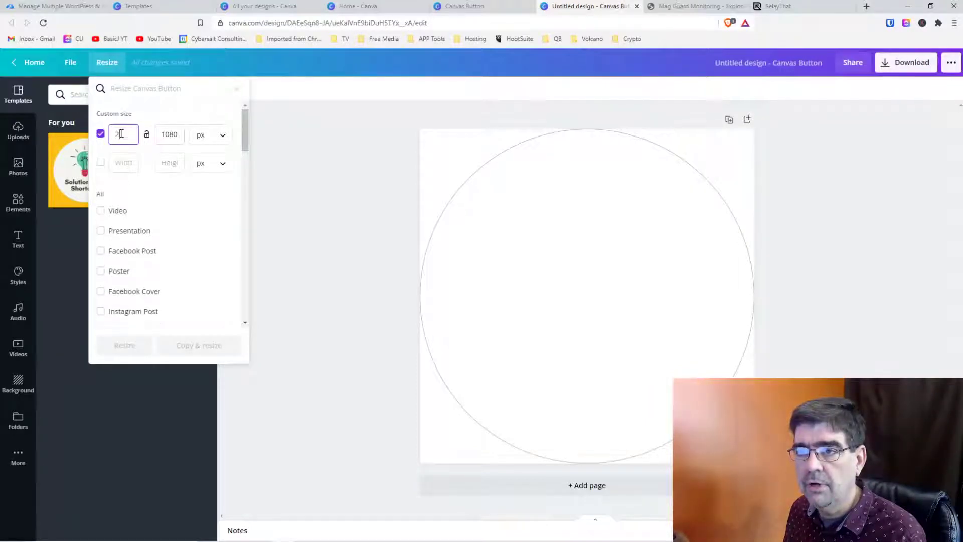
pyautogui.write('00')
pyautogui.press('Tab')
pyautogui.press('Tab')
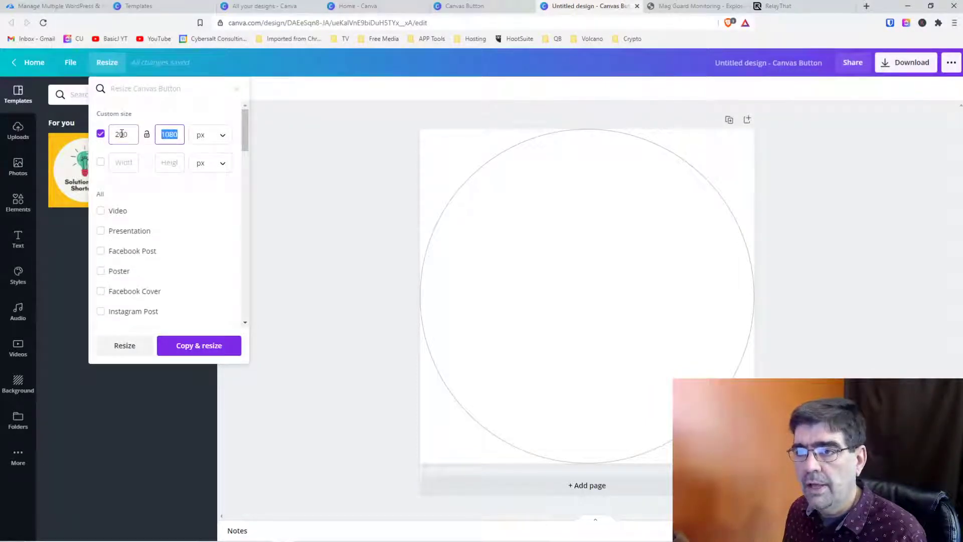
pyautogui.write('100')
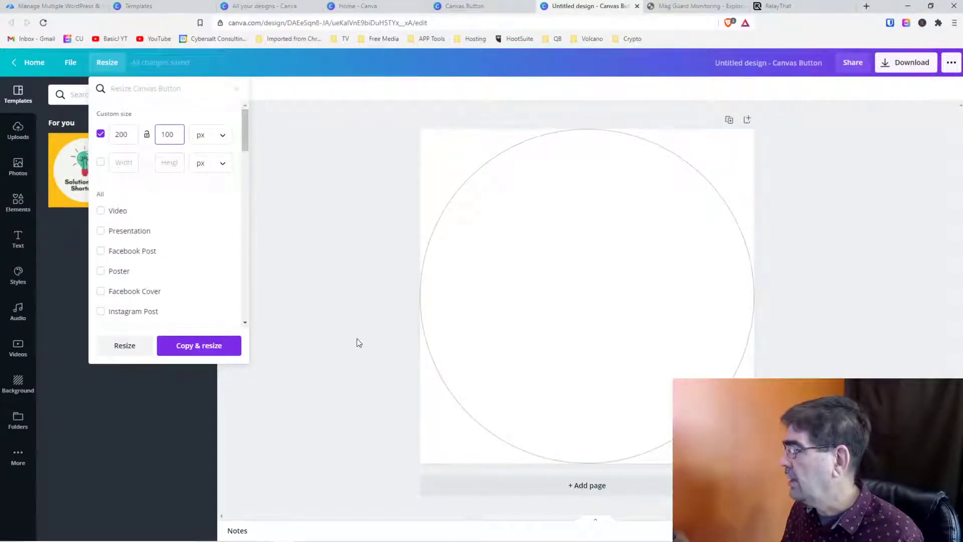
pyautogui.click(177, 346)
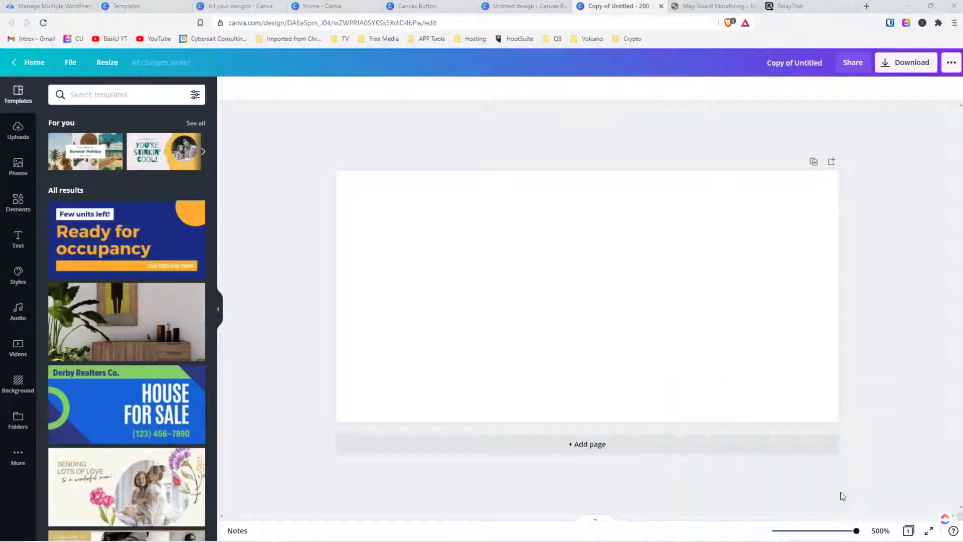
# Add the pink XOXO font combination from the text styles to the blank button page.
pyautogui.moveTo(857, 532); pyautogui.dragTo(788, 534)
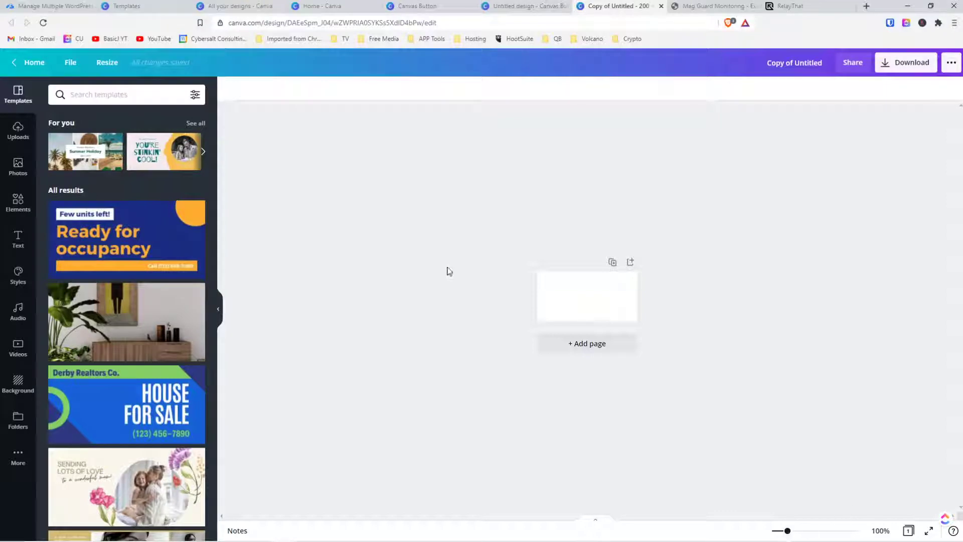
pyautogui.click(18, 239)
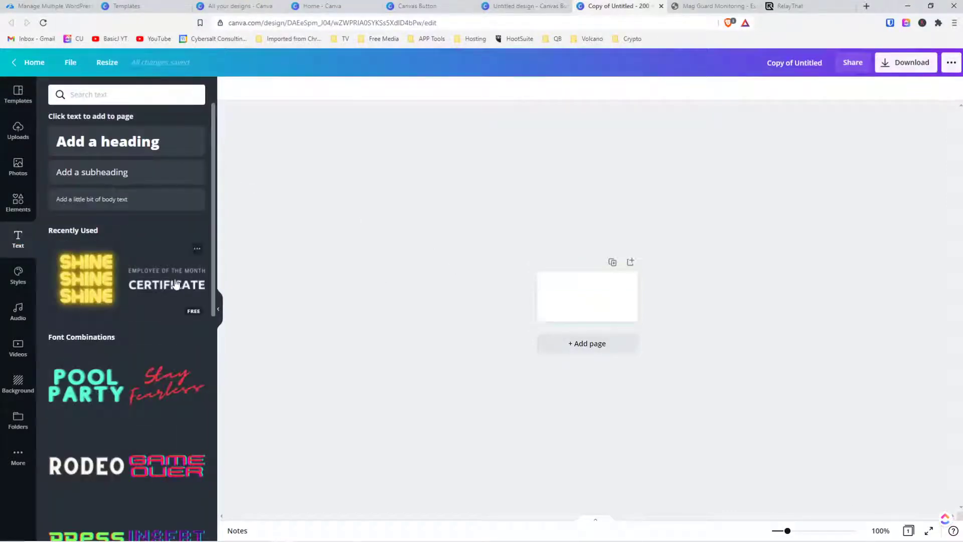
pyautogui.scroll(-9, 176, 284)
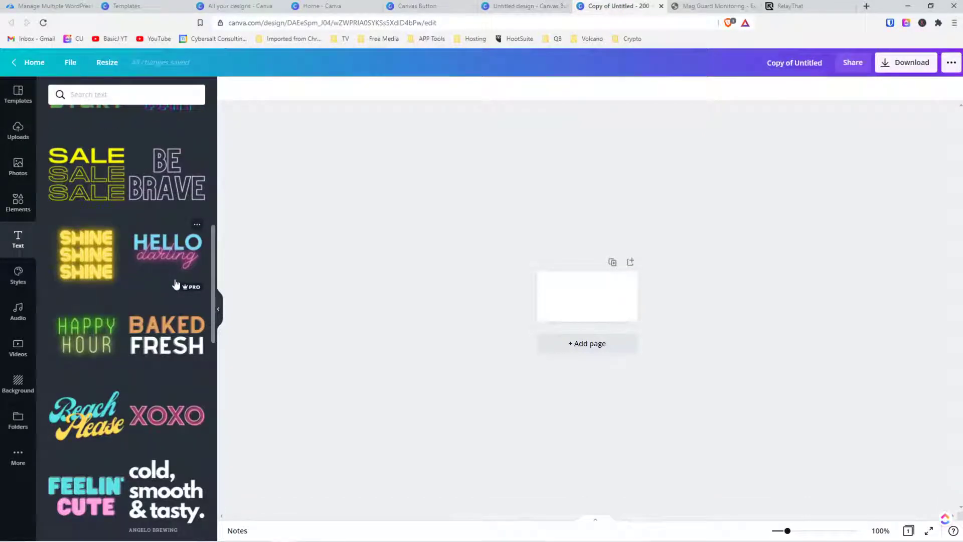
pyautogui.scroll(-1, 175, 285)
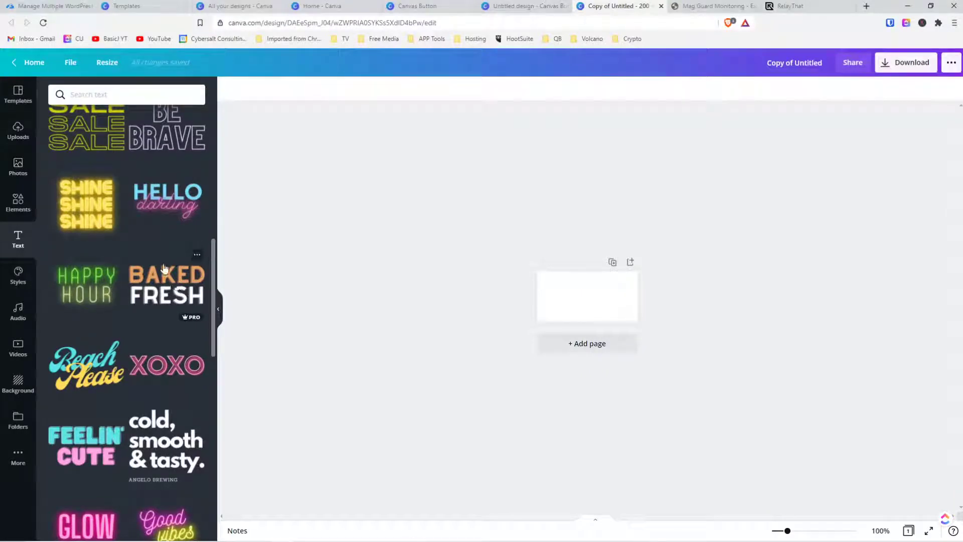
pyautogui.scroll(-2, 164, 269)
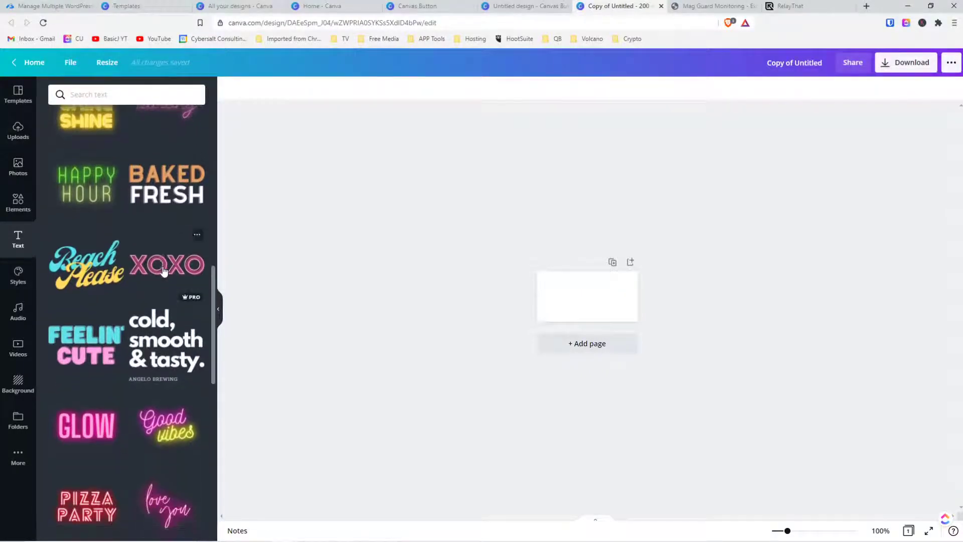
pyautogui.click(164, 271)
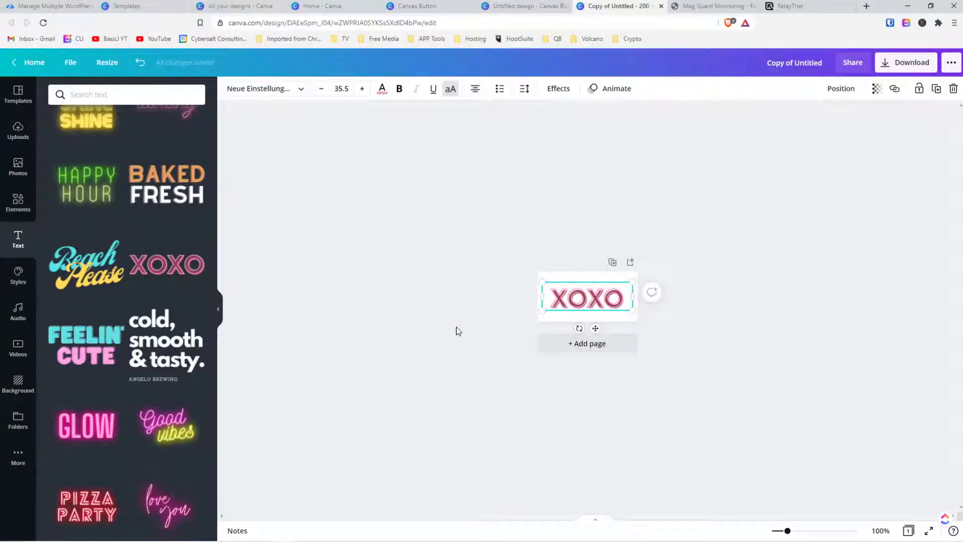
# Check the button wording on the Mag Guard Monitoring site and replace the XOXO text with CLIENT LOGIN on two lines.
pyautogui.doubleClick(585, 300)
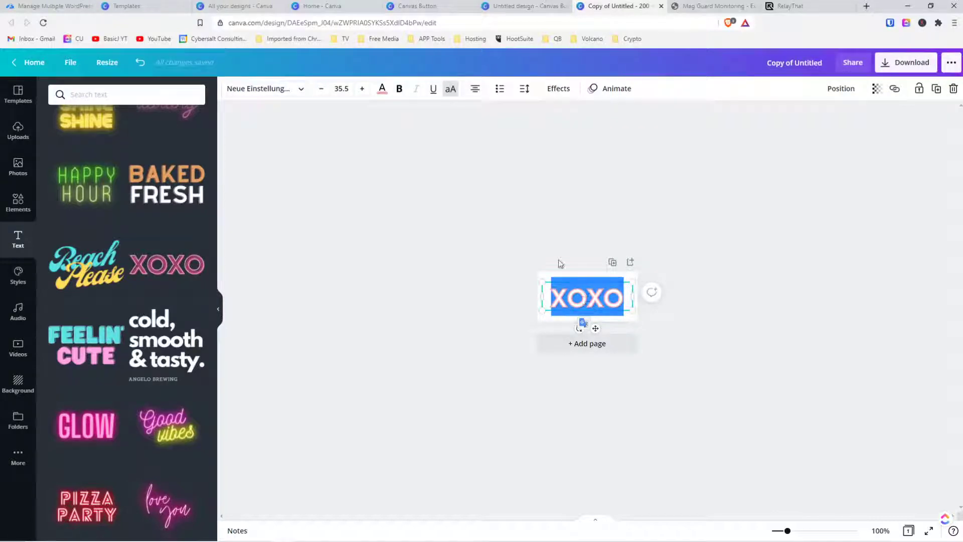
pyautogui.click(700, 7)
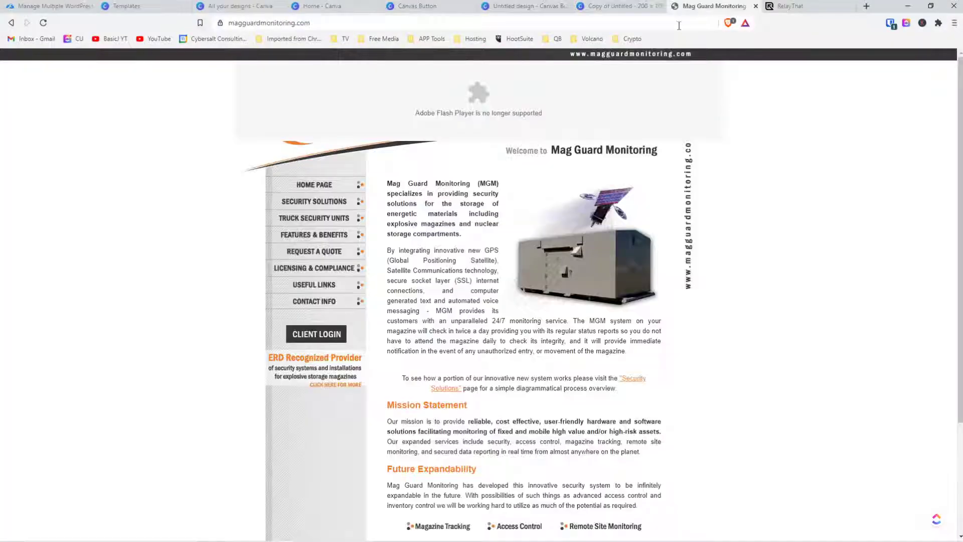
pyautogui.click(622, 6)
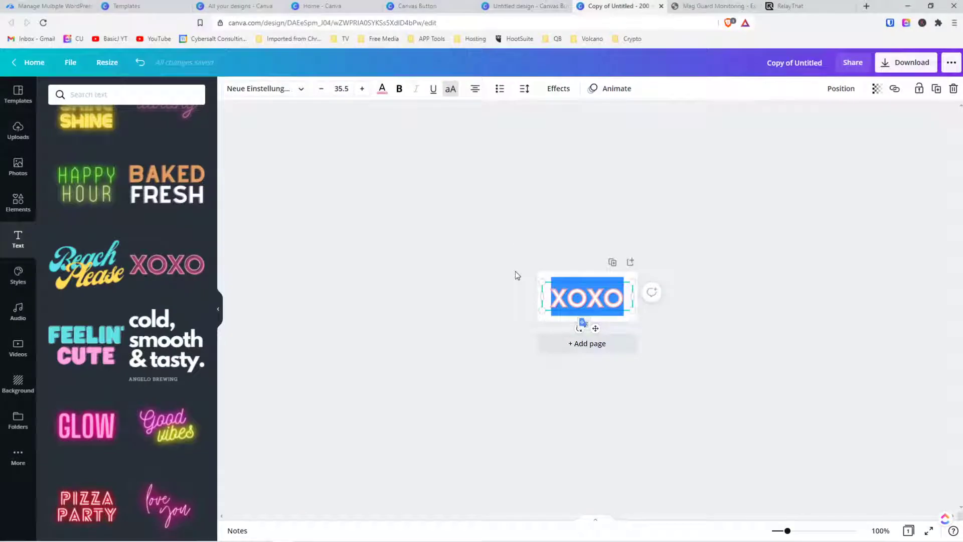
pyautogui.write('CLIENT')
pyautogui.press('Return')
pyautogui.write('LOGIN')
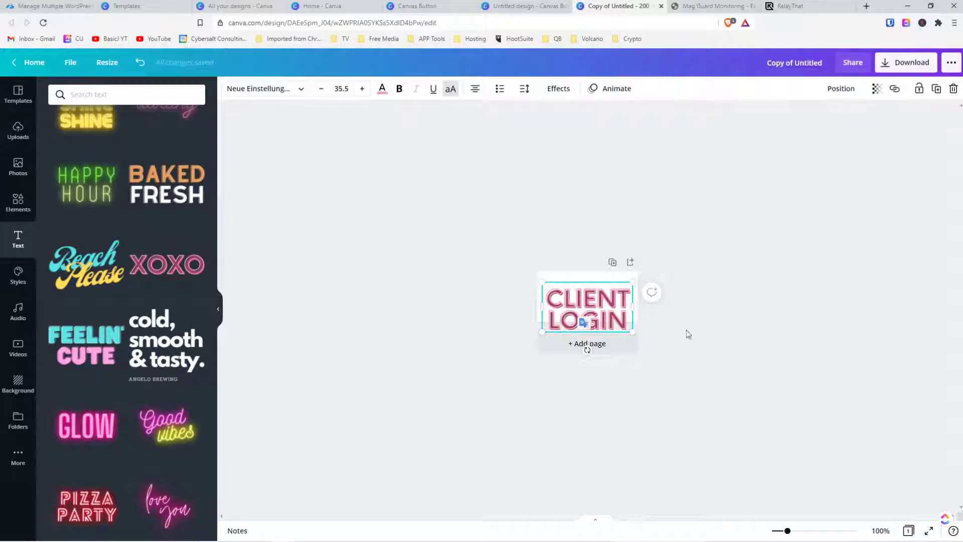
# Move the CLIENT LOGIN text up onto the page and align it to the page's centre and middle.
pyautogui.doubleClick(620, 320)
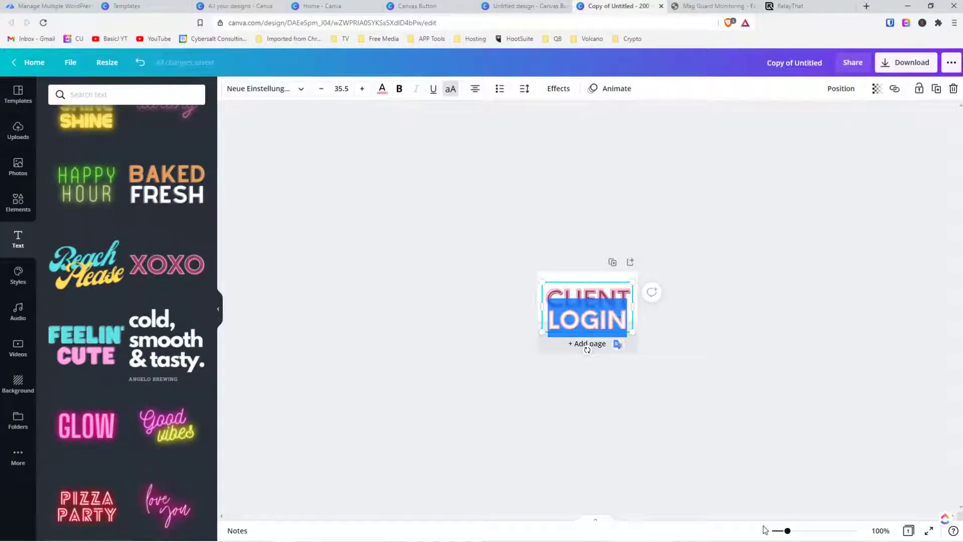
pyautogui.moveTo(787, 532); pyautogui.dragTo(829, 531)
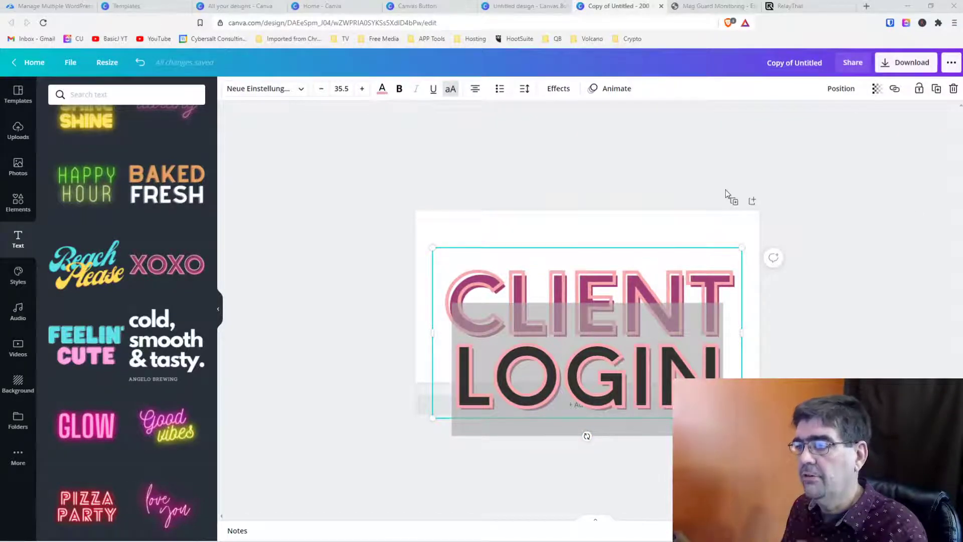
pyautogui.click(585, 315)
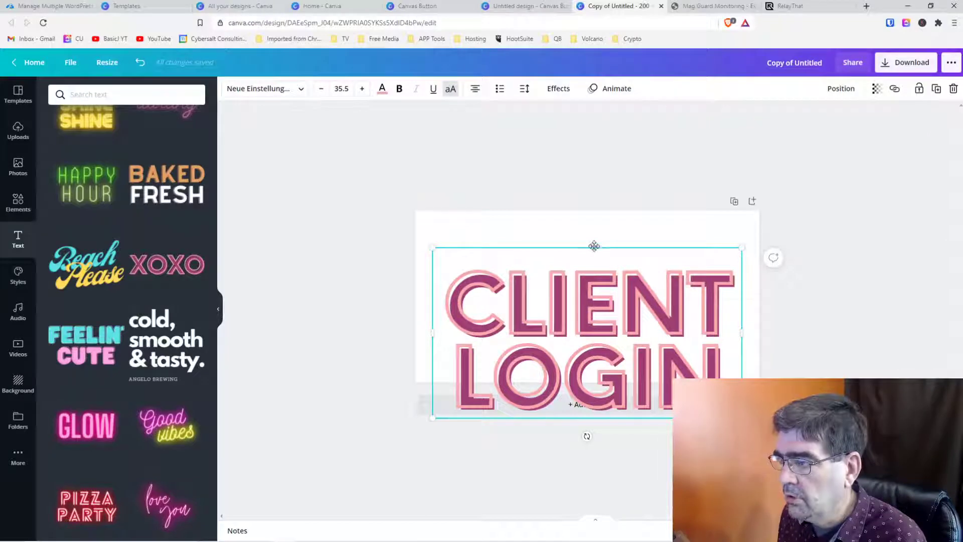
pyautogui.moveTo(595, 248); pyautogui.dragTo(594, 205)
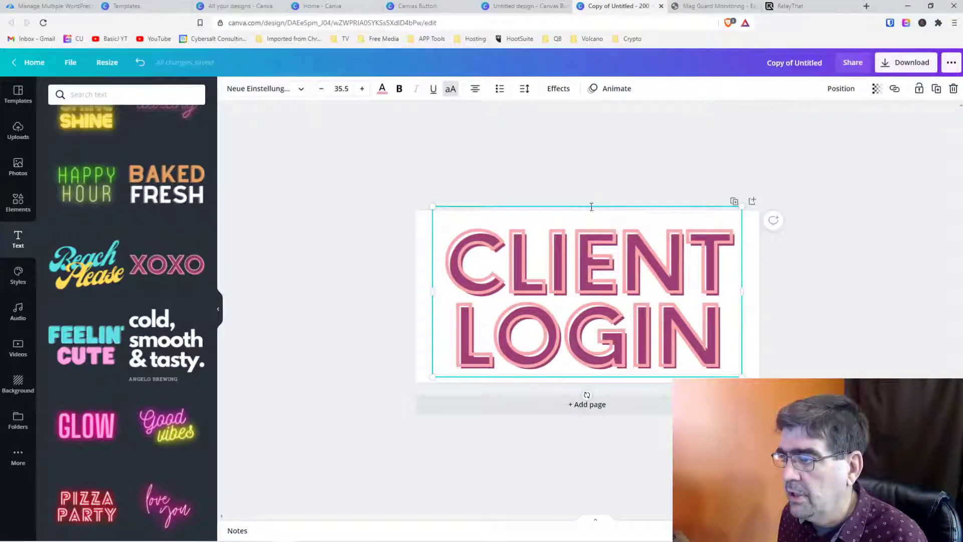
pyautogui.moveTo(590, 203); pyautogui.dragTo(594, 209)
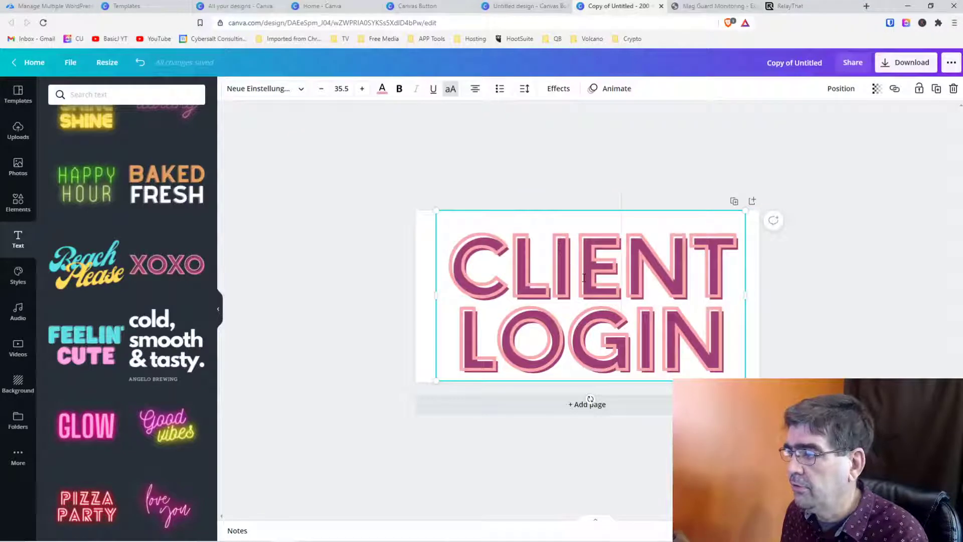
pyautogui.click(839, 89)
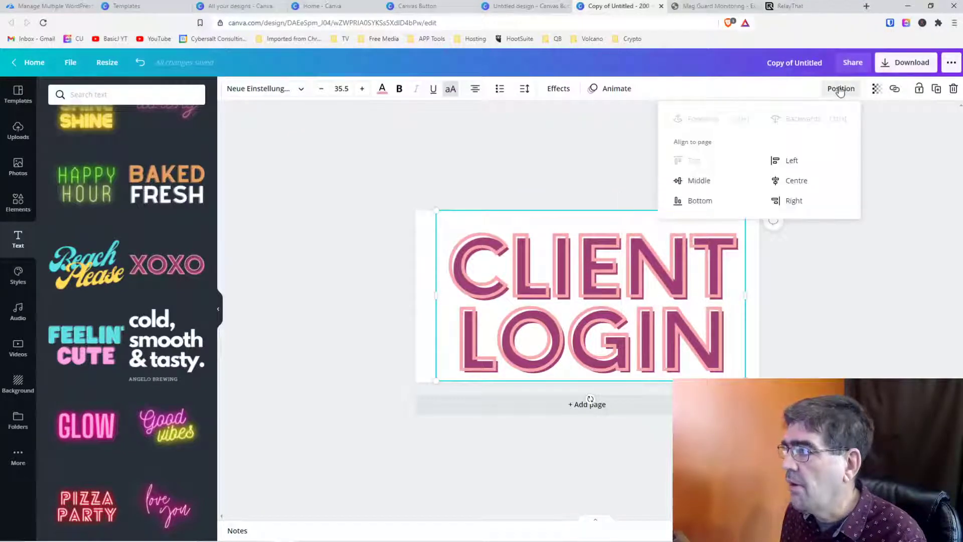
pyautogui.click(804, 183)
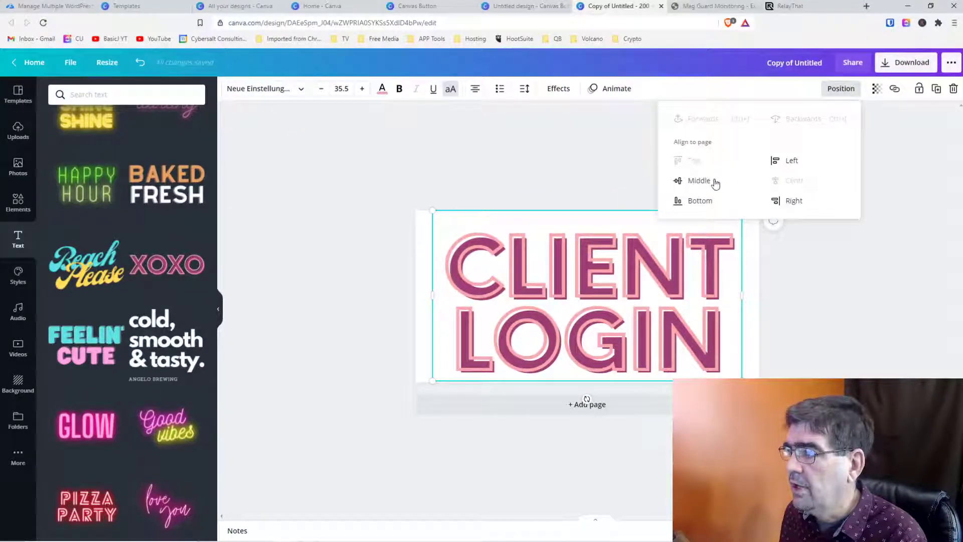
pyautogui.click(695, 182)
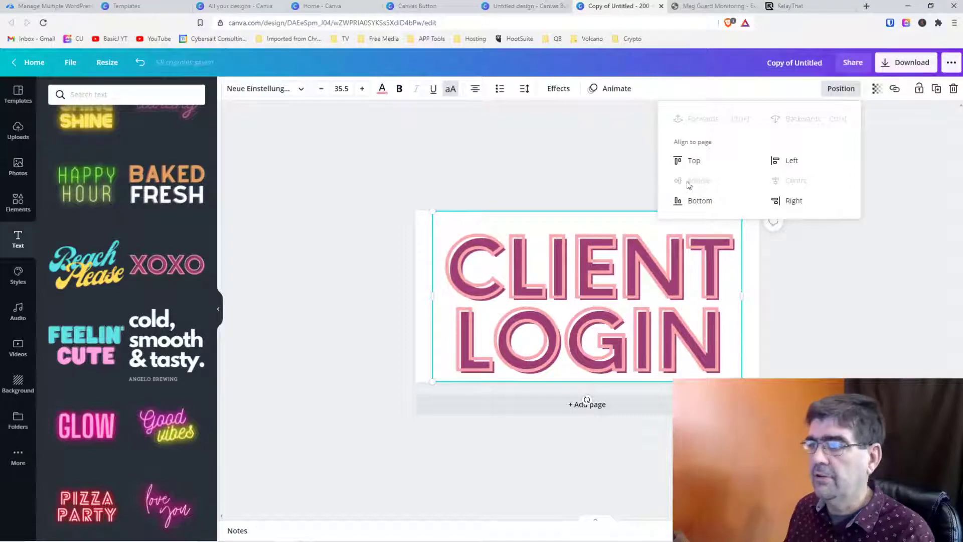
pyautogui.click(624, 178)
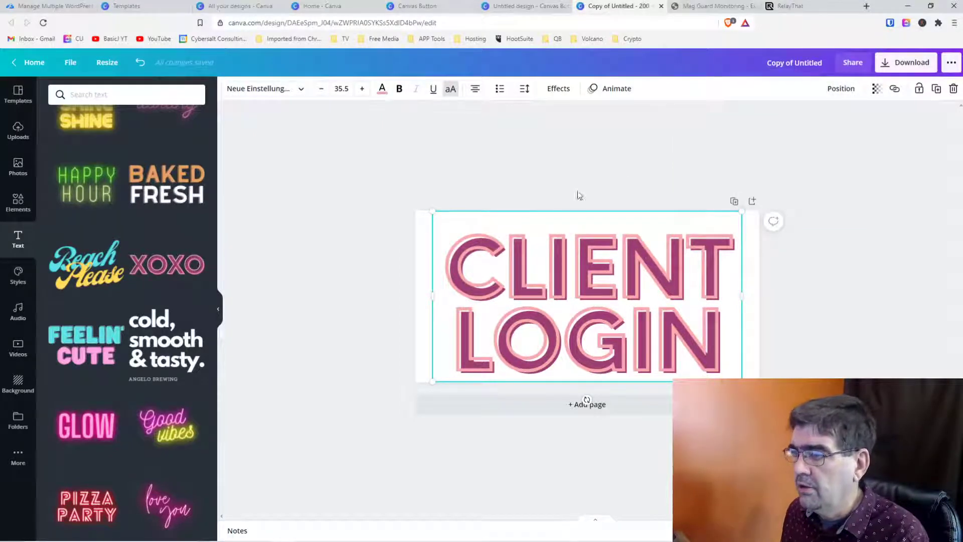
pyautogui.click(801, 265)
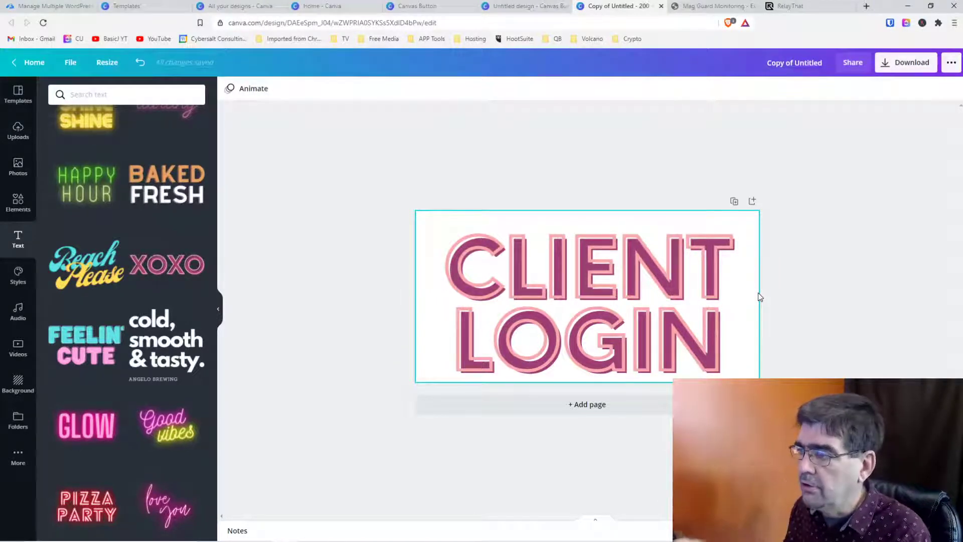
# Enlarge the CLIENT LOGIN text from both upper corners to the page's full width, at font size 39.4.
pyautogui.click(593, 281)
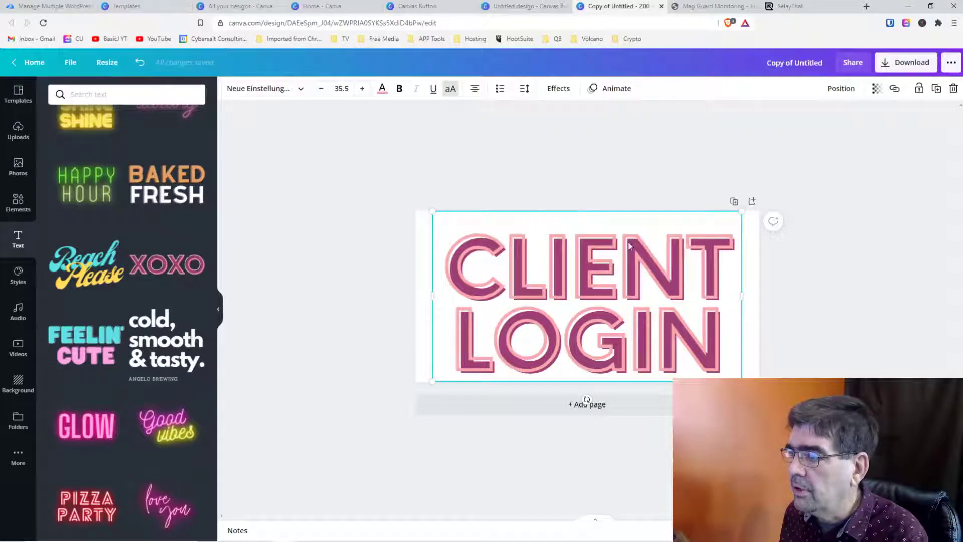
pyautogui.moveTo(432, 211); pyautogui.dragTo(415, 202)
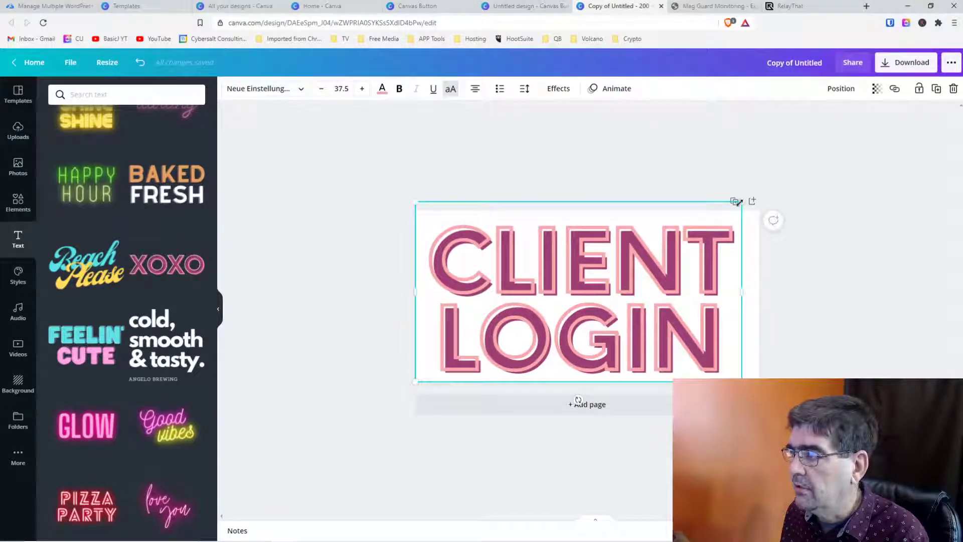
pyautogui.moveTo(741, 202); pyautogui.dragTo(760, 193)
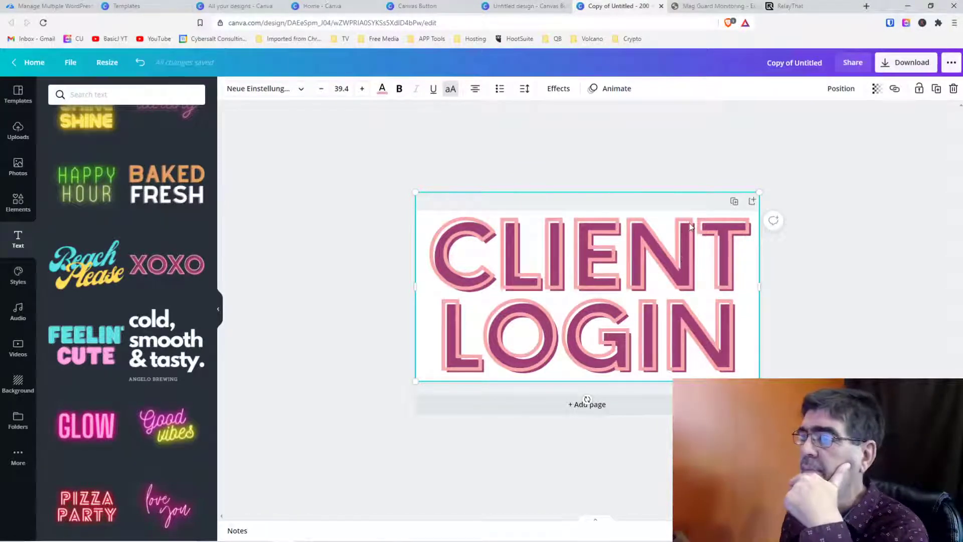
# Look at the Mag Guard Monitoring site and the RelayThat home page alongside the button design.
pyautogui.click(717, 6)
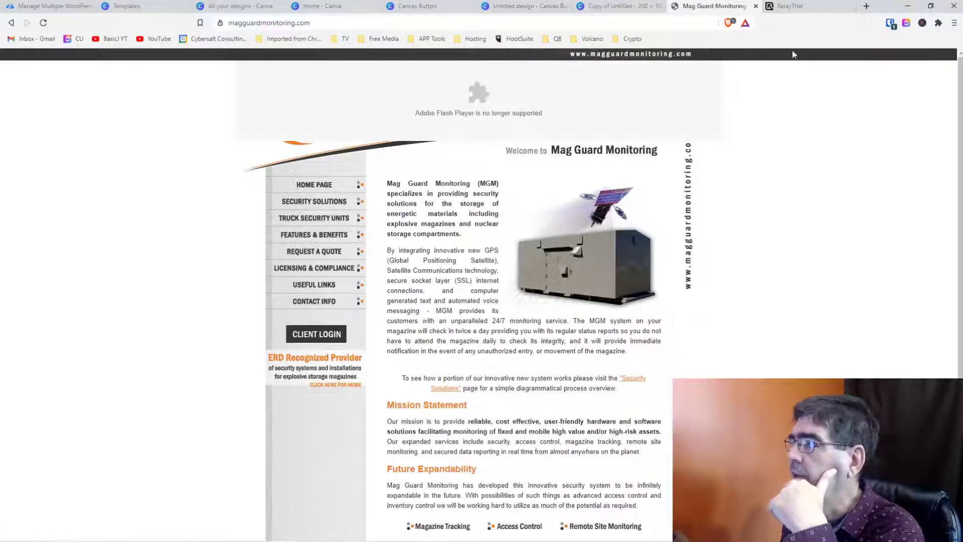
pyautogui.click(803, 7)
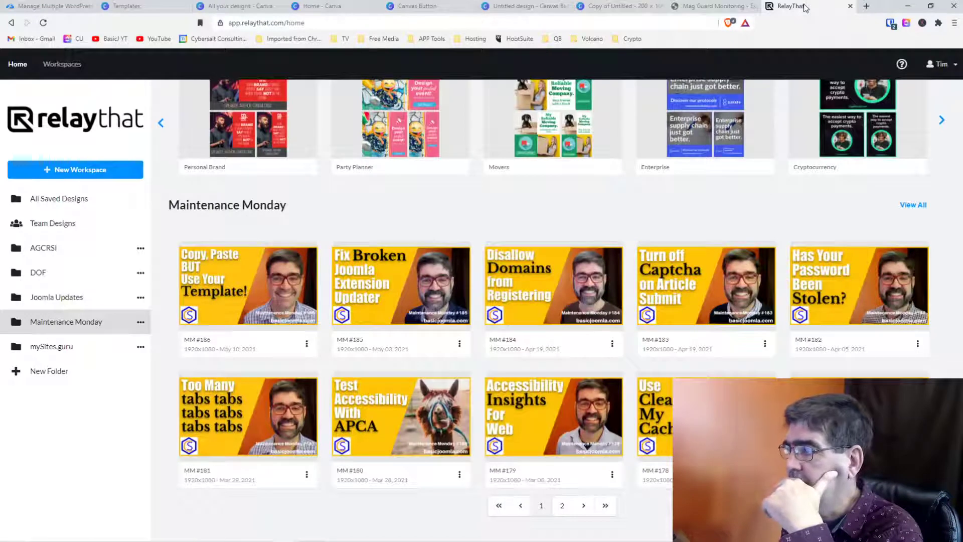
pyautogui.click(623, 7)
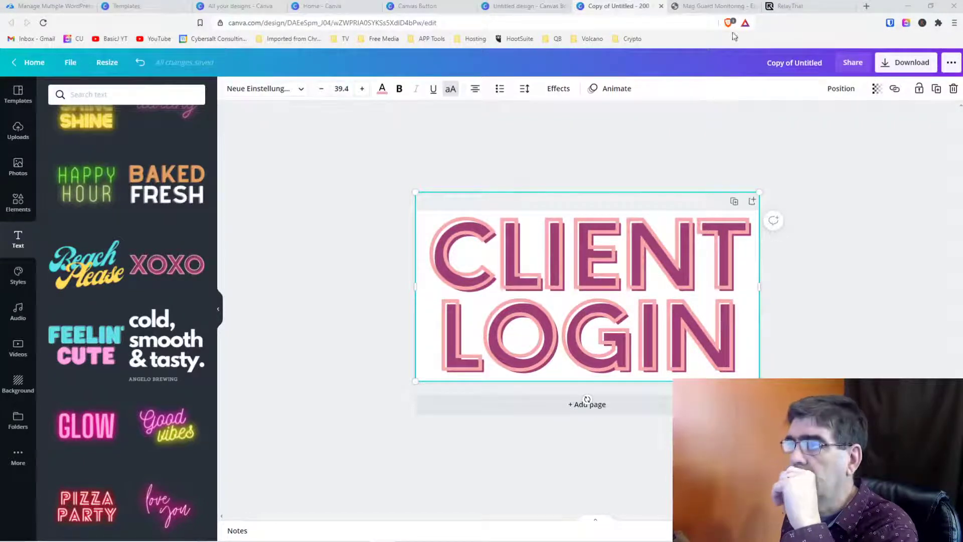
pyautogui.click(707, 7)
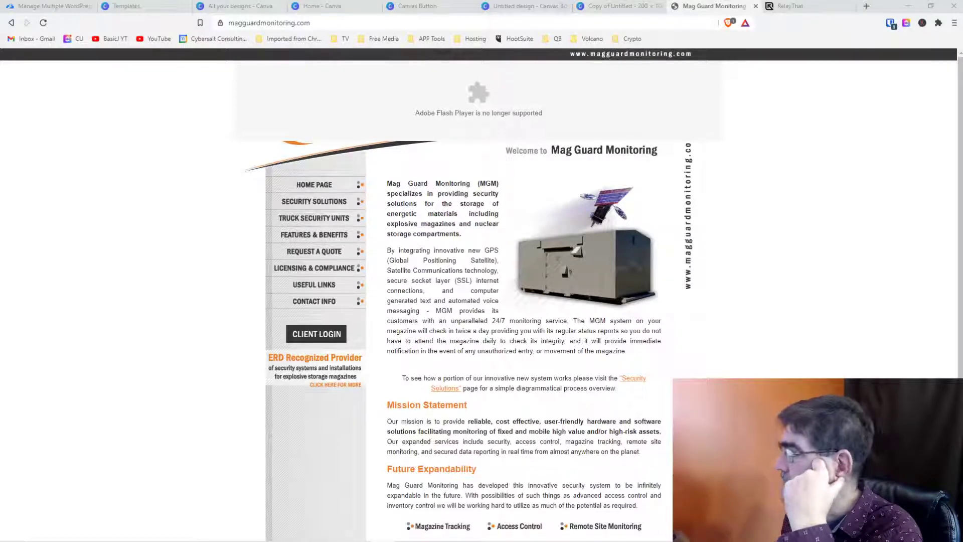
# Place the small, low-resolution MGM logo image on the blank round Canvas Button page and delete it again.
pyautogui.click(510, 9)
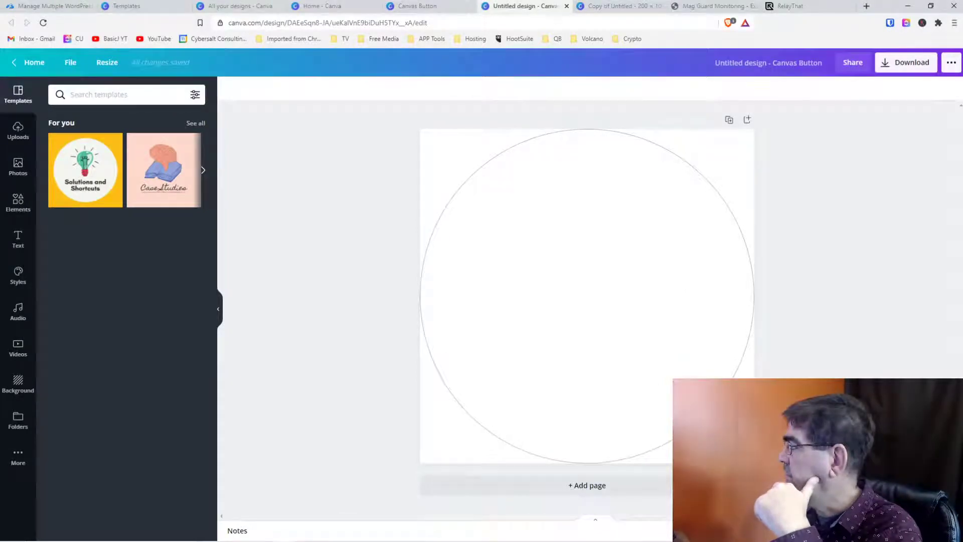
pyautogui.moveTo(679, 238); pyautogui.dragTo(542, 301)
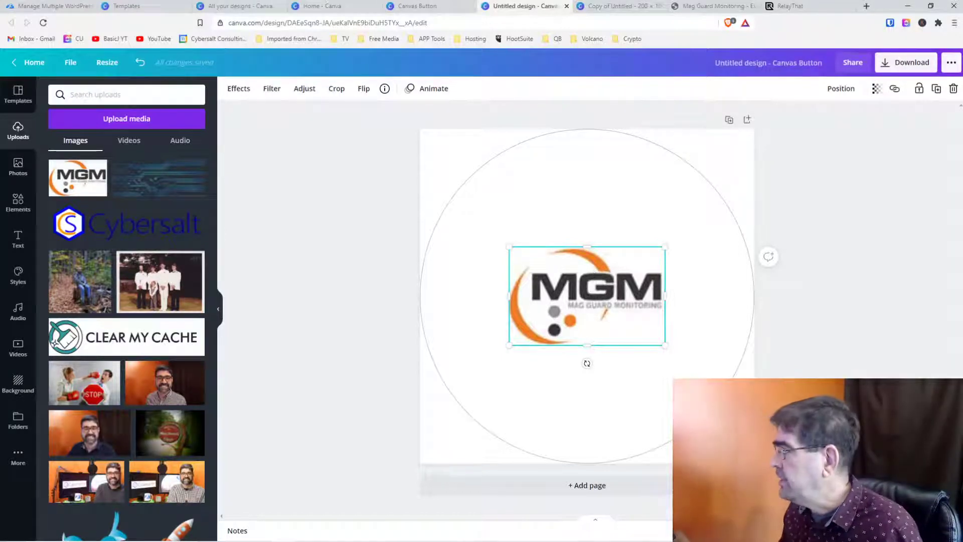
pyautogui.press('Delete')
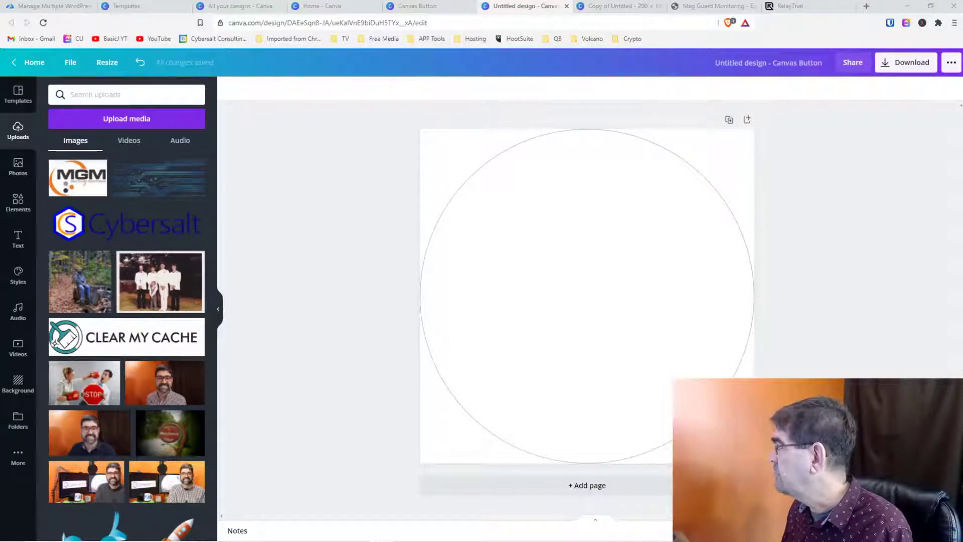
# Add the sharper MGM logo image to the round design and enlarge it from two opposite corners past the page's edge.
pyautogui.moveTo(557, 216); pyautogui.dragTo(561, 281)
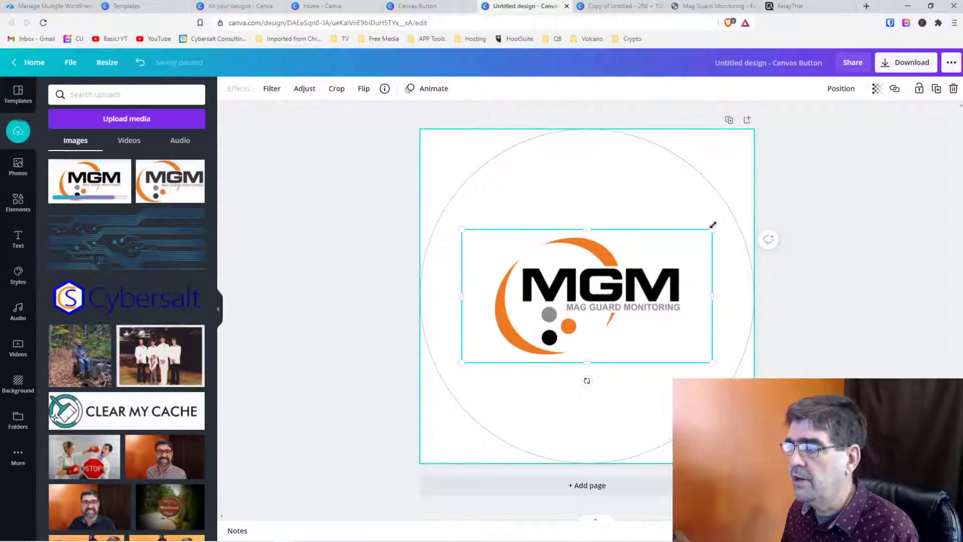
pyautogui.moveTo(712, 228); pyautogui.dragTo(852, 144)
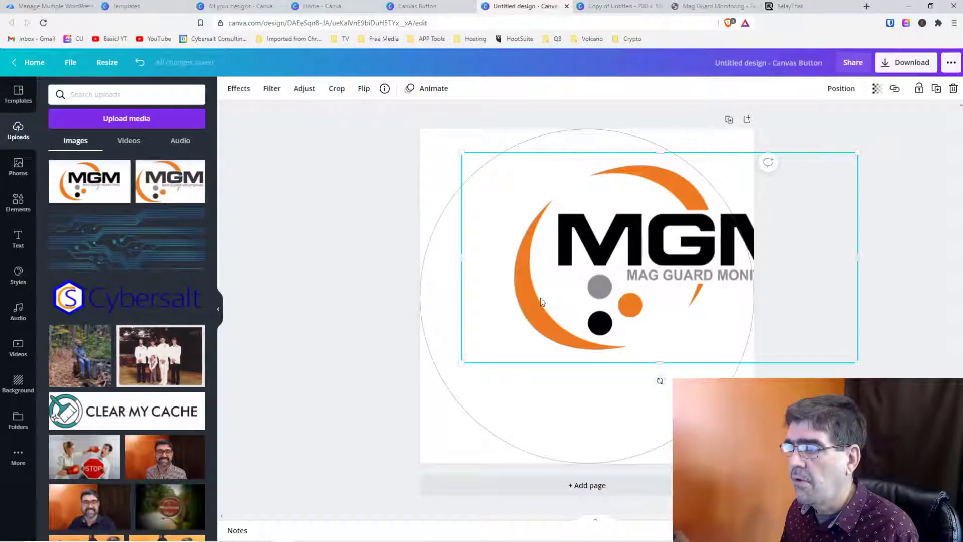
pyautogui.moveTo(462, 361); pyautogui.dragTo(441, 410)
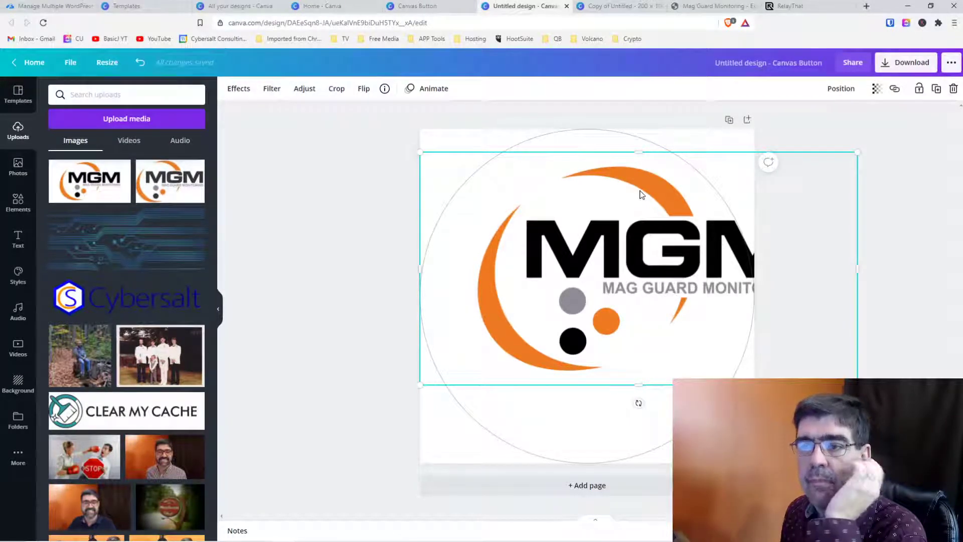
# Leave the design and create a new folder named Mag Guard among all your folders.
pyautogui.click(11, 64)
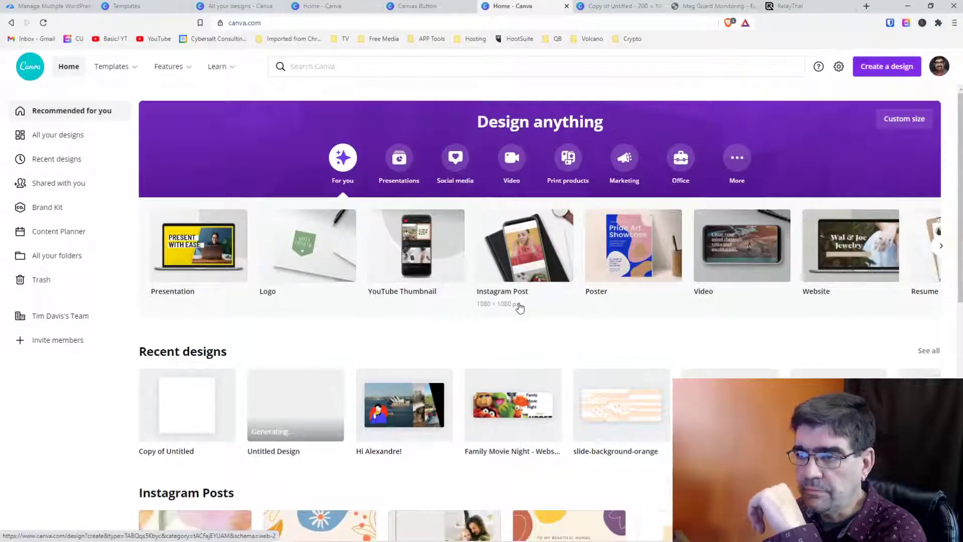
pyautogui.click(43, 135)
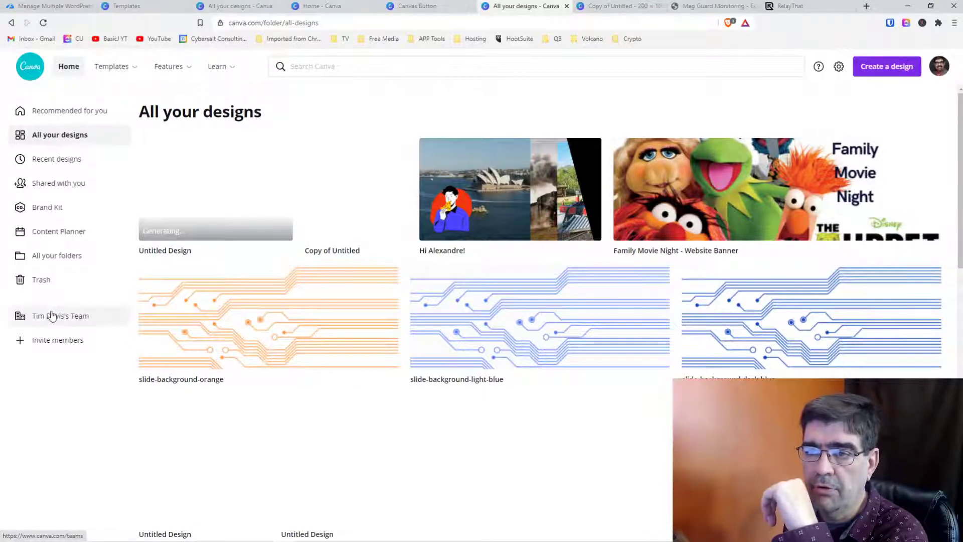
pyautogui.click(51, 257)
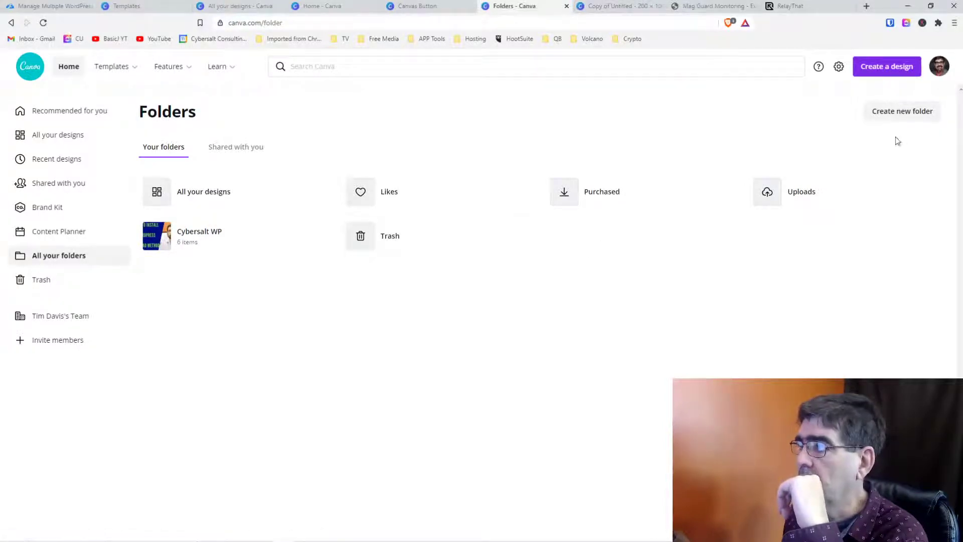
pyautogui.click(902, 114)
pyautogui.click(521, 245)
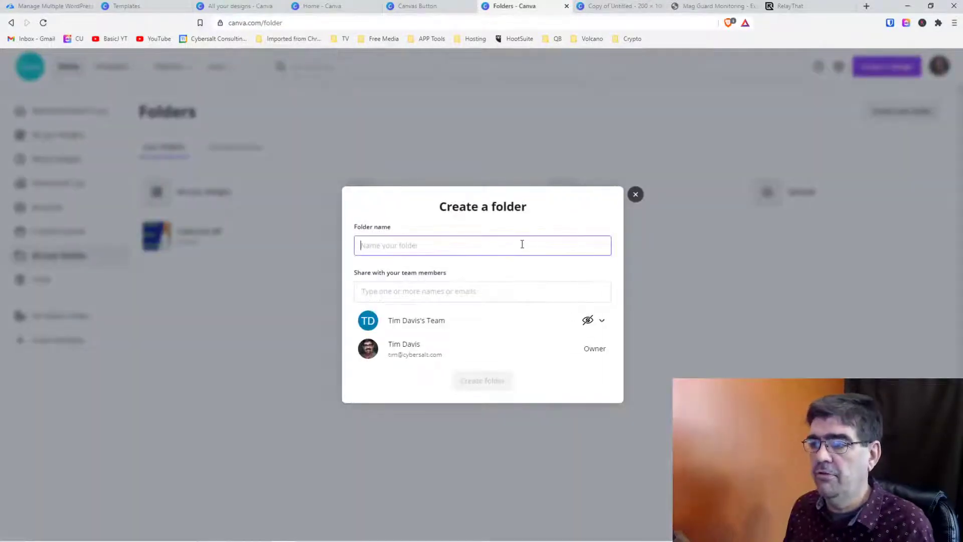
pyautogui.write('Ma')
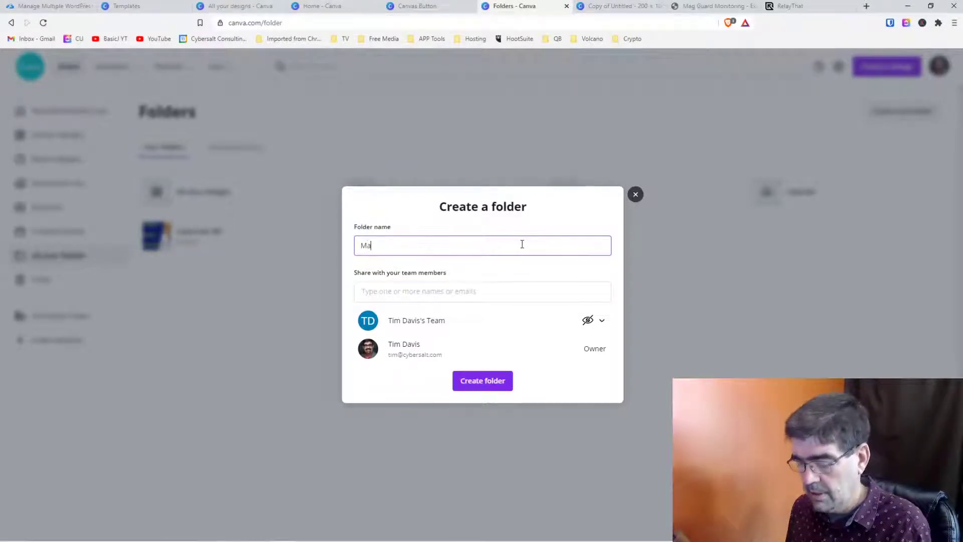
pyautogui.write('g Guard')
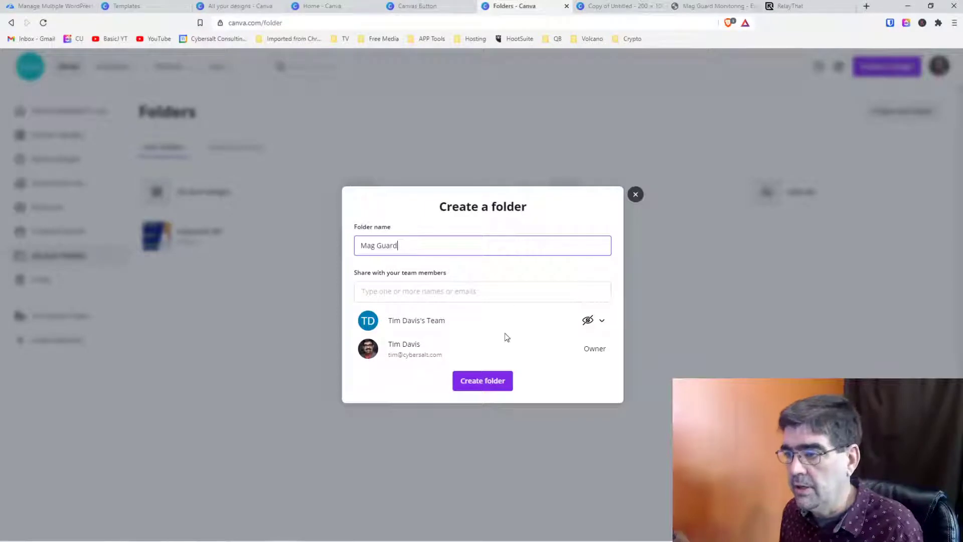
pyautogui.click(497, 382)
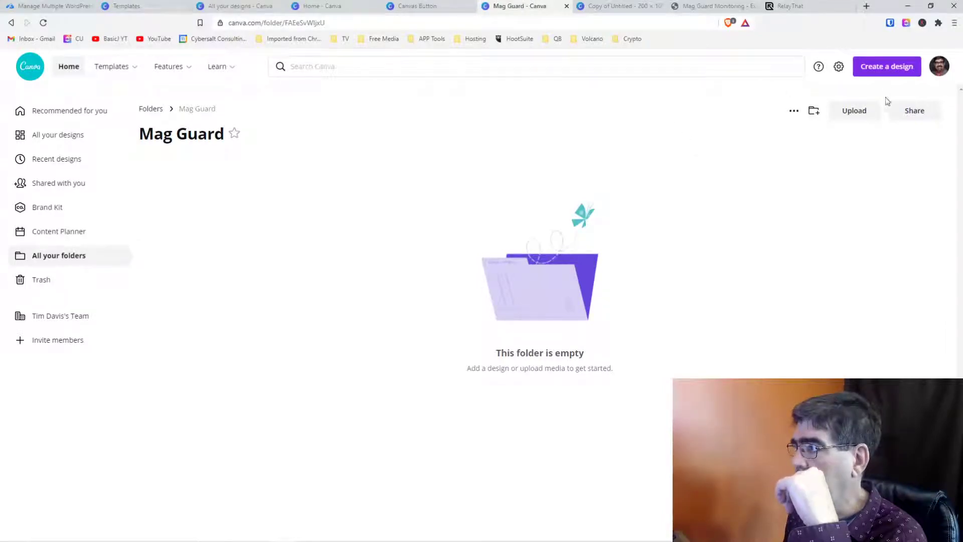
# Start an upload into the Mag Guard folder and browse to OneDrive > Clients > Mag Guard Monitoring > Mag Guard Logo.
pyautogui.click(856, 111)
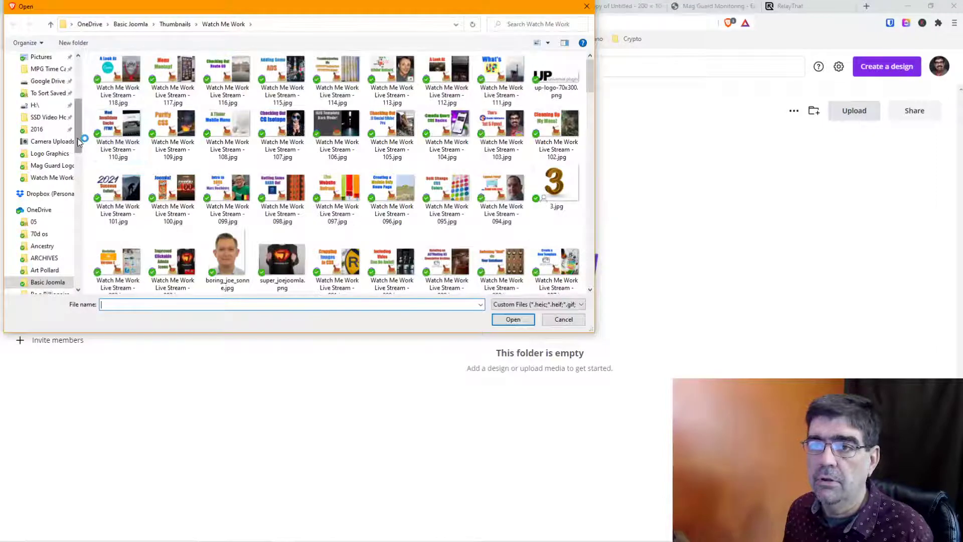
pyautogui.scroll(10, 81, 81)
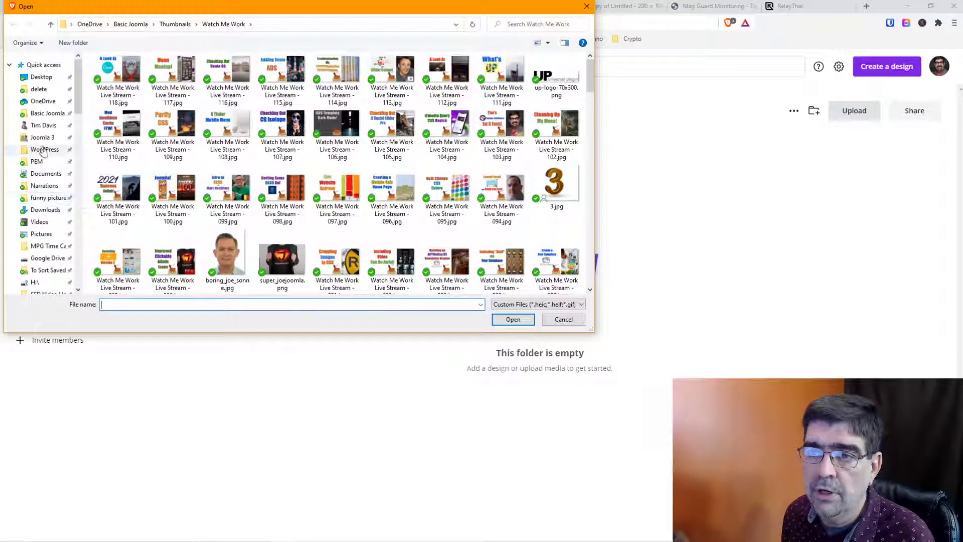
pyautogui.click(43, 101)
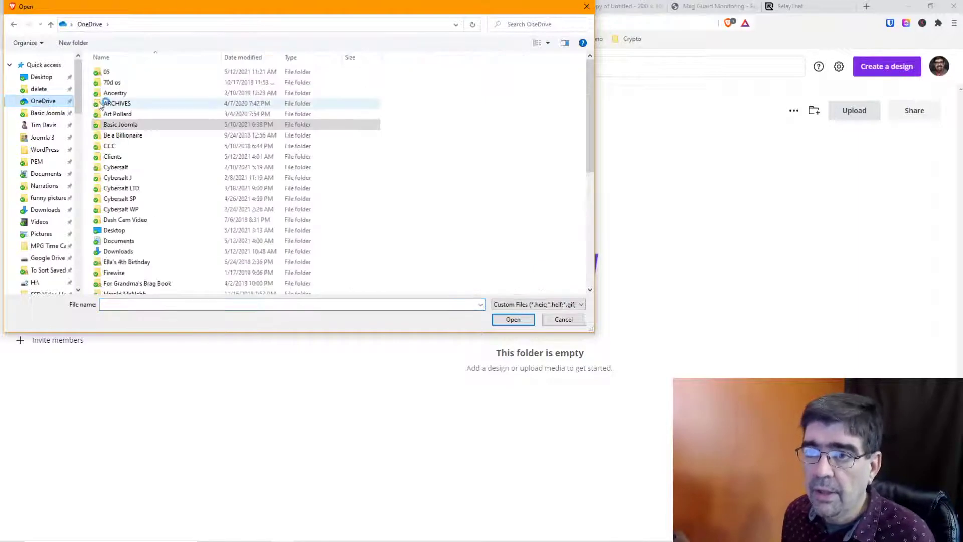
pyautogui.doubleClick(100, 158)
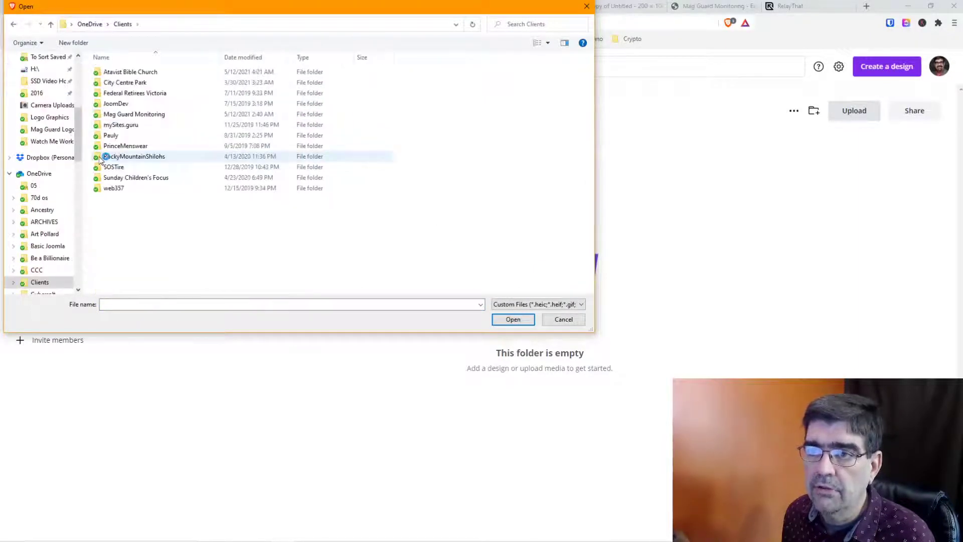
pyautogui.doubleClick(100, 116)
pyautogui.doubleClick(101, 71)
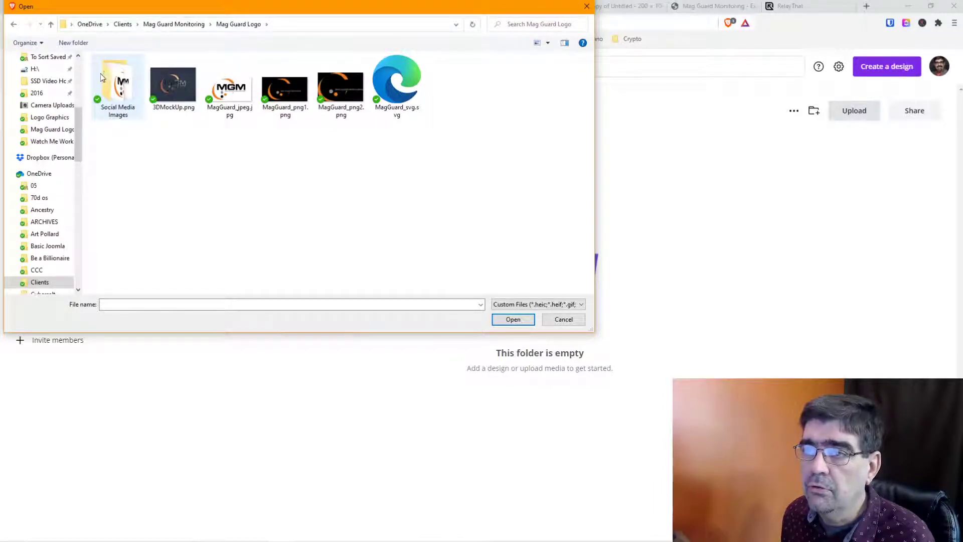
# Upload 3DMockUp.png, MagGuard_jpeg.jpg and MagGuard_png1.png together into the Mag Guard folder.
pyautogui.click(182, 87)
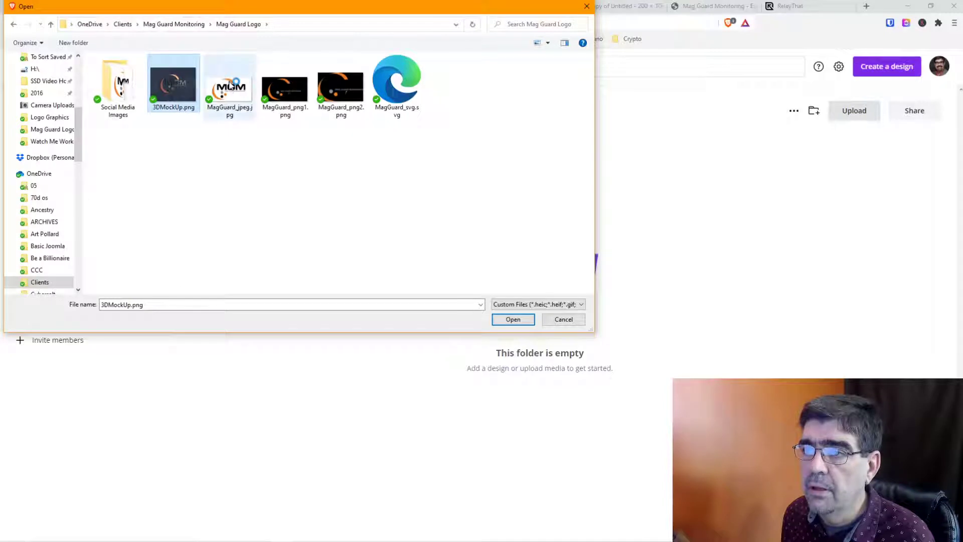
pyautogui.keyDown('ctrl'); pyautogui.click(230, 86); pyautogui.keyUp('ctrl')
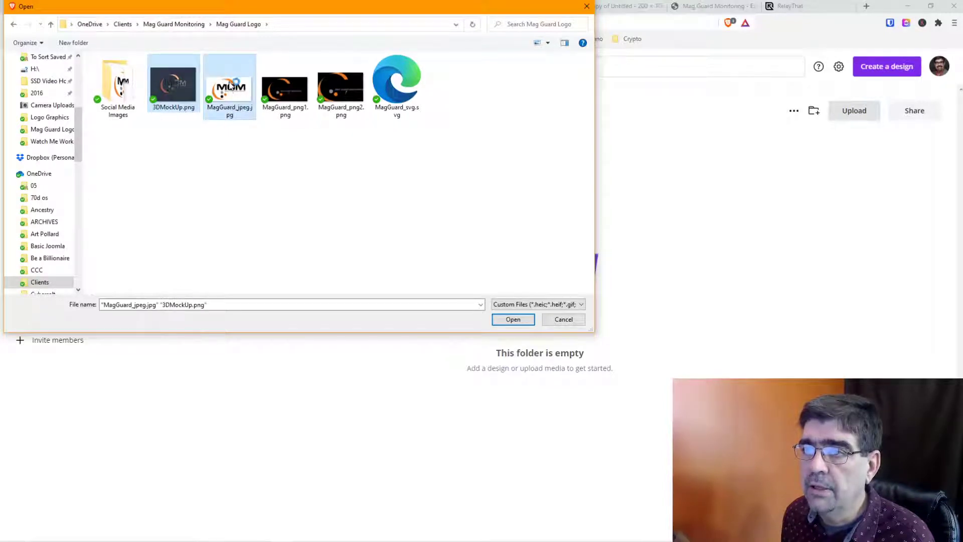
pyautogui.keyDown('ctrl'); pyautogui.click(293, 102); pyautogui.keyUp('ctrl')
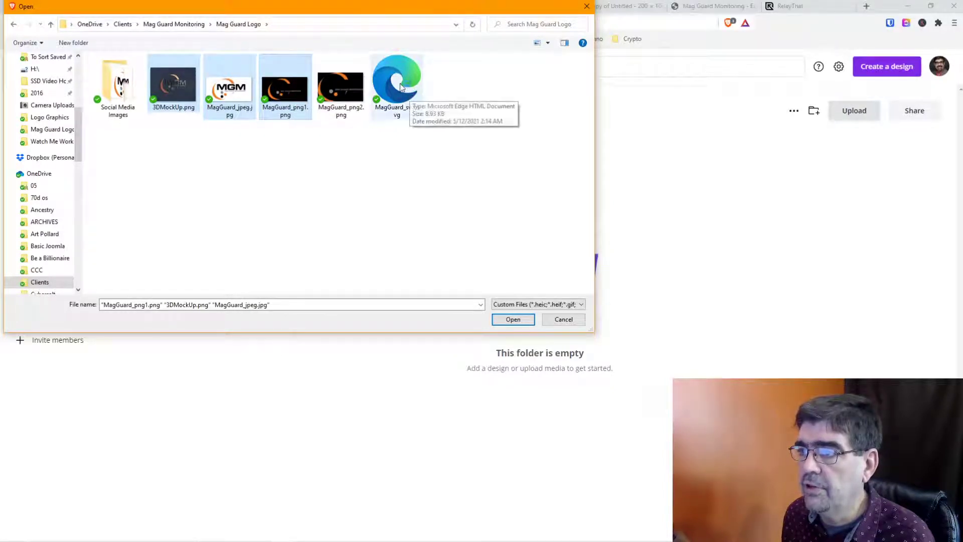
pyautogui.click(517, 322)
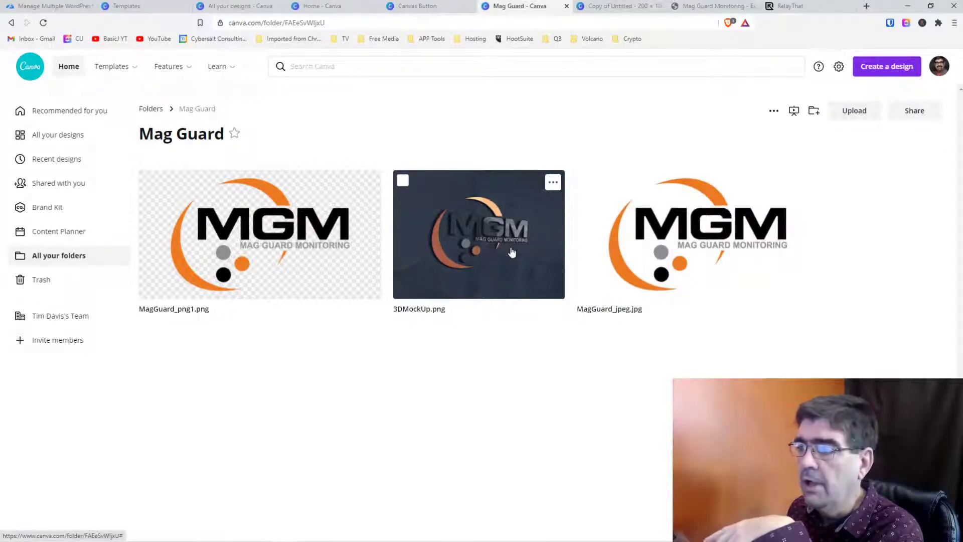
# Preview 3DMockUp.png in the folder, and use MagGuard_jpeg.jpg in a new 1920 × 1080 px design.
pyautogui.click(491, 251)
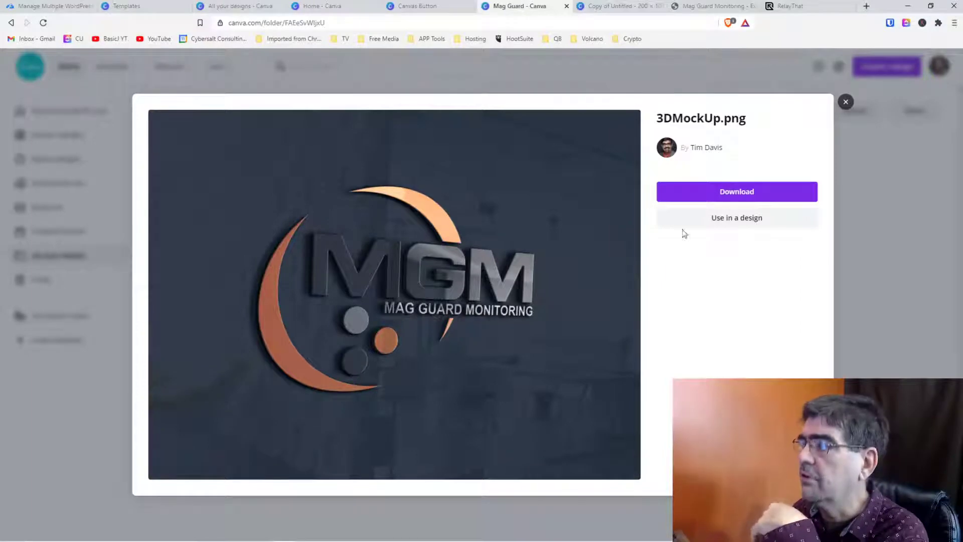
pyautogui.click(846, 101)
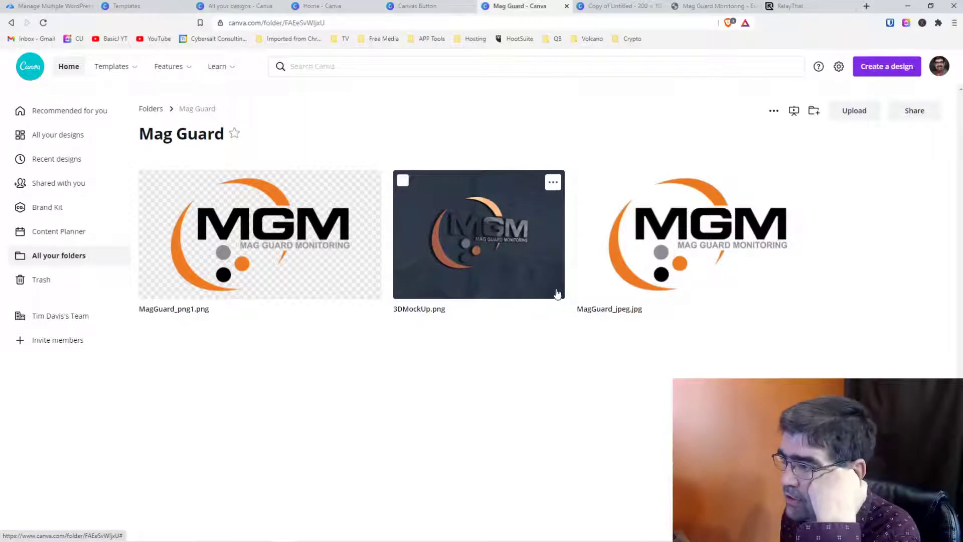
pyautogui.click(669, 236)
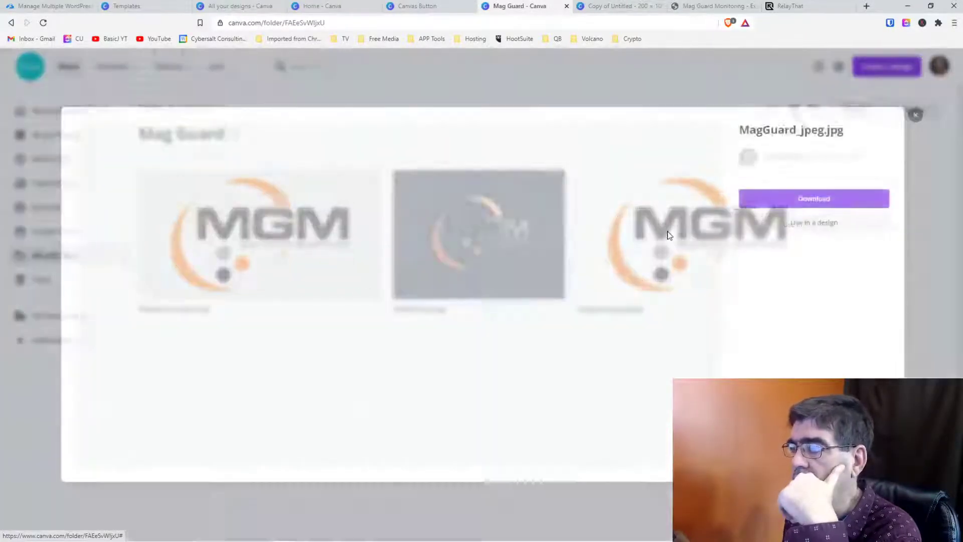
pyautogui.click(833, 219)
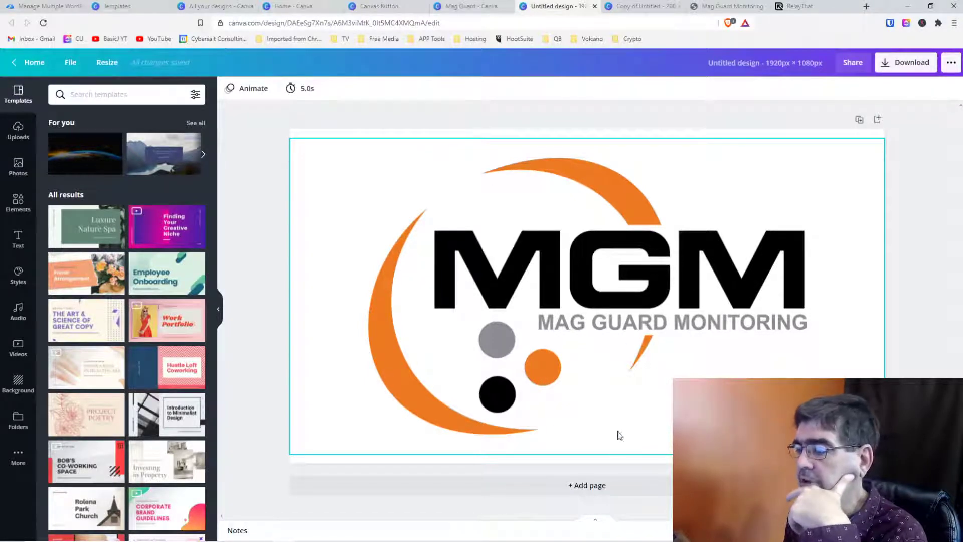
# Add a blank second page below the MGM logo page and delete it again.
pyautogui.click(606, 485)
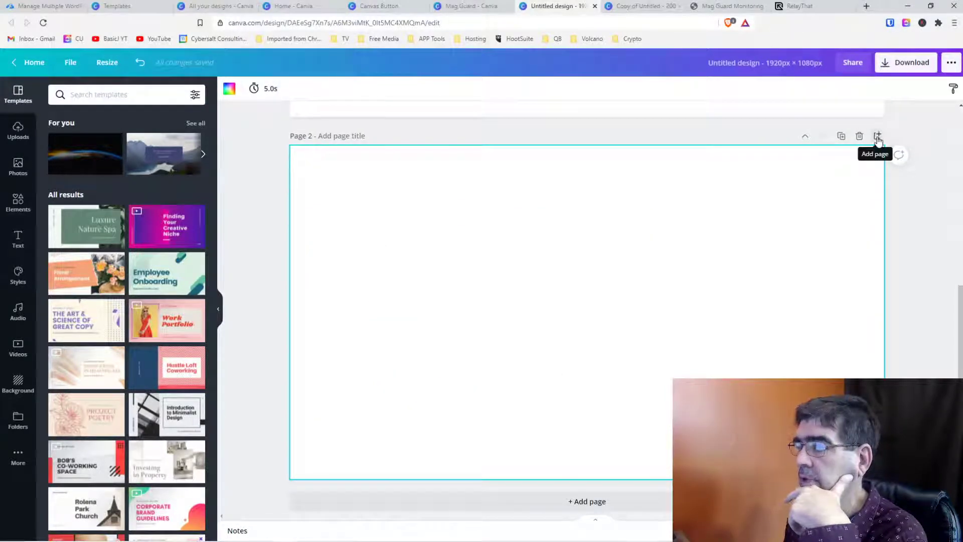
pyautogui.scroll(1, 542, 283)
pyautogui.scroll(-1, 542, 283)
pyautogui.scroll(3, 542, 285)
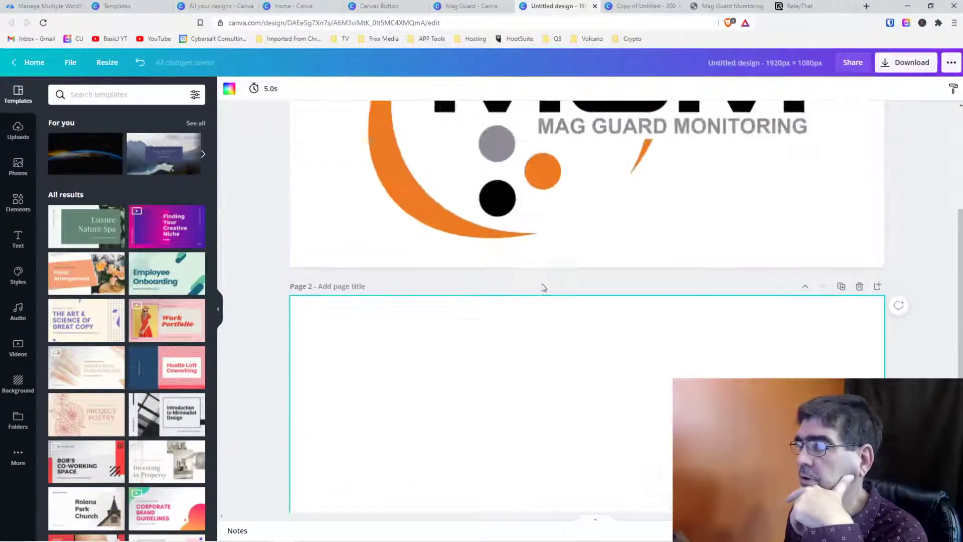
pyautogui.rightClick(548, 363)
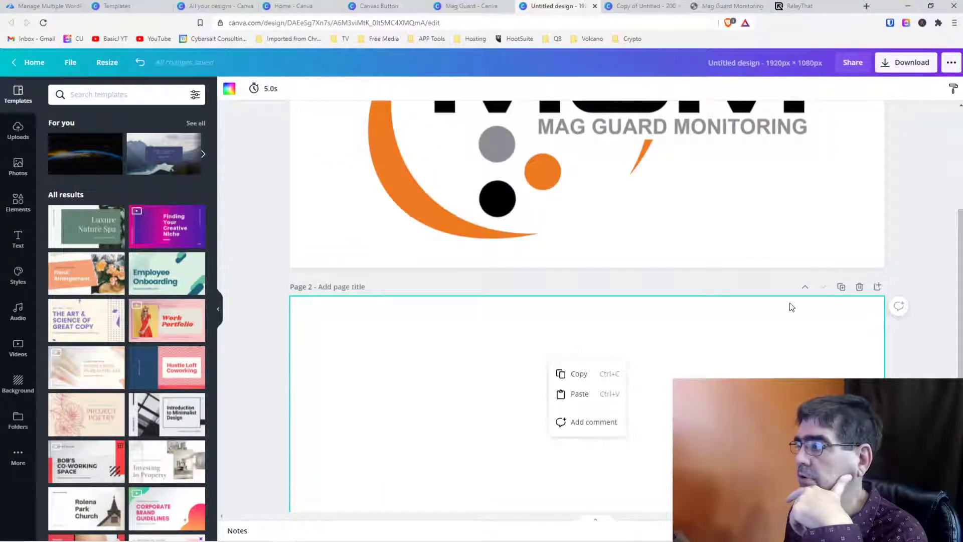
pyautogui.click(859, 287)
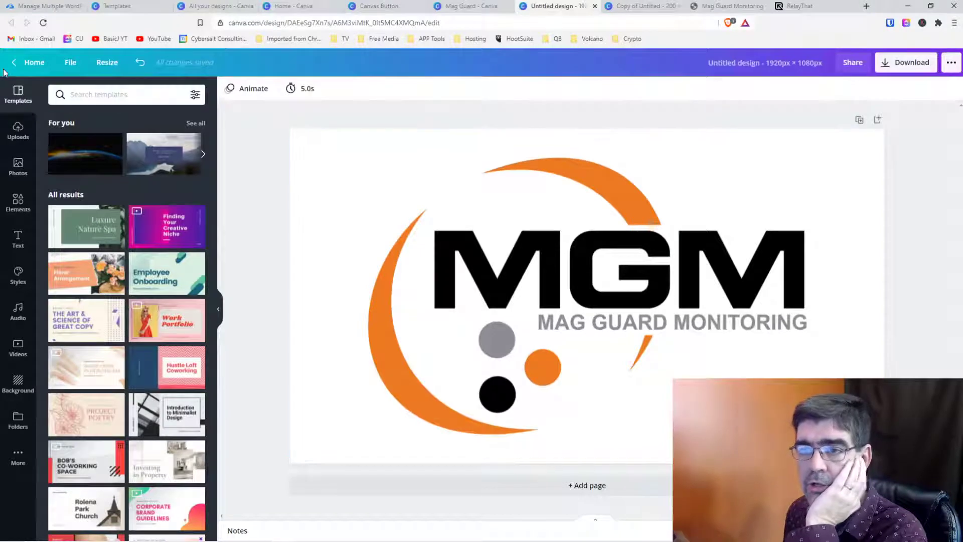
# Leave the logo design for the Brand Kit and view the options for cybersalt-com-logo-2017-crystal-transbg.png.
pyautogui.click(37, 65)
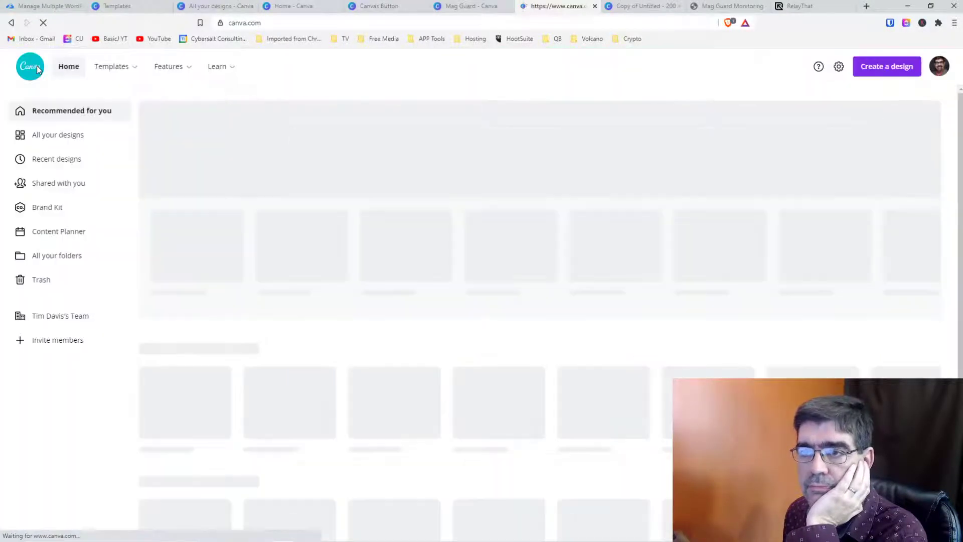
pyautogui.click(40, 208)
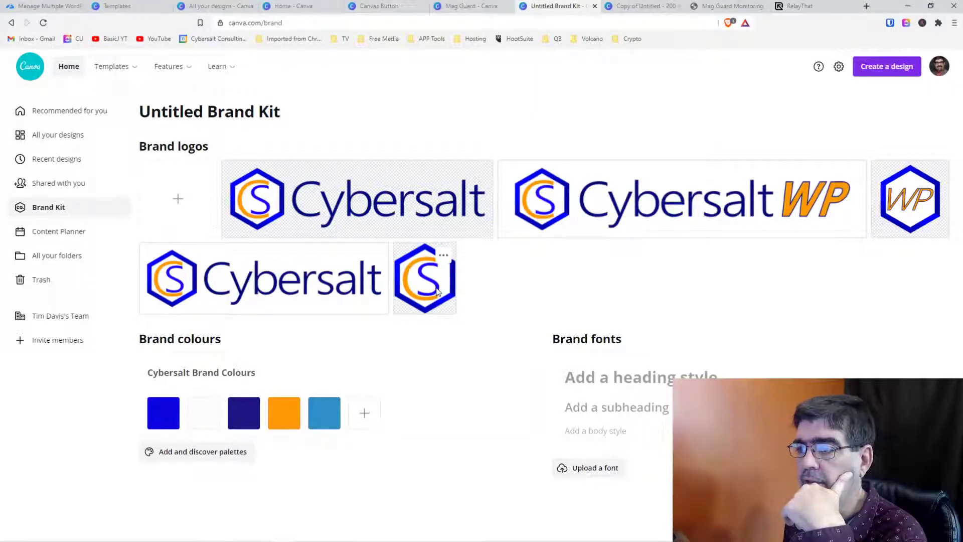
pyautogui.click(443, 257)
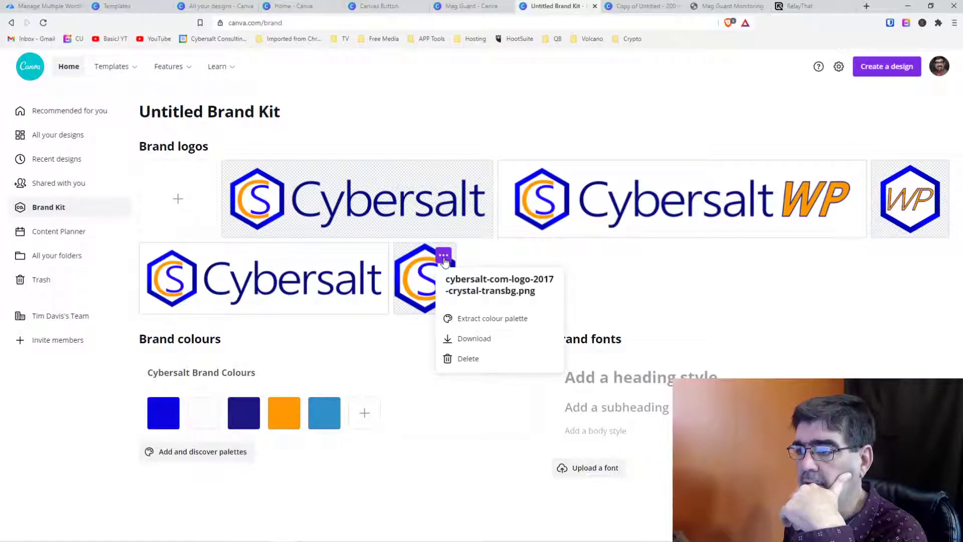
pyautogui.click(331, 344)
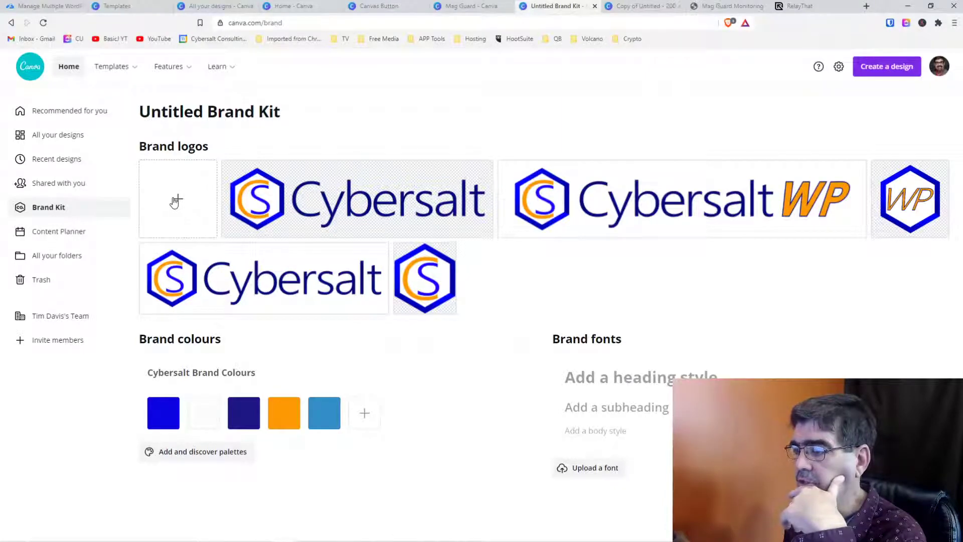
# Upload MagGuard_jpeg.jpg from the Mag Guard Logo folder to the brand logos.
pyautogui.click(175, 202)
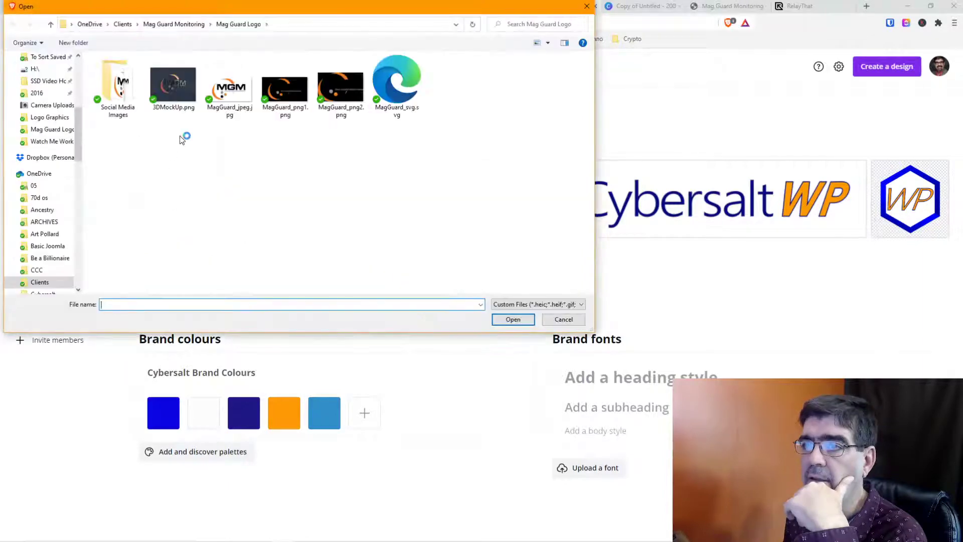
pyautogui.click(229, 88)
pyautogui.click(512, 320)
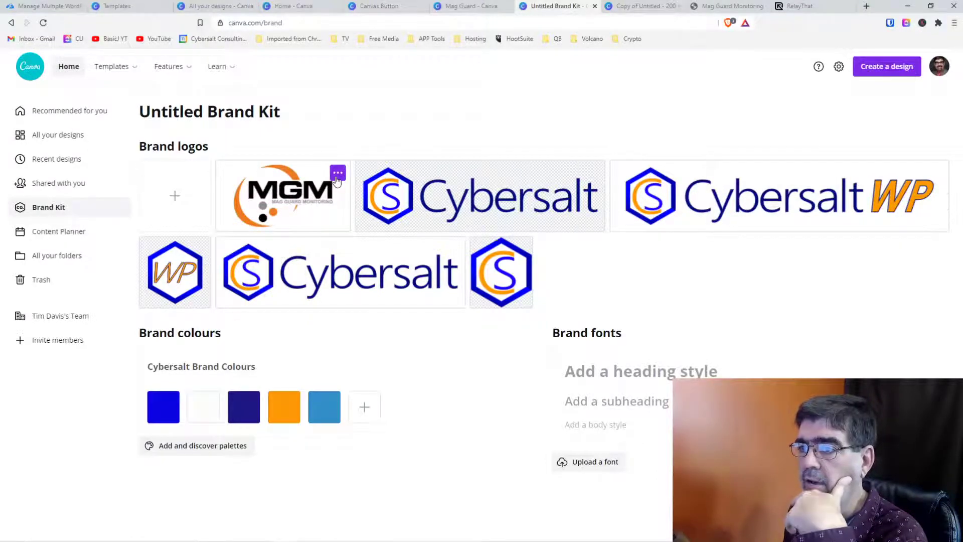
# Try twice to extract a colour palette from the MagGuard_jpeg.jpg brand logo, reloading the Brand Kit page after each attempt.
pyautogui.click(337, 173)
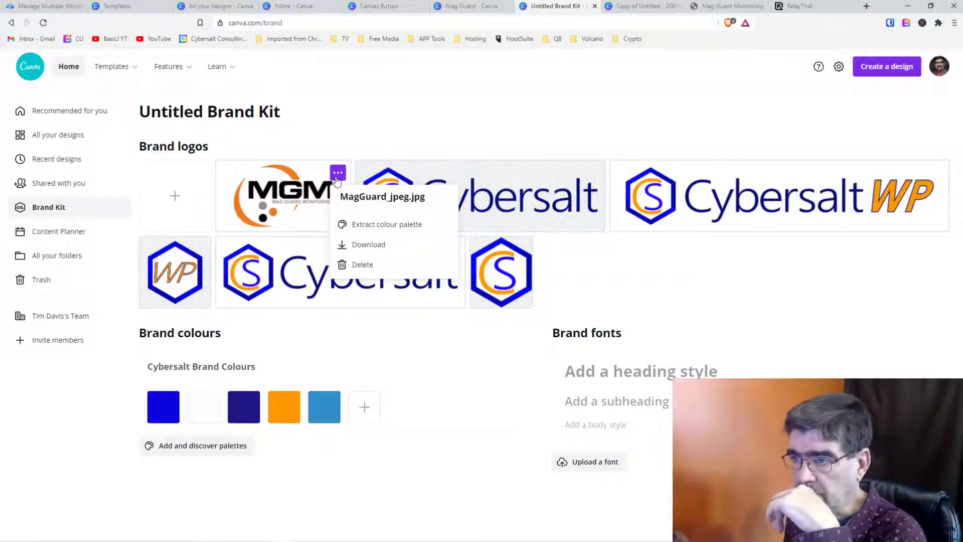
pyautogui.click(364, 225)
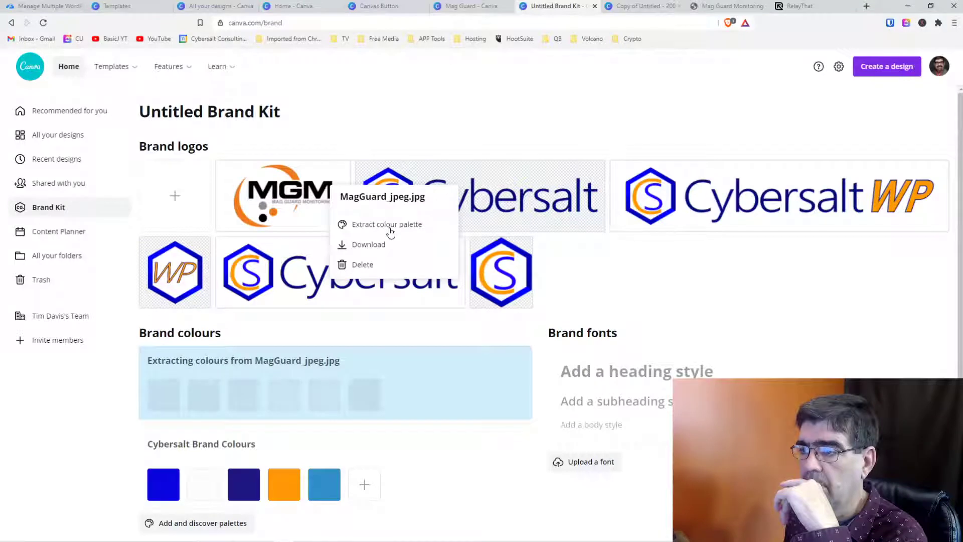
pyautogui.click(734, 327)
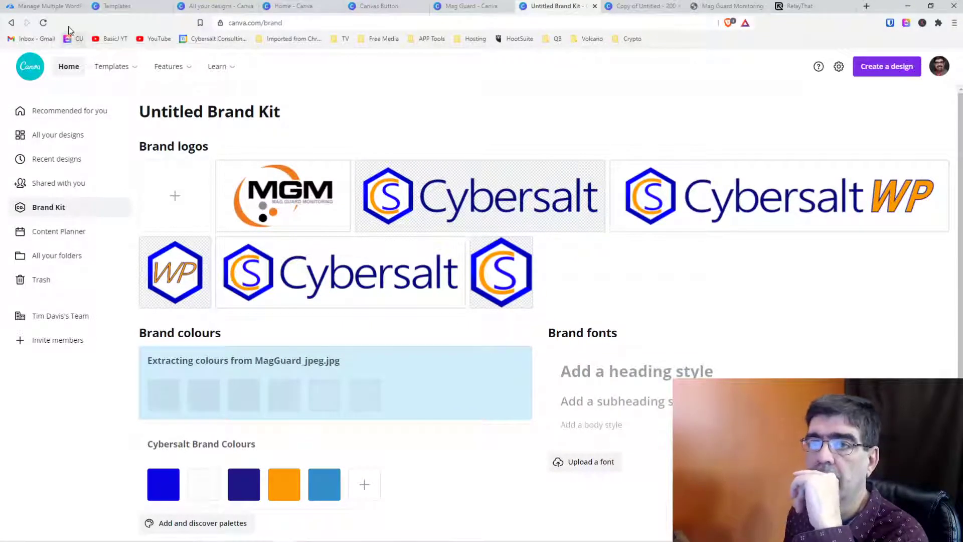
pyautogui.click(43, 22)
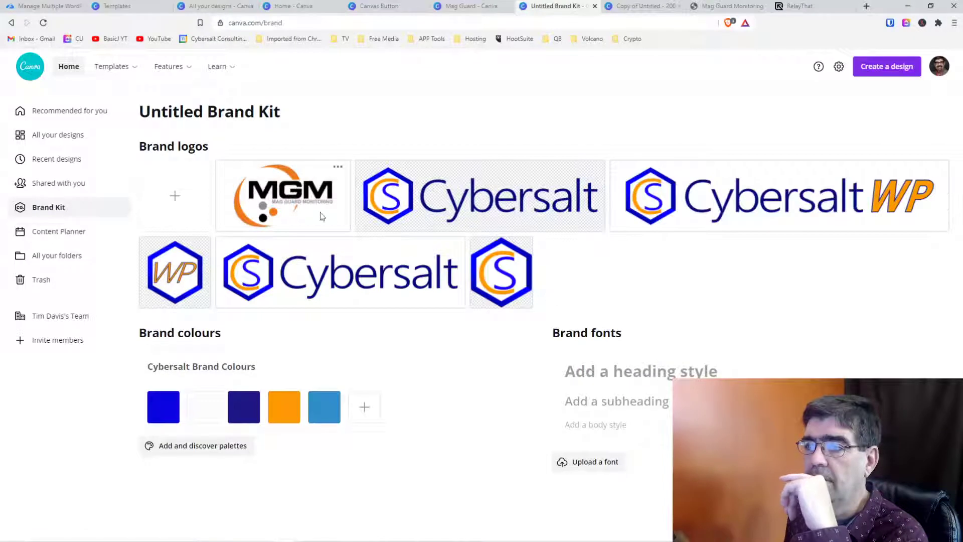
pyautogui.click(338, 172)
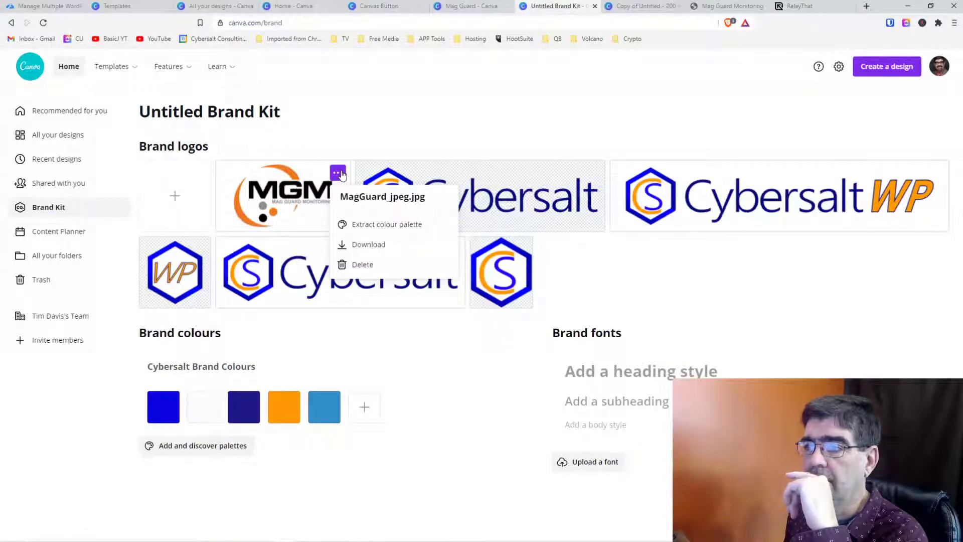
pyautogui.click(396, 226)
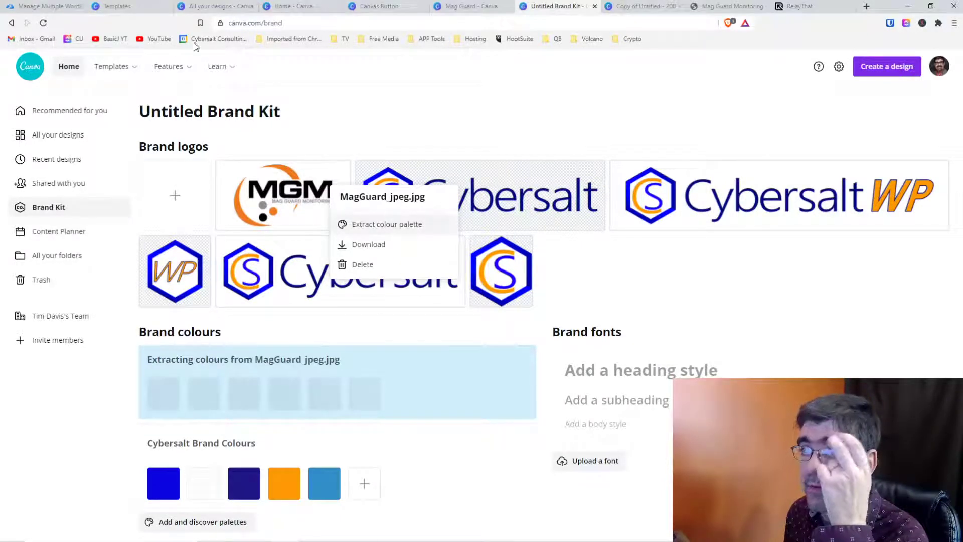
pyautogui.click(44, 23)
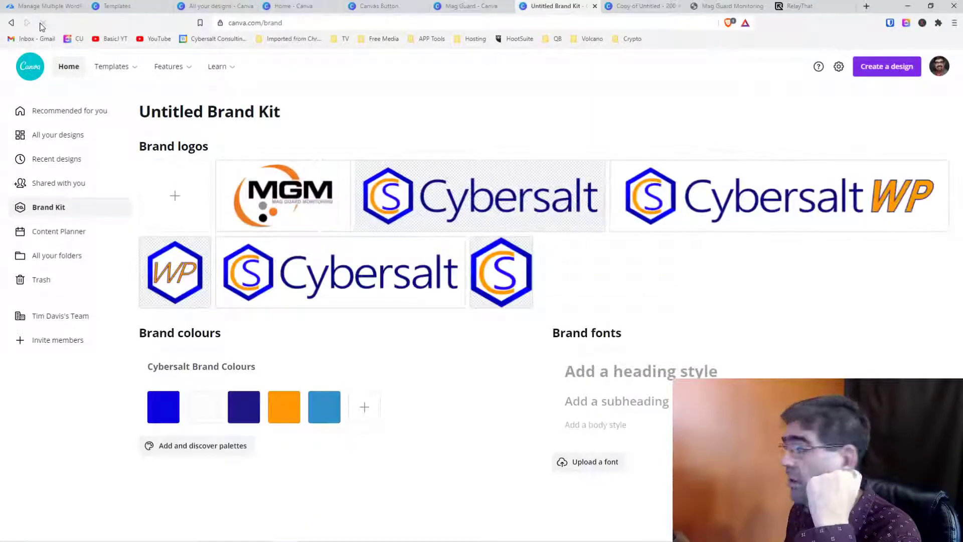
# Upload MagGuard_png1.png from the Mag Guard Logo folder to the brand logos.
pyautogui.click(179, 198)
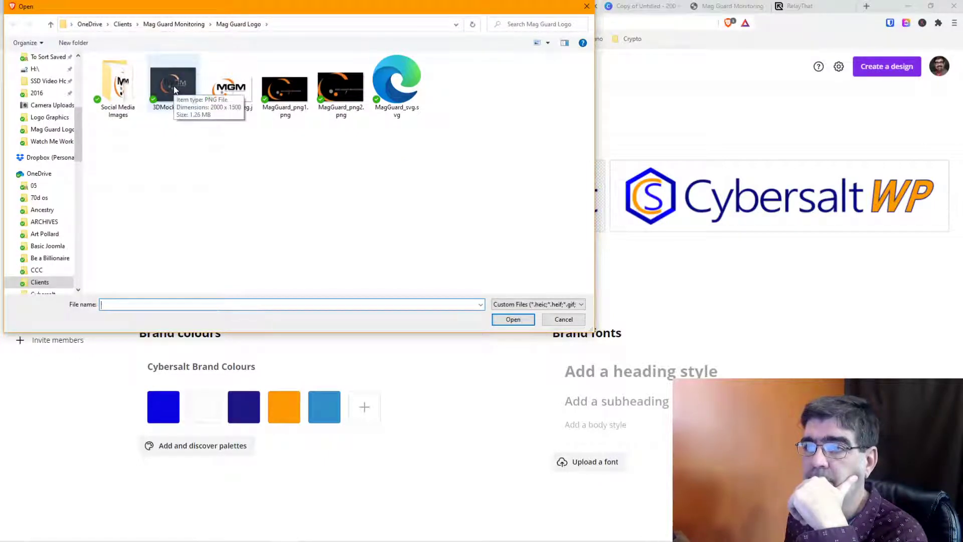
pyautogui.click(284, 88)
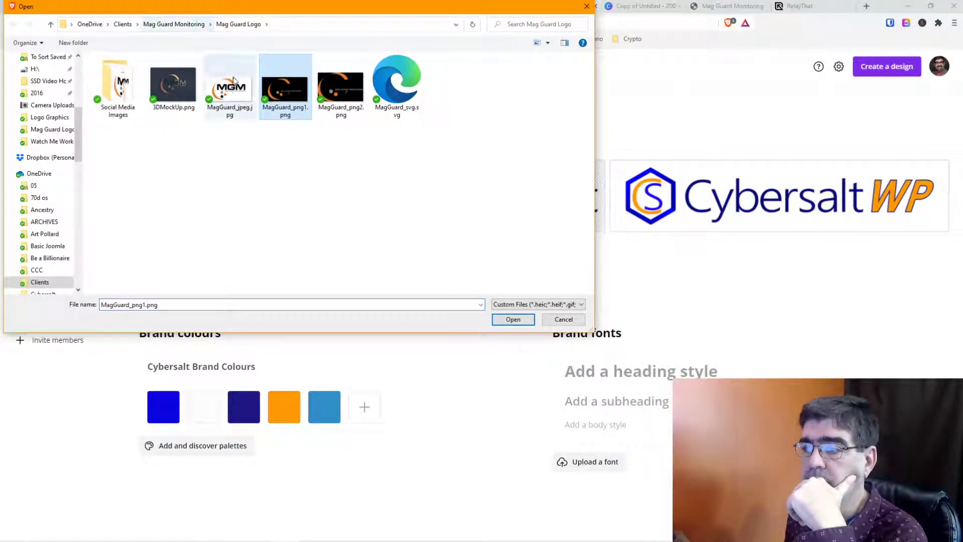
pyautogui.click(516, 322)
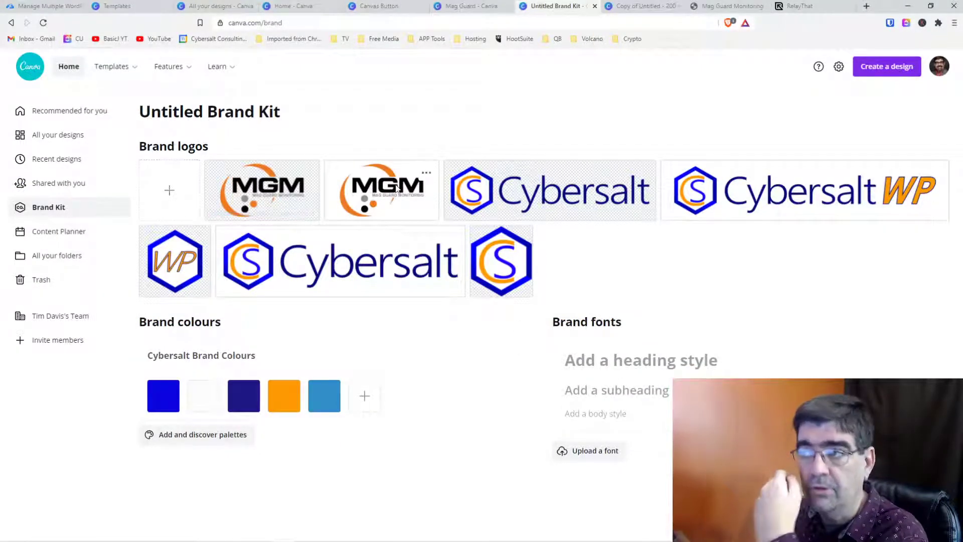
# Try to extract a colour palette from the MagGuard_png1.png brand logo.
pyautogui.click(307, 174)
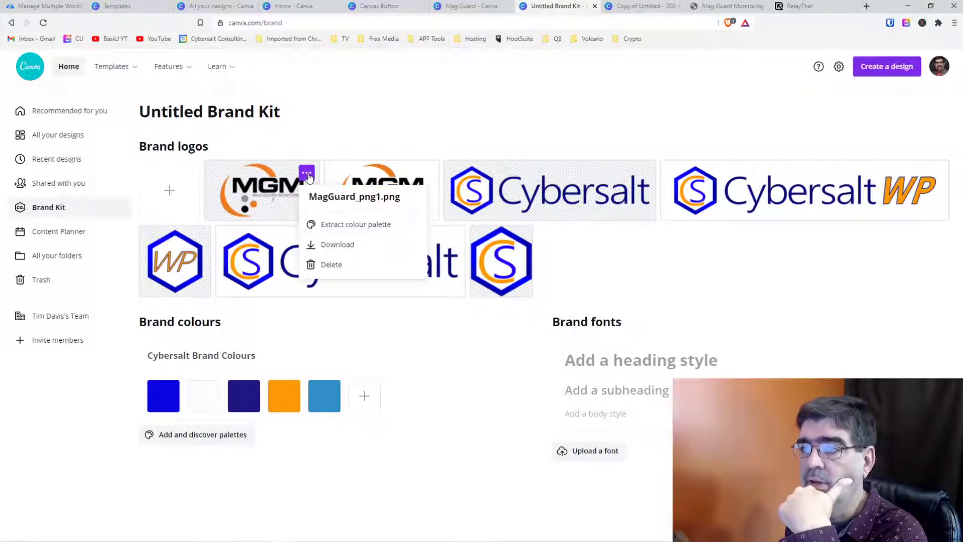
pyautogui.click(334, 226)
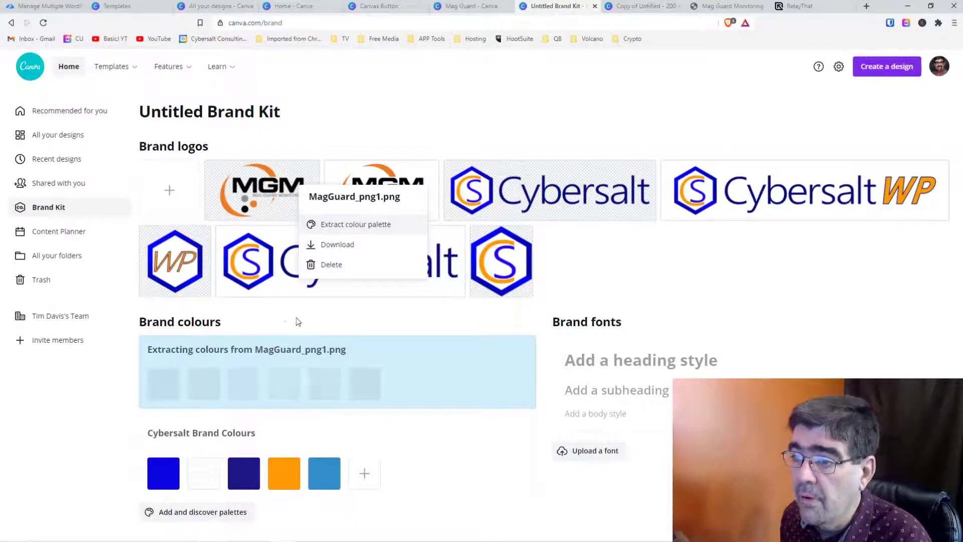
pyautogui.click(319, 316)
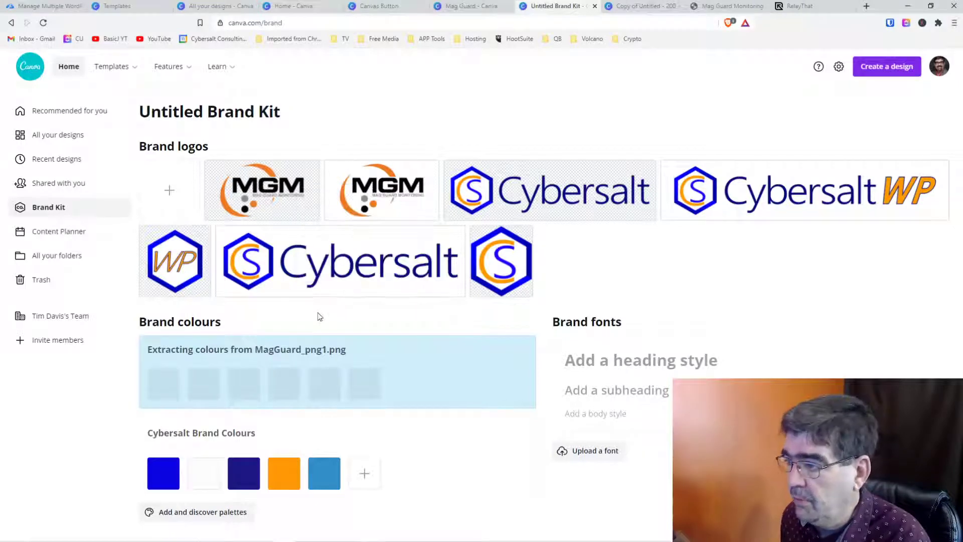
# Extract a colour palette from cybersalt-com-logo-2017-crystal-transbg.png and remove that extracted palette from the brand colours.
pyautogui.moveTo(519, 242)
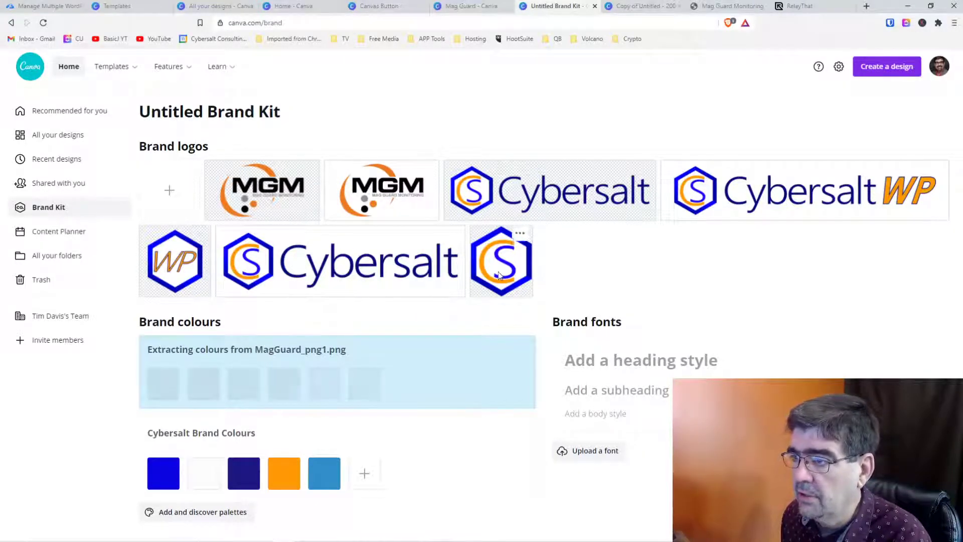
pyautogui.click(520, 240)
pyautogui.click(552, 303)
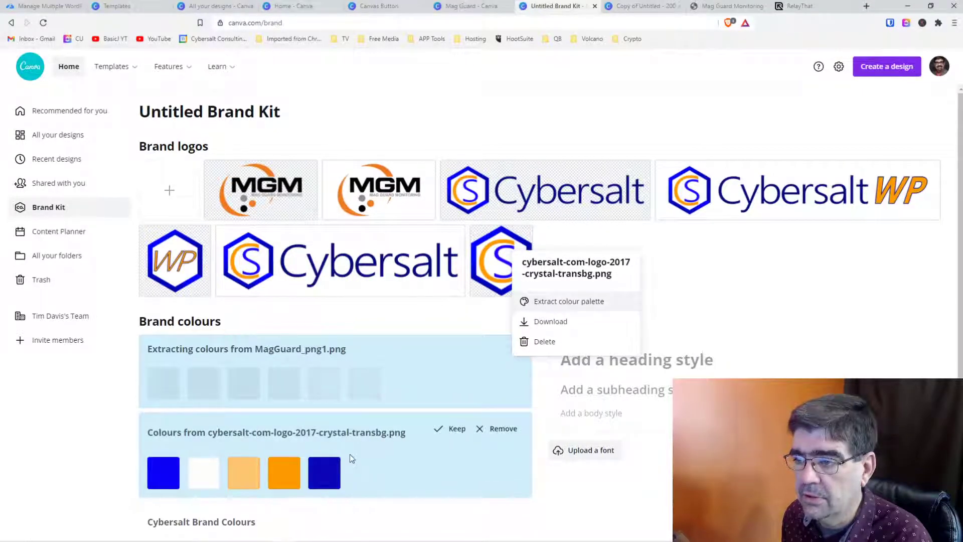
pyautogui.scroll(-1, 350, 453)
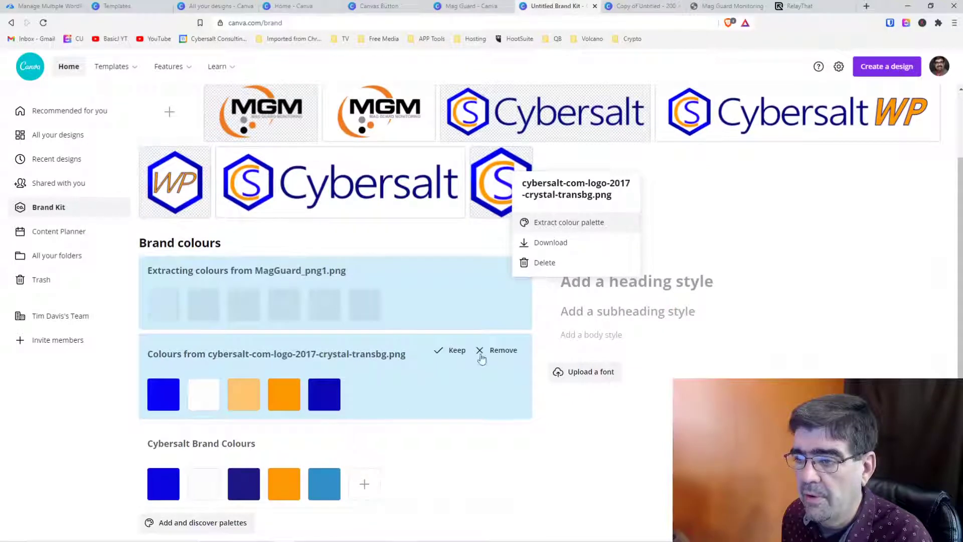
pyautogui.click(498, 350)
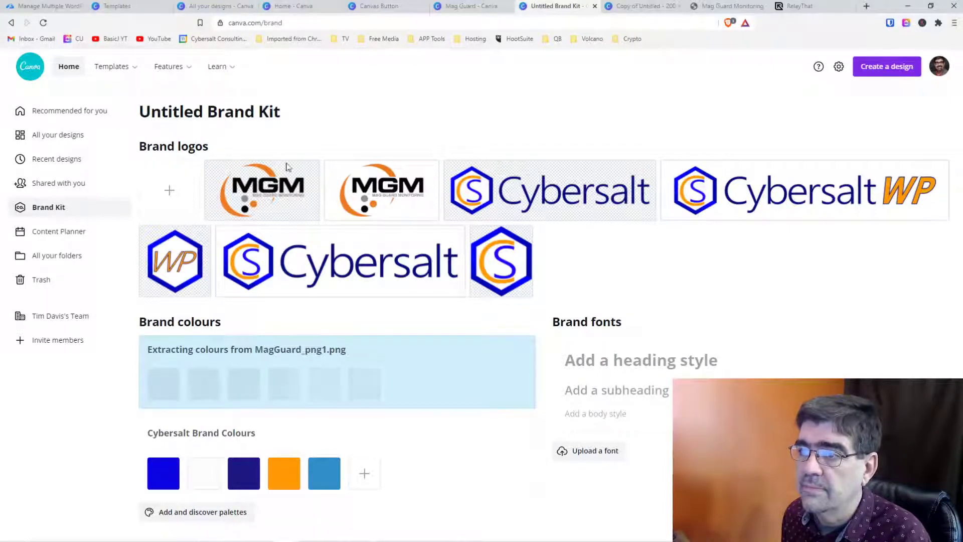
# Delete MagGuard_png1.png from the brand logos and reload the Brand Kit page.
pyautogui.click(307, 168)
pyautogui.click(332, 265)
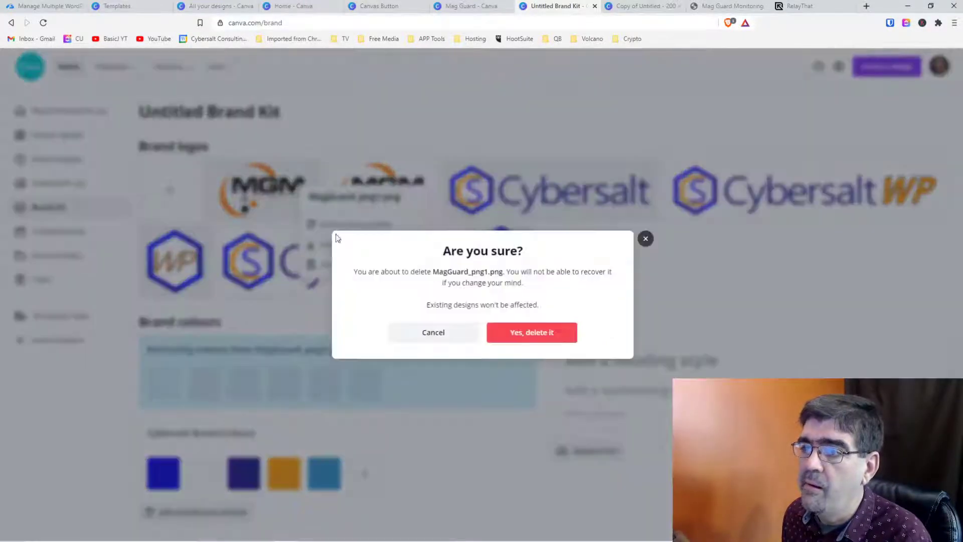
pyautogui.click(503, 333)
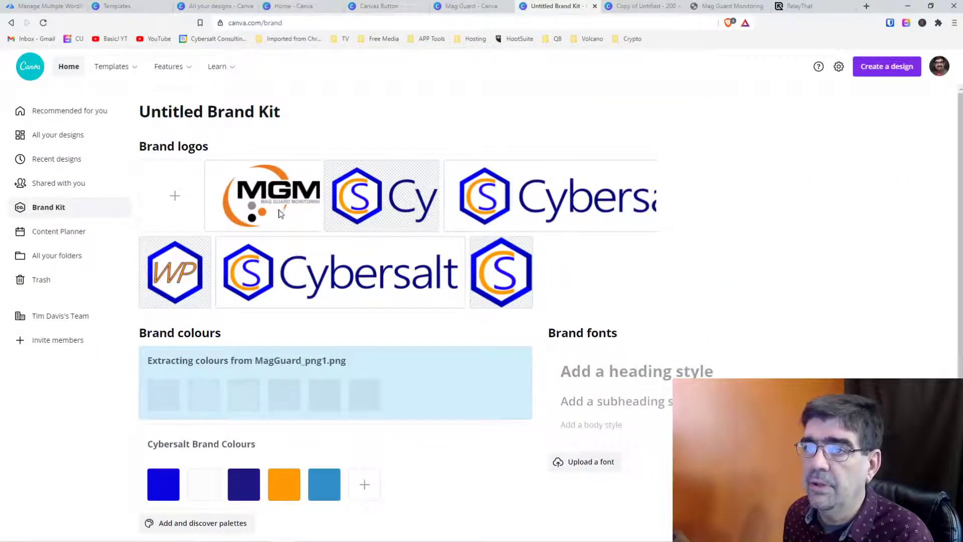
pyautogui.click(43, 22)
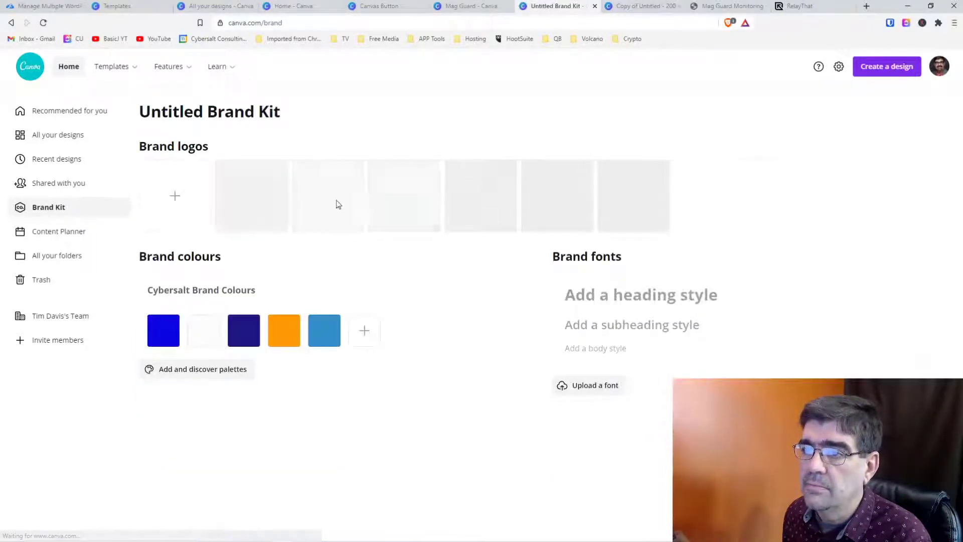
# Delete MagGuard_jpeg.jpg from the brand logos.
pyautogui.click(340, 175)
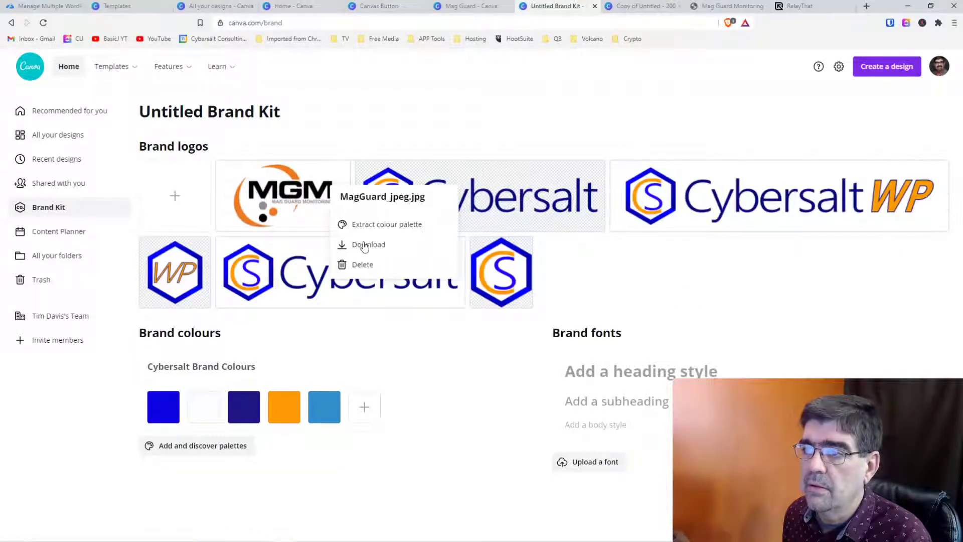
pyautogui.click(365, 264)
pyautogui.click(524, 332)
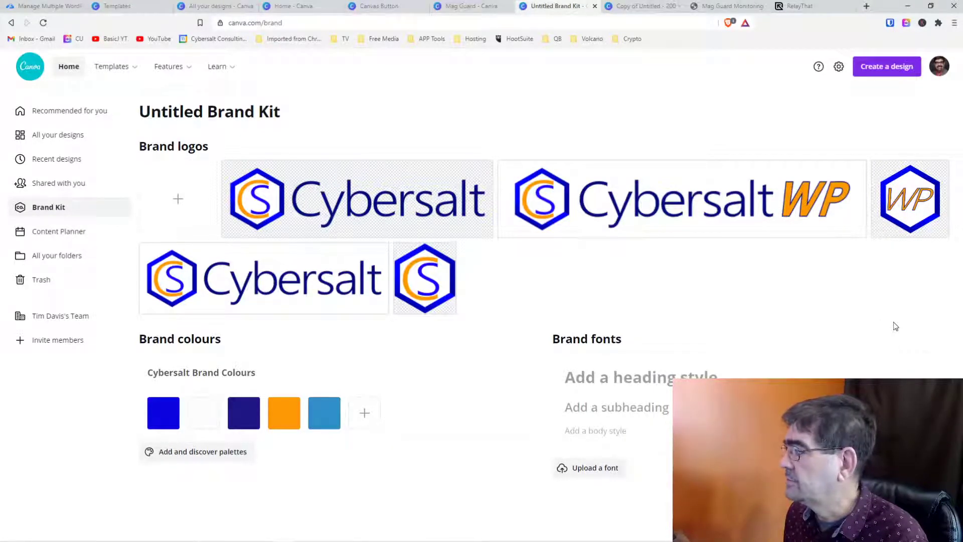
# Upload SocialMedia_FB2.png from the Social Media Images folder as a brand logo and try to extract its colour palette.
pyautogui.click(182, 208)
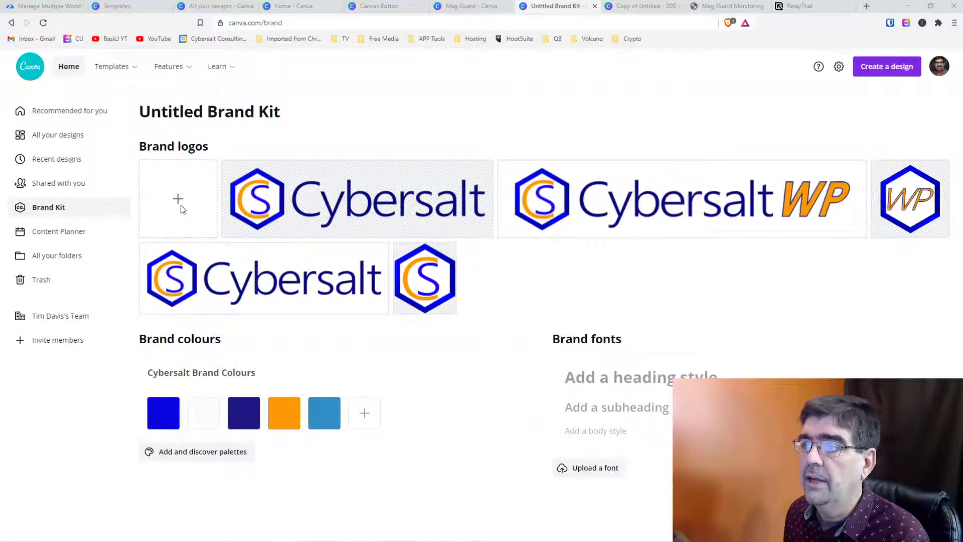
pyautogui.doubleClick(113, 88)
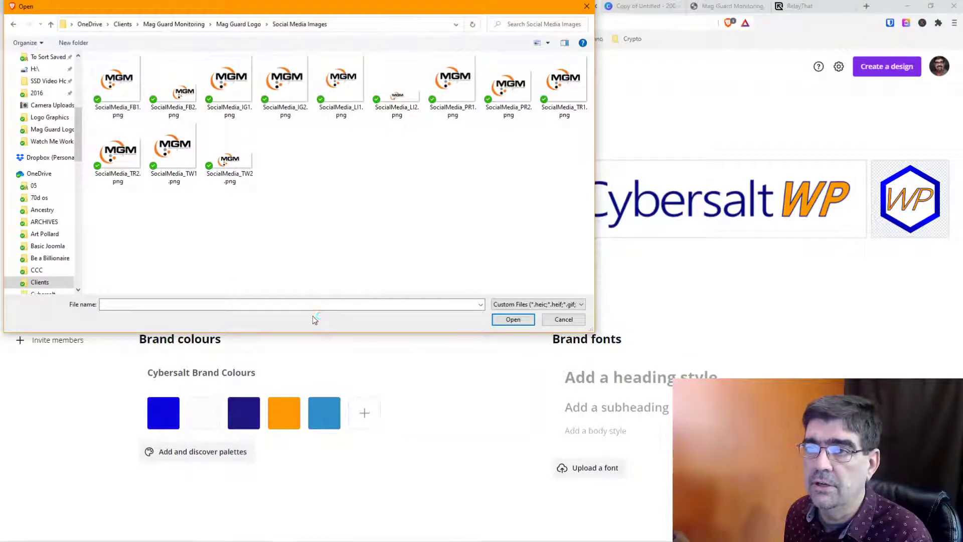
pyautogui.click(183, 100)
pyautogui.click(514, 317)
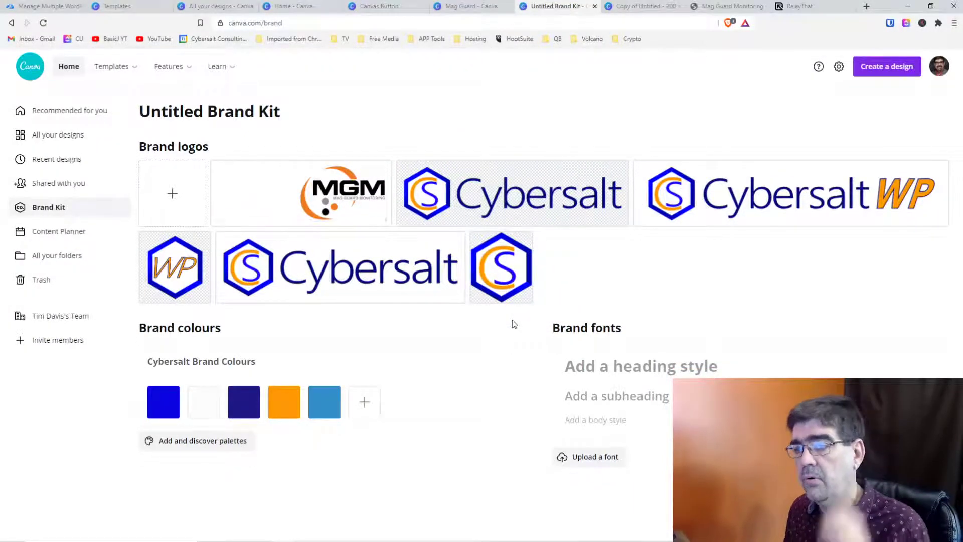
pyautogui.click(379, 173)
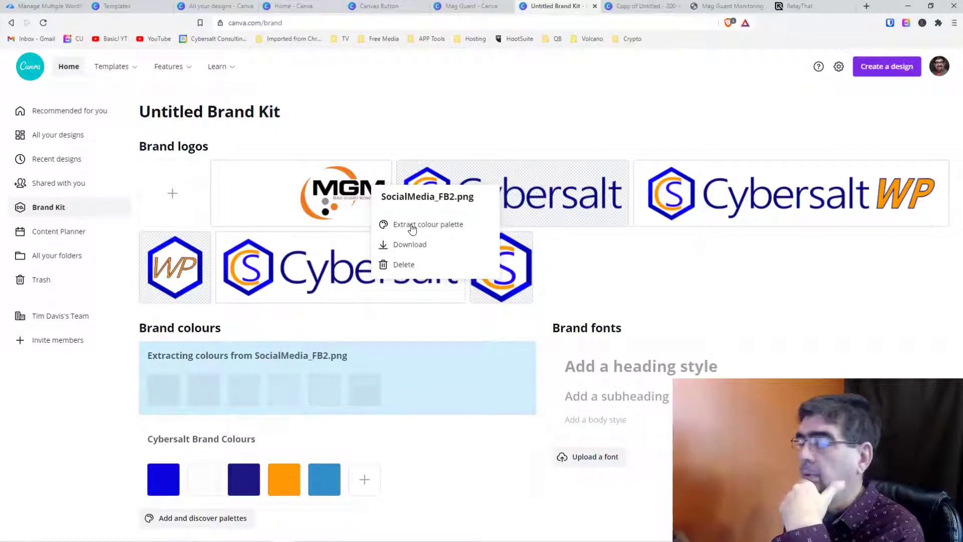
pyautogui.click(646, 269)
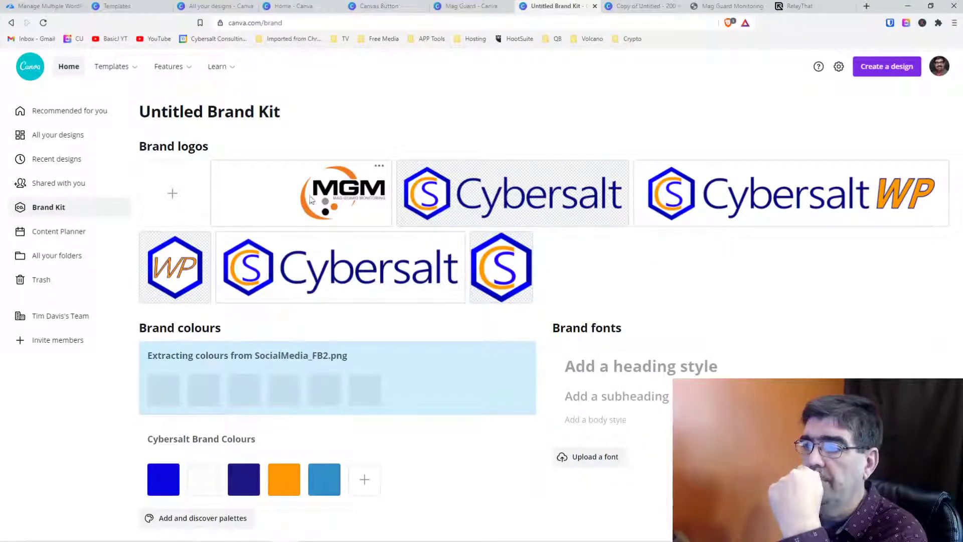
# Delete SocialMedia_FB2.png from the brand logos.
pyautogui.click(379, 165)
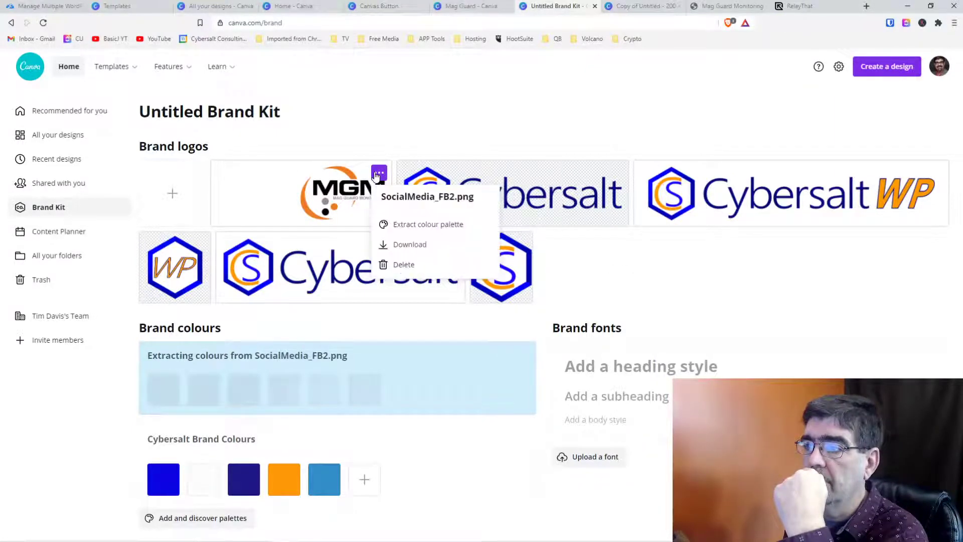
pyautogui.click(410, 265)
pyautogui.click(530, 334)
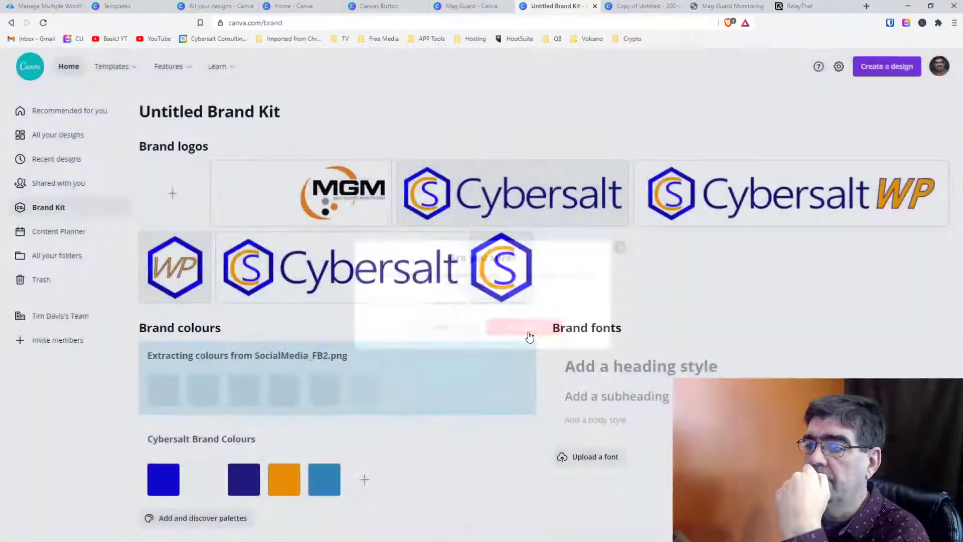
# Rename MagGuard_jpeg.jpg in the Mag Guard Logo folder to MagGuard.jpg and upload it as a brand logo.
pyautogui.click(187, 200)
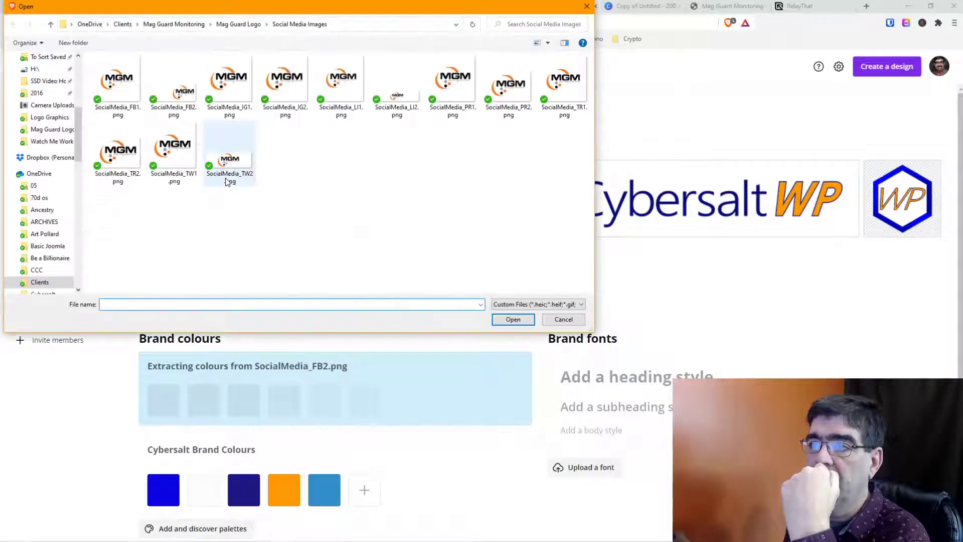
pyautogui.click(239, 25)
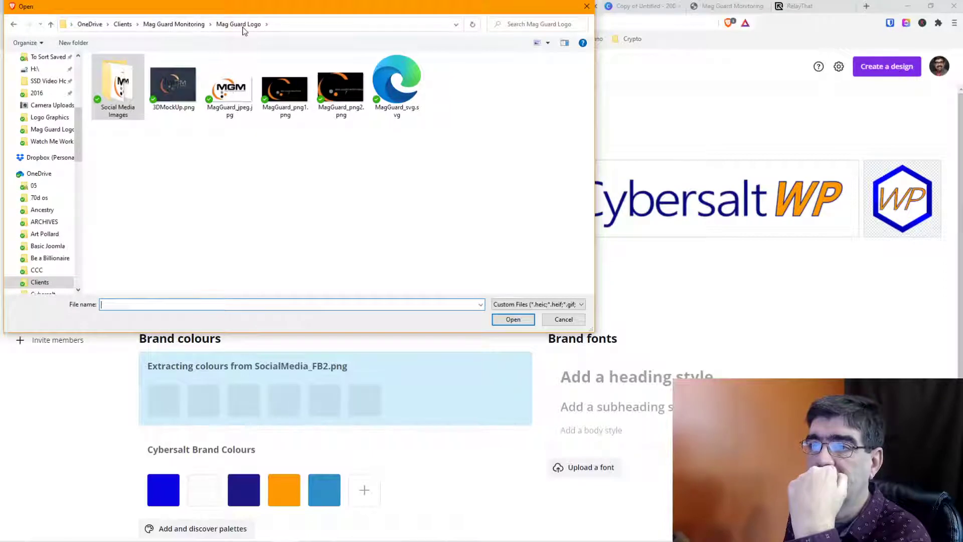
pyautogui.click(229, 109)
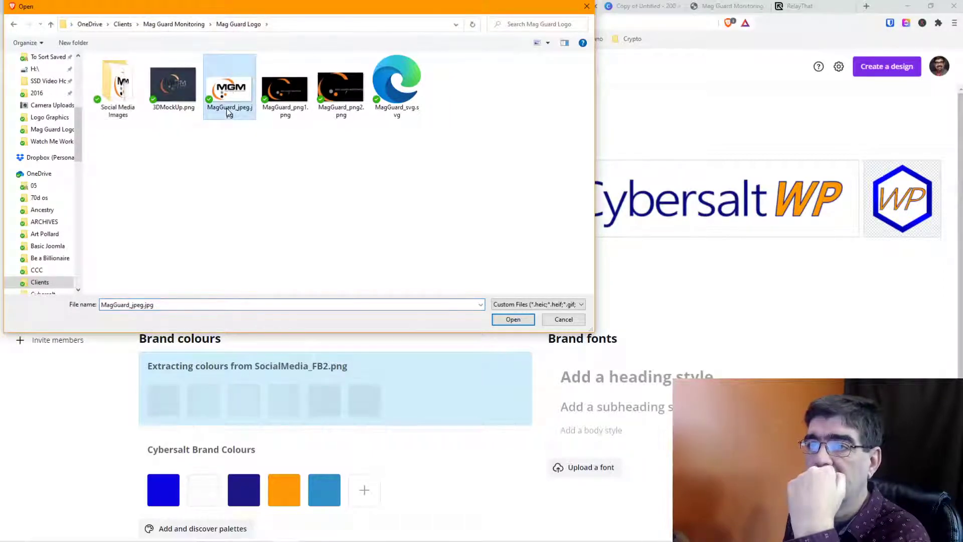
pyautogui.click(230, 110)
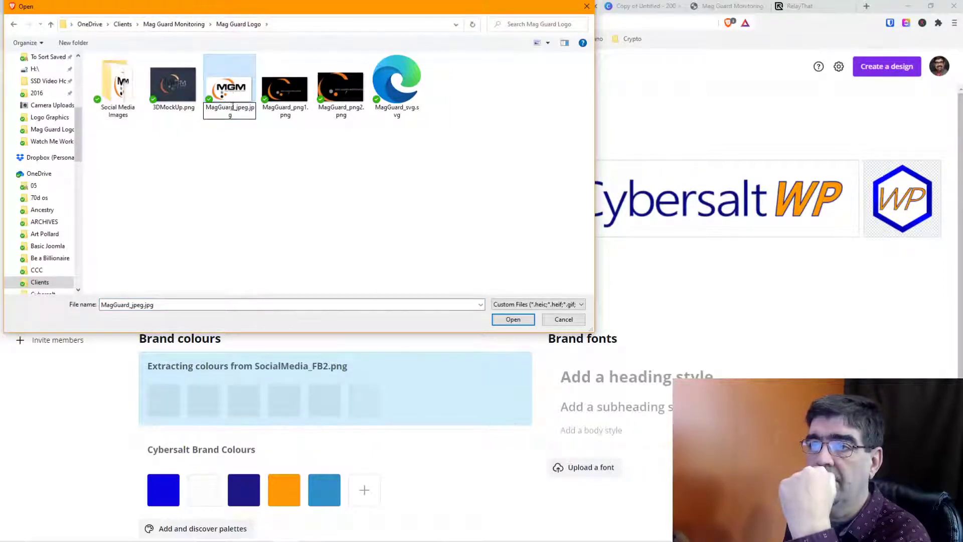
pyautogui.press('Delete')
pyautogui.press('Delete')
pyautogui.press('Delete')
pyautogui.press('Delete')
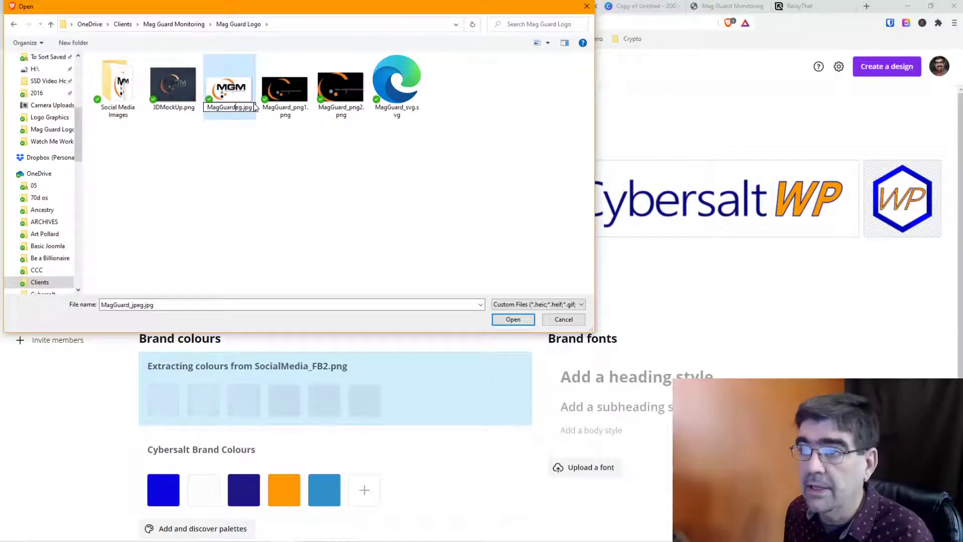
pyautogui.press('Delete')
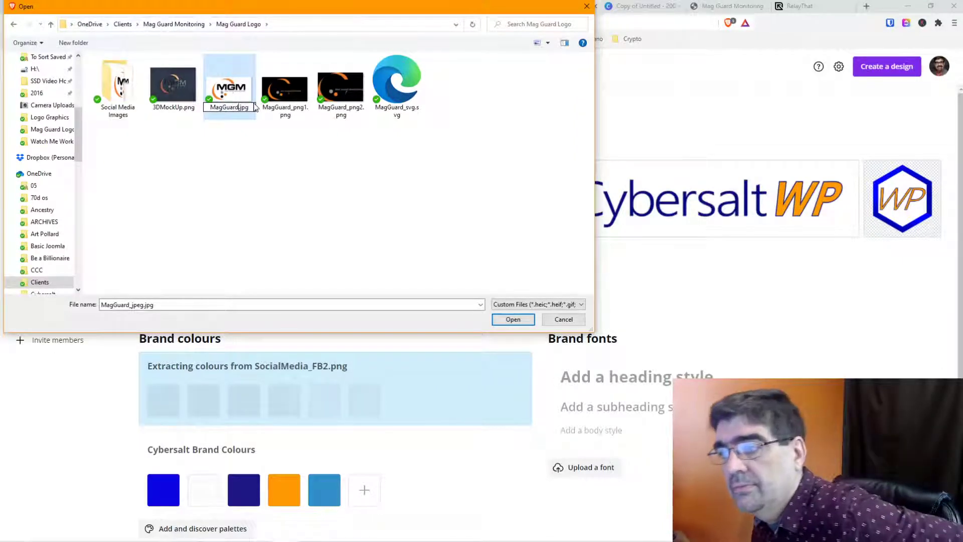
pyautogui.press('Return')
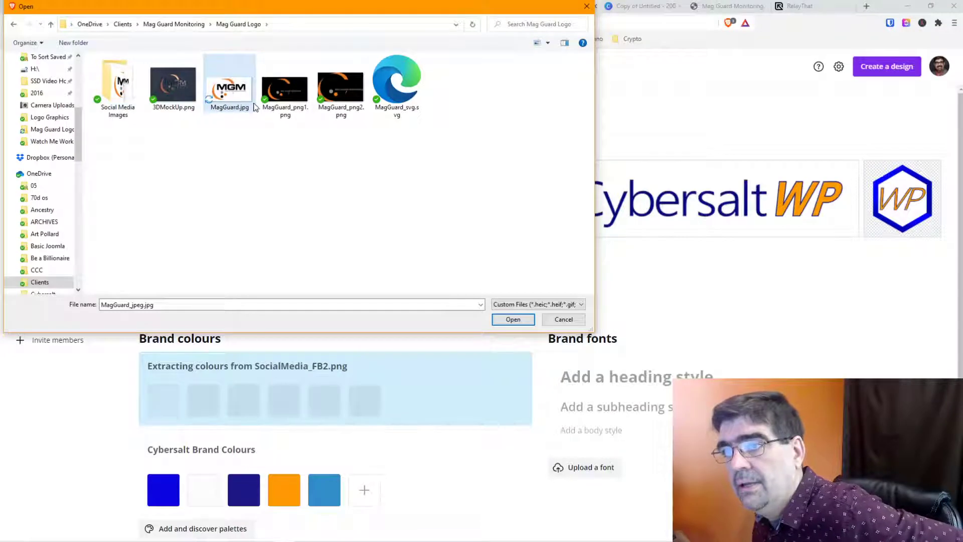
pyautogui.click(510, 320)
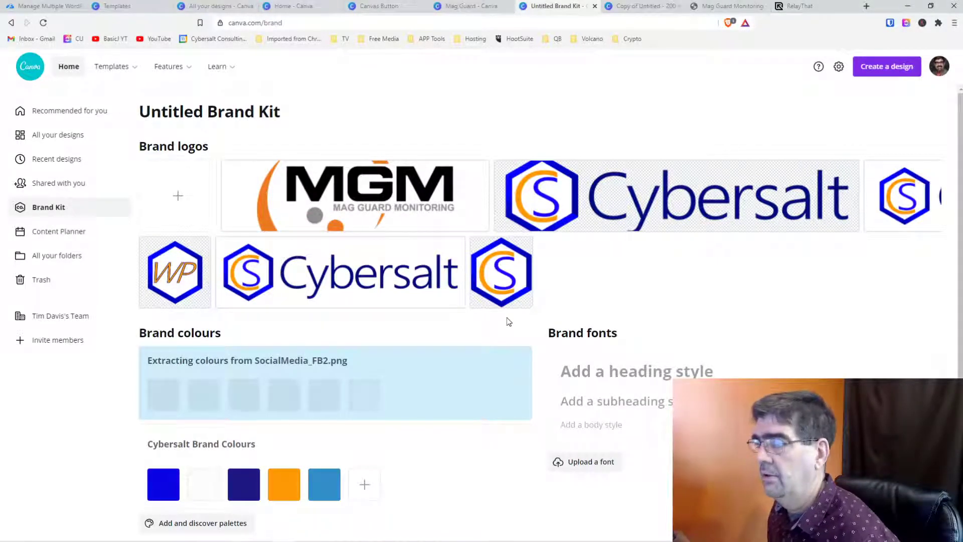
# Delete MagGuard.jpg from the brand logos.
pyautogui.click(476, 173)
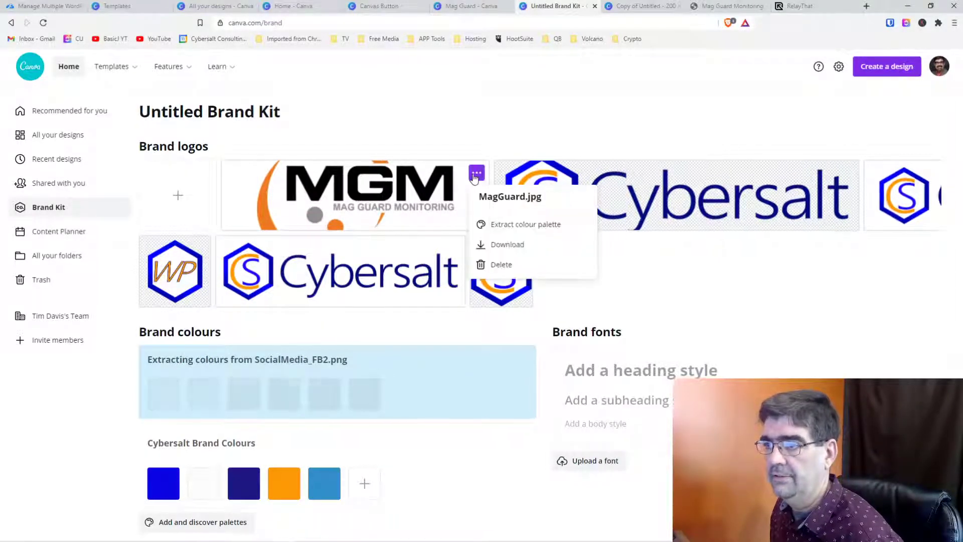
pyautogui.click(504, 266)
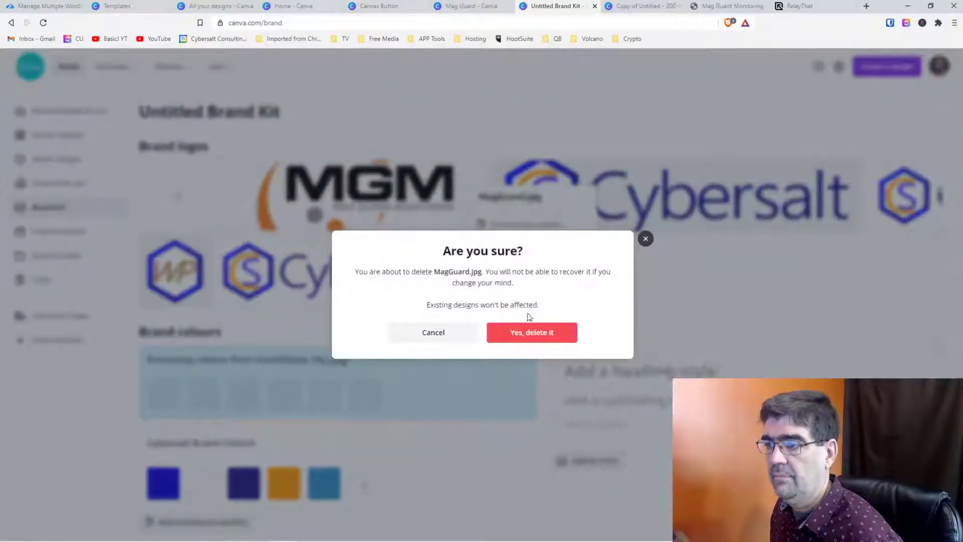
pyautogui.click(529, 333)
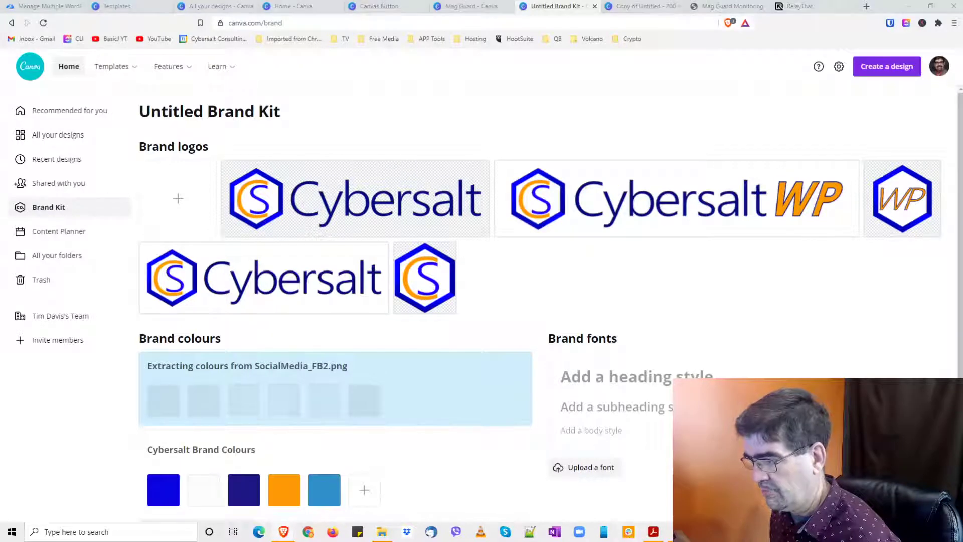
# Switch to PaintShop Pro, sample the orange arc of the MGM logo and view its HTML colour code.
pyautogui.click(678, 532)
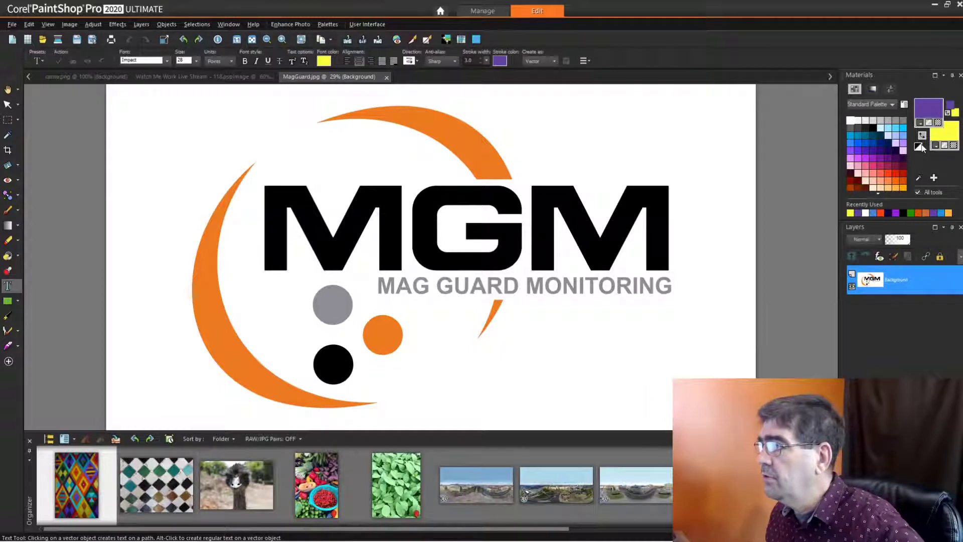
pyautogui.click(919, 178)
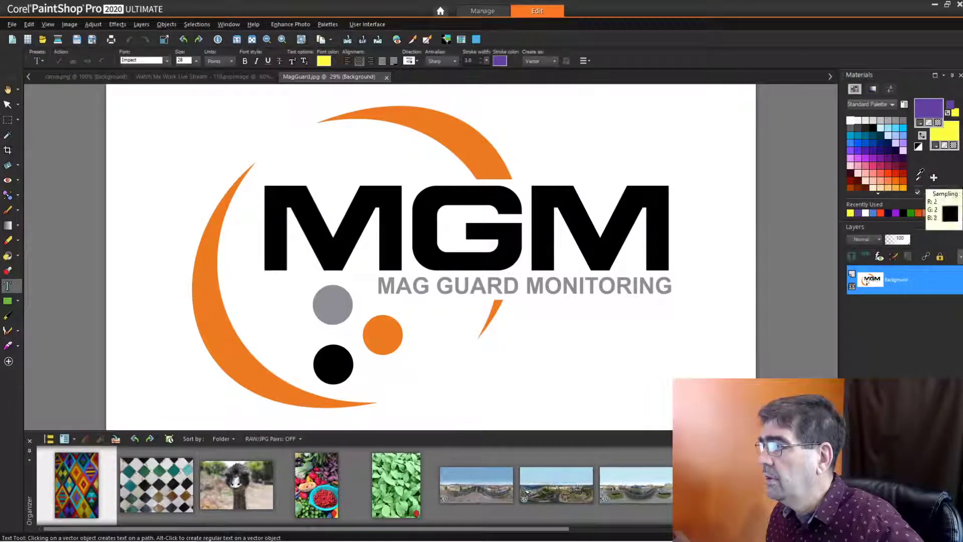
pyautogui.click(436, 121)
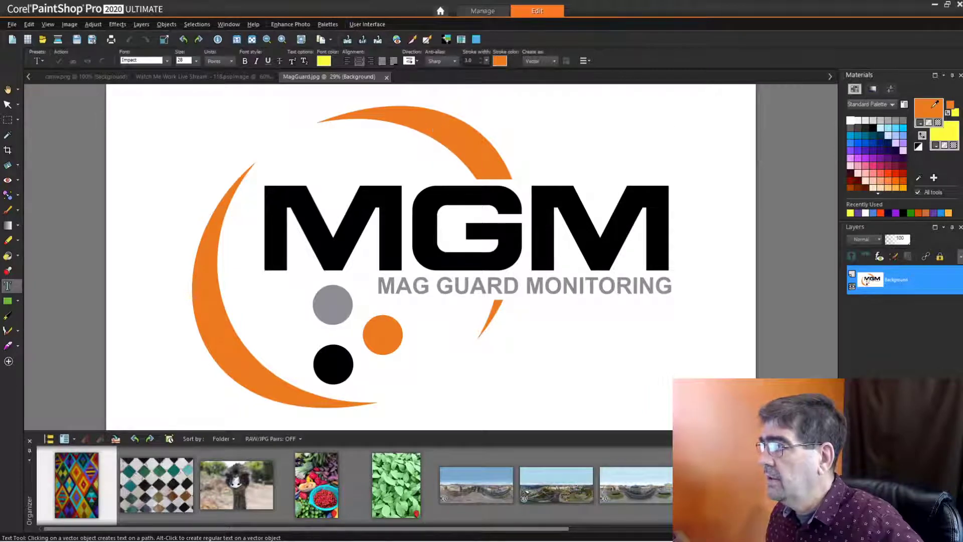
pyautogui.click(929, 110)
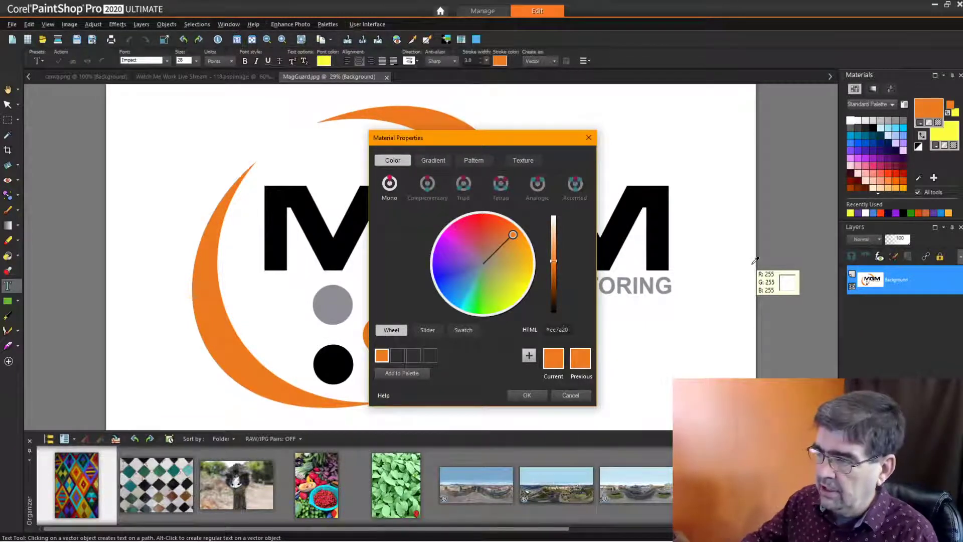
pyautogui.click(570, 395)
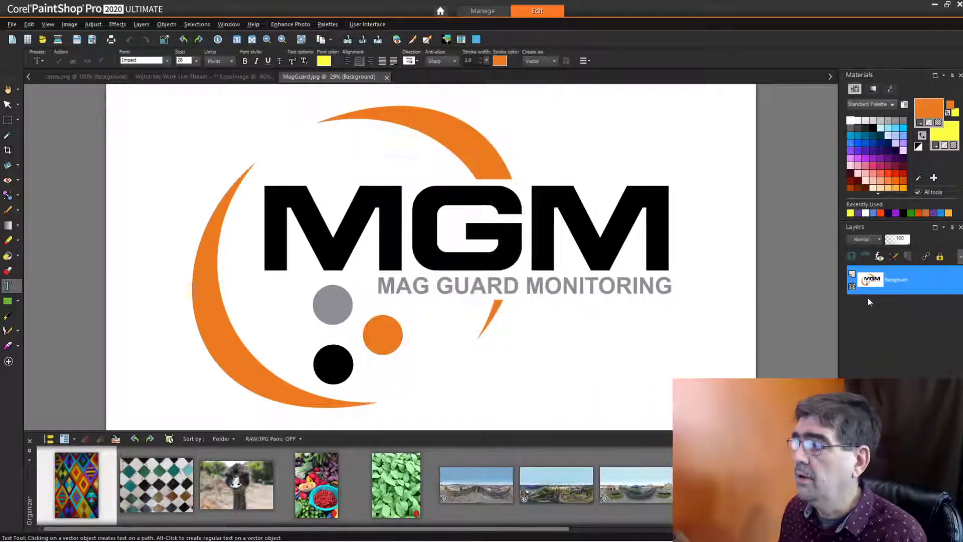
# Sample the logo's black lettering and grey circle to view their HTML colour codes, and return to the Canva Brand Kit.
pyautogui.click(504, 198)
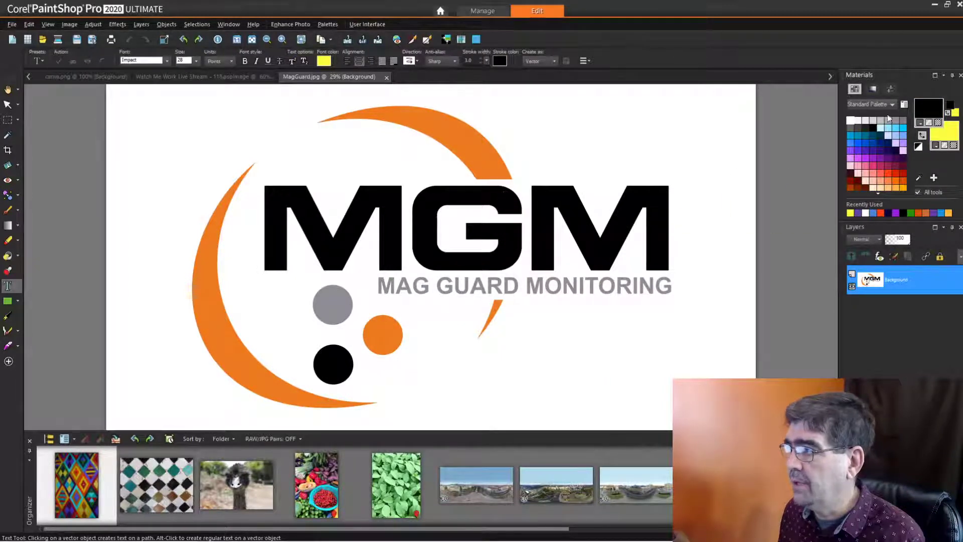
pyautogui.click(930, 111)
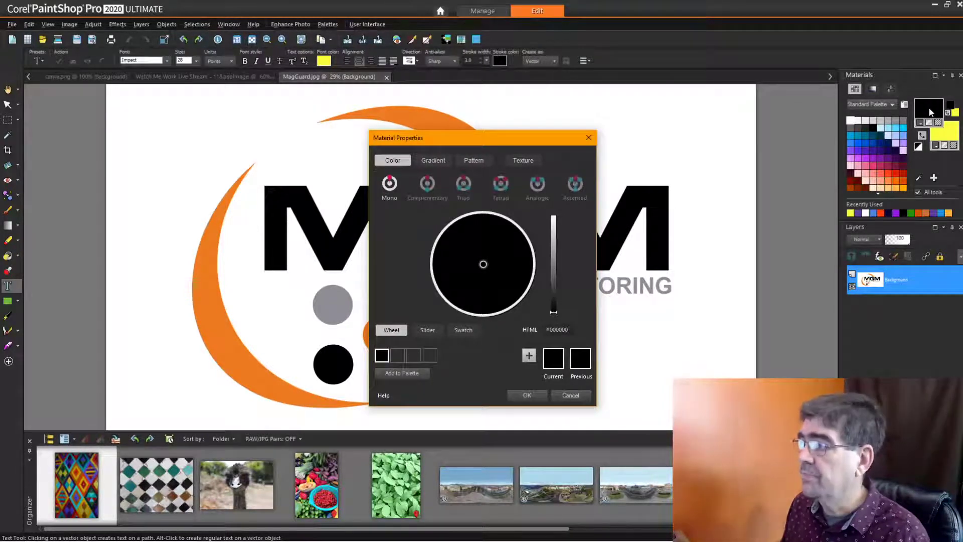
pyautogui.click(572, 395)
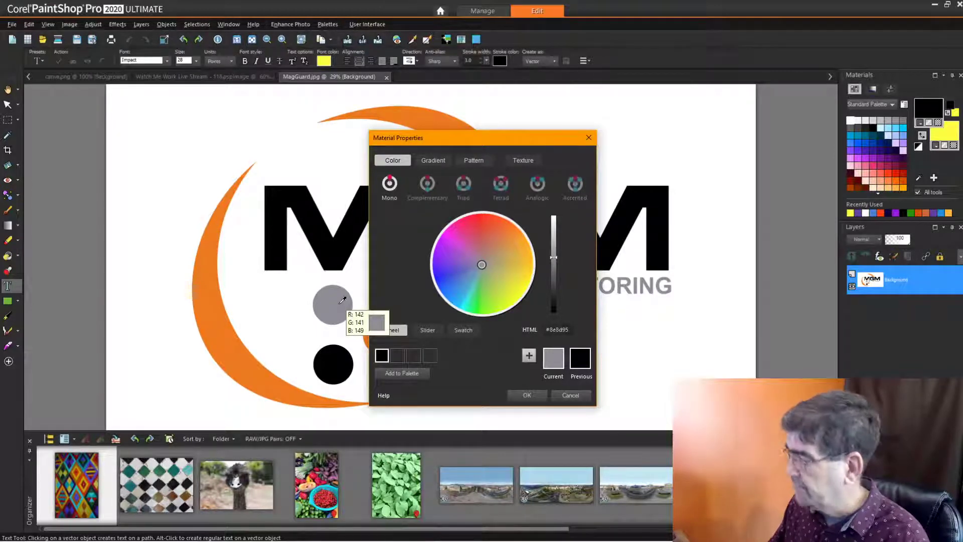
pyautogui.click(589, 137)
pyautogui.click(931, 9)
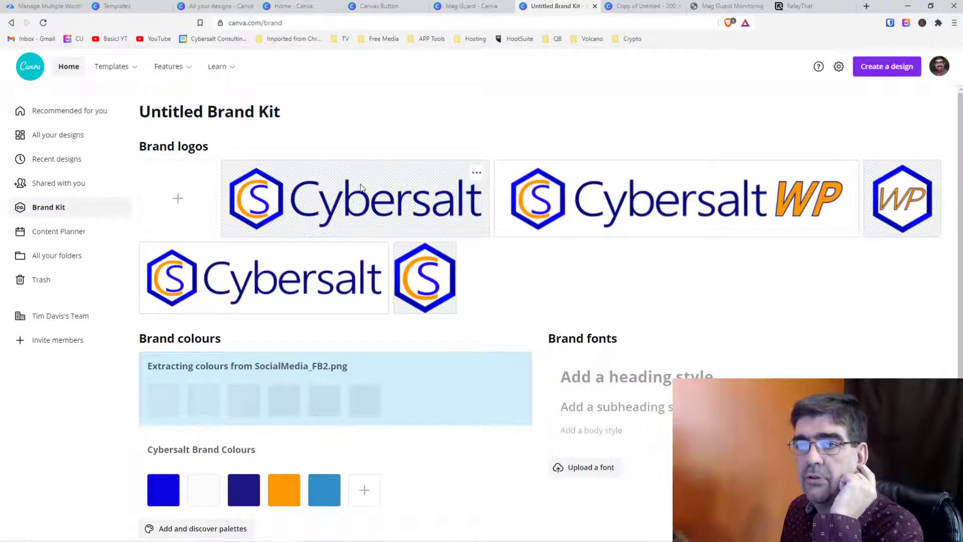
# Look through the recent designs, the Mag Guard folder and the full list of designs for the login button design.
pyautogui.click(40, 163)
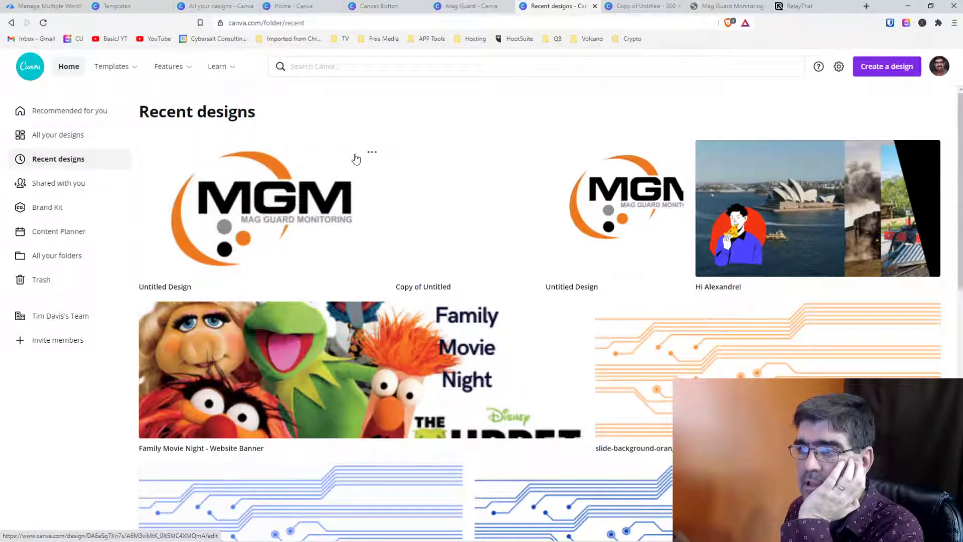
pyautogui.click(372, 152)
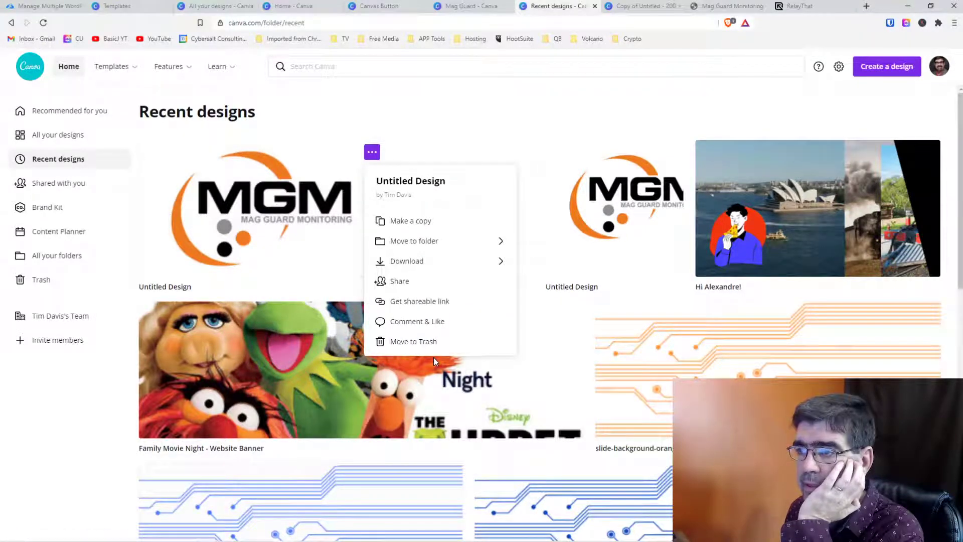
pyautogui.click(70, 256)
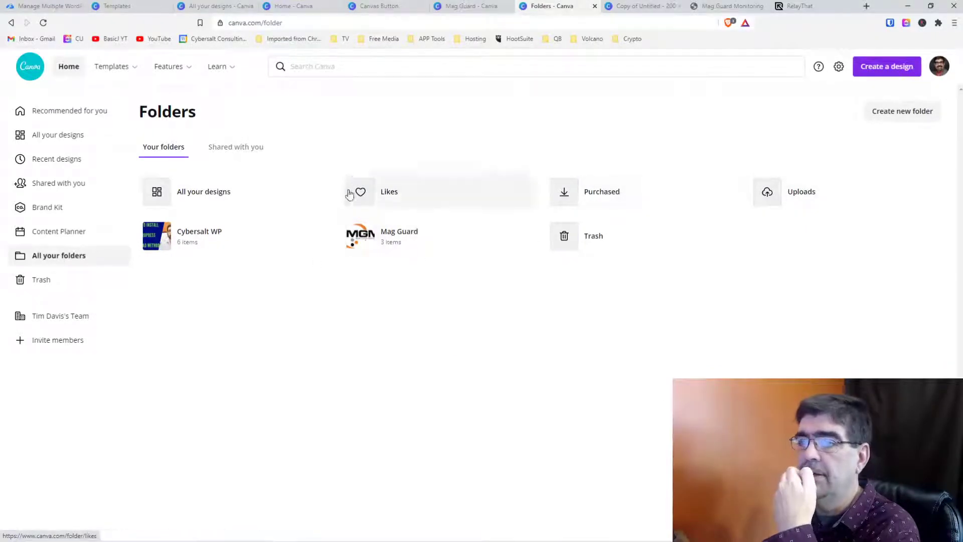
pyautogui.click(371, 249)
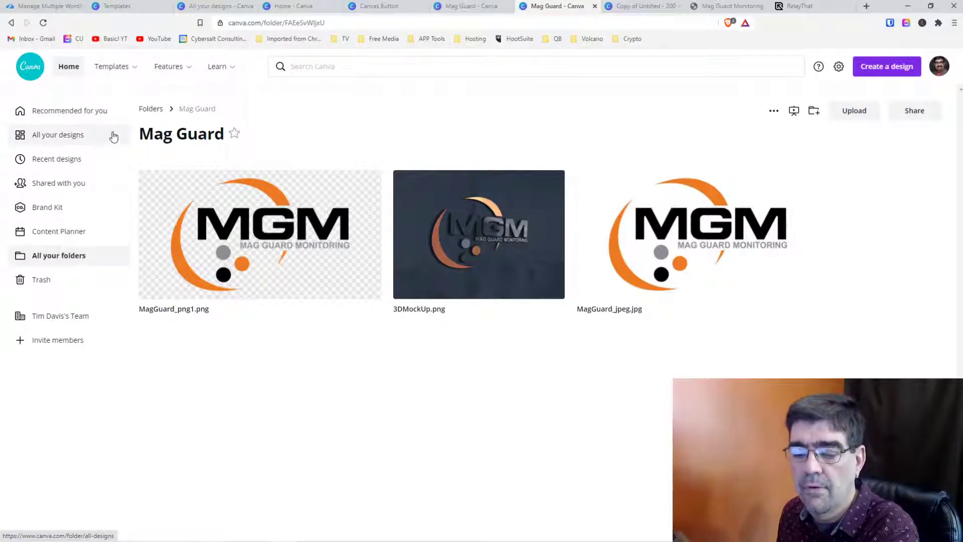
pyautogui.click(61, 133)
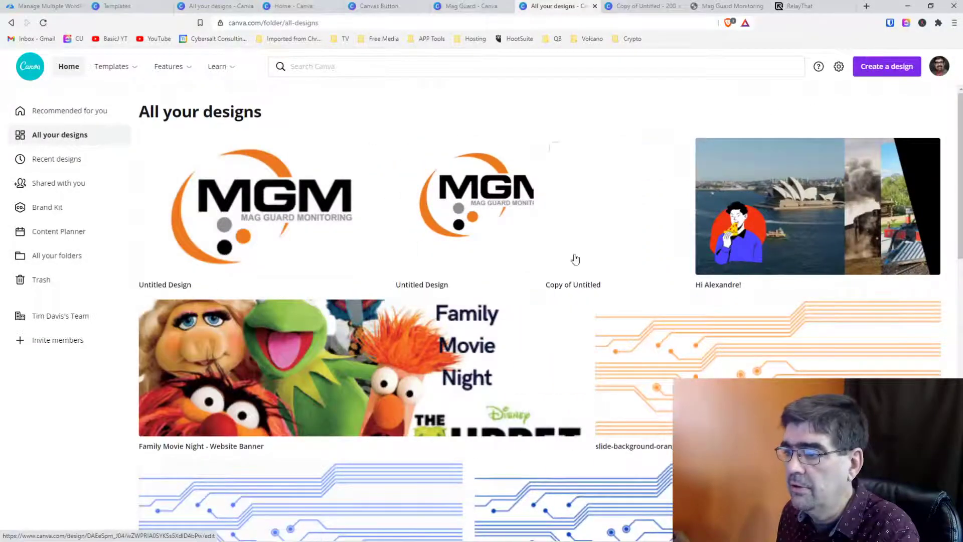
pyautogui.scroll(-10, 592, 258)
pyautogui.scroll(5, 607, 260)
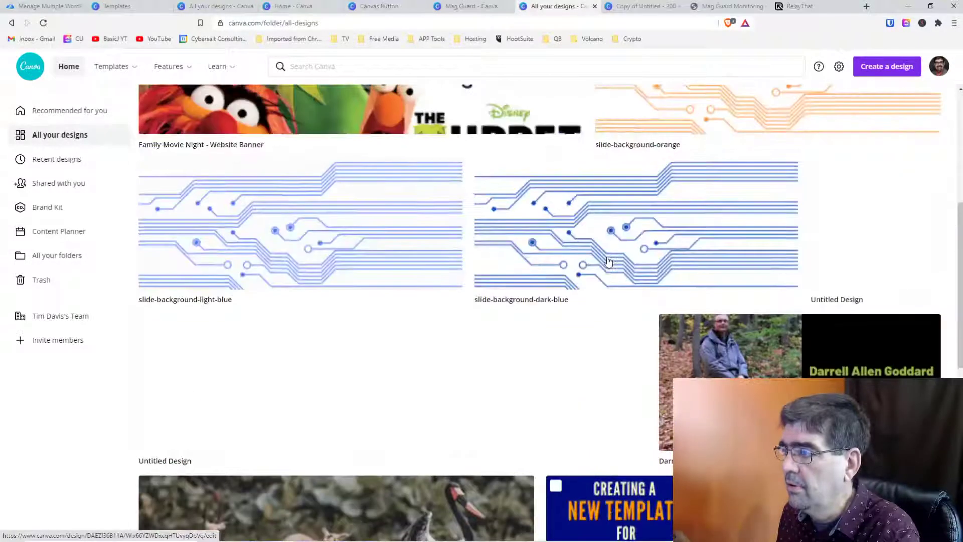
pyautogui.scroll(5, 608, 261)
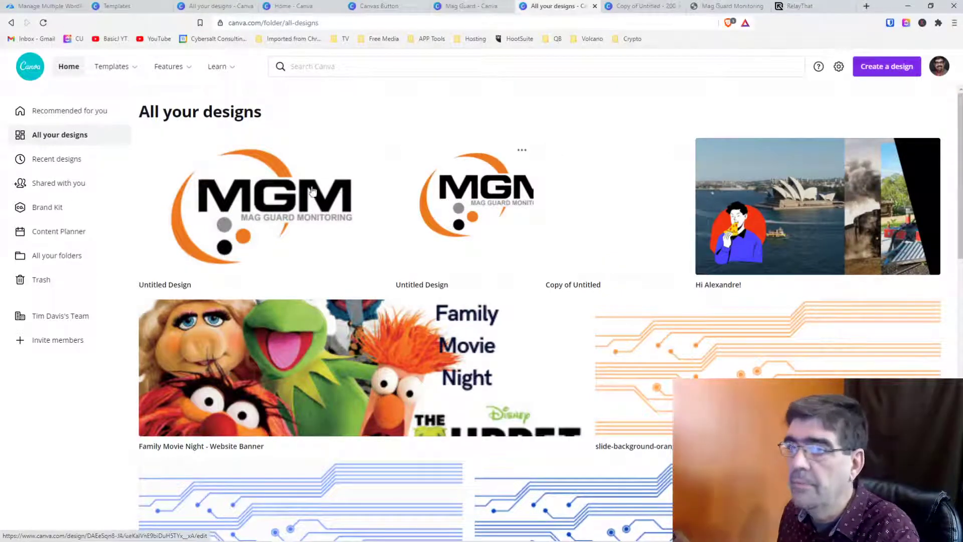
# Open the Copy of Untitled design from the recent designs and set its CLIENT LOGIN text to the Alice font.
pyautogui.click(37, 159)
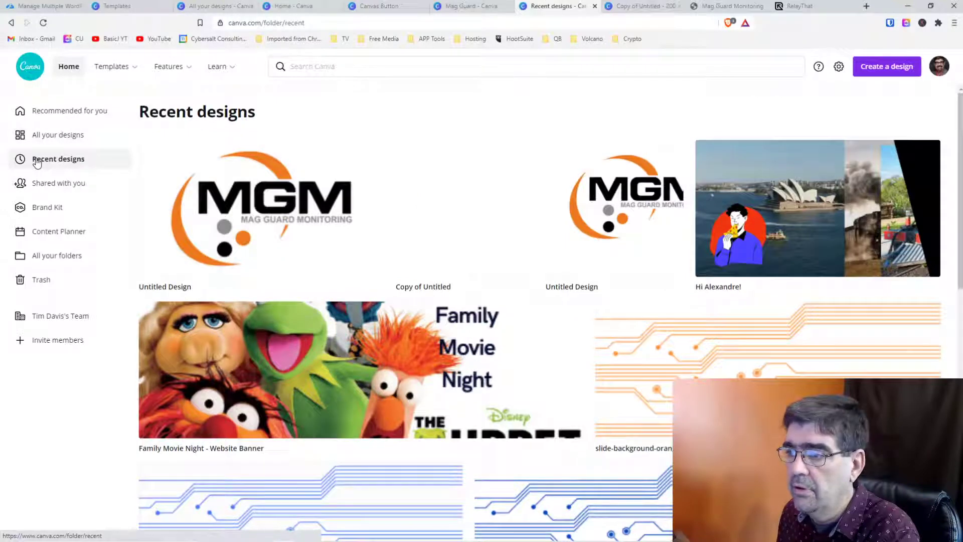
pyautogui.click(424, 199)
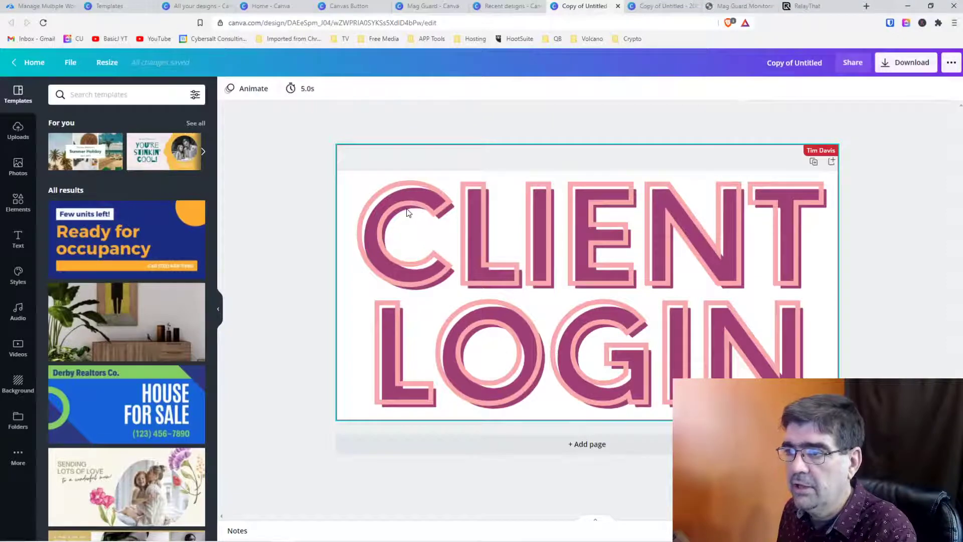
pyautogui.click(406, 212)
pyautogui.moveTo(407, 213); pyautogui.dragTo(805, 313)
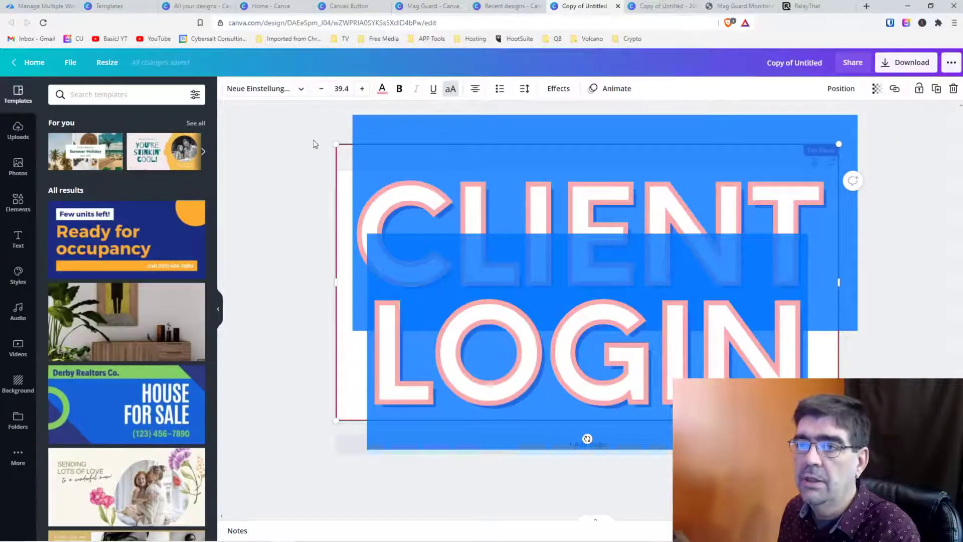
pyautogui.click(301, 90)
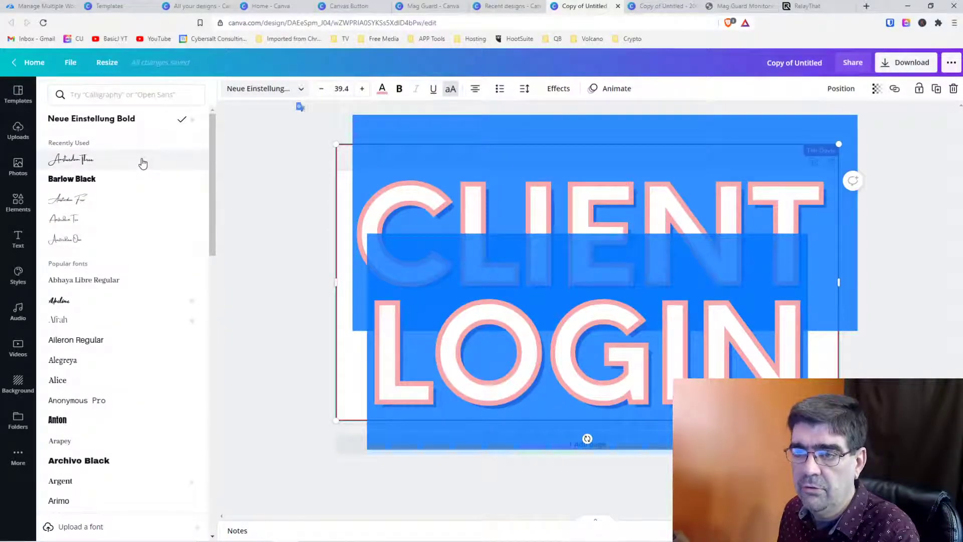
pyautogui.click(80, 381)
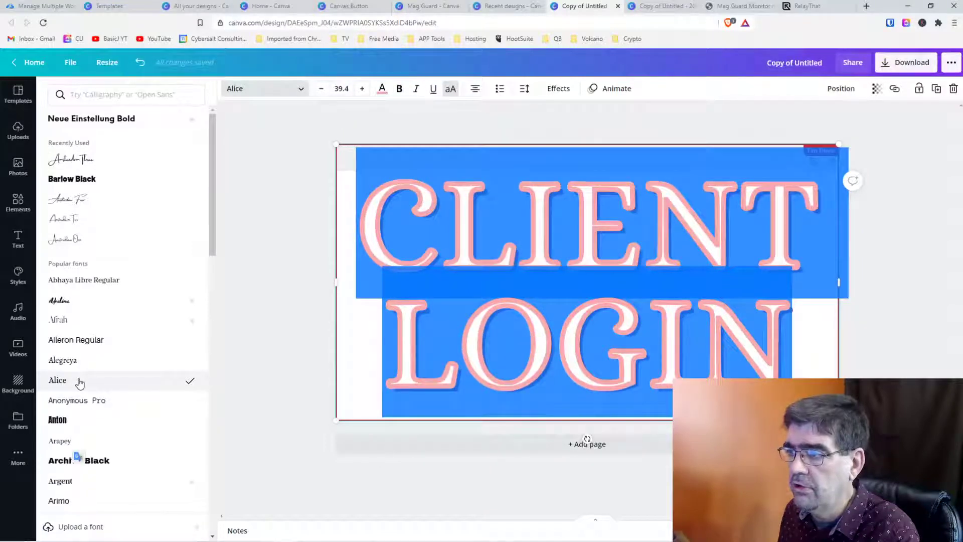
# Search the fonts for "hel", try Helveticish and Hellprint on the CLIENT LOGIN text, and clear the search.
pyautogui.scroll(-4, 86, 365)
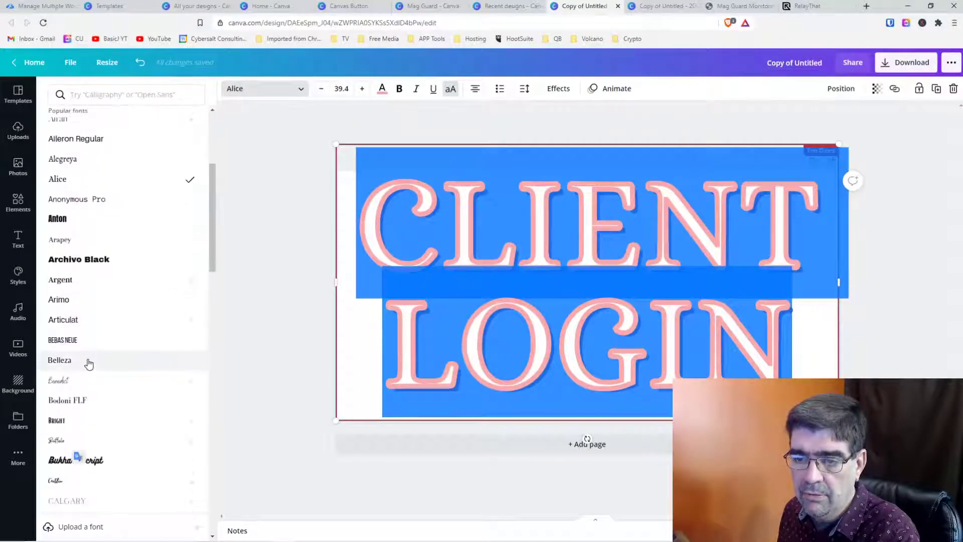
pyautogui.scroll(4, 89, 363)
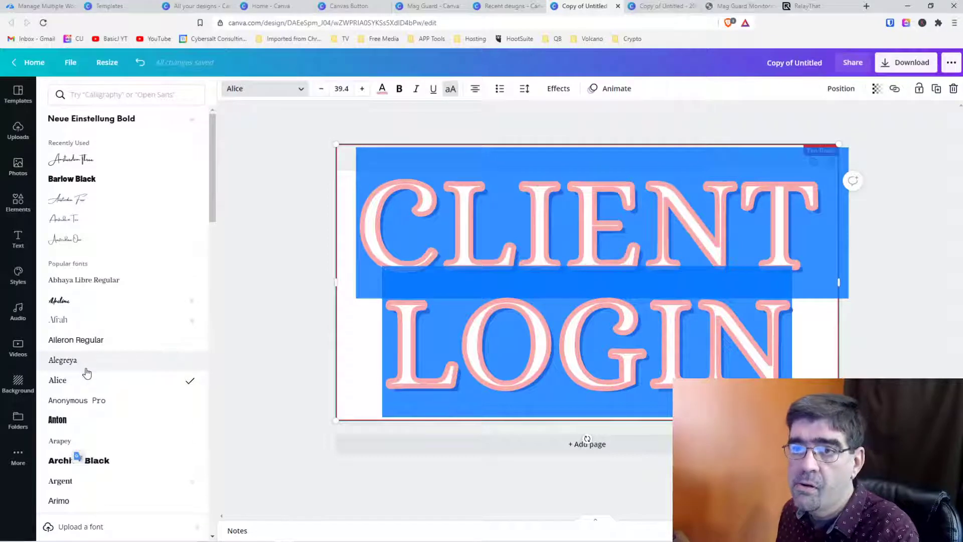
pyautogui.click(115, 95)
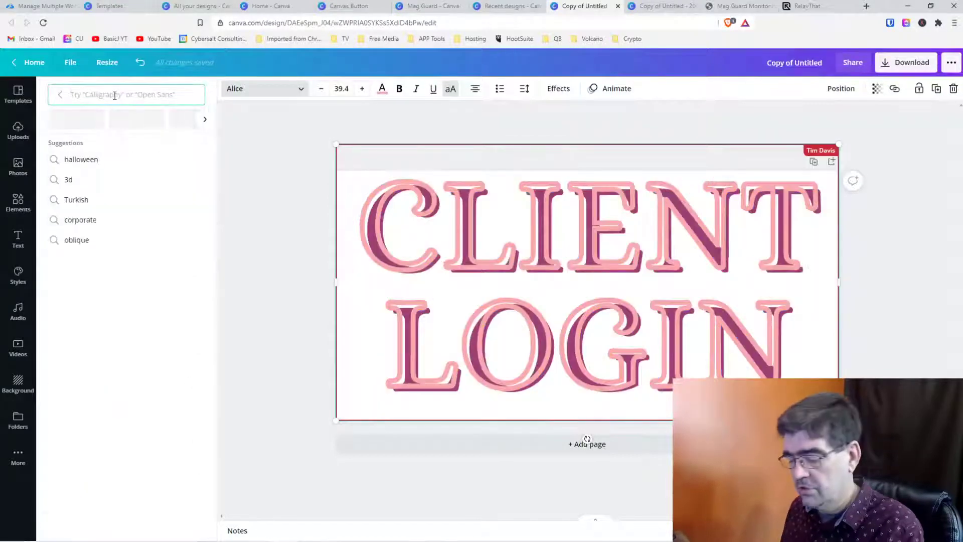
pyautogui.write('hel')
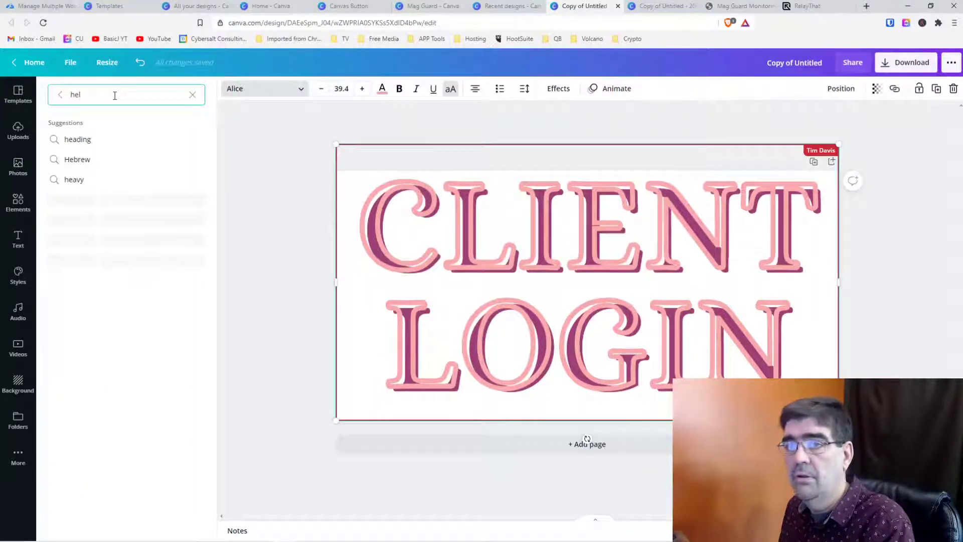
pyautogui.click(78, 143)
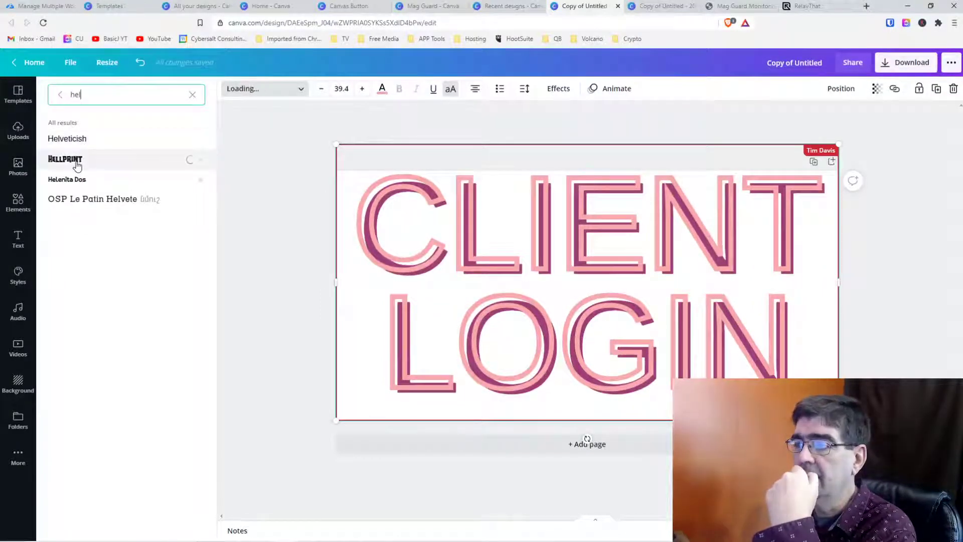
pyautogui.click(76, 160)
pyautogui.doubleClick(91, 95)
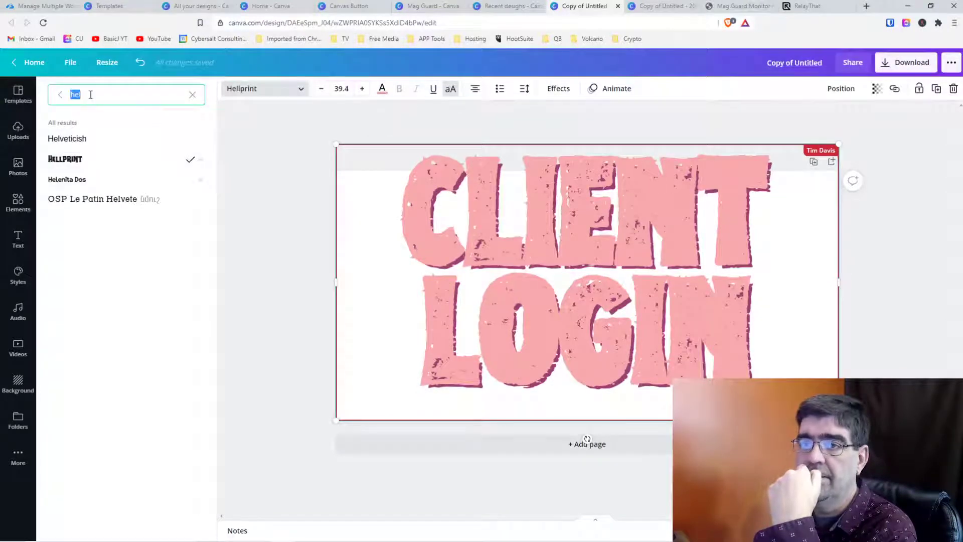
pyautogui.press('BackSpace')
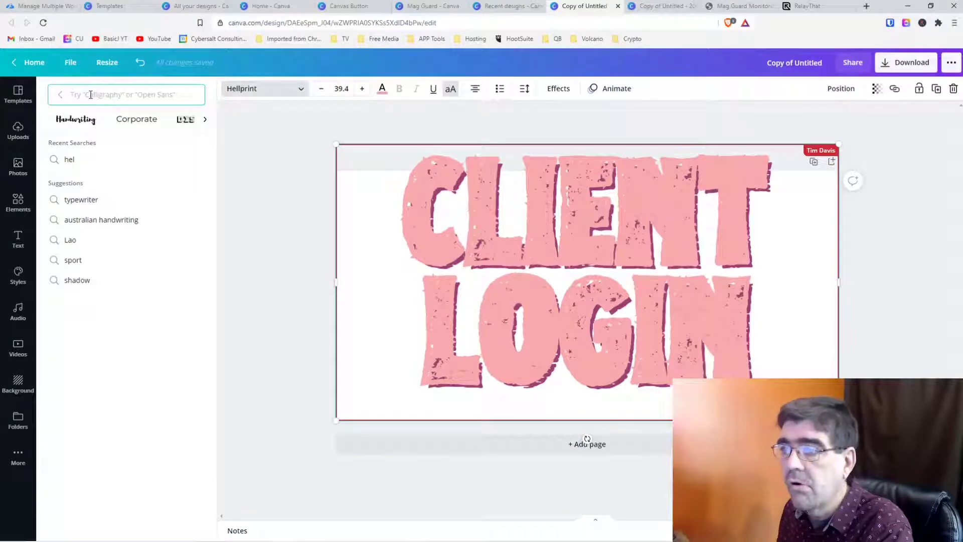
# Rename the design as MG Client Login.
pyautogui.click(800, 60)
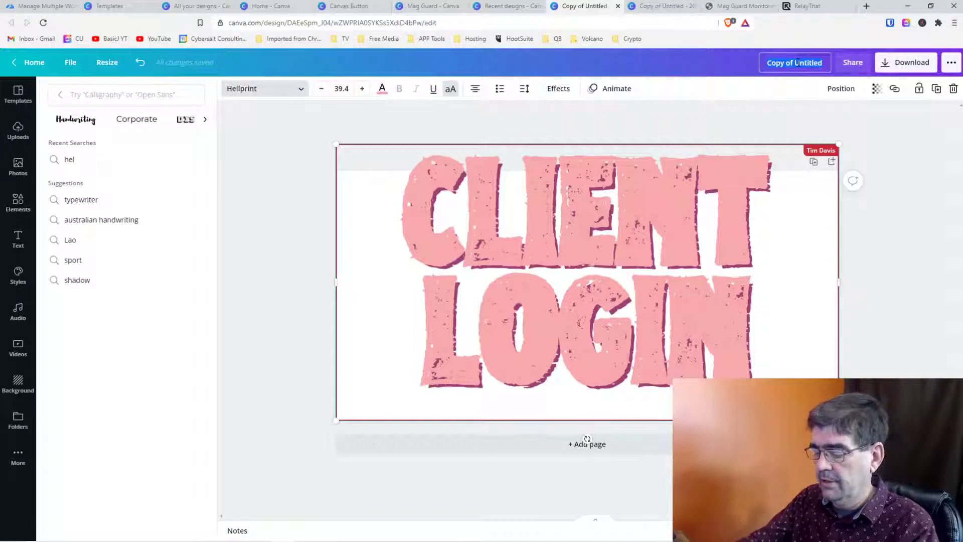
pyautogui.write('M')
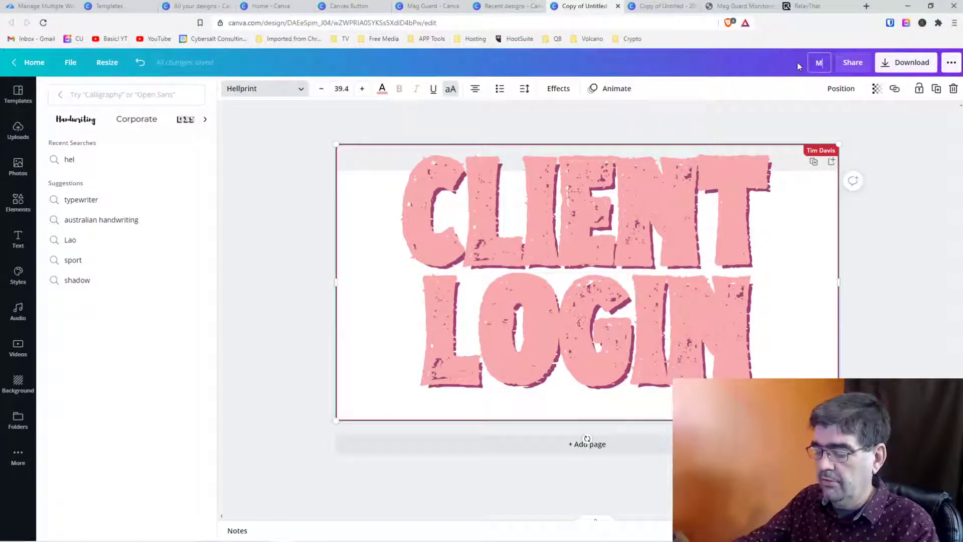
pyautogui.write('G CLi')
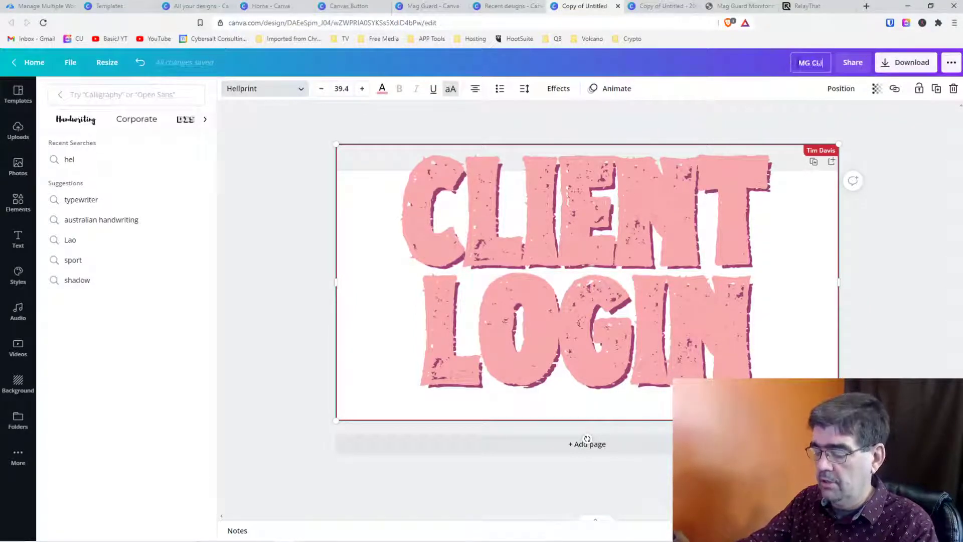
pyautogui.write('ent Login')
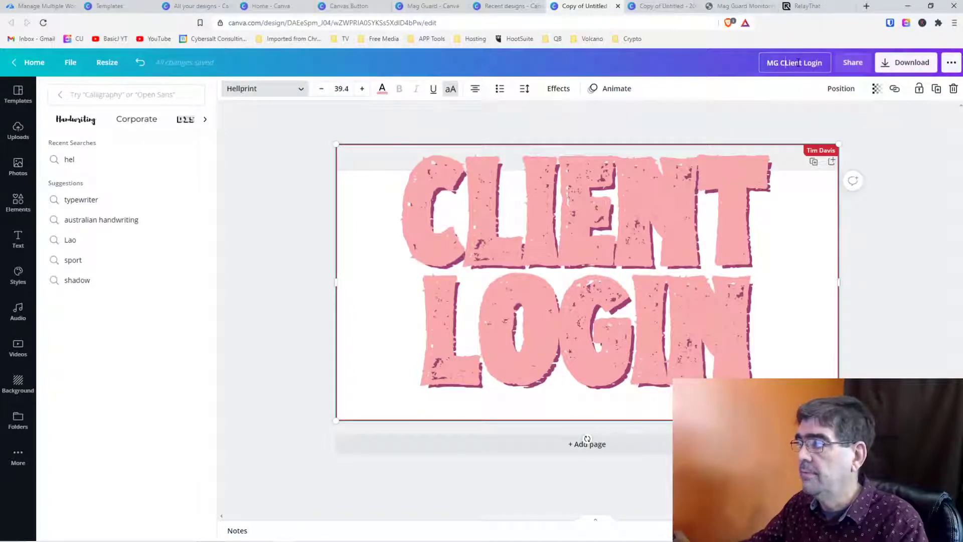
pyautogui.press('Delete')
pyautogui.write('l')
pyautogui.press('End')
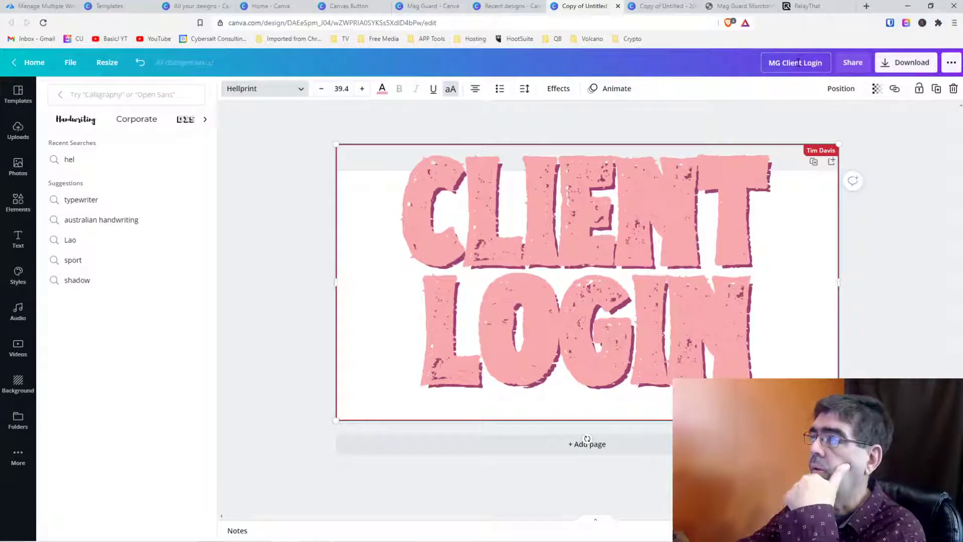
pyautogui.press('Return')
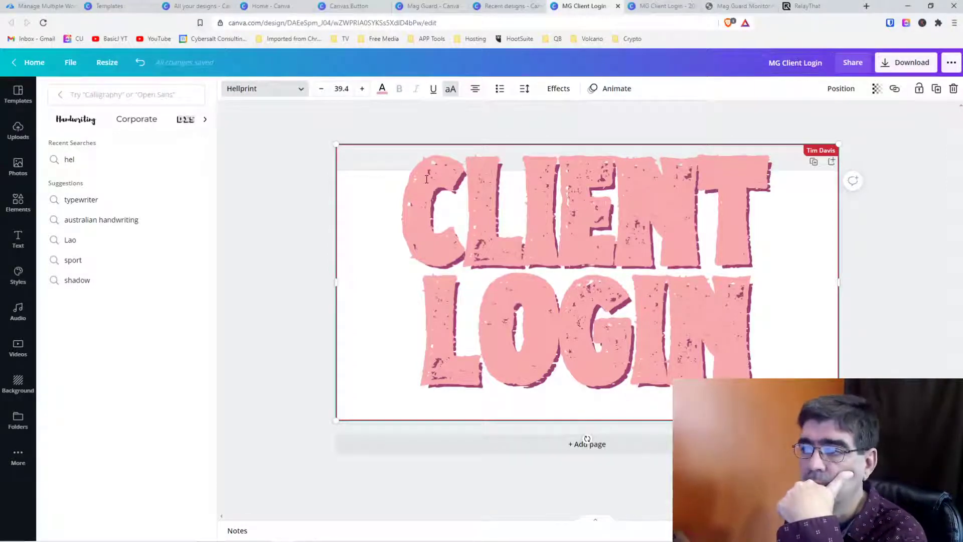
# Select the word CLIENT, look through the font list for a replacement, and search the fonts for "copp".
pyautogui.doubleClick(441, 180)
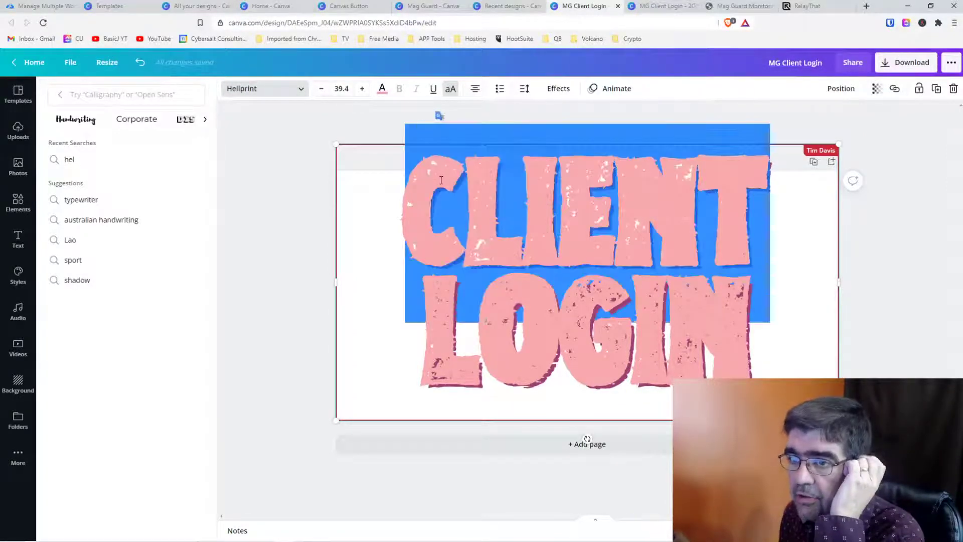
pyautogui.click(128, 91)
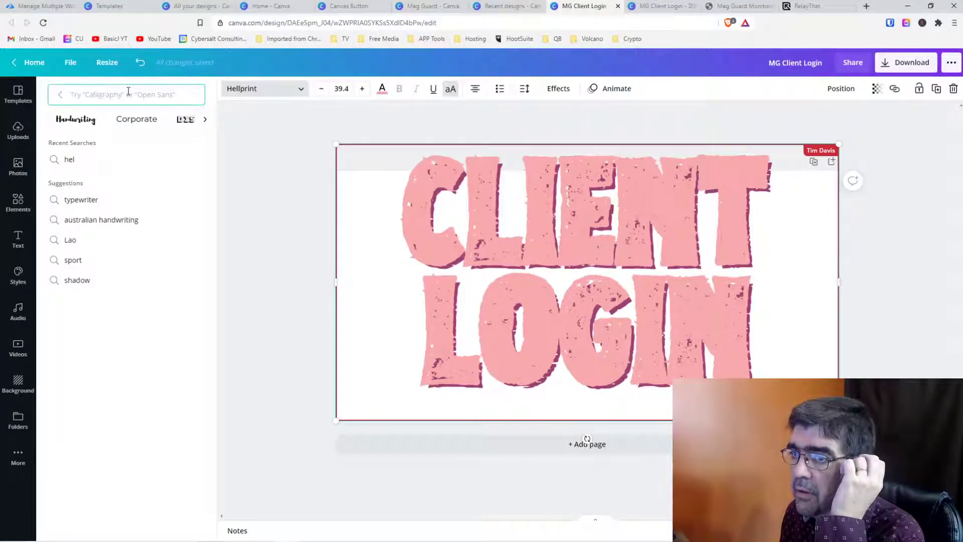
pyautogui.click(60, 95)
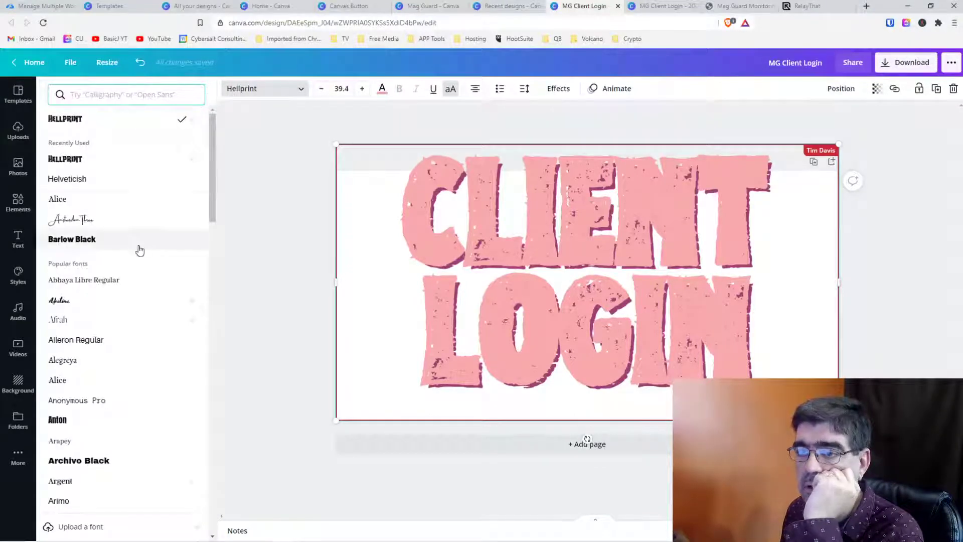
pyautogui.scroll(-20, 144, 208)
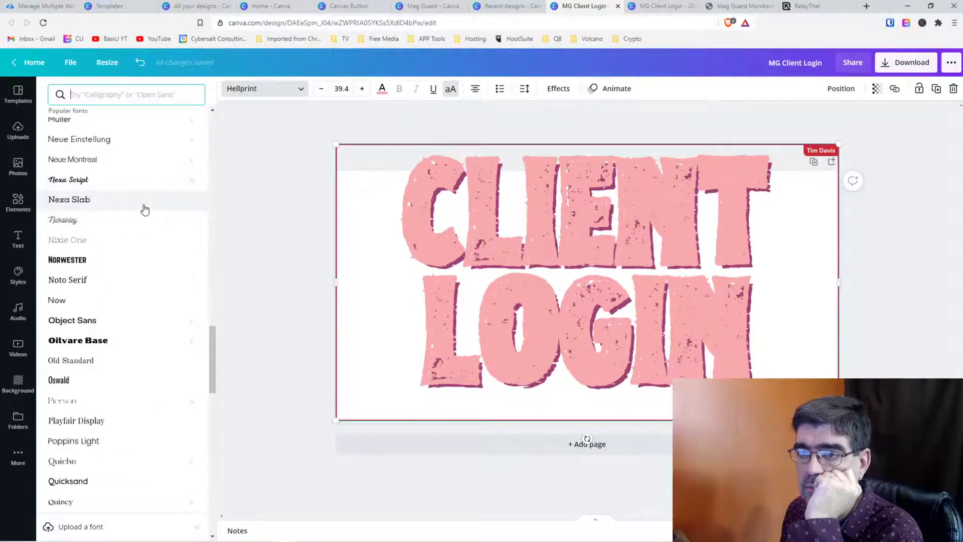
pyautogui.click(122, 93)
pyautogui.write('copp')
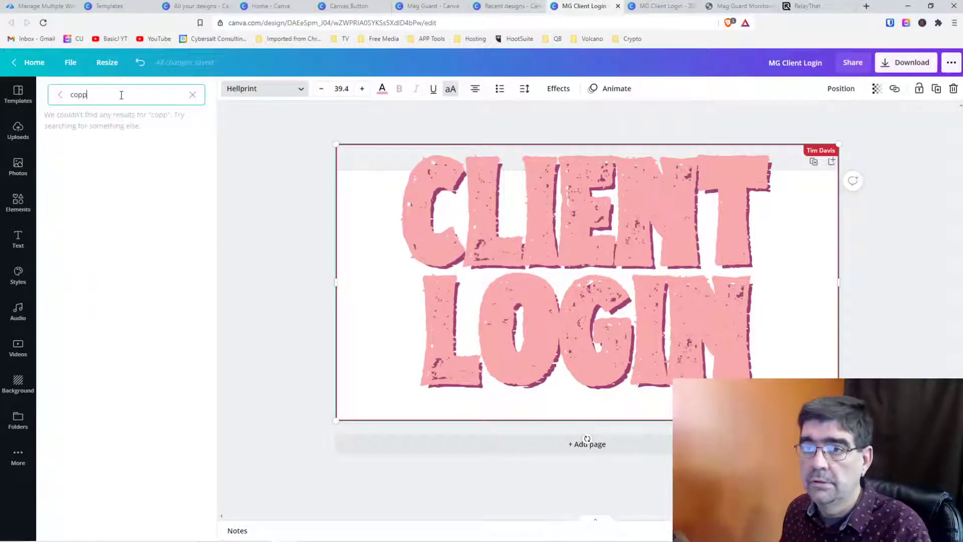
pyautogui.press('BackSpace')
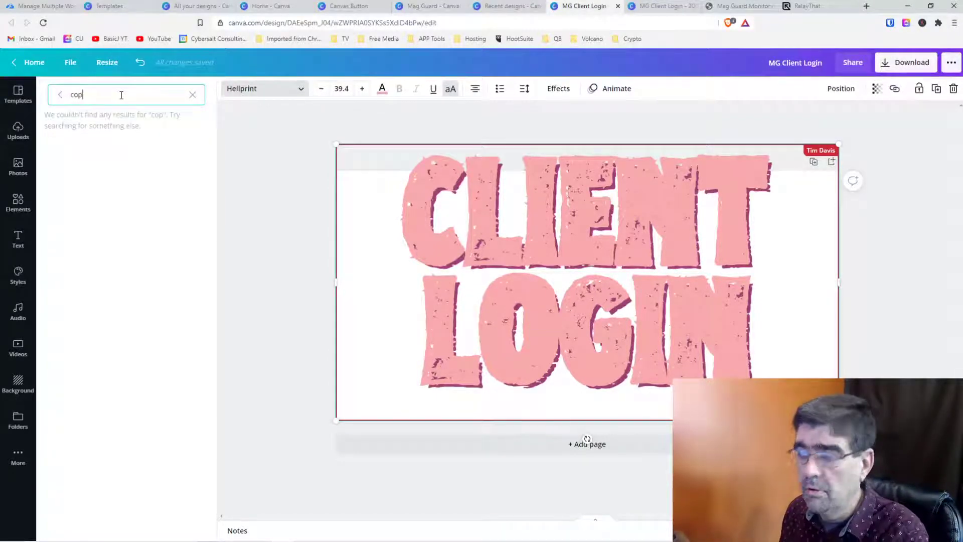
pyautogui.press('BackSpace')
pyautogui.press('BackSpace')
pyautogui.press('BackSpace')
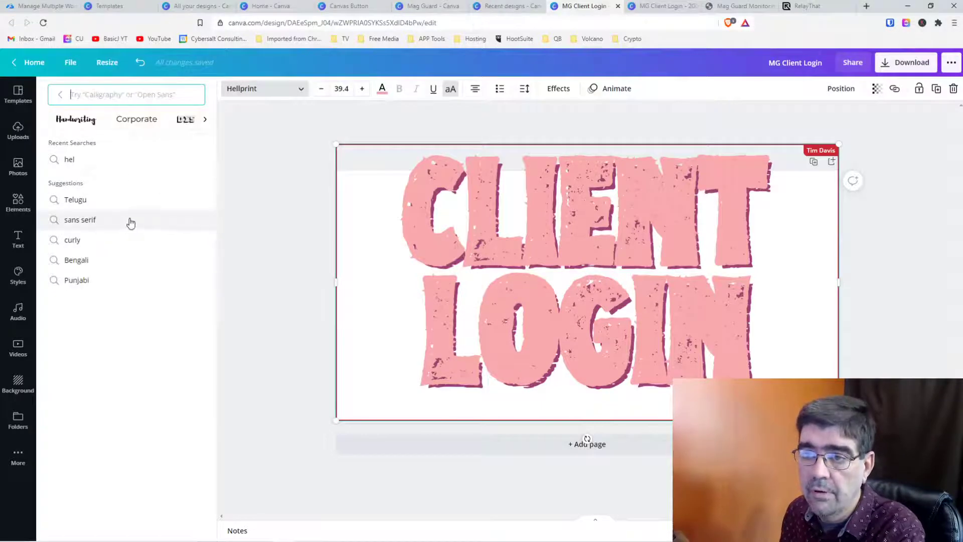
# Return to the popular fonts and set the word CLIENT to Source Serif Pro.
pyautogui.click(61, 94)
pyautogui.scroll(-10, 126, 241)
pyautogui.scroll(2, 128, 252)
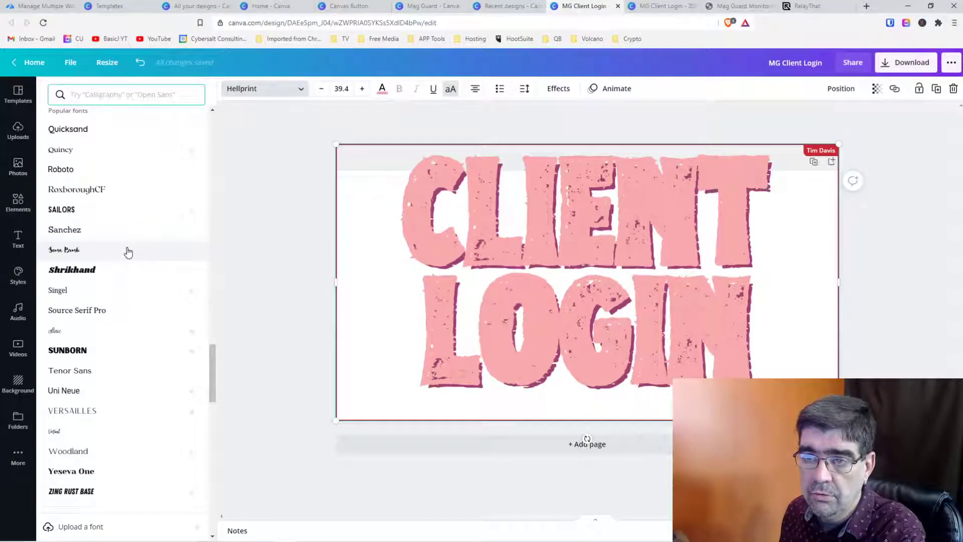
pyautogui.click(84, 311)
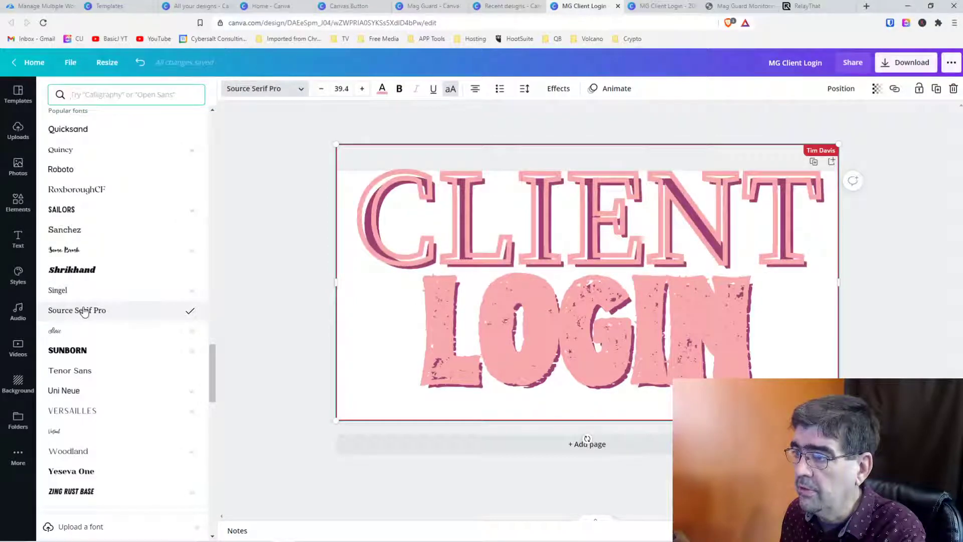
# Select both lines of the CLIENT LOGIN text, try Singel, Sunborn and Tenor Sans, and set the font to Uni Neue.
pyautogui.click(464, 284)
pyautogui.click(464, 284)
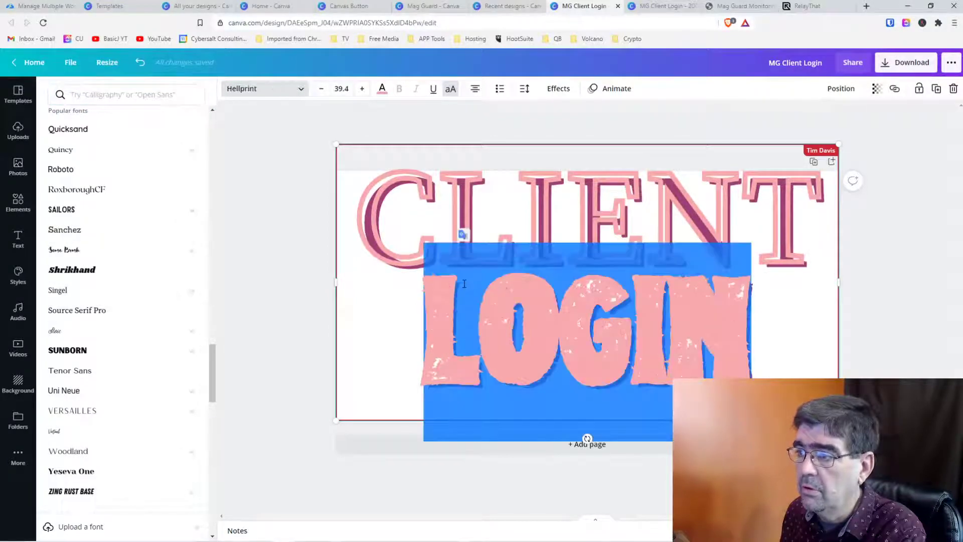
pyautogui.click(634, 326)
pyautogui.moveTo(773, 344); pyautogui.dragTo(354, 173)
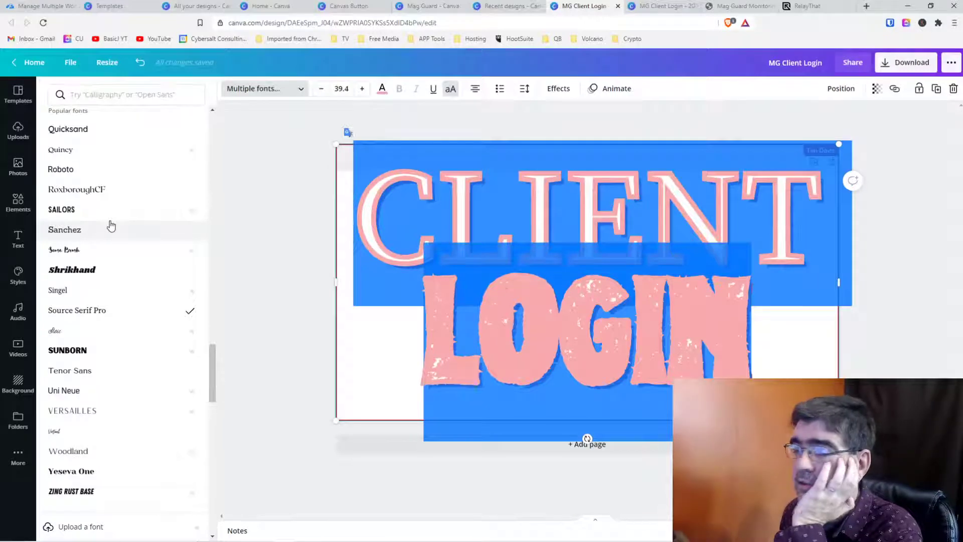
pyautogui.click(74, 293)
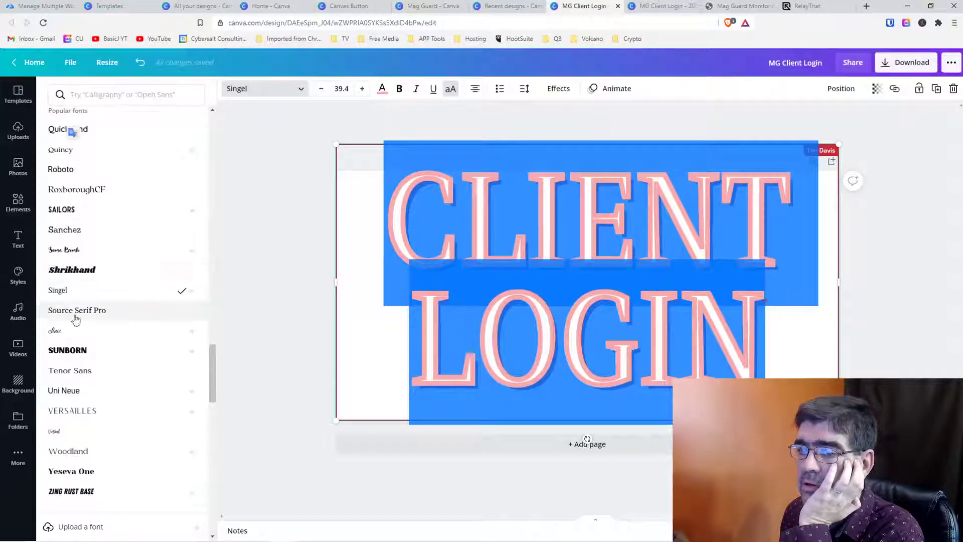
pyautogui.click(84, 352)
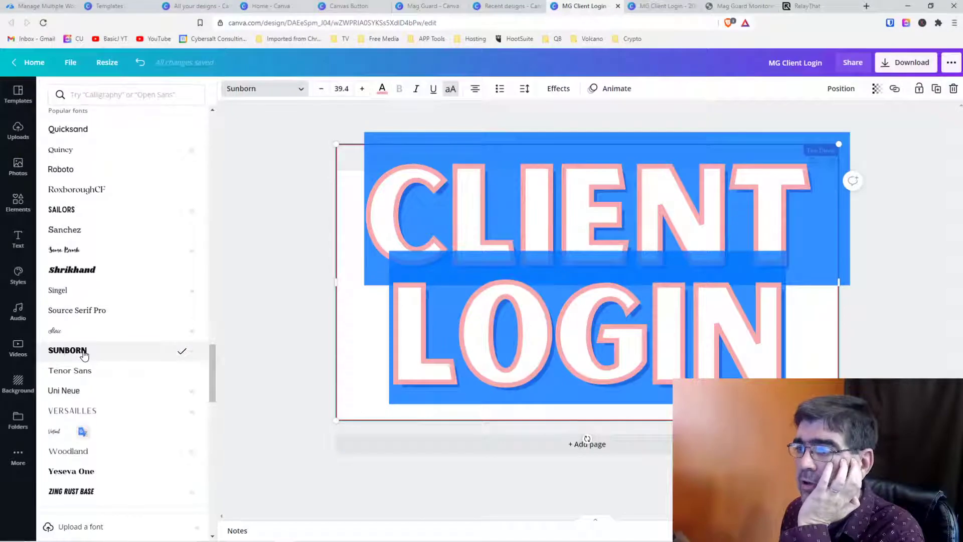
pyautogui.click(81, 372)
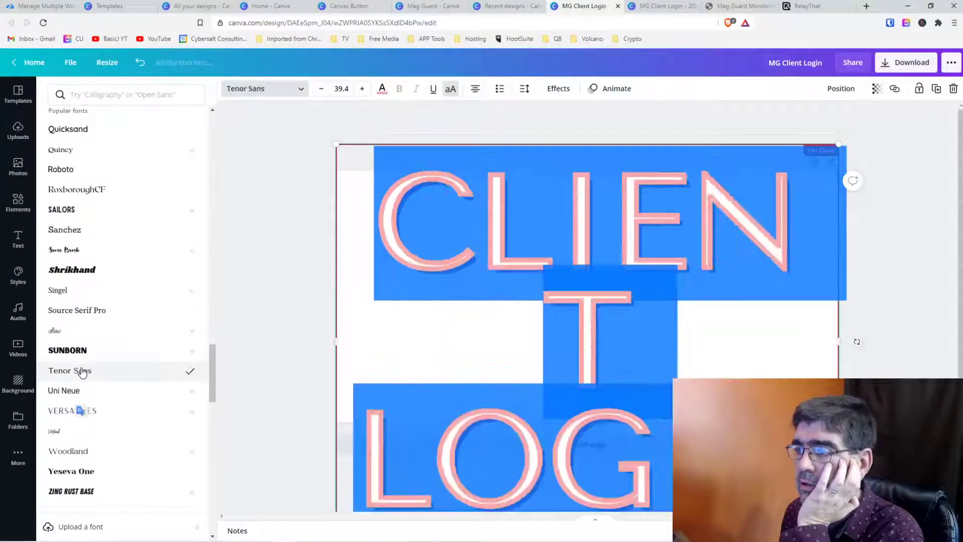
pyautogui.click(76, 394)
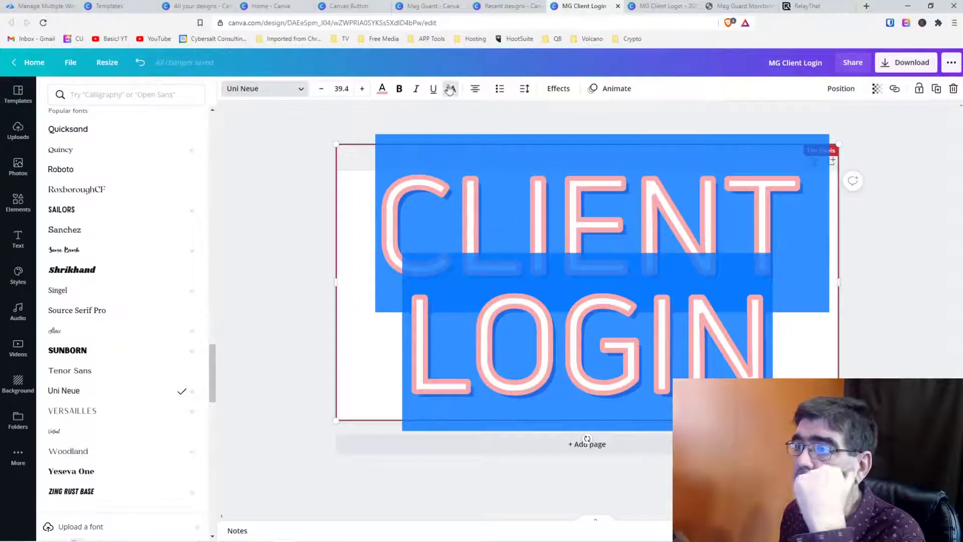
# Set the colour of the CLIENT LOGIN text to the custom orange #EE7A20.
pyautogui.click(383, 89)
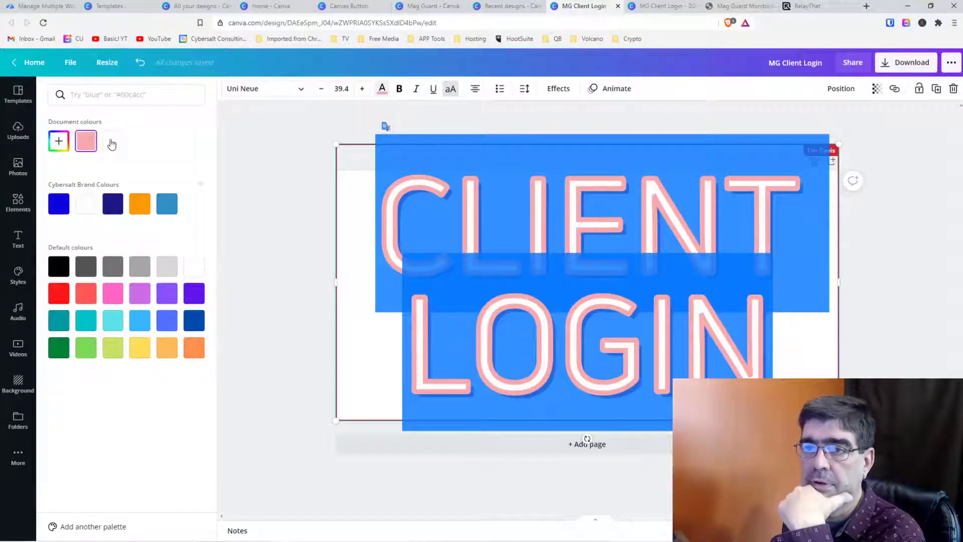
pyautogui.click(59, 141)
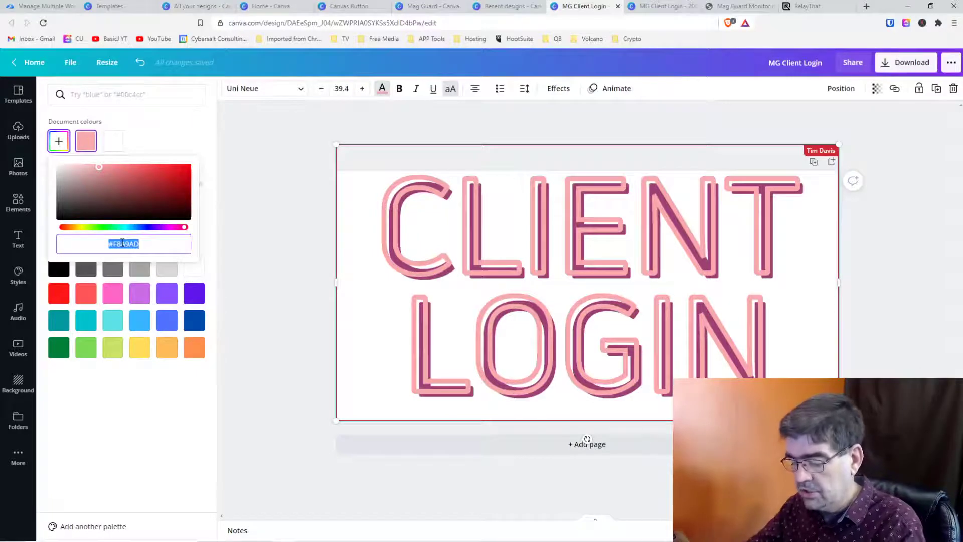
pyautogui.press('BackSpace')
pyautogui.write('#EE7A')
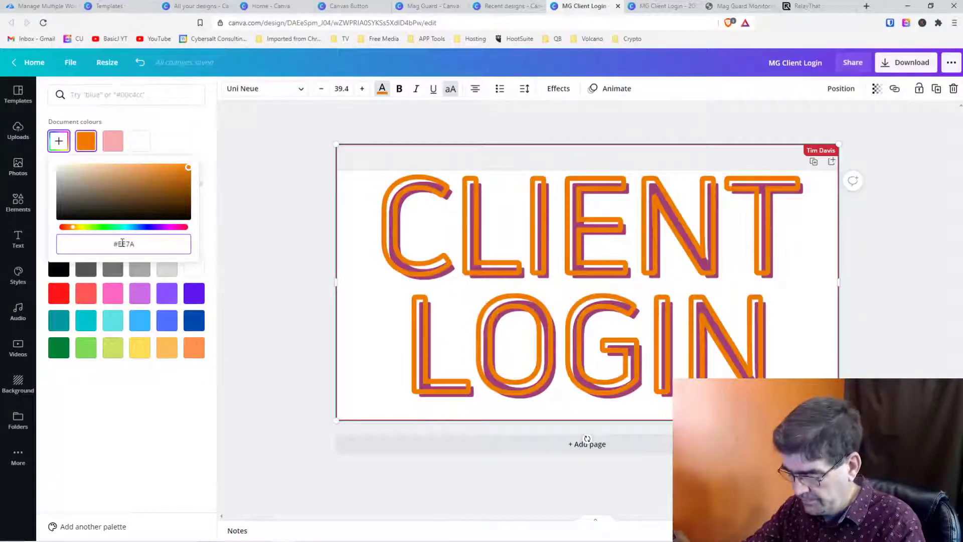
pyautogui.write('20')
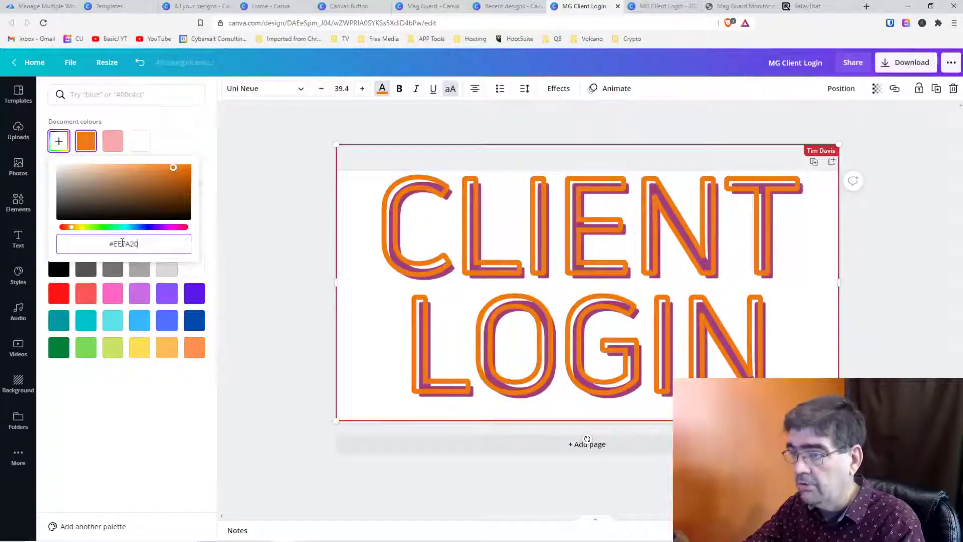
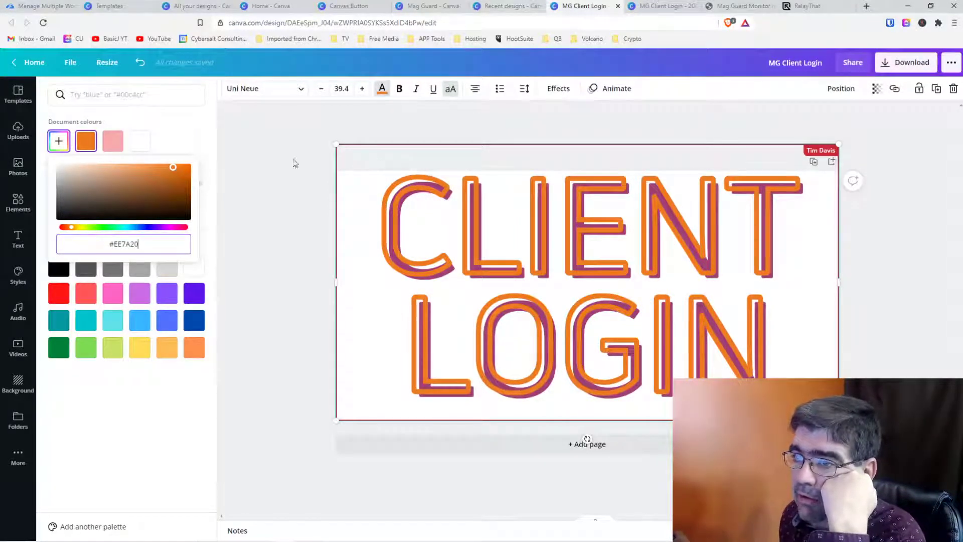
# Close the colour picker and reselect both lines of the CLIENT LOGIN text.
pyautogui.click(351, 139)
pyautogui.moveTo(546, 254); pyautogui.dragTo(545, 253)
pyautogui.moveTo(755, 330); pyautogui.dragTo(344, 201)
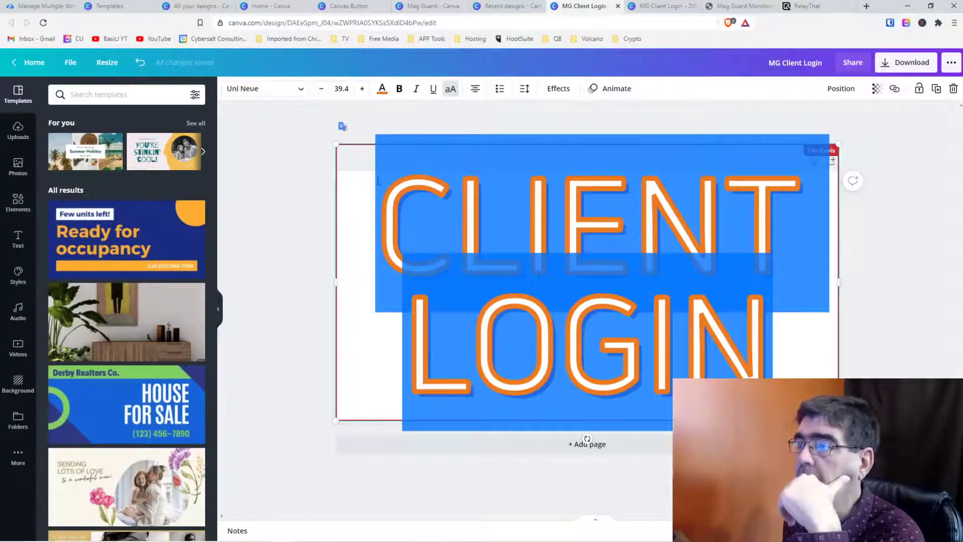
# Set the Splice effect colour of the CLIENT LOGIN text to #8E8D95.
pyautogui.click(558, 88)
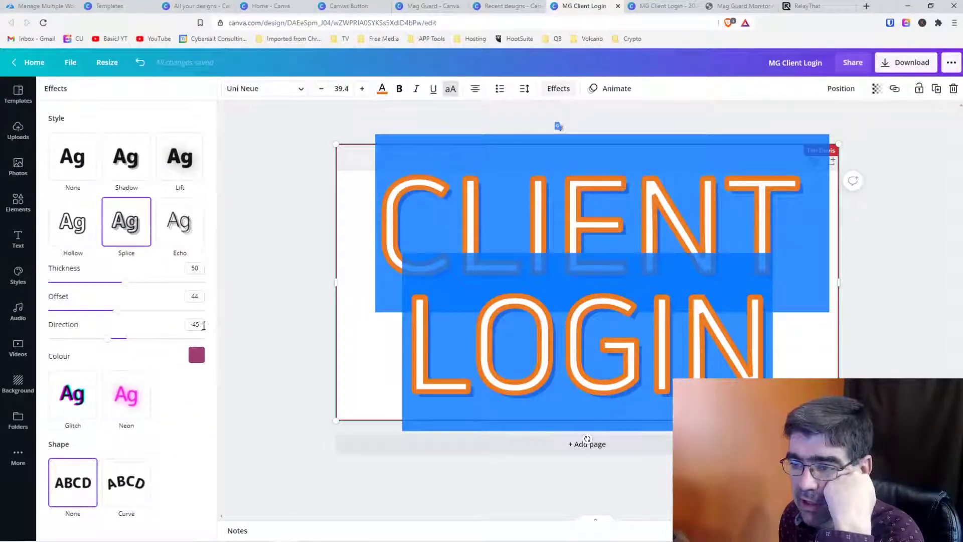
pyautogui.click(196, 355)
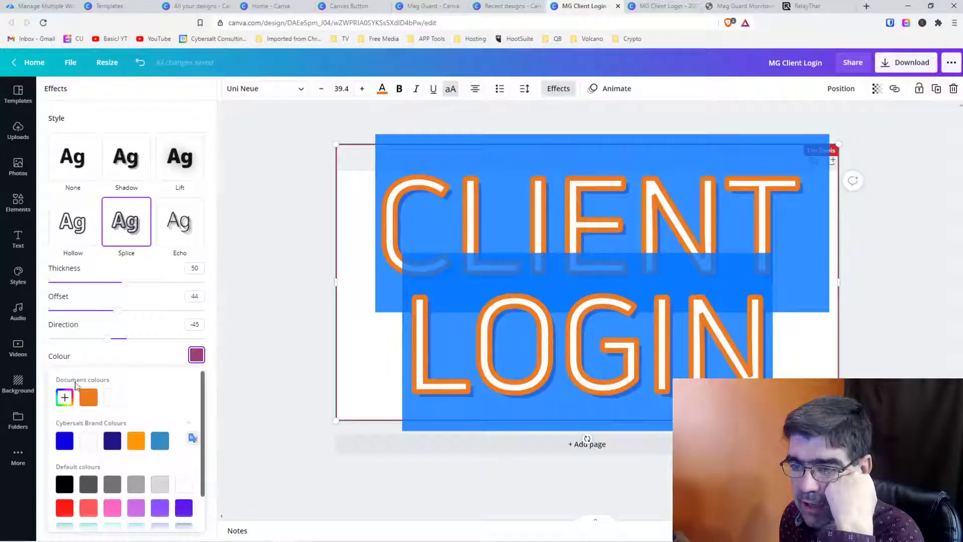
pyautogui.click(64, 397)
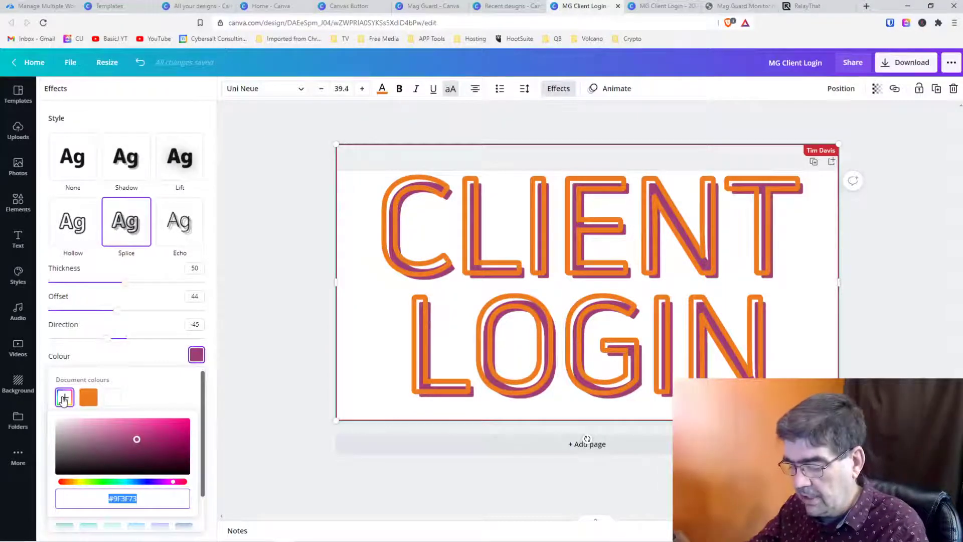
pyautogui.press('BackSpace')
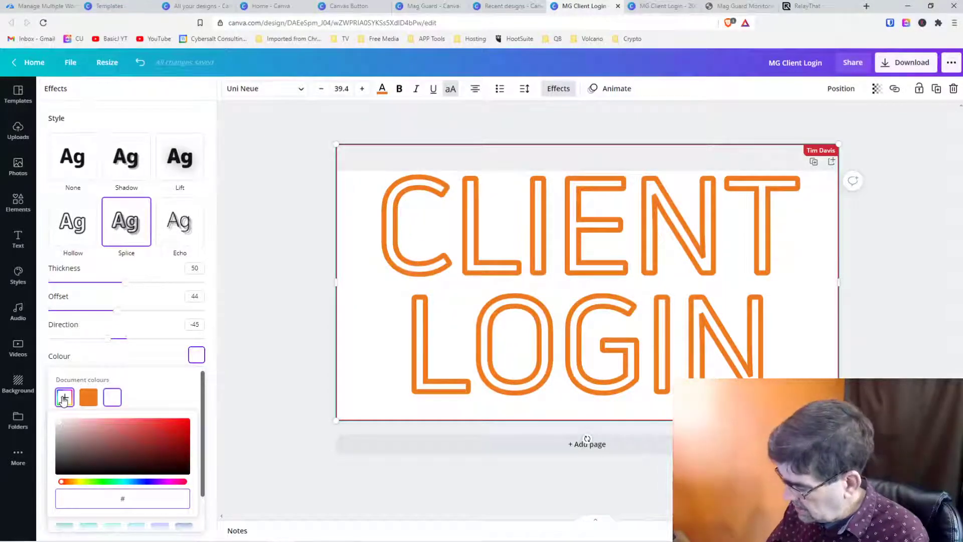
pyautogui.write('8E')
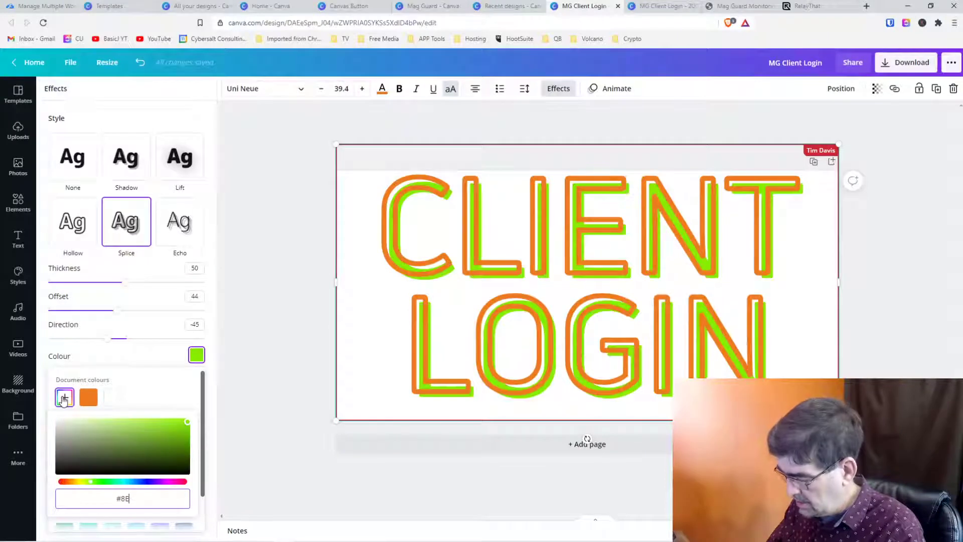
pyautogui.write('8D95')
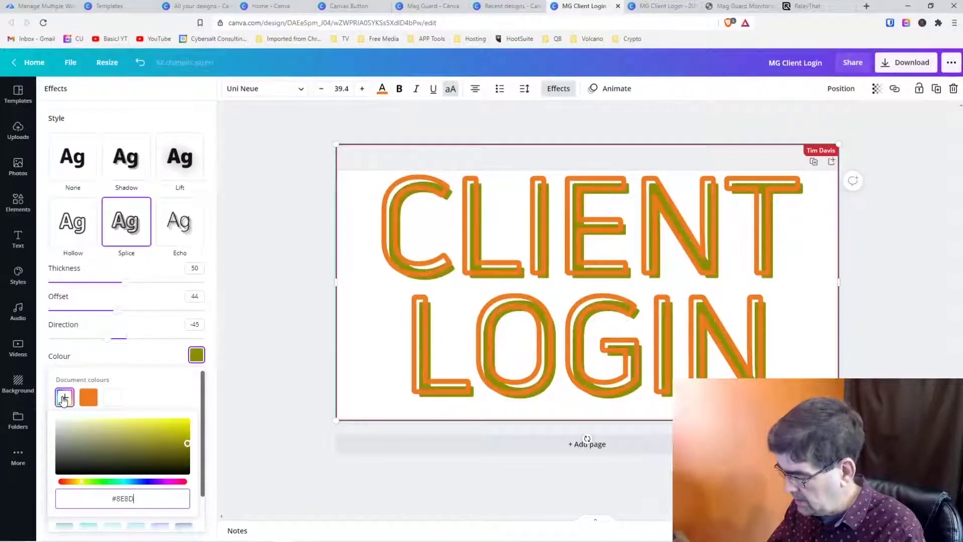
pyautogui.click(153, 385)
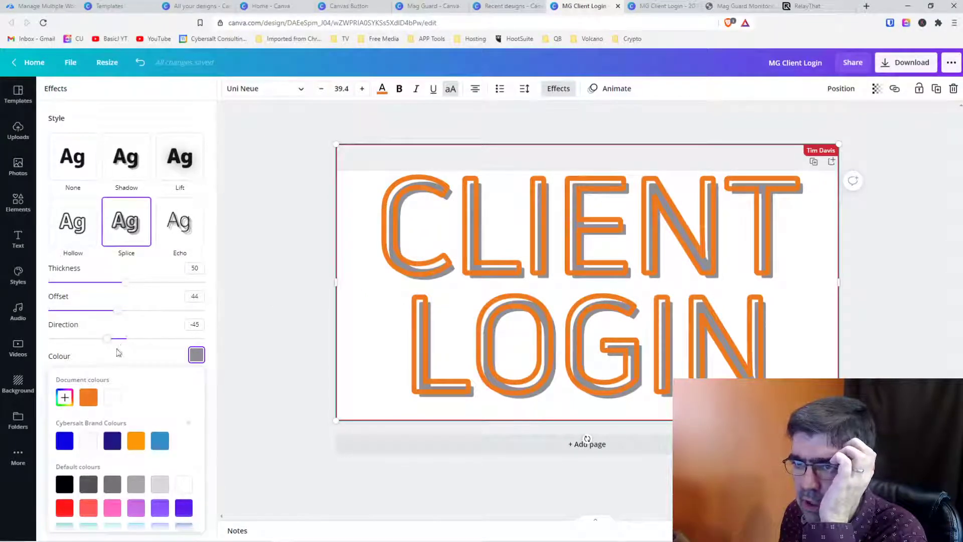
# Try the Shadow and Lift effects on the CLIENT LOGIN text and reapply the Splice effect.
pyautogui.click(125, 160)
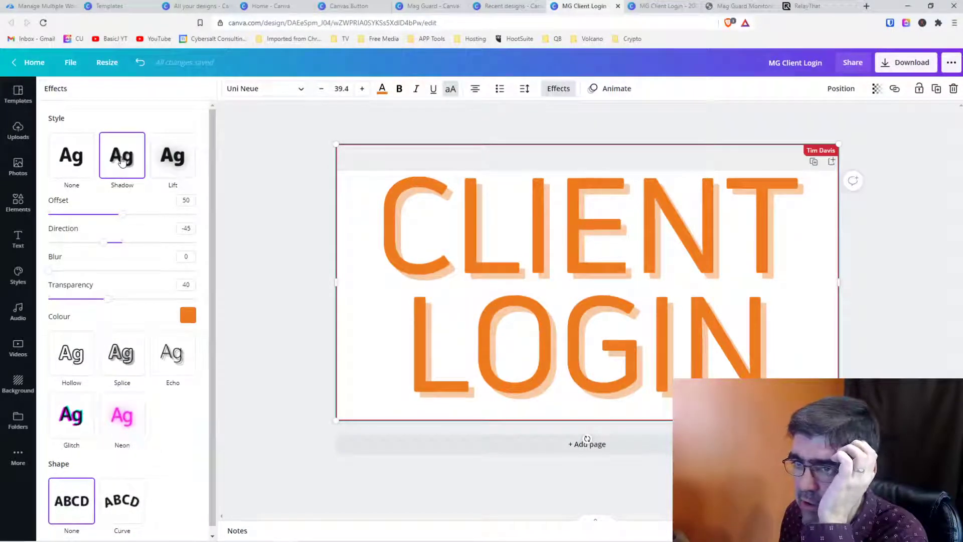
pyautogui.click(163, 169)
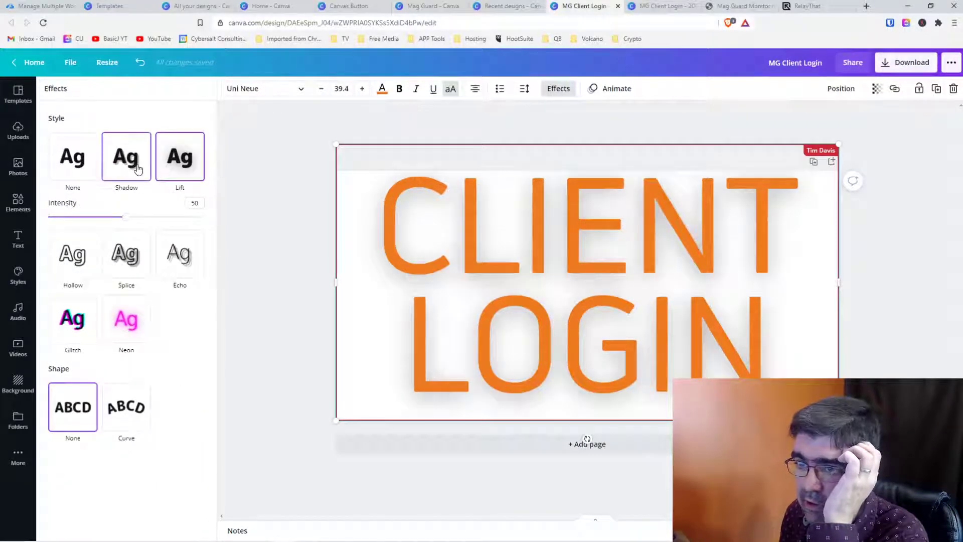
pyautogui.click(126, 255)
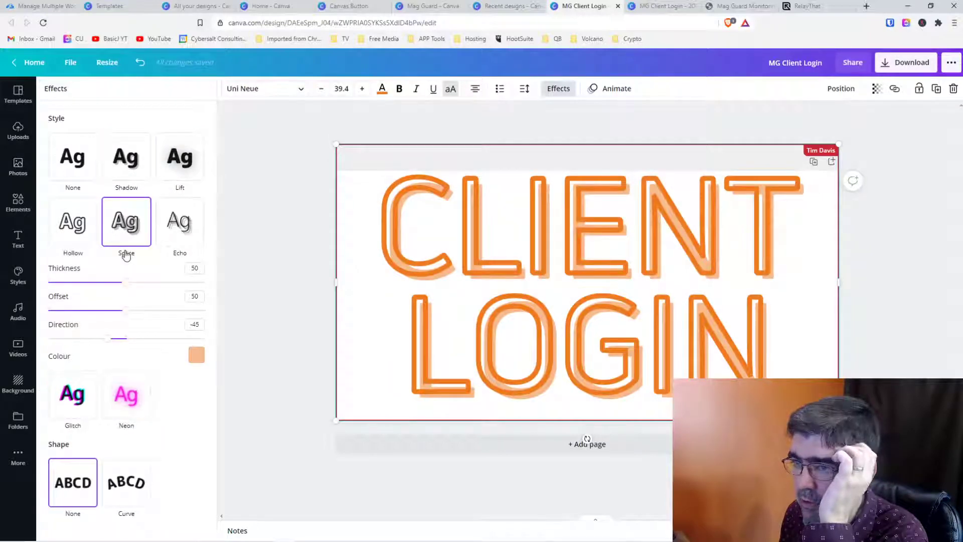
# Give the reapplied Splice effect the custom colour #8E8D95.
pyautogui.click(197, 355)
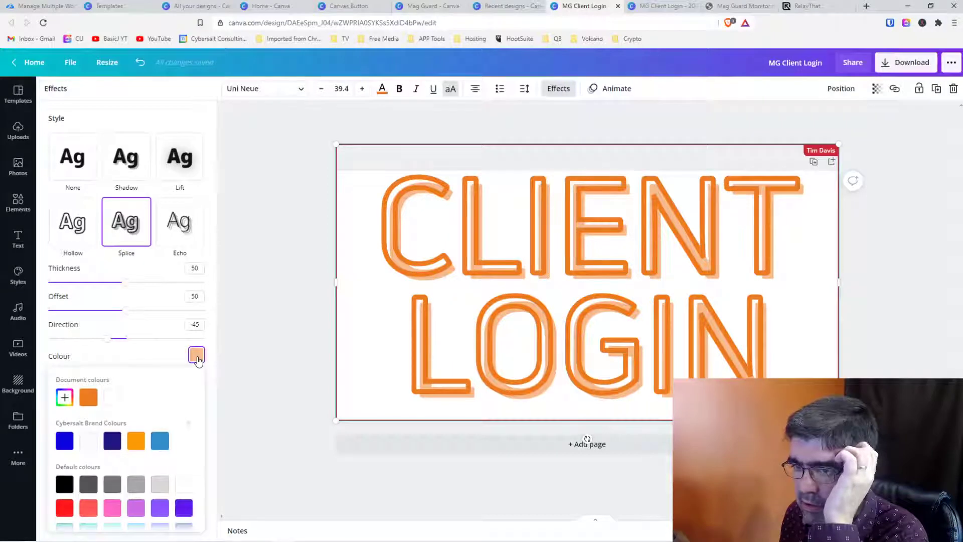
pyautogui.click(64, 399)
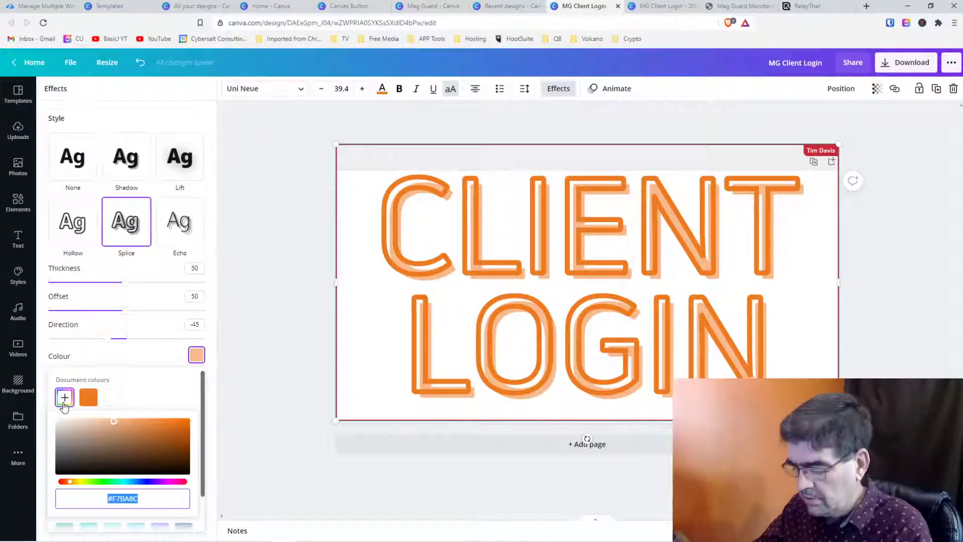
pyautogui.press('BackSpace')
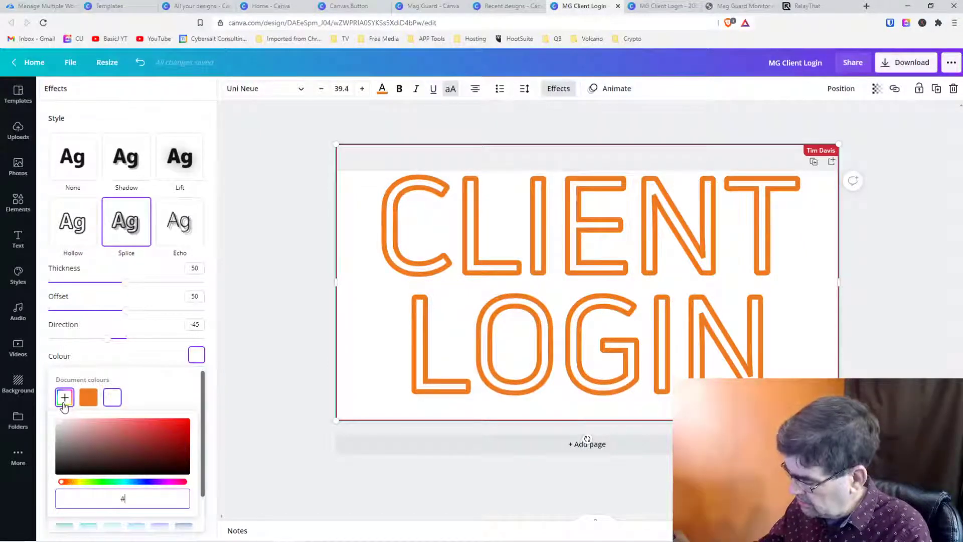
pyautogui.write('8E')
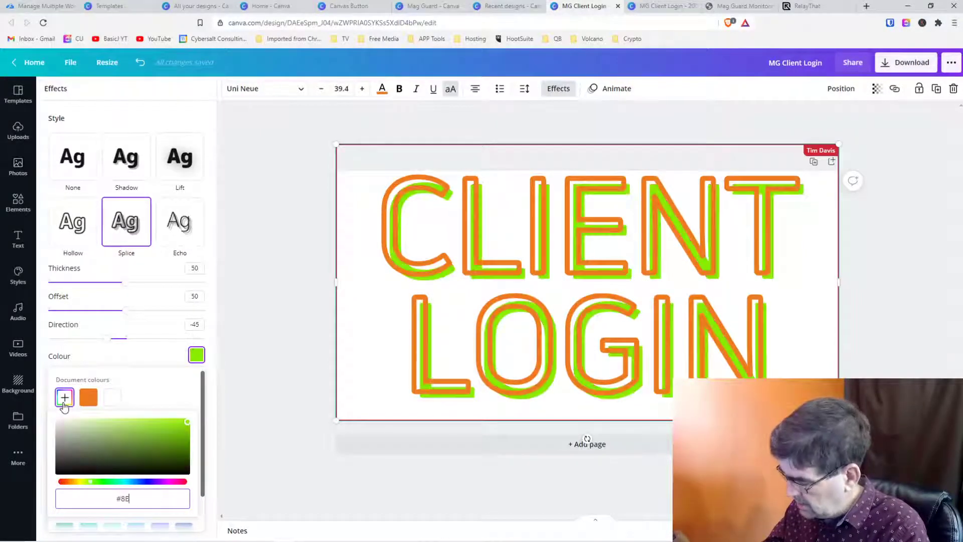
pyautogui.write('8D')
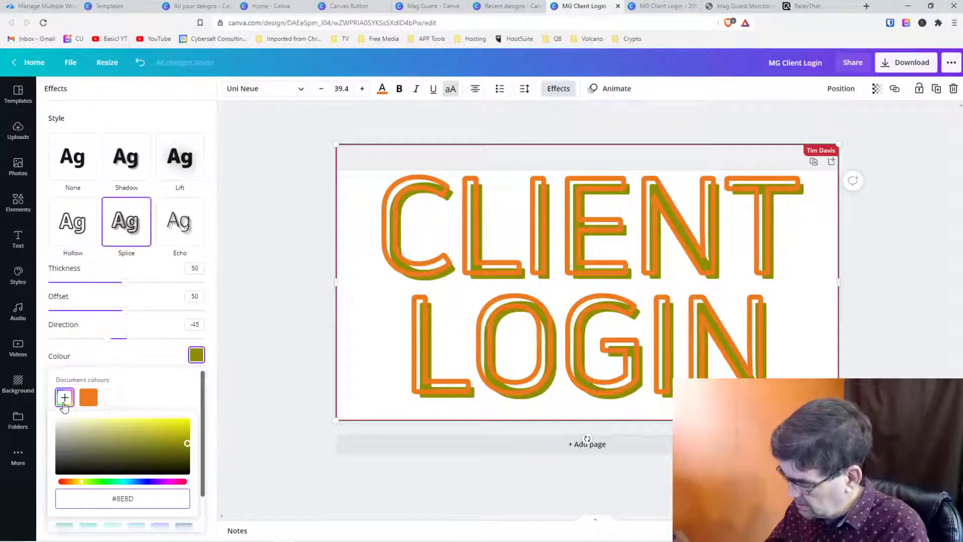
pyautogui.write('95')
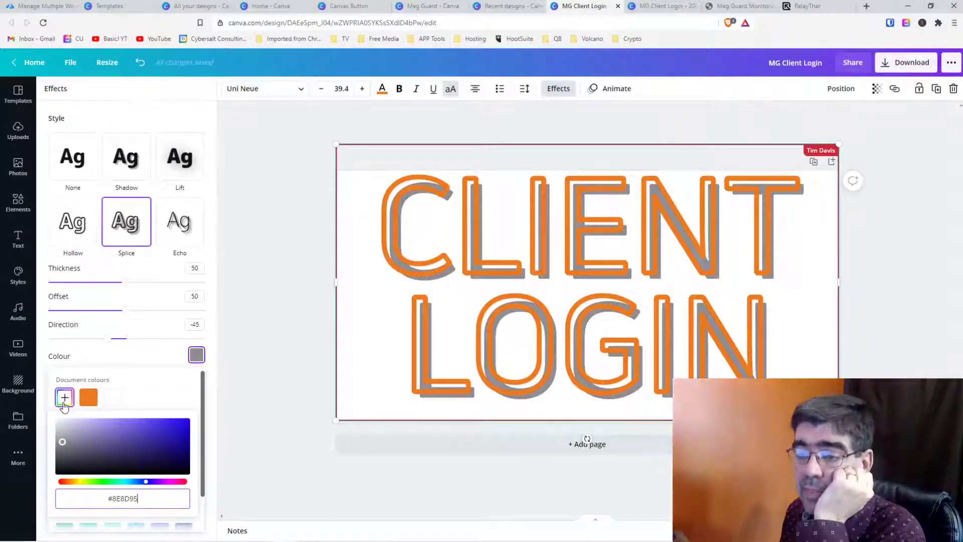
pyautogui.click(64, 403)
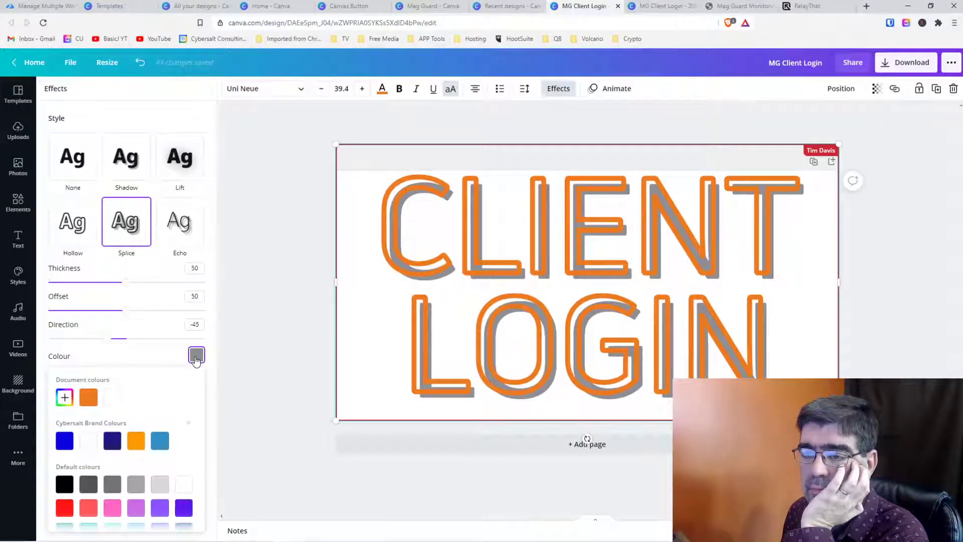
pyautogui.scroll(-1, 132, 401)
pyautogui.scroll(1, 132, 402)
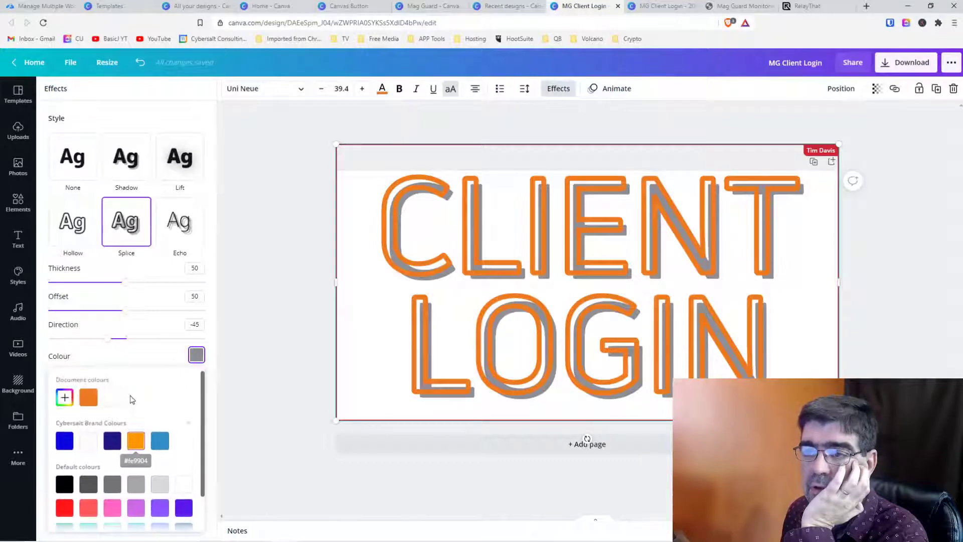
# Set the Splice effect's direction to 0, offset to 0 and thickness to 39.
pyautogui.moveTo(109, 340); pyautogui.dragTo(127, 349)
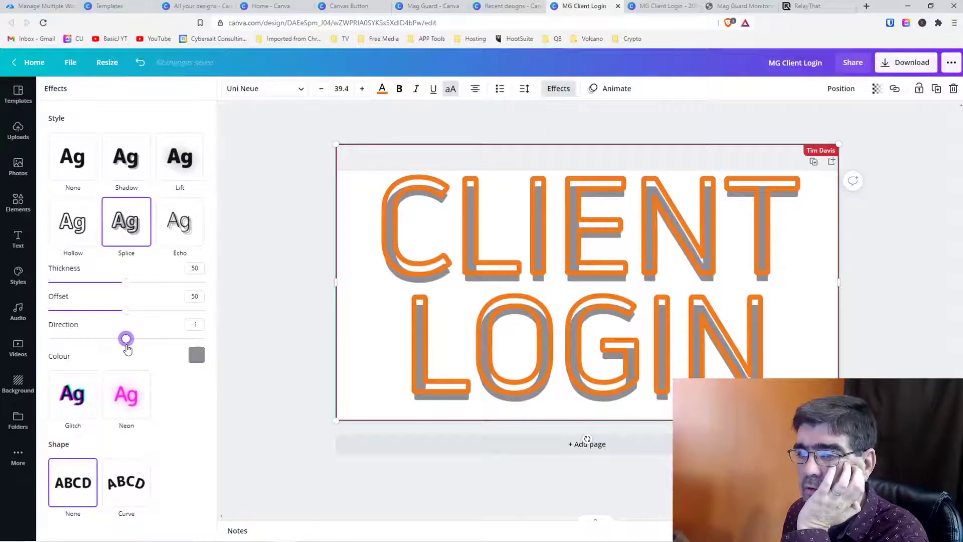
pyautogui.moveTo(125, 311); pyautogui.dragTo(11, 312)
pyautogui.moveTo(125, 284)
pyautogui.mouseDown()
pyautogui.moveTo(54, 284)
pyautogui.moveTo(168, 282)
pyautogui.moveTo(109, 281)
pyautogui.mouseUp()
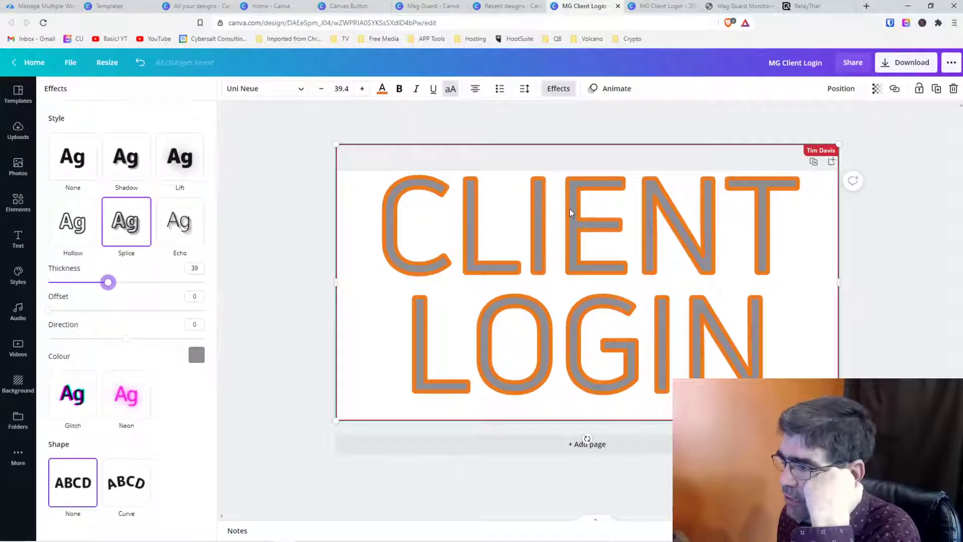
# Change the text colour of CLIENT LOGIN, which forms the letter outlines, to #000000.
pyautogui.hotkey('ctrl', '-')
pyautogui.hotkey('ctrl', '-')
pyautogui.hotkey('ctrl', '-')
pyautogui.hotkey('ctrl', '-')
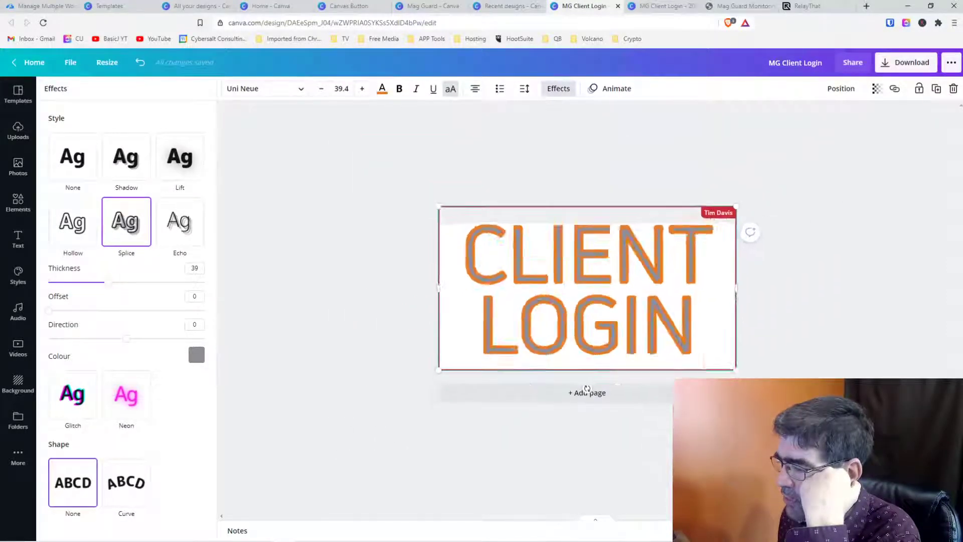
pyautogui.hotkey('ctrl', '+')
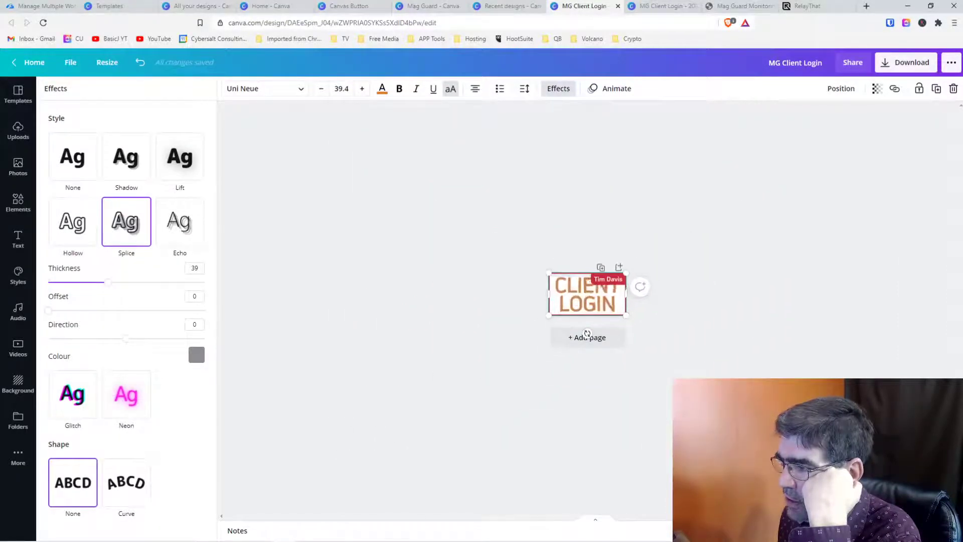
pyautogui.hotkey('ctrl', '+')
pyautogui.hotkey('ctrl', '-')
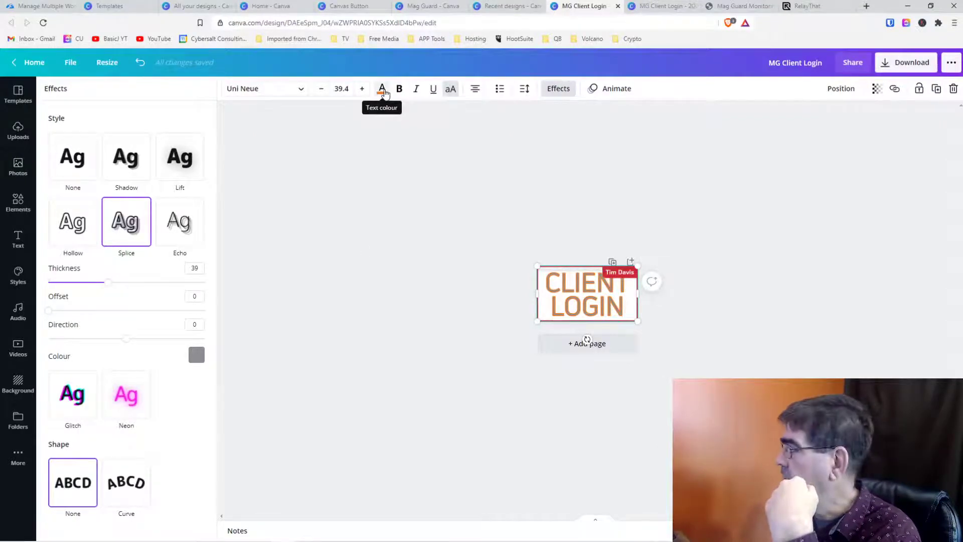
pyautogui.click(382, 91)
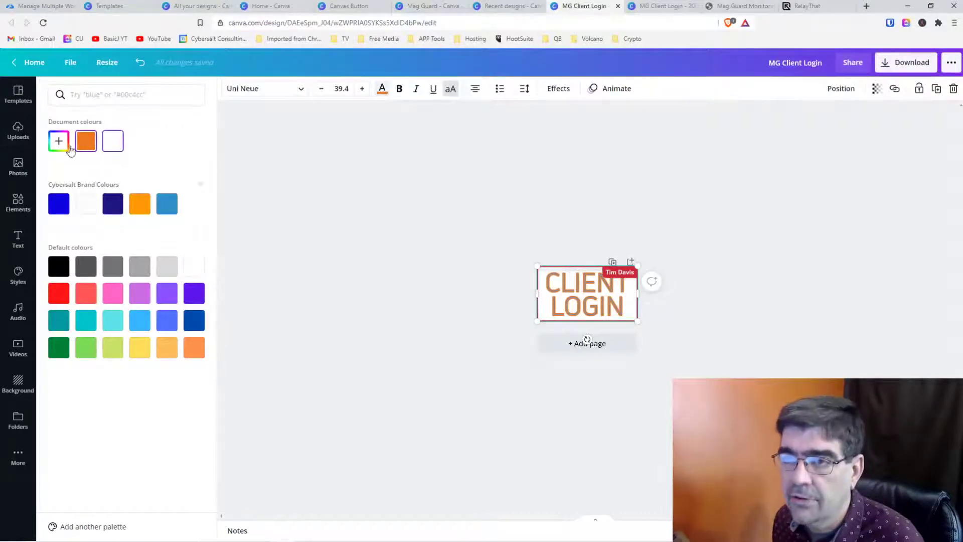
pyautogui.click(59, 145)
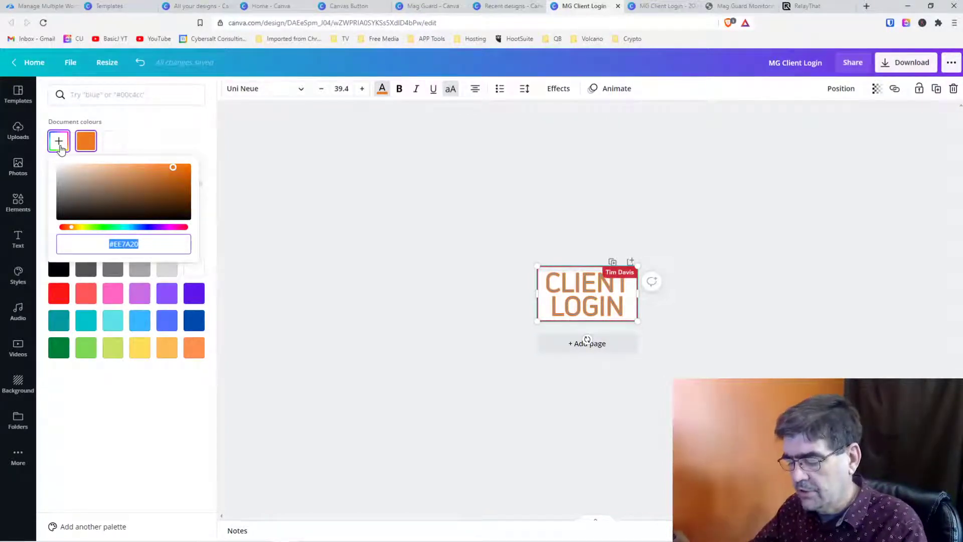
pyautogui.write('#000000')
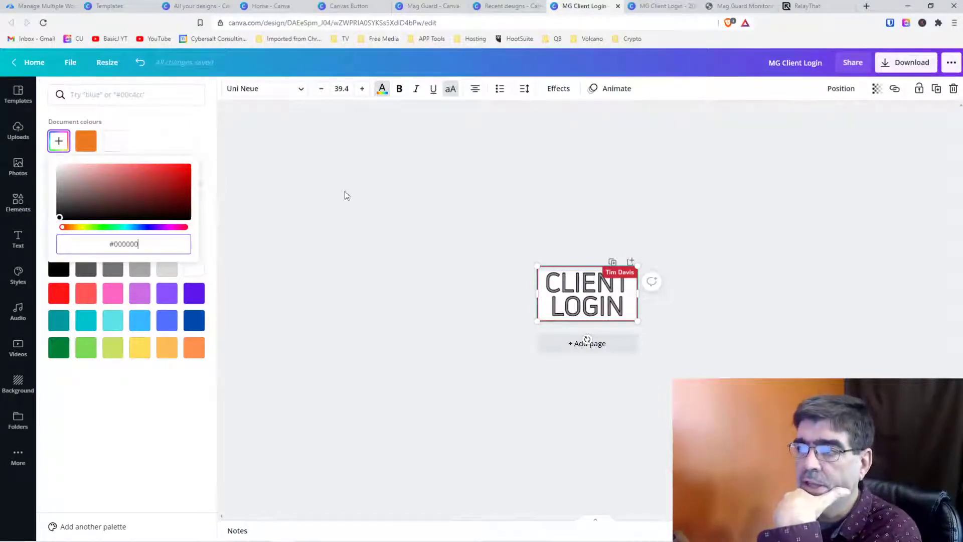
# Set the Splice effect colour that fills the CLIENT LOGIN letters to #EE7A20.
pyautogui.click(547, 89)
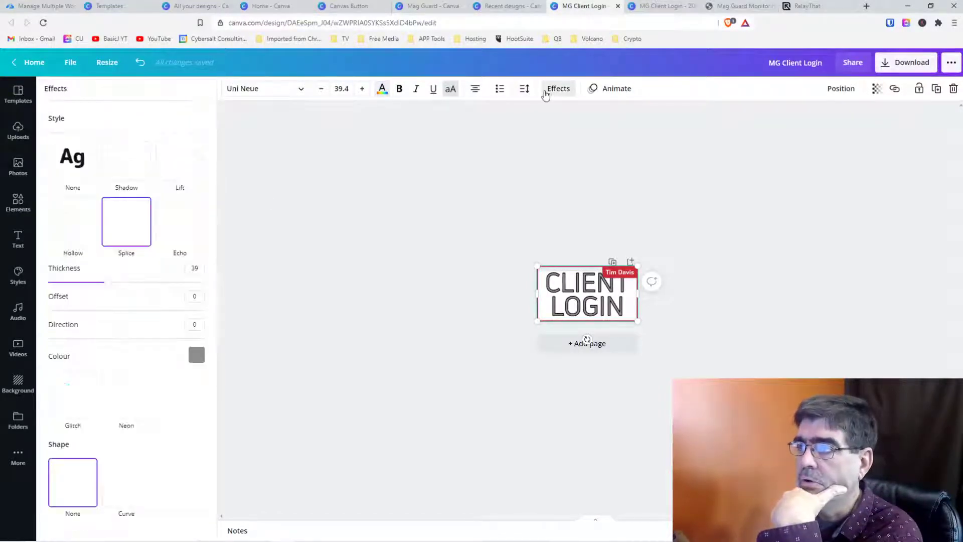
pyautogui.click(196, 355)
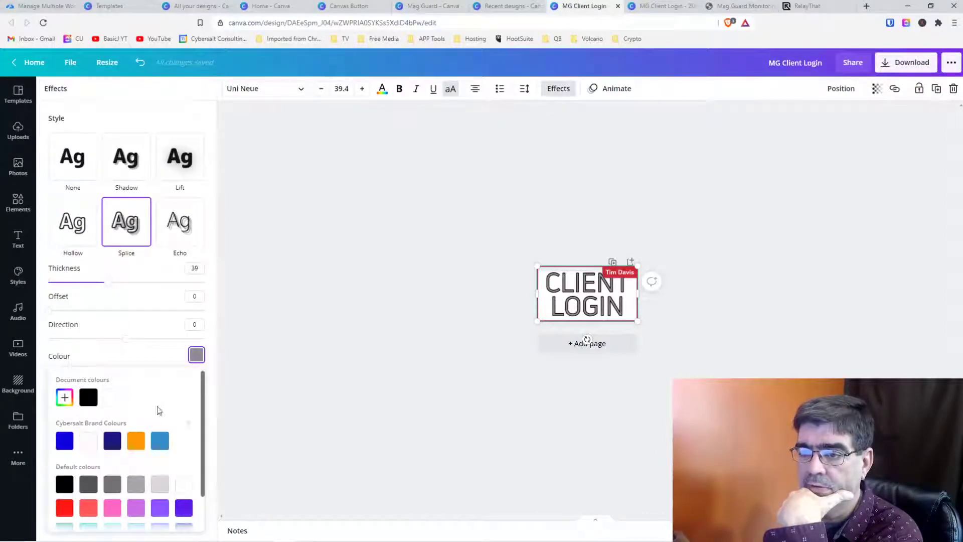
pyautogui.scroll(-1, 159, 410)
pyautogui.scroll(1, 159, 410)
pyautogui.scroll(-1, 159, 410)
pyautogui.scroll(1, 158, 410)
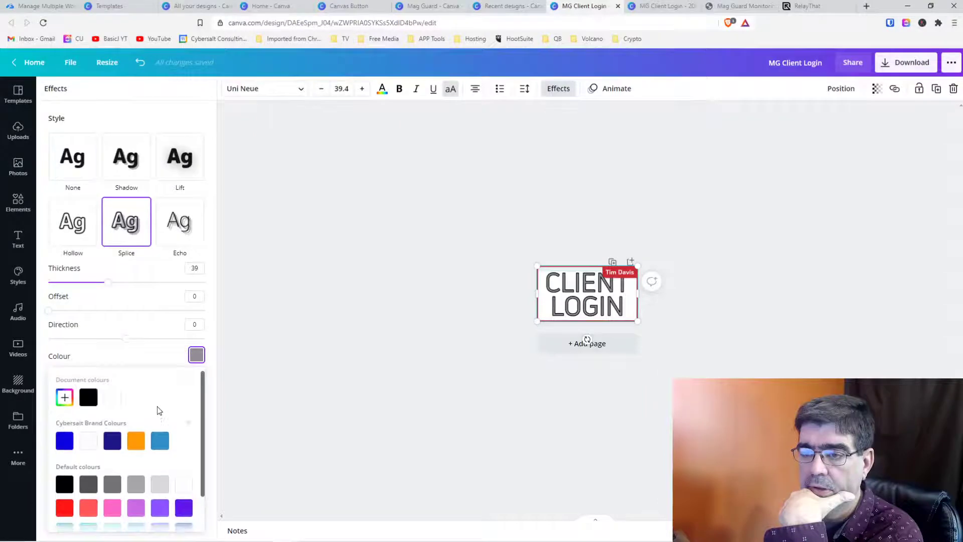
pyautogui.click(63, 399)
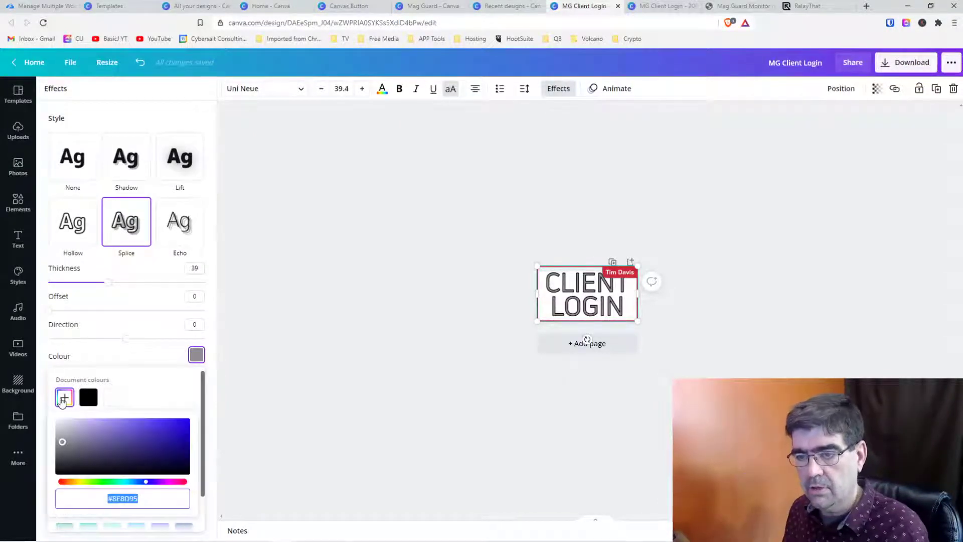
pyautogui.moveTo(111, 498); pyautogui.dragTo(188, 502)
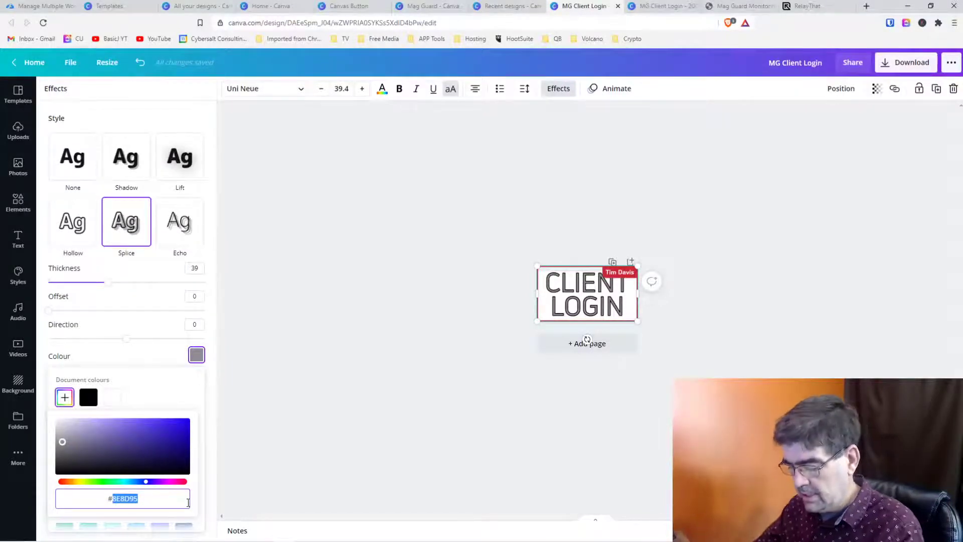
pyautogui.write('EE7A')
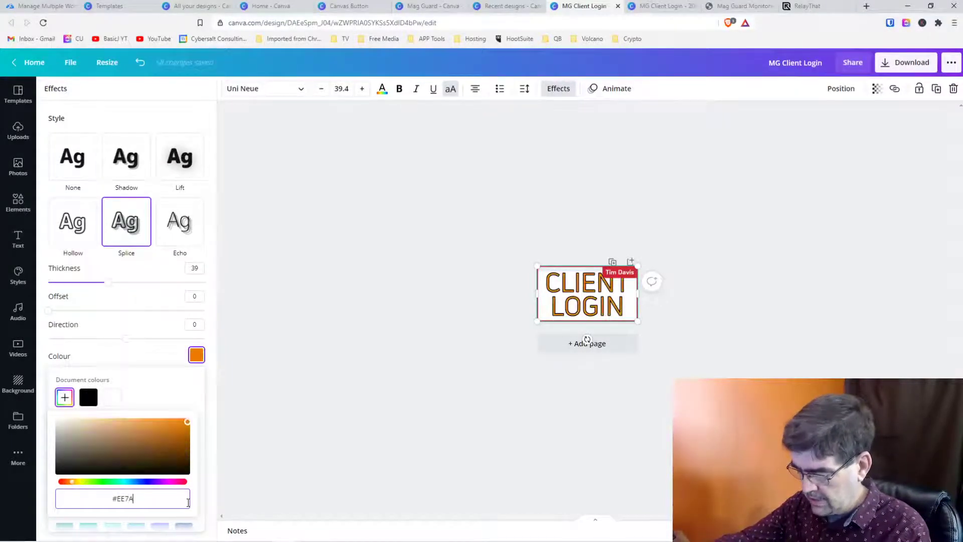
pyautogui.write('20')
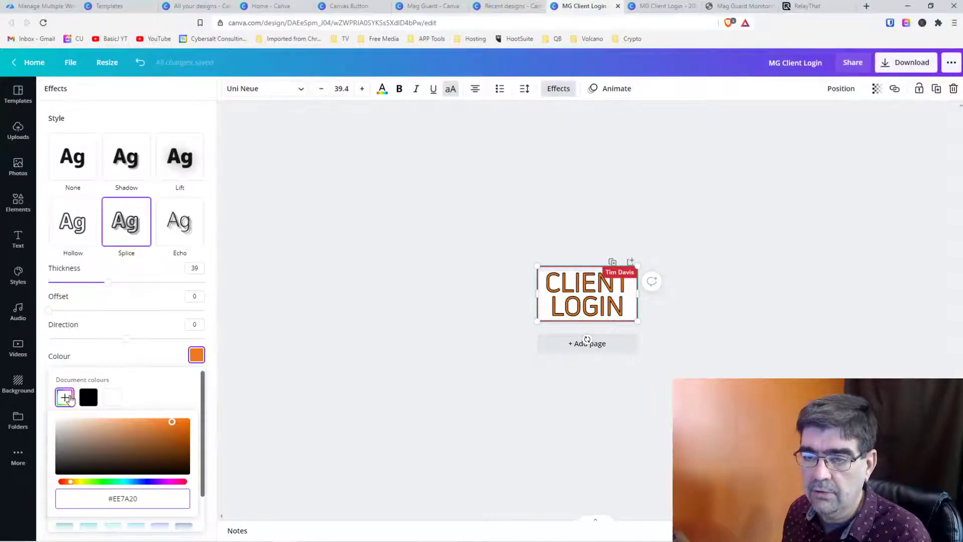
pyautogui.click(204, 410)
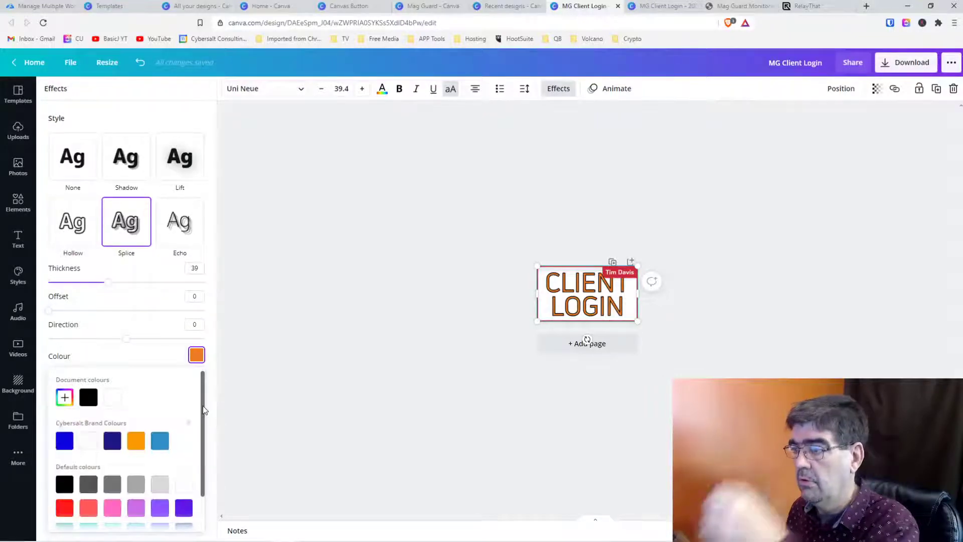
pyautogui.scroll(-2, 159, 404)
pyautogui.scroll(2, 156, 406)
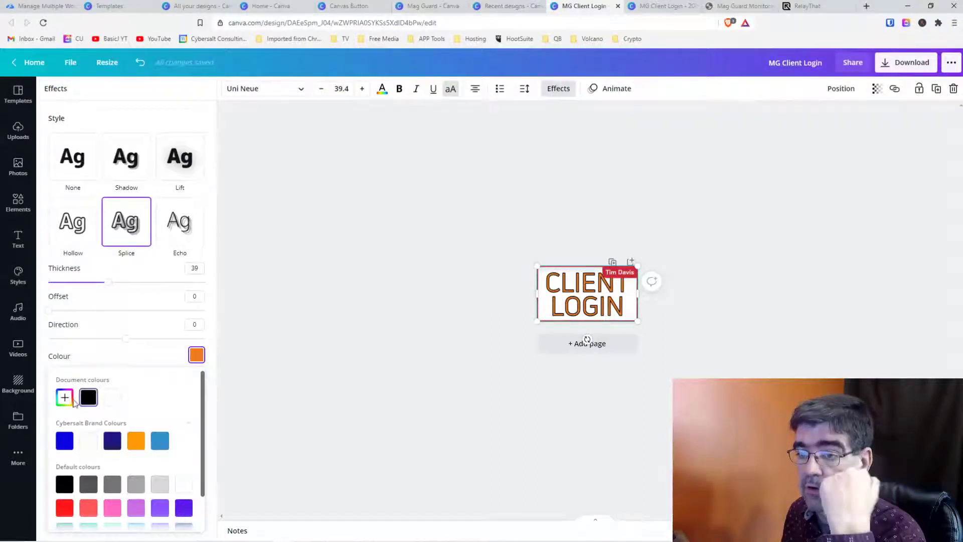
# Examine the orange CLIENT LOGIN lettering with its black outline both enlarged and at small size.
pyautogui.press('Escape')
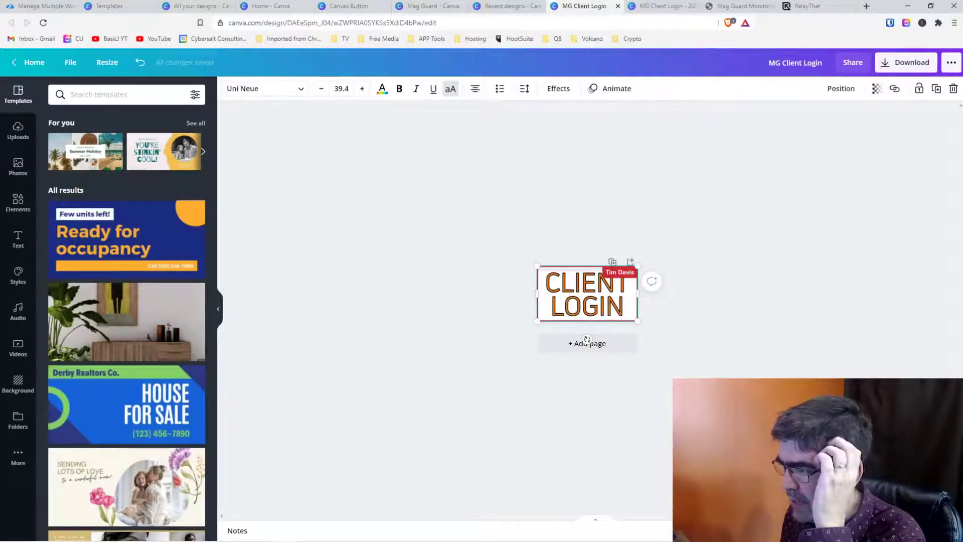
pyautogui.scroll(5, 588, 293)
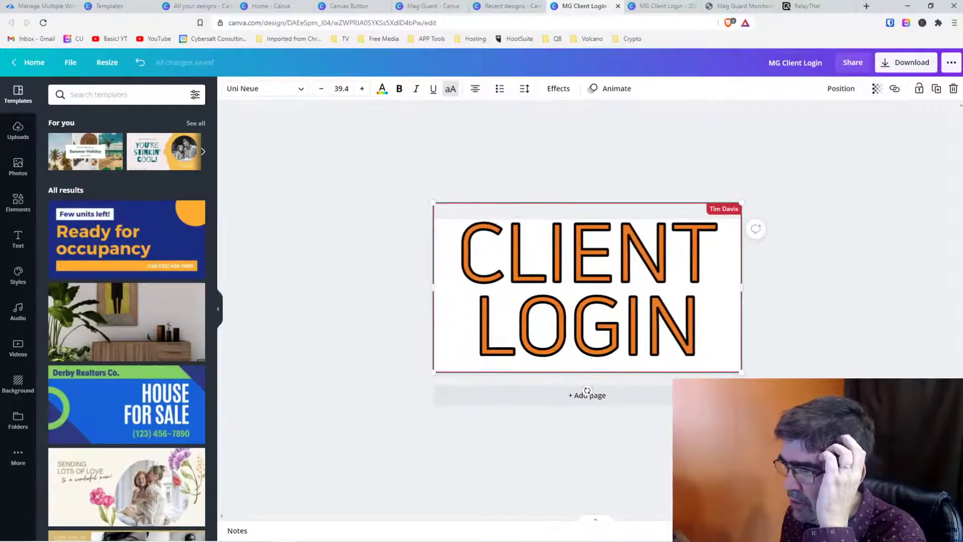
pyautogui.scroll(-6, 587, 294)
pyautogui.scroll(3, 587, 332)
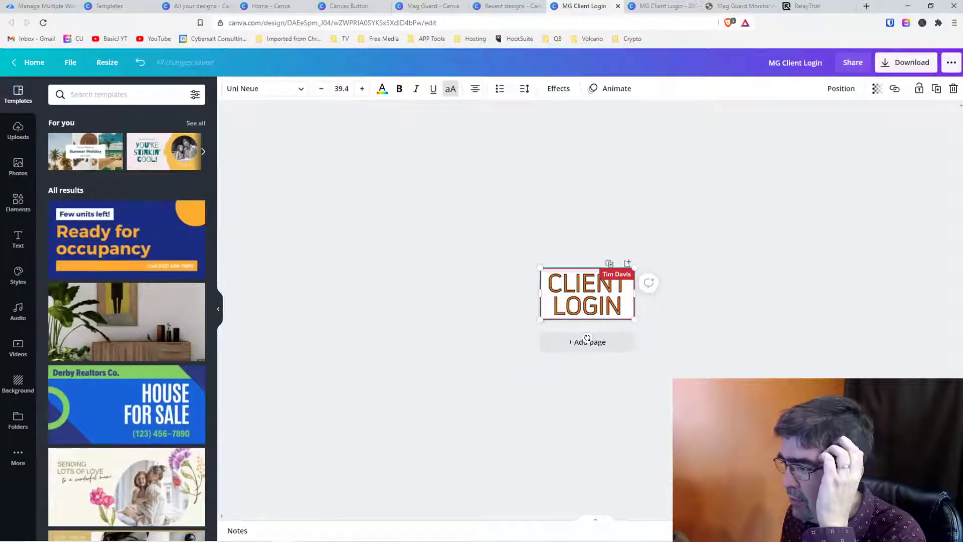
pyautogui.scroll(1, 587, 338)
pyautogui.scroll(-1, 587, 339)
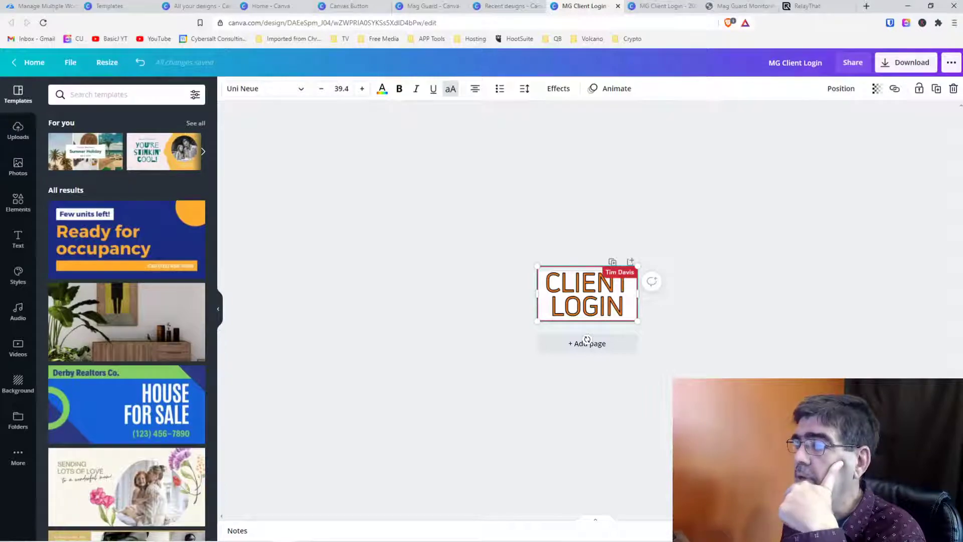
# View the CLIENT LOGIN button on the Mag Guard Monitoring website, then recheck the design's lettering at small size.
pyautogui.click(769, 11)
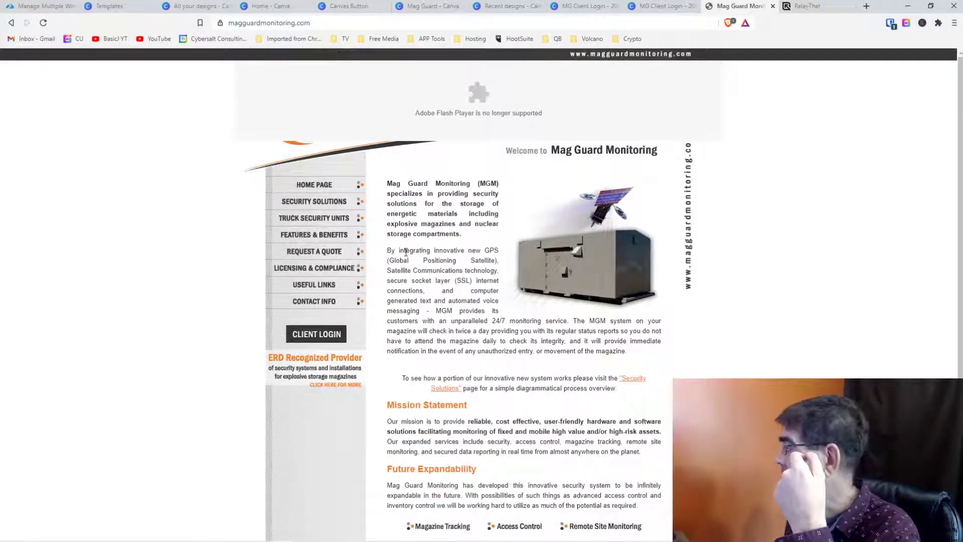
pyautogui.click(808, 10)
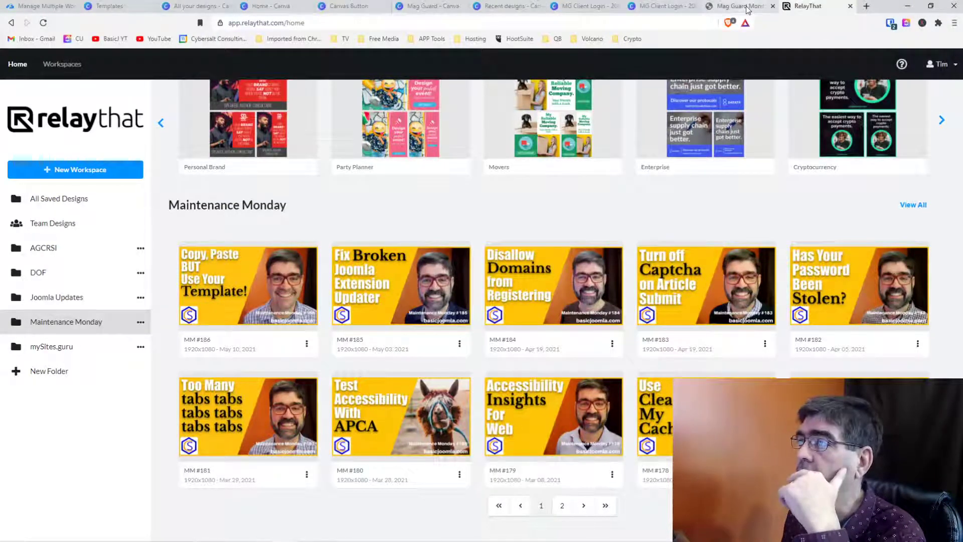
pyautogui.click(663, 6)
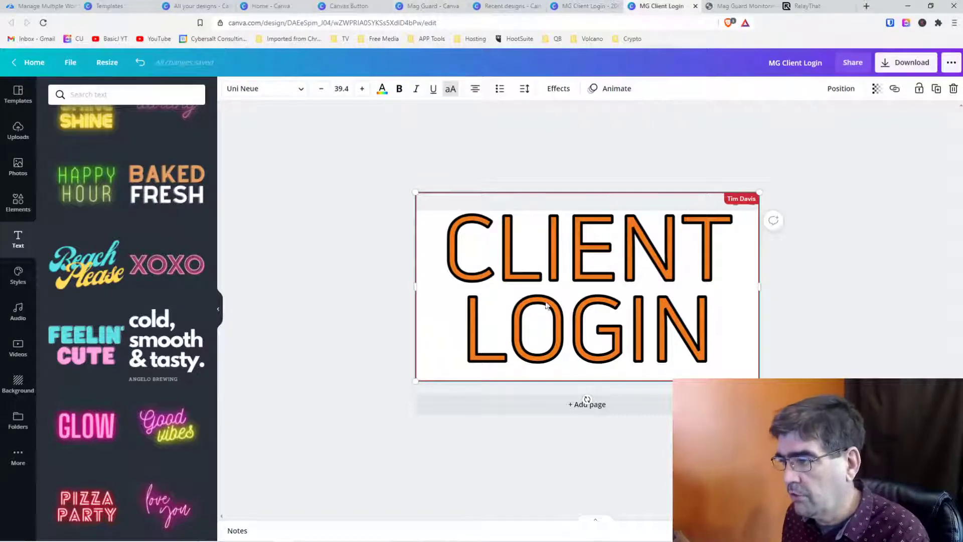
pyautogui.scroll(-5, 586, 291)
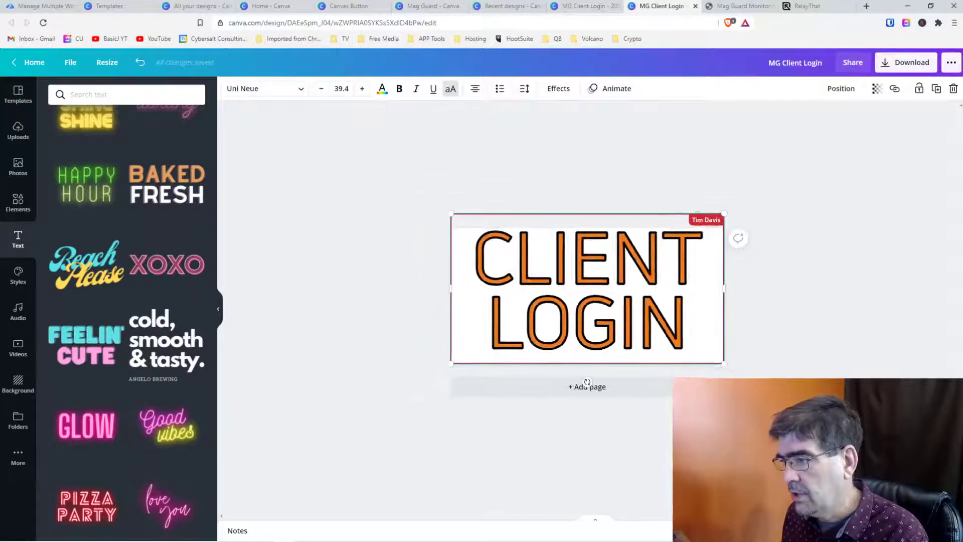
pyautogui.scroll(2, 587, 336)
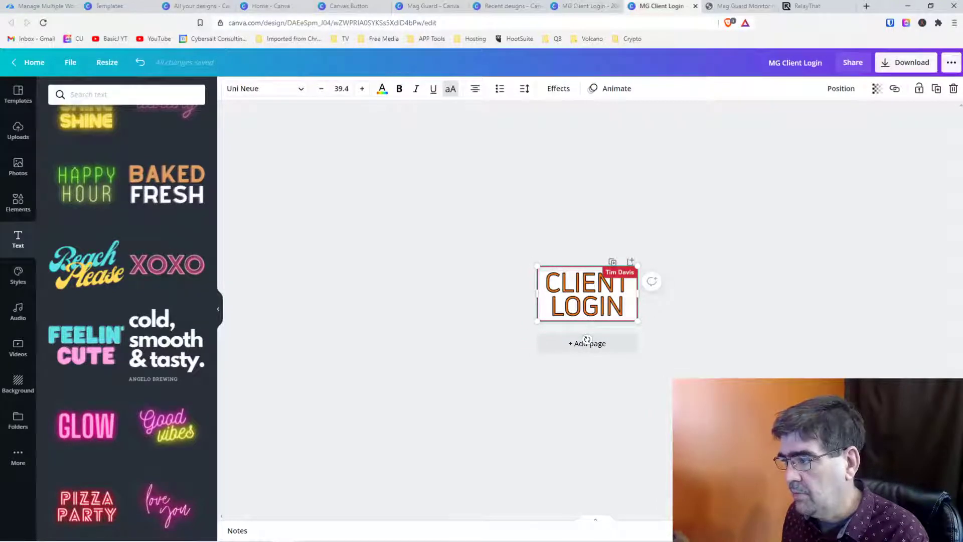
pyautogui.scroll(2, 588, 339)
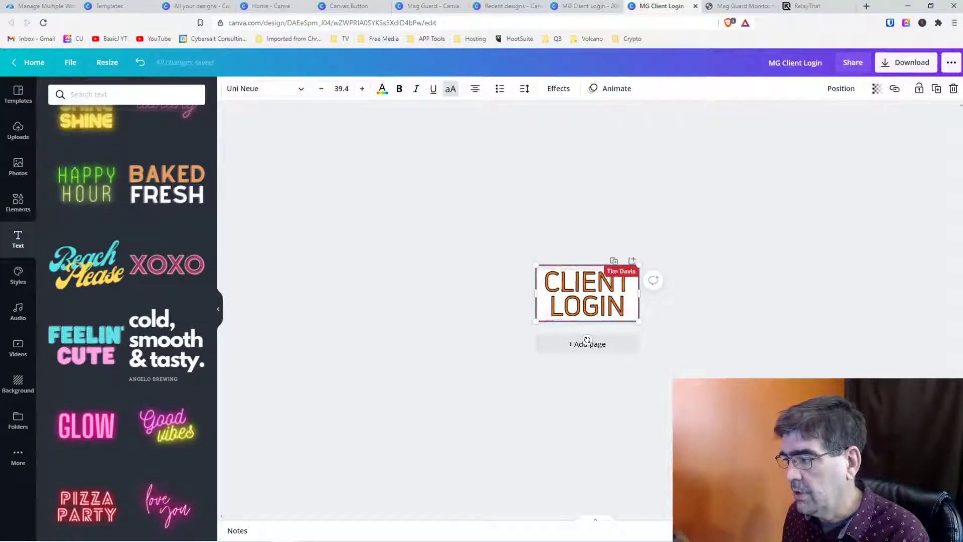
pyautogui.scroll(-1, 587, 339)
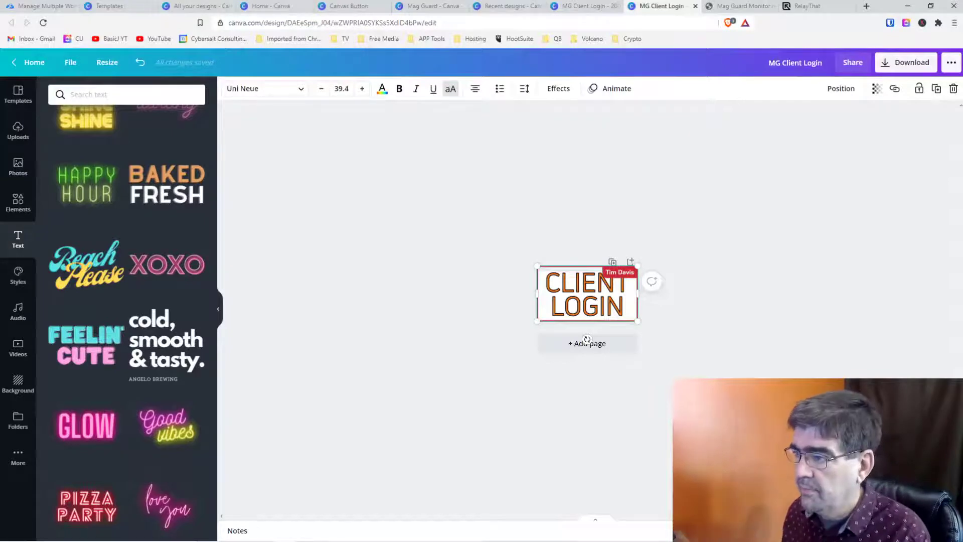
# Change the font of the whole CLIENT LOGIN text to Barlow Black.
pyautogui.scroll(5, 737, 366)
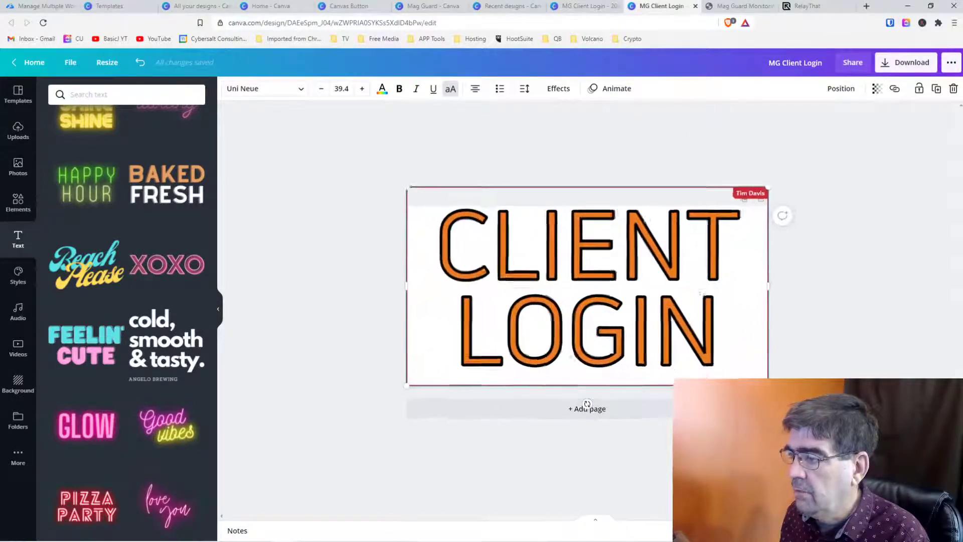
pyautogui.doubleClick(730, 348)
pyautogui.moveTo(730, 348); pyautogui.dragTo(422, 242)
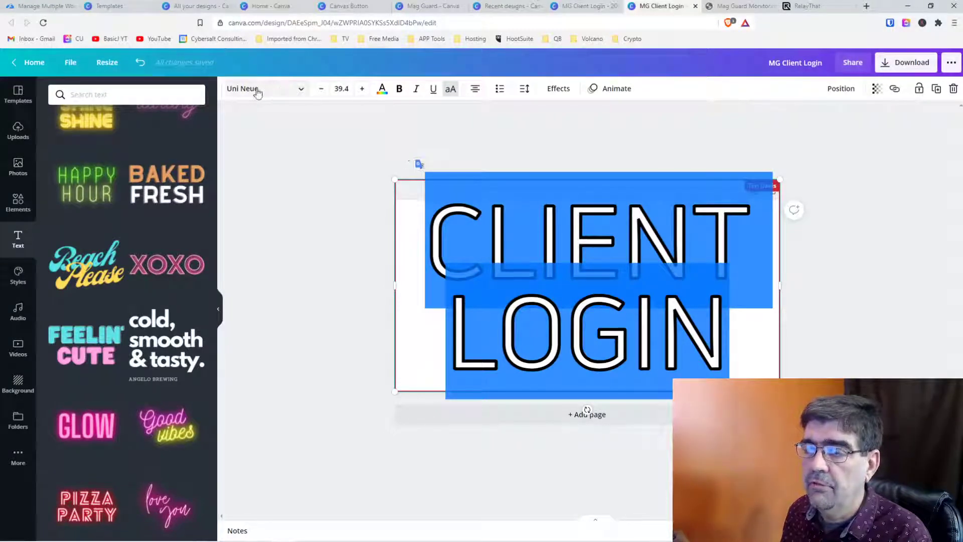
pyautogui.click(302, 90)
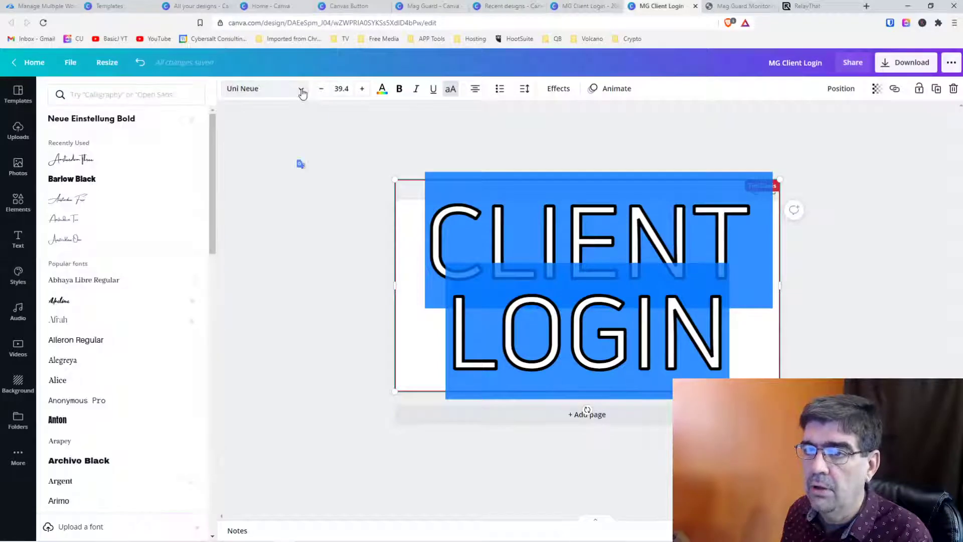
pyautogui.click(95, 179)
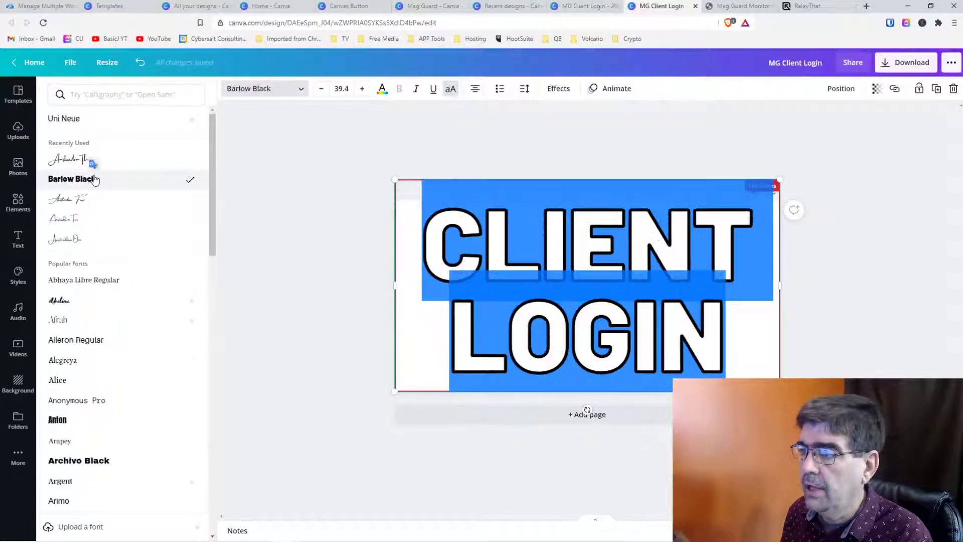
pyautogui.click(457, 465)
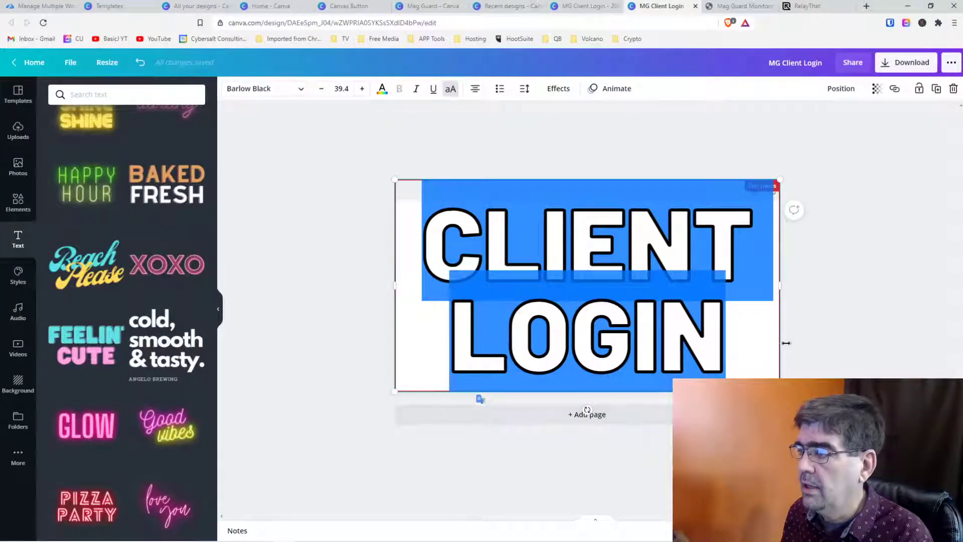
pyautogui.click(766, 343)
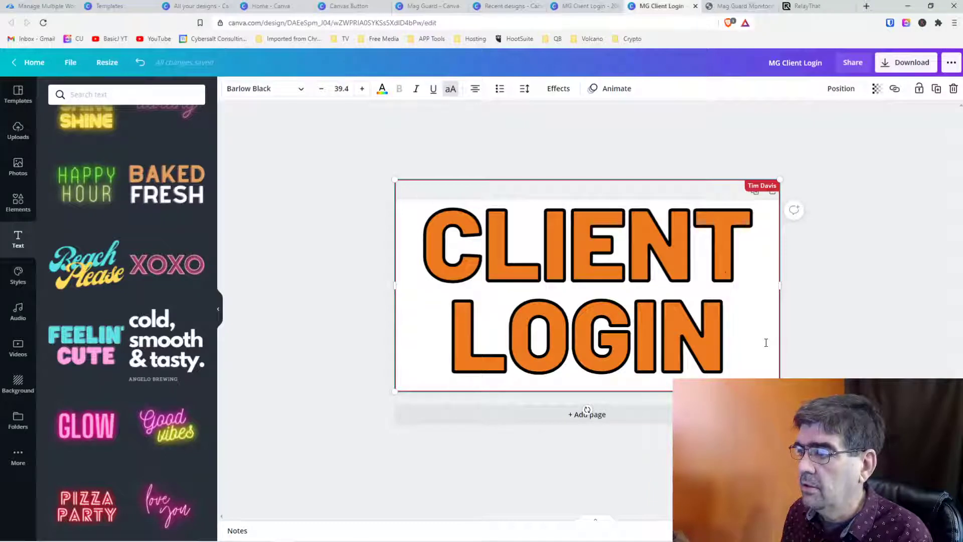
# Set the font of the whole CLIENT LOGIN text to Chloe.
pyautogui.moveTo(766, 342); pyautogui.dragTo(447, 251)
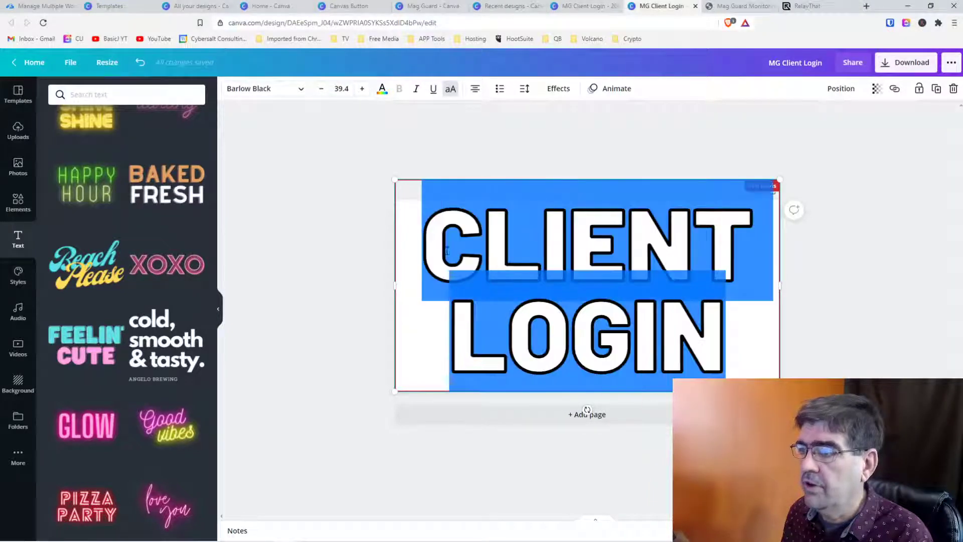
pyautogui.click(299, 89)
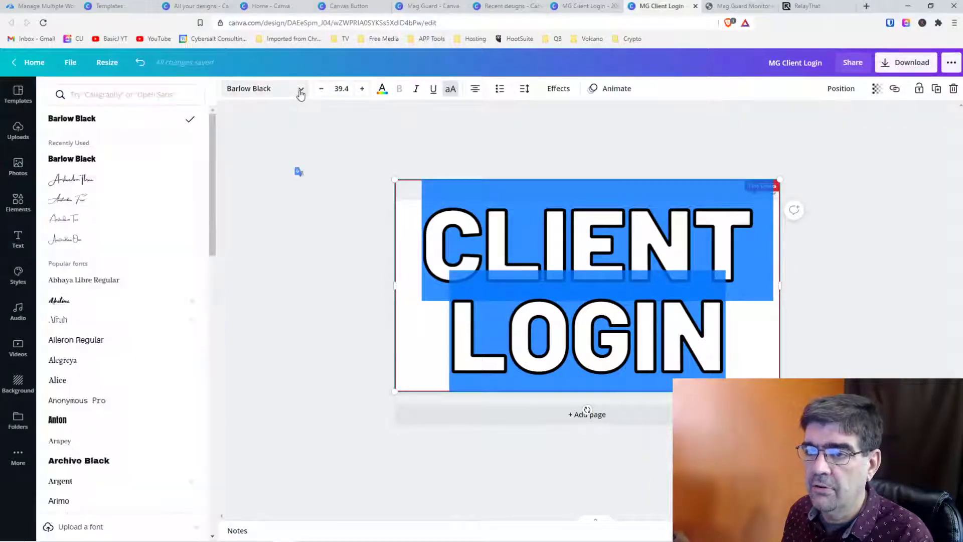
pyautogui.scroll(-6, 119, 291)
pyautogui.click(74, 483)
pyautogui.press('Escape')
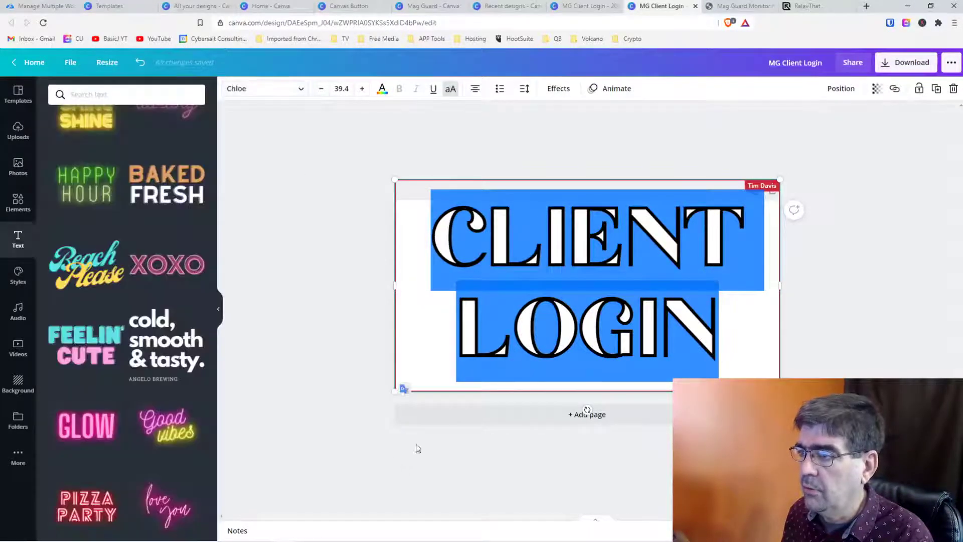
pyautogui.click(742, 364)
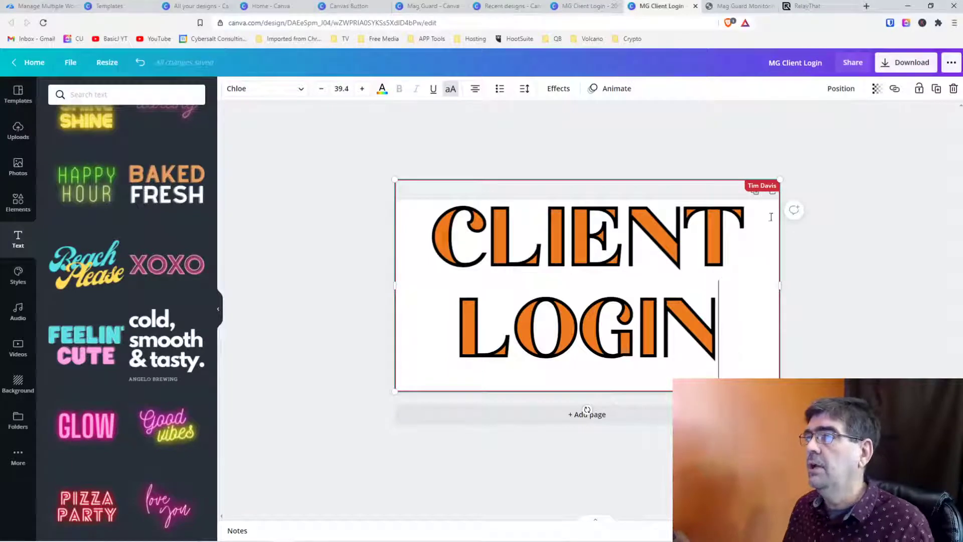
# Check the CLIENT LOGIN lettering at small size against the lettering in the MagGuard_jpeg.jpg logo.
pyautogui.click(584, 6)
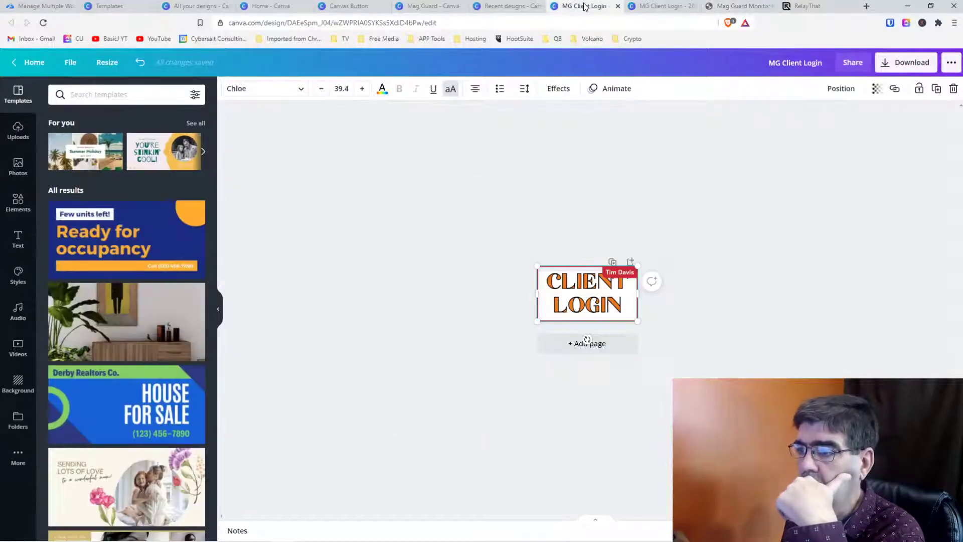
pyautogui.click(517, 7)
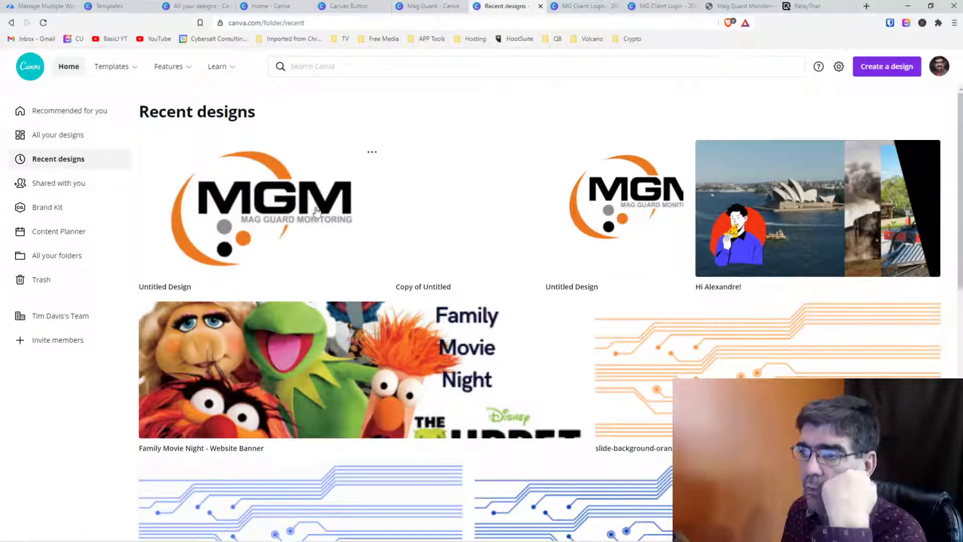
pyautogui.click(429, 9)
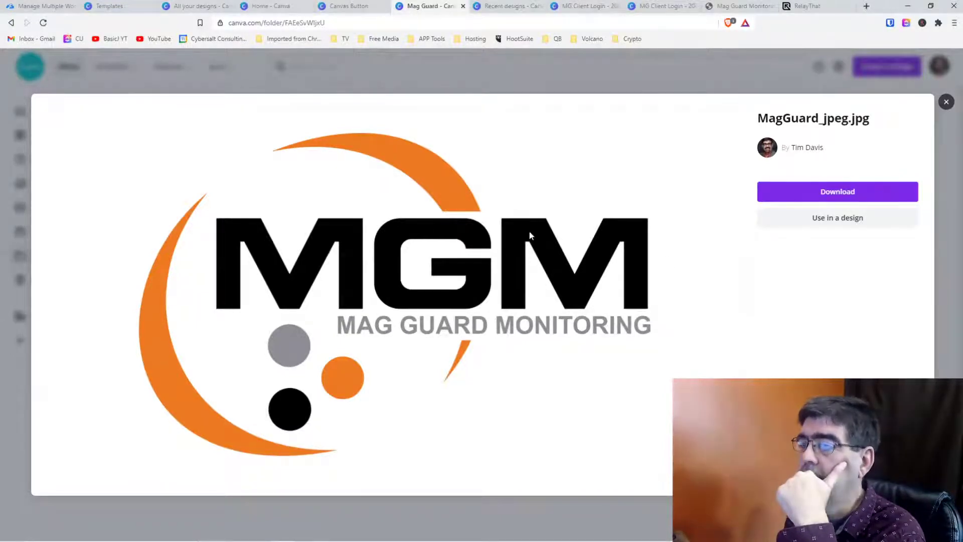
# Search the web for "what the font" in a new browser tab and open the MyFonts WhatTheFont page.
pyautogui.click(867, 6)
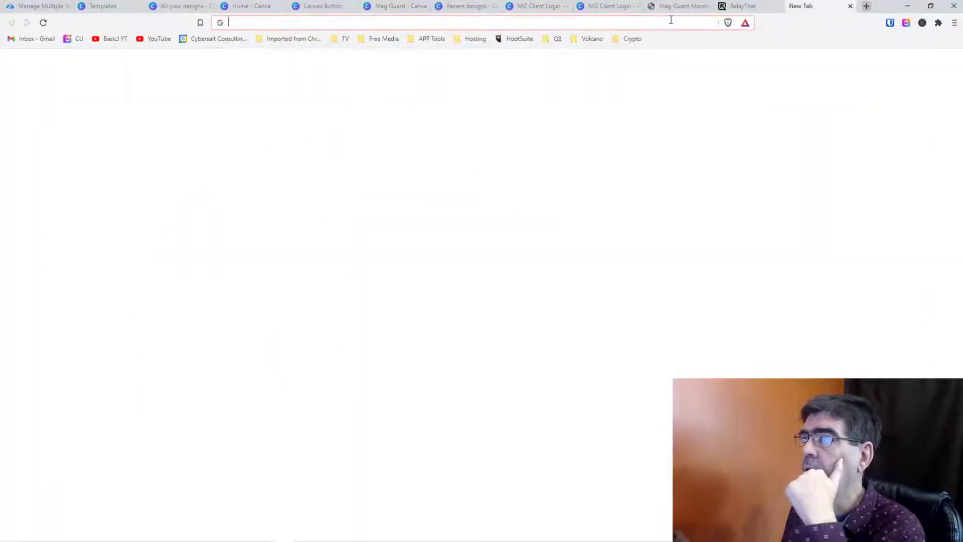
pyautogui.click(672, 20)
pyautogui.write('what the font')
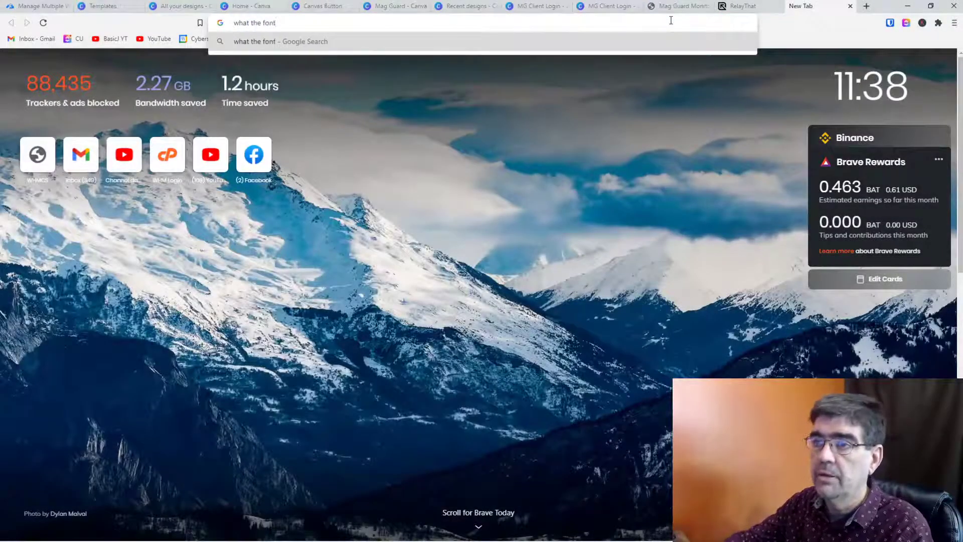
pyautogui.press('Return')
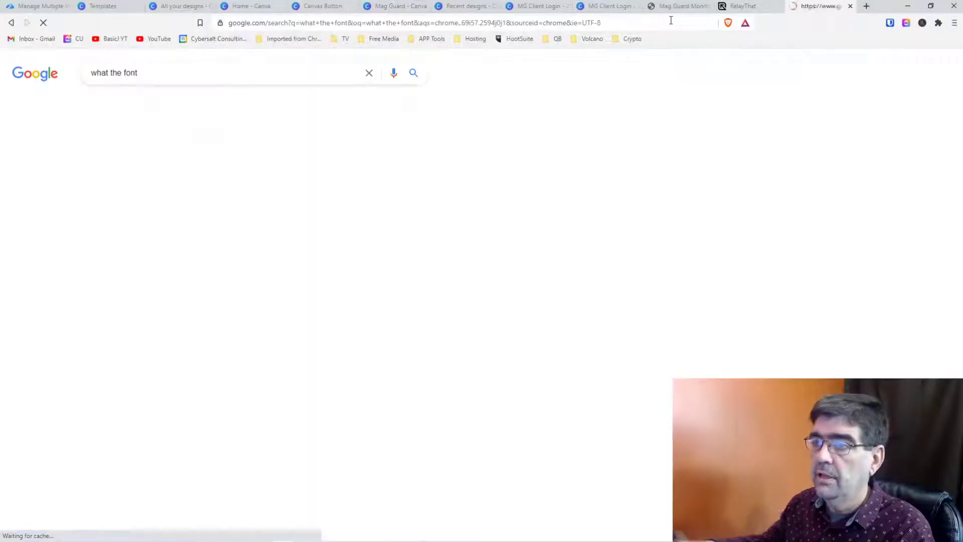
pyautogui.click(132, 159)
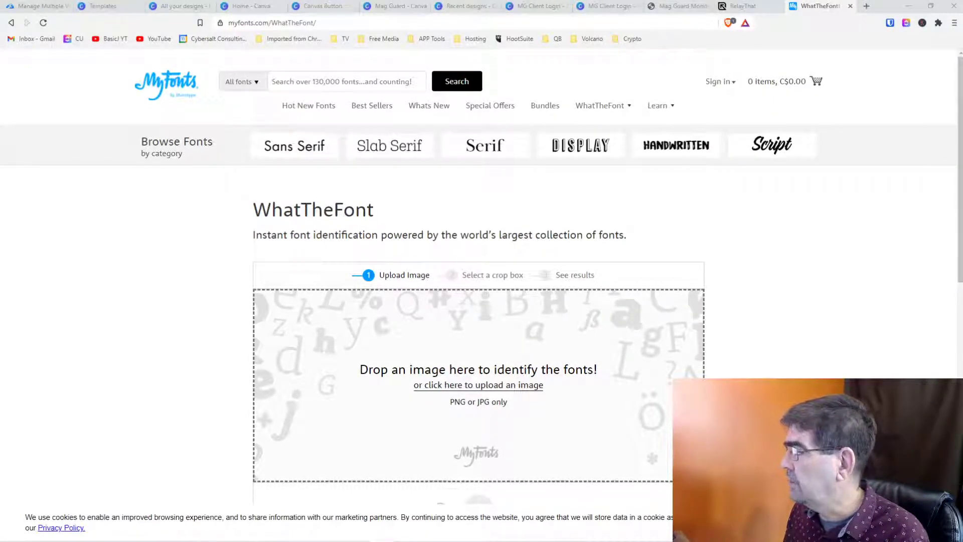
# Upload the MGM logo image to WhatTheFont and identify the font of the word GUARD.
pyautogui.moveTo(960, 190); pyautogui.dragTo(475, 379)
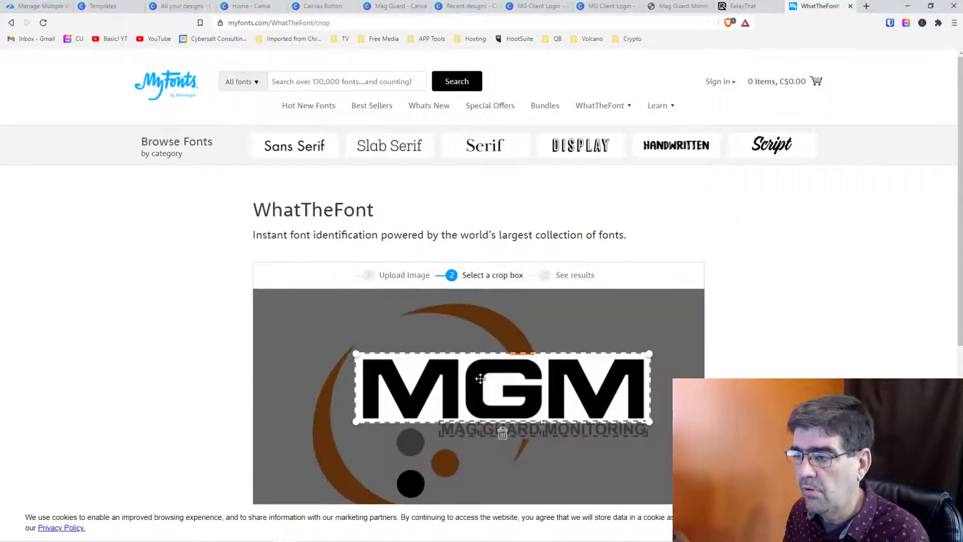
pyautogui.scroll(-3, 707, 329)
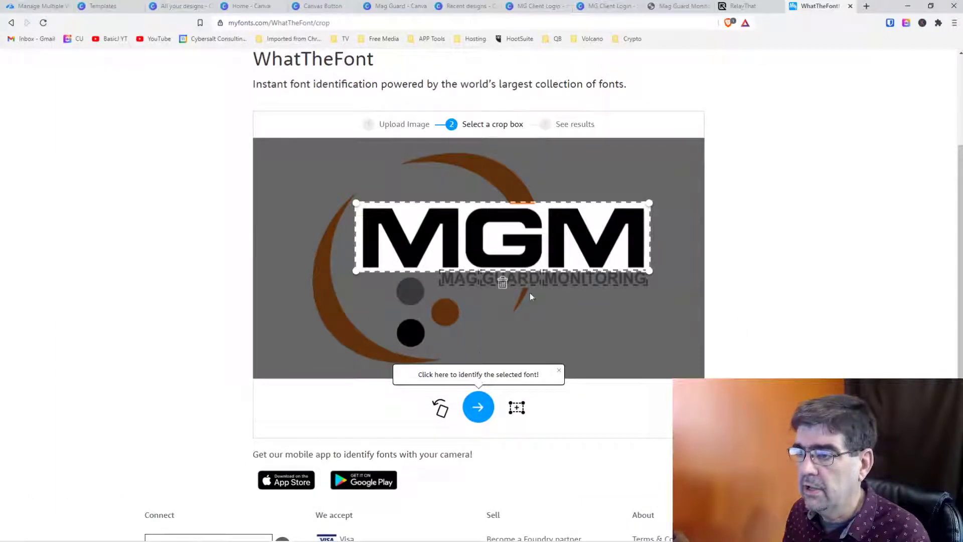
pyautogui.click(534, 279)
pyautogui.click(479, 407)
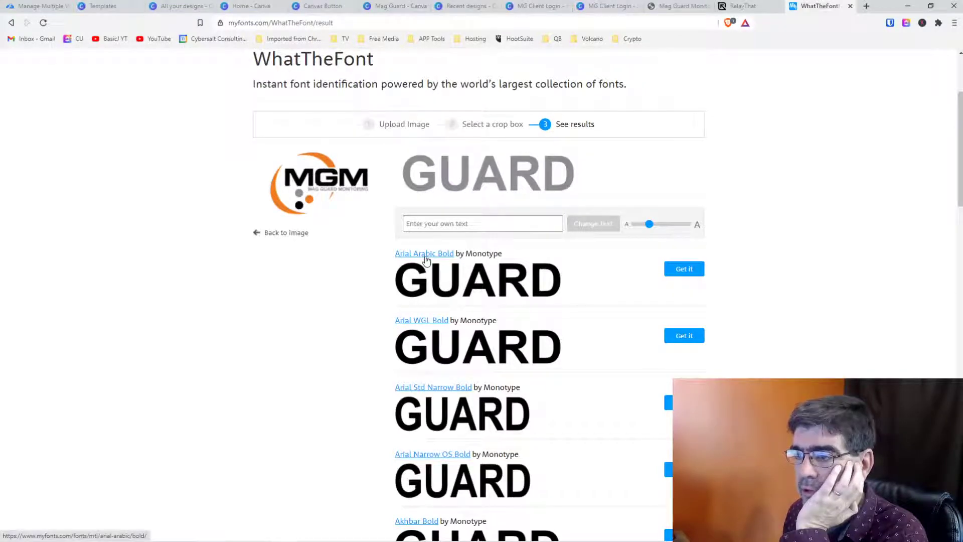
# Look through the suggested fonts and compare them with the logo's GUARD lettering.
pyautogui.scroll(-5, 446, 351)
pyautogui.scroll(-4, 448, 343)
pyautogui.scroll(-4, 448, 342)
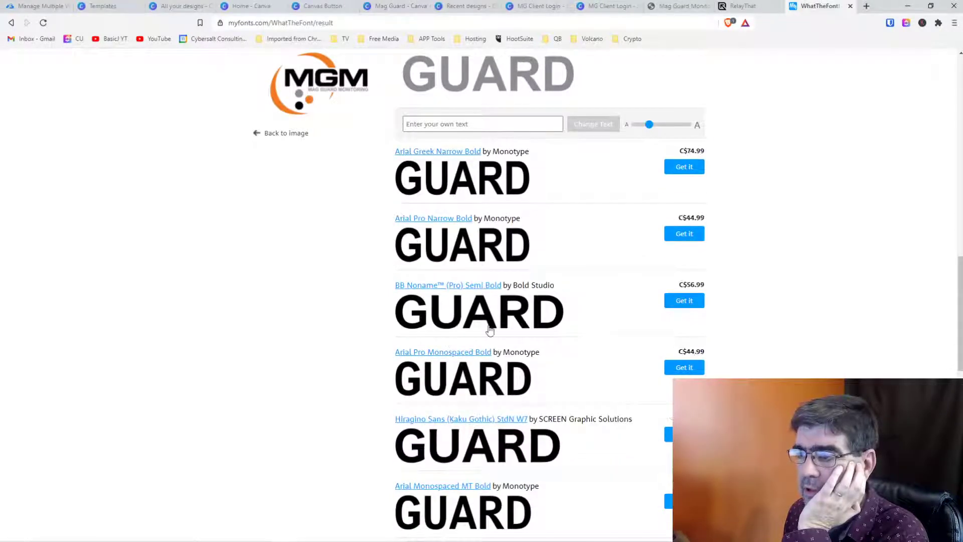
pyautogui.scroll(10, 471, 329)
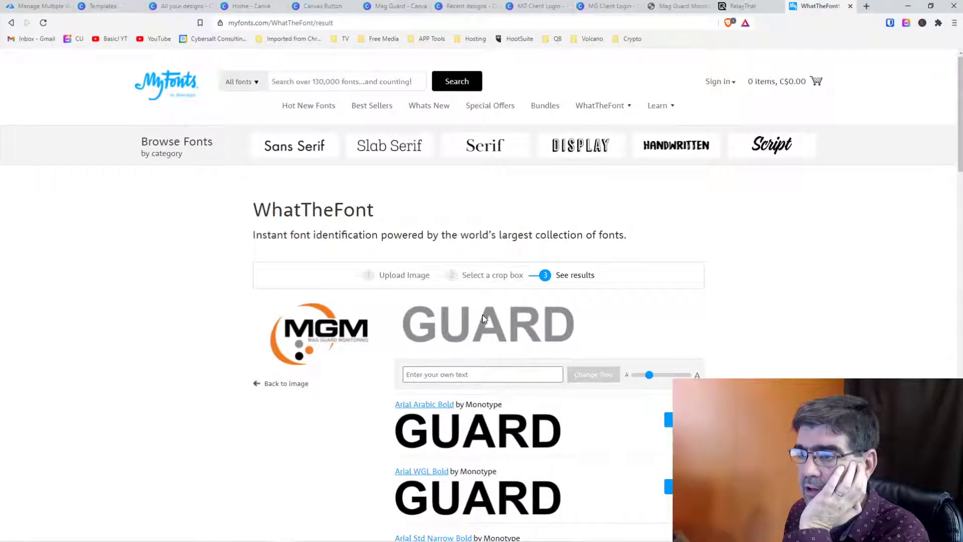
pyautogui.scroll(-4, 476, 317)
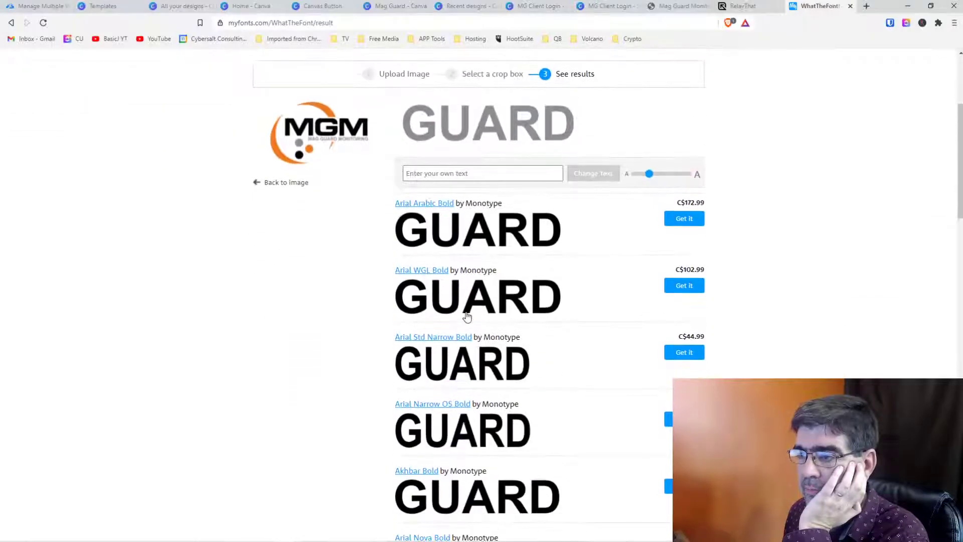
pyautogui.scroll(-3, 467, 316)
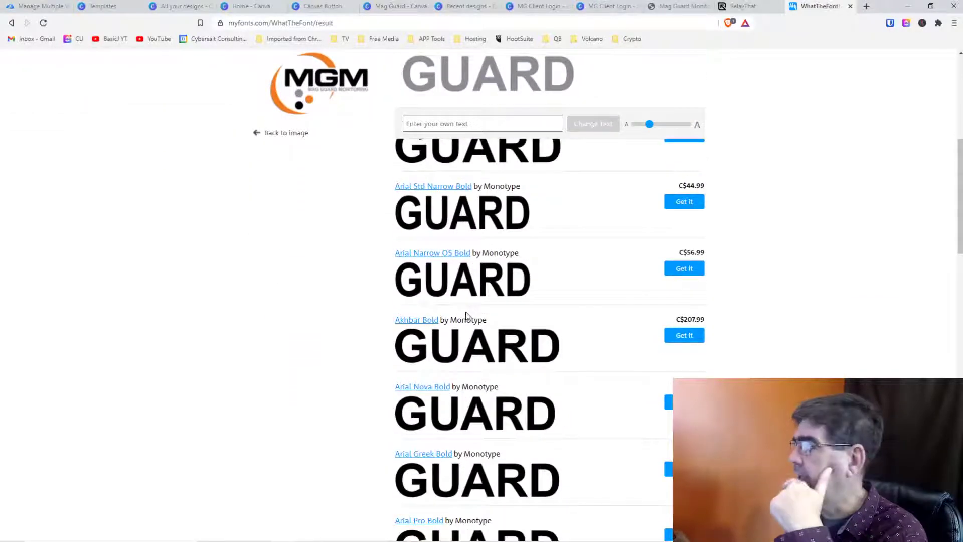
# Review the remaining WhatTheFont matches further down the list against the logo's GUARD lettering.
pyautogui.scroll(-4, 466, 316)
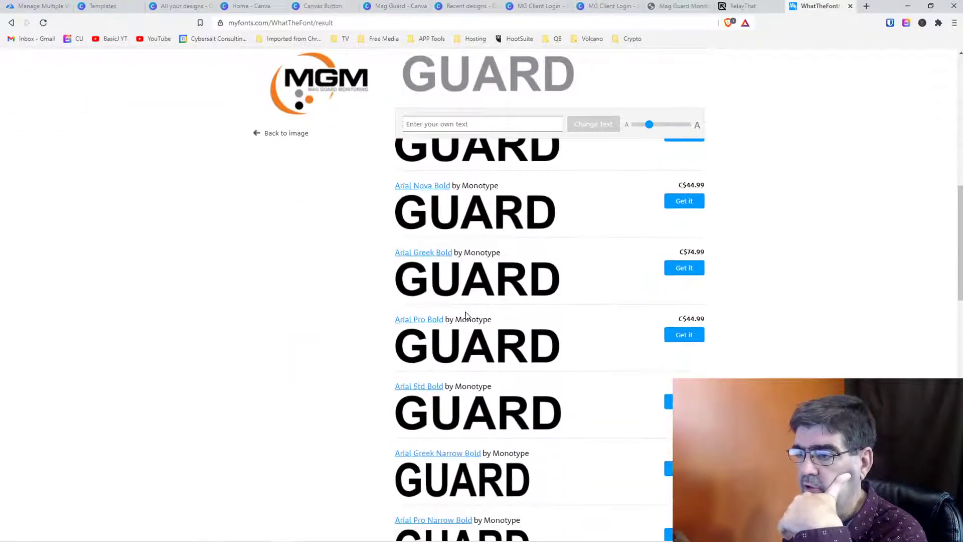
pyautogui.scroll(-5, 466, 316)
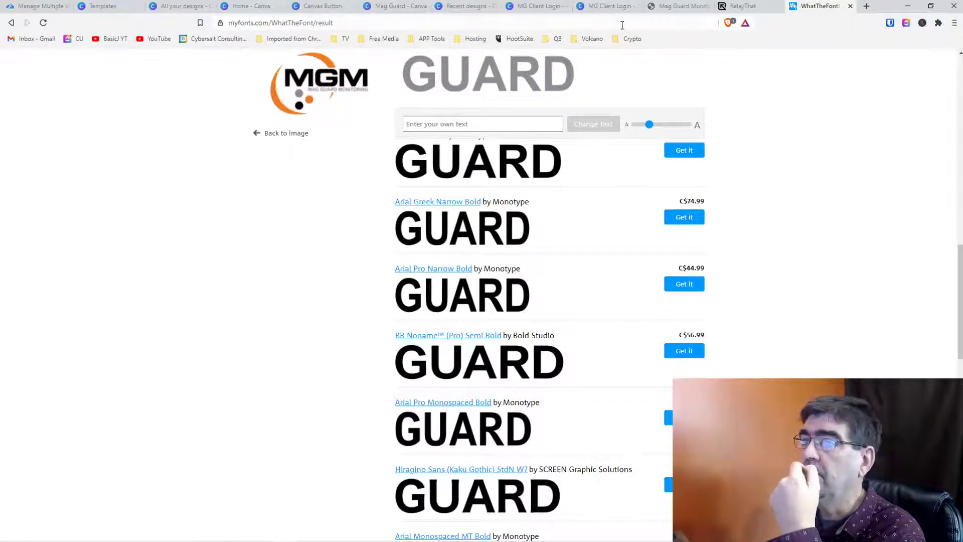
# Switch to the MG Client Login design in Canva, search the fonts for "arial" and apply Arialle to the CLIENT LOGIN text.
pyautogui.click(381, 7)
pyautogui.click(467, 7)
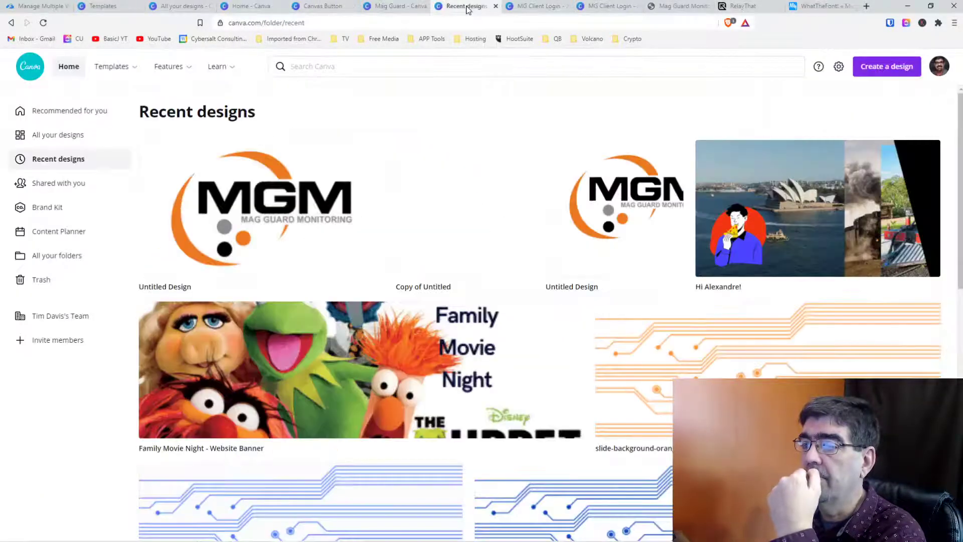
pyautogui.click(606, 9)
pyautogui.moveTo(718, 351); pyautogui.dragTo(434, 262)
pyautogui.click(275, 89)
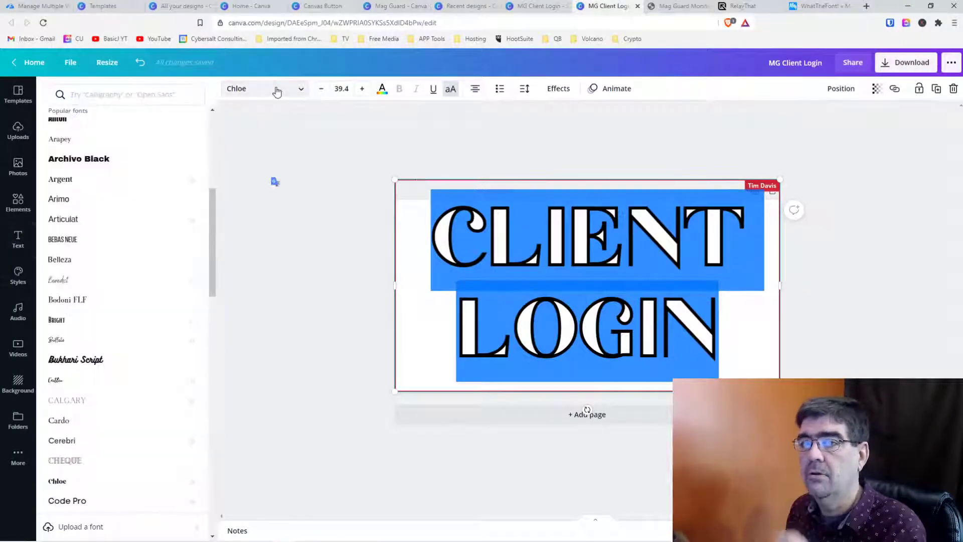
pyautogui.click(171, 94)
pyautogui.write('ar')
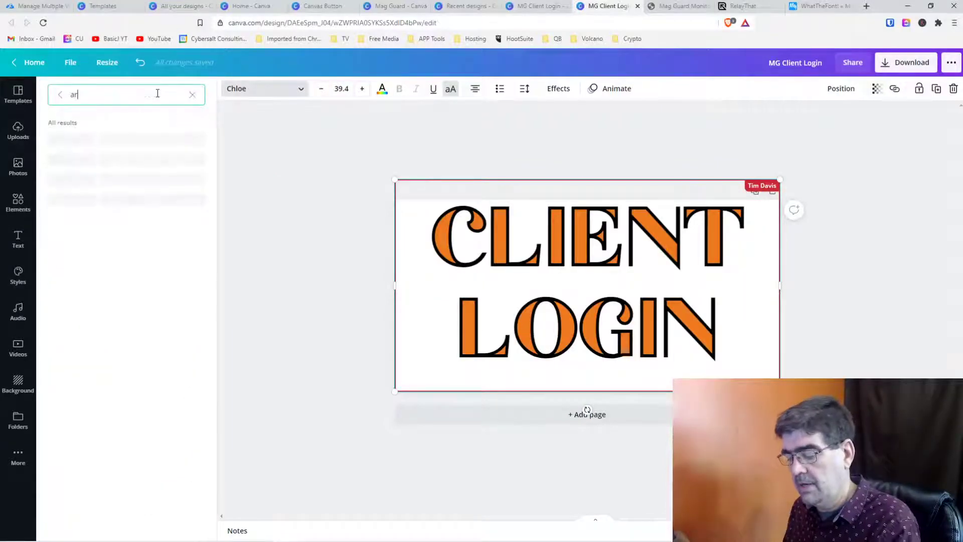
pyautogui.write('i')
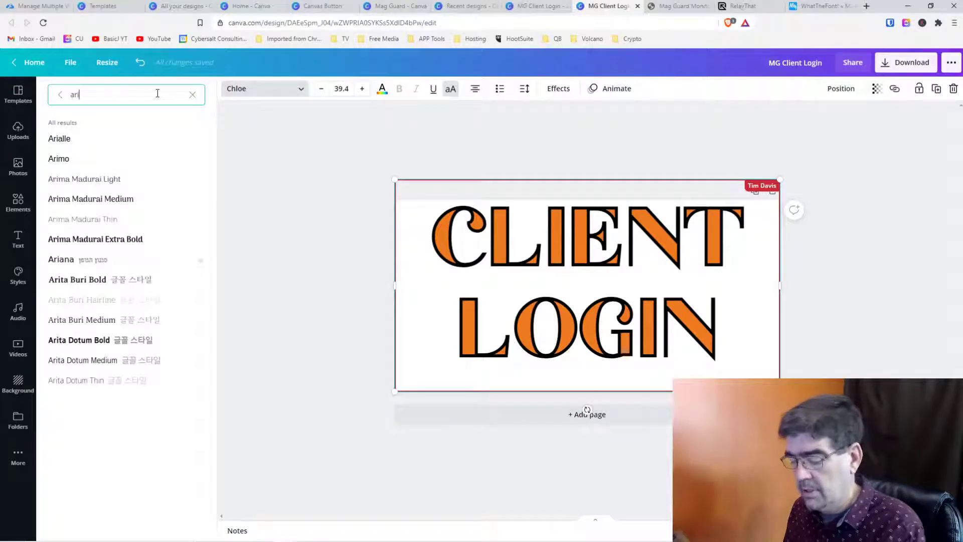
pyautogui.write('al')
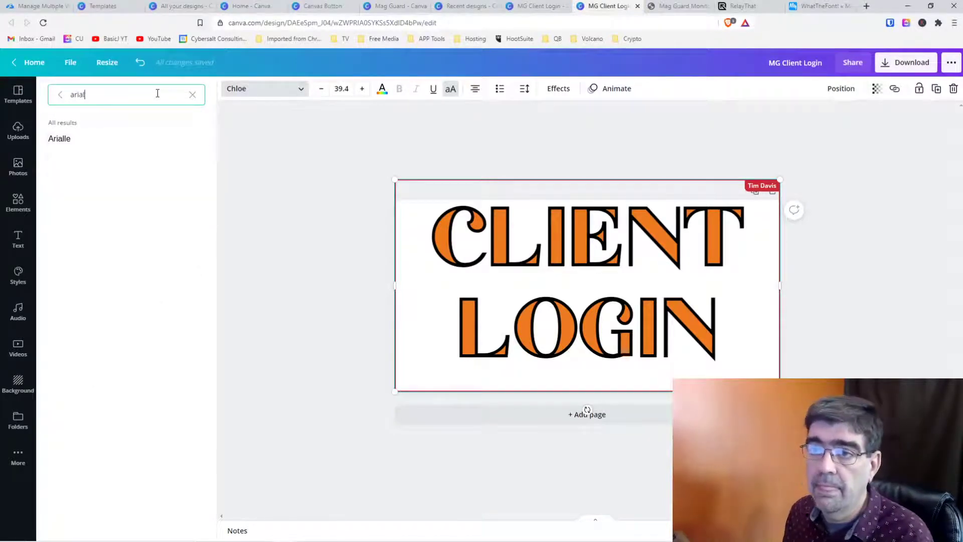
pyautogui.click(71, 142)
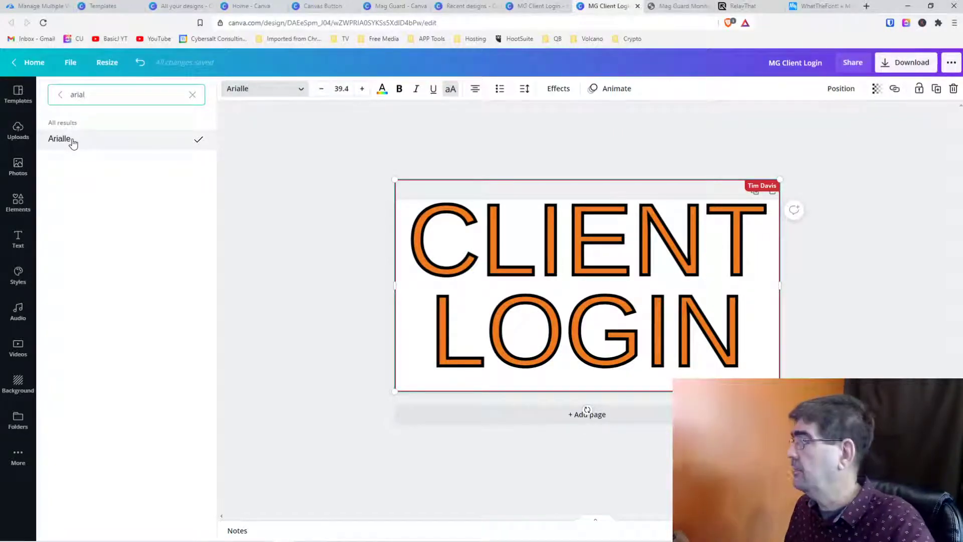
pyautogui.click(476, 7)
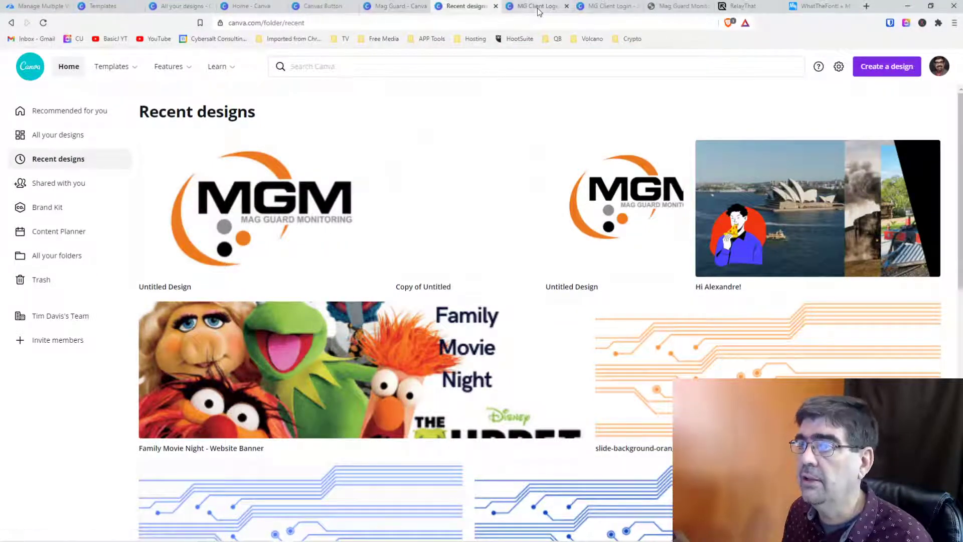
pyautogui.click(600, 7)
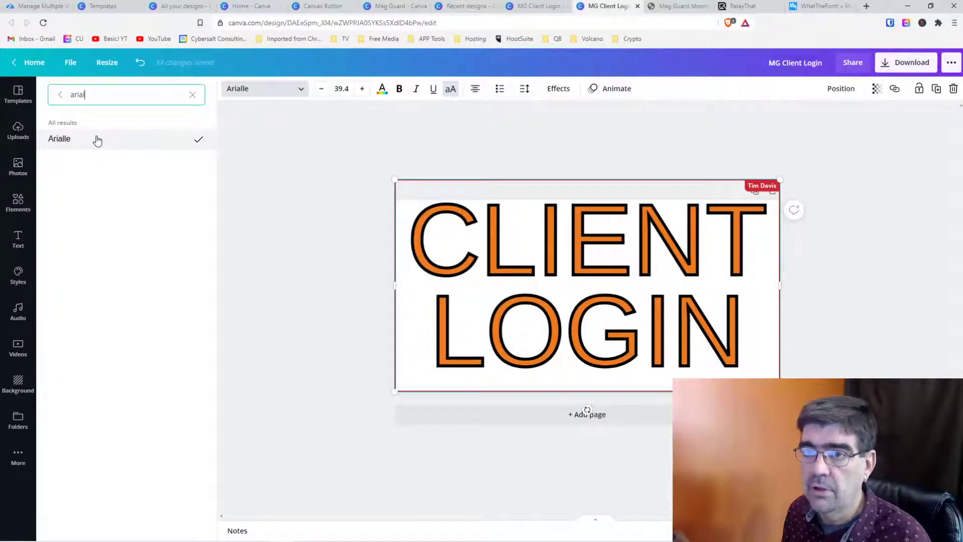
pyautogui.click(6, 134)
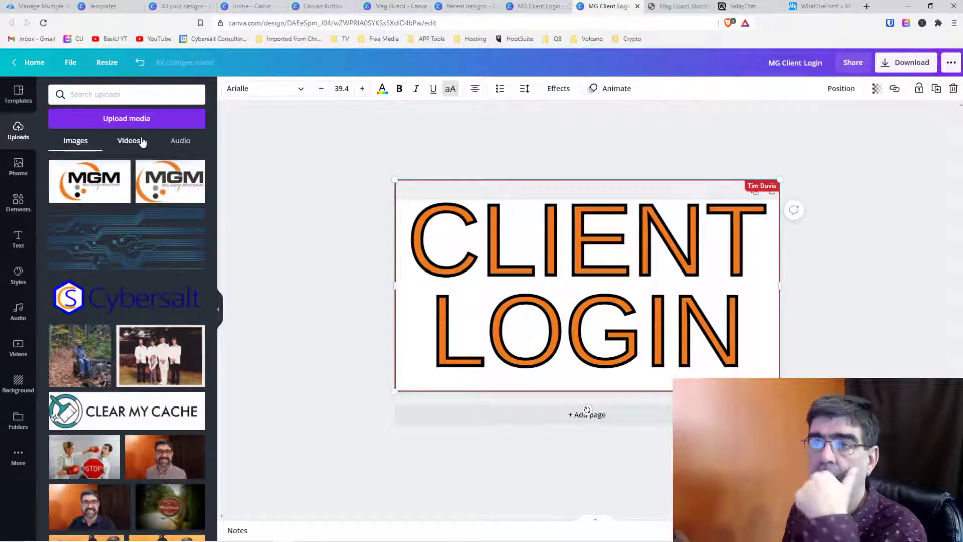
# Search the web for "upload font to canva" in a new browser tab.
pyautogui.click(866, 6)
pyautogui.click(649, 20)
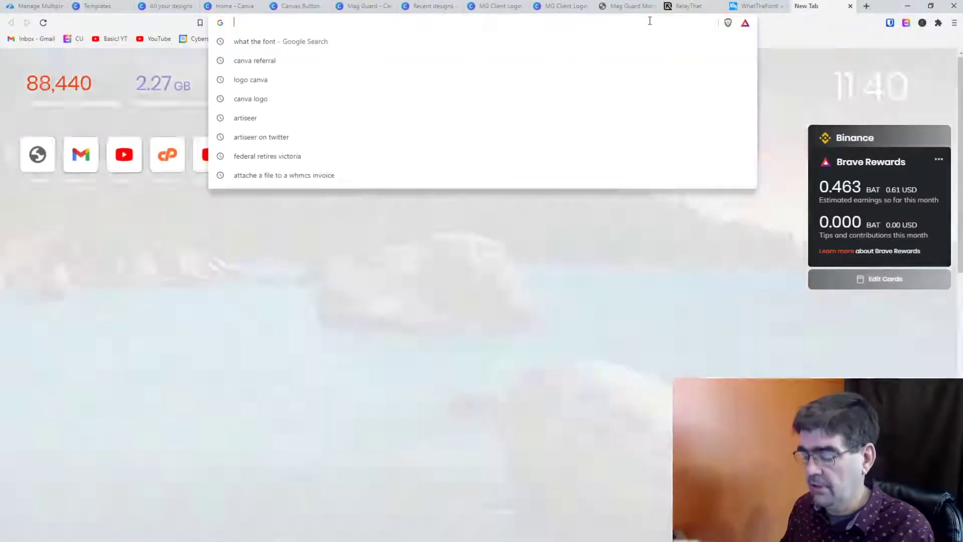
pyautogui.write('upload font to canva')
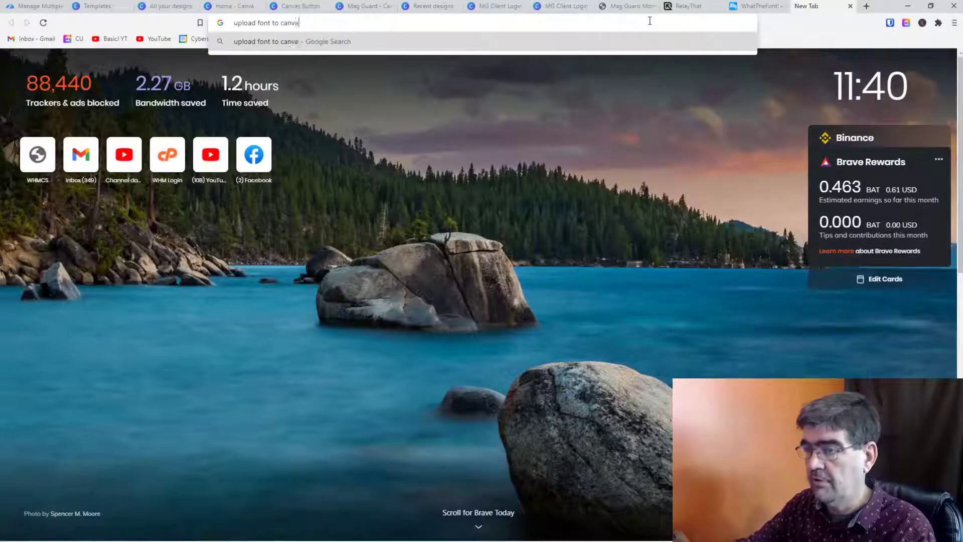
pyautogui.press('Return')
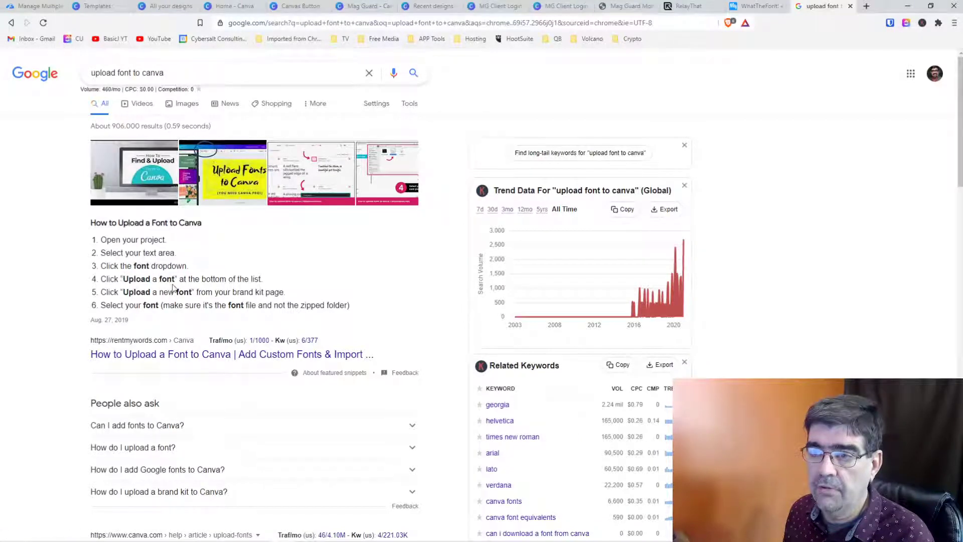
# Return to the MG Client Login design, clear the font search and open the Brand Kit page through the font upload option.
pyautogui.click(558, 7)
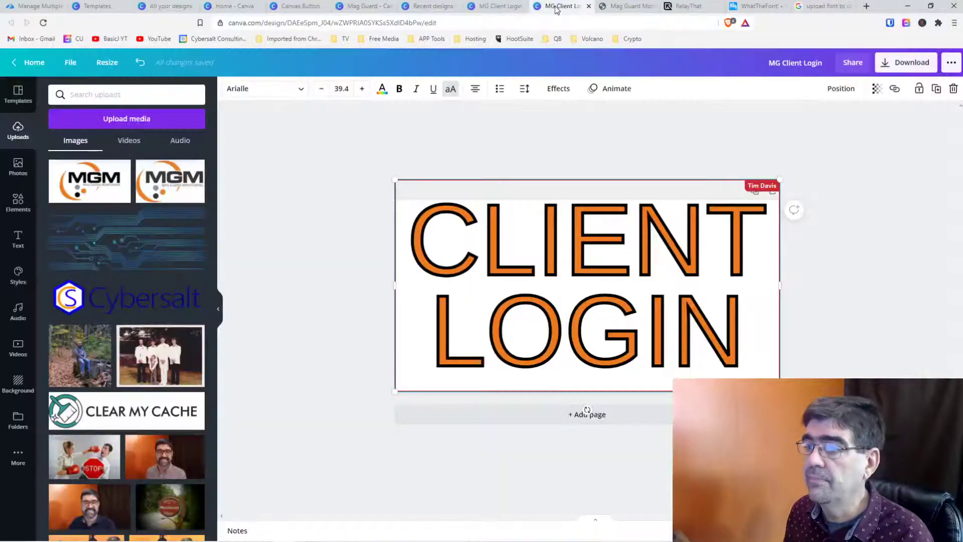
pyautogui.click(301, 90)
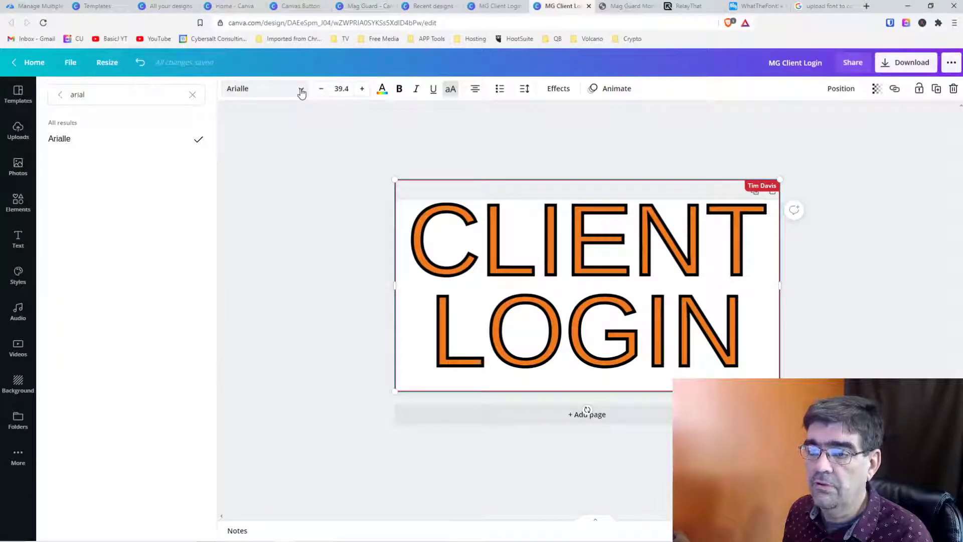
pyautogui.click(301, 92)
pyautogui.click(301, 92)
pyautogui.click(301, 92)
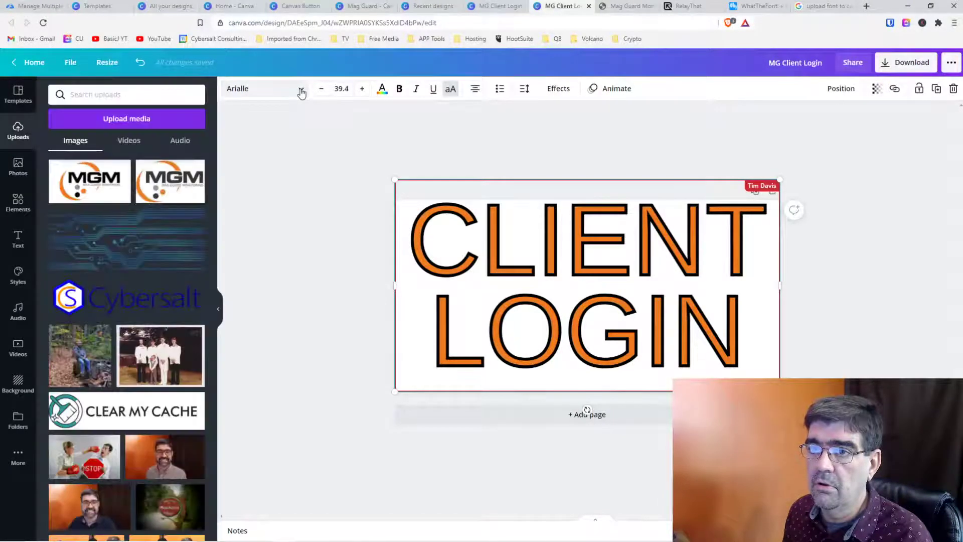
pyautogui.click(300, 92)
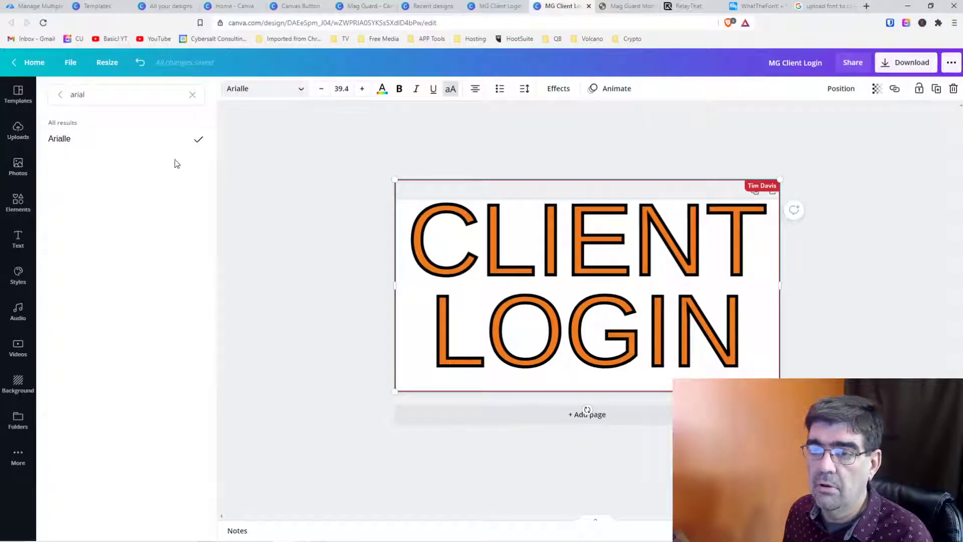
pyautogui.click(192, 95)
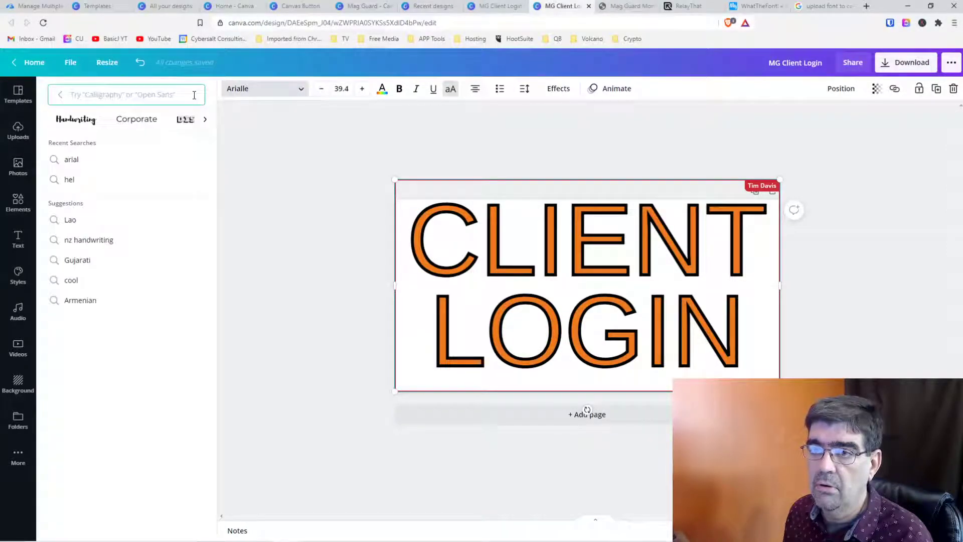
pyautogui.click(59, 94)
pyautogui.scroll(-5, 174, 217)
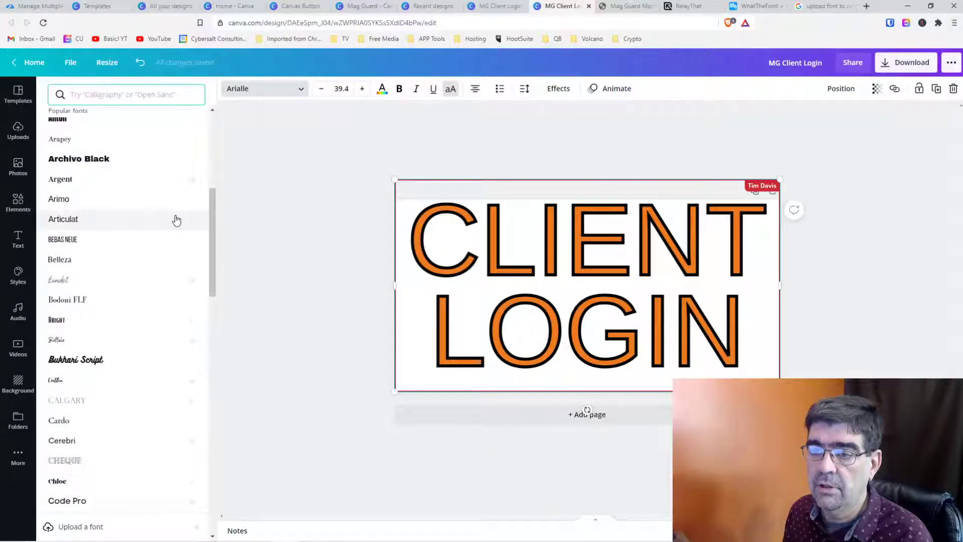
pyautogui.click(70, 528)
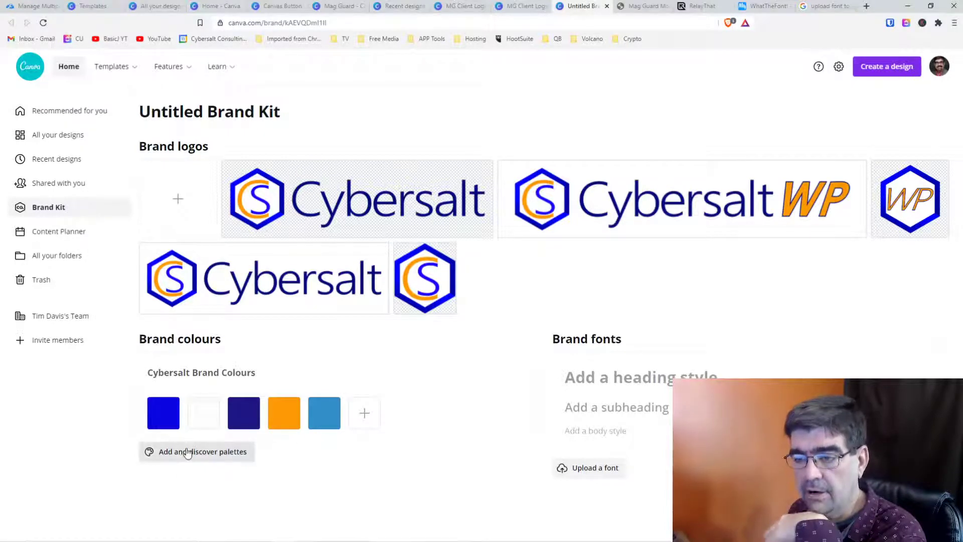
# Add a custom colour palette to the Brand Kit and name it "Mag Guard Monitoring".
pyautogui.click(195, 457)
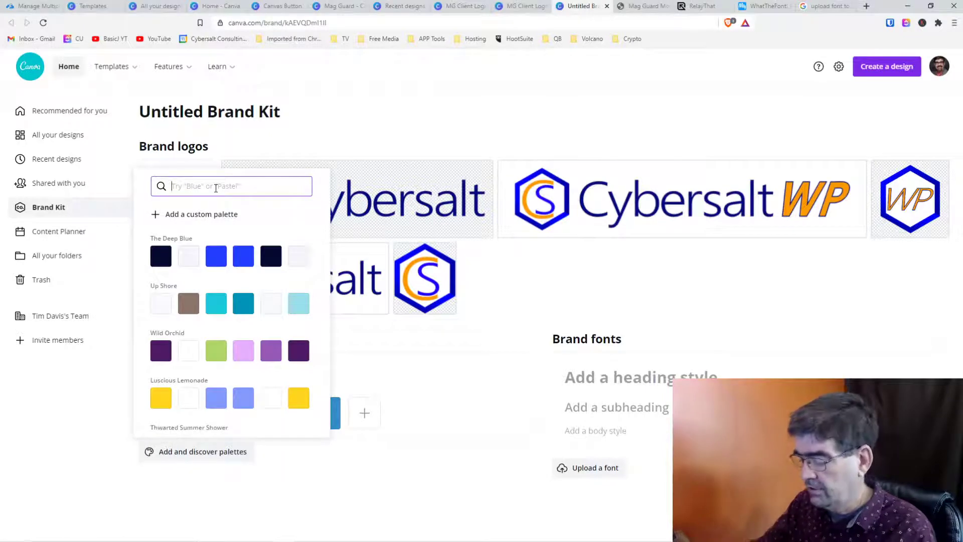
pyautogui.write('Mag Guard')
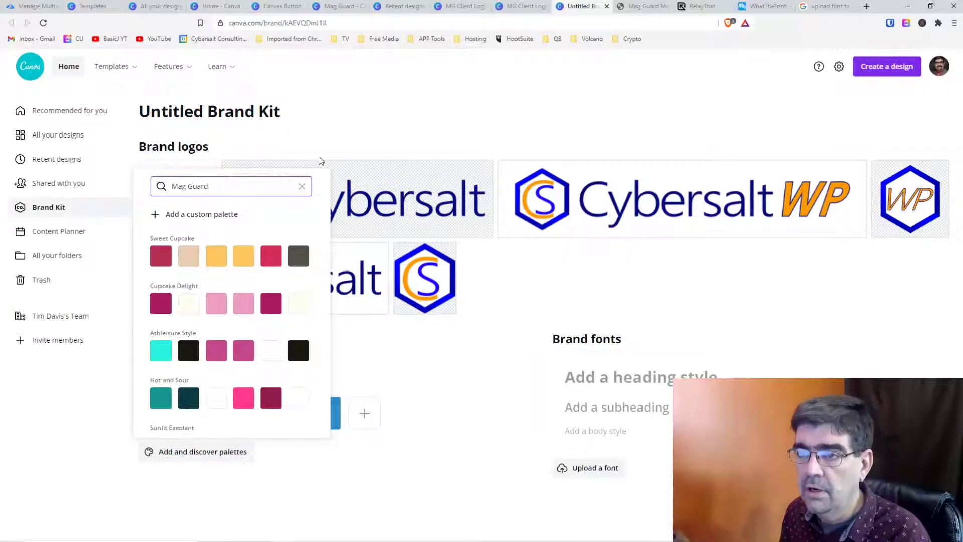
pyautogui.click(205, 220)
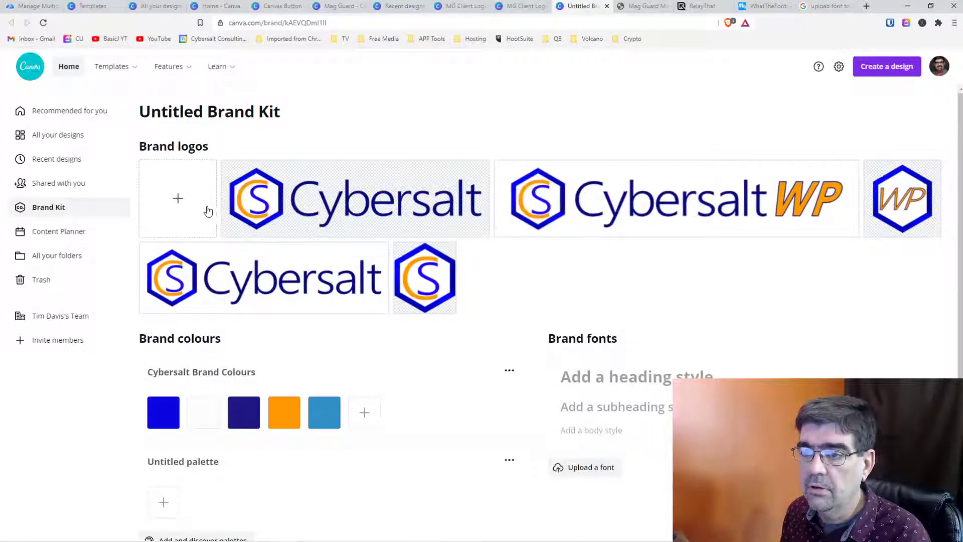
pyautogui.scroll(-1, 213, 430)
pyautogui.click(509, 441)
pyautogui.click(215, 444)
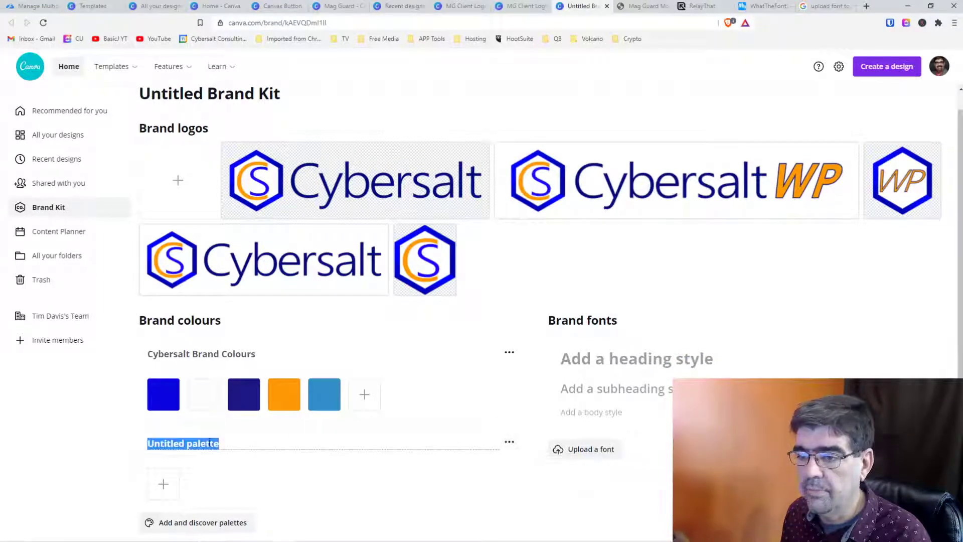
pyautogui.write('Mag Guard')
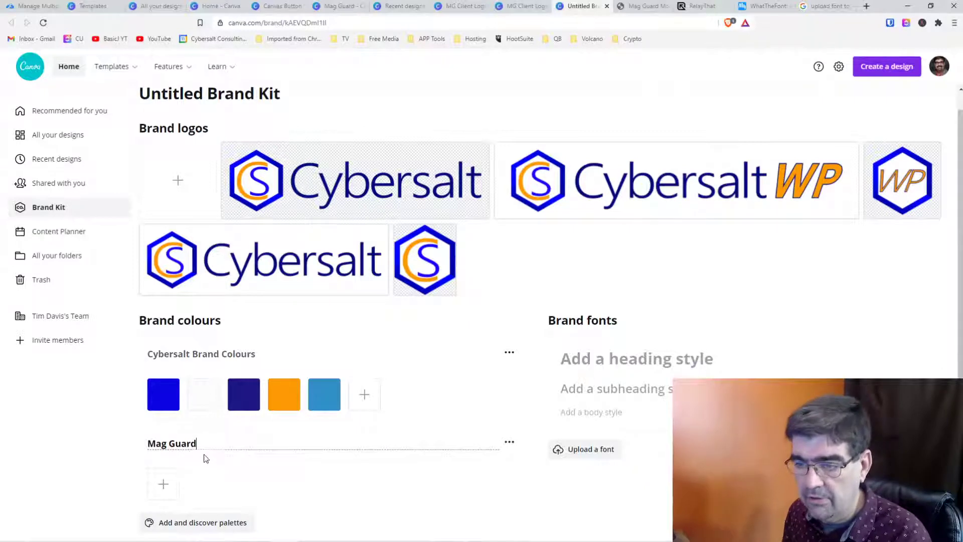
pyautogui.write(' Monitoring')
# Add the orange #EE7A20 as the first colour of the Mag Guard Monitoring palette.
pyautogui.click(161, 487)
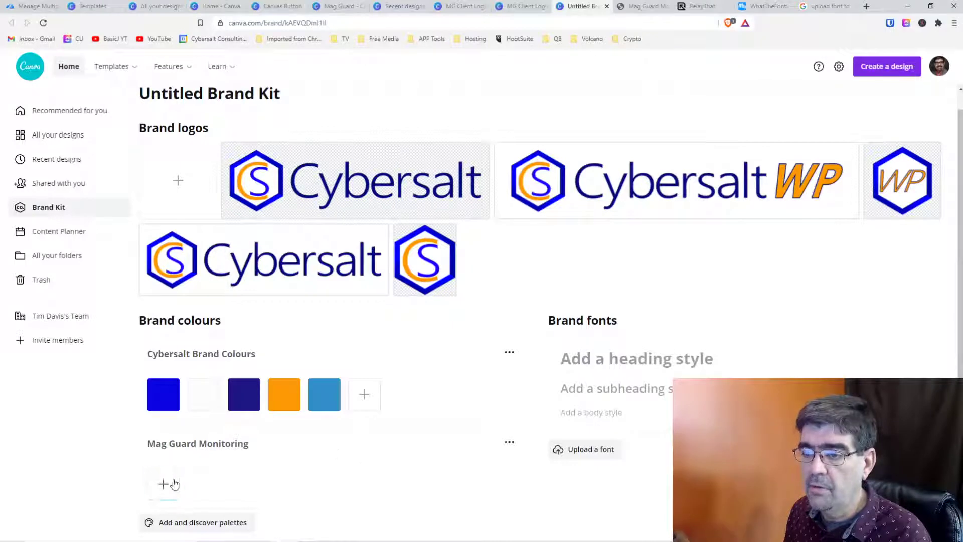
pyautogui.click(163, 484)
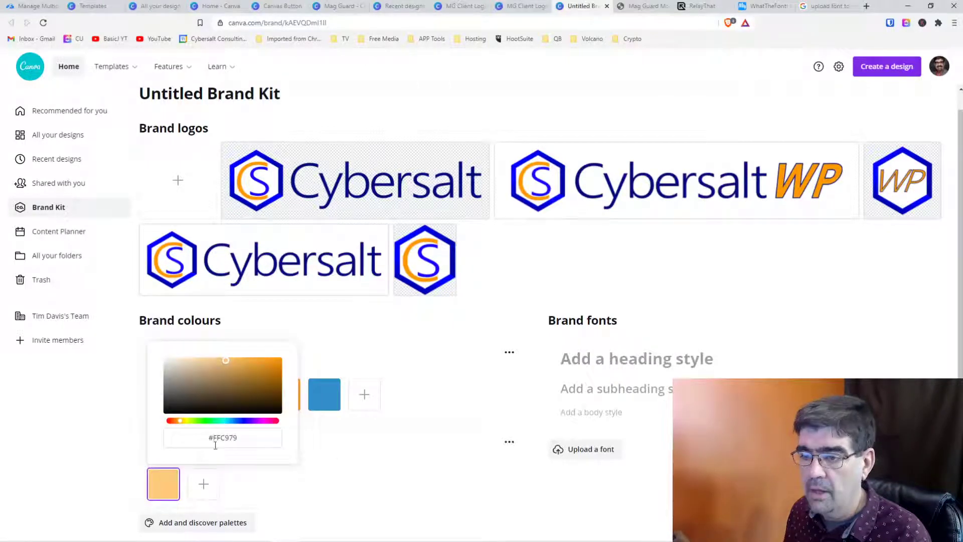
pyautogui.click(217, 438)
pyautogui.moveTo(214, 437); pyautogui.dragTo(271, 438)
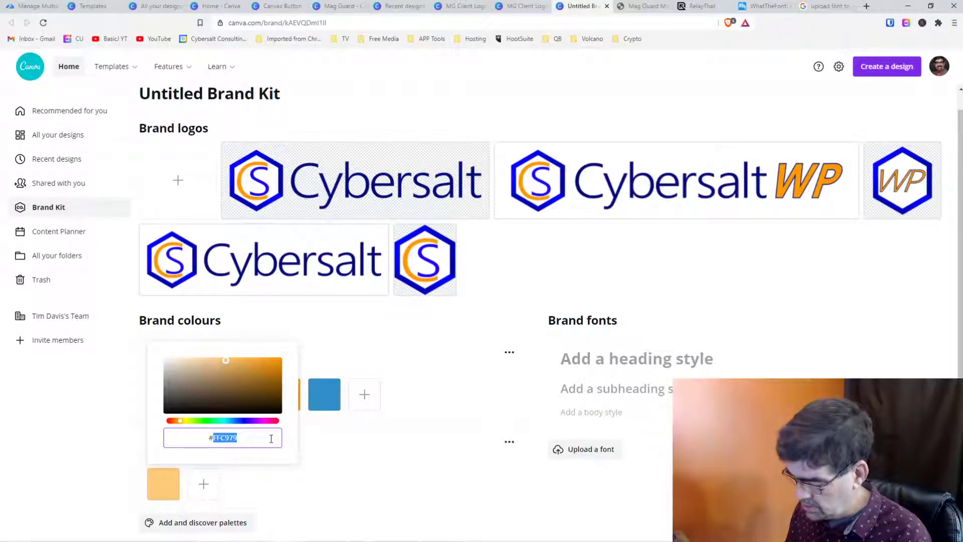
pyautogui.write('EE')
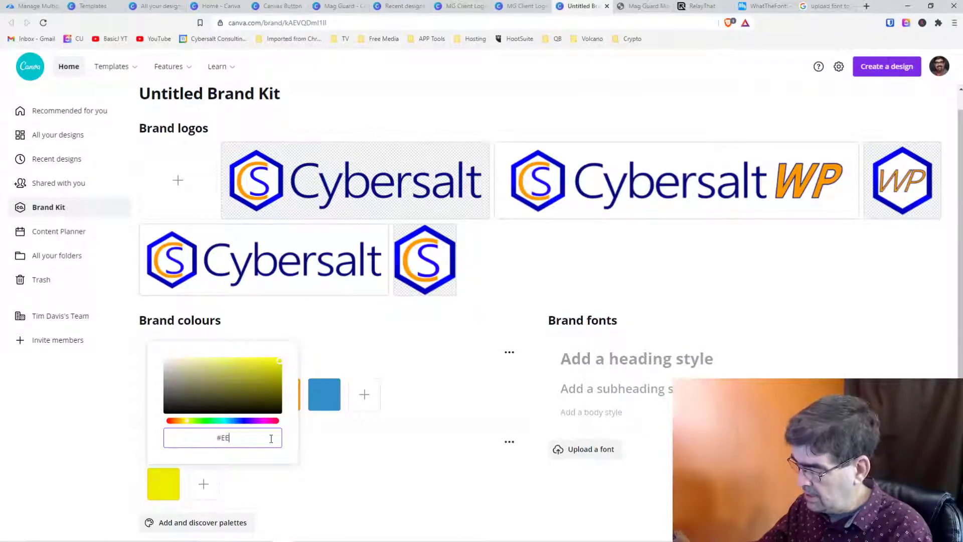
pyautogui.write('7A20')
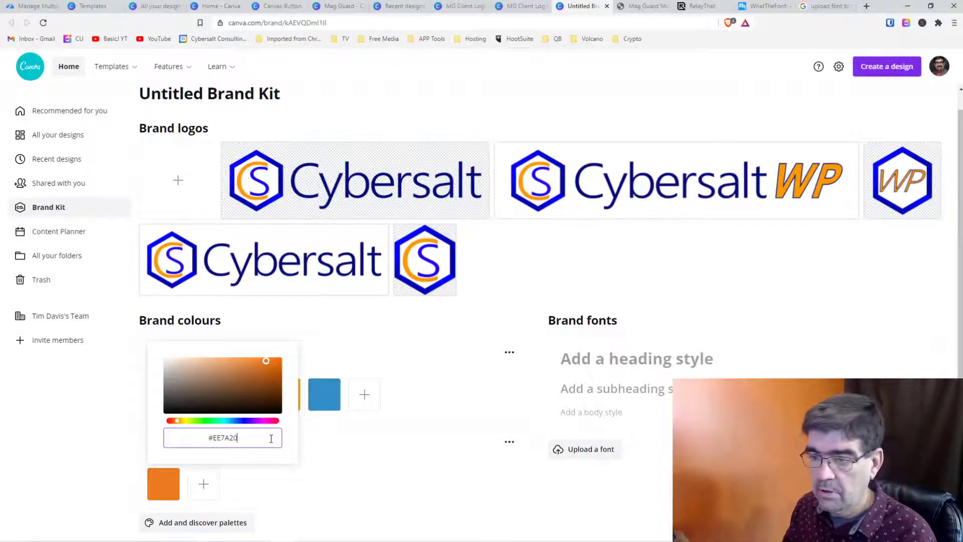
# Add the grey #8E8D95 as the second colour of the Mag Guard Monitoring palette.
pyautogui.click(203, 484)
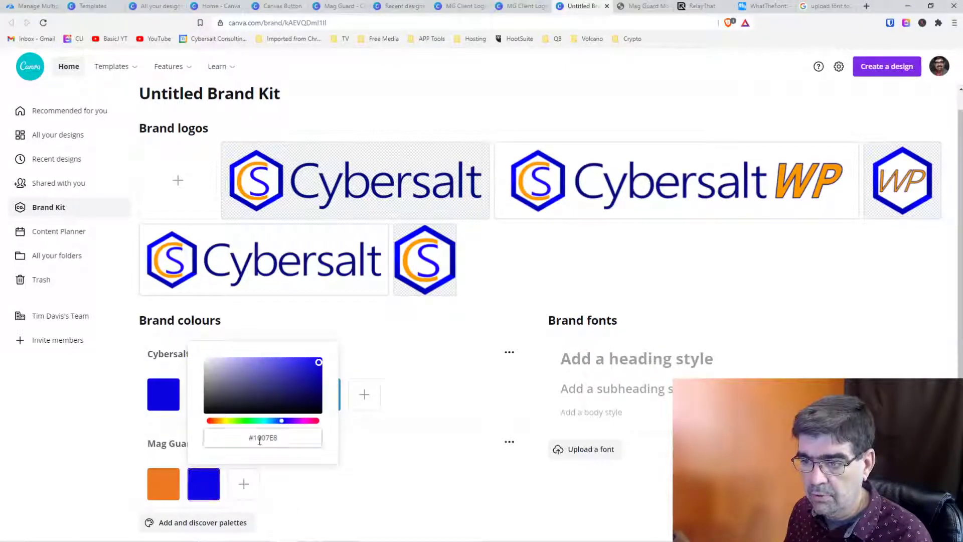
pyautogui.click(257, 438)
pyautogui.click(254, 438)
pyautogui.moveTo(254, 438); pyautogui.dragTo(298, 437)
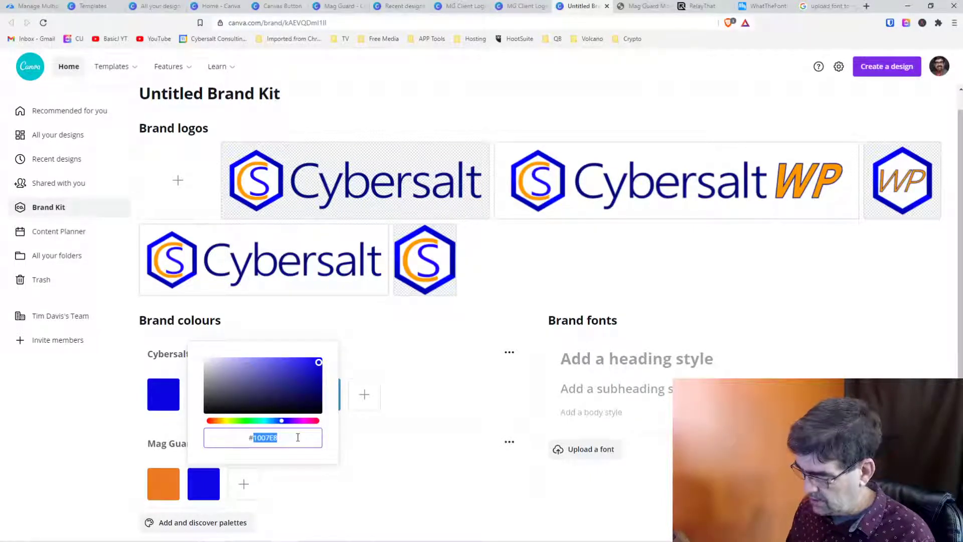
pyautogui.write('8')
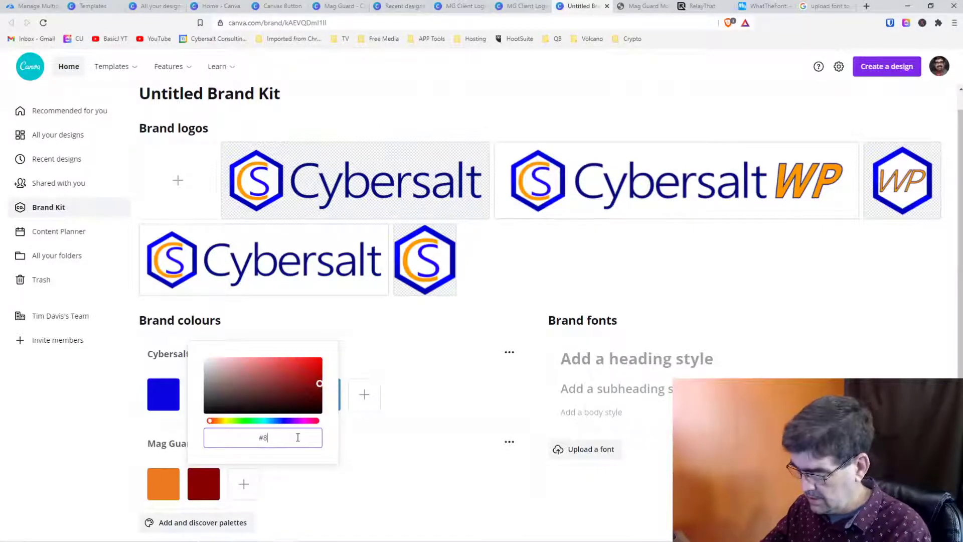
pyautogui.write('E8D')
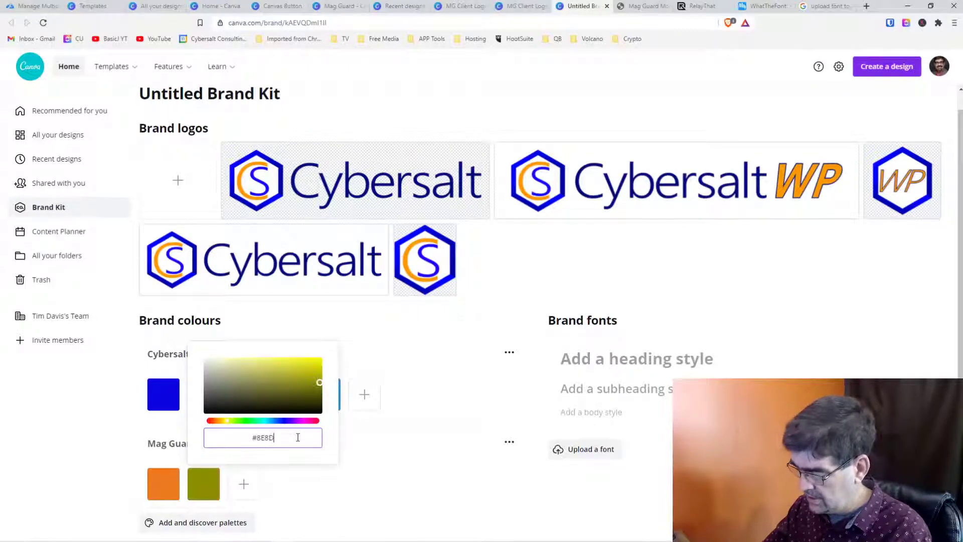
pyautogui.write('95')
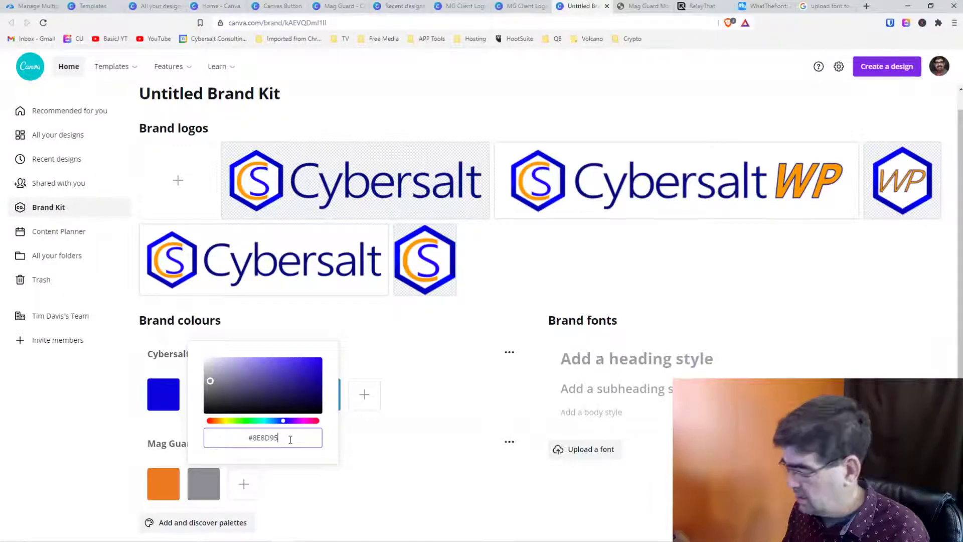
# Add black #000000 as the third colour of the Mag Guard Monitoring palette and close the colour picker.
pyautogui.click(244, 483)
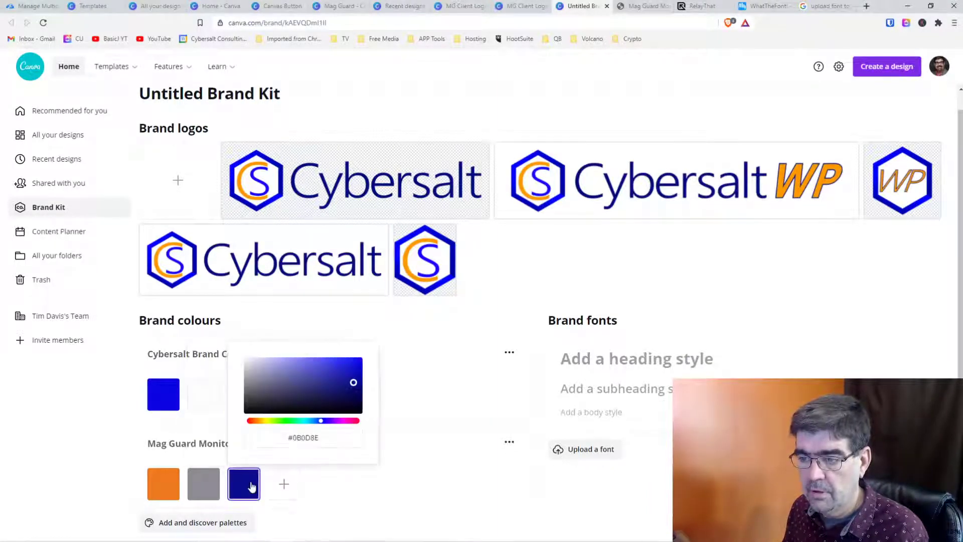
pyautogui.click(295, 438)
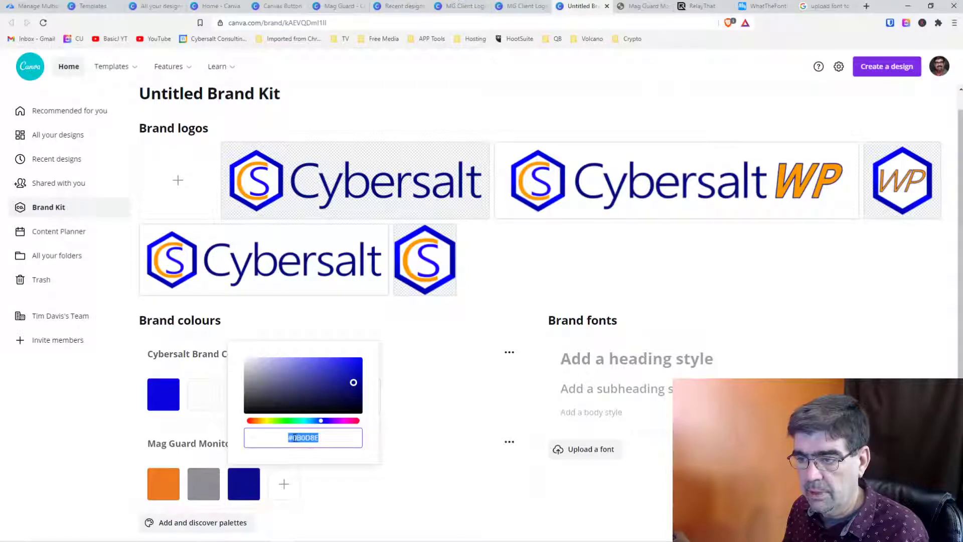
pyautogui.moveTo(292, 437); pyautogui.dragTo(334, 437)
pyautogui.write('000000')
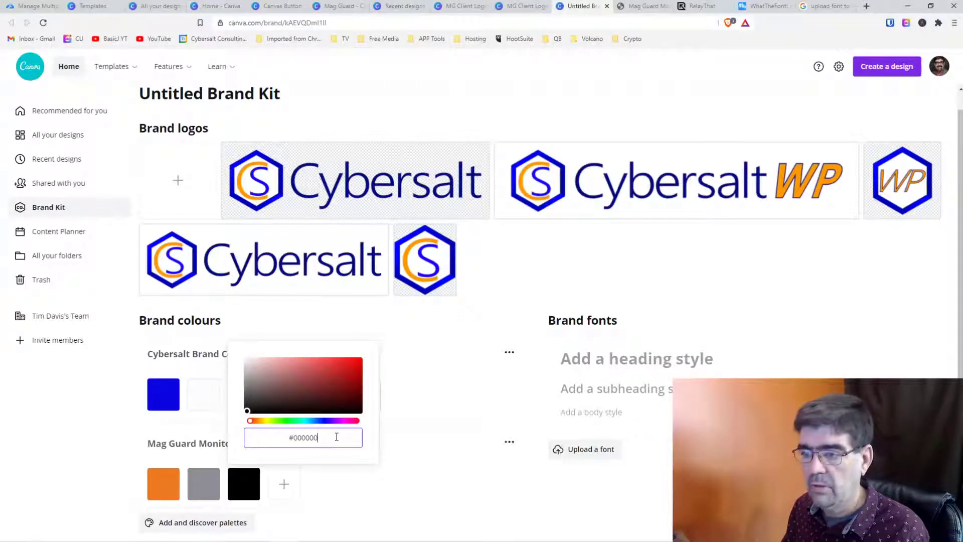
pyautogui.click(397, 509)
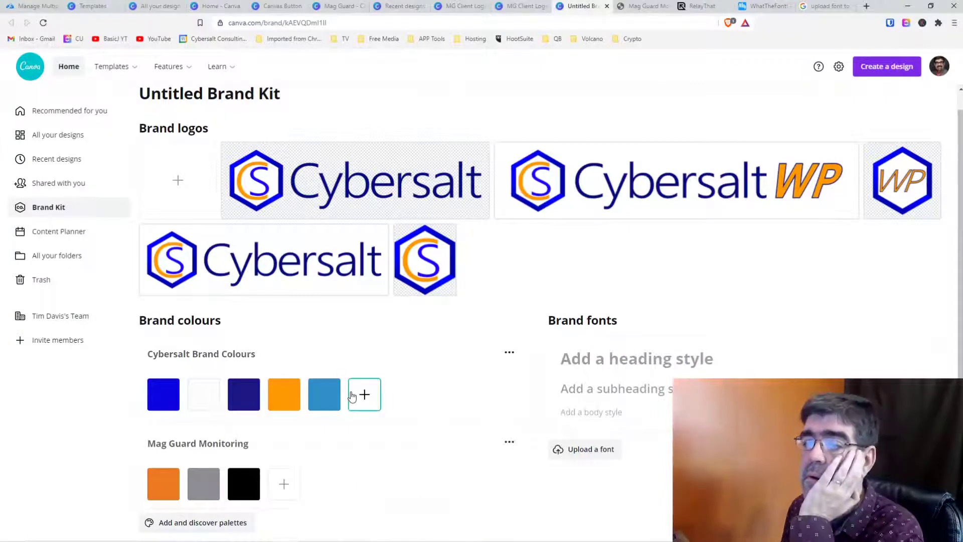
# Close the duplicate MG Client Login tab and open the untitled MGM logo design from the recent designs.
pyautogui.click(525, 7)
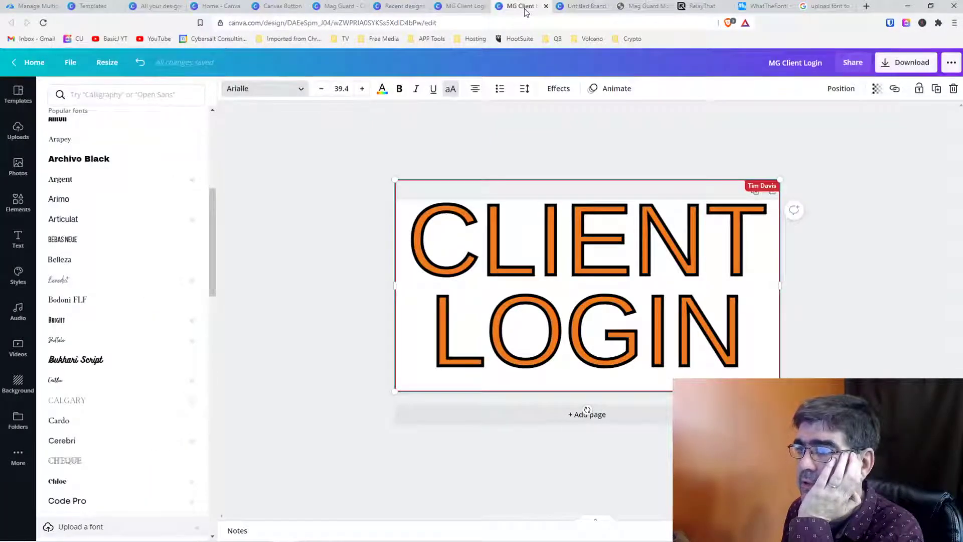
pyautogui.moveTo(525, 10); pyautogui.dragTo(458, 10)
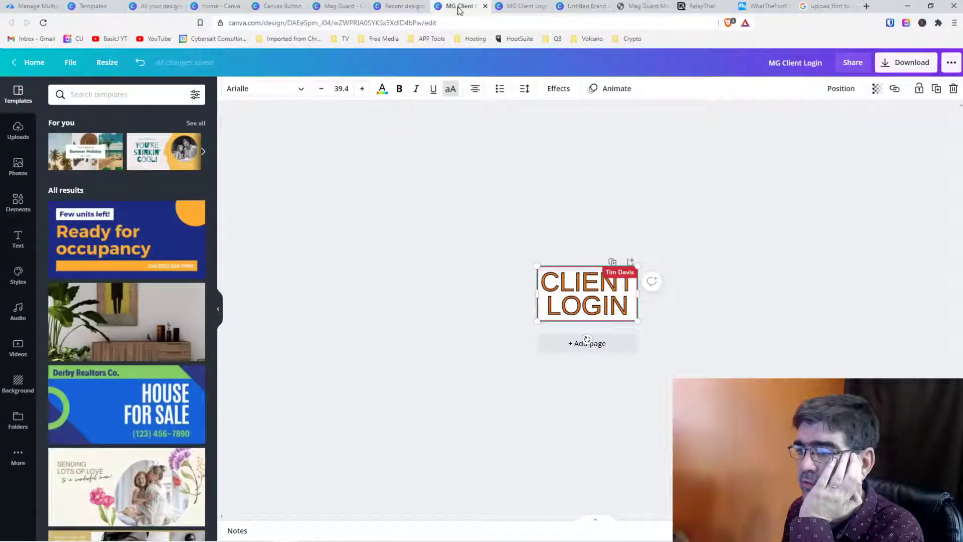
pyautogui.click(529, 7)
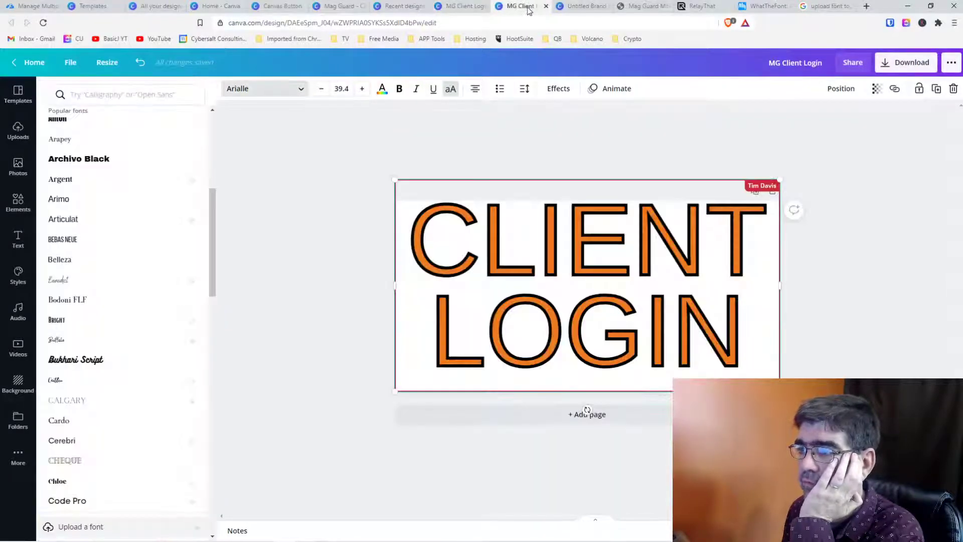
pyautogui.click(473, 7)
pyautogui.click(484, 7)
pyautogui.click(394, 8)
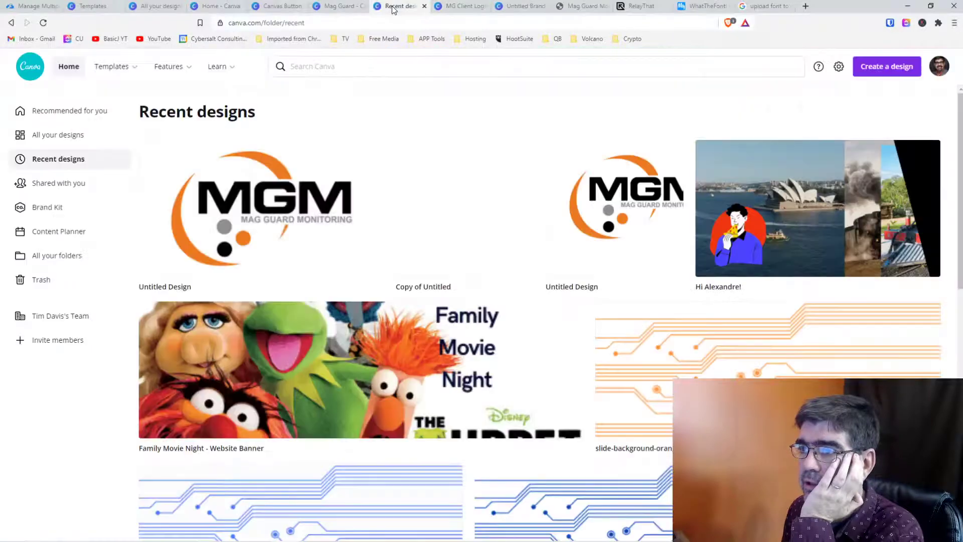
pyautogui.click(299, 208)
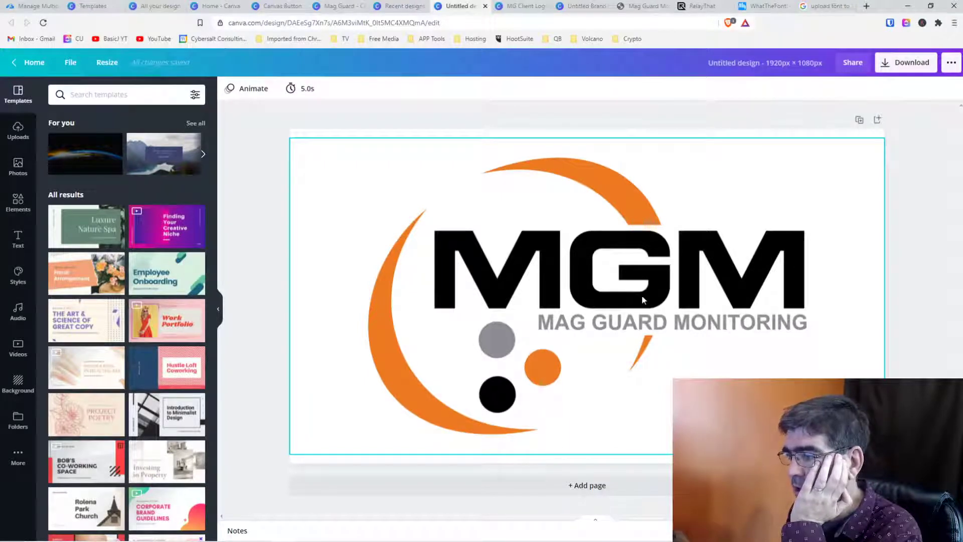
pyautogui.moveTo(673, 276); pyautogui.dragTo(667, 271)
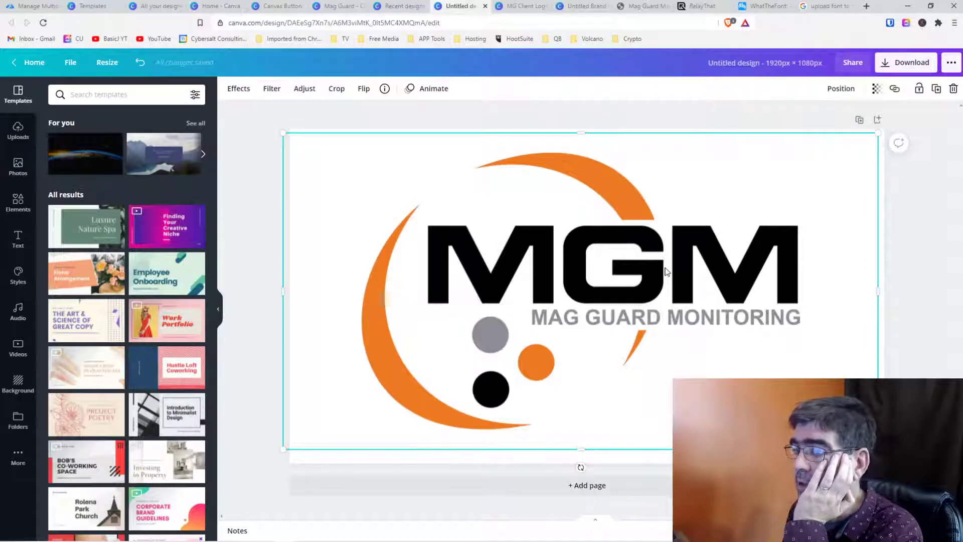
# Switch to WhatTheFont, go back to the logo image and identify the font of the large MGM lettering.
pyautogui.click(762, 6)
pyautogui.scroll(2, 656, 183)
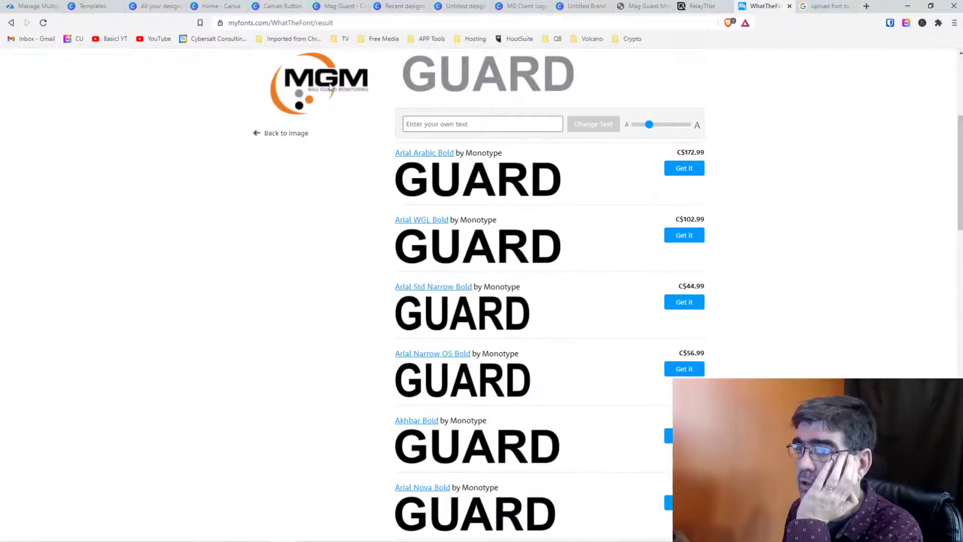
pyautogui.click(257, 133)
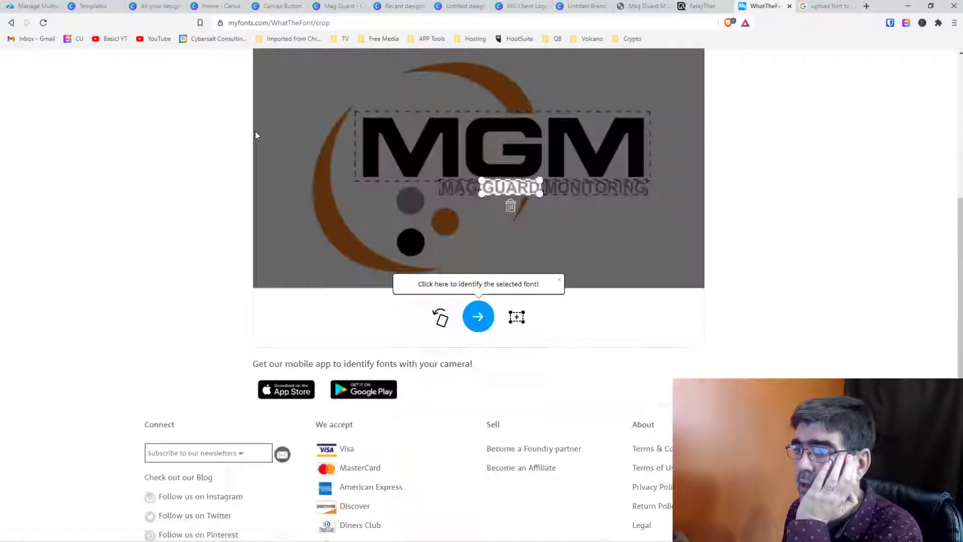
pyautogui.click(519, 153)
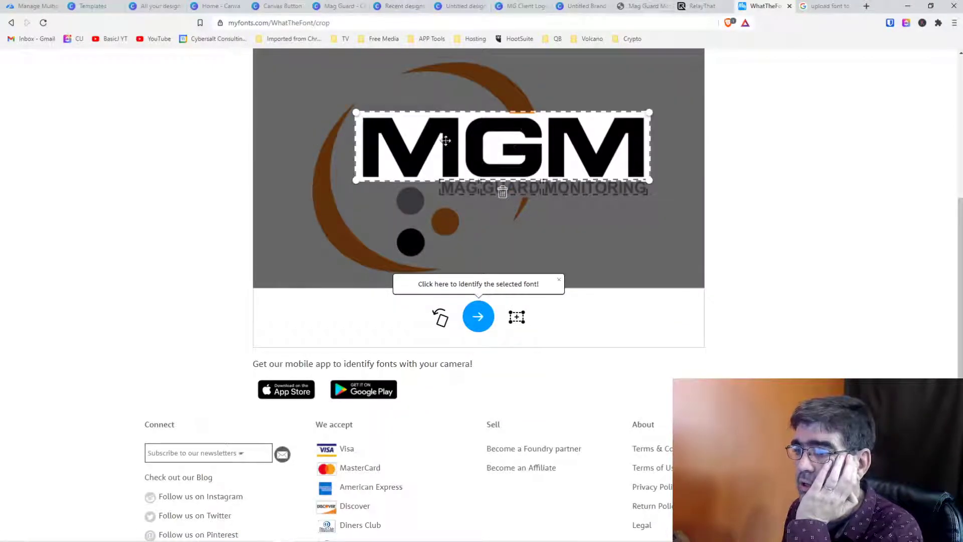
pyautogui.click(479, 319)
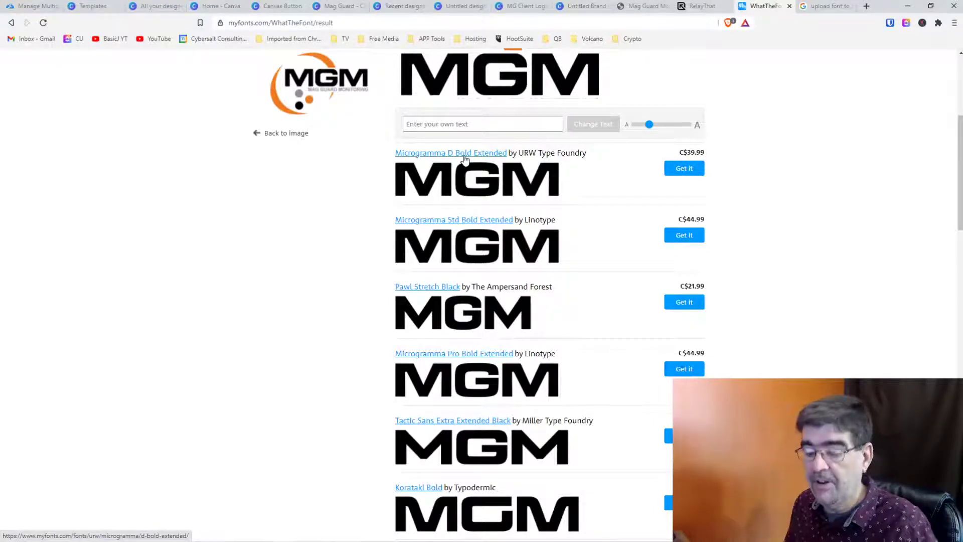
# Look through the suggested fonts and compare their MGM samples with the logo lettering.
pyautogui.scroll(3, 733, 251)
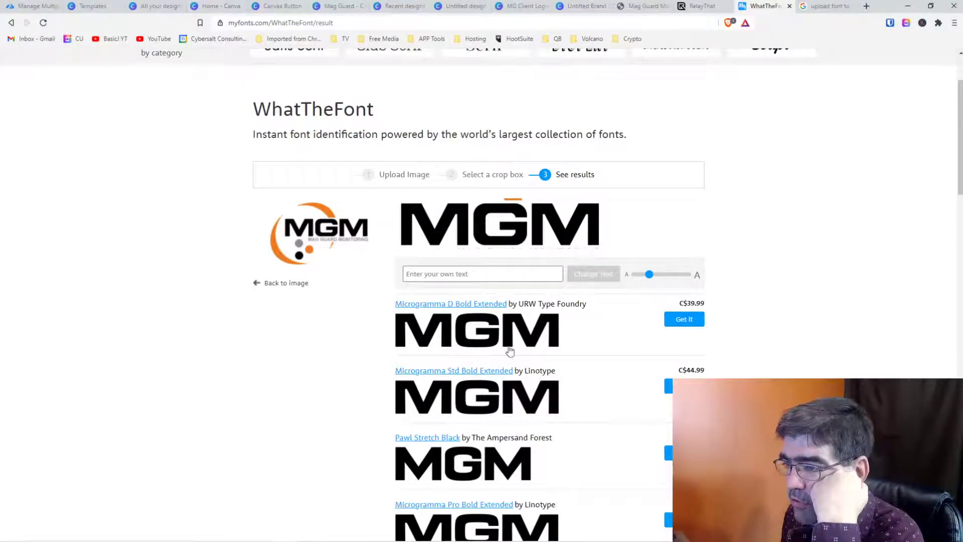
pyautogui.scroll(-3, 572, 346)
pyautogui.scroll(-10, 561, 289)
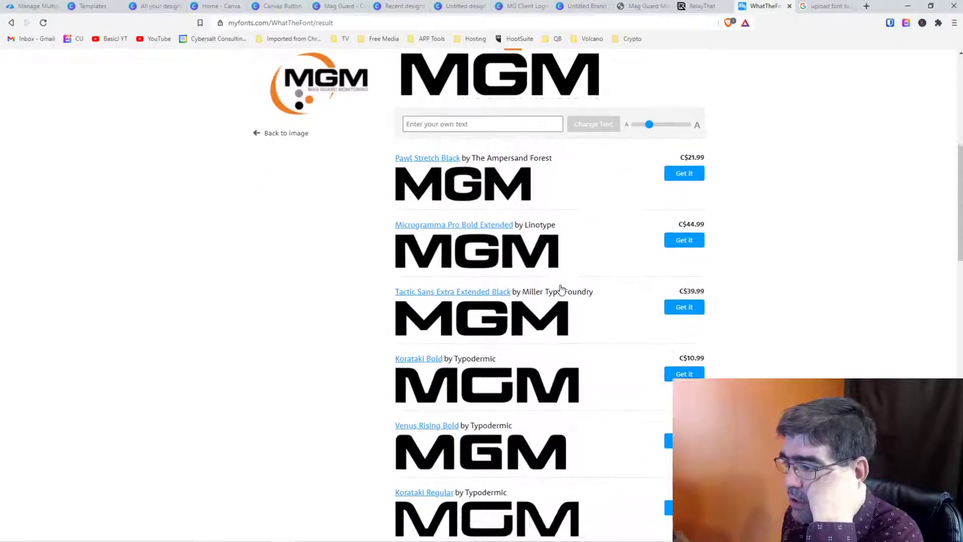
pyautogui.scroll(-8, 647, 253)
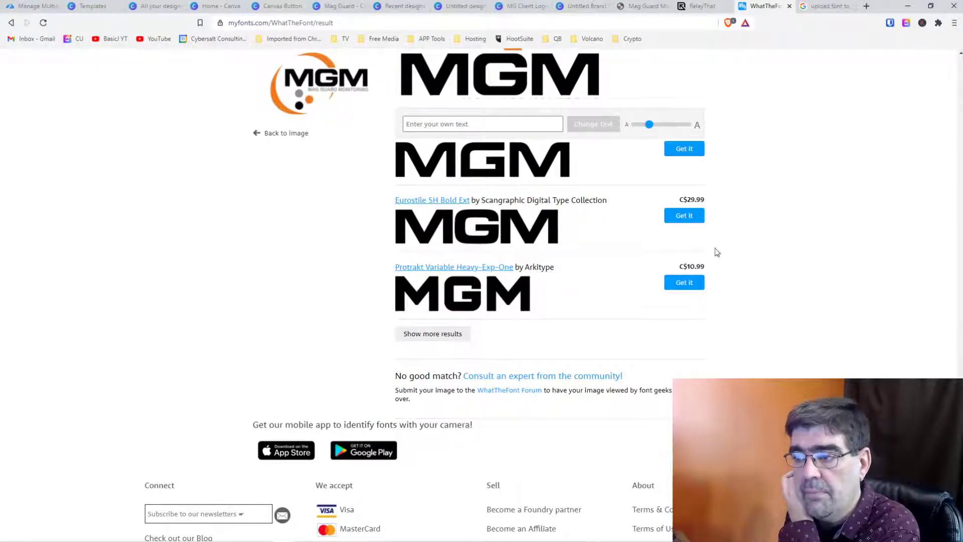
pyautogui.scroll(6, 715, 253)
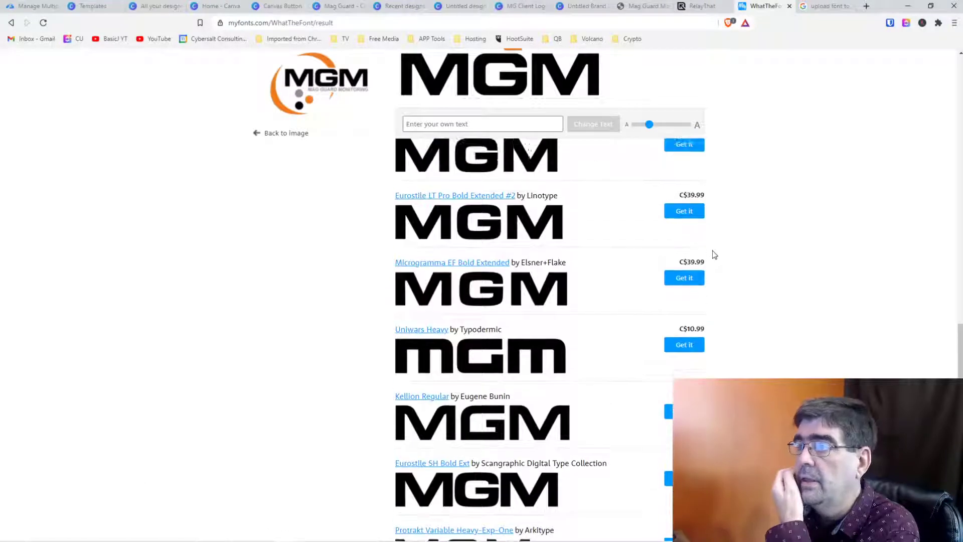
pyautogui.scroll(10, 715, 254)
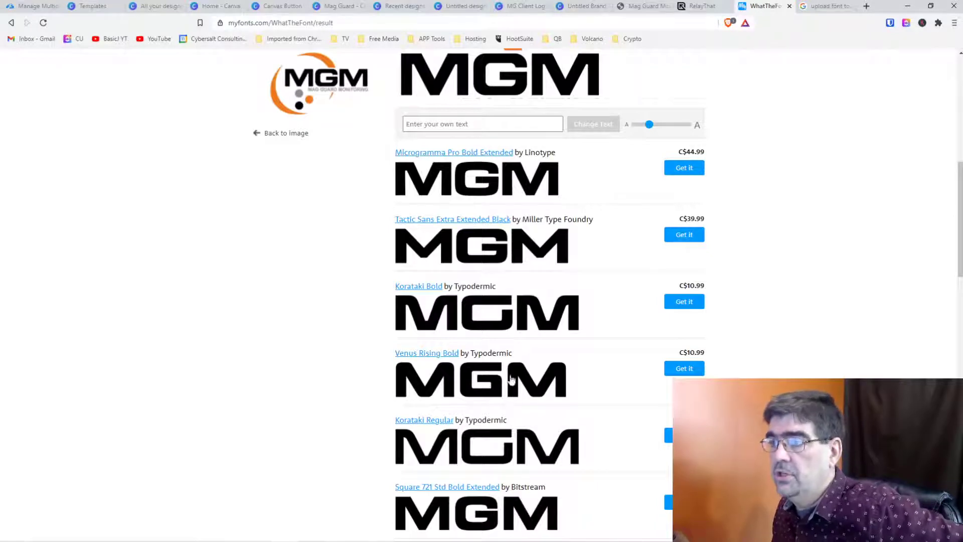
pyautogui.scroll(3, 555, 379)
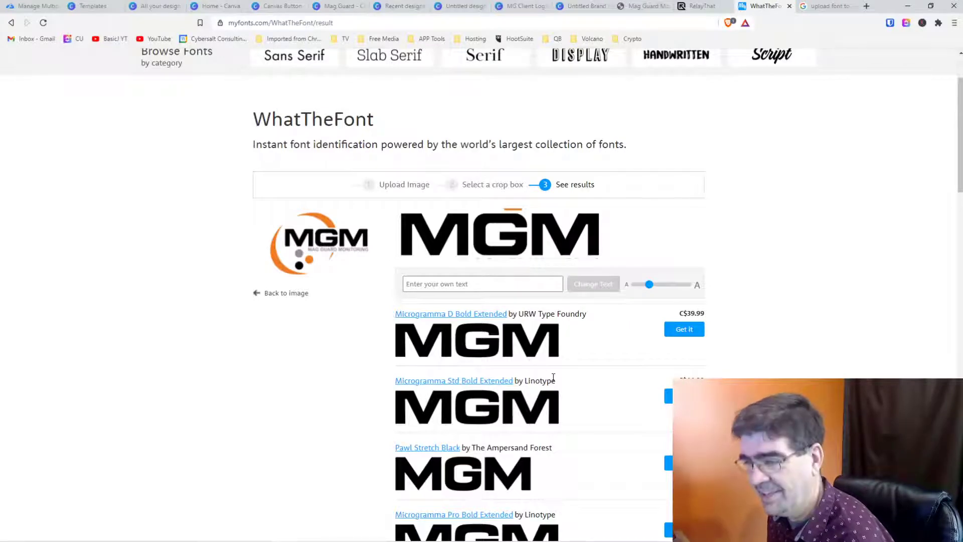
pyautogui.scroll(-2, 553, 378)
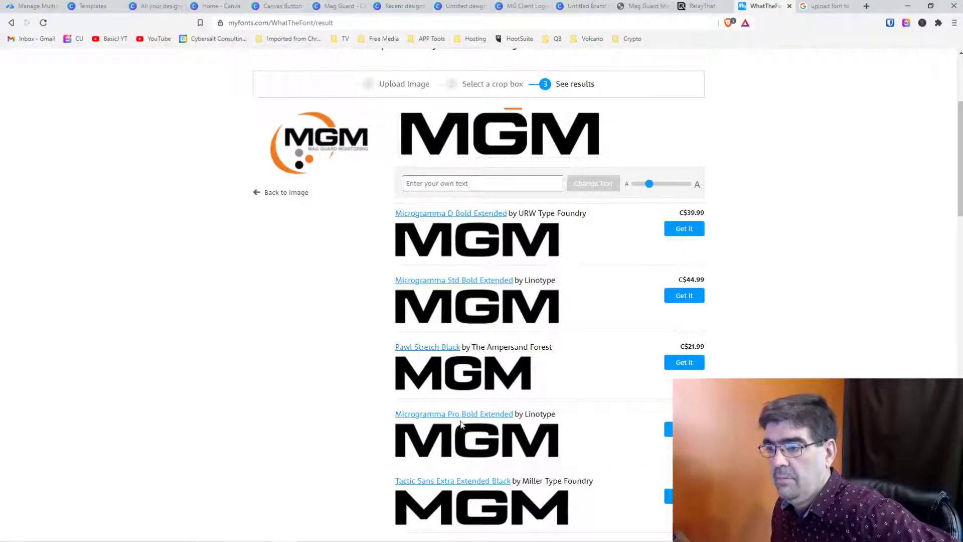
pyautogui.scroll(-1, 464, 418)
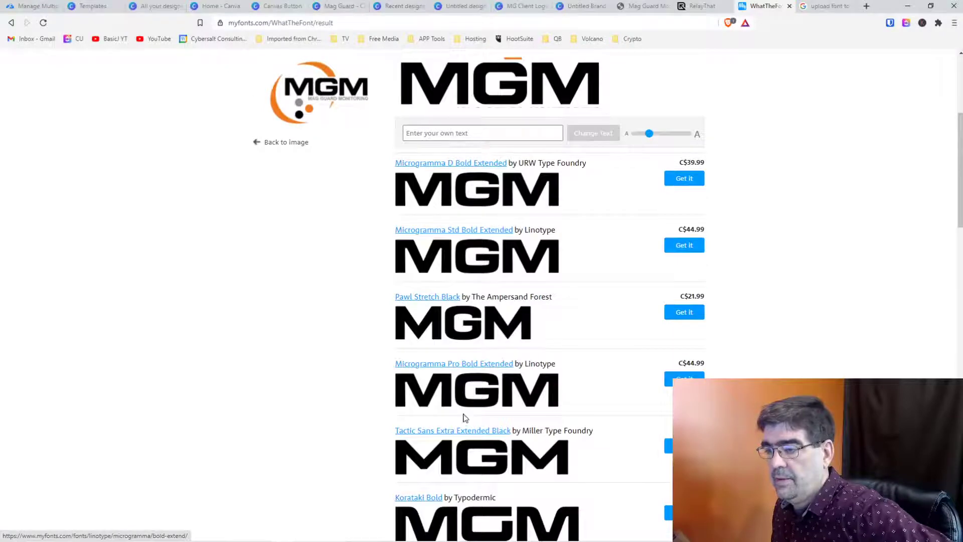
pyautogui.scroll(-6, 465, 418)
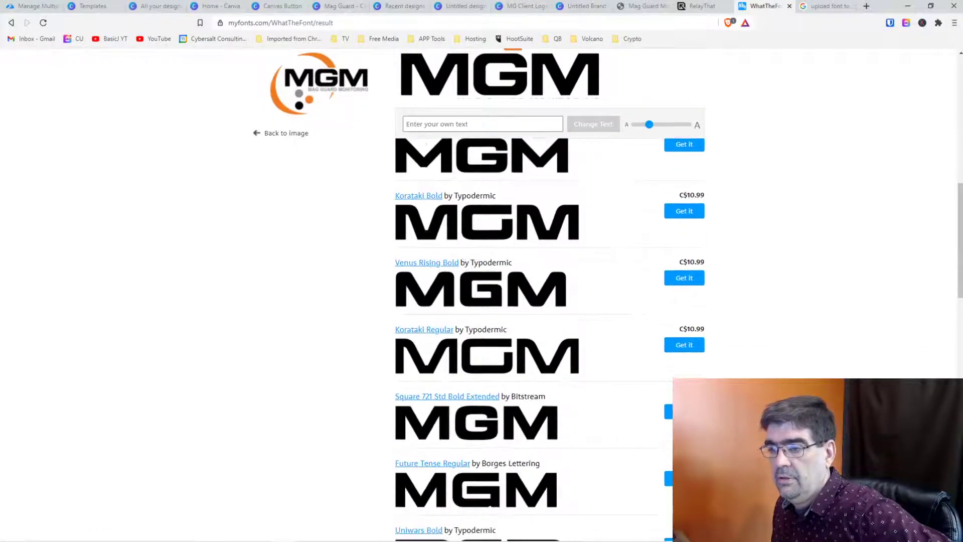
pyautogui.scroll(7, 464, 419)
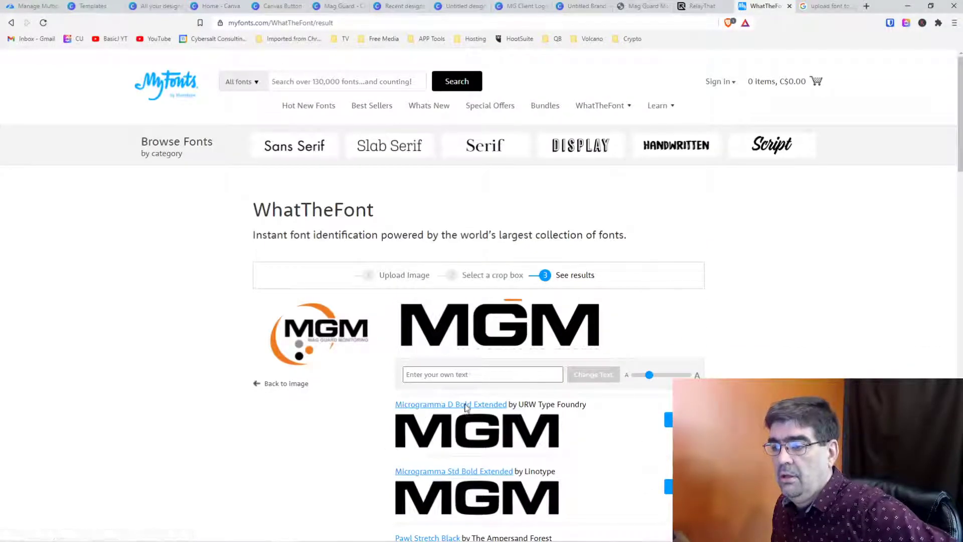
# Open Microgramma D Bold Extended, go to its Microgramma family page and compare the family package with the individual styles.
pyautogui.click(462, 404)
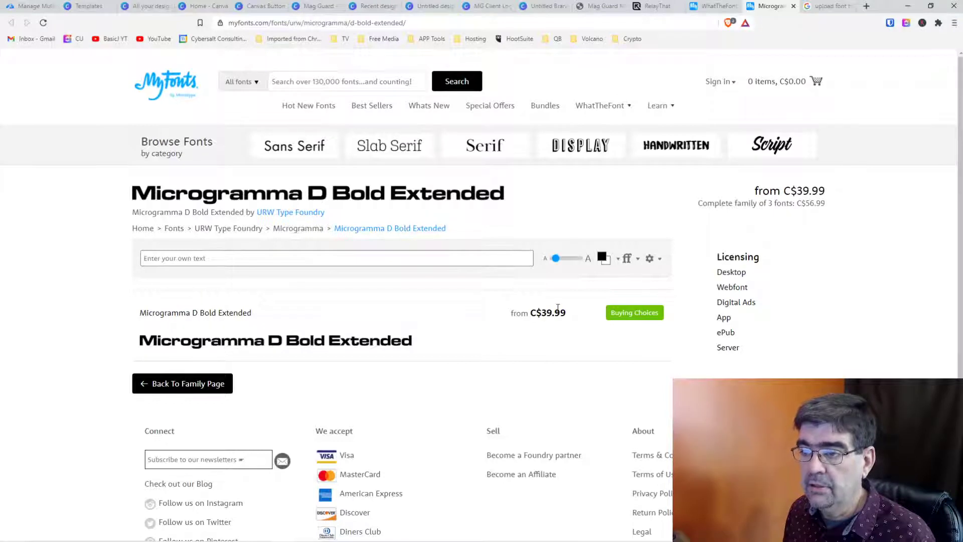
pyautogui.click(298, 229)
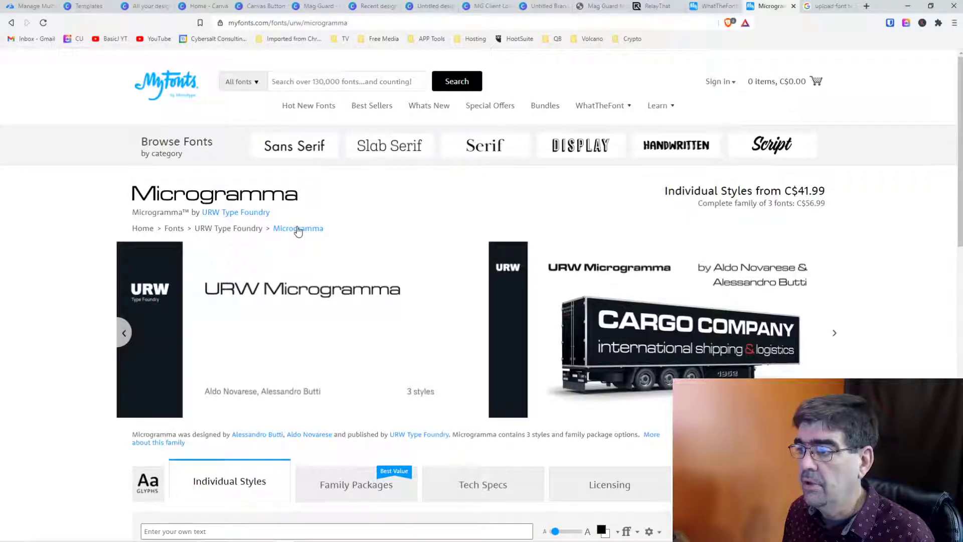
pyautogui.scroll(-3, 636, 285)
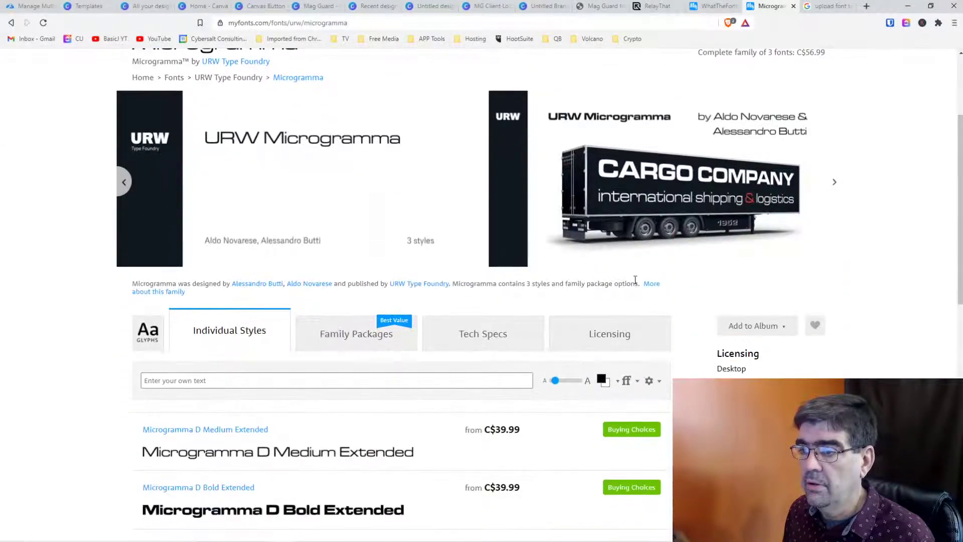
pyautogui.scroll(-2, 635, 280)
pyautogui.click(366, 248)
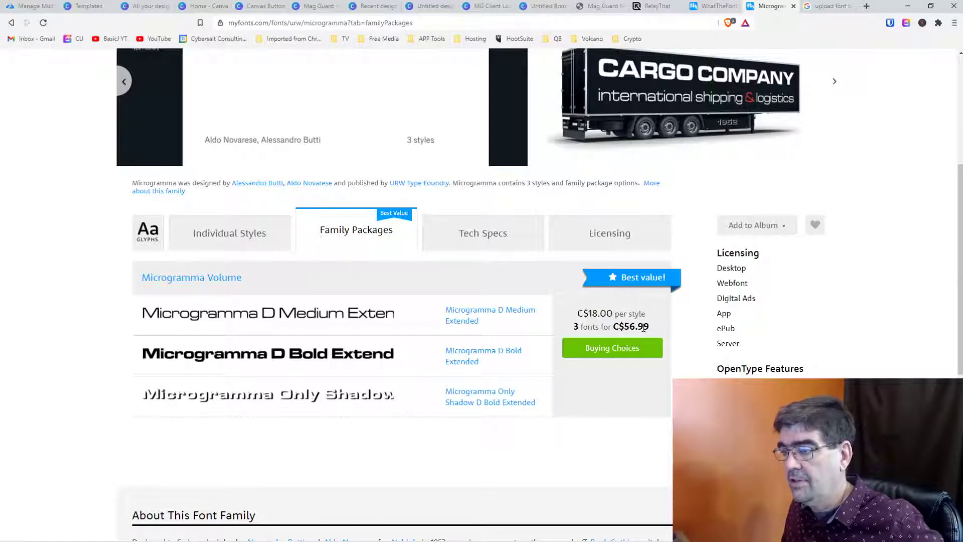
pyautogui.click(238, 233)
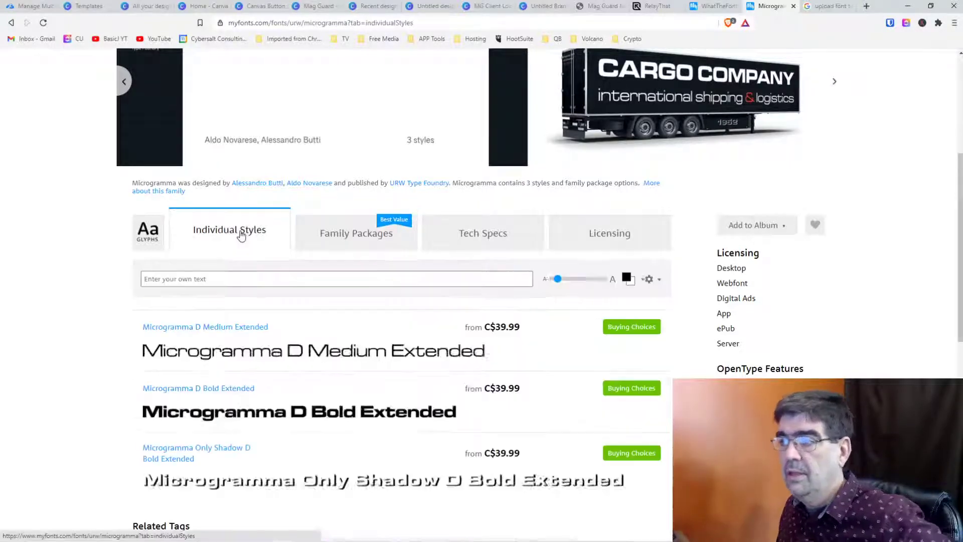
pyautogui.scroll(-2, 247, 247)
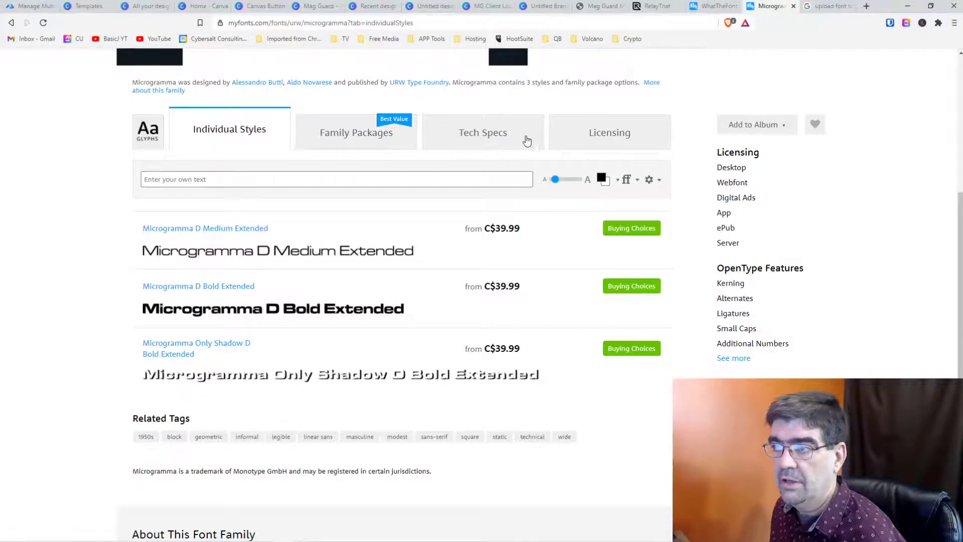
# Review Microgramma's licensing options and tech specs, and look through the glyph list of Microgramma D Medium Extended.
pyautogui.click(604, 138)
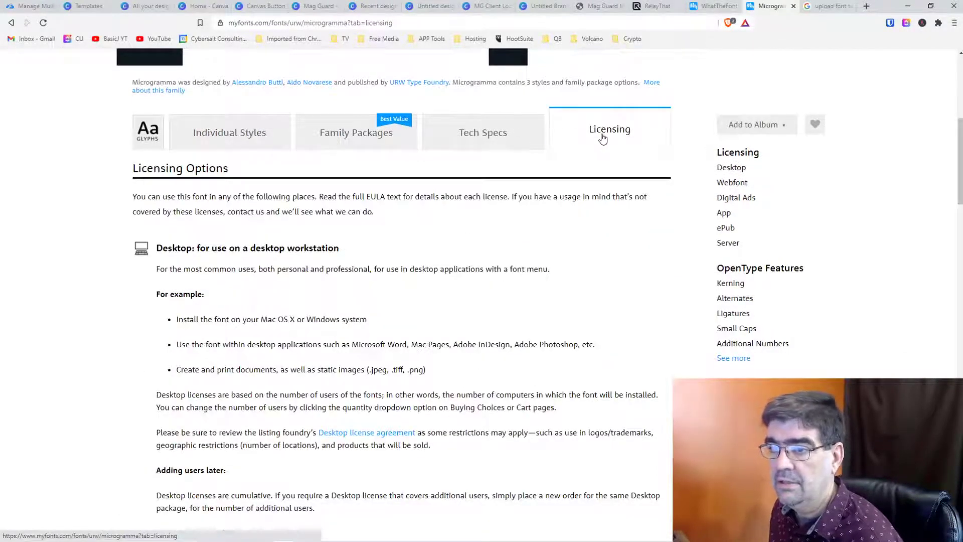
pyautogui.click(519, 135)
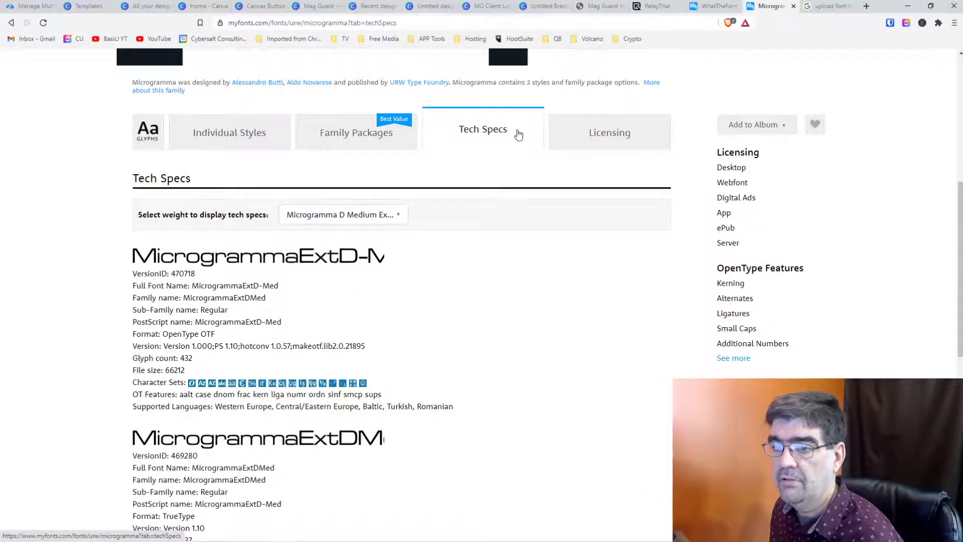
pyautogui.click(150, 135)
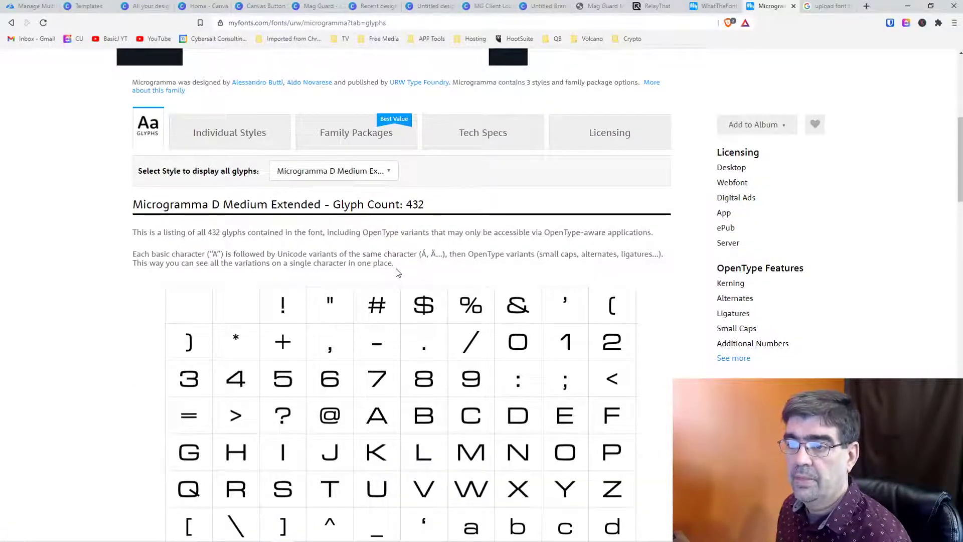
pyautogui.scroll(-7, 398, 272)
pyautogui.scroll(-2, 396, 270)
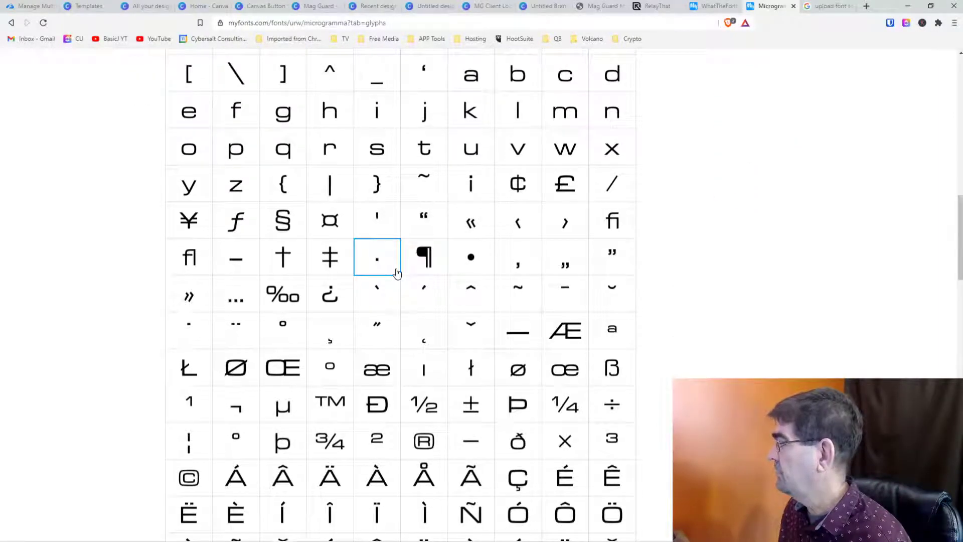
pyautogui.scroll(-11, 396, 273)
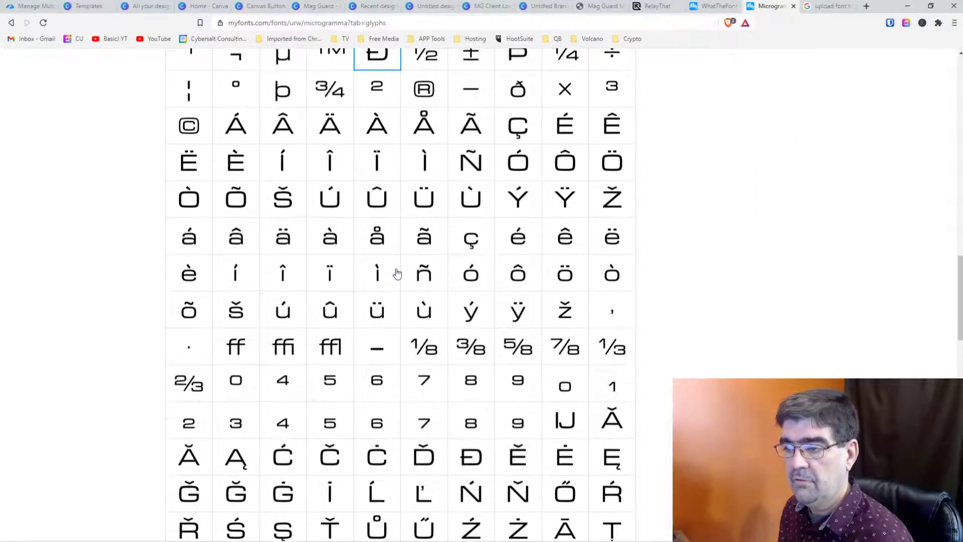
pyautogui.scroll(-8, 396, 273)
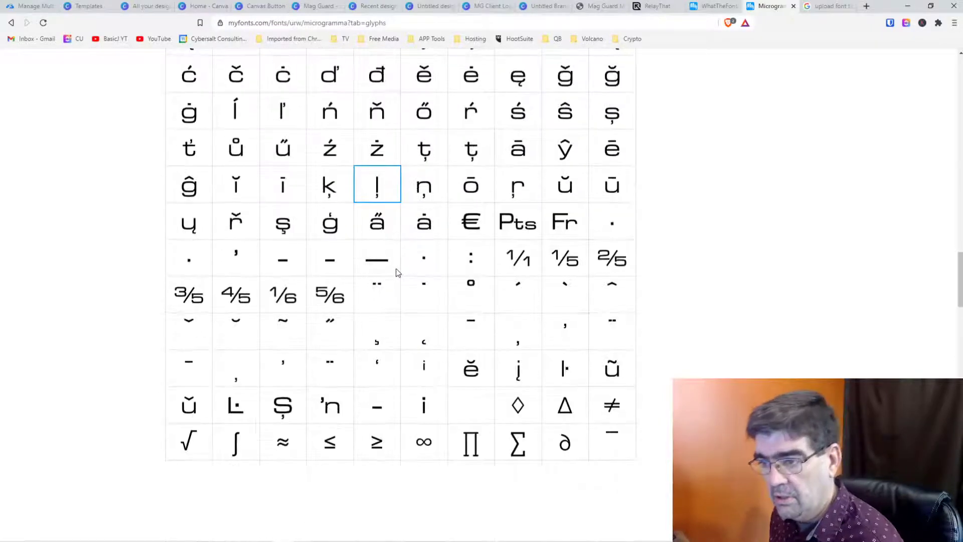
pyautogui.scroll(-18, 396, 272)
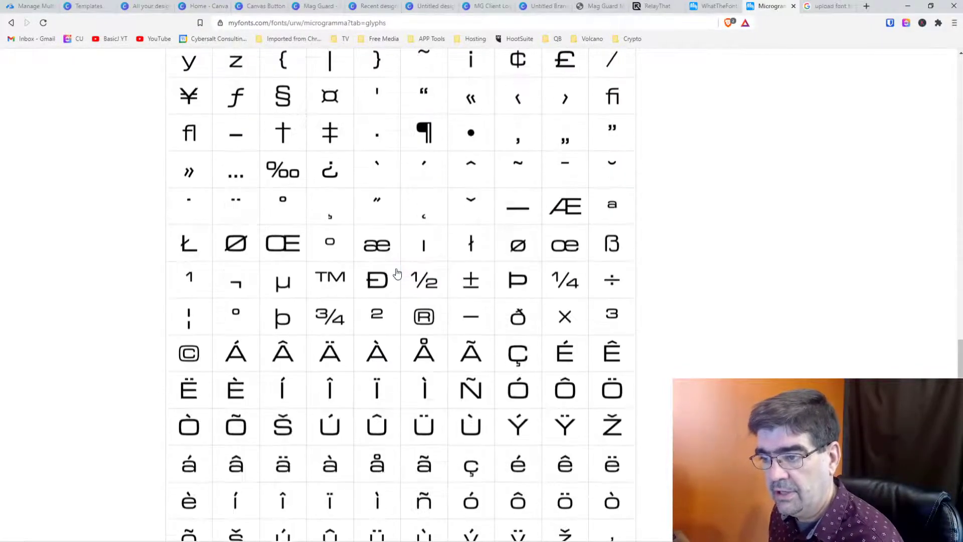
pyautogui.scroll(-16, 396, 273)
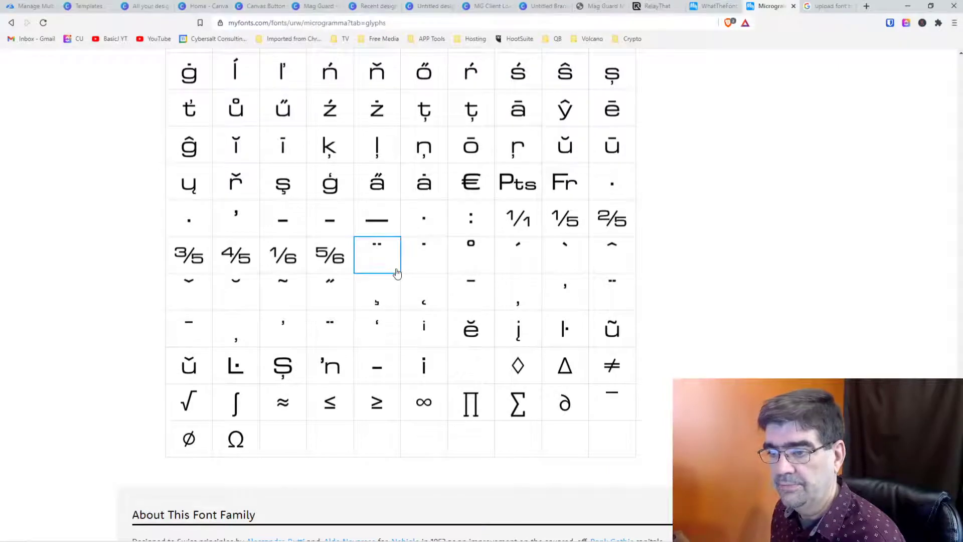
pyautogui.scroll(20, 396, 272)
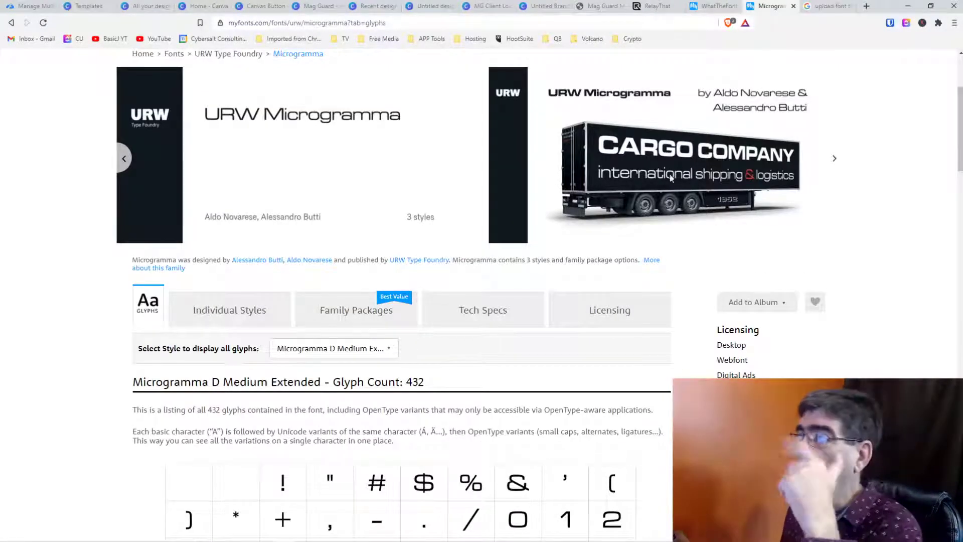
# Check the WhatTheFont results again, open fontsquirrel.com and search its fonts for "microgramma".
pyautogui.click(704, 9)
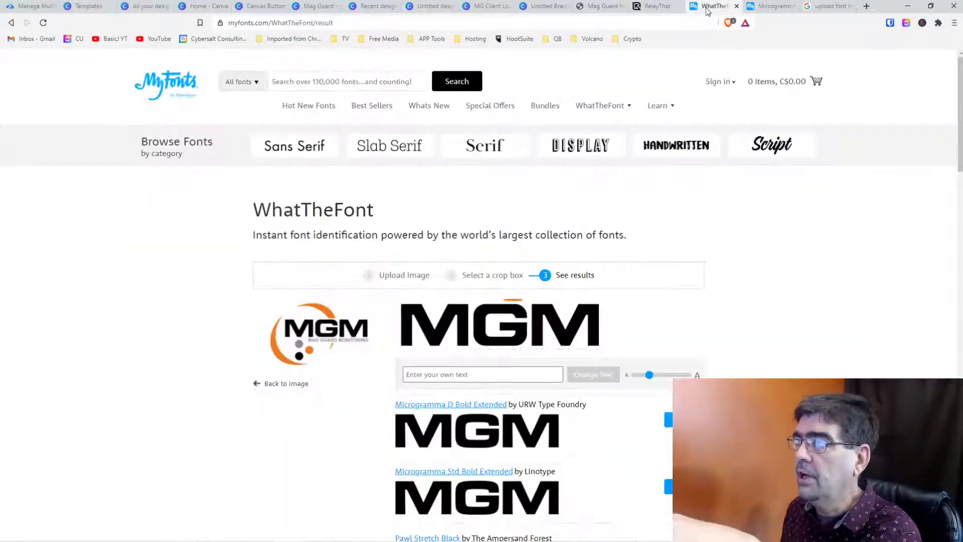
pyautogui.scroll(-4, 479, 372)
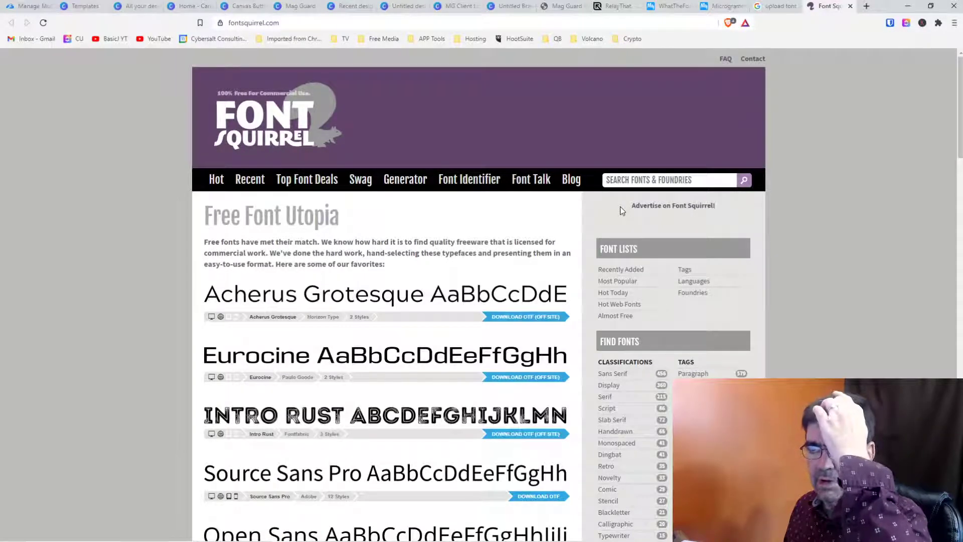
pyautogui.click(624, 179)
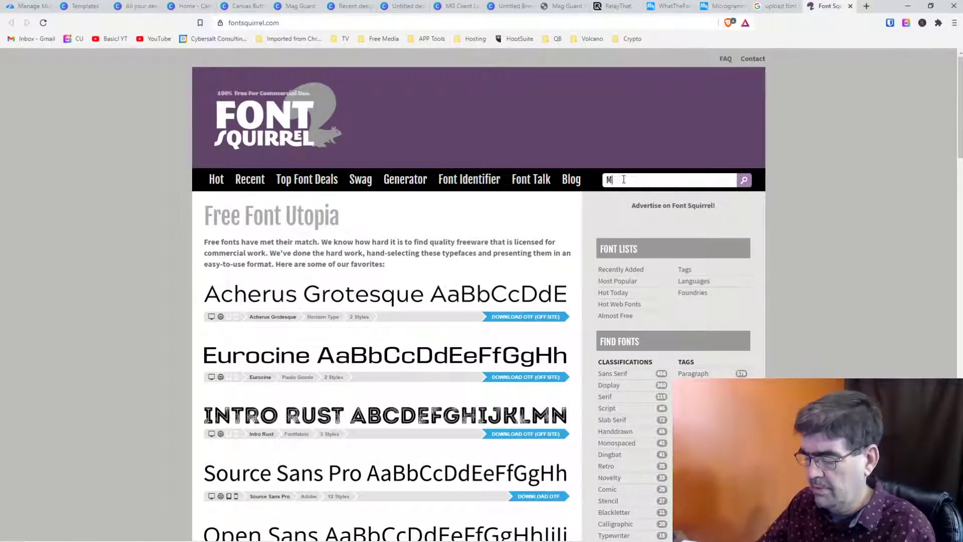
pyautogui.write('microgramma')
pyautogui.press('Return')
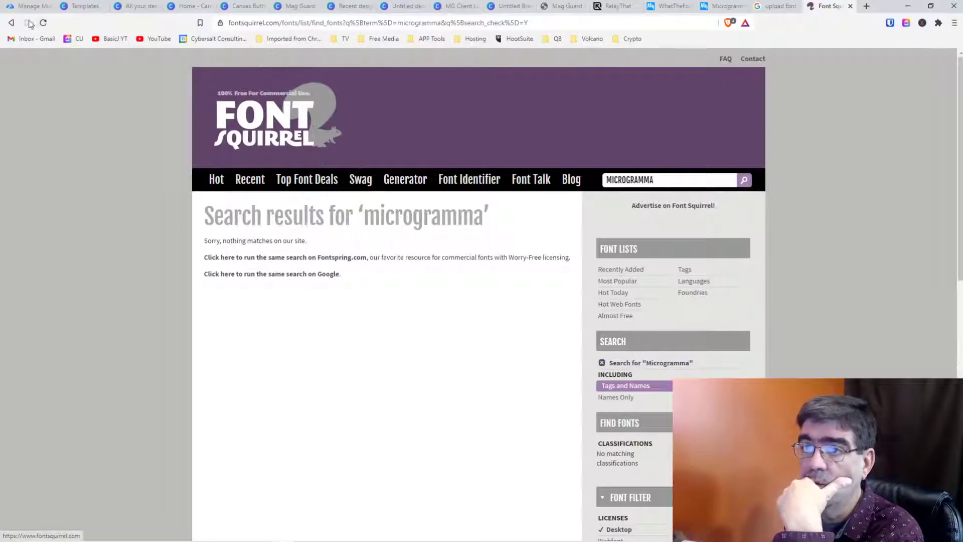
# Return to the Font Squirrel home page and look through its favourite free fonts for similar lettering.
pyautogui.click(12, 23)
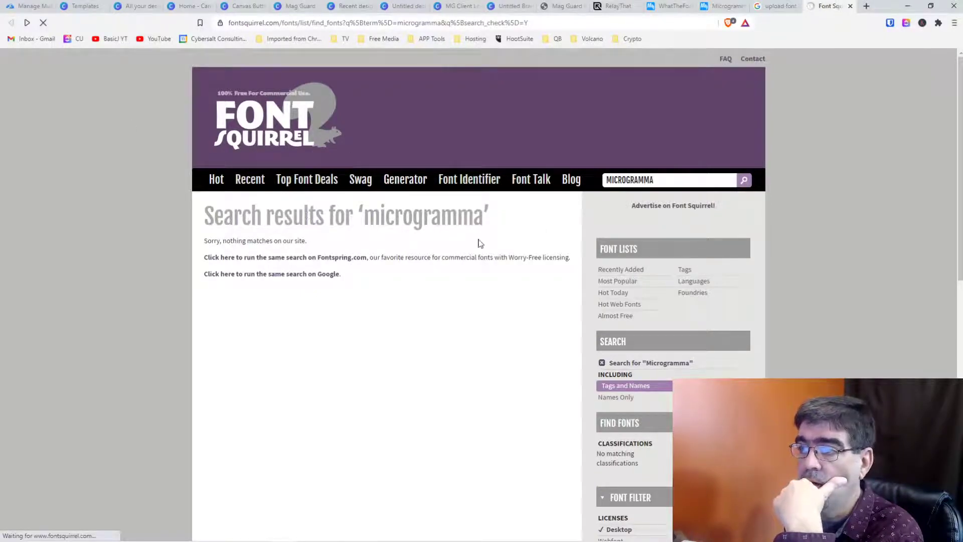
pyautogui.scroll(-2, 455, 229)
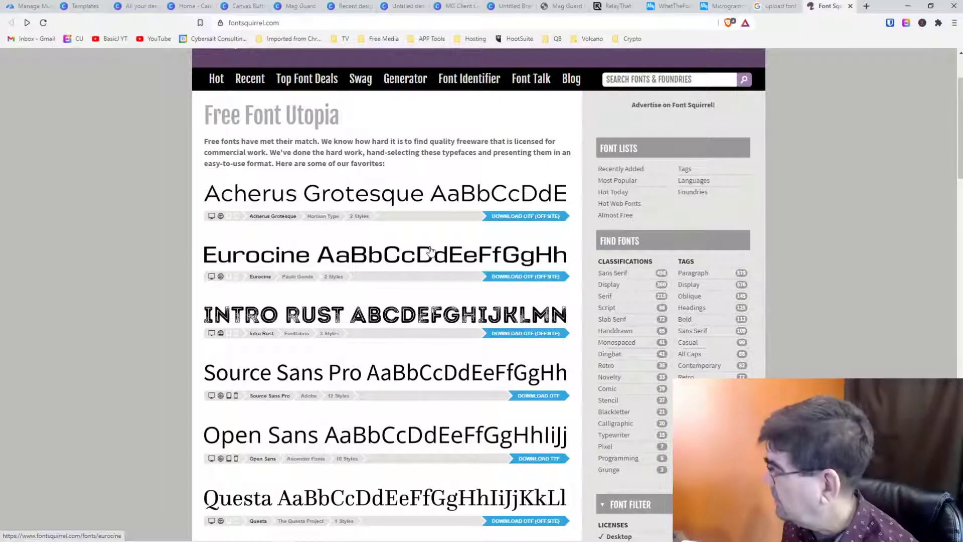
pyautogui.scroll(-6, 431, 251)
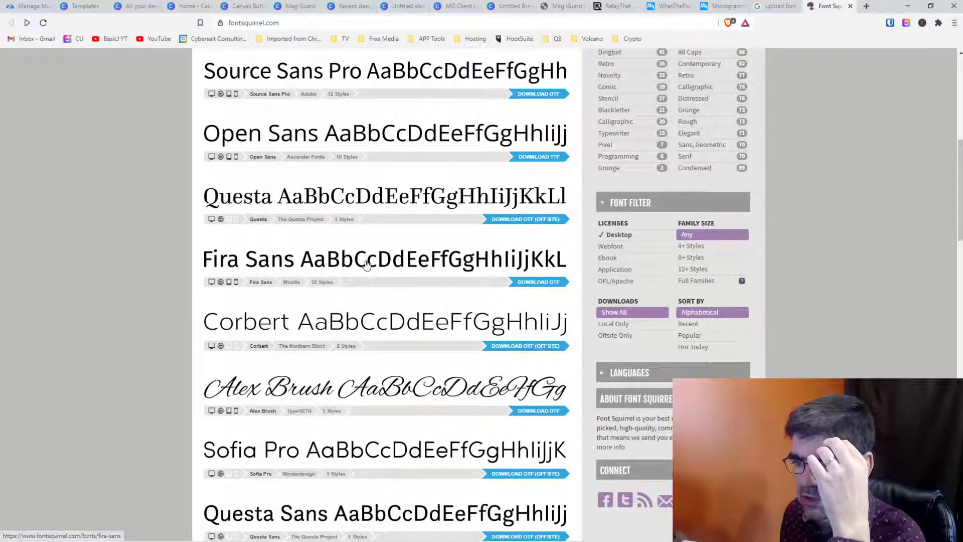
# Go back to the Microgramma family page on MyFonts and examine its prices and glyph samples again.
pyautogui.click(722, 7)
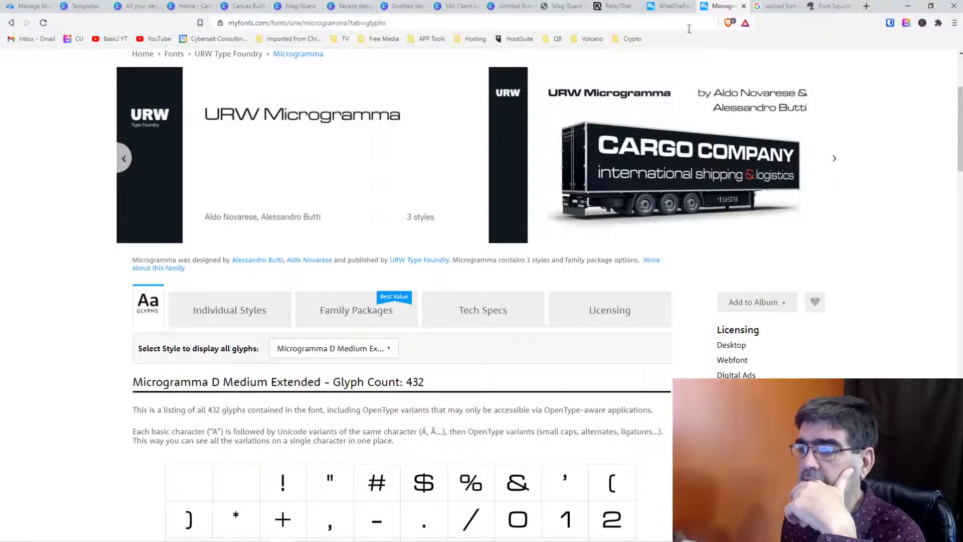
pyautogui.scroll(4, 497, 228)
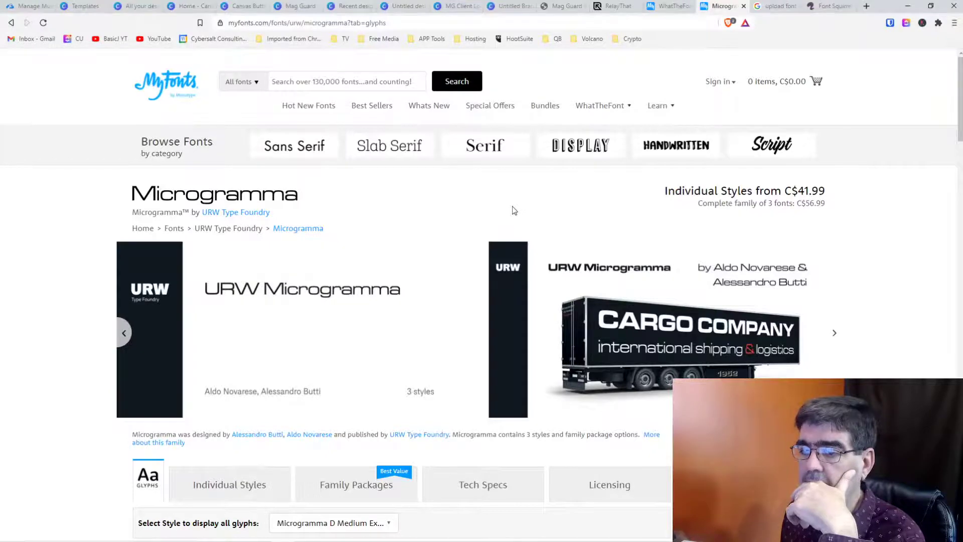
pyautogui.scroll(-4, 513, 210)
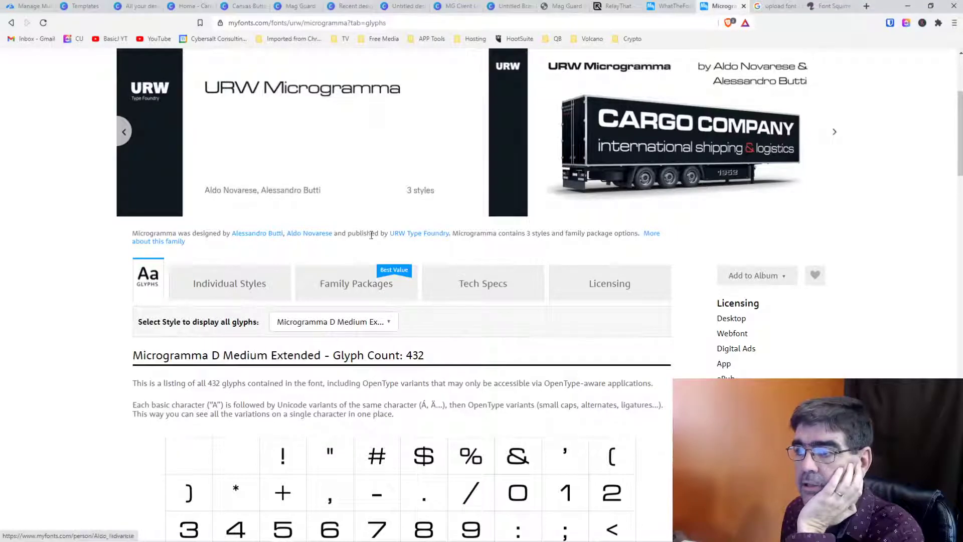
pyautogui.scroll(-2, 443, 239)
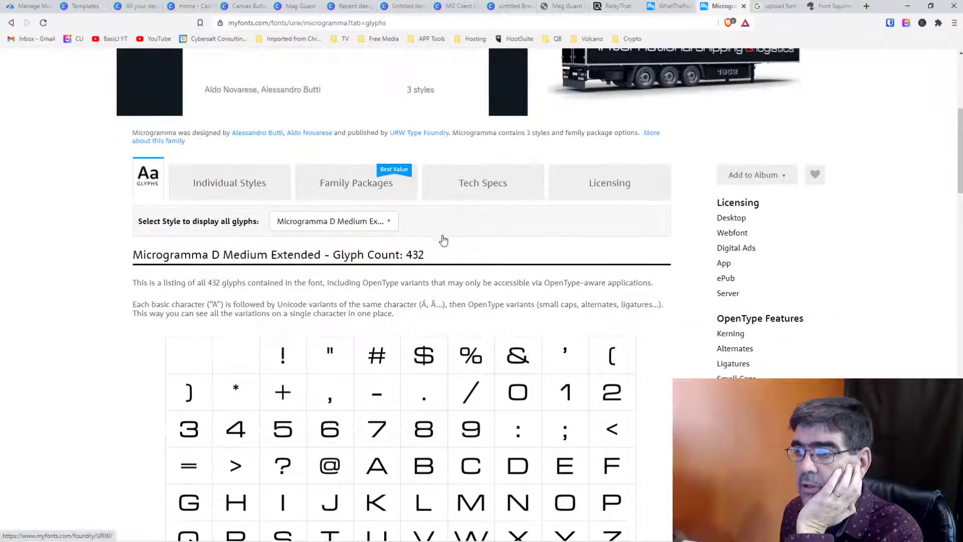
pyautogui.scroll(-4, 443, 239)
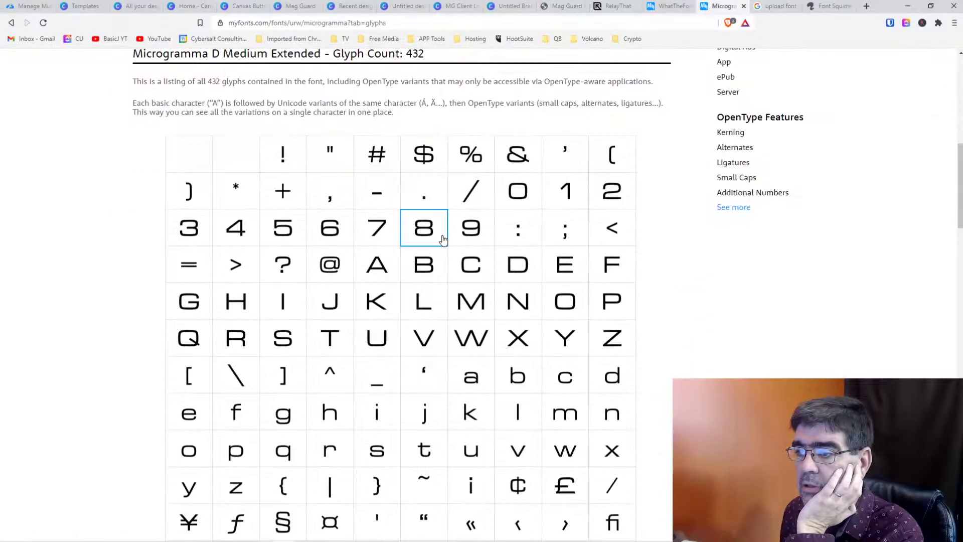
pyautogui.scroll(-10, 443, 240)
pyautogui.scroll(9, 443, 239)
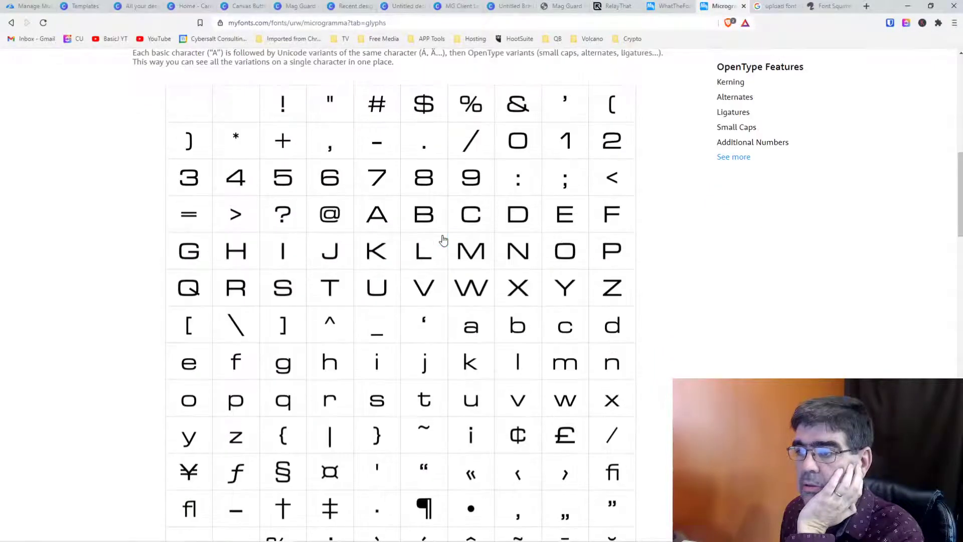
pyautogui.scroll(1, 443, 239)
pyautogui.scroll(2, 444, 239)
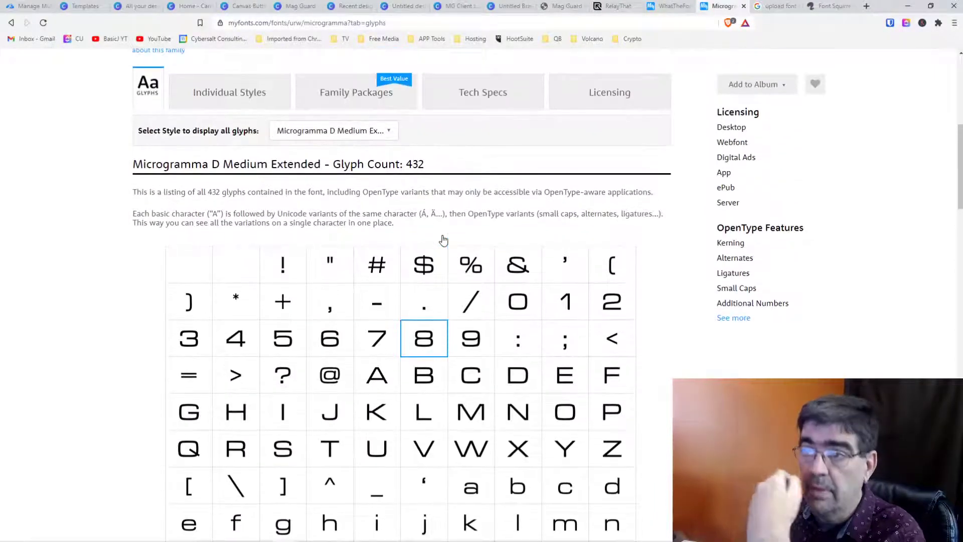
pyautogui.scroll(8, 444, 239)
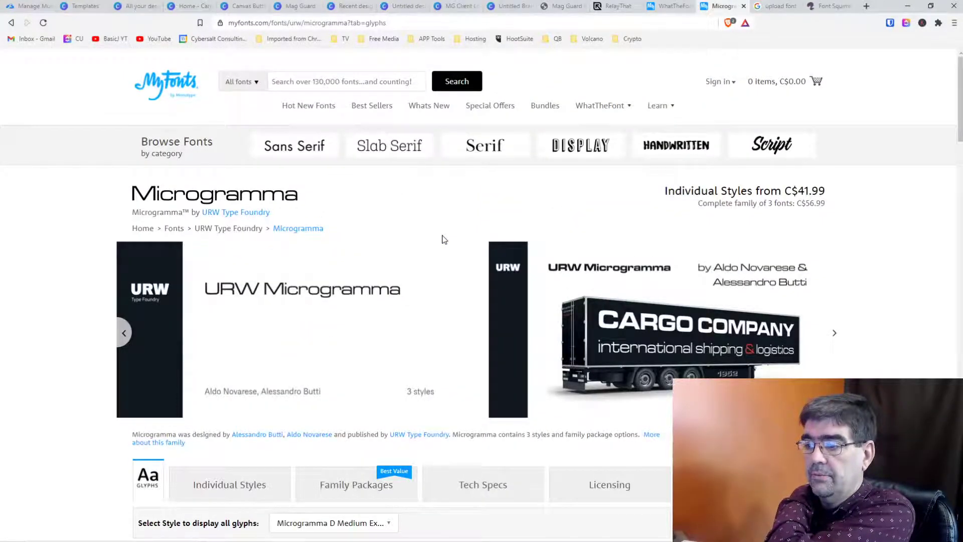
# Open the text colours for CLIENT LOGIN in the MG Client Login design, and check the Mag Guard Monitoring palette in the Brand Kit.
pyautogui.click(509, 6)
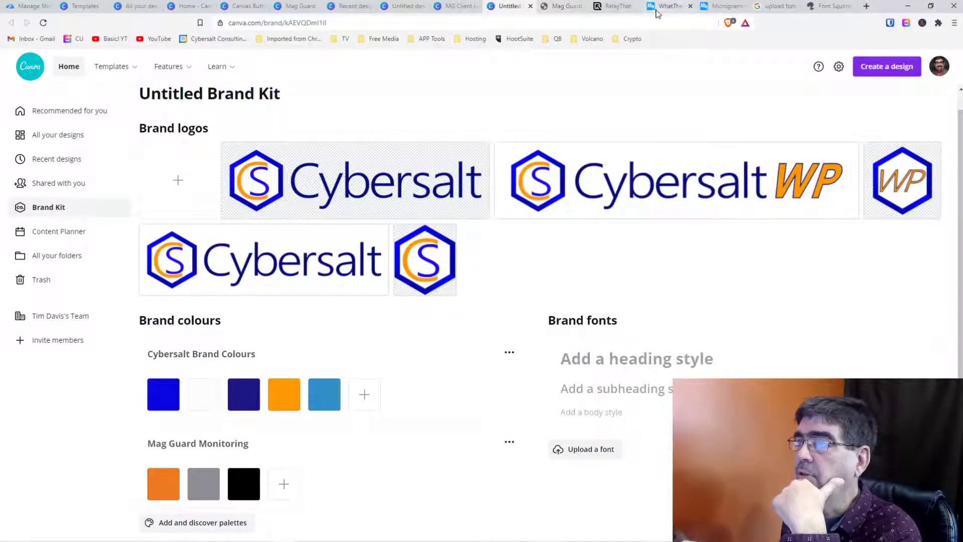
pyautogui.click(459, 9)
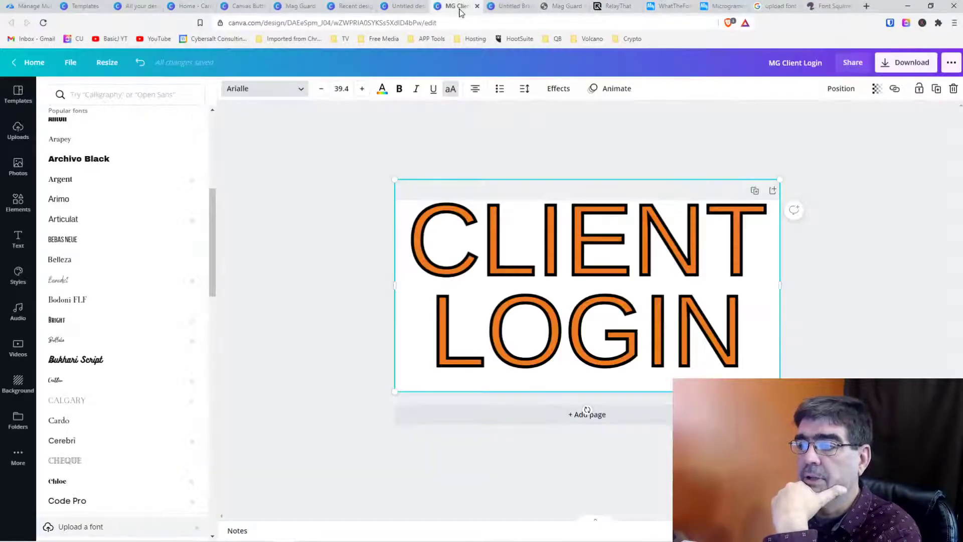
pyautogui.click(483, 241)
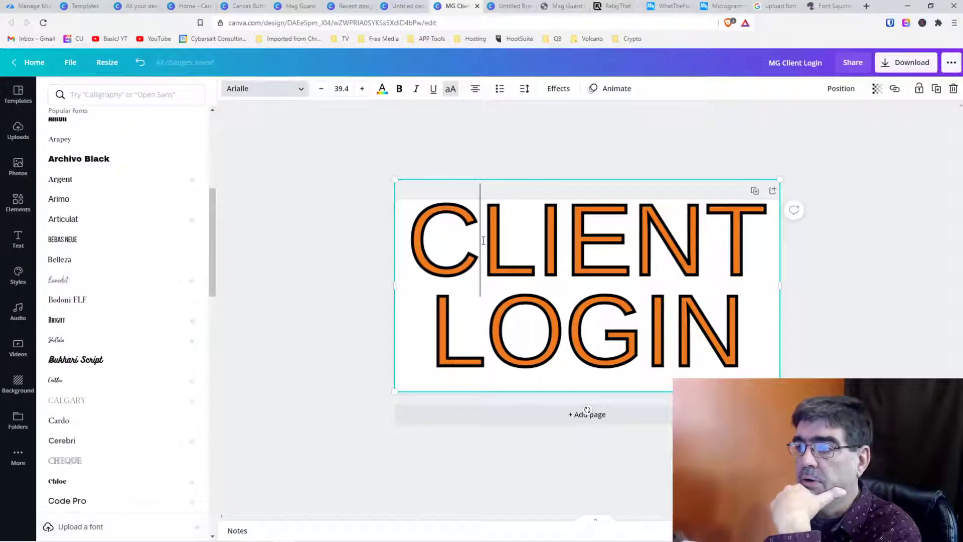
pyautogui.tripleClick(417, 239)
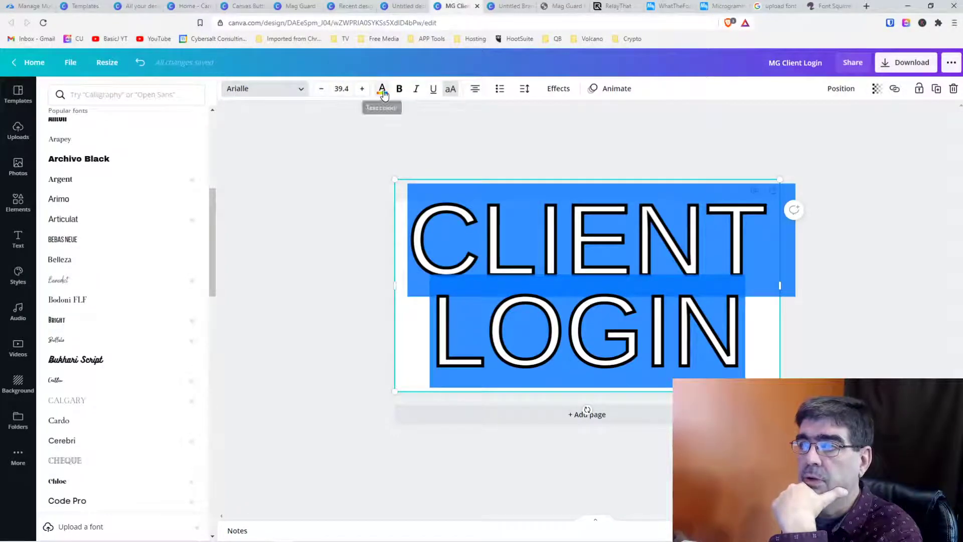
pyautogui.click(383, 92)
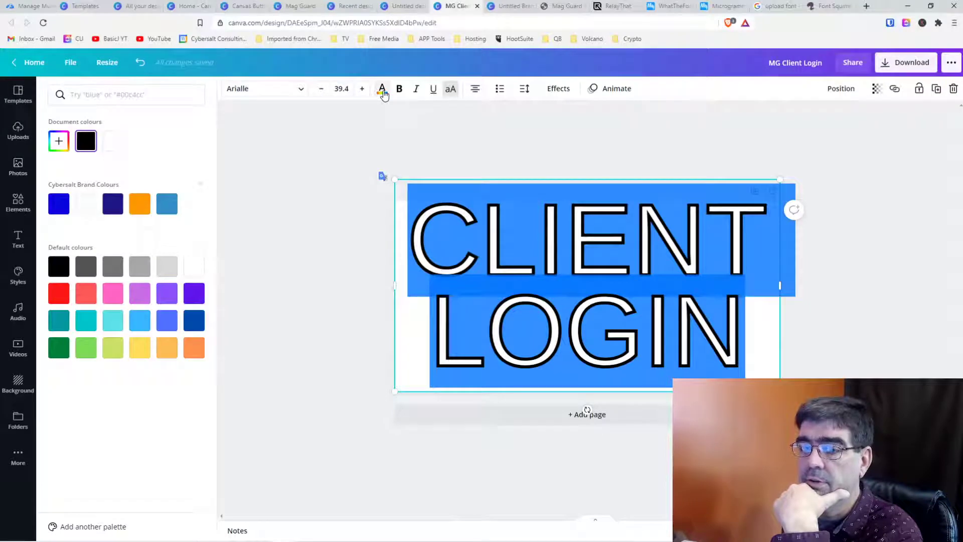
pyautogui.click(85, 528)
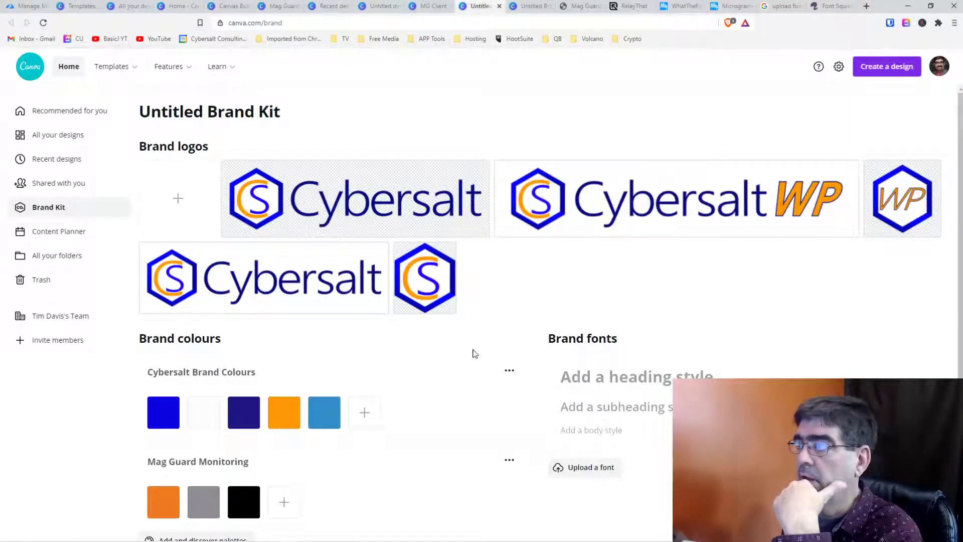
pyautogui.scroll(-1, 475, 353)
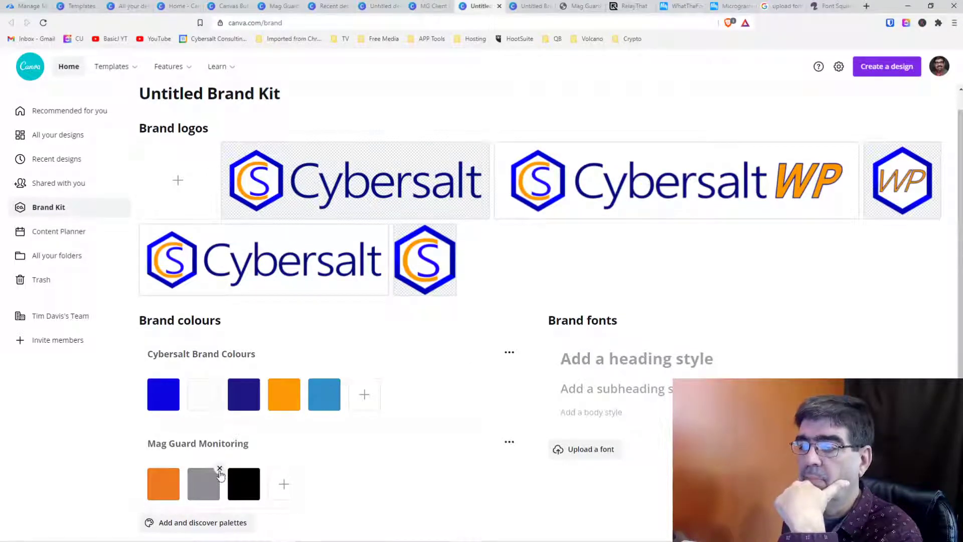
# Reload the MG Client Login design and open the text colours for CLIENT LOGIN with the Mag Guard Monitoring palette.
pyautogui.click(436, 7)
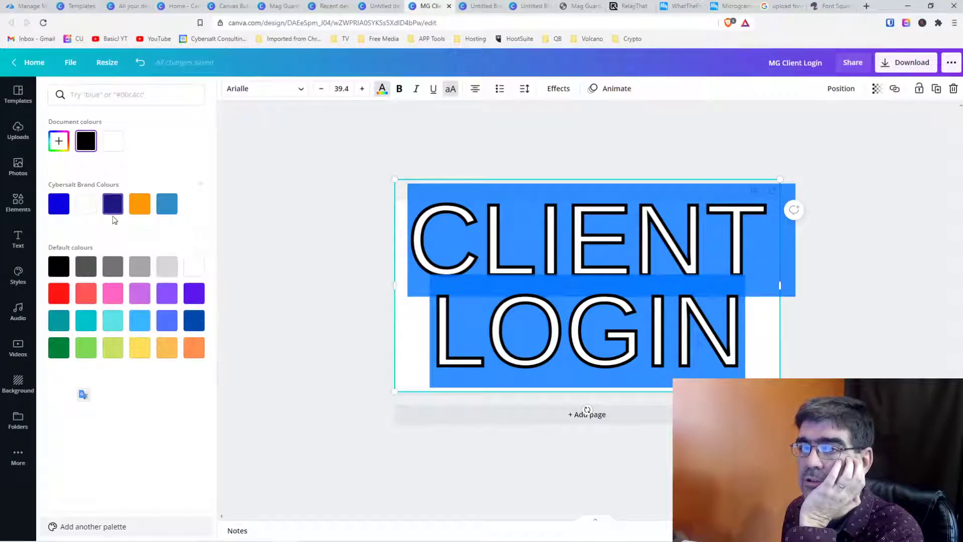
pyautogui.click(44, 24)
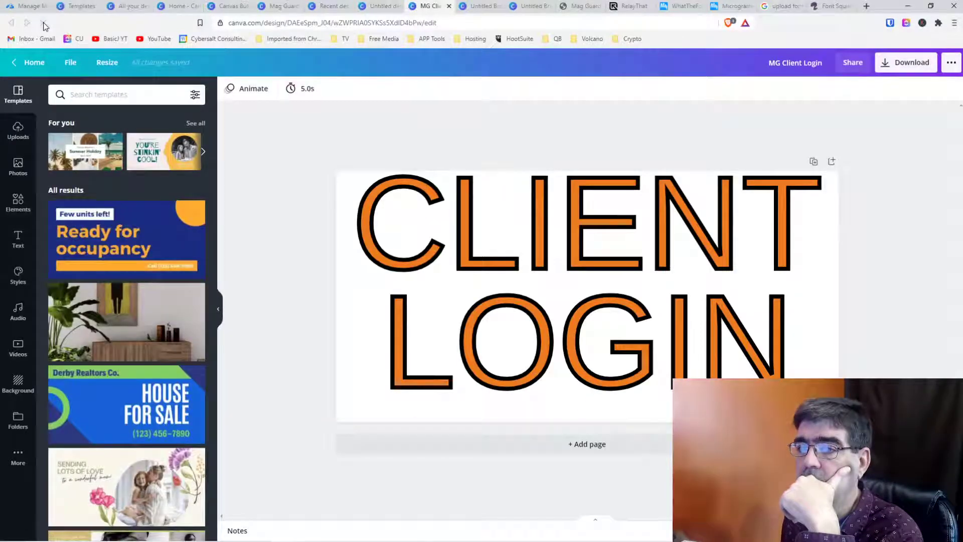
pyautogui.click(441, 224)
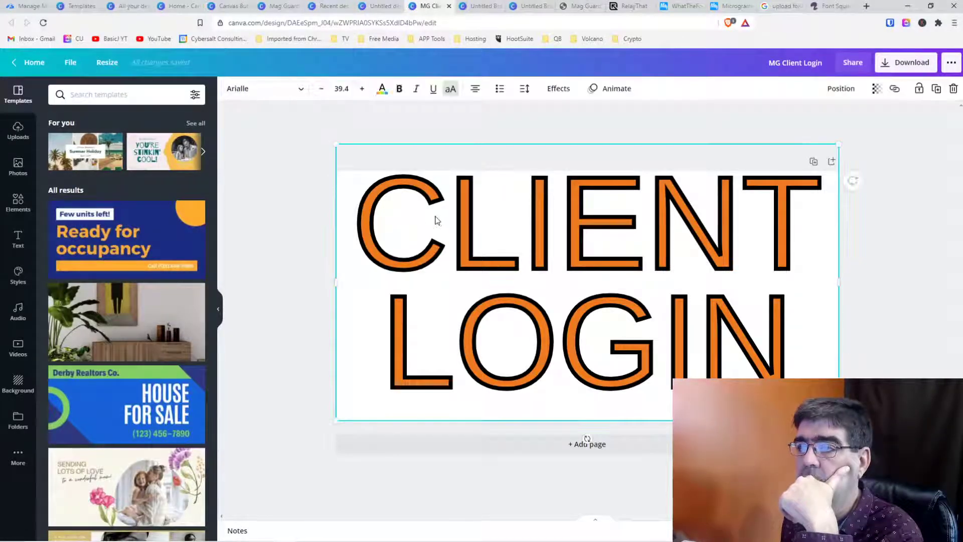
pyautogui.click(381, 91)
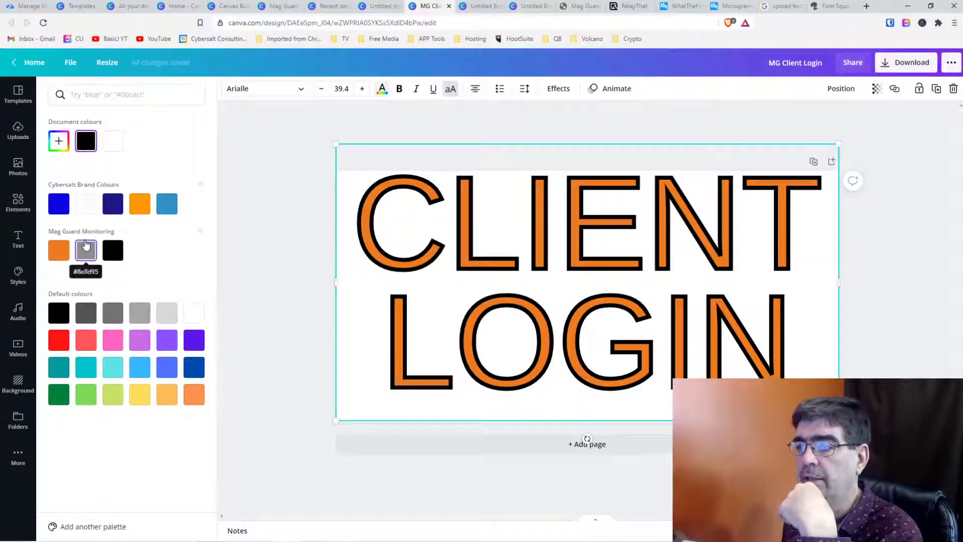
# Try the grey from the Mag Guard Monitoring palette on all of the CLIENT LOGIN text.
pyautogui.click(790, 345)
pyautogui.moveTo(790, 345); pyautogui.dragTo(370, 235)
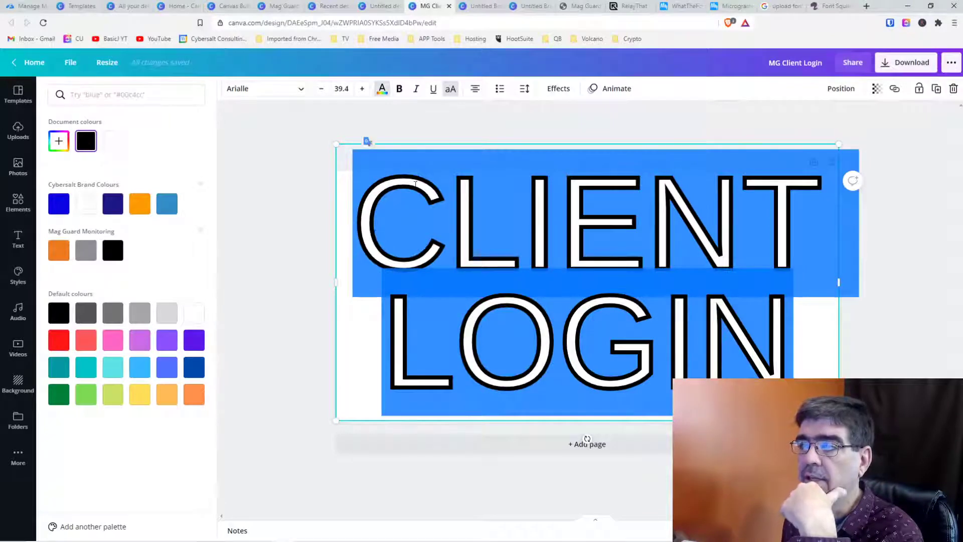
pyautogui.click(86, 250)
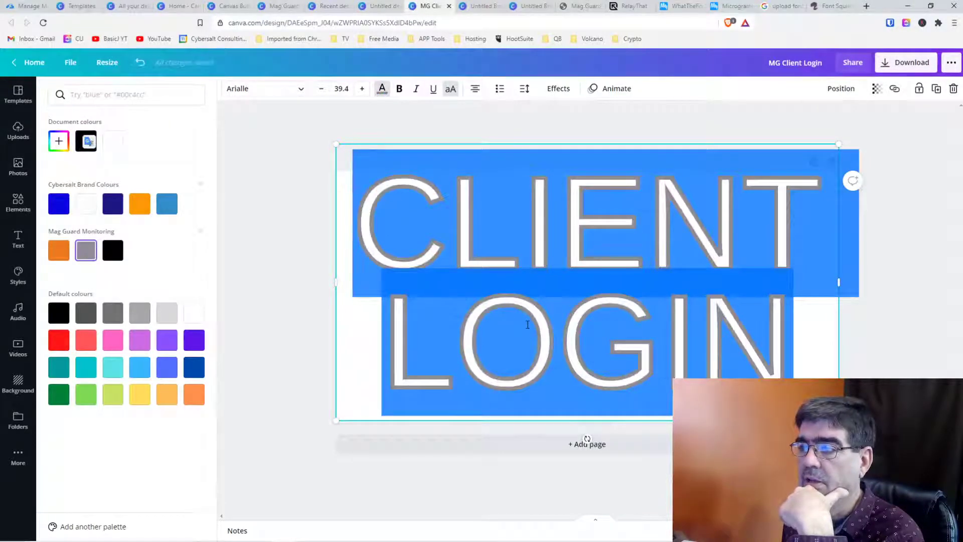
# Set the whole CLIENT LOGIN text to the black of the Mag Guard Monitoring palette.
pyautogui.click(527, 325)
pyautogui.moveTo(793, 348); pyautogui.dragTo(357, 216)
pyautogui.click(113, 249)
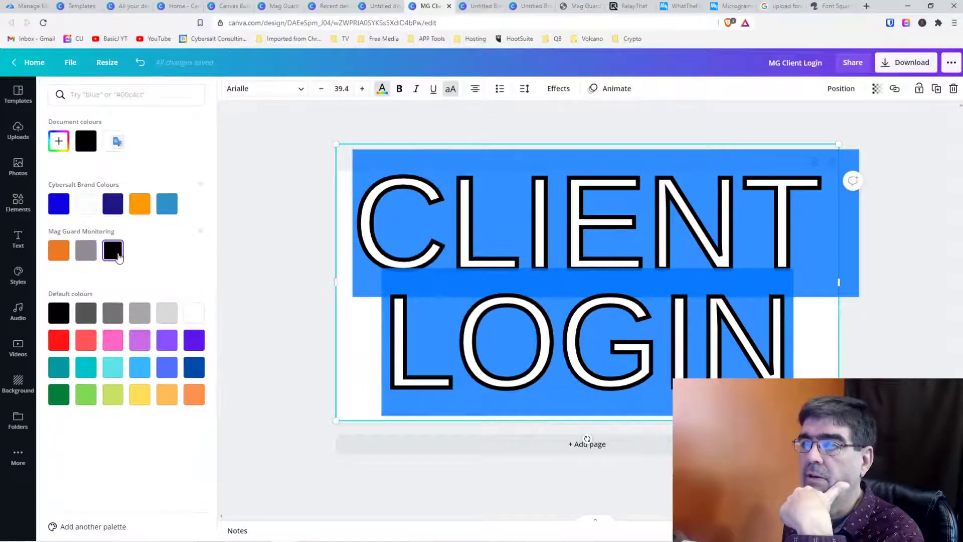
# Check the colour choices of the Splice effect on CLIENT LOGIN, including the Mag Guard Monitoring palette.
pyautogui.click(547, 92)
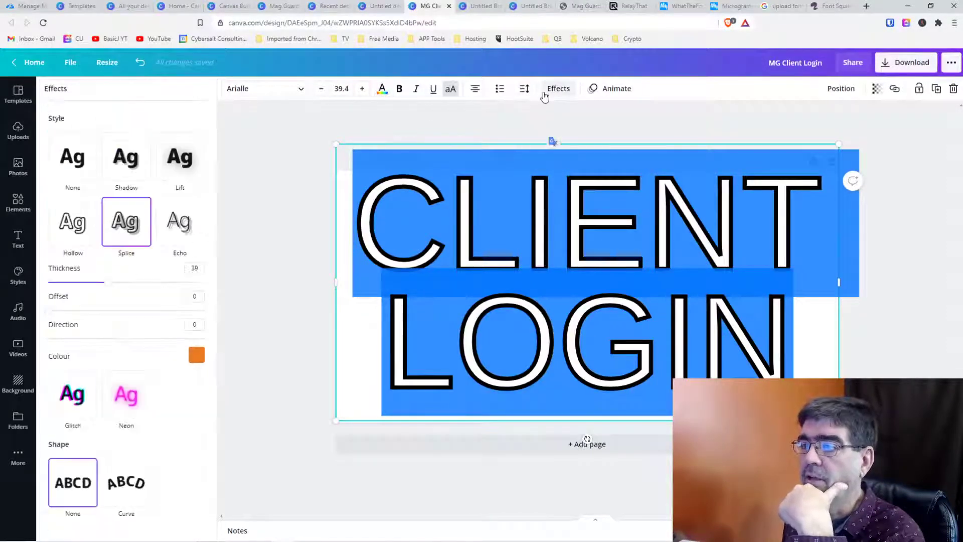
pyautogui.click(196, 354)
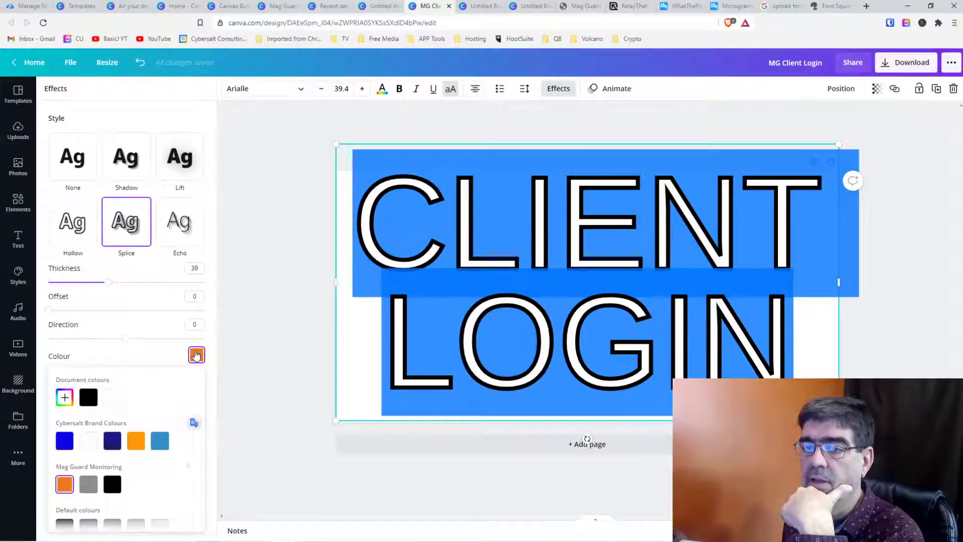
pyautogui.scroll(-3, 135, 442)
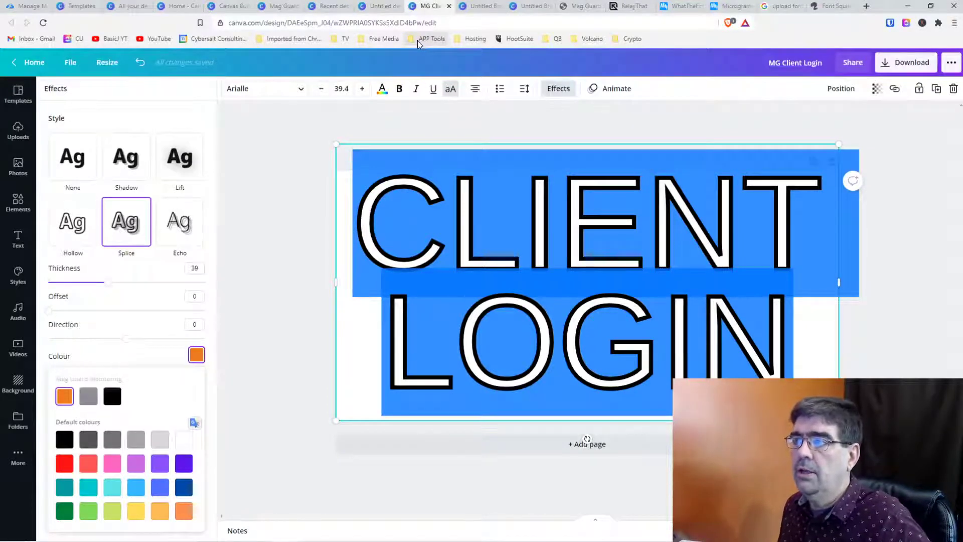
# Review the 1920 × 1080 px MGM logo design from the recent designs and the Brand Kit, and return to MG Client Login.
pyautogui.click(329, 9)
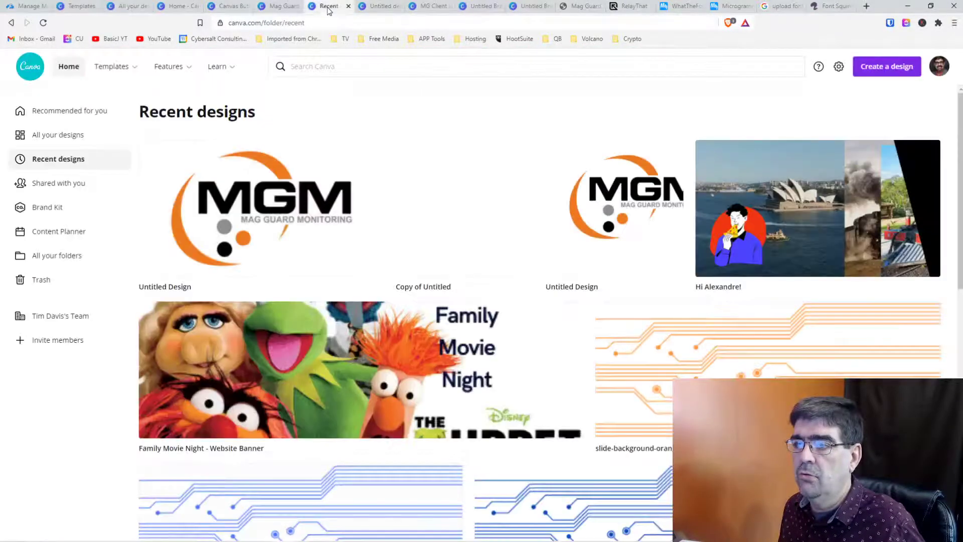
pyautogui.click(290, 183)
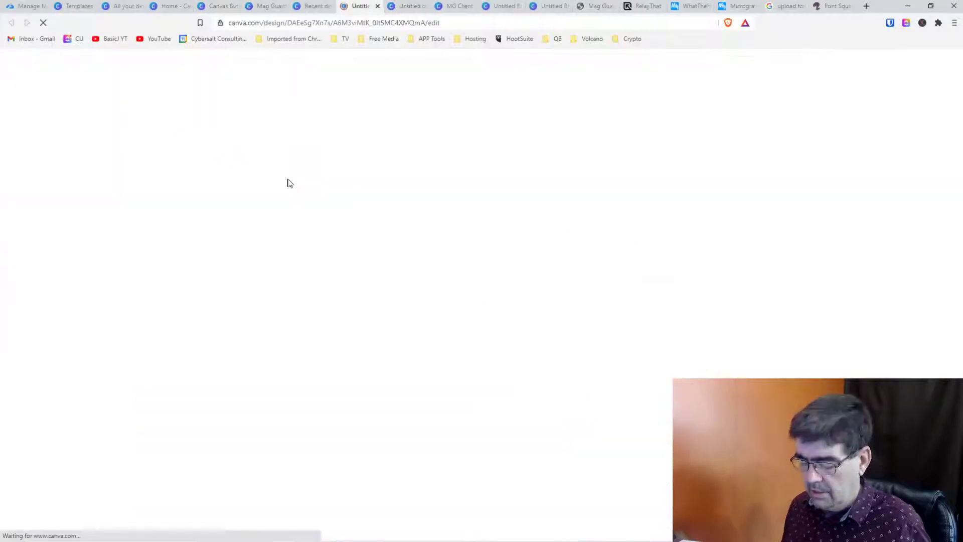
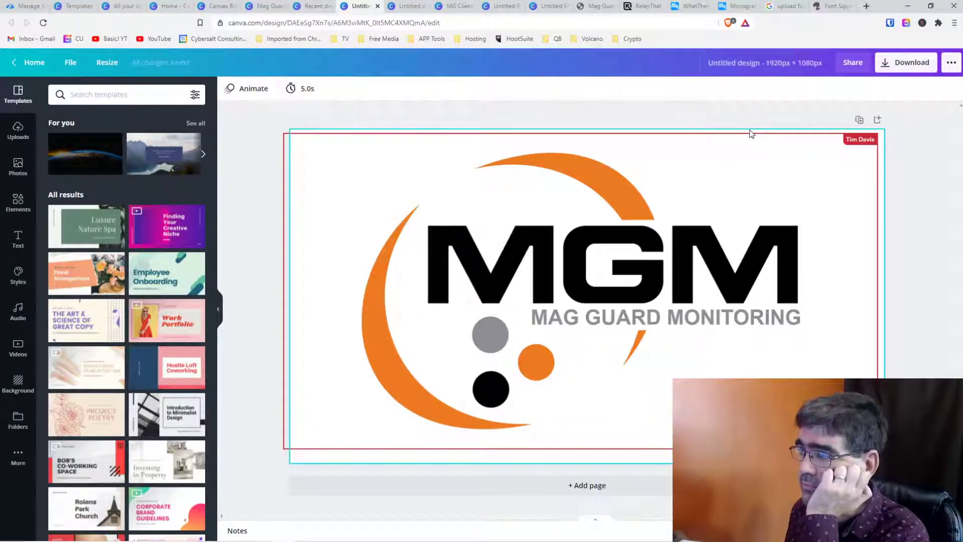
pyautogui.click(546, 7)
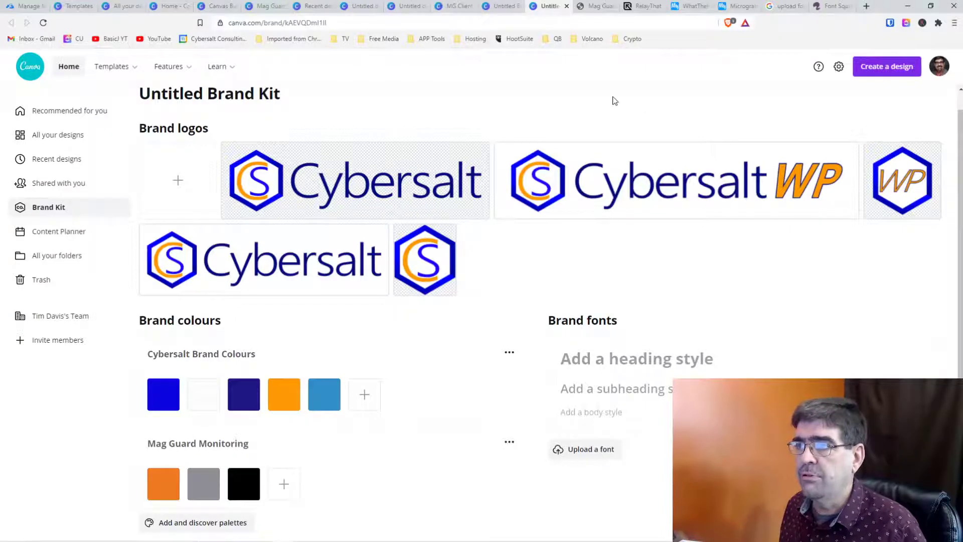
pyautogui.click(454, 7)
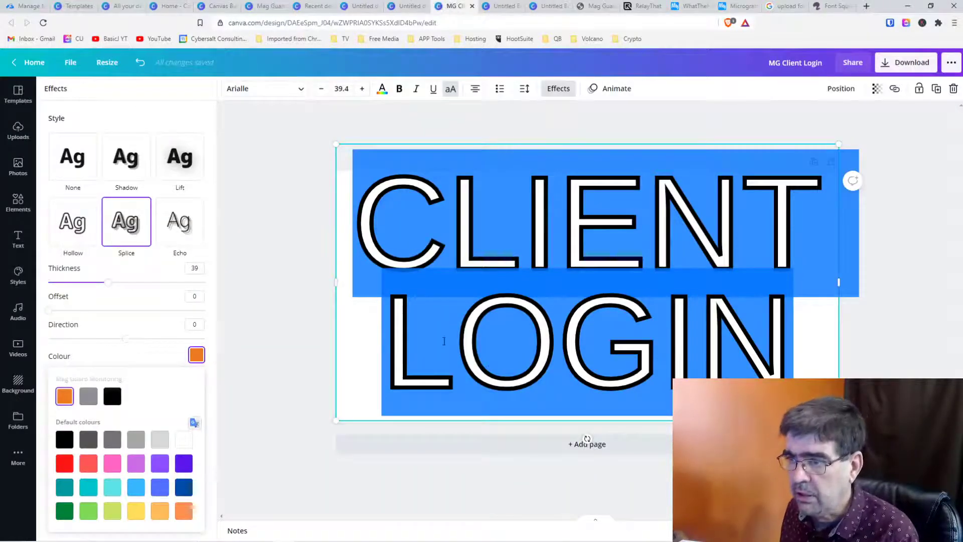
# Examine how the CLIENT LOGIN lettering and its outline read when the button is viewed at a much smaller scale.
pyautogui.click(444, 341)
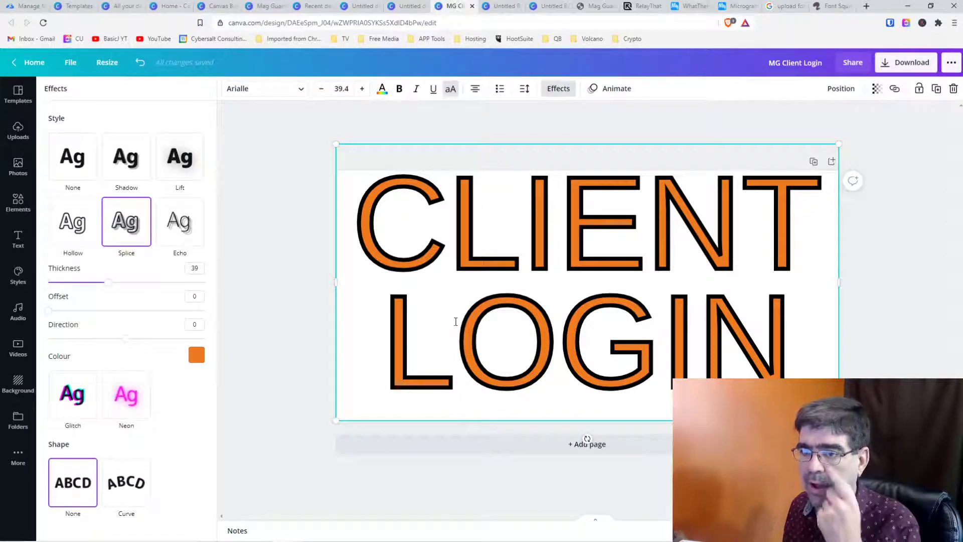
pyautogui.click(455, 321)
pyautogui.doubleClick(455, 321)
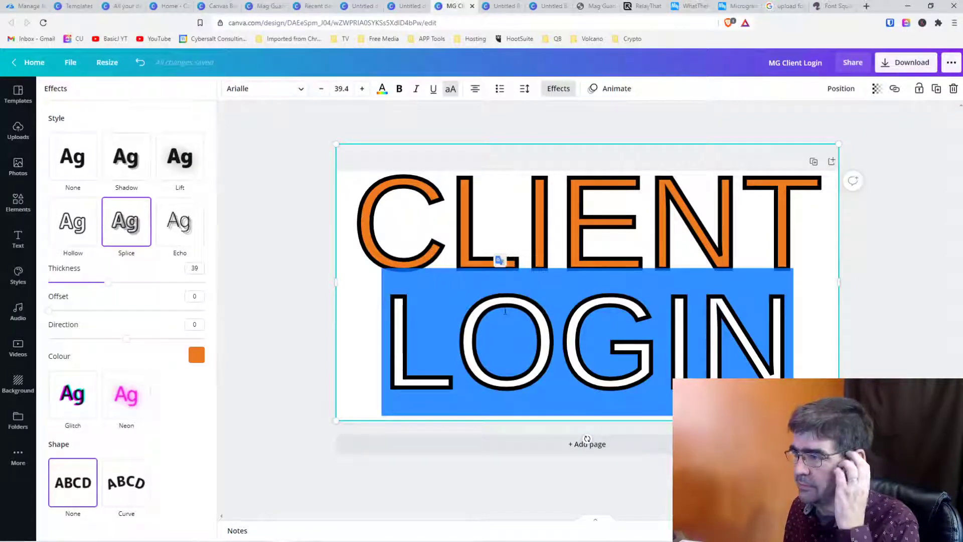
pyautogui.click(505, 311)
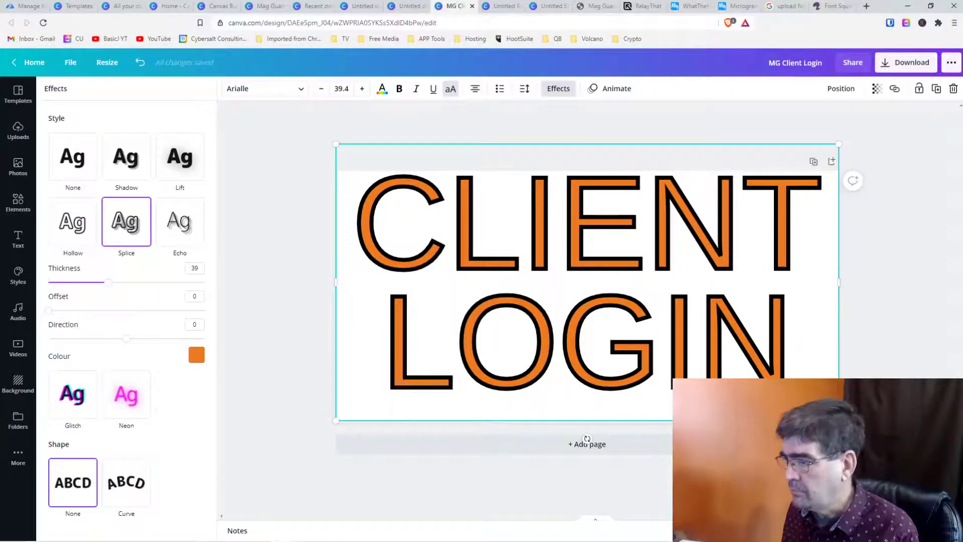
pyautogui.hotkey('ctrl', '-')
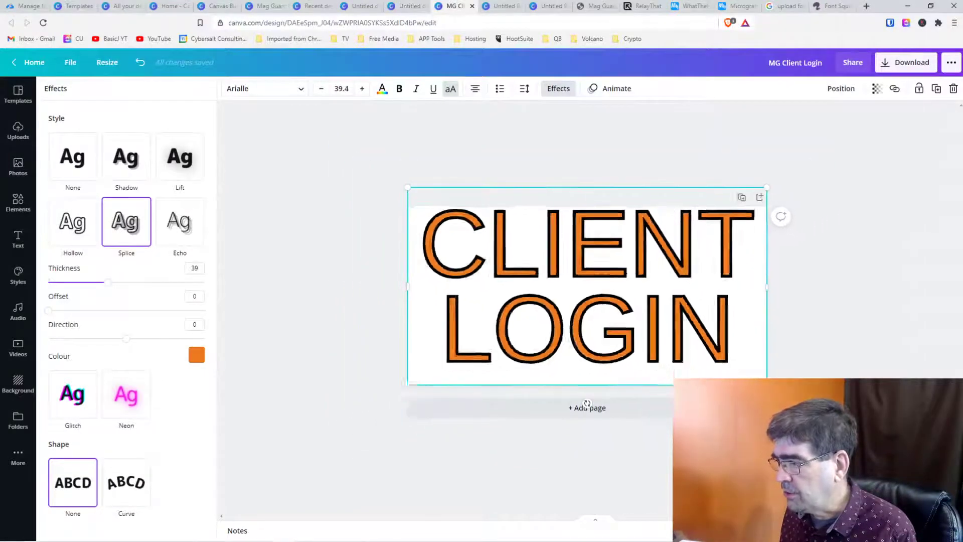
pyautogui.hotkey('ctrl', '-')
pyautogui.hotkey('ctrl', '-')
pyautogui.hotkey('ctrl', '-')
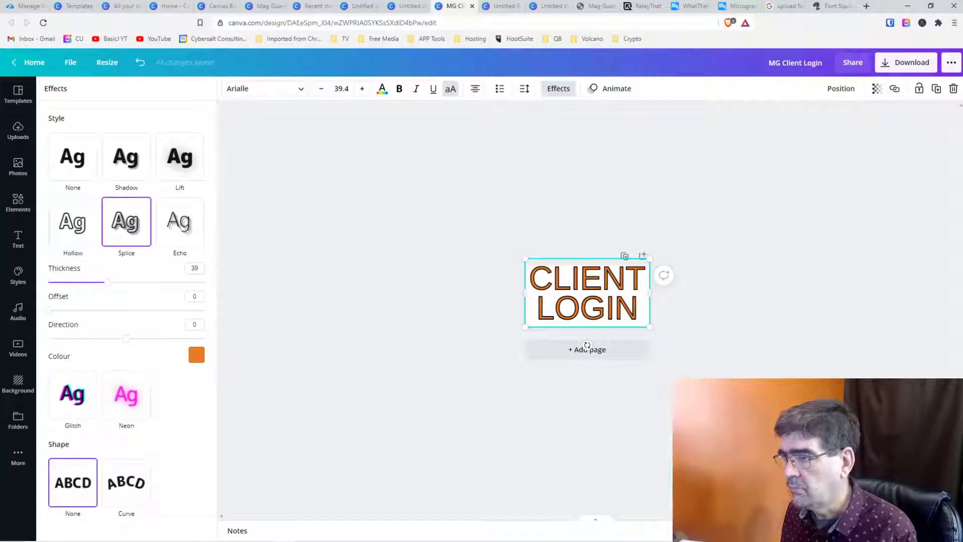
pyautogui.hotkey('ctrl', '-')
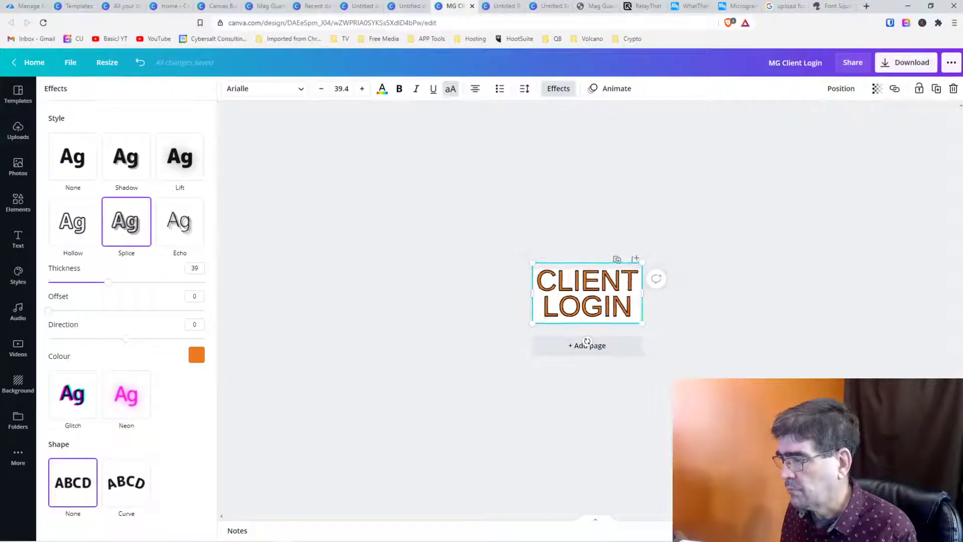
pyautogui.hotkey('ctrl', '-')
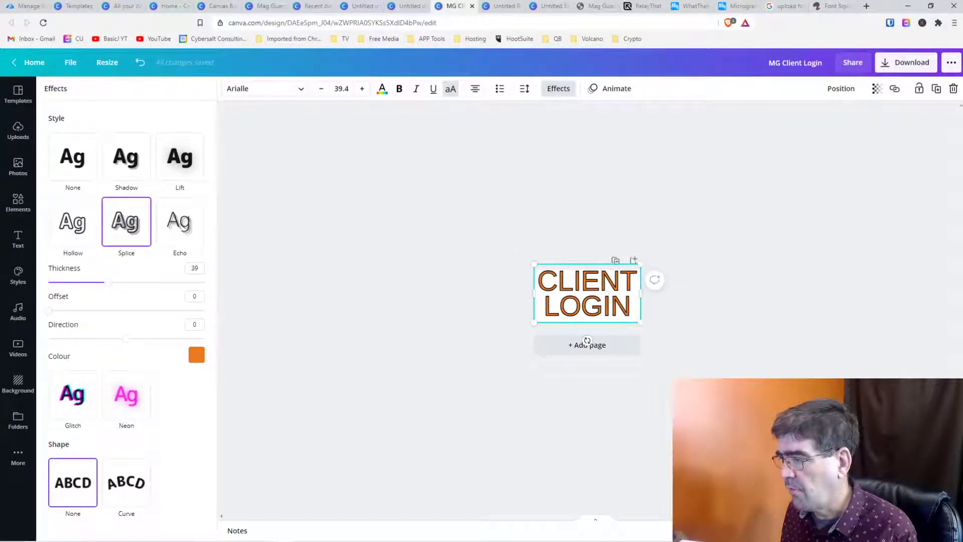
pyautogui.hotkey('ctrl', '-')
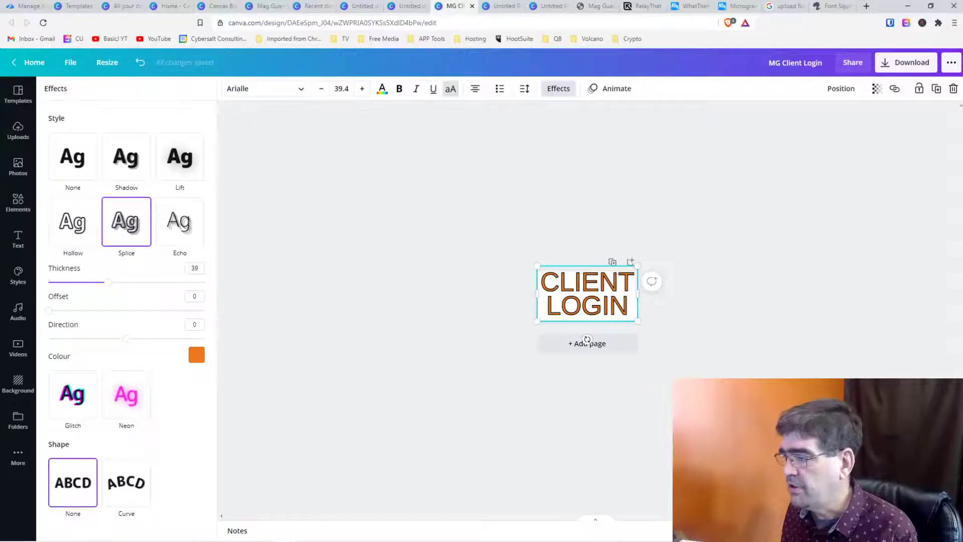
pyautogui.hotkey('ctrl', '+')
pyautogui.hotkey('ctrl', '+')
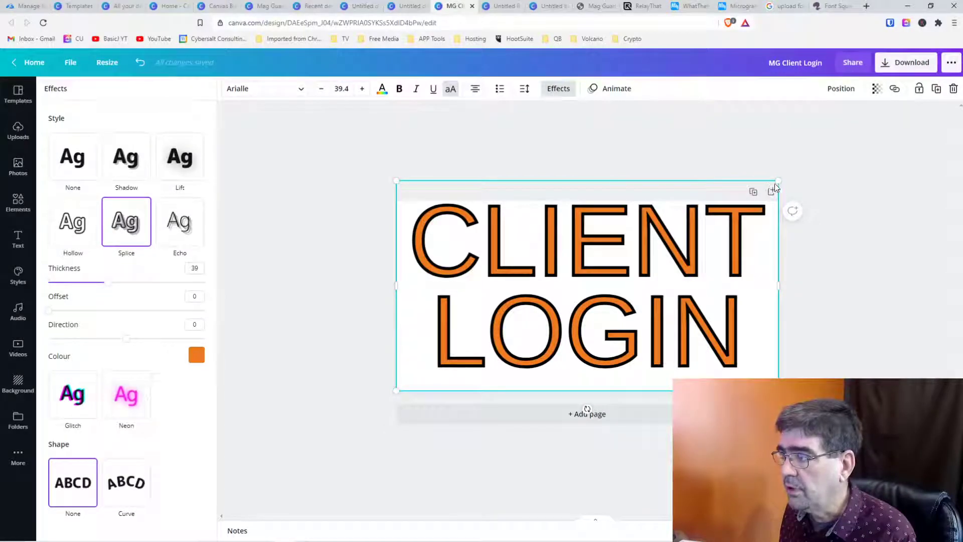
# Scale the CLIENT LOGIN text down to font size 35.7 and align it to the centre and middle of the page.
pyautogui.moveTo(777, 182); pyautogui.dragTo(741, 201)
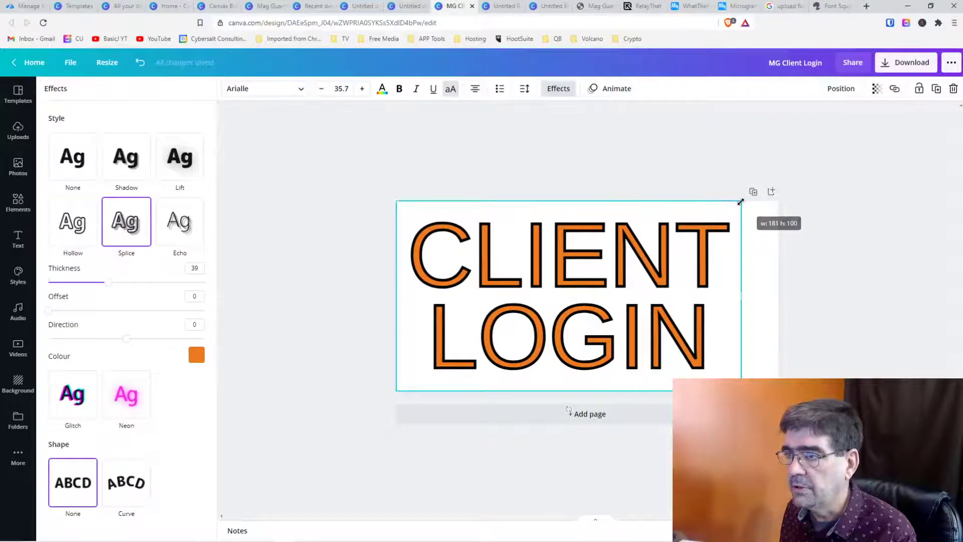
pyautogui.click(835, 93)
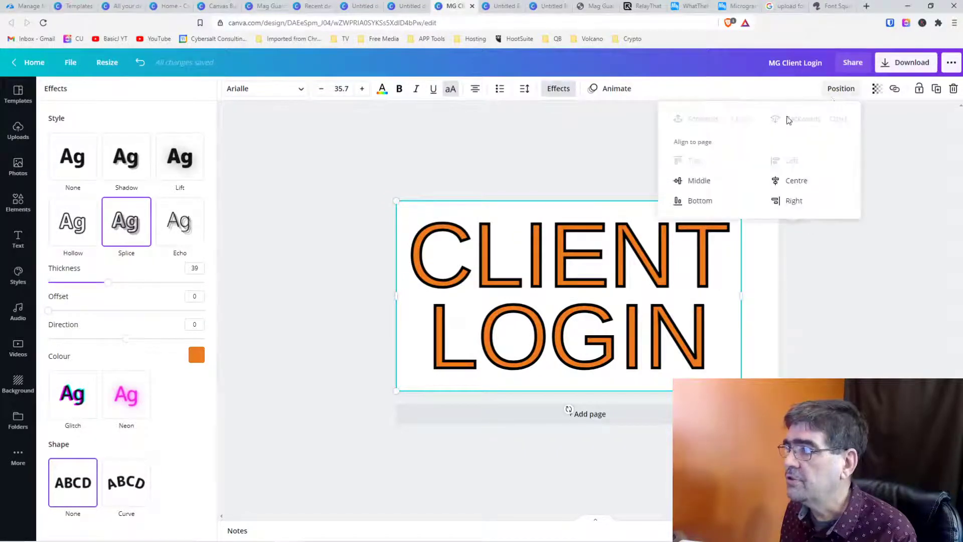
pyautogui.click(794, 184)
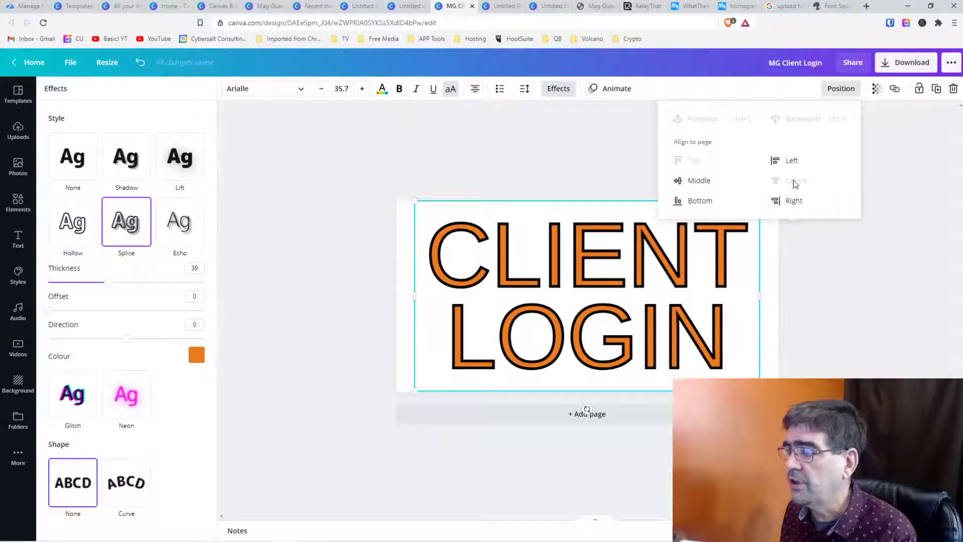
pyautogui.click(710, 185)
pyautogui.click(580, 187)
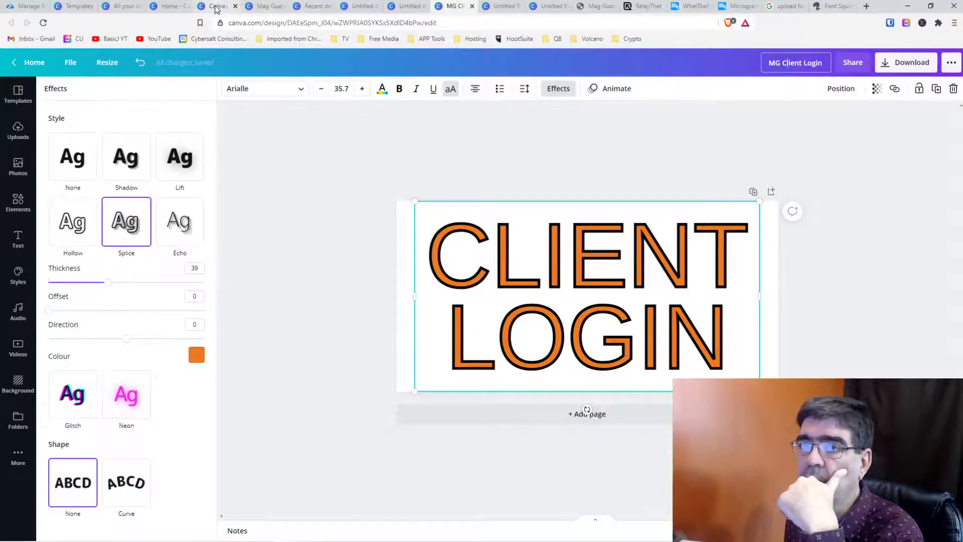
# Close the surplus Canva search, design and Brand Kit tabs, and dismiss the gamer girl YouTube intro preview in the templates tab.
pyautogui.click(125, 6)
pyautogui.click(140, 6)
pyautogui.click(141, 7)
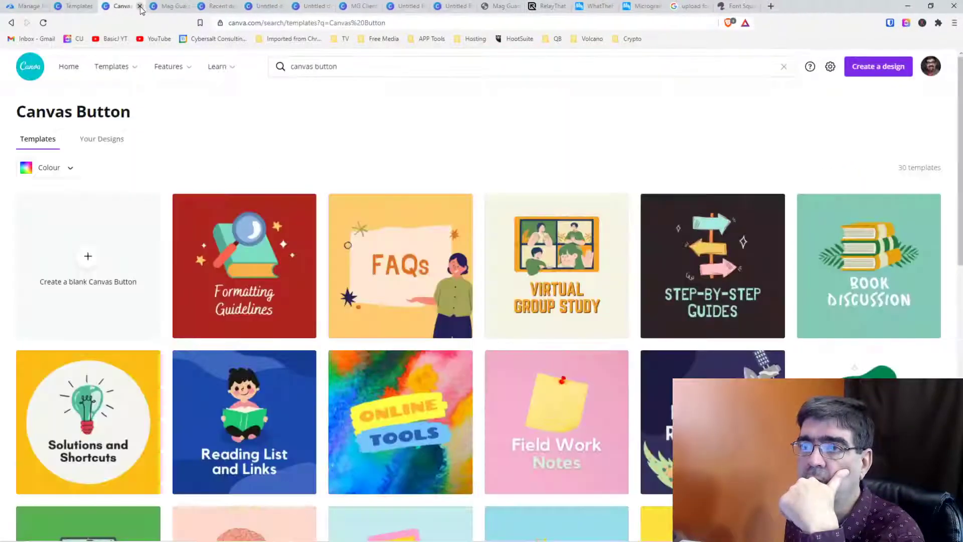
pyautogui.click(141, 6)
pyautogui.click(140, 7)
pyautogui.click(140, 7)
pyautogui.click(140, 6)
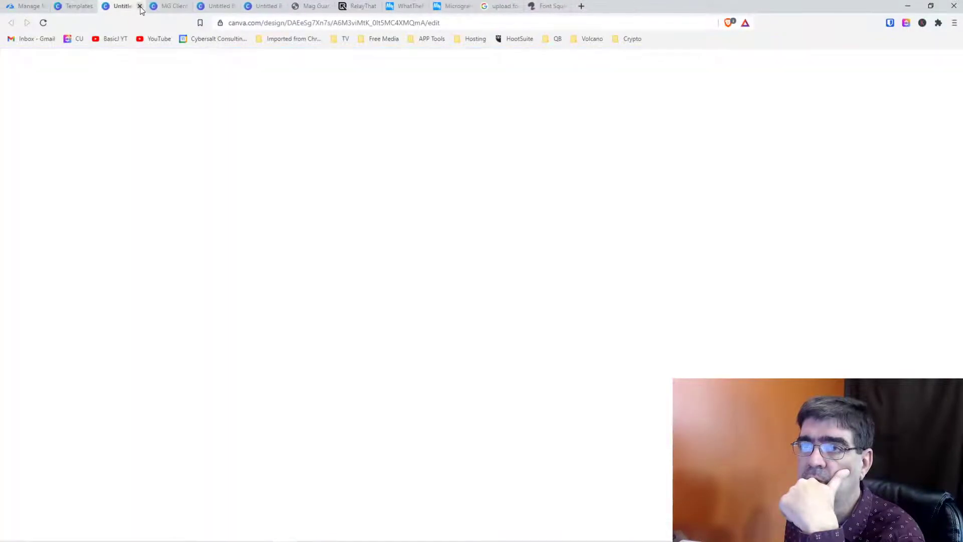
pyautogui.click(140, 6)
pyautogui.click(153, 6)
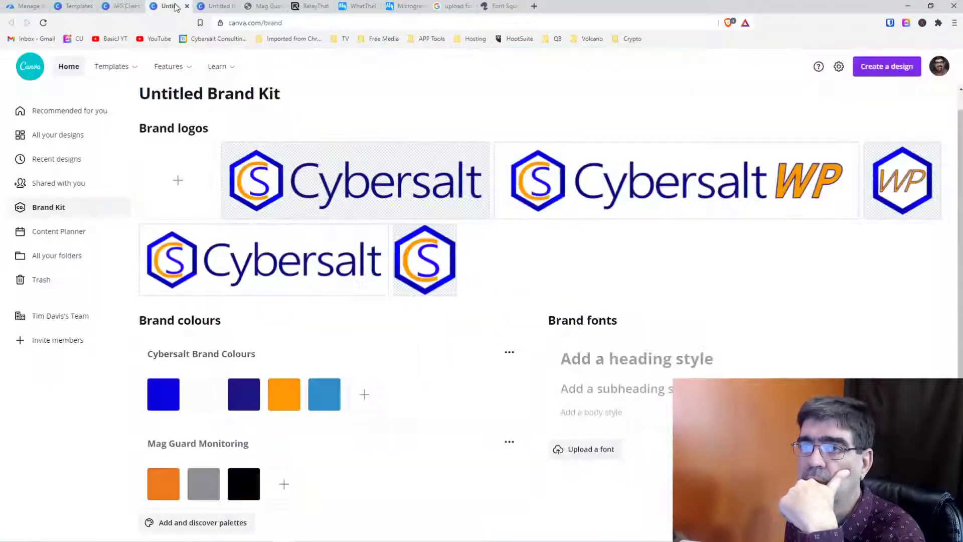
pyautogui.hotkey('ctrl', 'w')
pyautogui.hotkey('ctrl', 'w')
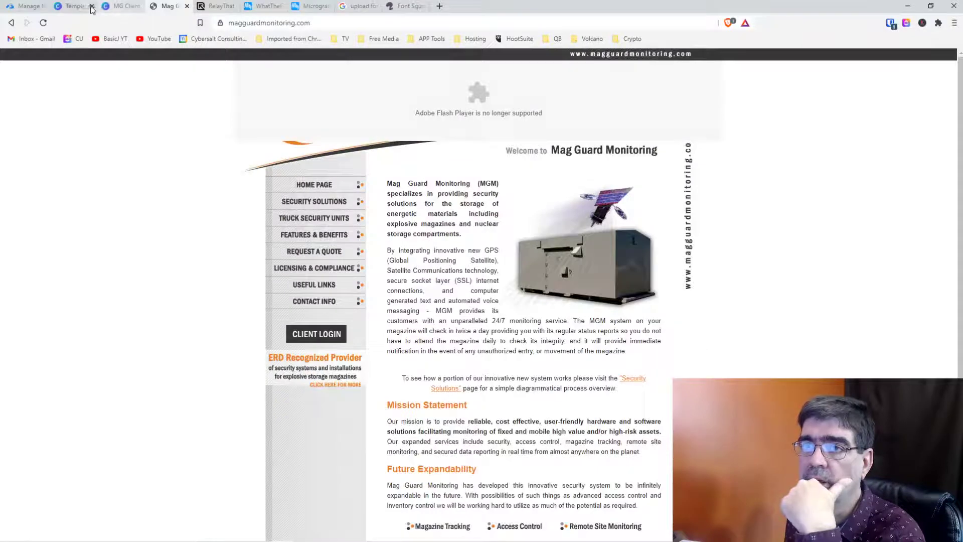
pyautogui.click(75, 6)
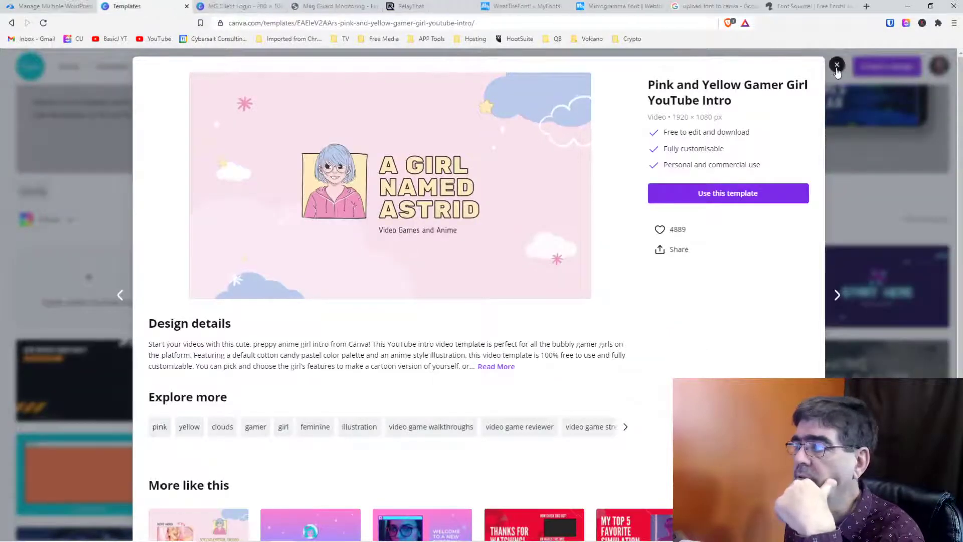
pyautogui.click(837, 65)
# Return to the MG Client Login design and open the Mag Guard folder with the MGM logo images.
pyautogui.click(228, 7)
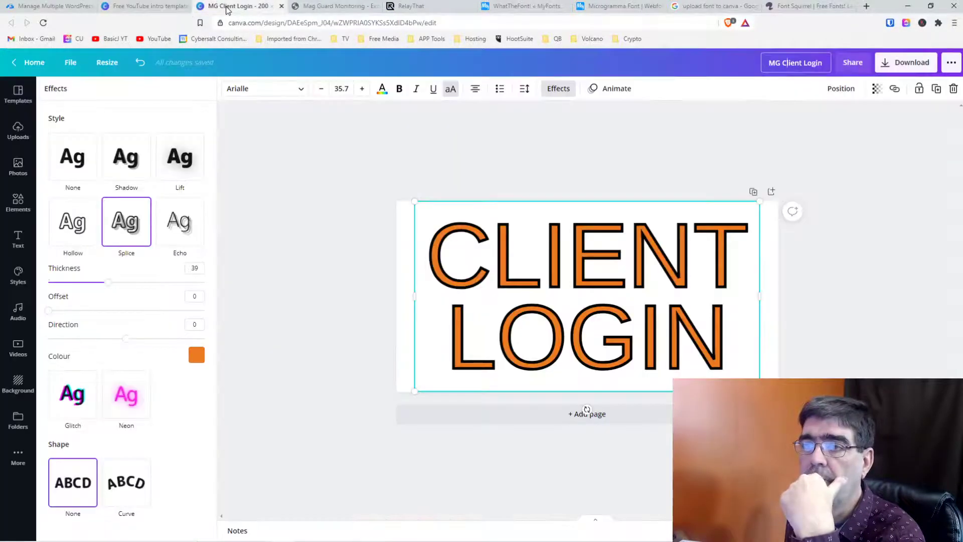
pyautogui.click(18, 420)
pyautogui.click(103, 329)
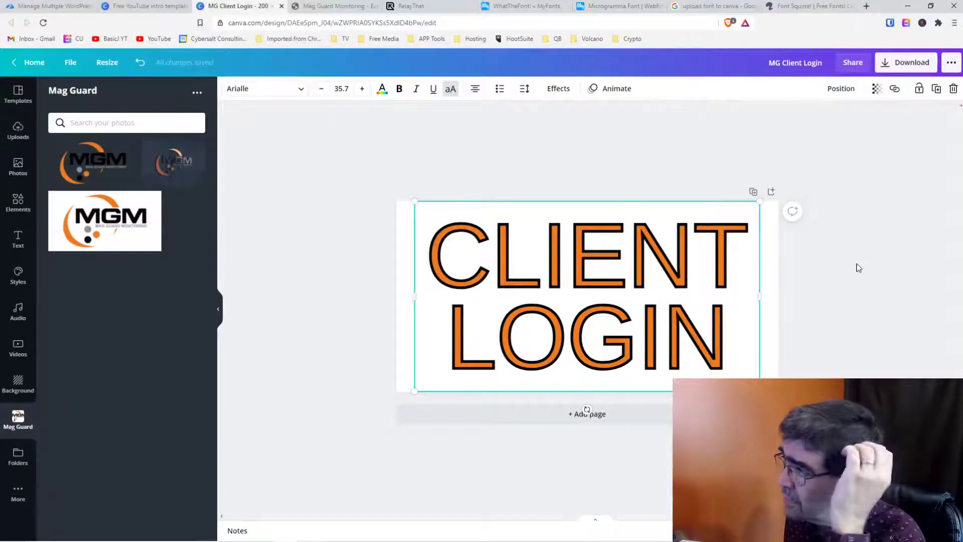
pyautogui.click(952, 68)
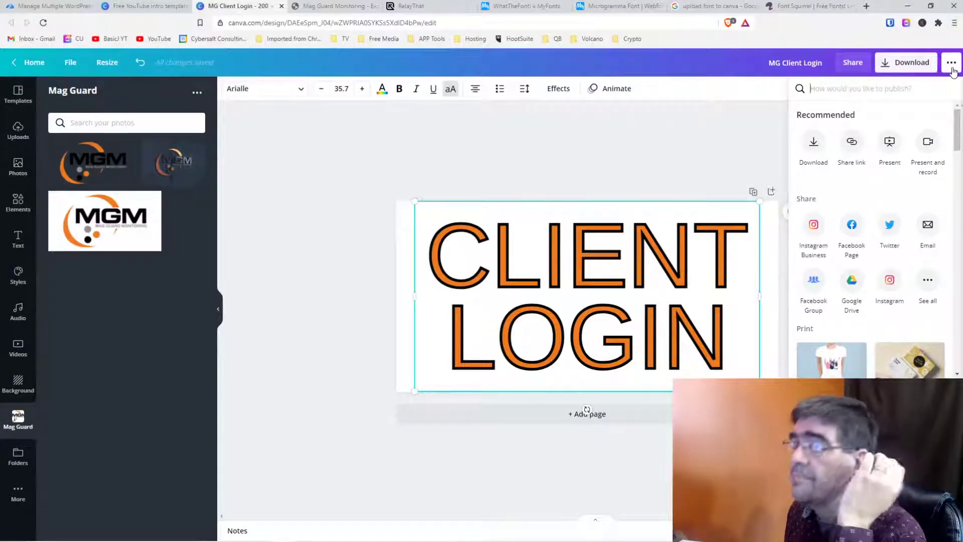
pyautogui.click(544, 153)
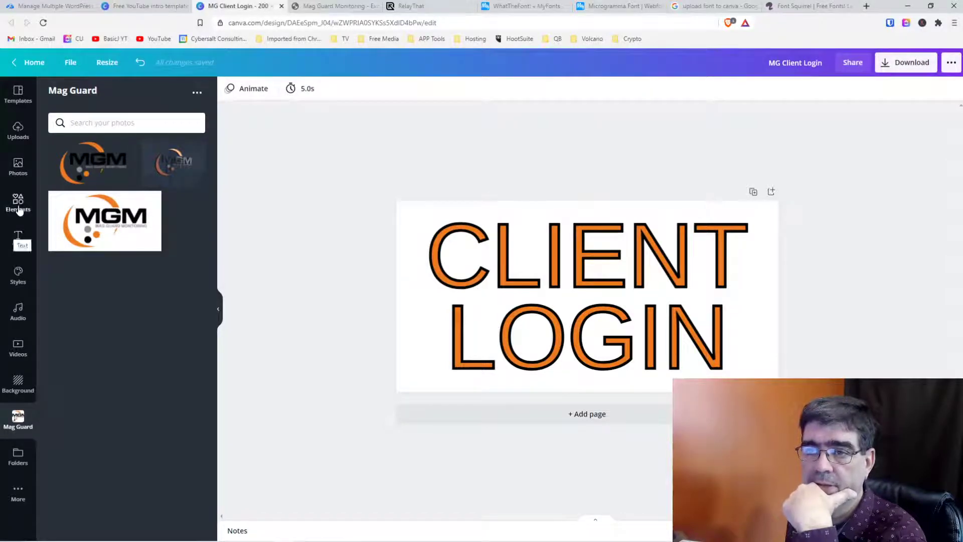
# Leave the editor for the home page and move the MG Client Login design into the Mag Guard folder.
pyautogui.click(29, 67)
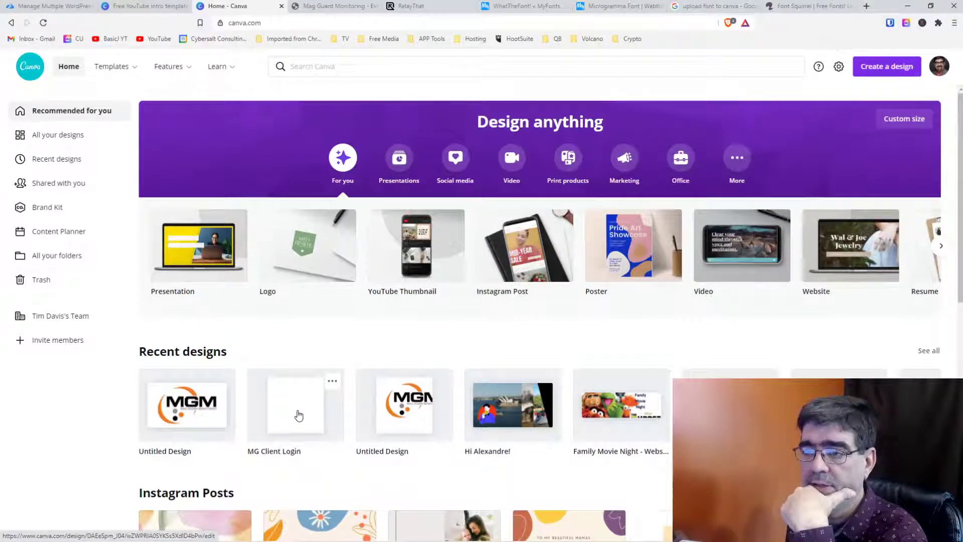
pyautogui.click(332, 382)
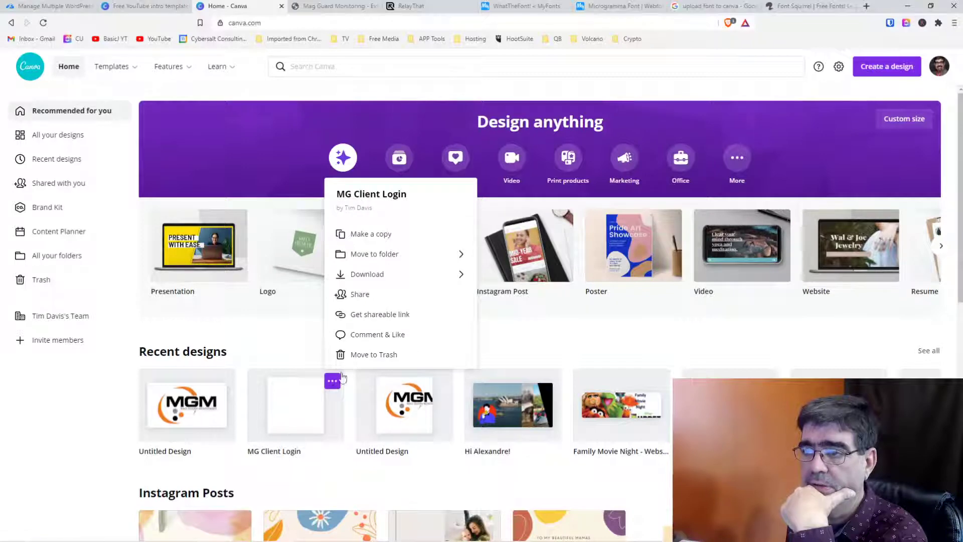
pyautogui.click(381, 255)
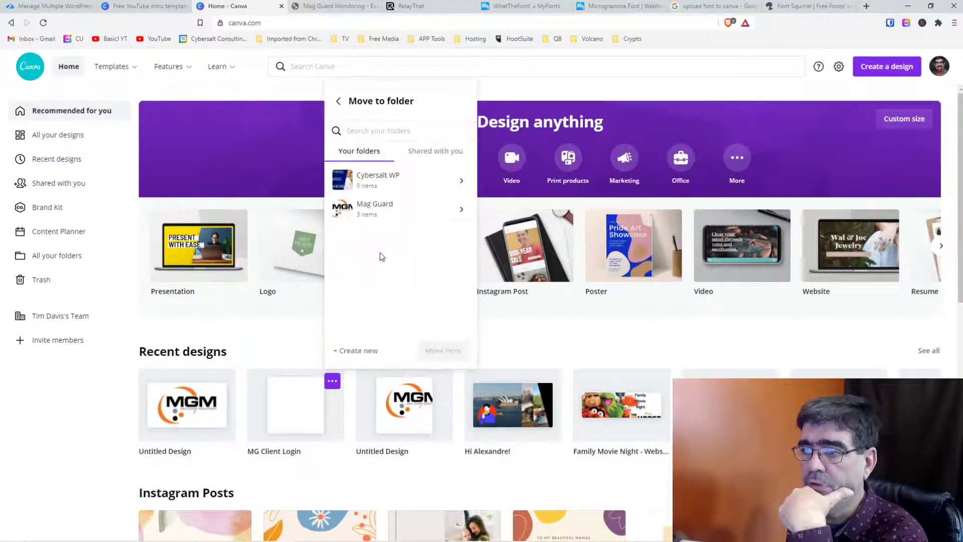
pyautogui.click(382, 215)
pyautogui.click(449, 354)
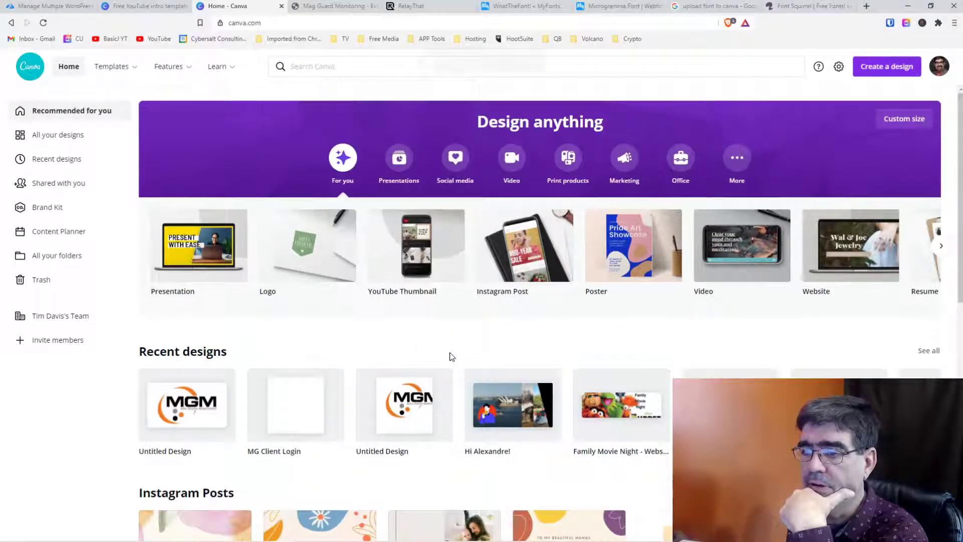
# Find the Mag Guard folder among all folders and open the MG Client Login design from it.
pyautogui.click(307, 416)
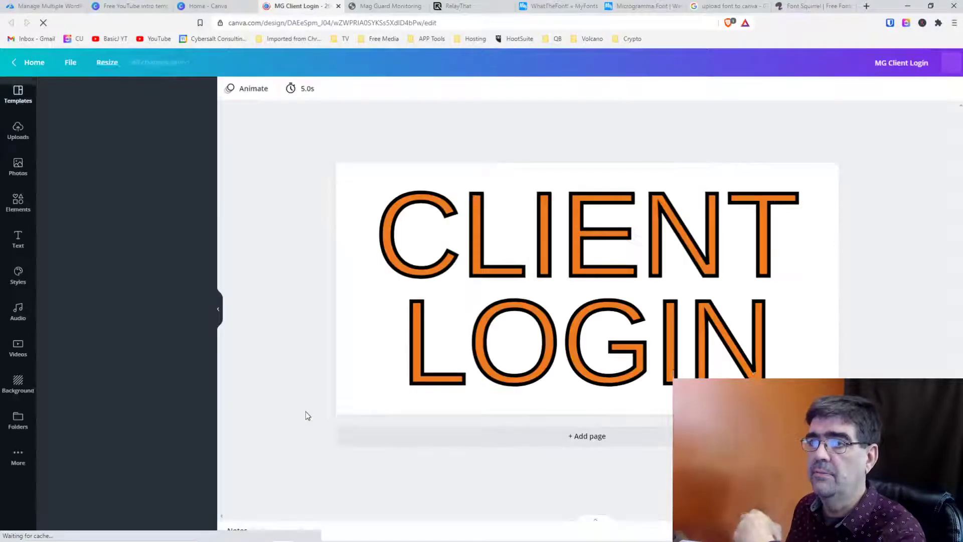
pyautogui.click(20, 59)
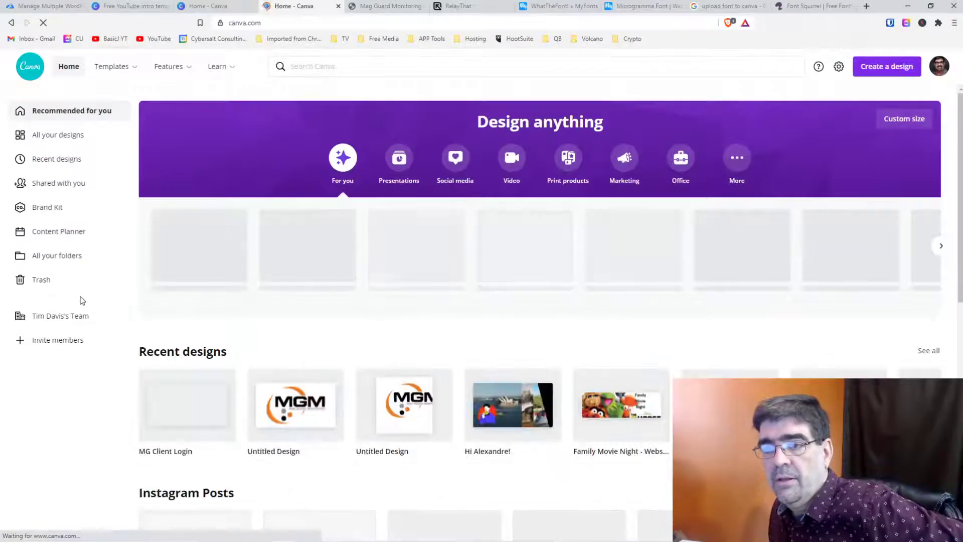
pyautogui.click(53, 256)
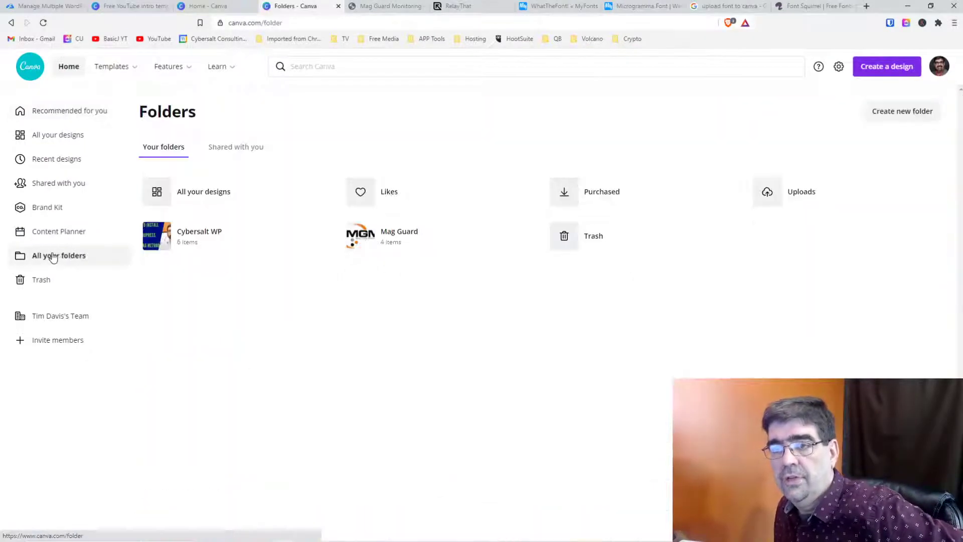
pyautogui.click(368, 235)
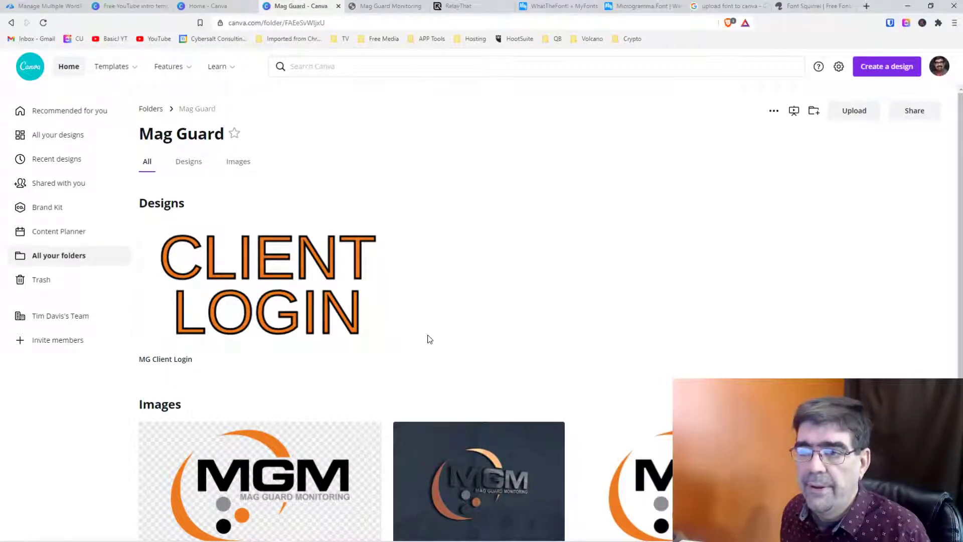
pyautogui.click(272, 280)
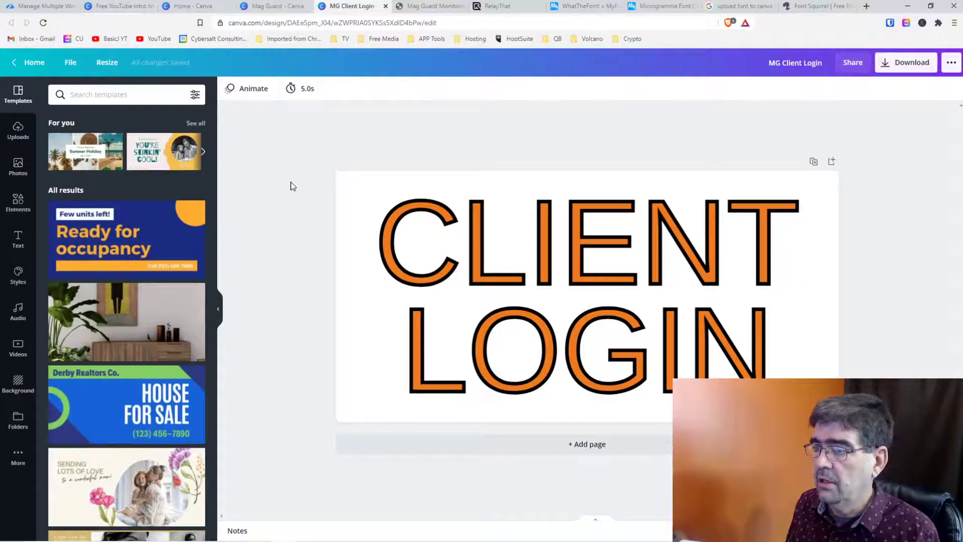
pyautogui.click(401, 175)
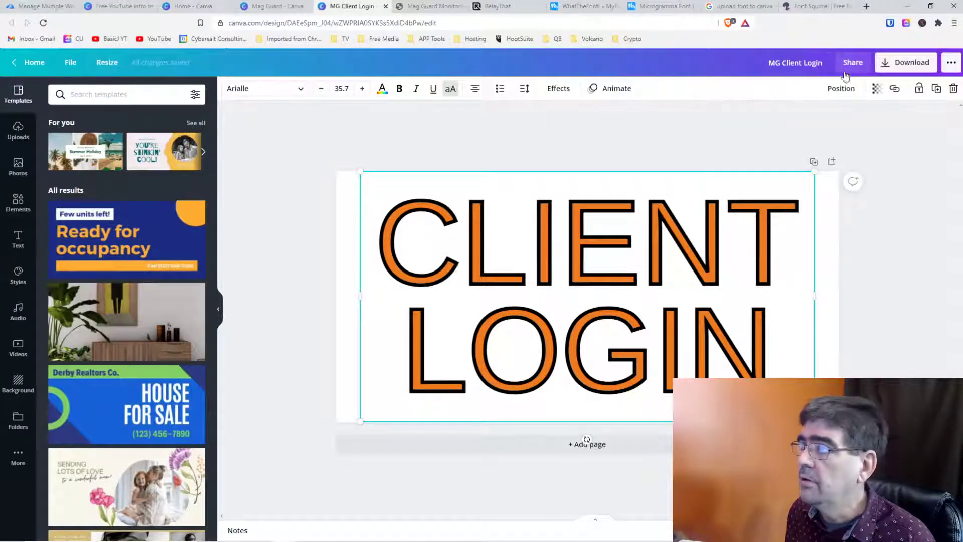
pyautogui.click(276, 7)
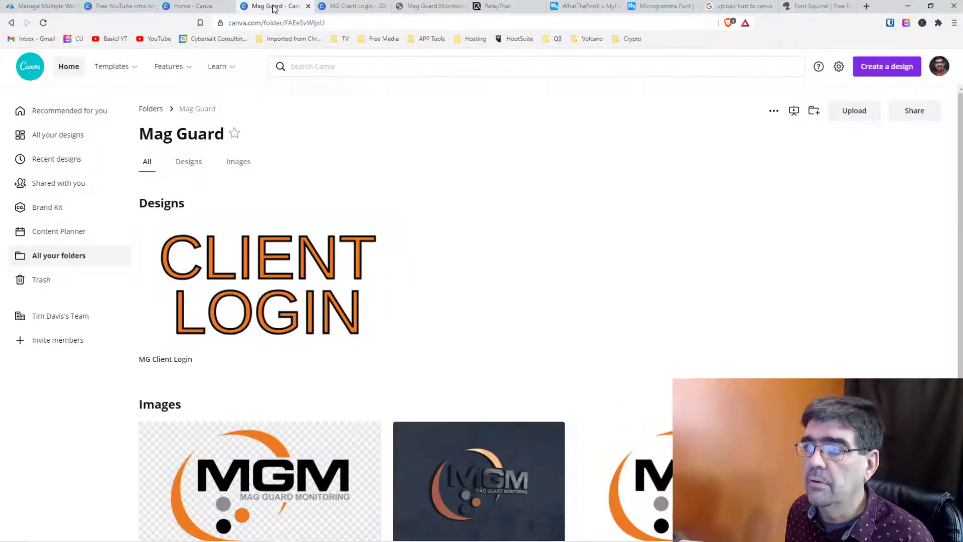
pyautogui.click(200, 6)
pyautogui.click(350, 6)
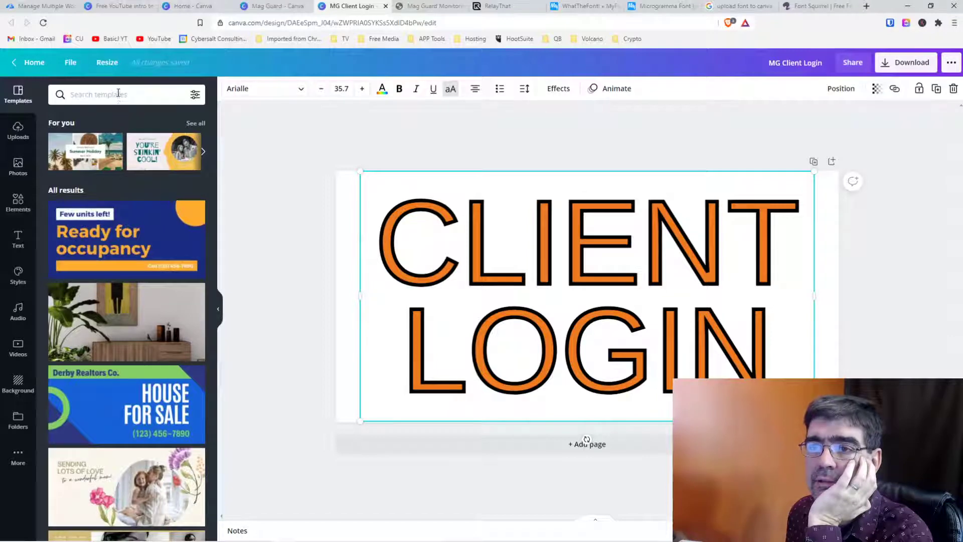
# Add a circular frame over the CLIENT LOGIN text, enlarge it to nearly the page height and centre it on the page.
pyautogui.click(17, 203)
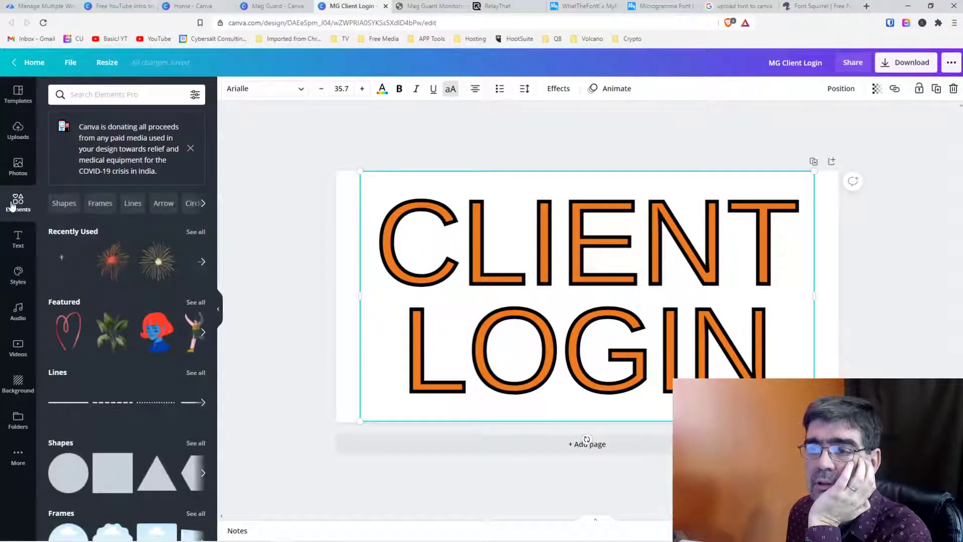
pyautogui.scroll(-3, 137, 236)
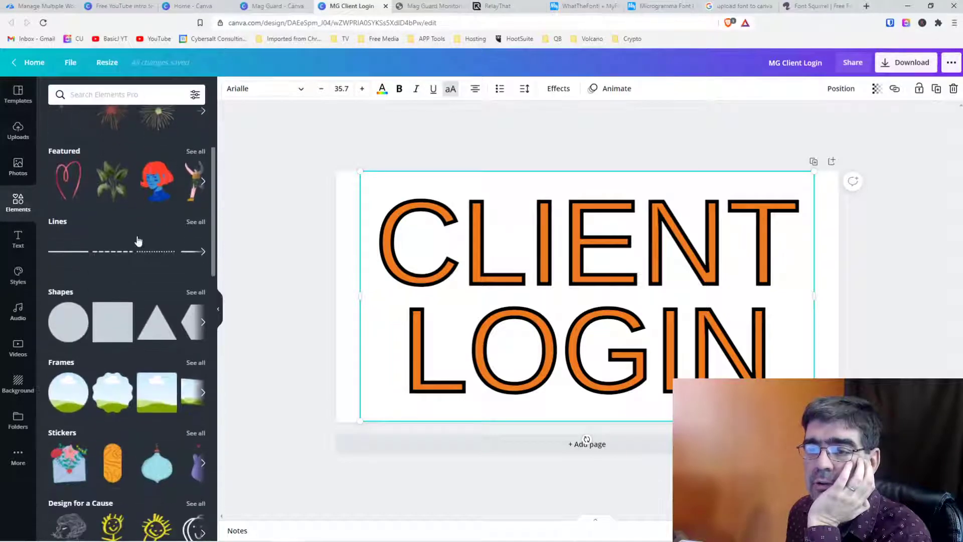
pyautogui.scroll(-1, 137, 240)
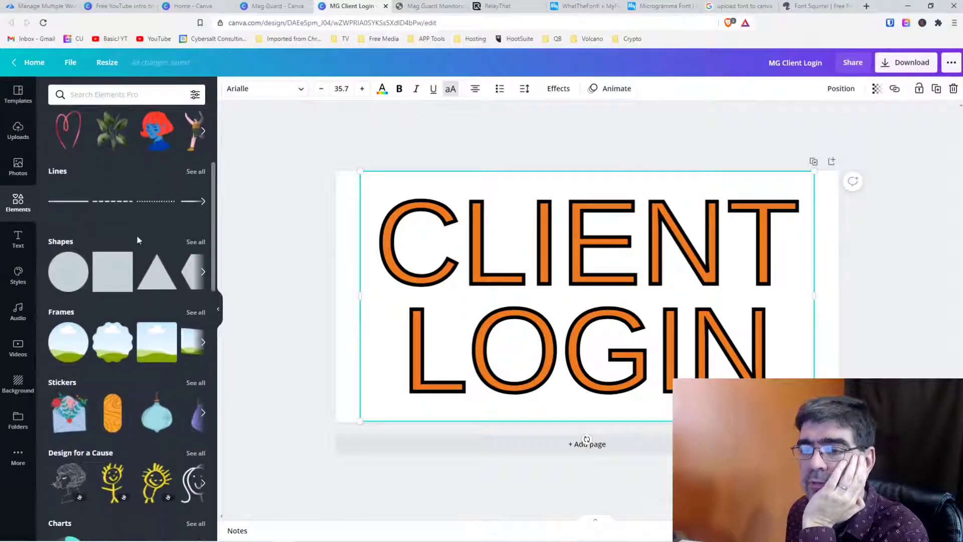
pyautogui.moveTo(63, 344); pyautogui.dragTo(566, 266)
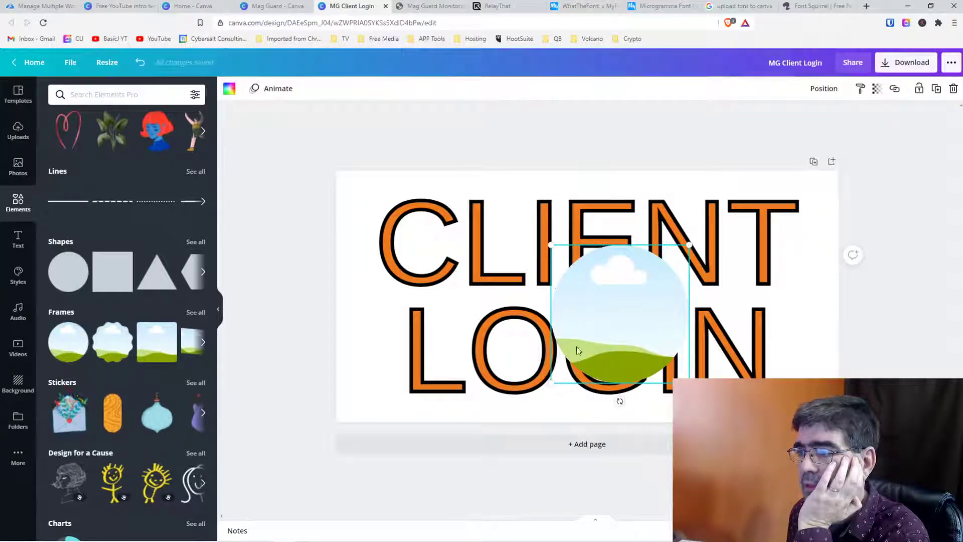
pyautogui.moveTo(550, 383); pyautogui.dragTo(416, 425)
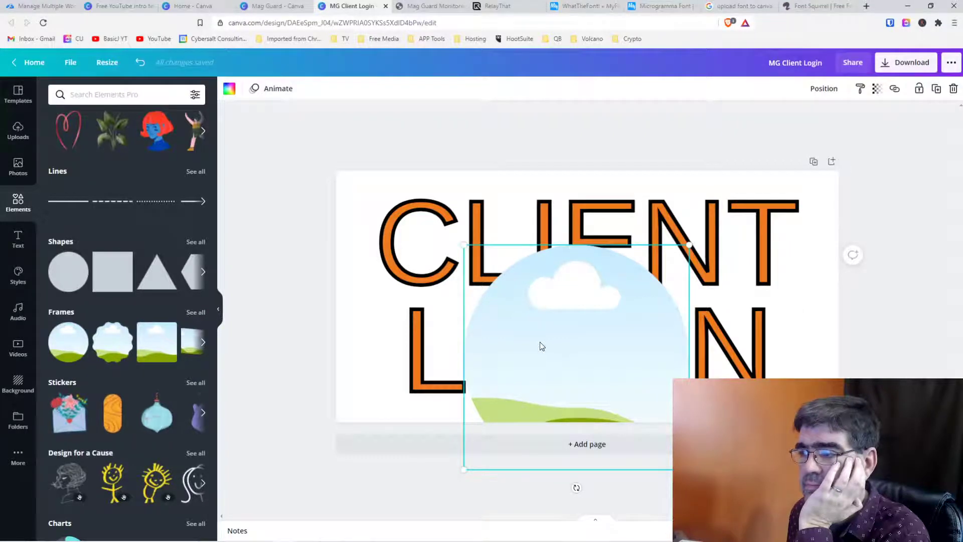
pyautogui.moveTo(576, 329); pyautogui.dragTo(583, 266)
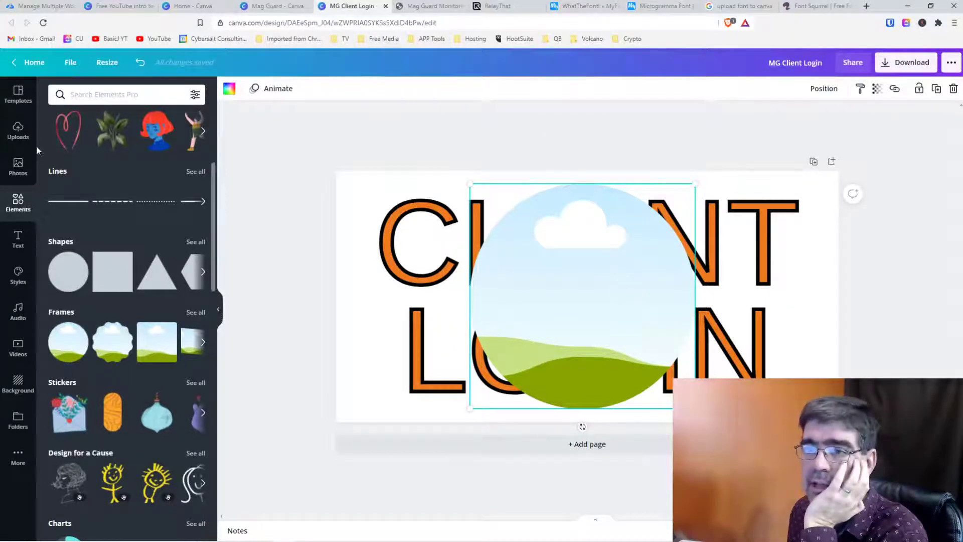
# Fill the circular frame with the recently used blue steam train photo and enlarge the frame up to the page's upper edge.
pyautogui.click(24, 165)
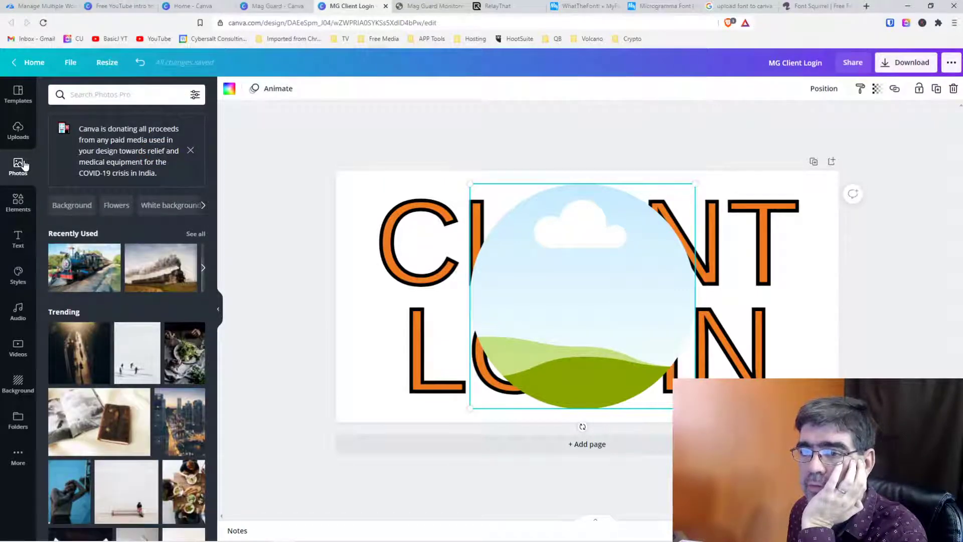
pyautogui.moveTo(84, 267); pyautogui.dragTo(549, 243)
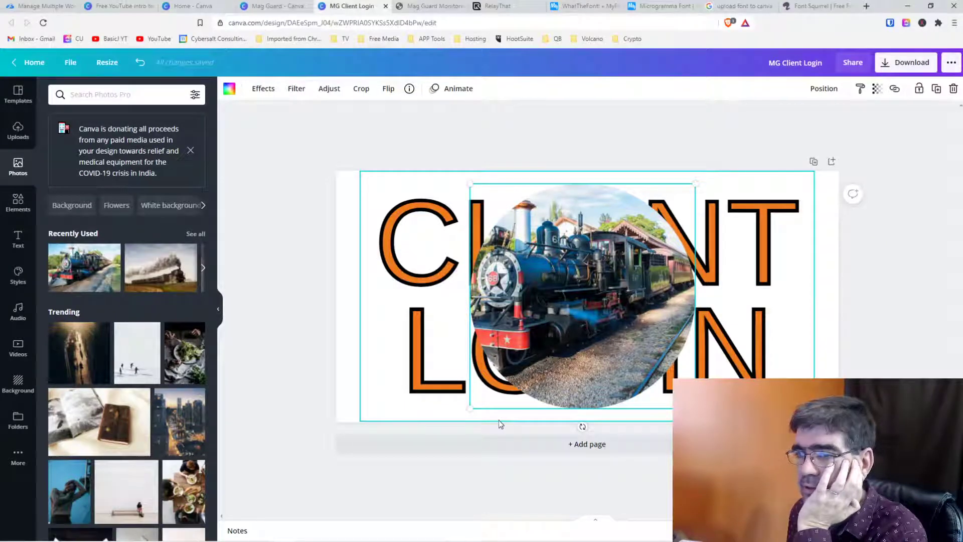
pyautogui.moveTo(543, 313)
pyautogui.mouseDown()
pyautogui.moveTo(581, 313)
pyautogui.moveTo(544, 311)
pyautogui.moveTo(544, 302)
pyautogui.moveTo(545, 319)
pyautogui.mouseUp()
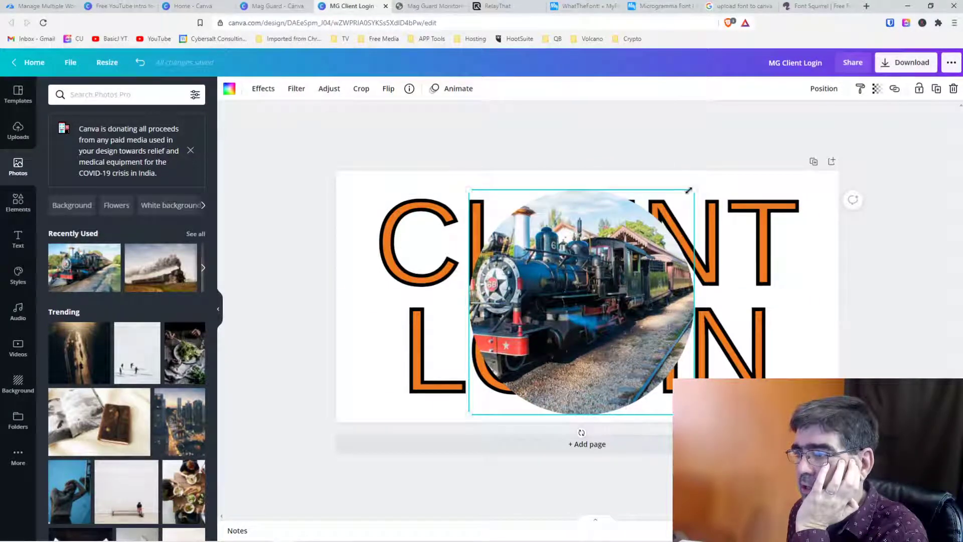
pyautogui.moveTo(698, 189); pyautogui.dragTo(717, 172)
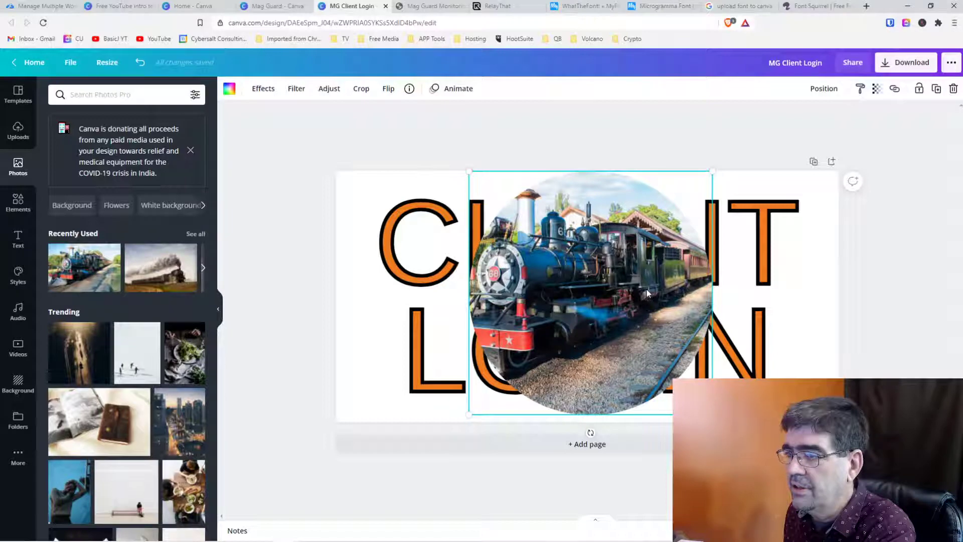
# Delete the train photo and its circular frame from the page.
pyautogui.press('Delete')
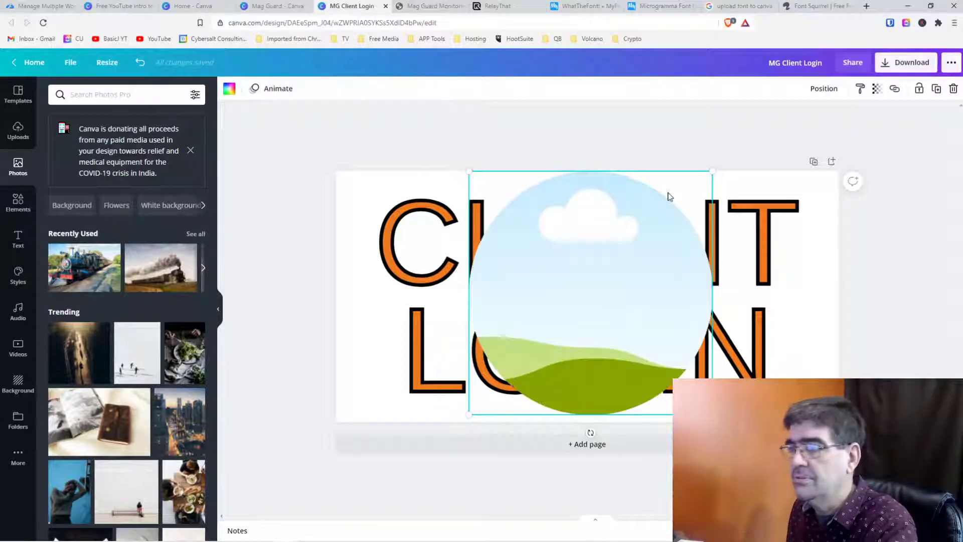
pyautogui.press('Delete')
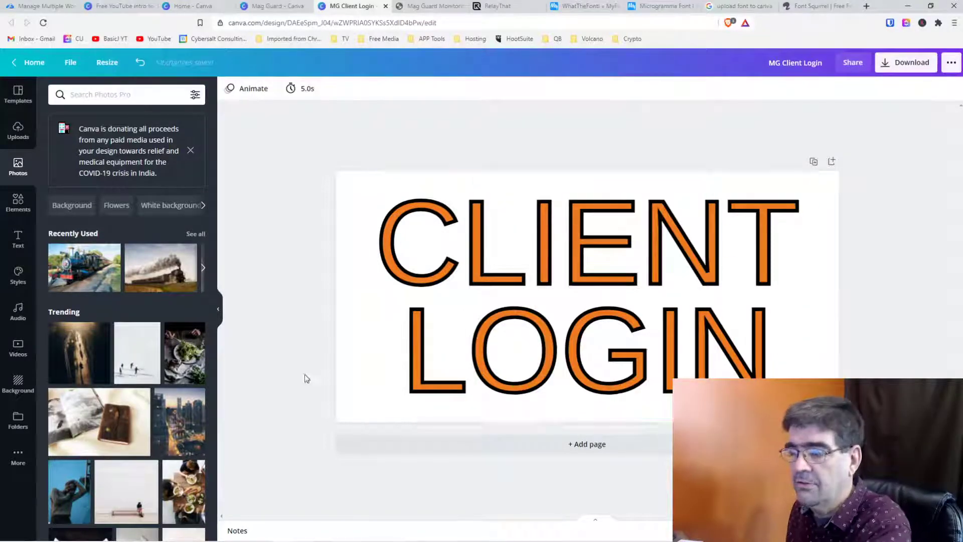
# Apply the trending HK Grotesk Bold style to the CLIENT LOGIN page and shuffle through its blue colour combinations.
pyautogui.click(18, 275)
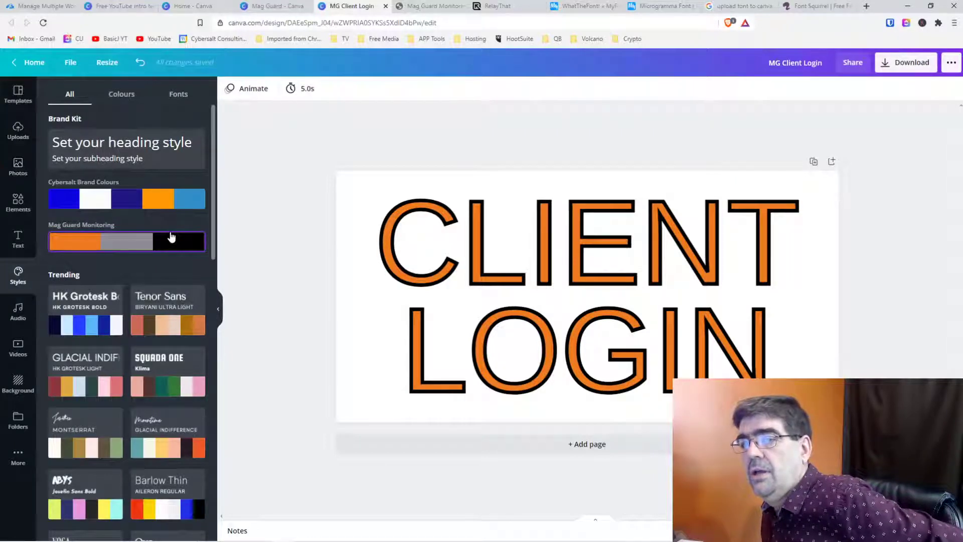
pyautogui.click(83, 316)
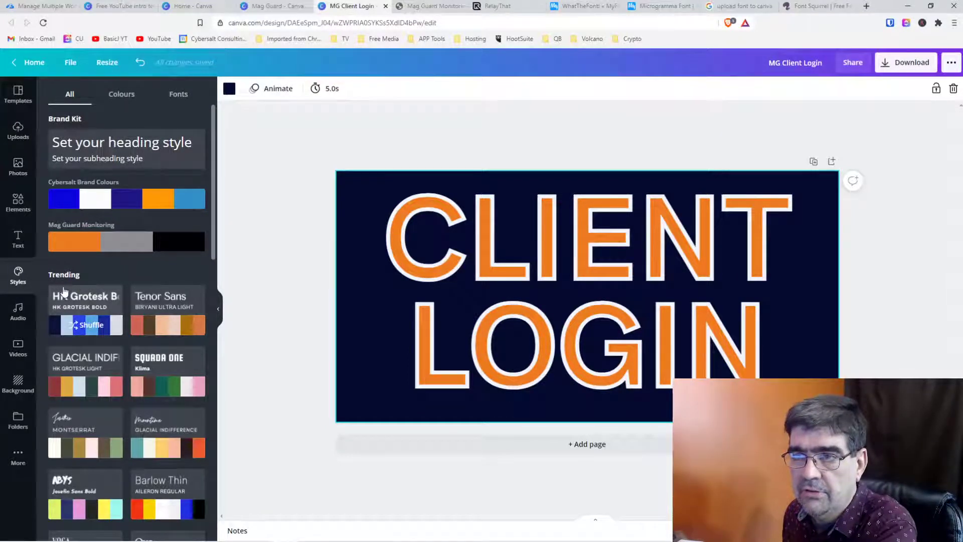
pyautogui.click(73, 327)
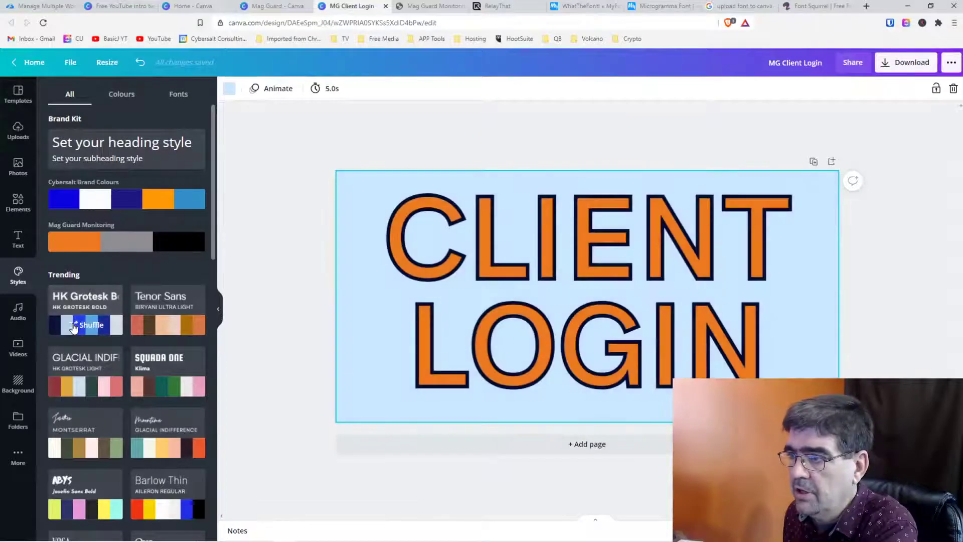
pyautogui.click(72, 327)
pyautogui.click(73, 327)
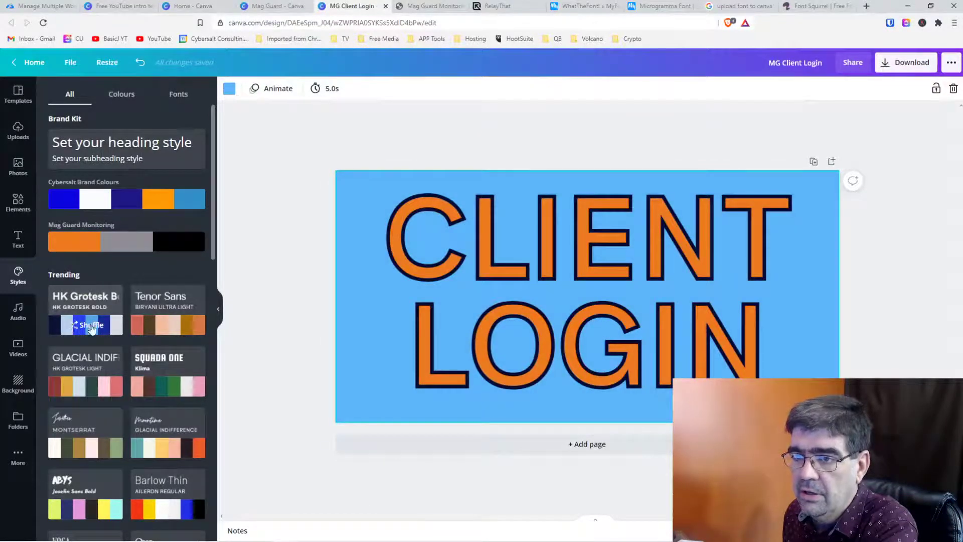
# Try the Tenor Sans, script with Glacial Indifference, script with Montserrat and Barlow Thin styles on the page, ending with the Abys style.
pyautogui.click(164, 321)
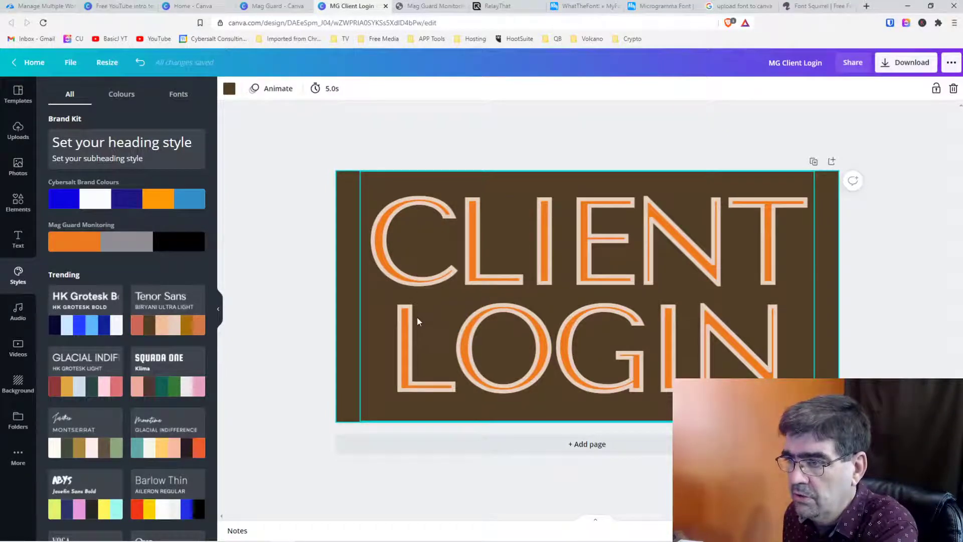
pyautogui.click(165, 448)
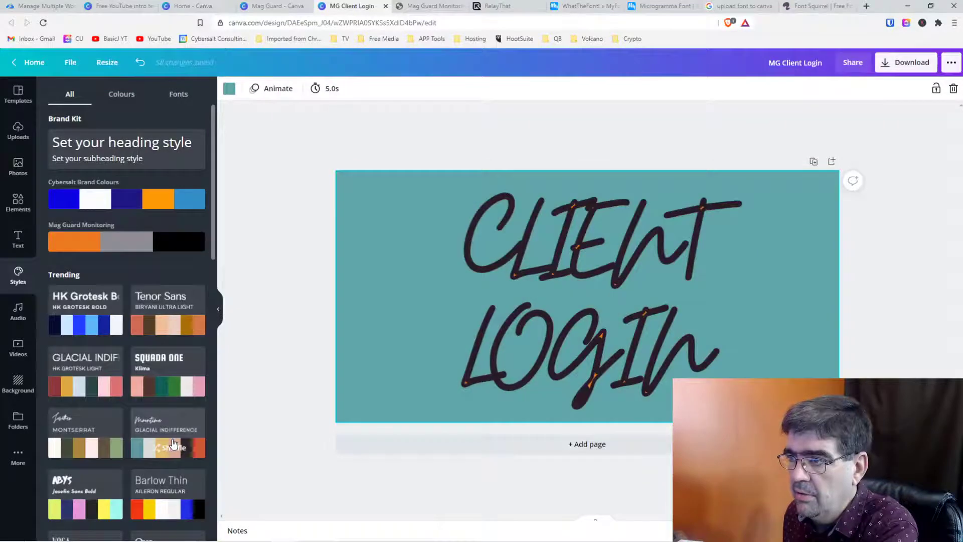
pyautogui.click(72, 448)
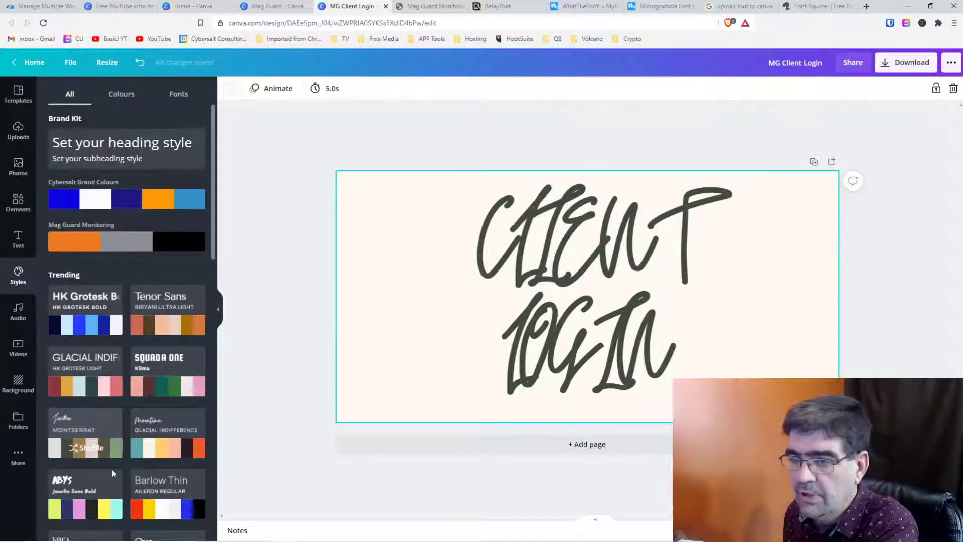
pyautogui.click(164, 500)
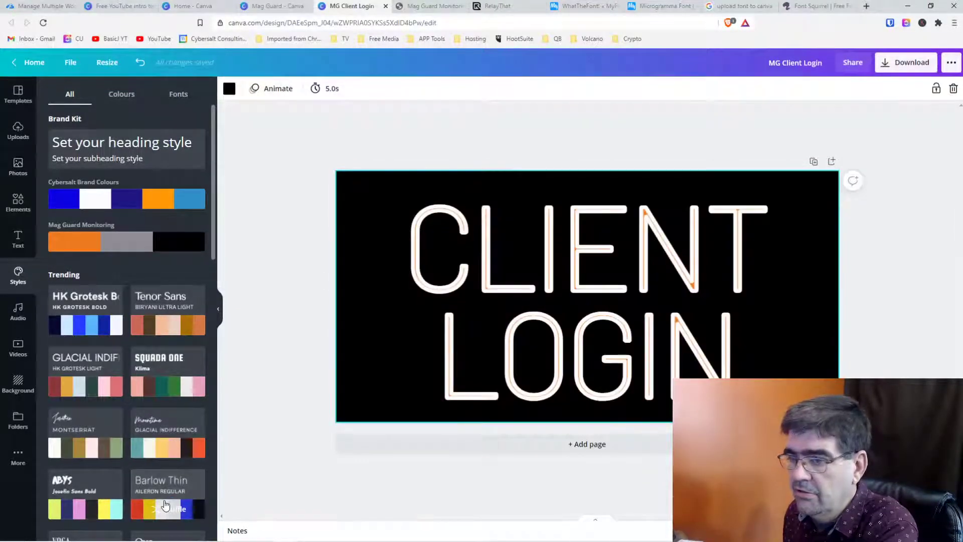
pyautogui.click(71, 500)
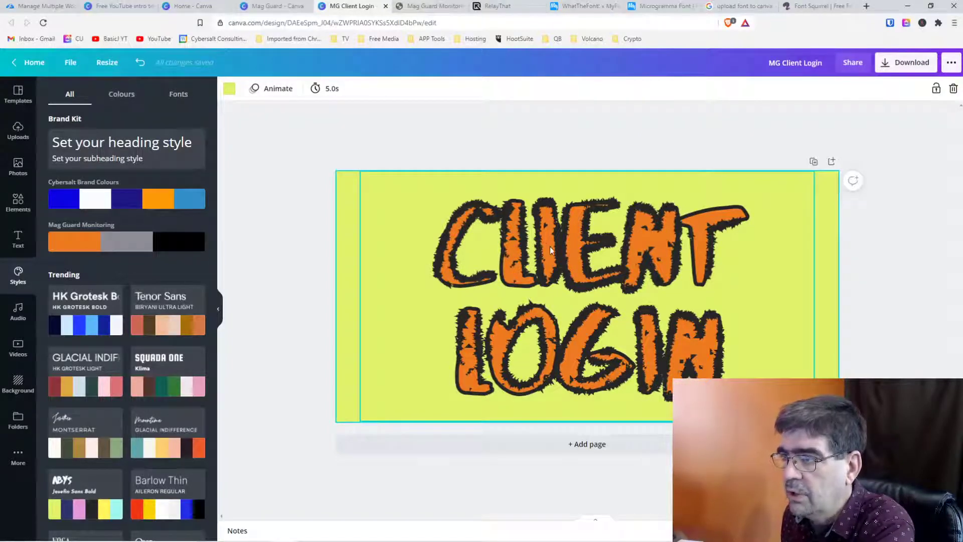
# Apply the Mag Guard Monitoring brand palette to the CLIENT LOGIN page and shuffle through its orange, grey and black combinations.
pyautogui.click(136, 251)
pyautogui.click(136, 251)
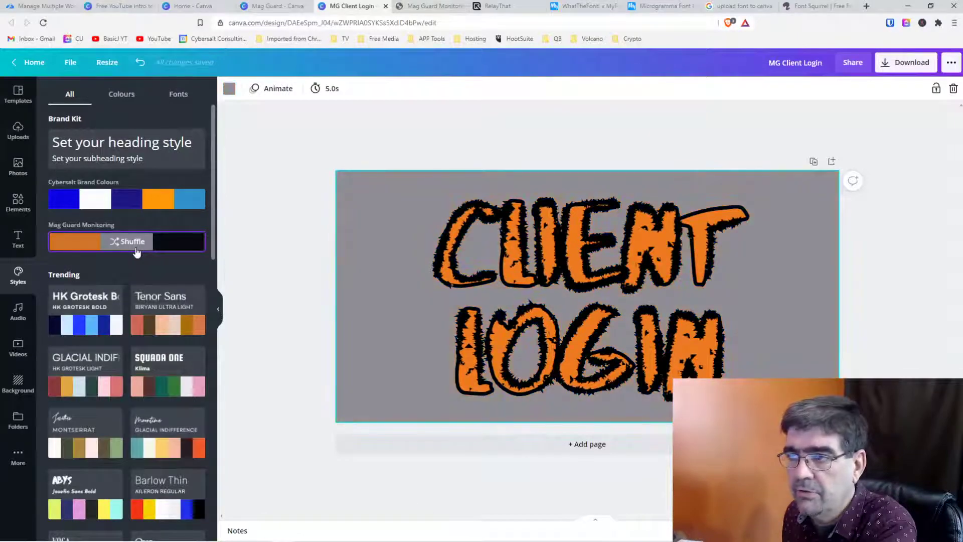
pyautogui.click(137, 252)
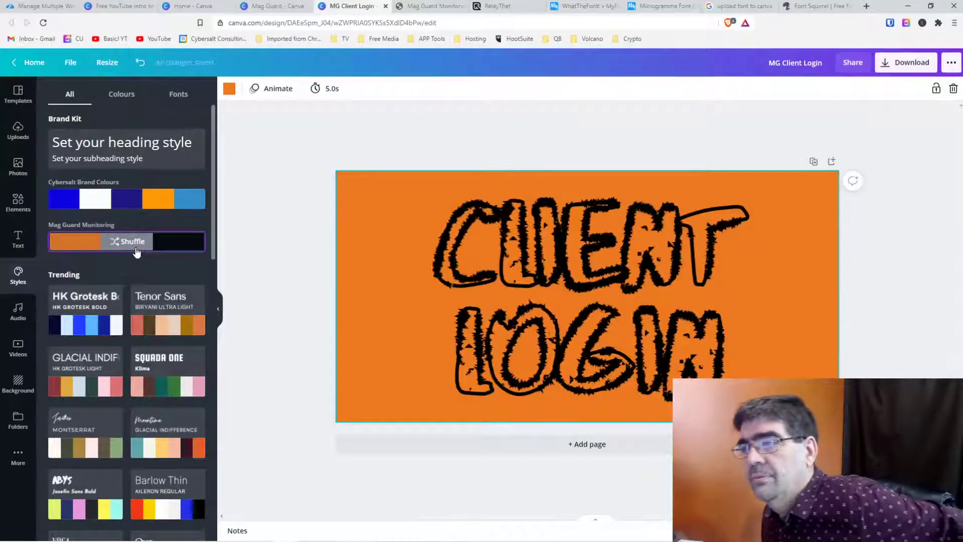
pyautogui.click(64, 250)
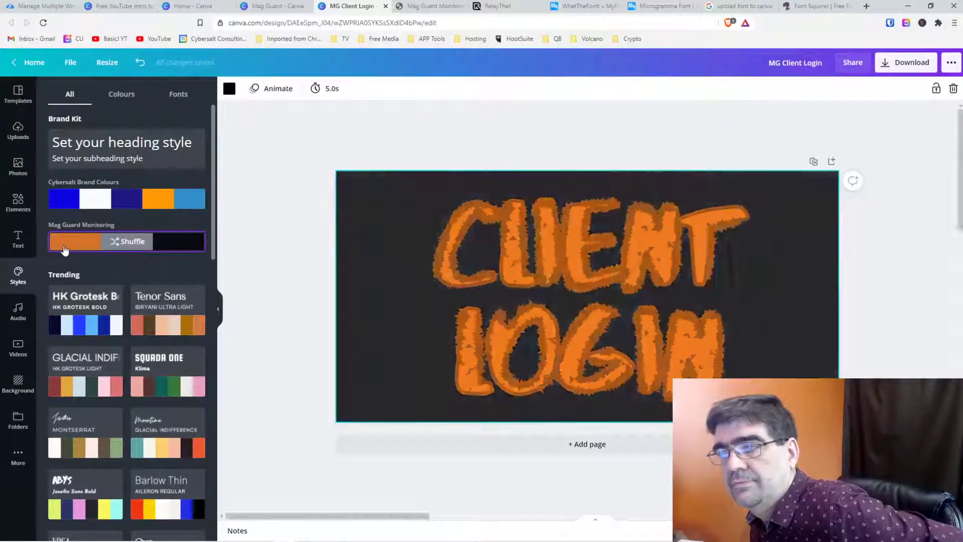
pyautogui.click(64, 250)
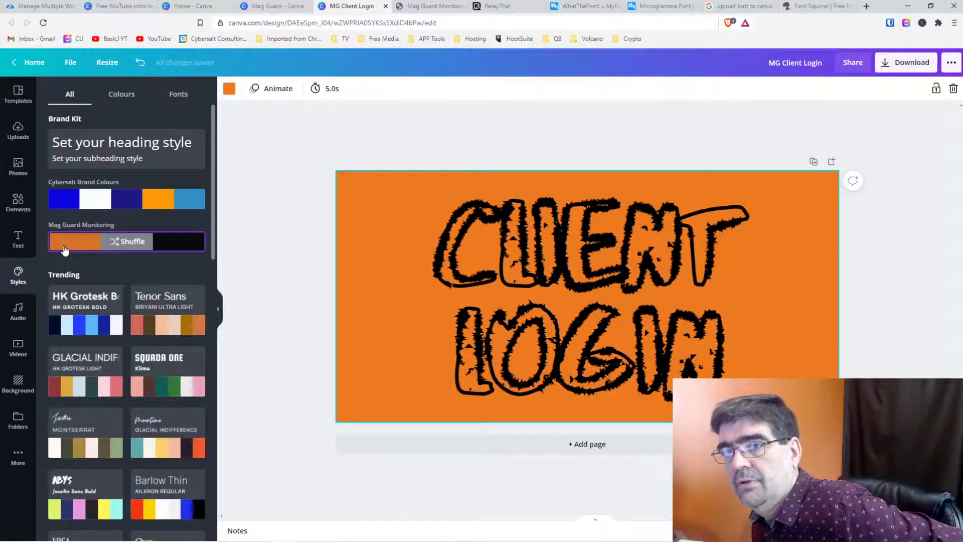
# Undo all the palette and style changes on the page, back to the plain orange CLIENT LOGIN text on white.
pyautogui.click(522, 132)
pyautogui.hotkey('ctrl', 'z')
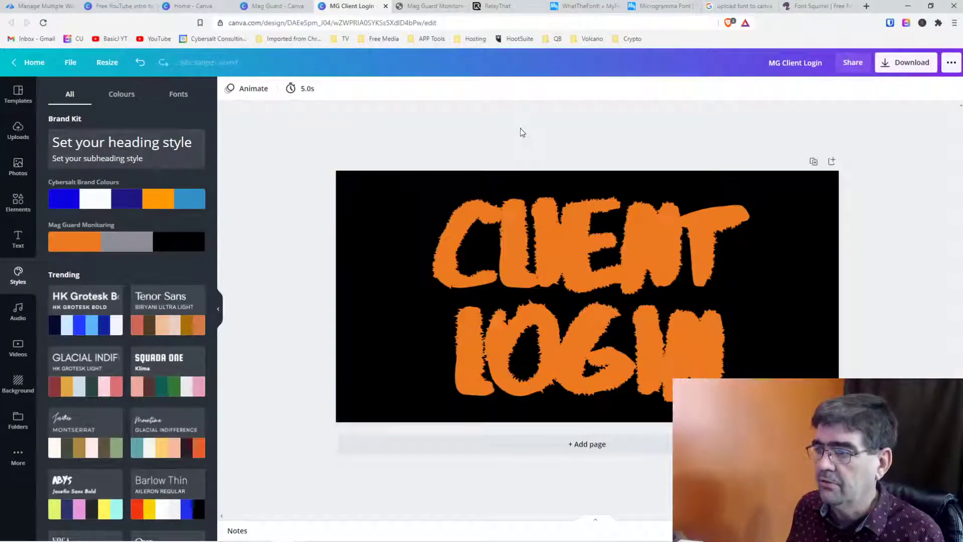
pyautogui.hotkey('ctrl', 'z')
pyautogui.hotkey('ctrl', 'z')
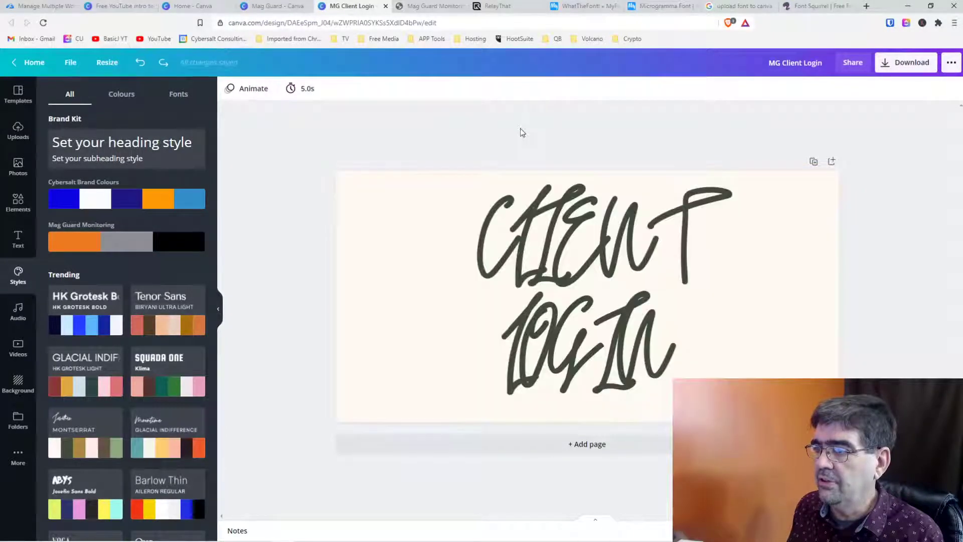
pyautogui.hotkey('ctrl', 'z')
pyautogui.hotkey('ctrl', 'z')
pyautogui.hotkey('ctrl', 'z')
pyautogui.hotkey('ctrl', 'z')
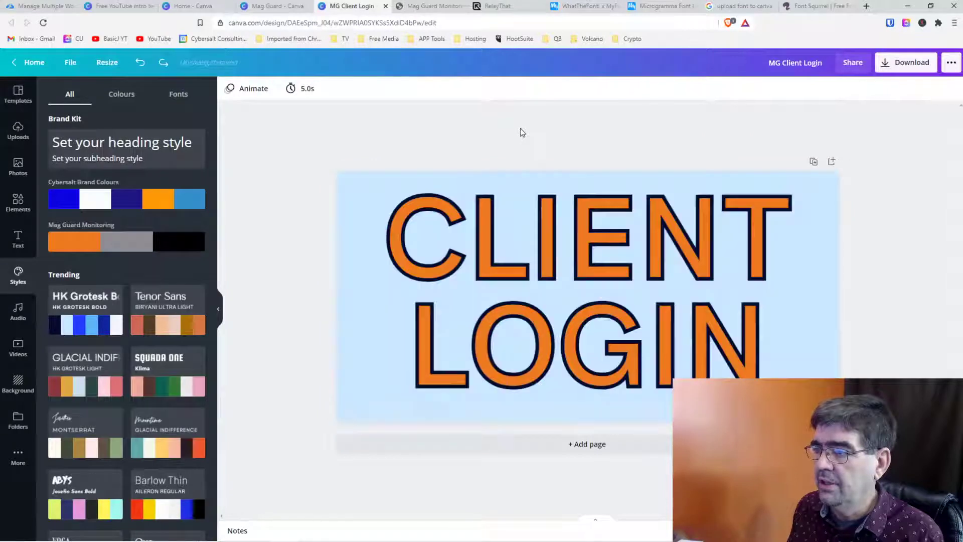
pyautogui.hotkey('ctrl', 'z')
pyautogui.hotkey('ctrl', 'z')
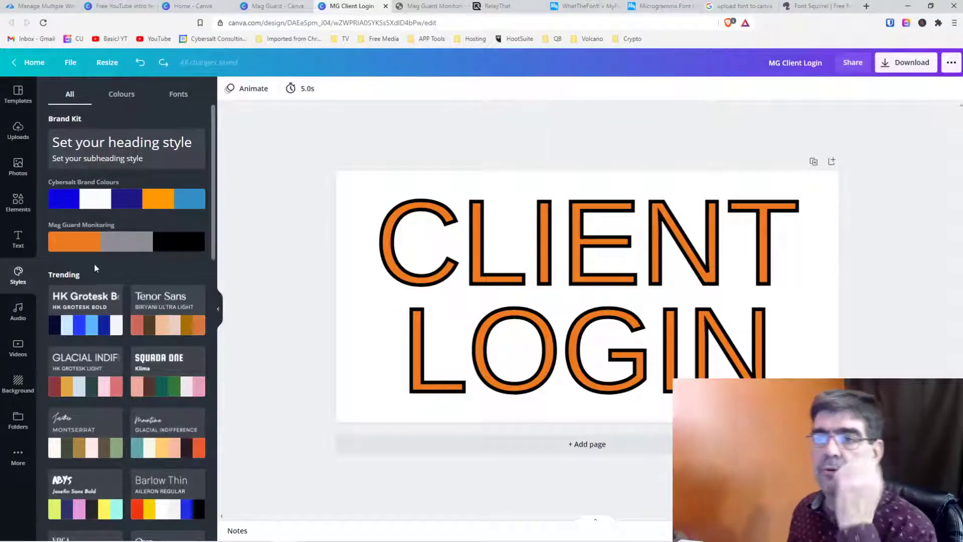
# Switch from the design to the Brand Kit page and check the options available for the Mag Guard Monitoring palette.
pyautogui.moveTo(156, 242)
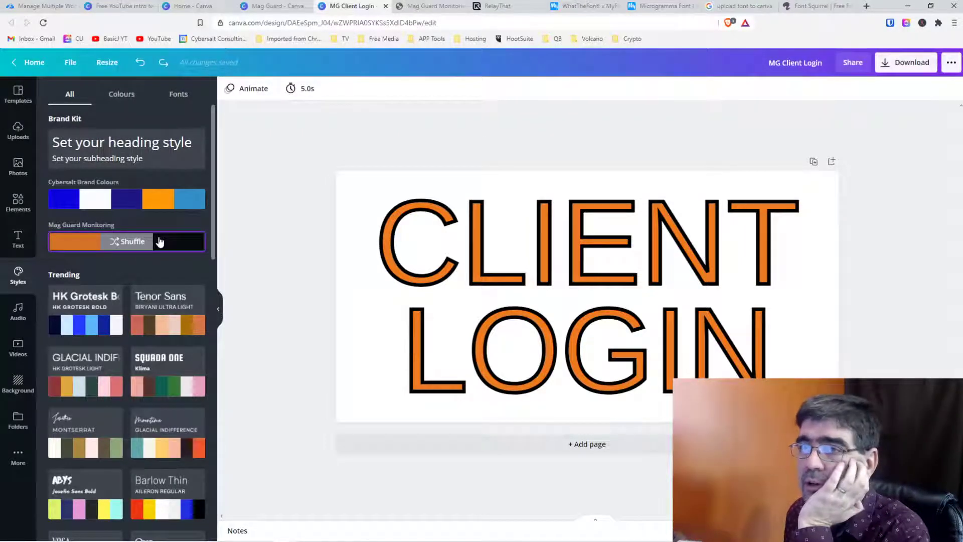
pyautogui.click(271, 8)
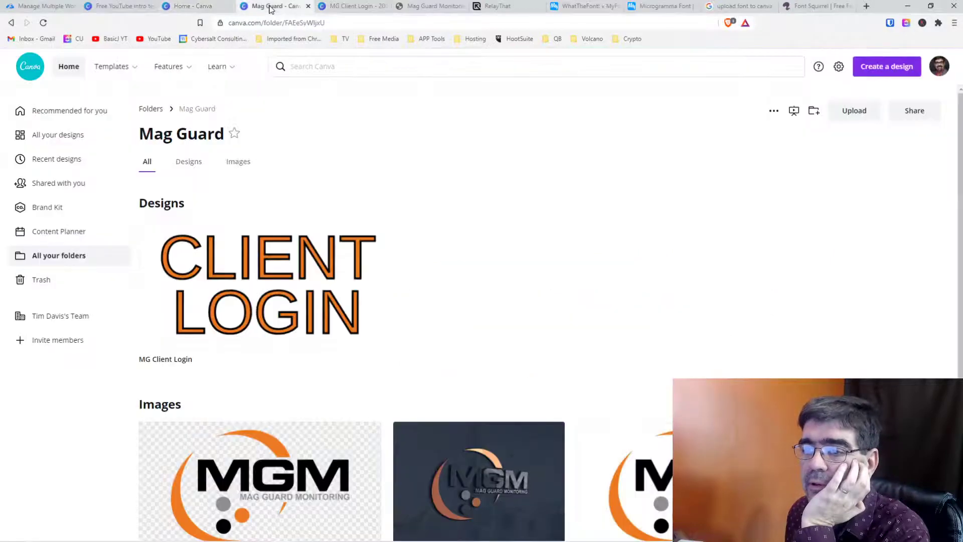
pyautogui.click(133, 7)
pyautogui.click(190, 7)
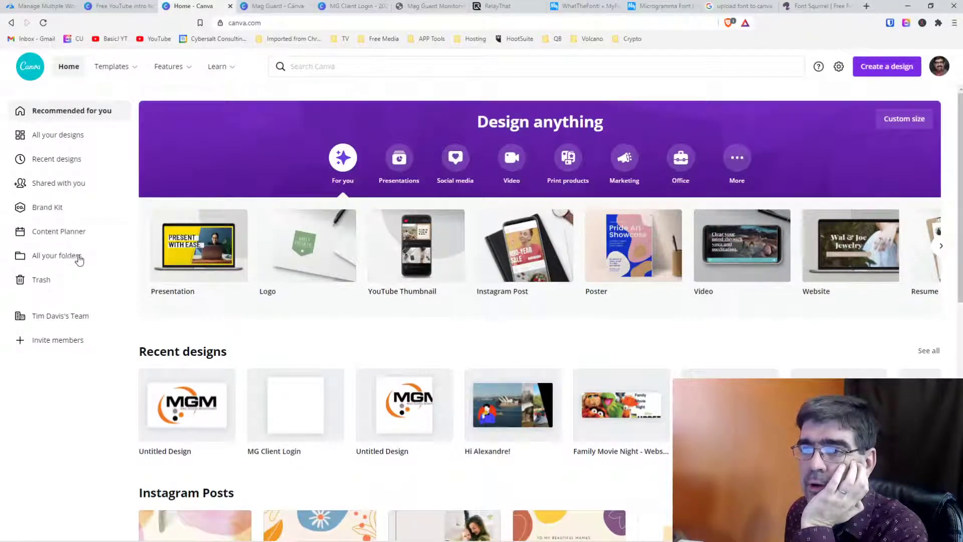
pyautogui.click(56, 213)
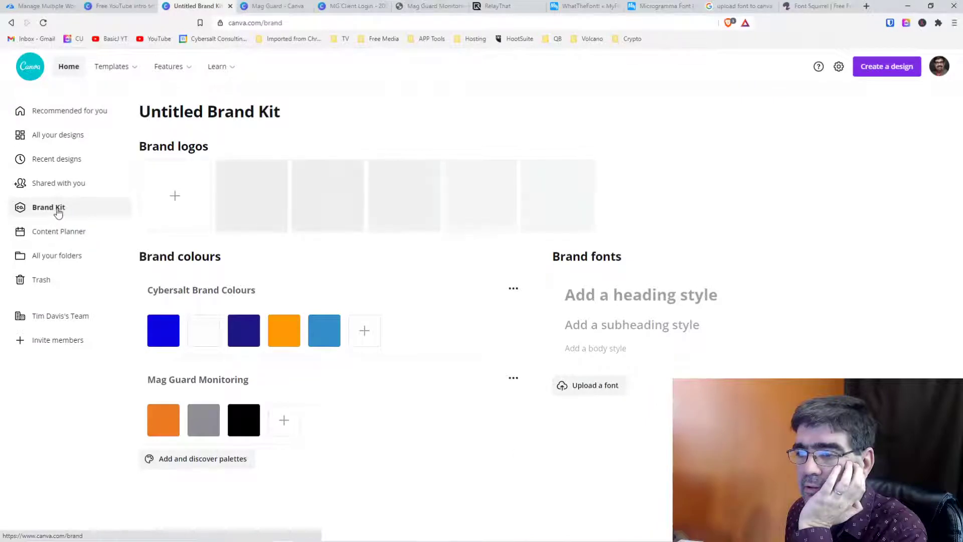
pyautogui.scroll(-1, 430, 327)
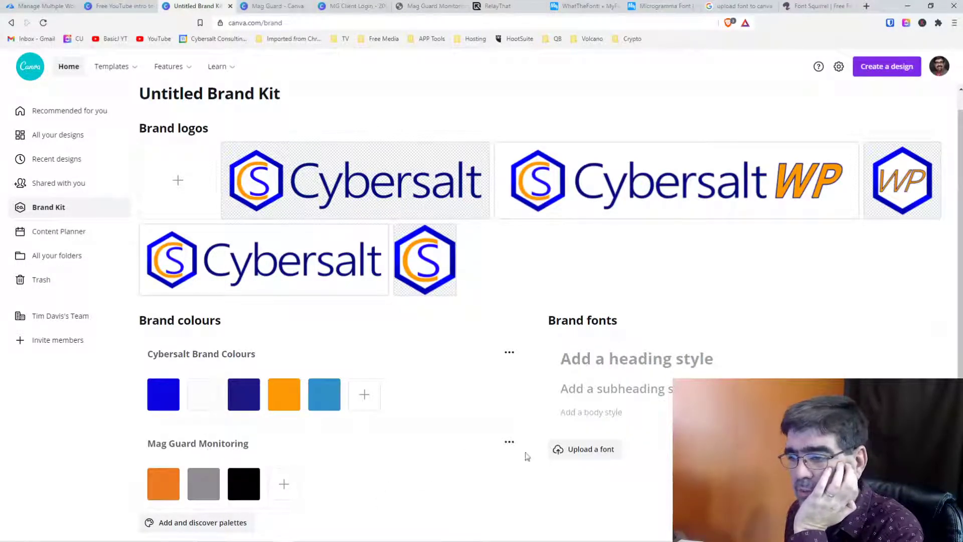
pyautogui.click(510, 442)
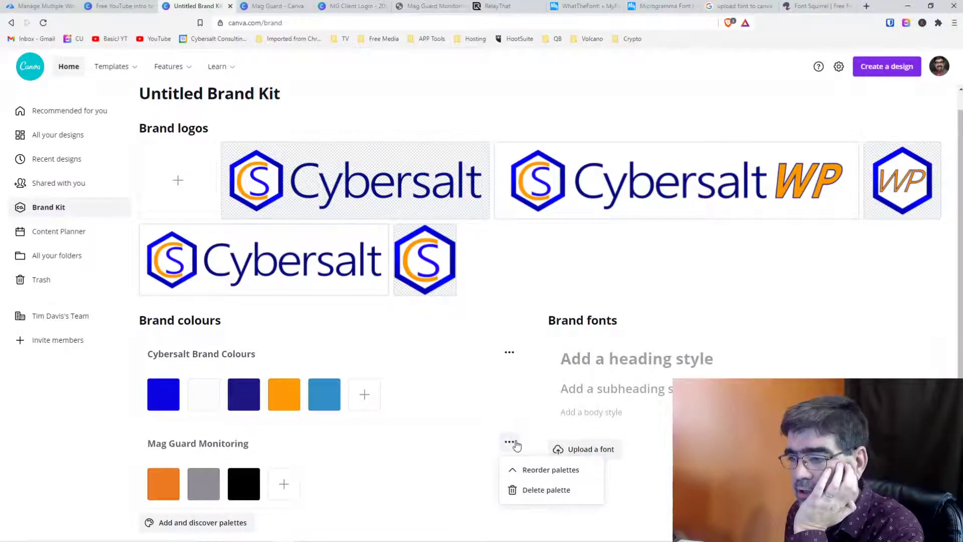
pyautogui.click(433, 453)
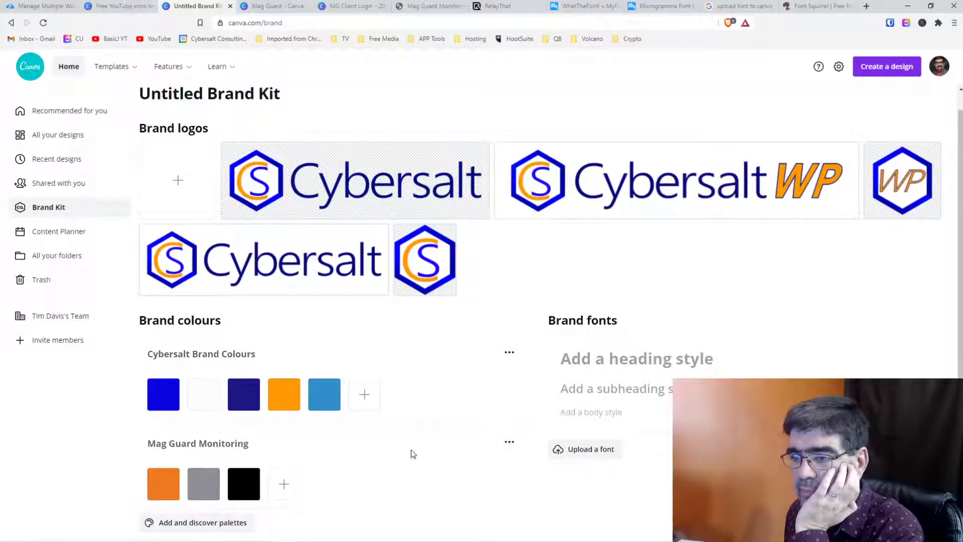
pyautogui.click(616, 371)
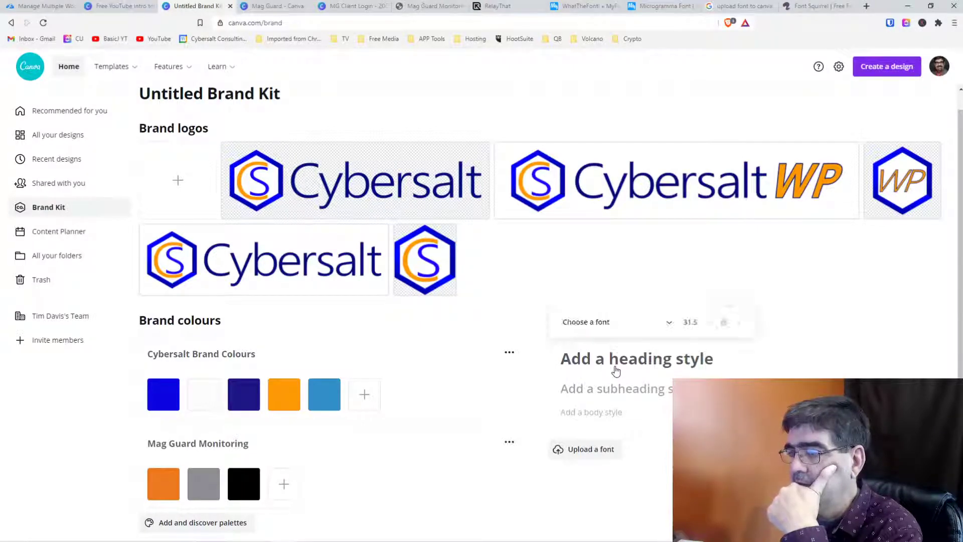
pyautogui.click(668, 323)
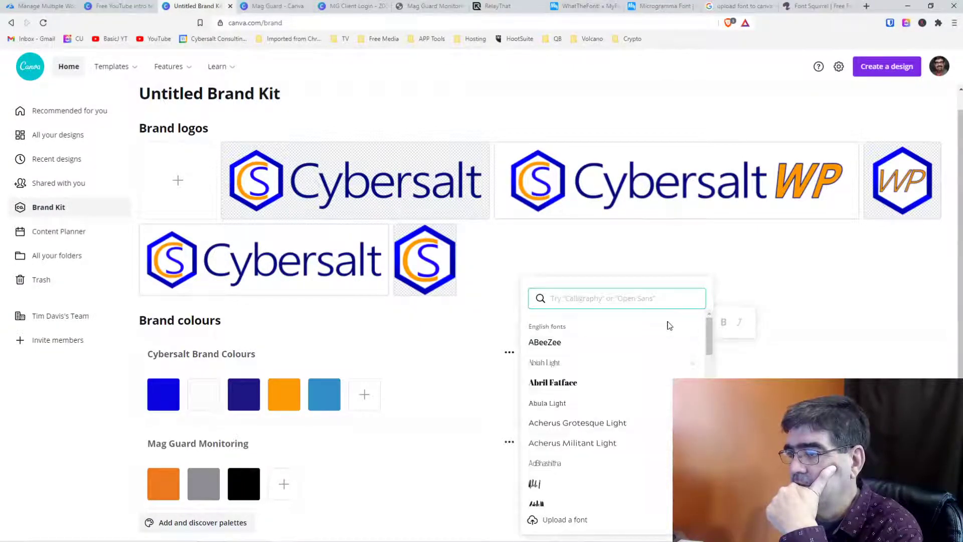
pyautogui.click(739, 284)
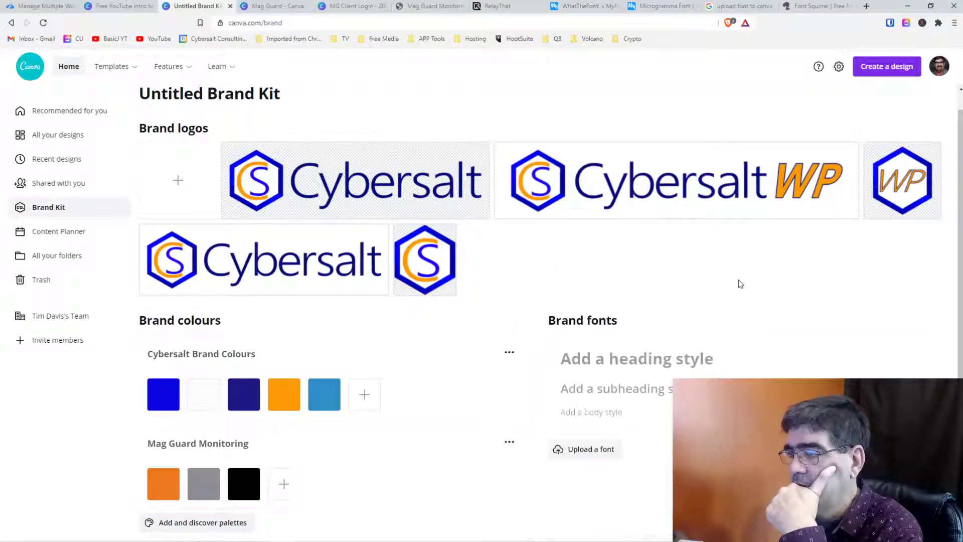
pyautogui.click(638, 357)
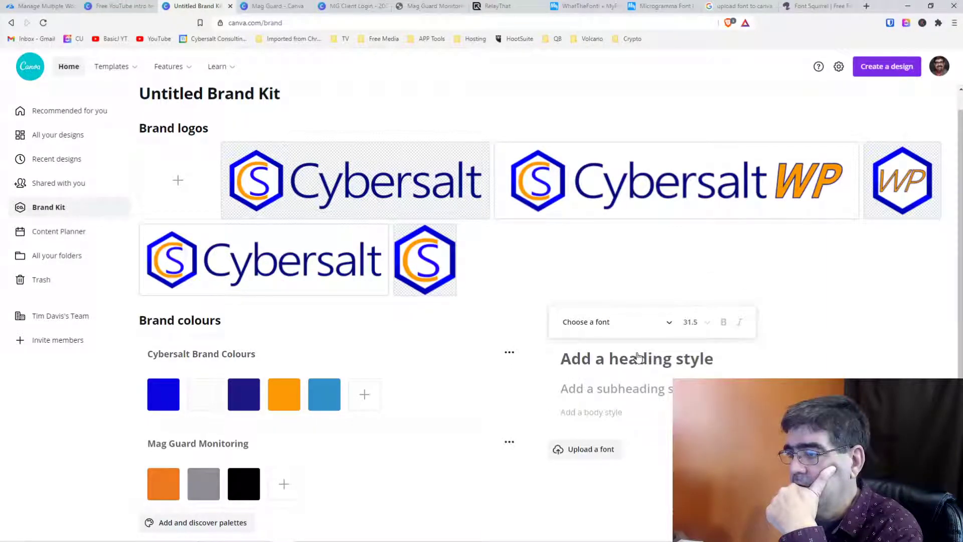
pyautogui.click(795, 374)
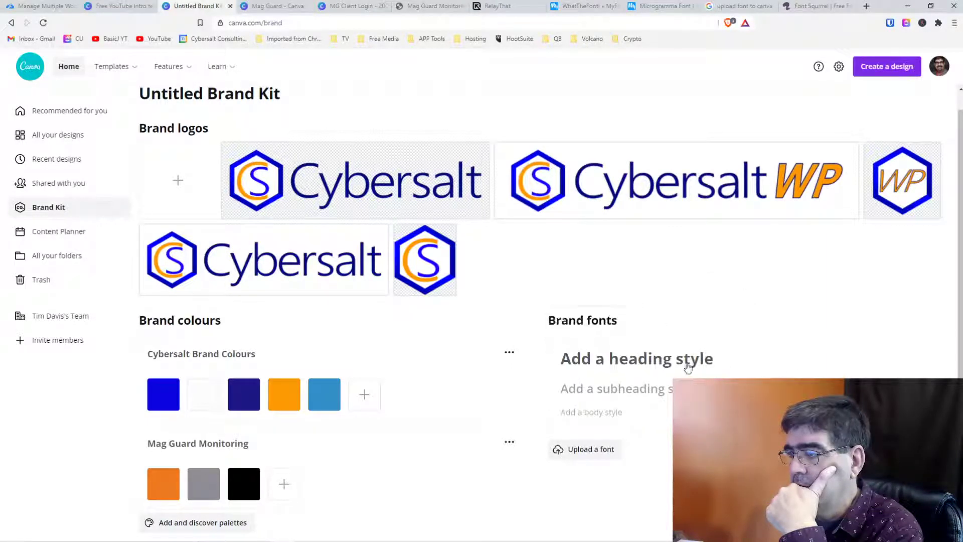
# Set the brand heading style to the ABeeZee font.
pyautogui.click(644, 366)
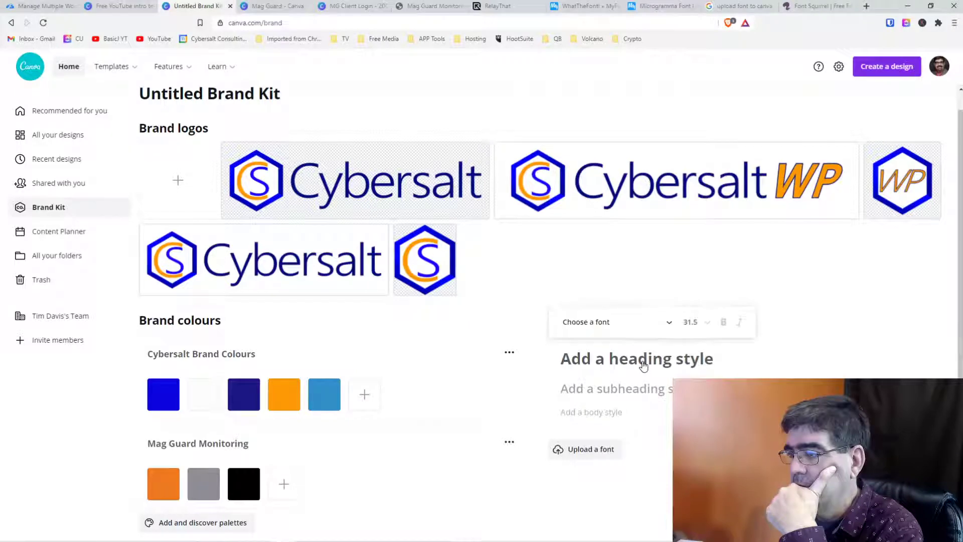
pyautogui.click(571, 322)
pyautogui.click(562, 340)
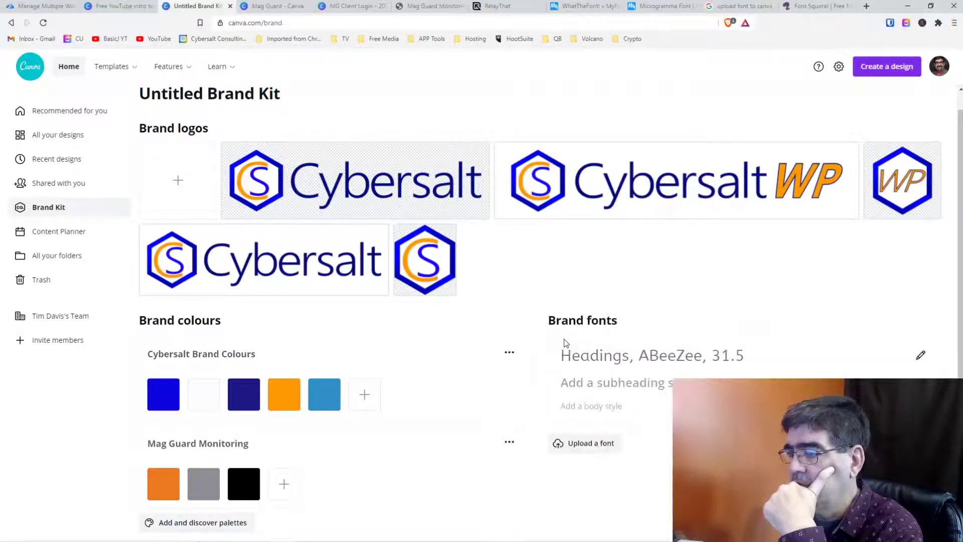
# Change the brand heading font to Abril Fatface.
pyautogui.click(919, 357)
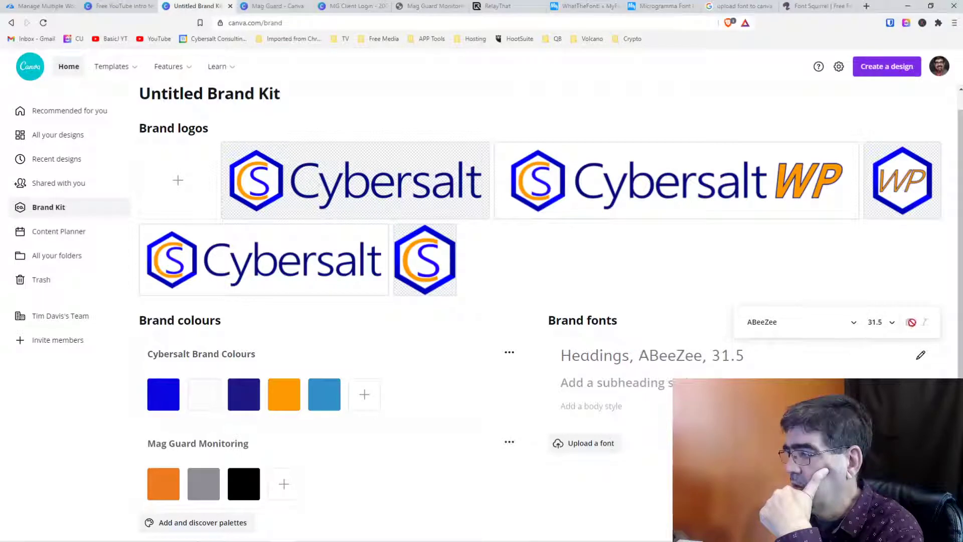
pyautogui.click(853, 323)
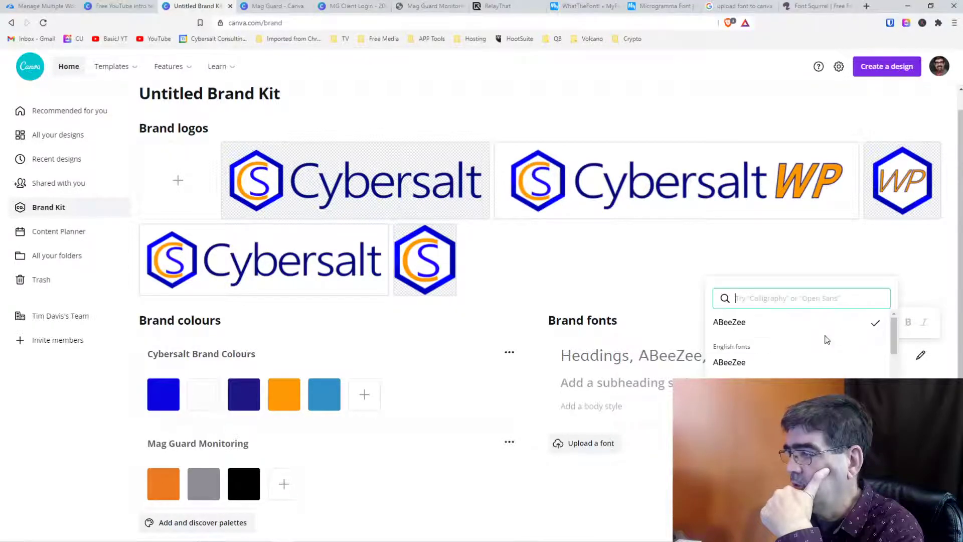
pyautogui.click(729, 382)
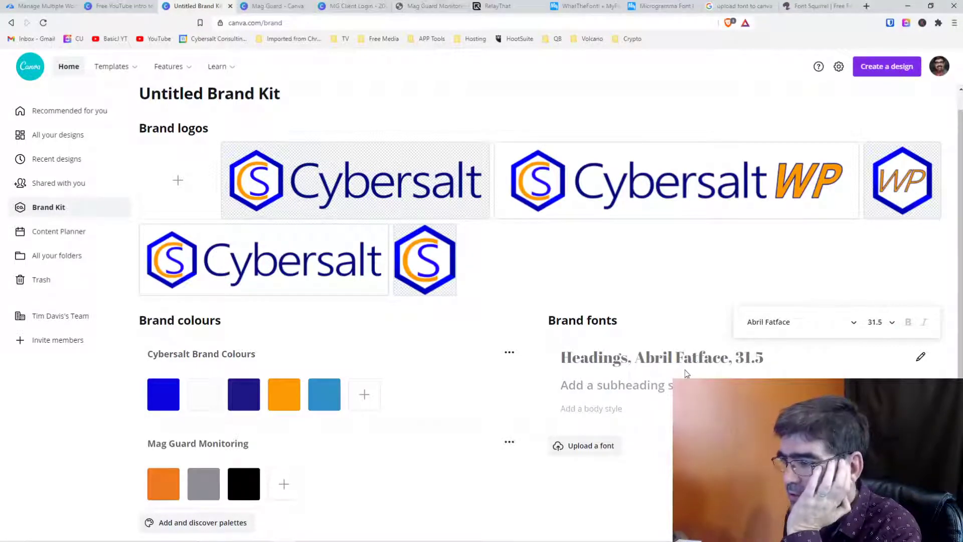
pyautogui.click(919, 359)
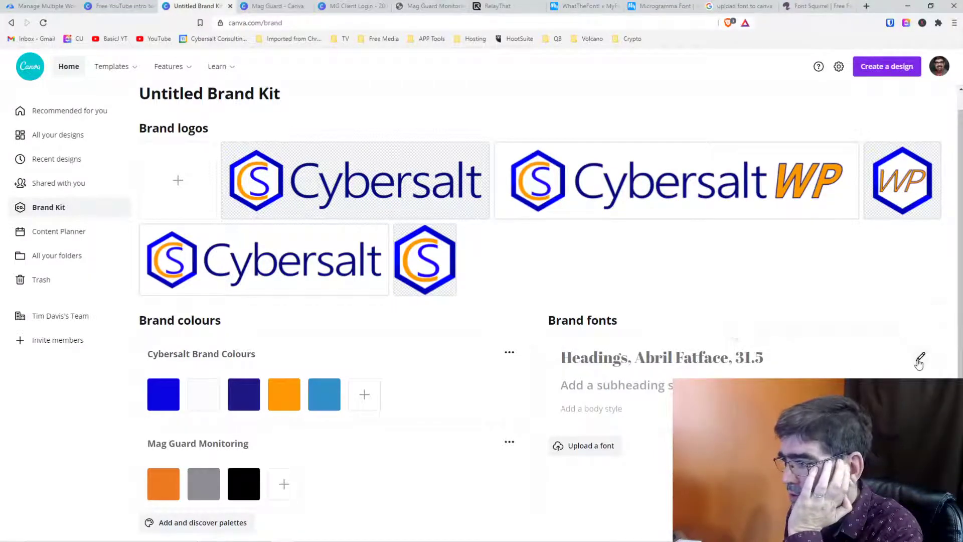
pyautogui.click(918, 361)
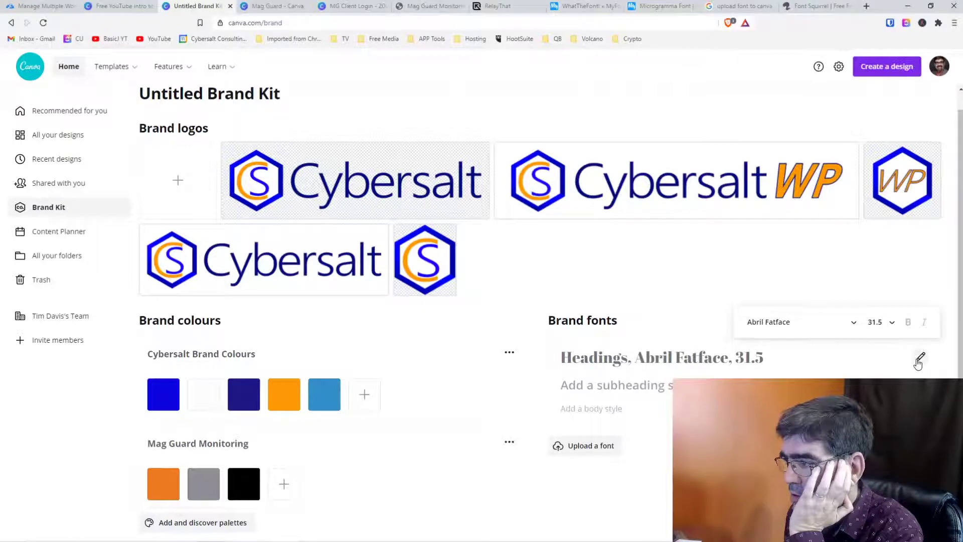
pyautogui.click(617, 385)
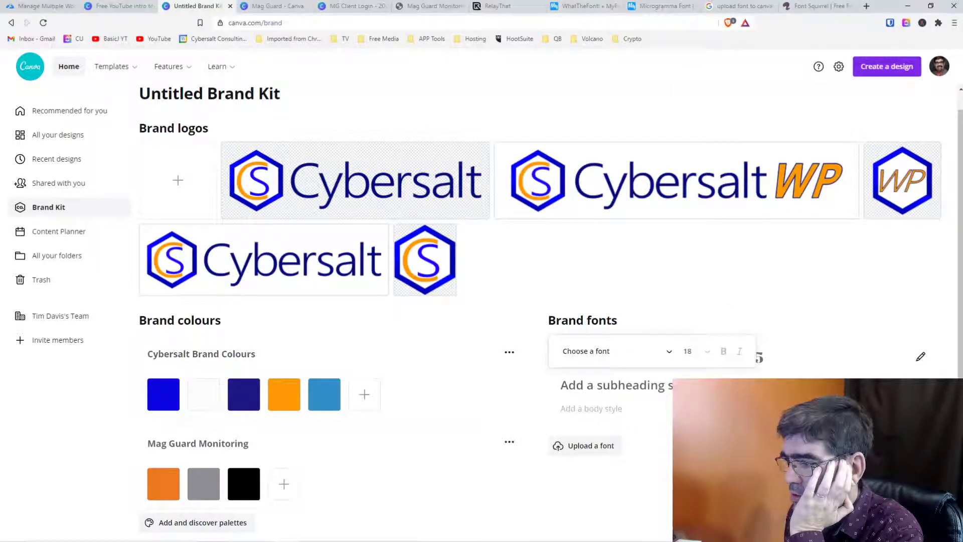
pyautogui.press('Escape')
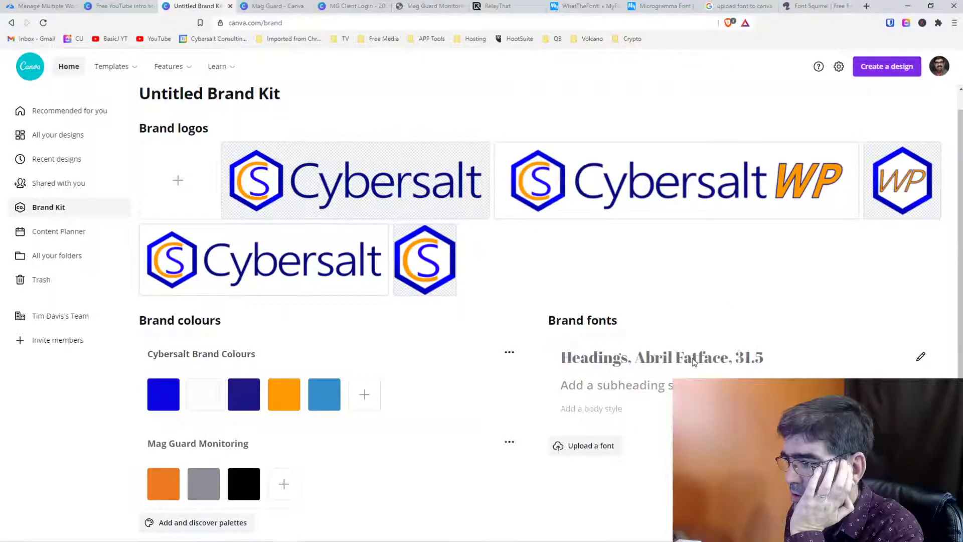
# Browse the list of fonts available for the brand kit's heading style, keeping Abril Fatface.
pyautogui.click(922, 358)
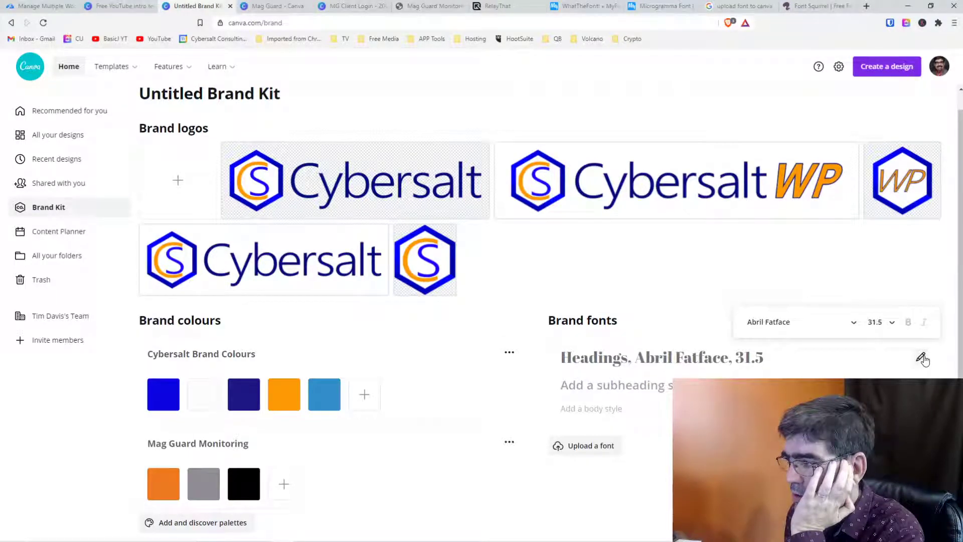
pyautogui.click(856, 326)
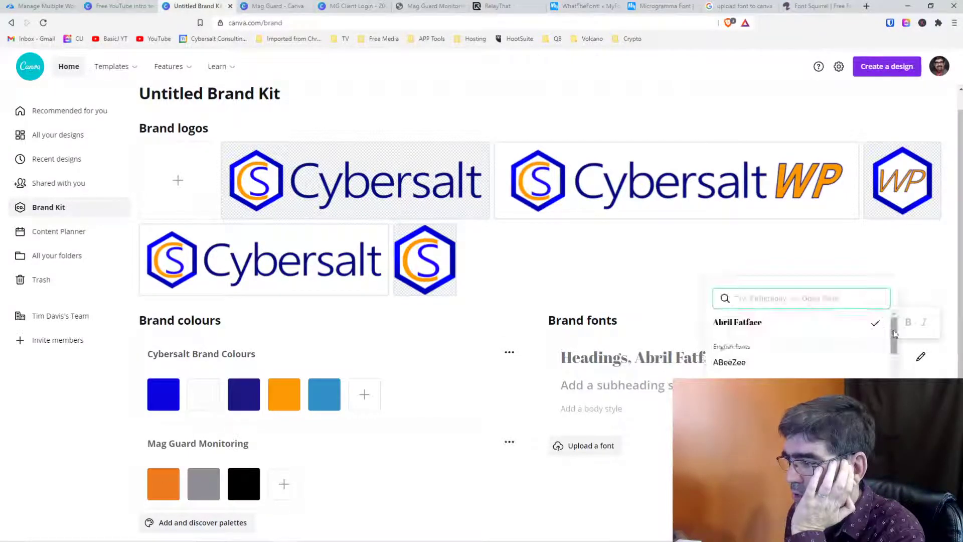
pyautogui.scroll(-2, 900, 351)
pyautogui.scroll(-10, 900, 353)
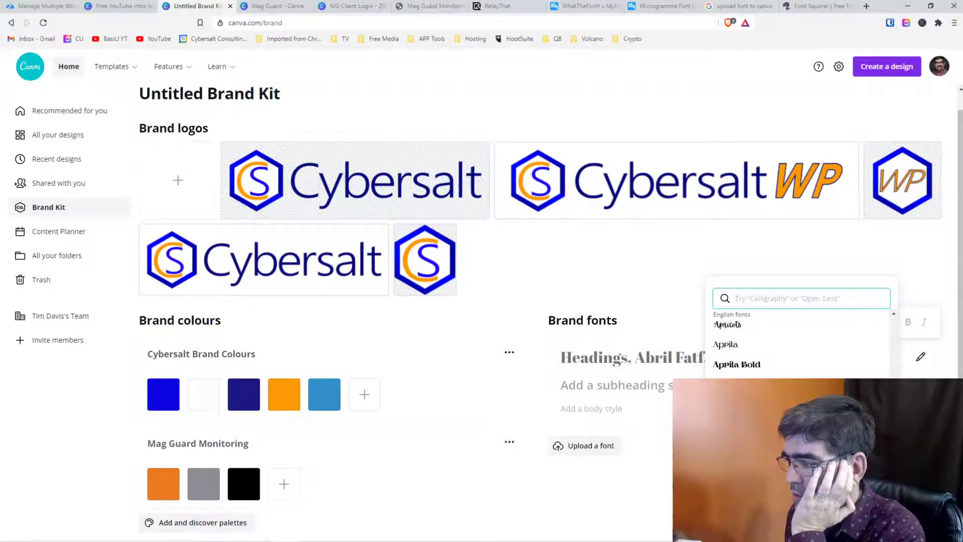
pyautogui.scroll(-10, 800, 347)
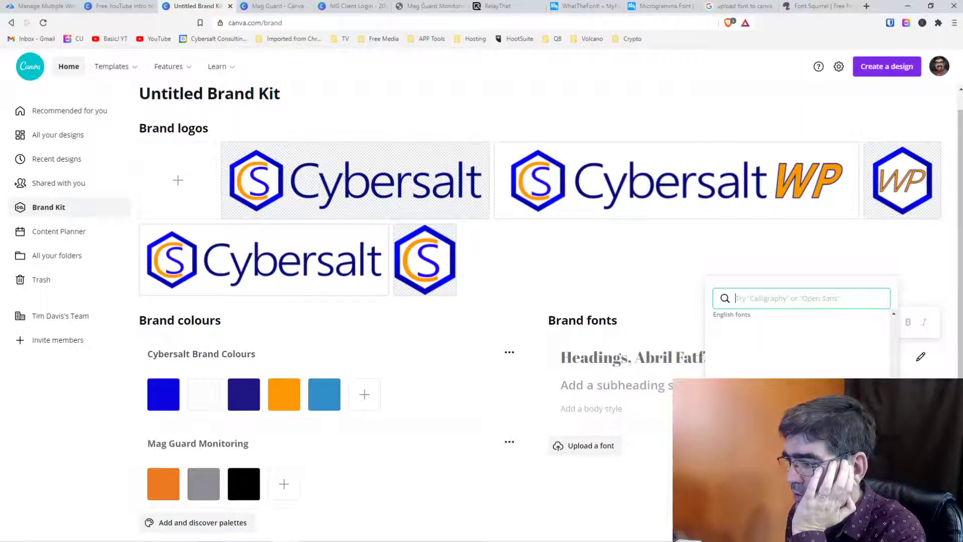
pyautogui.moveTo(894, 389); pyautogui.dragTo(884, 309)
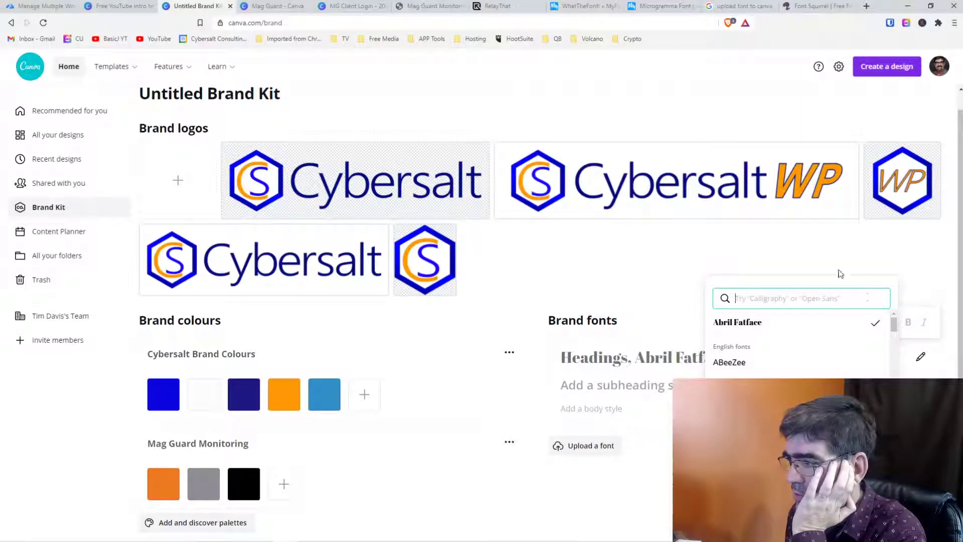
pyautogui.click(873, 324)
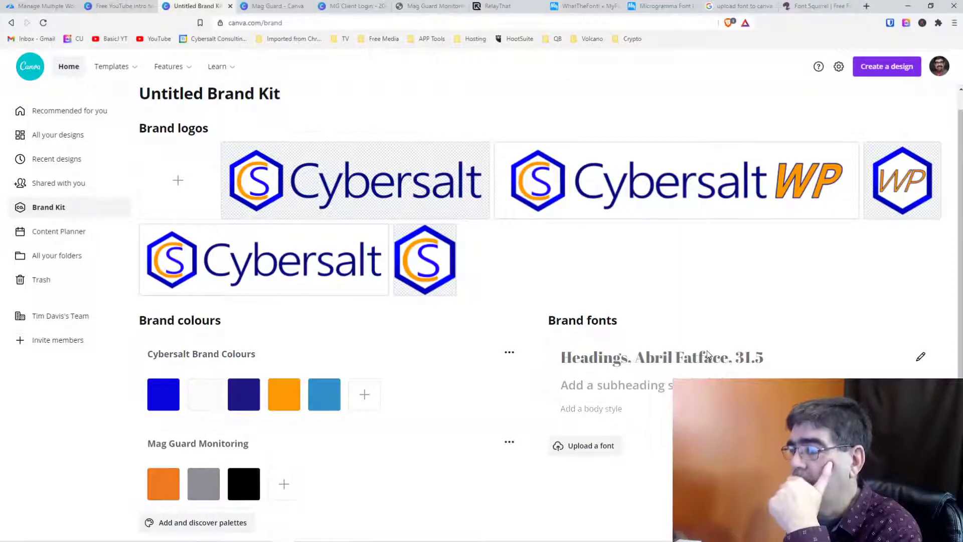
# Search the heading style's fonts for "Litho", then clear the search and close the font list.
pyautogui.click(920, 357)
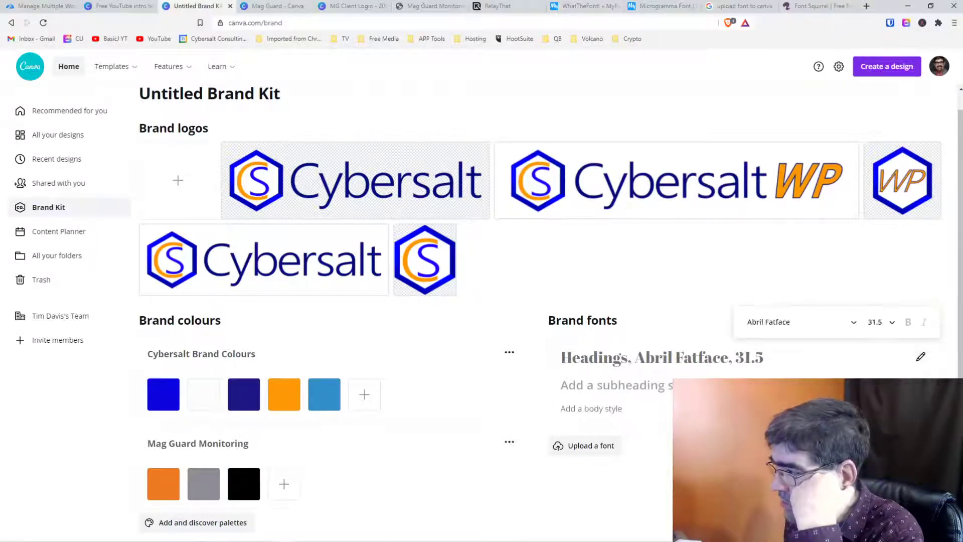
pyautogui.click(854, 324)
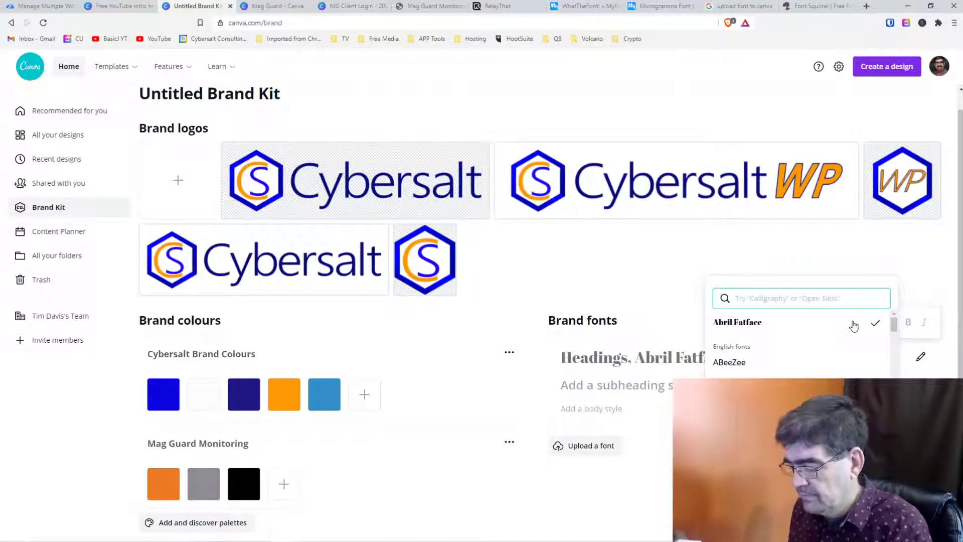
pyautogui.write('Litho')
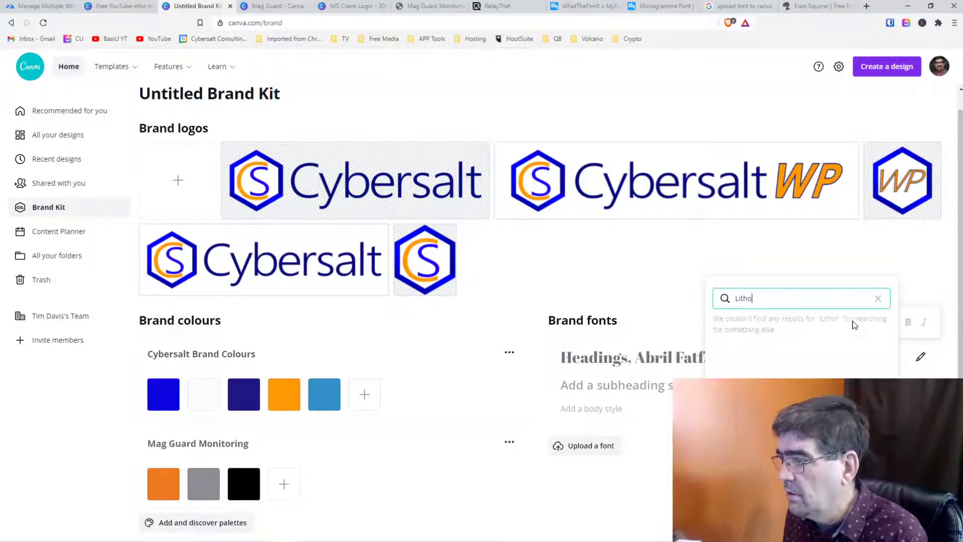
pyautogui.write('ga')
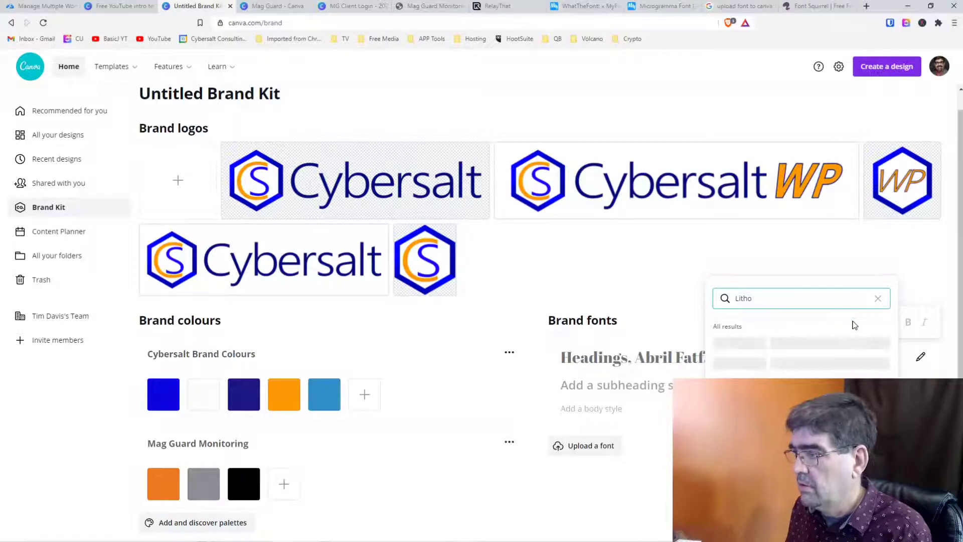
pyautogui.press('BackSpace')
pyautogui.press('BackSpace')
pyautogui.press('BackSpace')
pyautogui.press('BackSpace')
pyautogui.press('BackSpace')
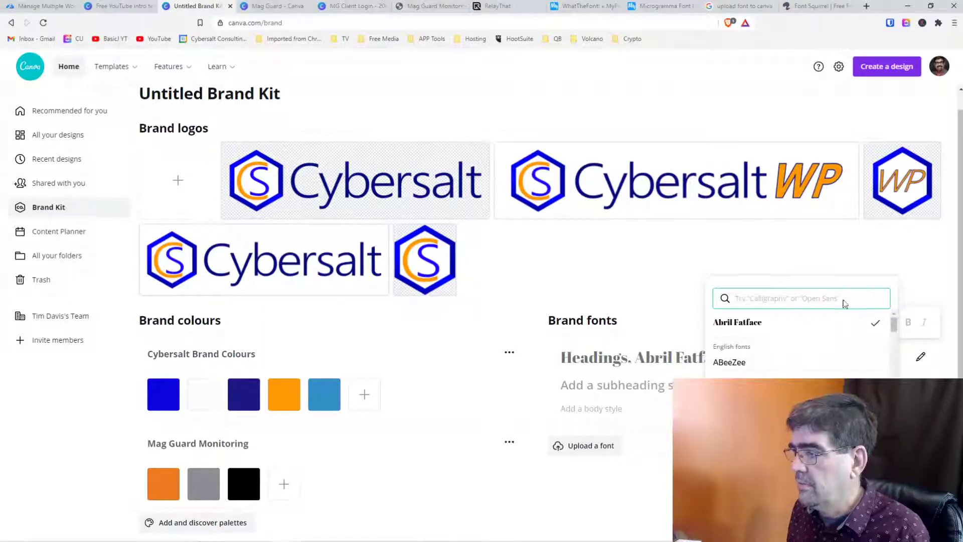
pyautogui.click(813, 249)
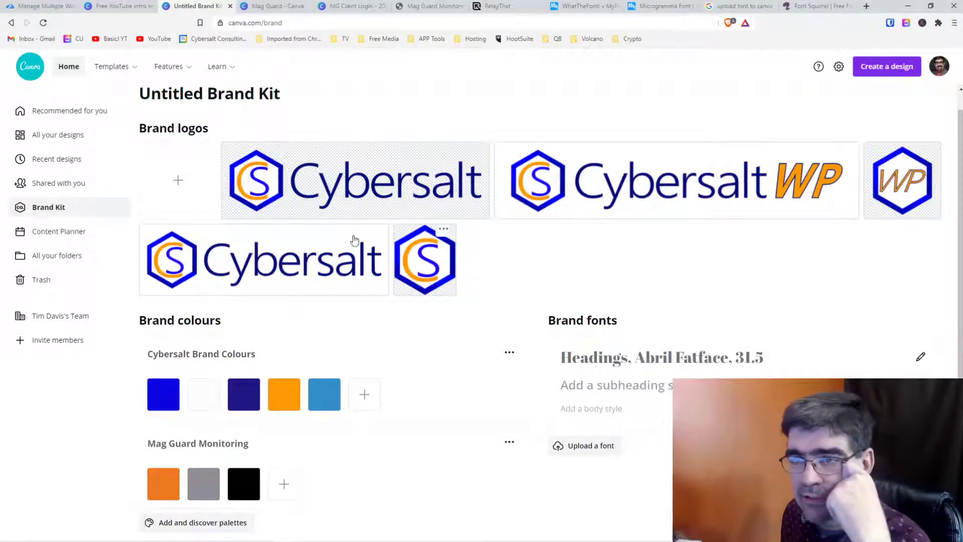
# Open the MG Client Login design from the Mag Guard folder and show its Elements library.
pyautogui.click(267, 14)
pyautogui.click(310, 275)
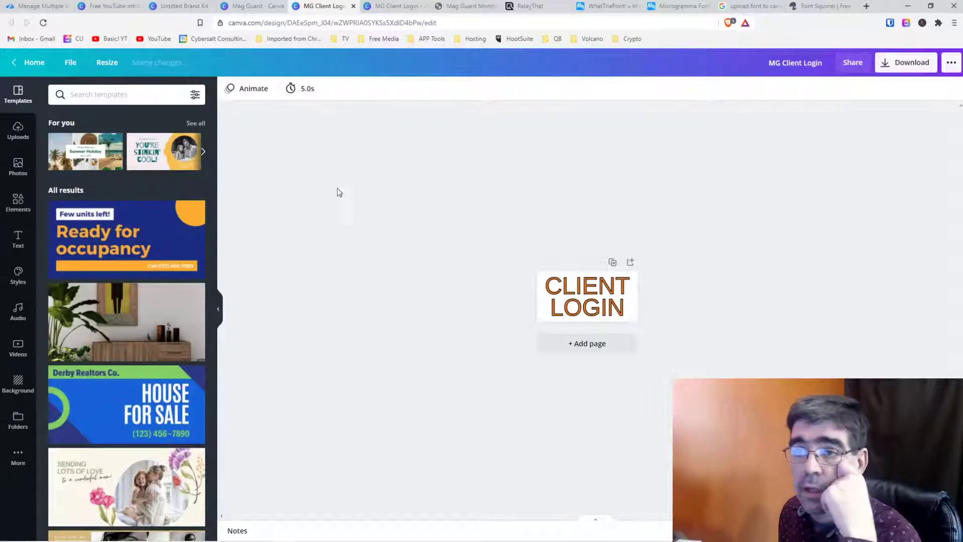
pyautogui.click(19, 201)
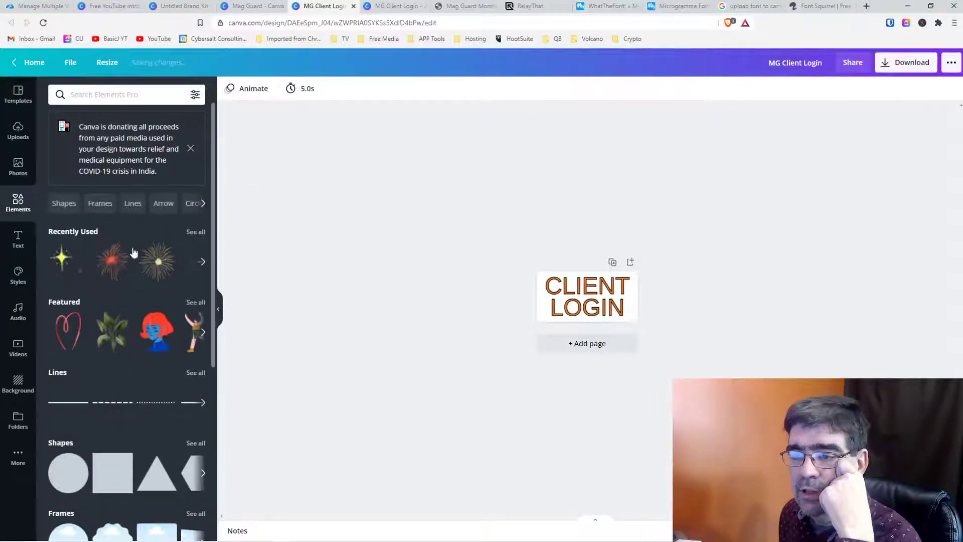
# Look through the Elements library's categories for a graphic that suits the client login design.
pyautogui.scroll(-4, 147, 311)
pyautogui.scroll(-3, 146, 311)
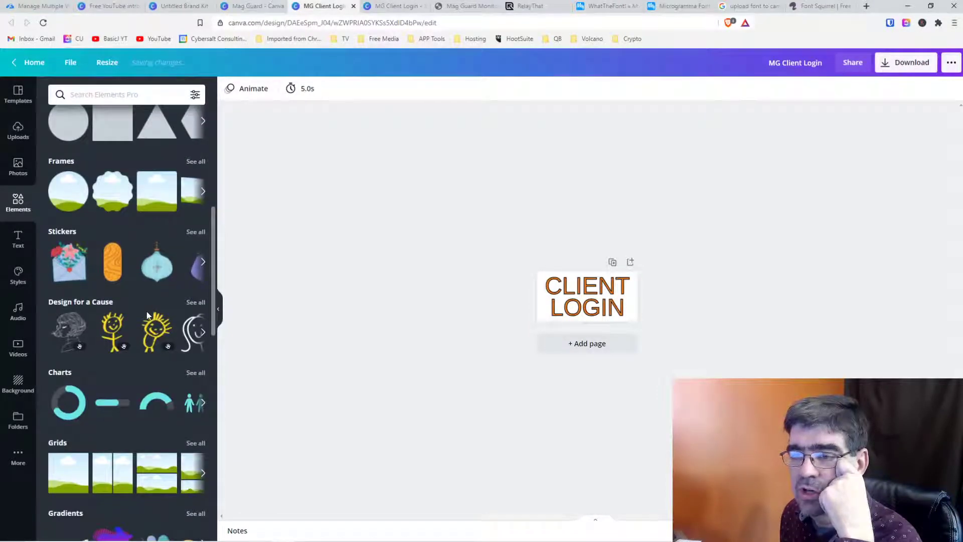
pyautogui.scroll(-2, 146, 311)
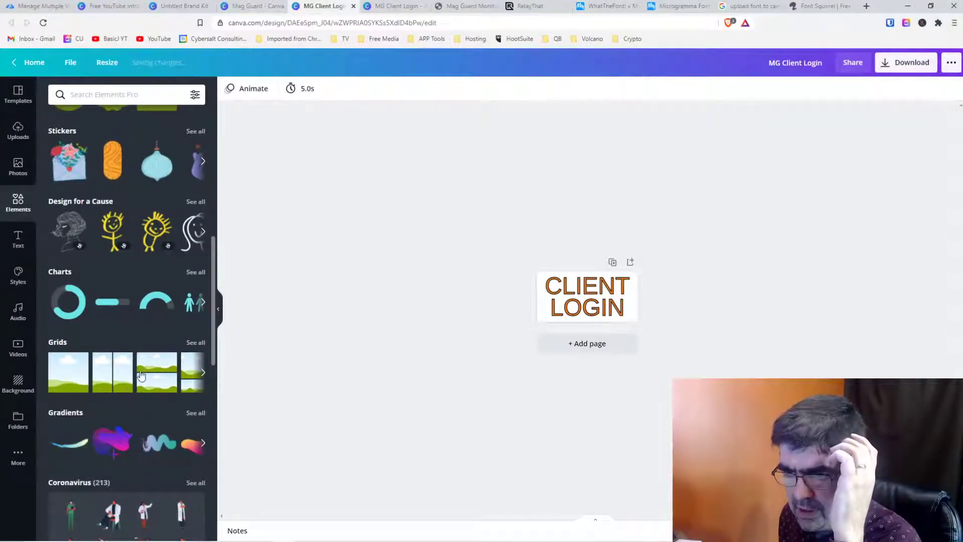
pyautogui.scroll(-3, 135, 386)
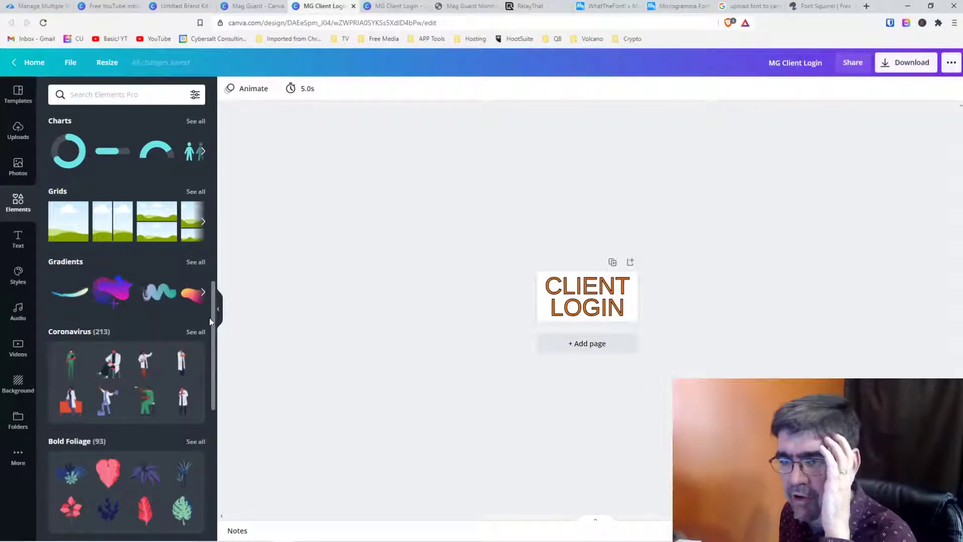
pyautogui.scroll(-3, 186, 342)
pyautogui.scroll(-5, 183, 340)
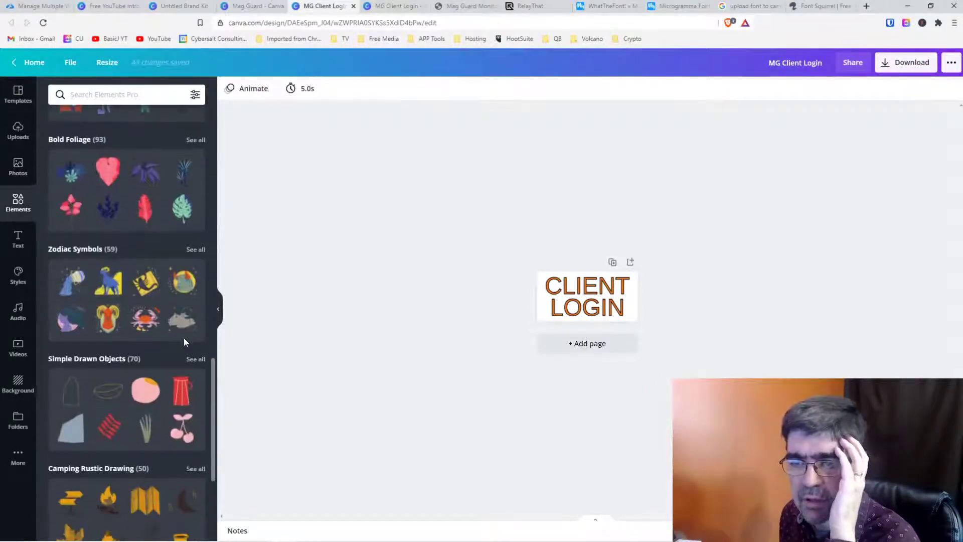
pyautogui.scroll(-6, 184, 341)
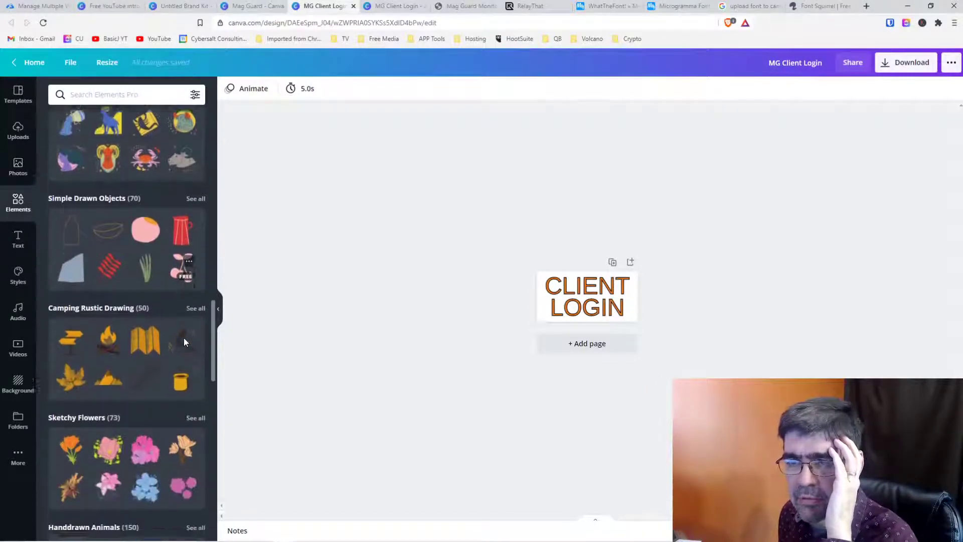
pyautogui.scroll(-11, 184, 342)
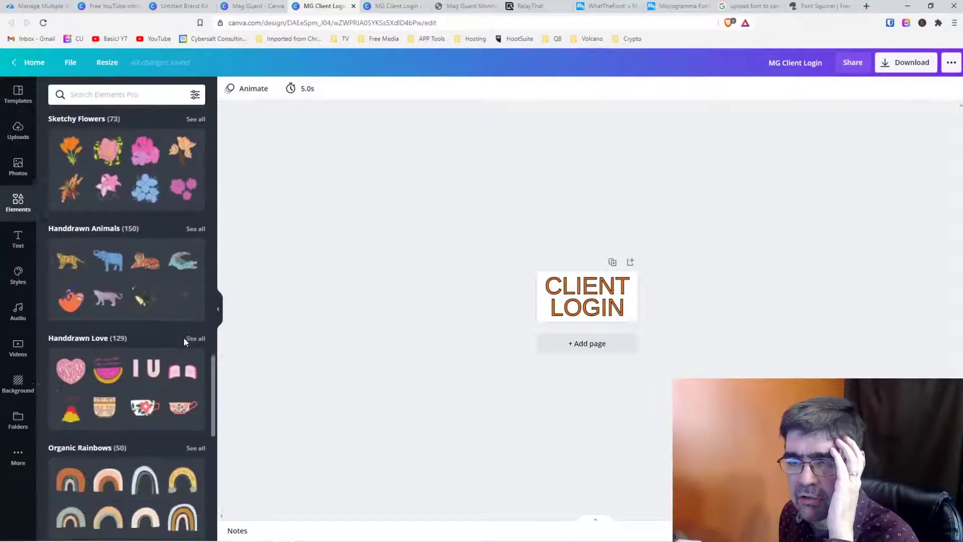
pyautogui.scroll(-6, 184, 341)
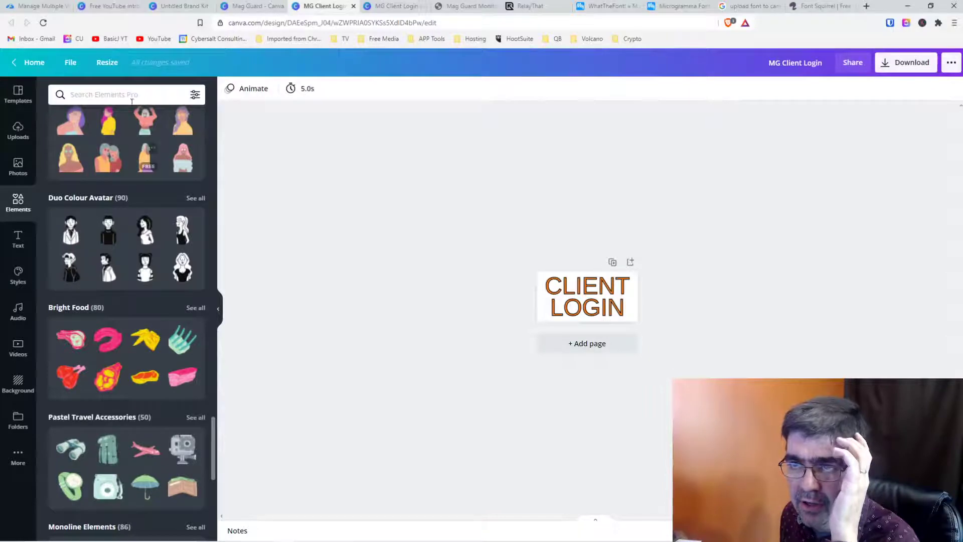
# Search the elements for "WORK" and add the graphic of interlocking gears to the design.
pyautogui.write('WORK')
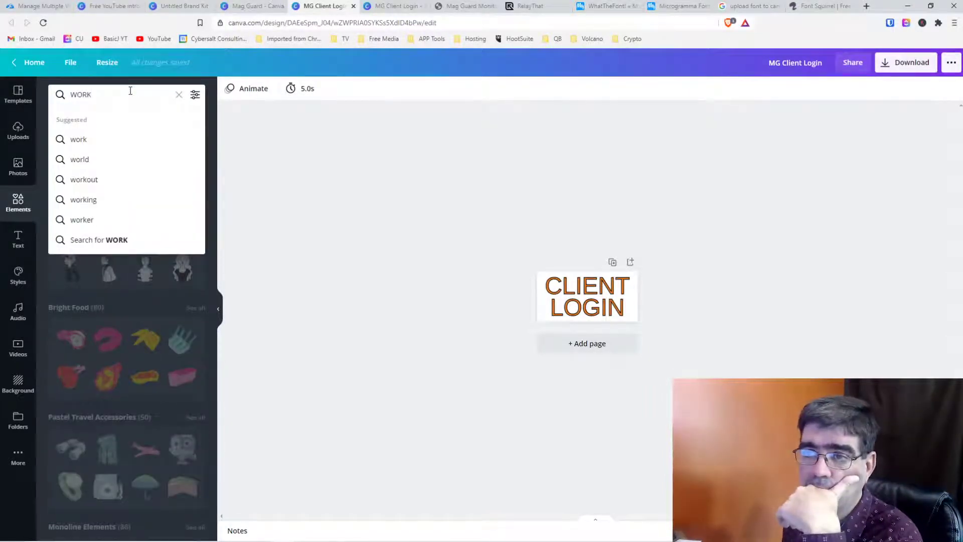
pyautogui.press('Return')
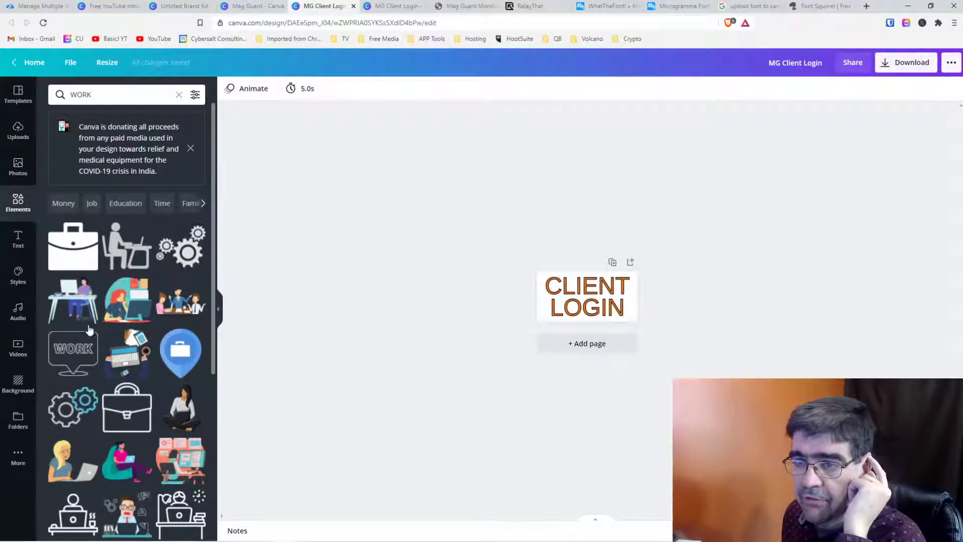
pyautogui.moveTo(126, 306)
pyautogui.mouseDown()
pyautogui.moveTo(462, 258)
pyautogui.moveTo(108, 308)
pyautogui.moveTo(123, 301)
pyautogui.mouseUp()
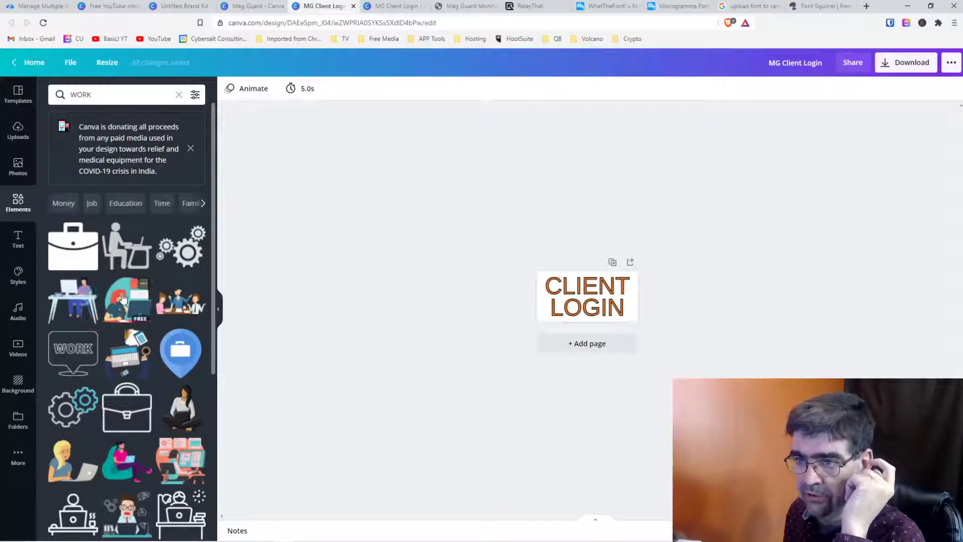
pyautogui.click(187, 249)
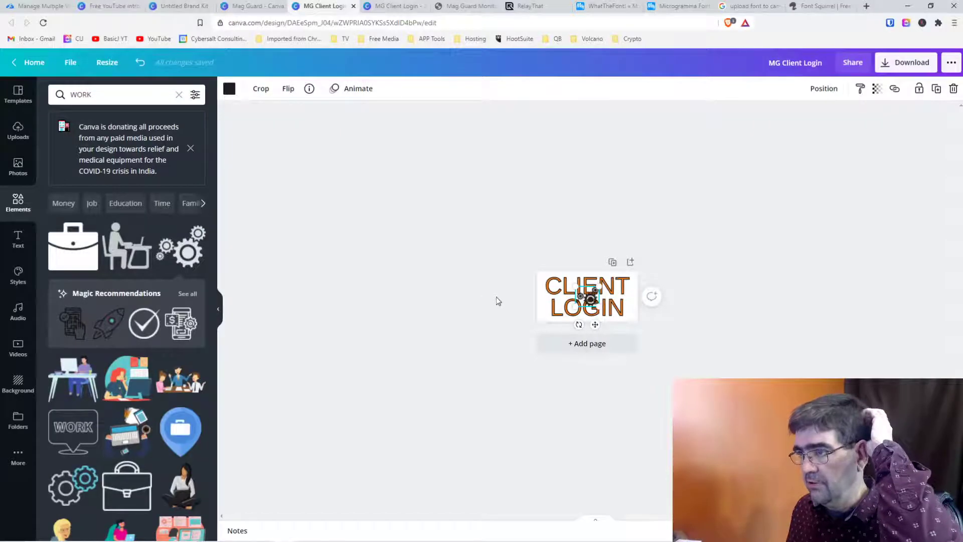
# Try the Rise and Pop animations on the gears graphic and apply the Neon animation.
pyautogui.keyDown('ctrl'); pyautogui.scroll(5, 587, 297); pyautogui.keyUp('ctrl')
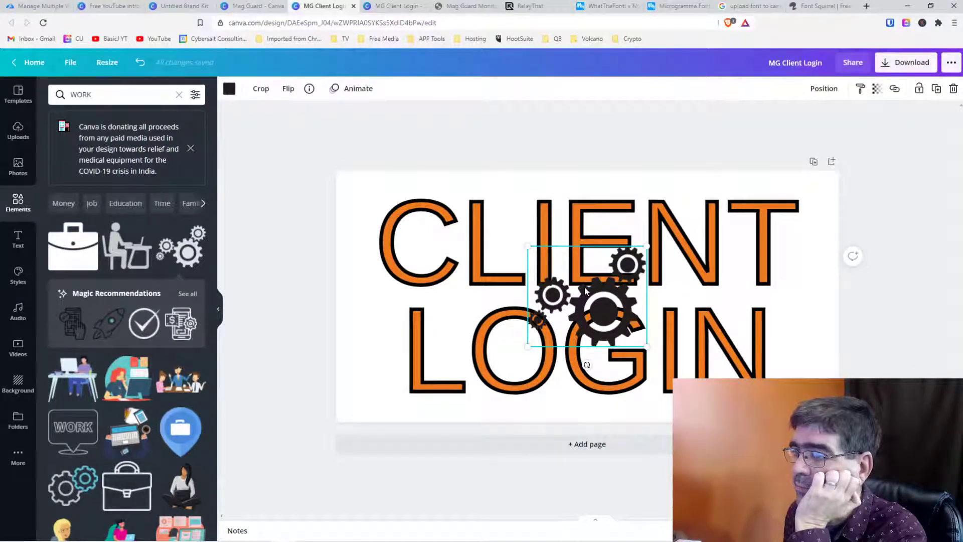
pyautogui.click(365, 95)
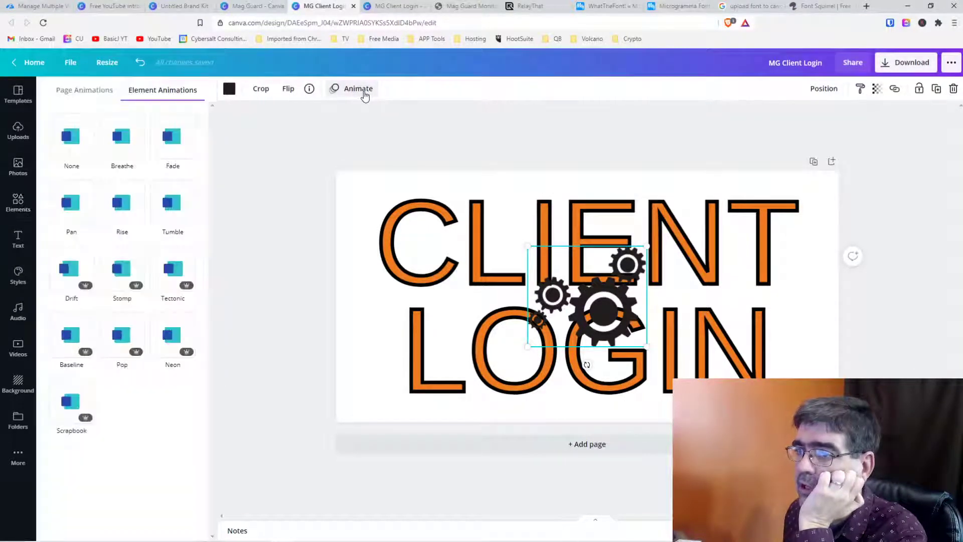
pyautogui.click(125, 221)
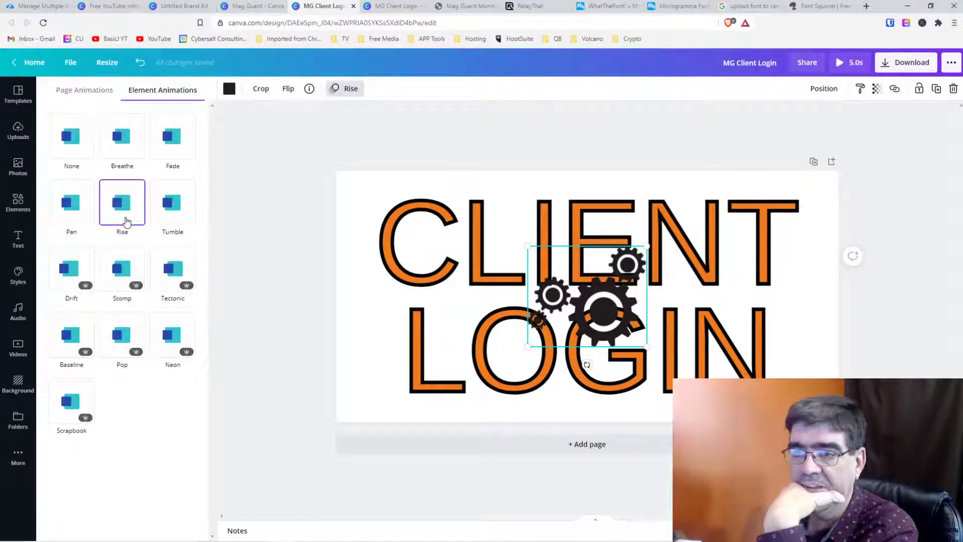
pyautogui.click(120, 334)
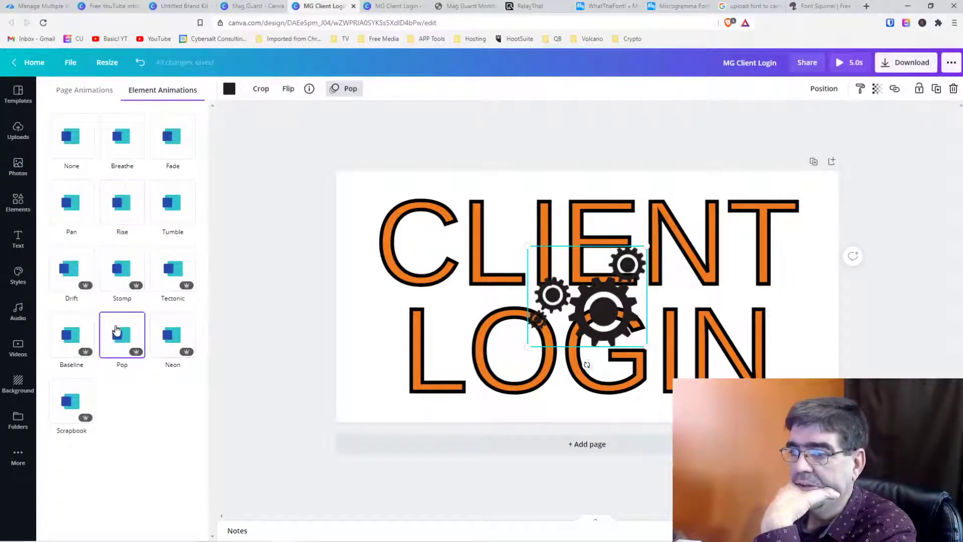
pyautogui.click(182, 343)
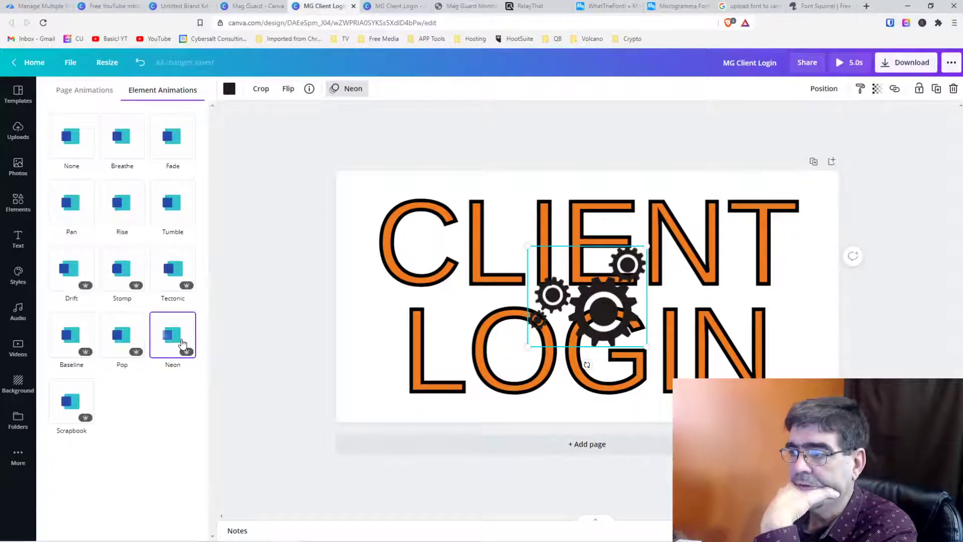
# Recolour the gears with the grey from the Mag Guard Monitoring palette and move them to the design's lower-right corner.
pyautogui.click(229, 90)
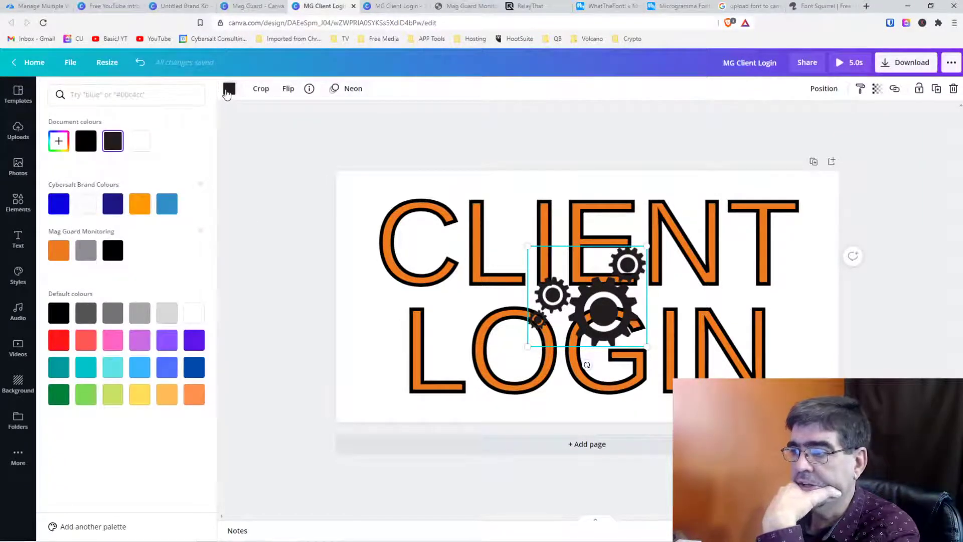
pyautogui.click(84, 251)
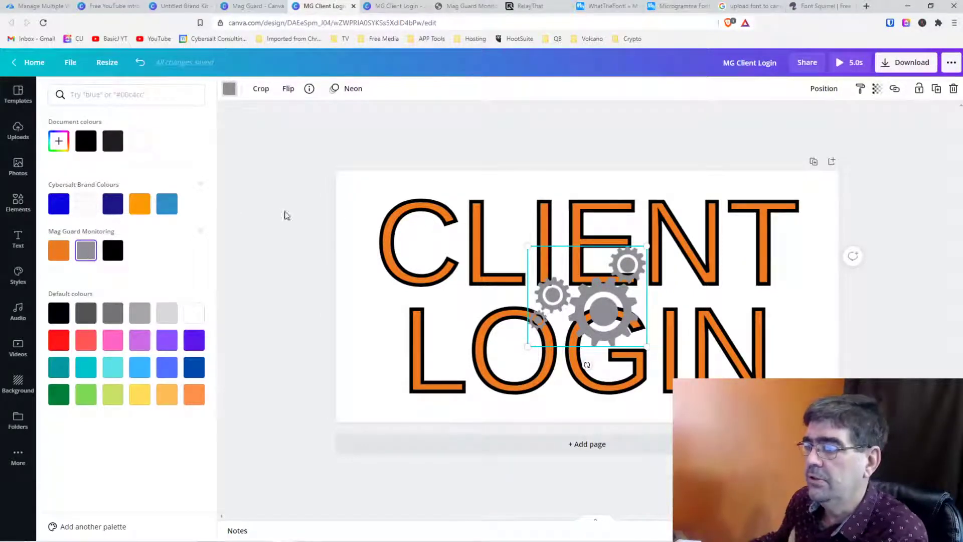
pyautogui.moveTo(596, 291); pyautogui.dragTo(781, 365)
pyautogui.rightClick(782, 370)
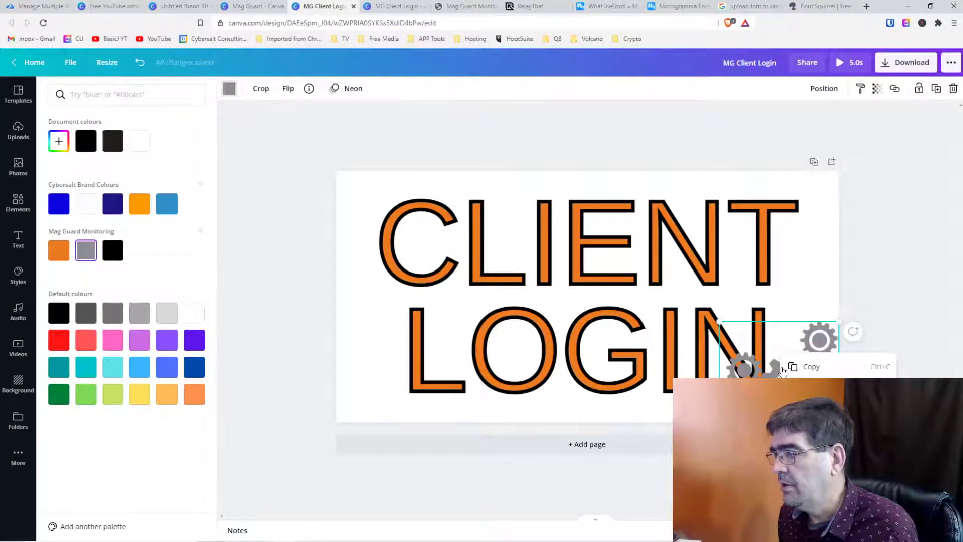
pyautogui.press('Escape')
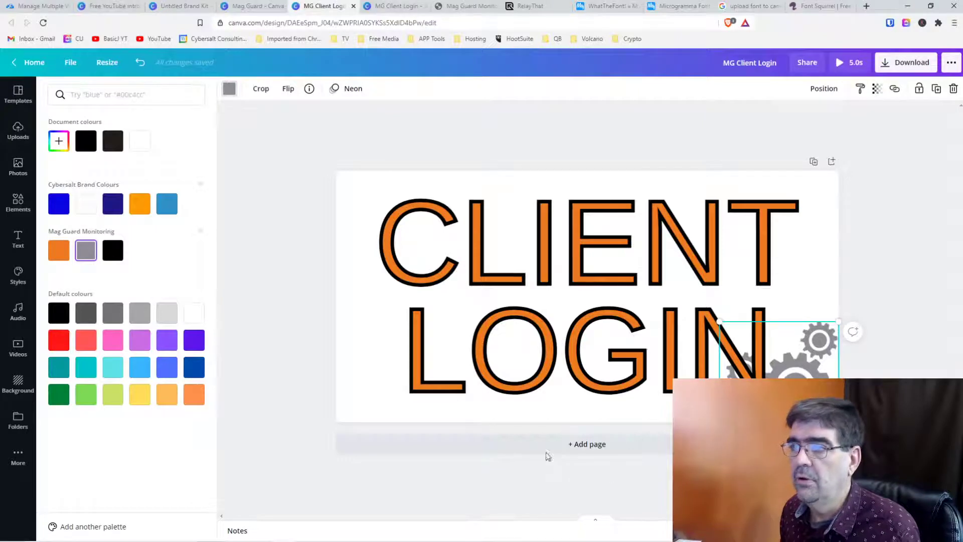
# Play the full-screen preview of the MG Client Login design several times to check the gears' Neon animation.
pyautogui.click(337, 91)
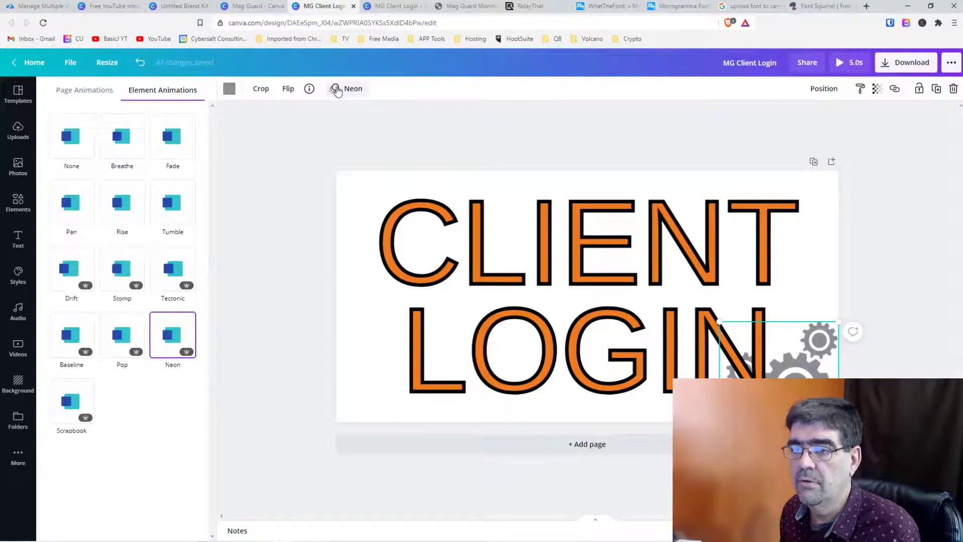
pyautogui.click(471, 140)
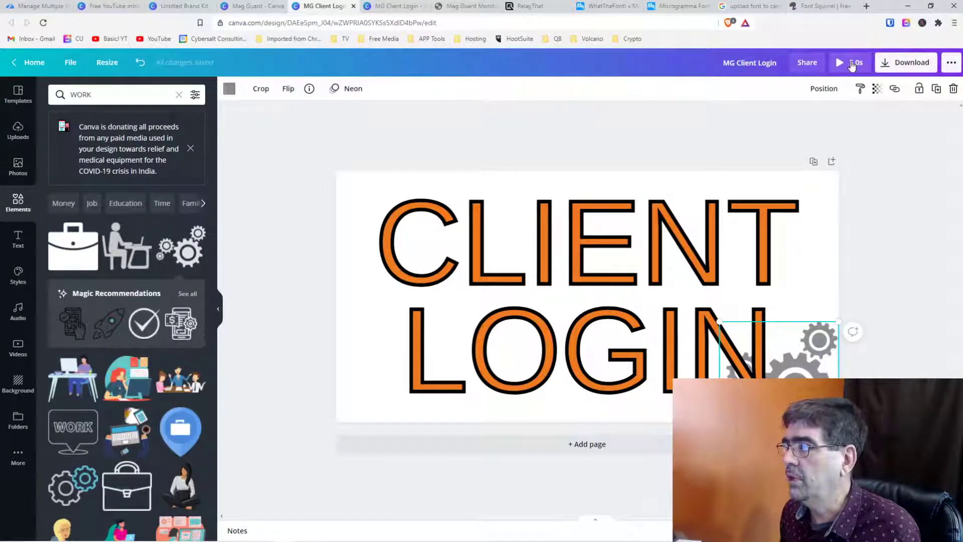
pyautogui.click(851, 63)
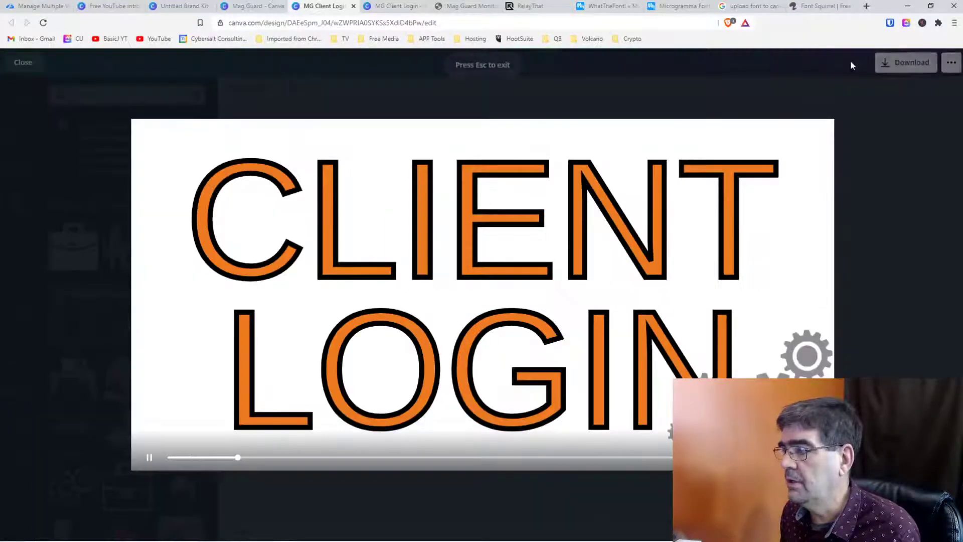
pyautogui.press('Escape')
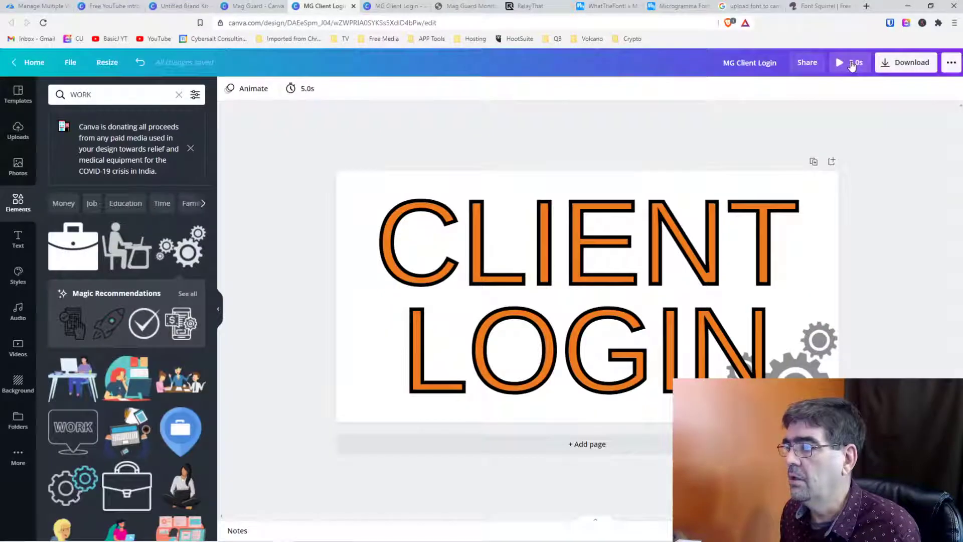
pyautogui.click(850, 60)
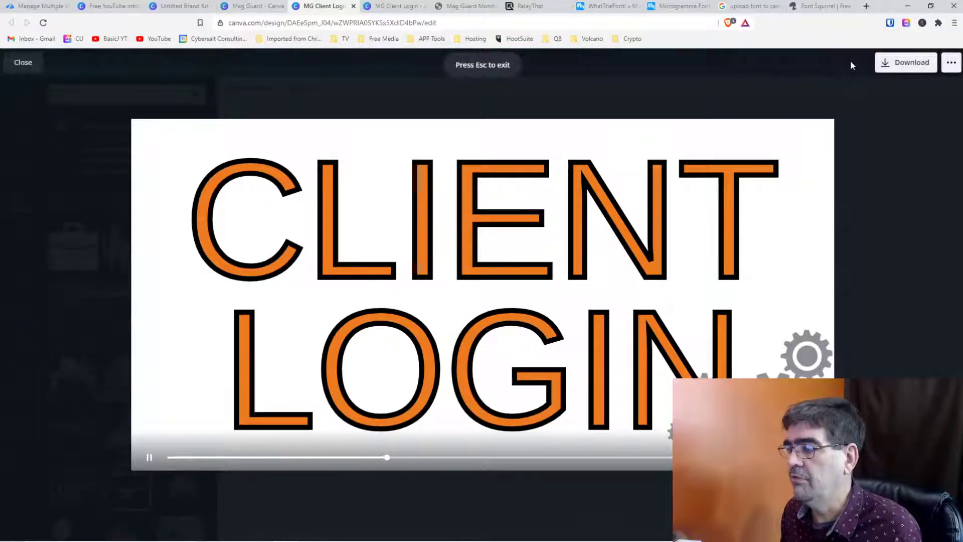
pyautogui.press('Escape')
pyautogui.click(851, 64)
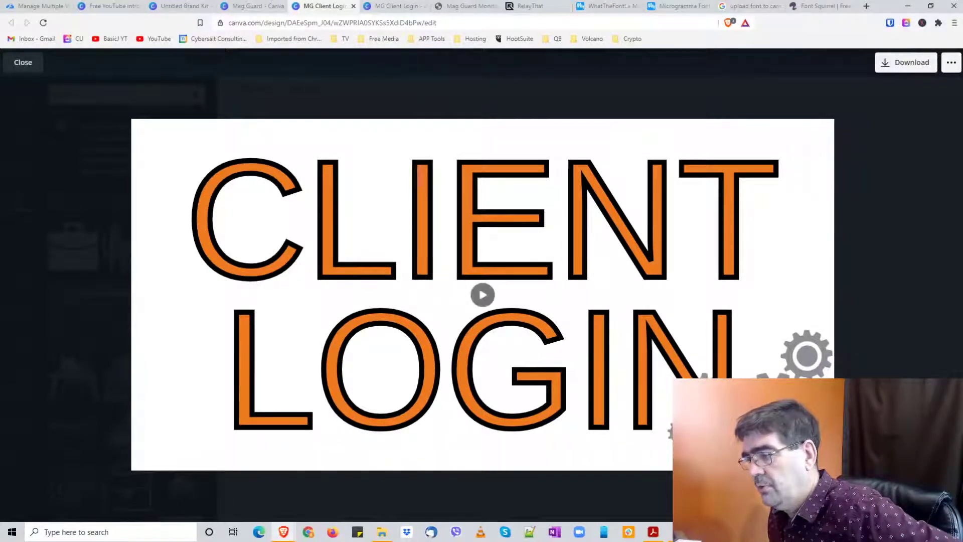
# Switch to PaintShop Pro, select the "A Look At" title in the Live Stream 118 image, and return to Canva.
pyautogui.click(751, 531)
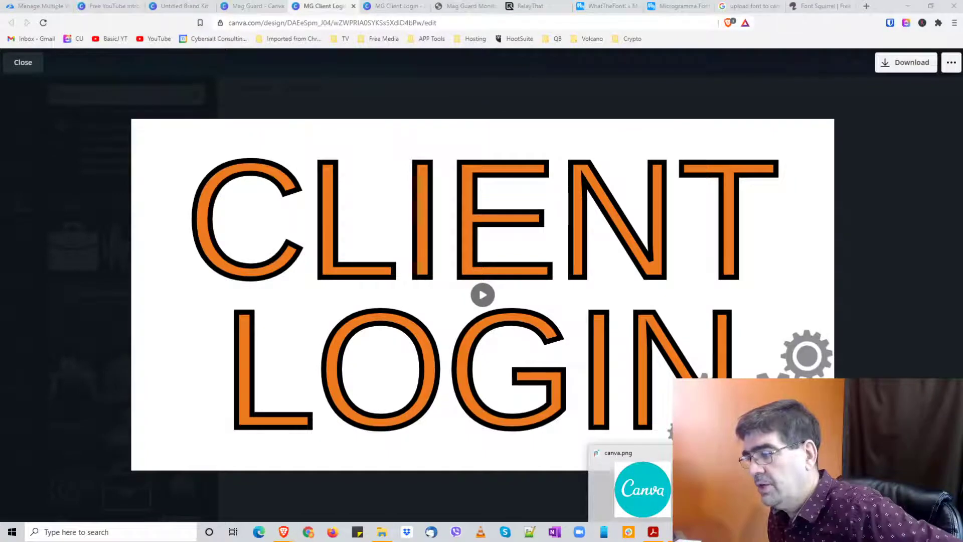
pyautogui.click(642, 489)
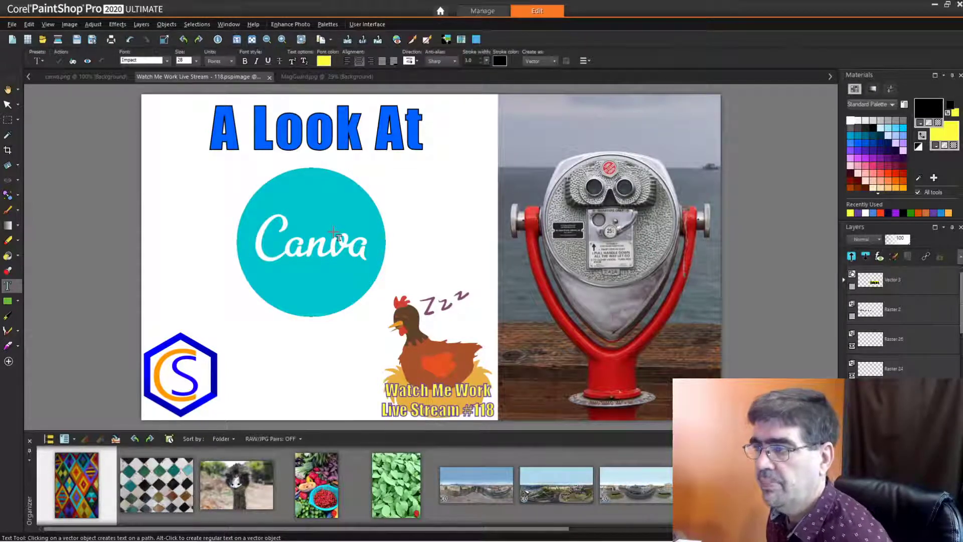
pyautogui.click(232, 140)
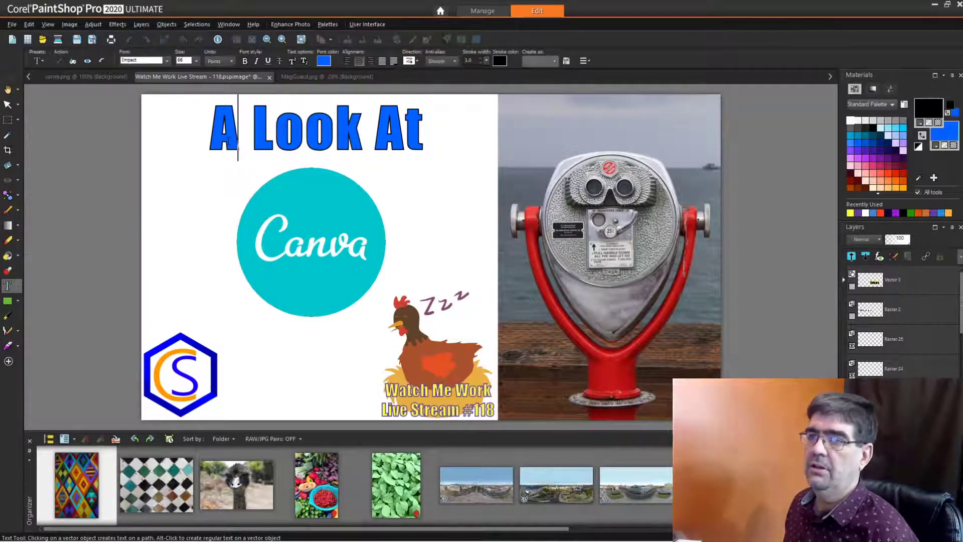
pyautogui.hotkey('ctrl', 'a')
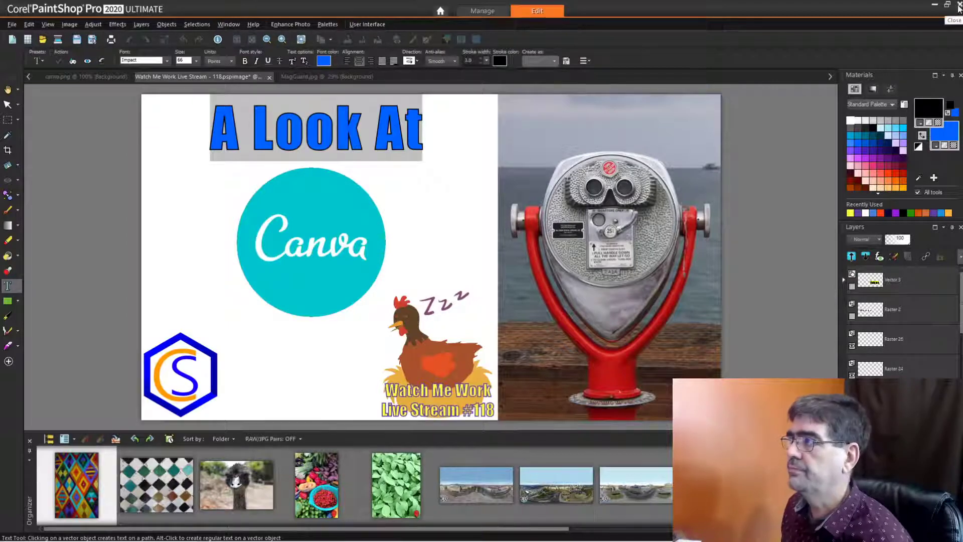
pyautogui.click(934, 9)
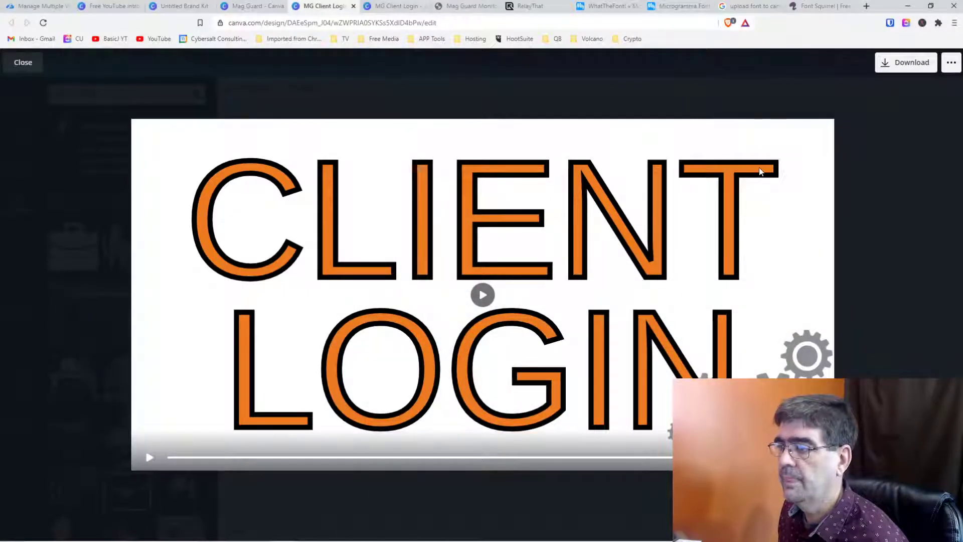
# Close the animation preview and delete the gears graphic from the design.
pyautogui.click(24, 64)
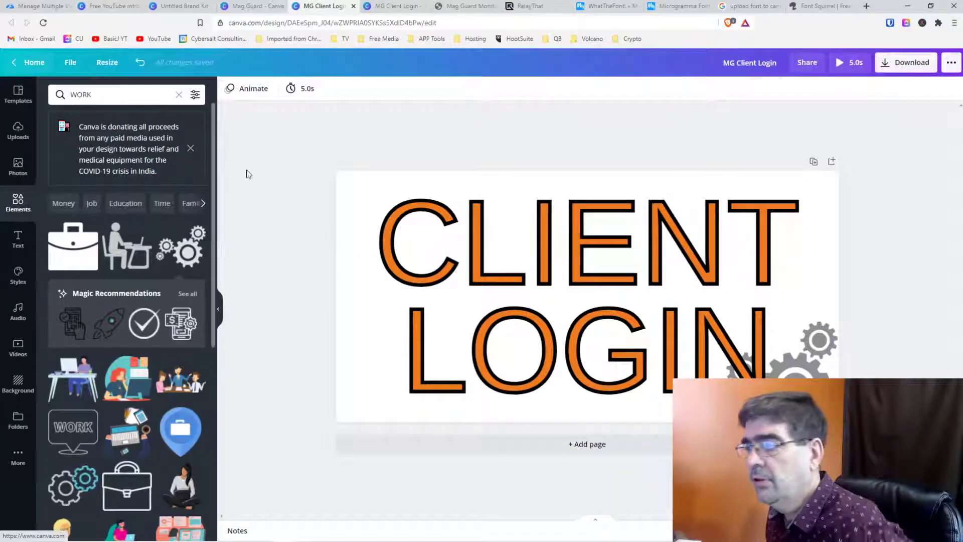
pyautogui.click(802, 359)
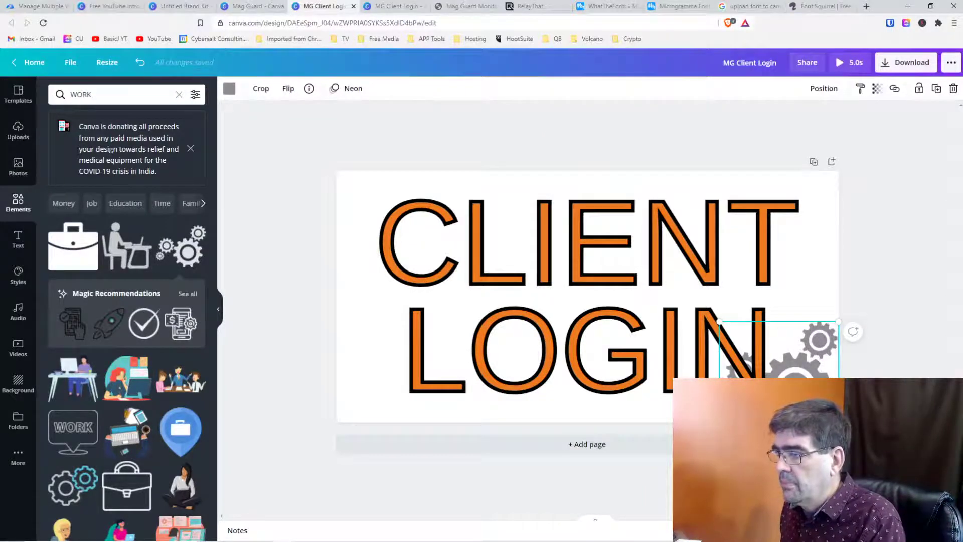
pyautogui.press('Delete')
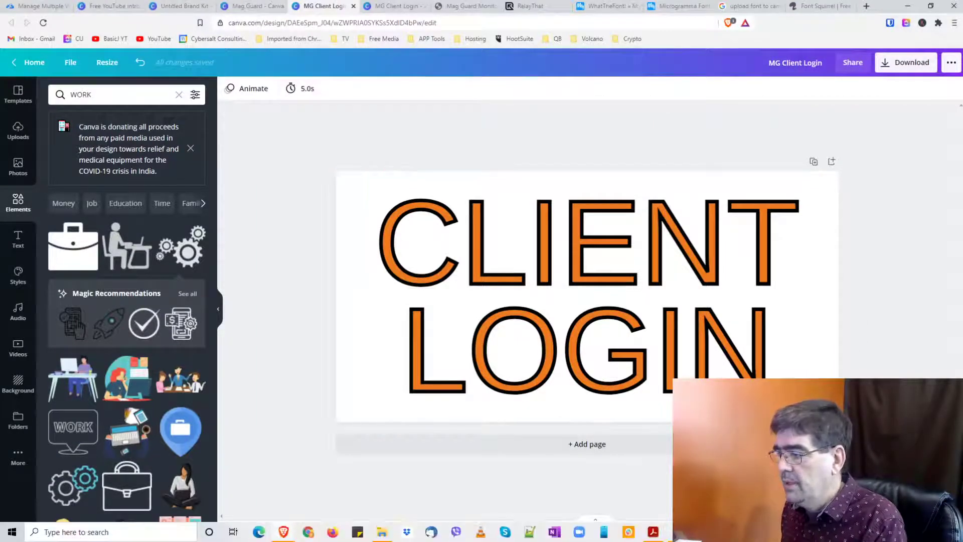
# Examine how the CLIENT LOGIN lettering reads at a very small display size and at medium sizes.
pyautogui.hotkey('ctrl', '-')
pyautogui.hotkey('ctrl', '-')
pyautogui.hotkey('ctrl', '-')
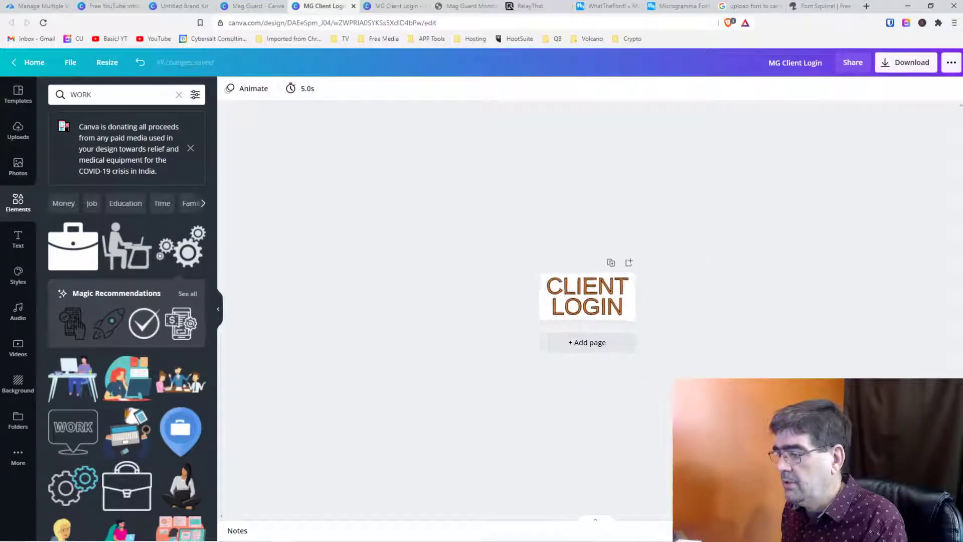
pyautogui.hotkey('ctrl', '+')
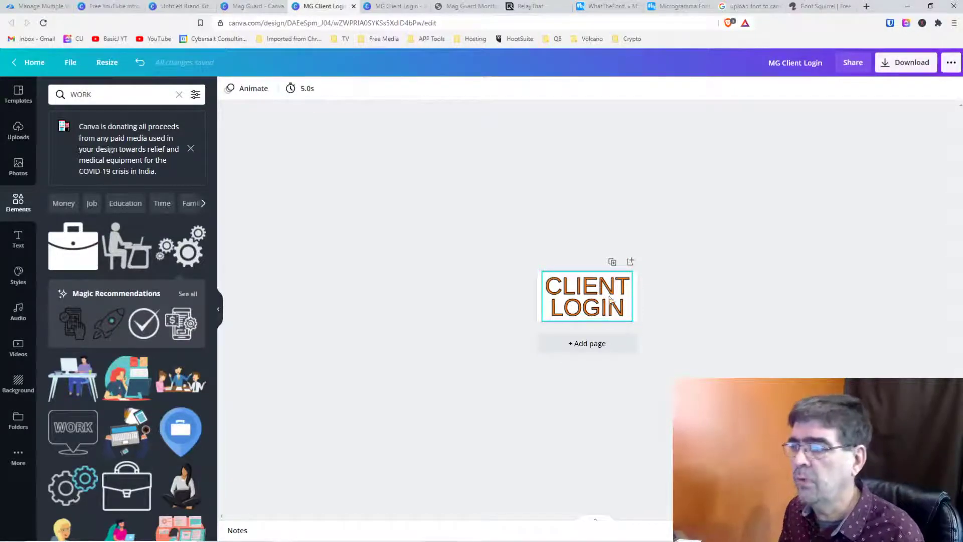
pyautogui.scroll(3, 655, 301)
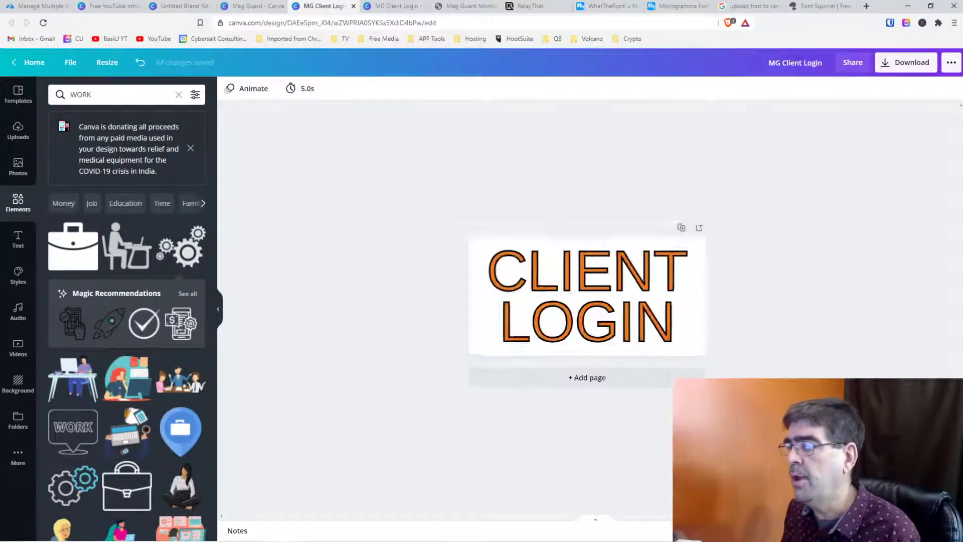
pyautogui.scroll(1, 587, 296)
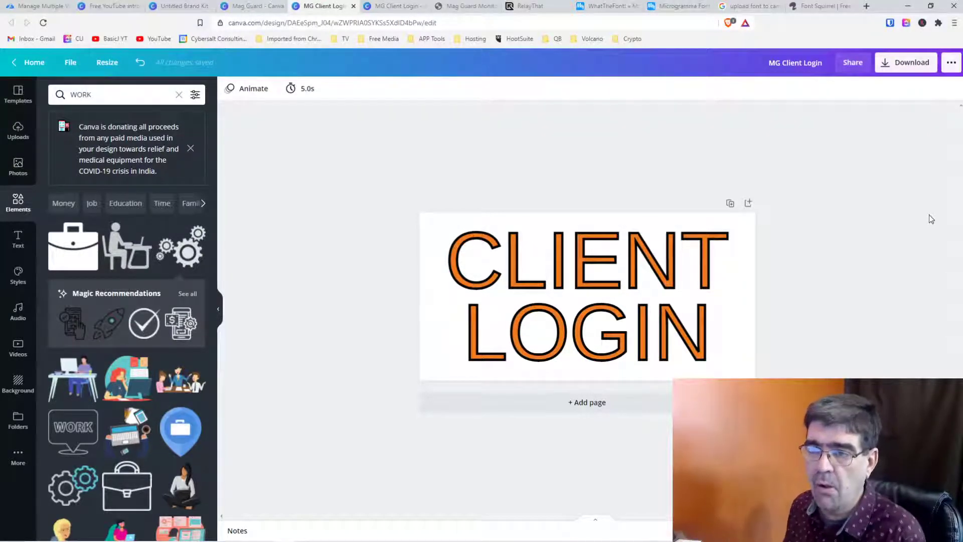
# Try the pastel cloud photo from the Background category as a page-filling backdrop behind the CLIENT LOGIN text, and delete it.
pyautogui.click(19, 165)
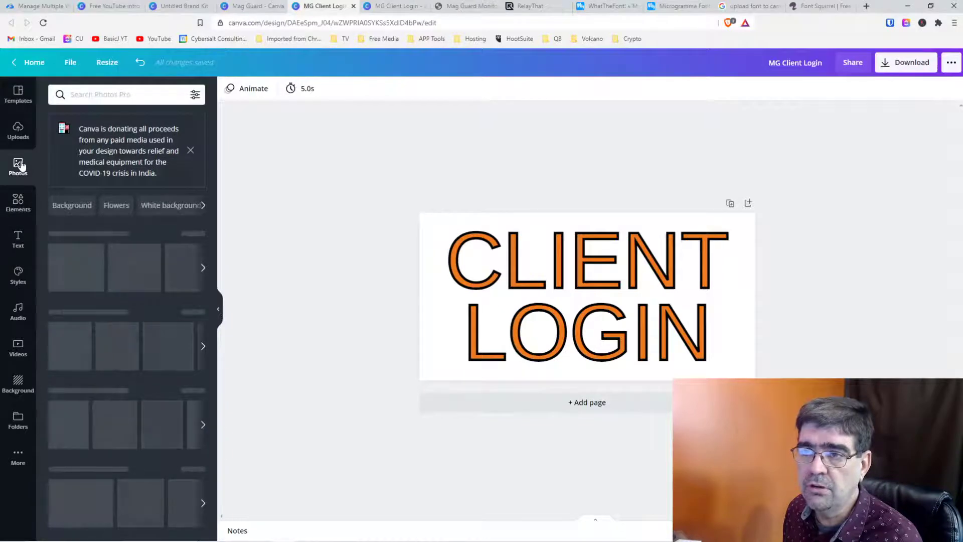
pyautogui.click(62, 206)
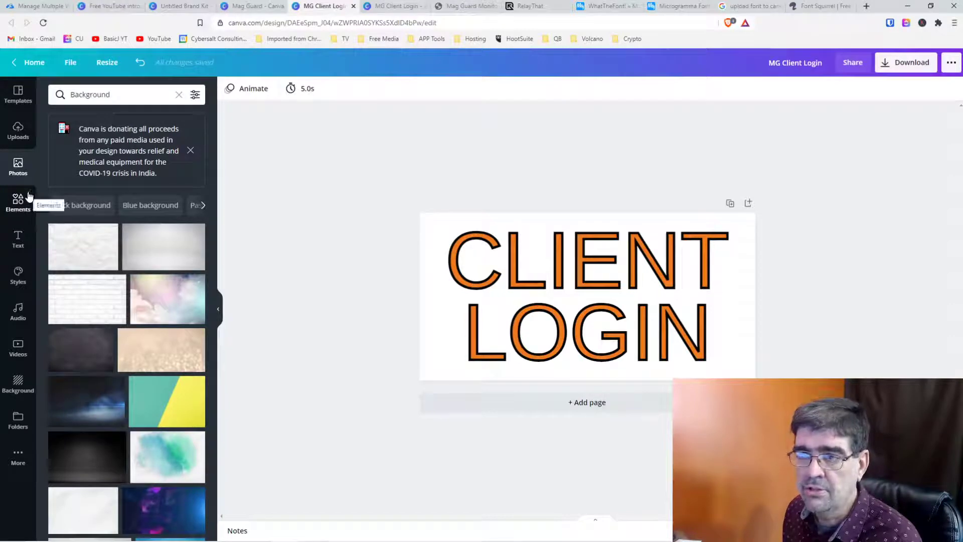
pyautogui.moveTo(158, 295); pyautogui.dragTo(506, 256)
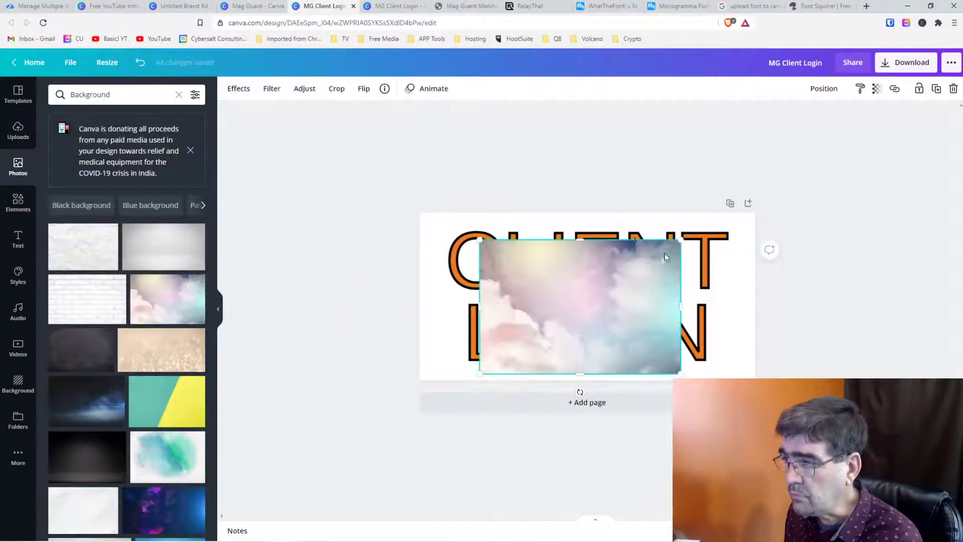
pyautogui.moveTo(682, 242); pyautogui.dragTo(763, 200)
pyautogui.moveTo(477, 375); pyautogui.dragTo(402, 406)
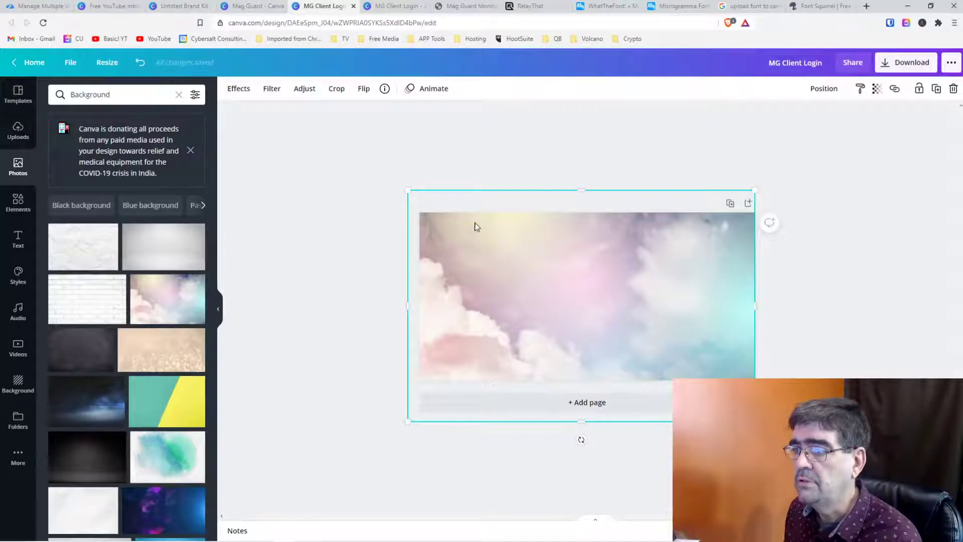
pyautogui.rightClick(483, 236)
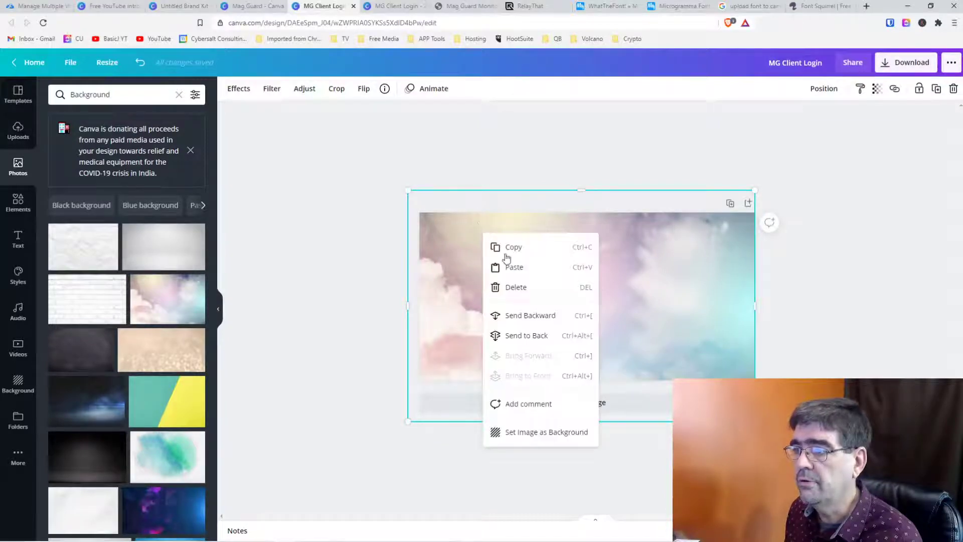
pyautogui.click(541, 315)
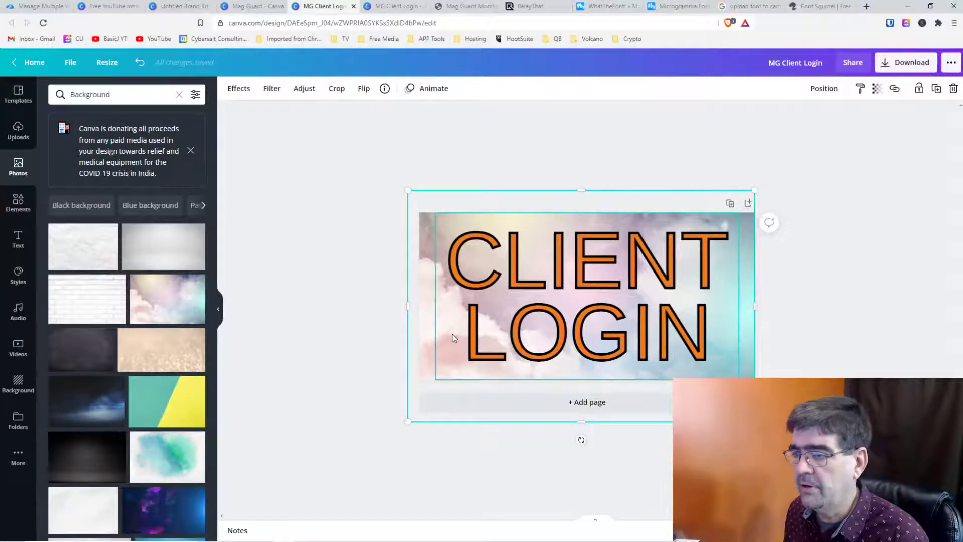
pyautogui.press('Delete')
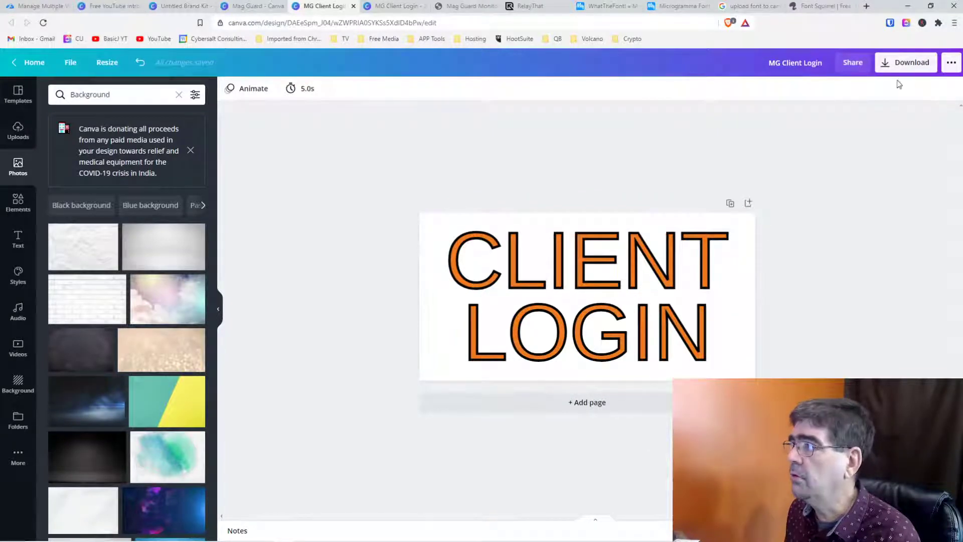
# Download the design as a PNG with a transparent background, saved as MG Client Login.png.
pyautogui.click(909, 73)
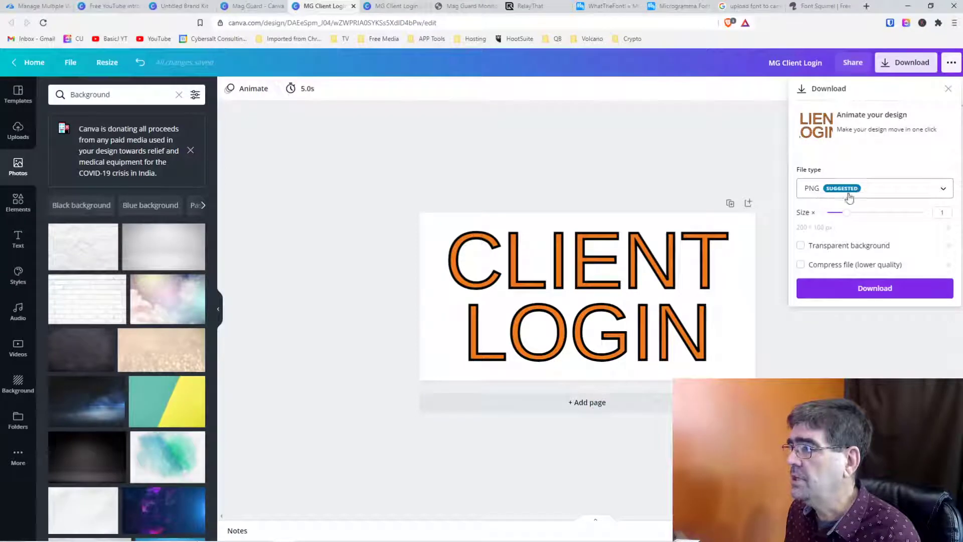
pyautogui.click(801, 246)
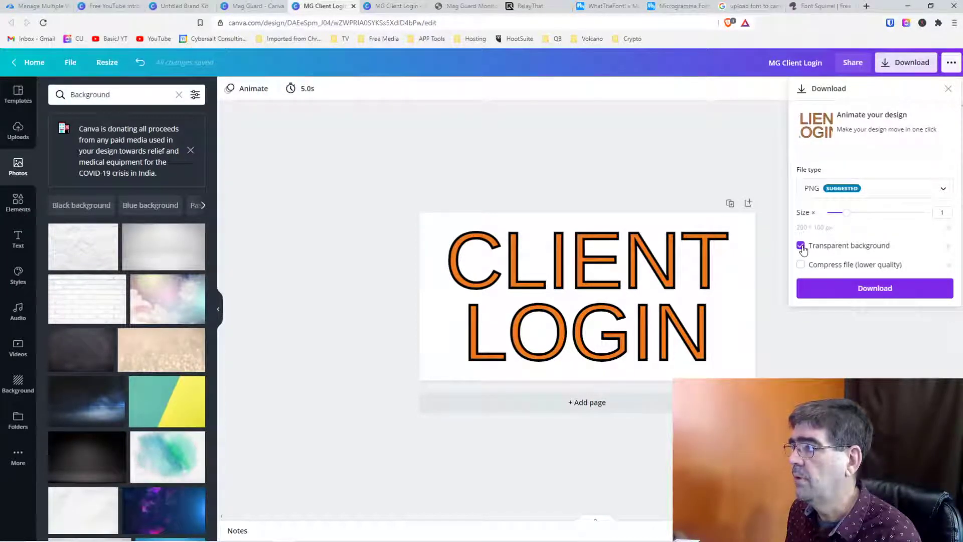
pyautogui.click(871, 295)
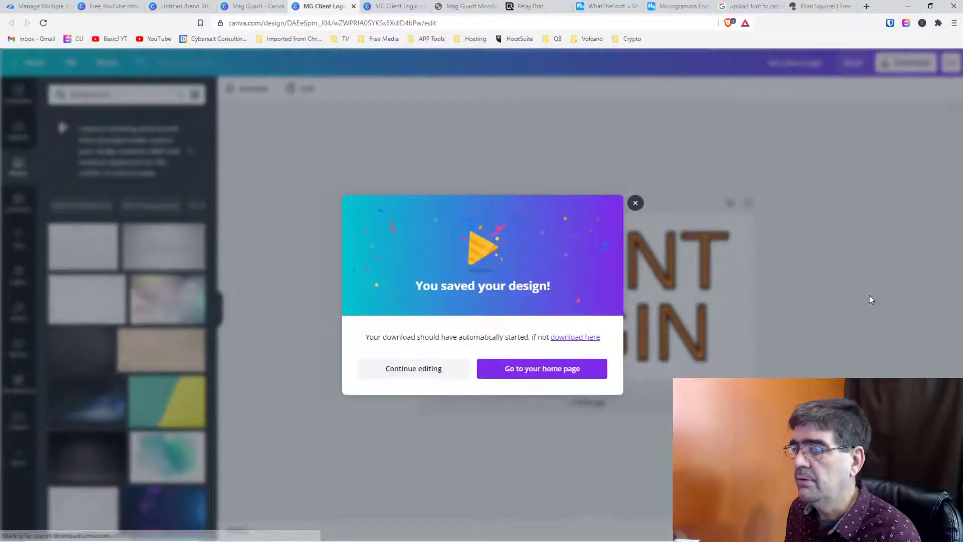
pyautogui.press('Return')
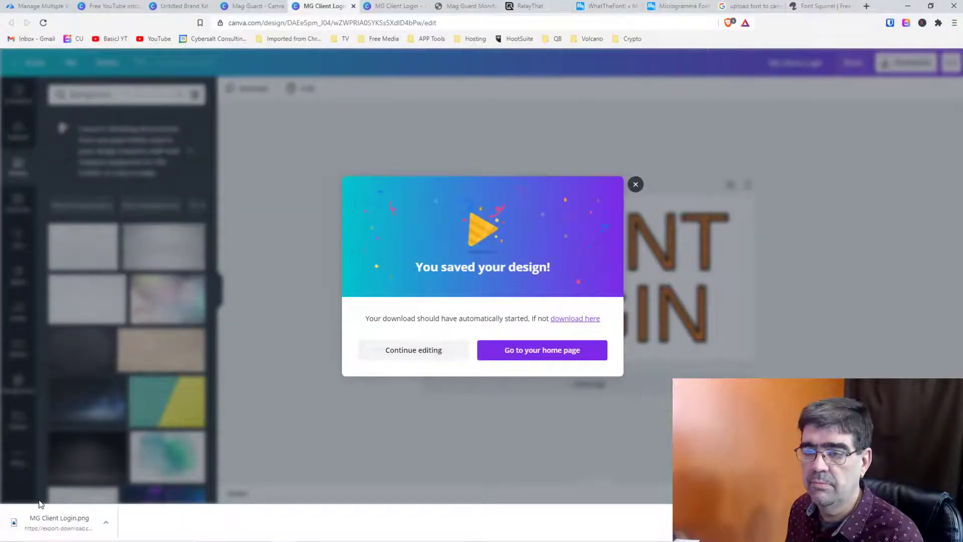
# Open the downloaded MG Client Login.png in PaintShop Pro and examine its lettering and transparent background at 100% and closer zoom.
pyautogui.click(107, 521)
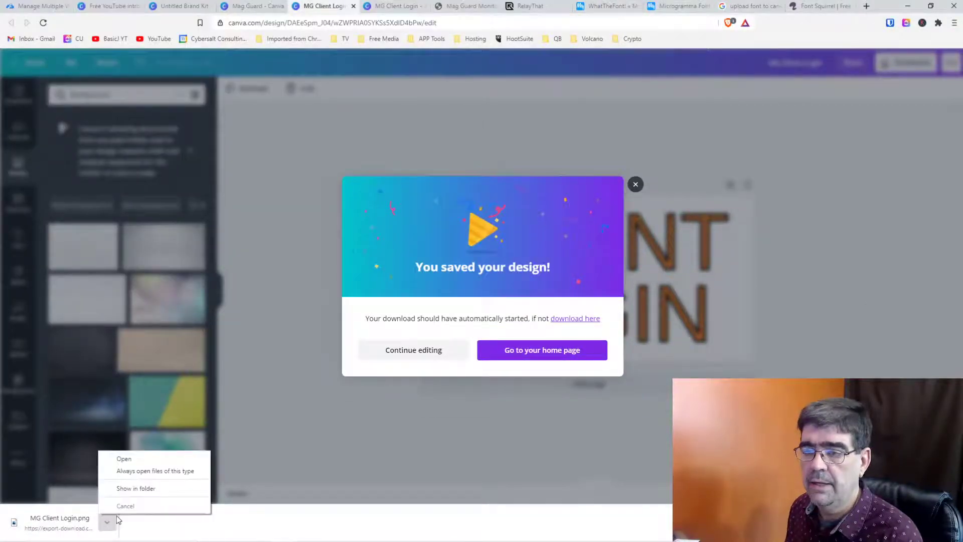
pyautogui.click(141, 460)
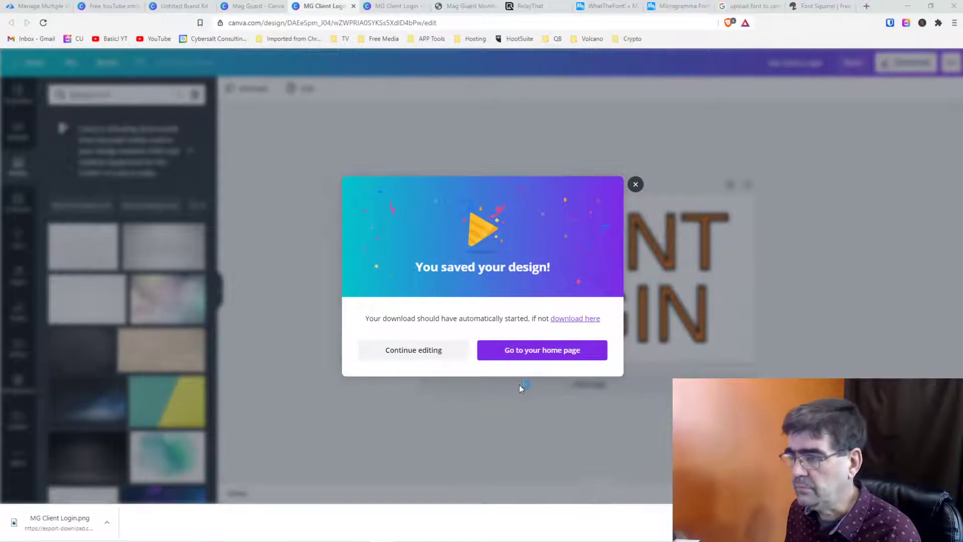
pyautogui.click(413, 351)
pyautogui.click(907, 6)
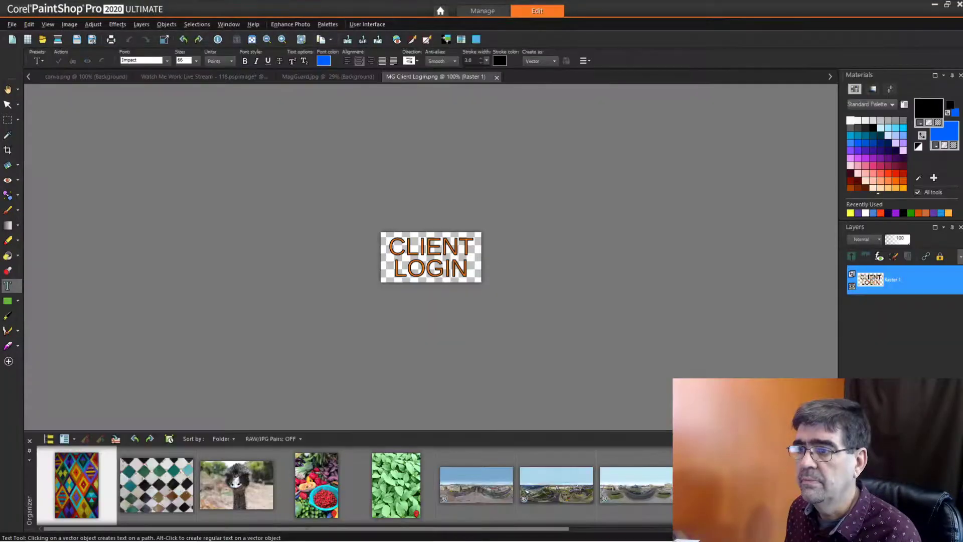
pyautogui.scroll(2, 477, 279)
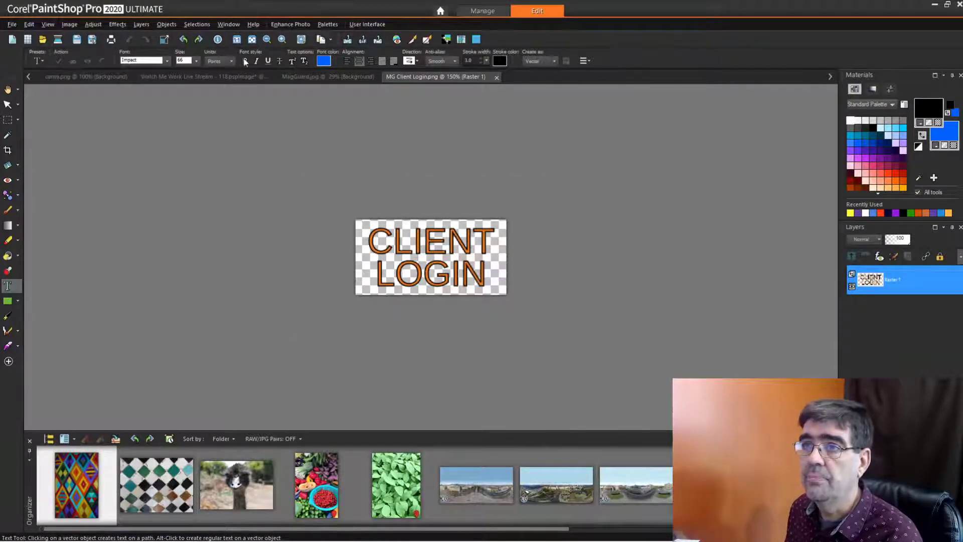
pyautogui.click(239, 38)
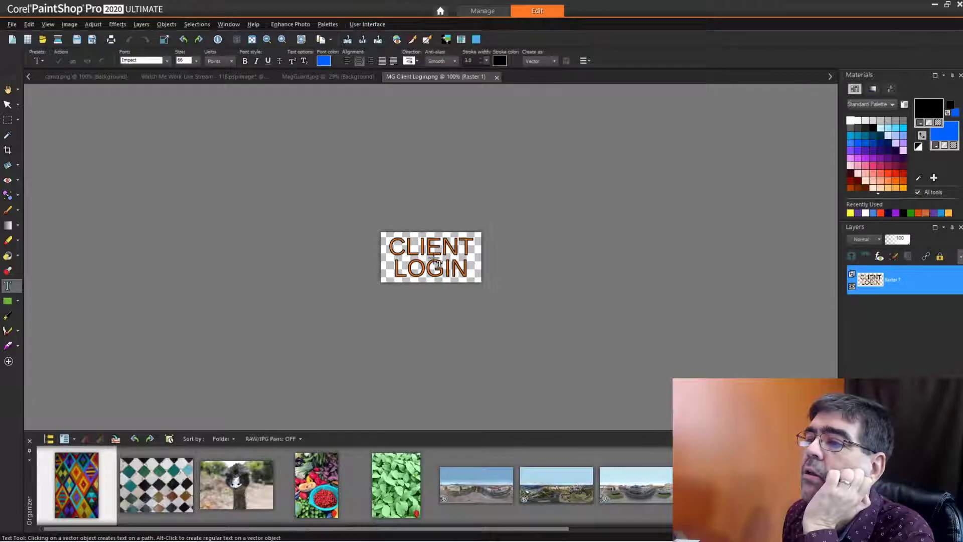
pyautogui.scroll(4, 434, 261)
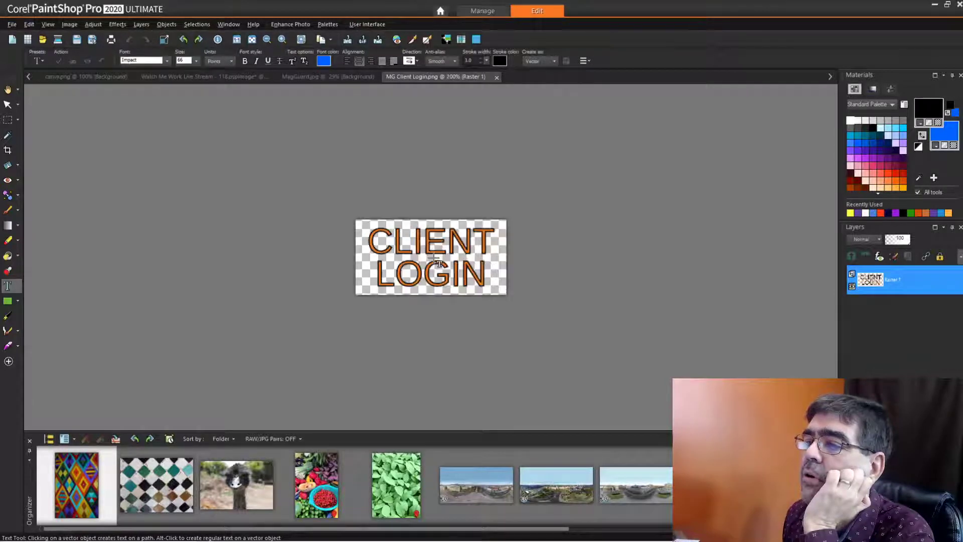
# Examine the MG Client Login.png lettering at several magnifications, finishing at 100% zoom.
pyautogui.scroll(-3, 435, 259)
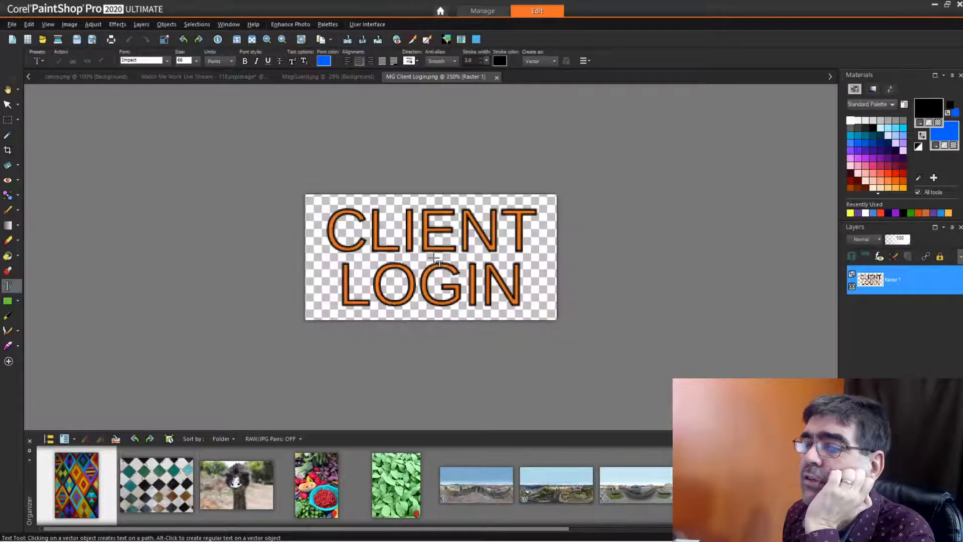
pyautogui.scroll(-1, 435, 259)
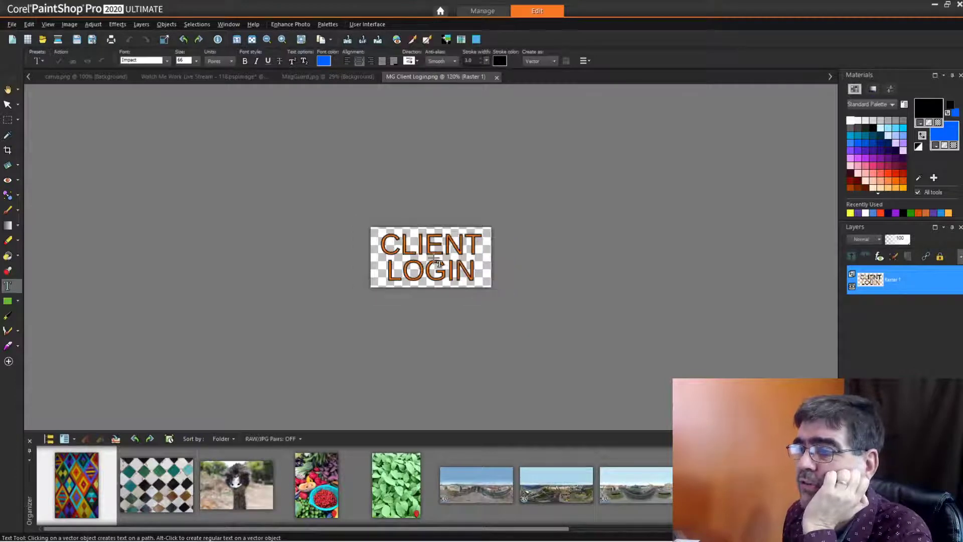
pyautogui.click(237, 41)
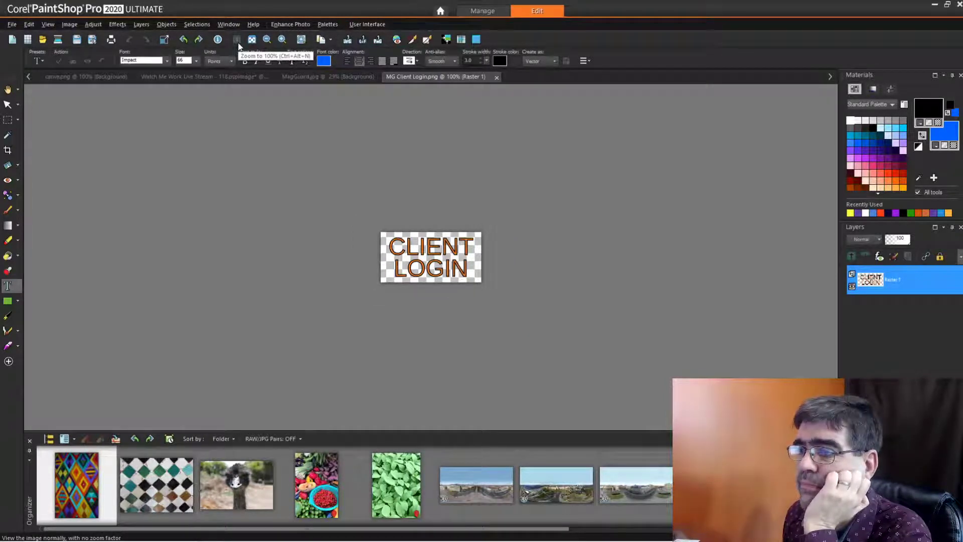
# Switch back to Canva and try the transparent background option in the PNG download settings, leaving the download unstarted.
pyautogui.click(934, 5)
pyautogui.click(916, 62)
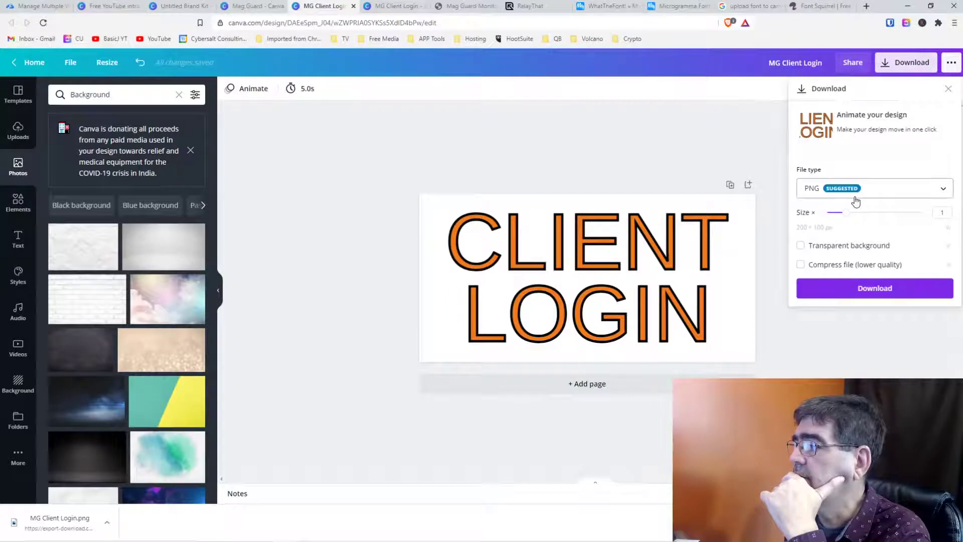
pyautogui.click(833, 251)
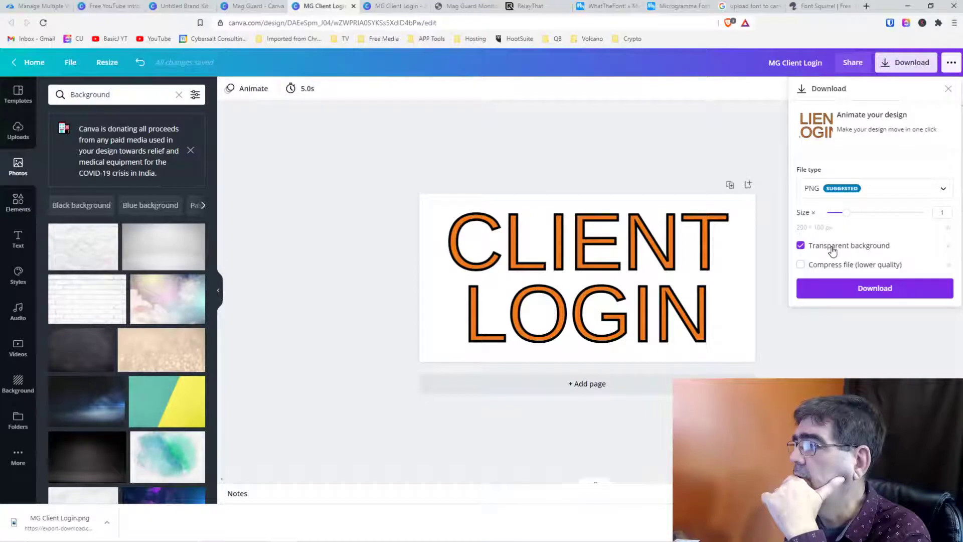
pyautogui.click(833, 251)
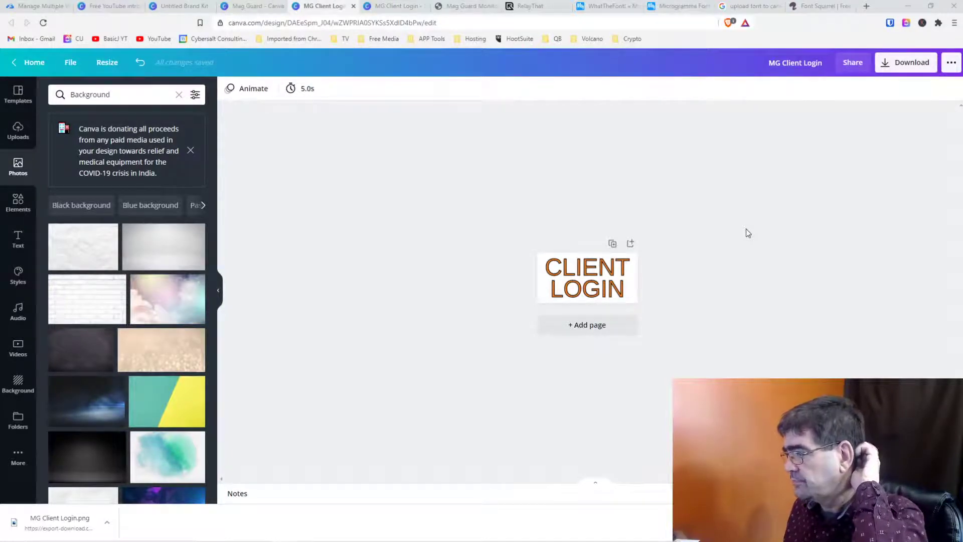
# View the CLIENT LOGIN design in full screen and return to the editor.
pyautogui.press('F11')
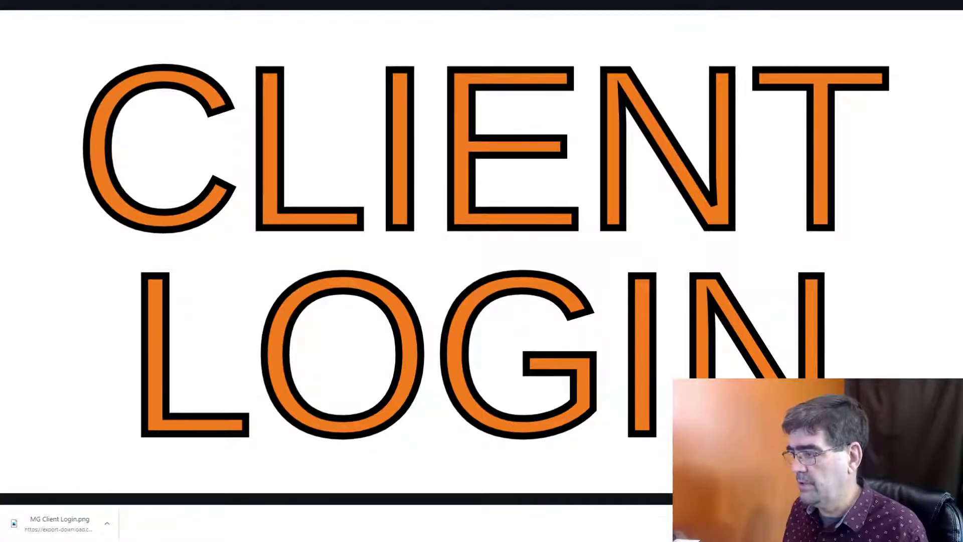
pyautogui.press('F11')
pyautogui.hotkey('ctrl', 'shift', 'Tab')
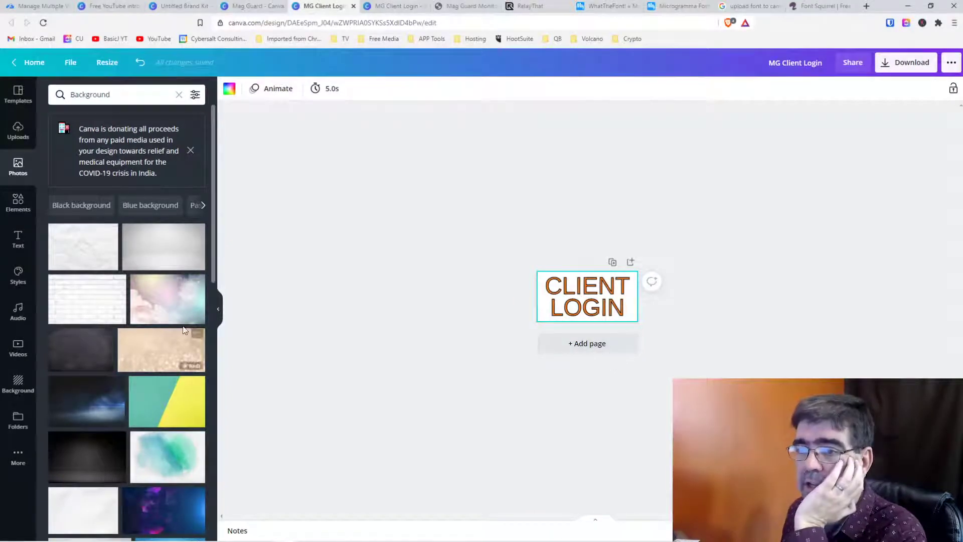
# Try the white brick wall photo as a page-filling backdrop behind the CLIENT LOGIN text, and delete it.
pyautogui.moveTo(100, 301); pyautogui.dragTo(579, 295)
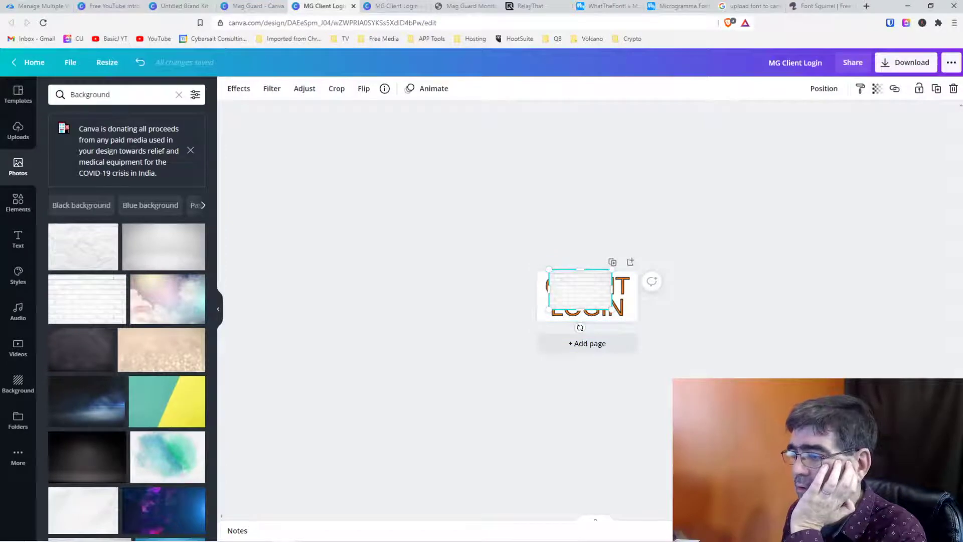
pyautogui.scroll(2, 554, 331)
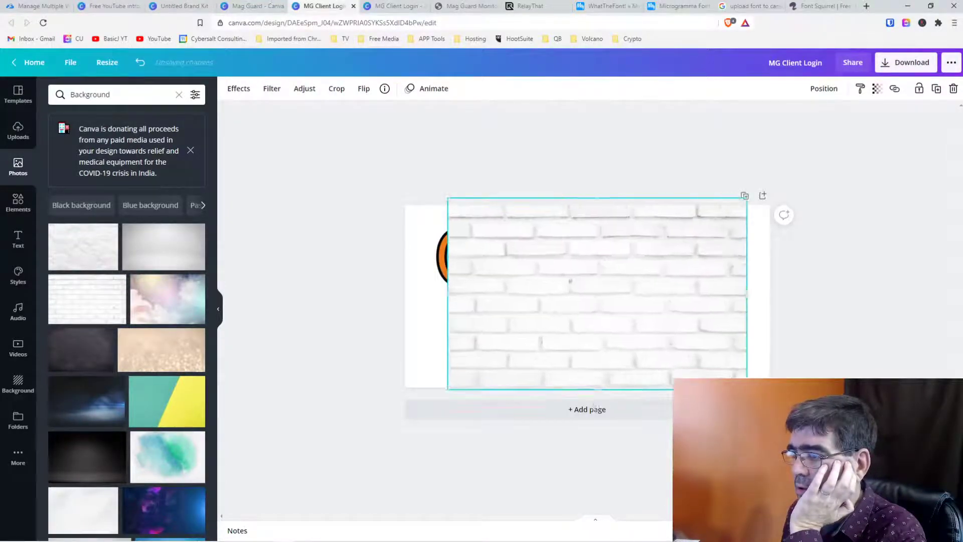
pyautogui.moveTo(676, 343); pyautogui.dragTo(769, 404)
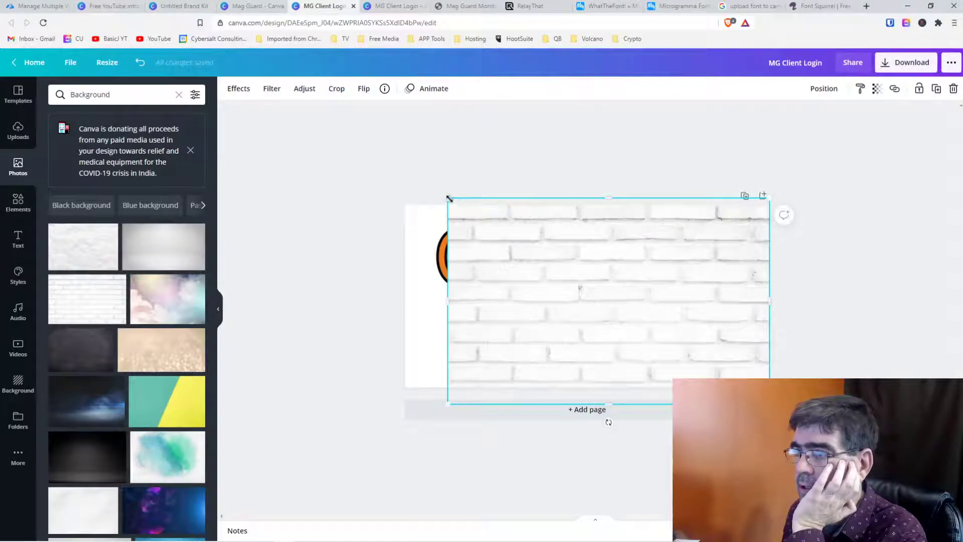
pyautogui.moveTo(447, 198); pyautogui.dragTo(461, 223)
pyautogui.rightClick(541, 264)
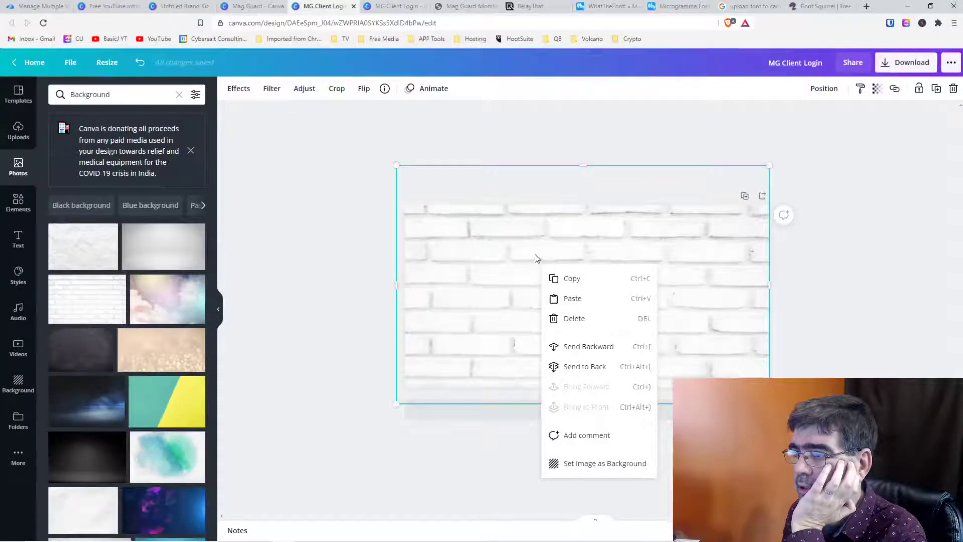
pyautogui.click(597, 344)
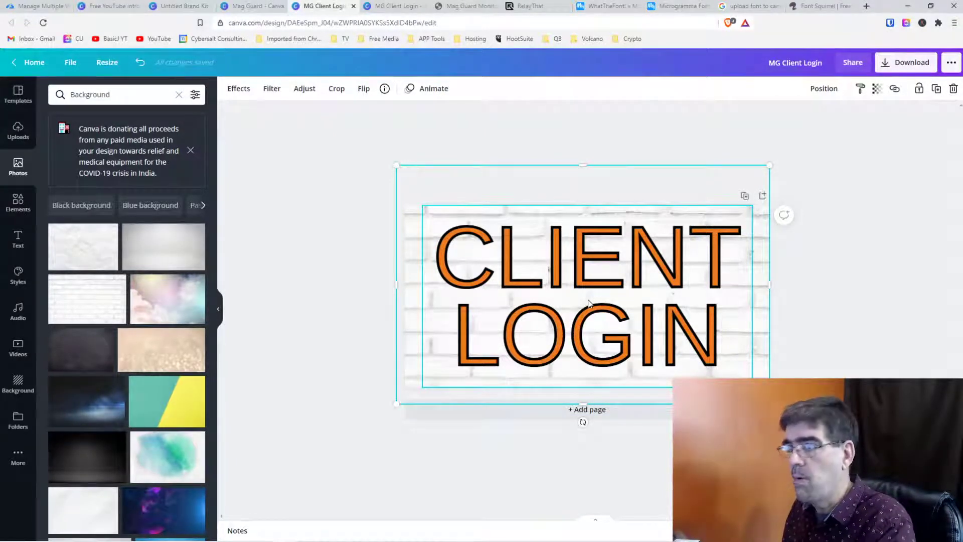
pyautogui.press('Delete')
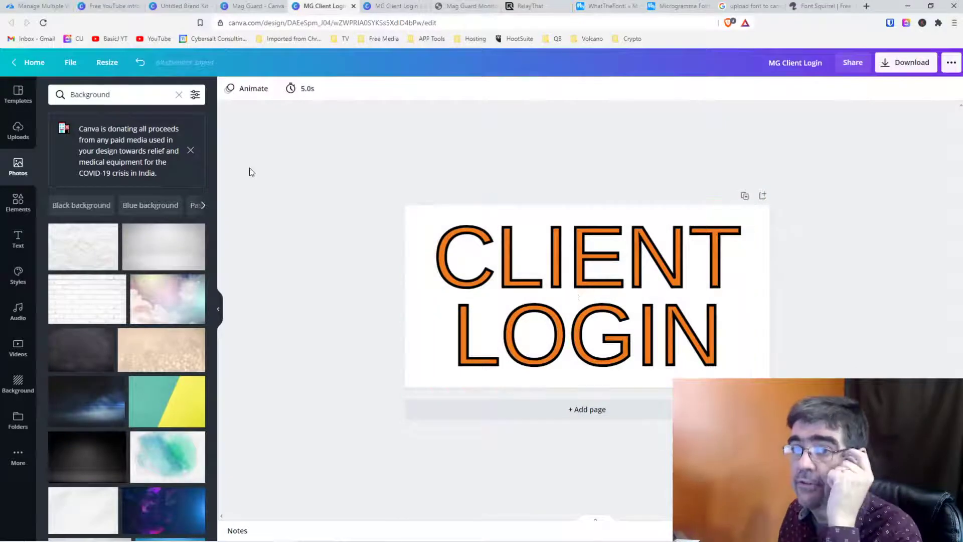
# Browse the uploads, styles and audio libraries, add the Signal to Noise track to the design, and pause its playback.
pyautogui.click(18, 131)
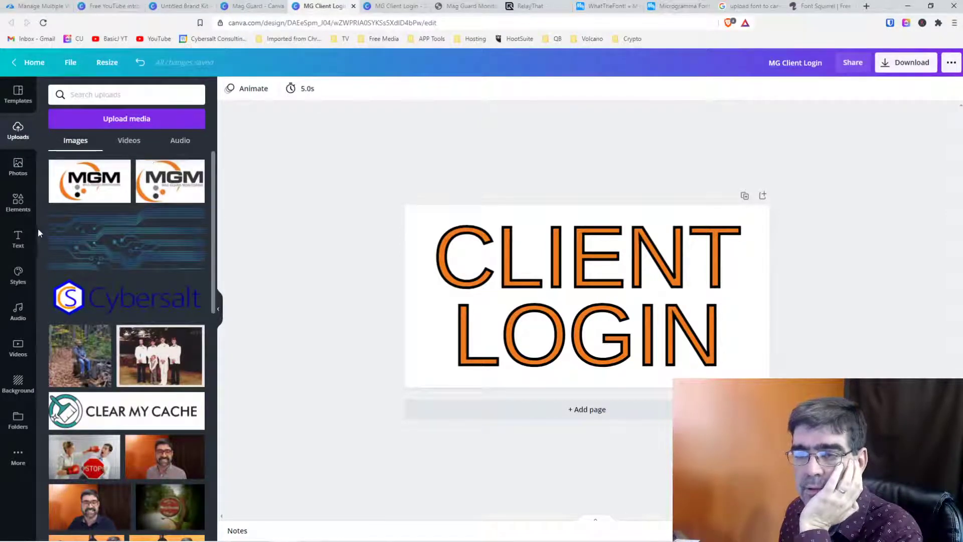
pyautogui.click(18, 276)
pyautogui.click(18, 311)
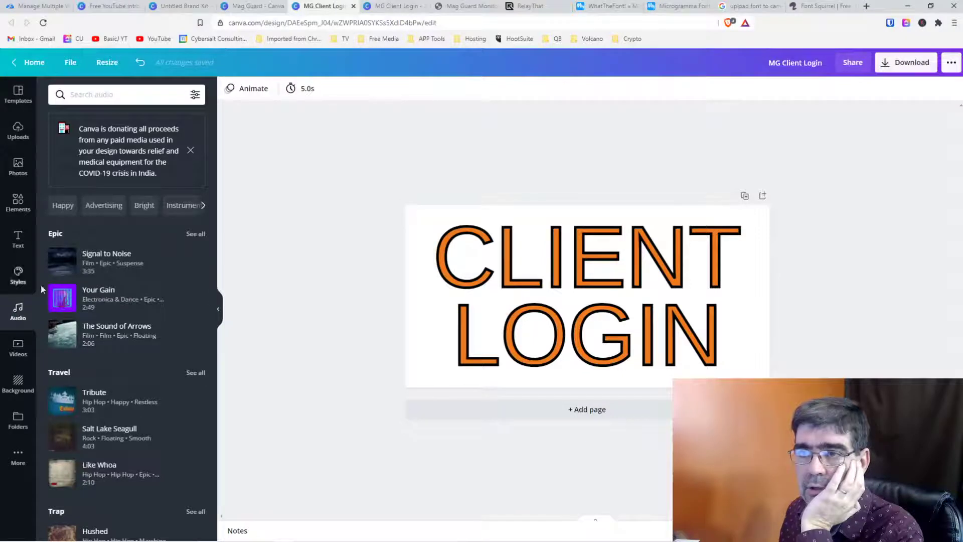
pyautogui.moveTo(89, 257)
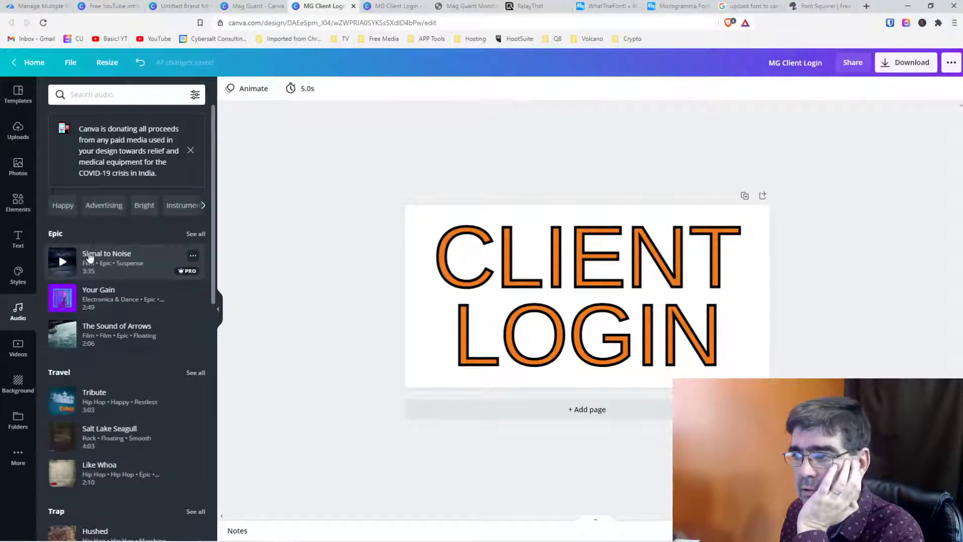
pyautogui.click(88, 258)
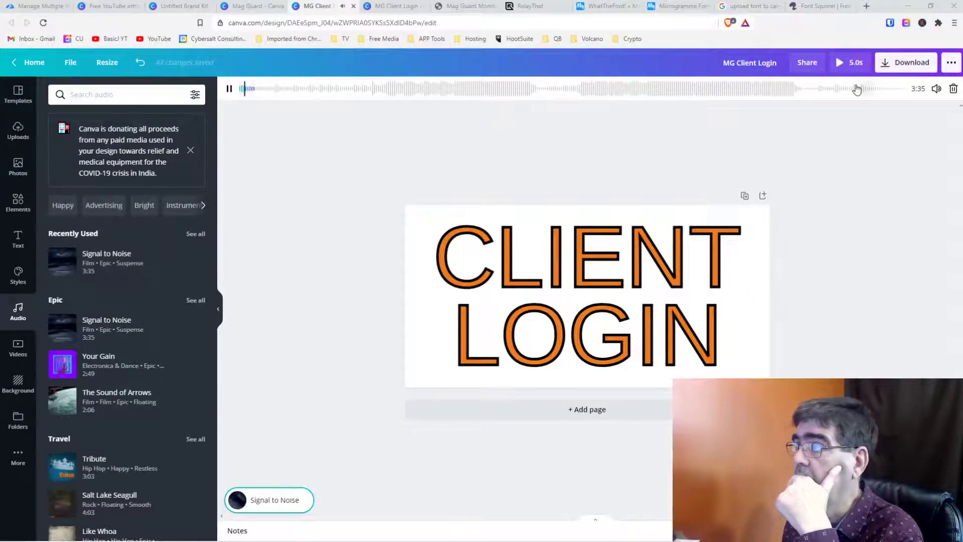
pyautogui.click(226, 90)
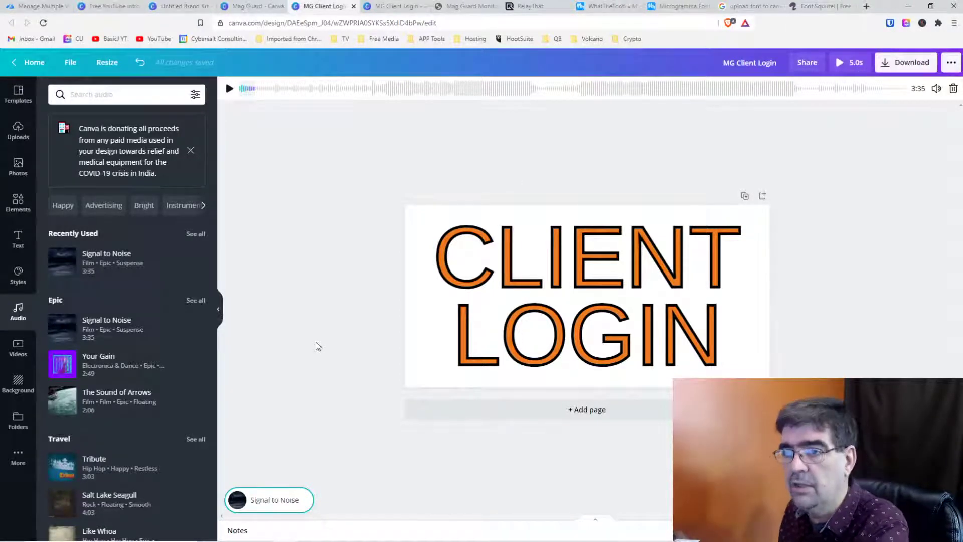
# Use the Your Gain track as the design's audio, listen to it, and pause the playback.
pyautogui.moveTo(96, 369)
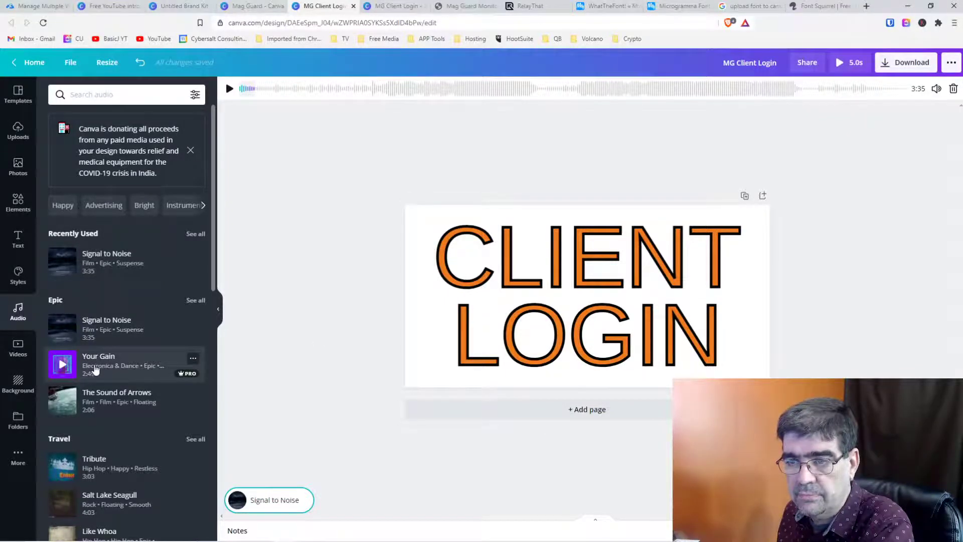
pyautogui.click(96, 370)
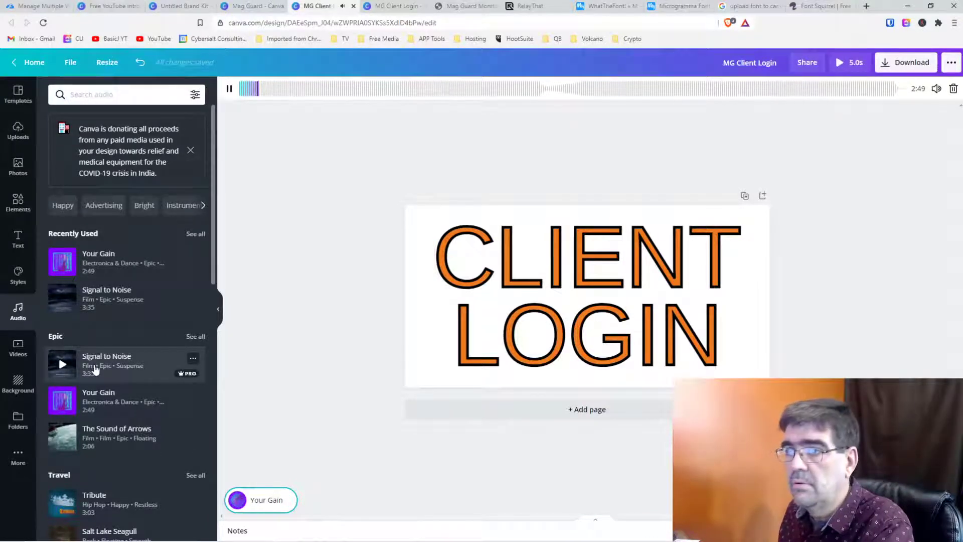
pyautogui.click(230, 89)
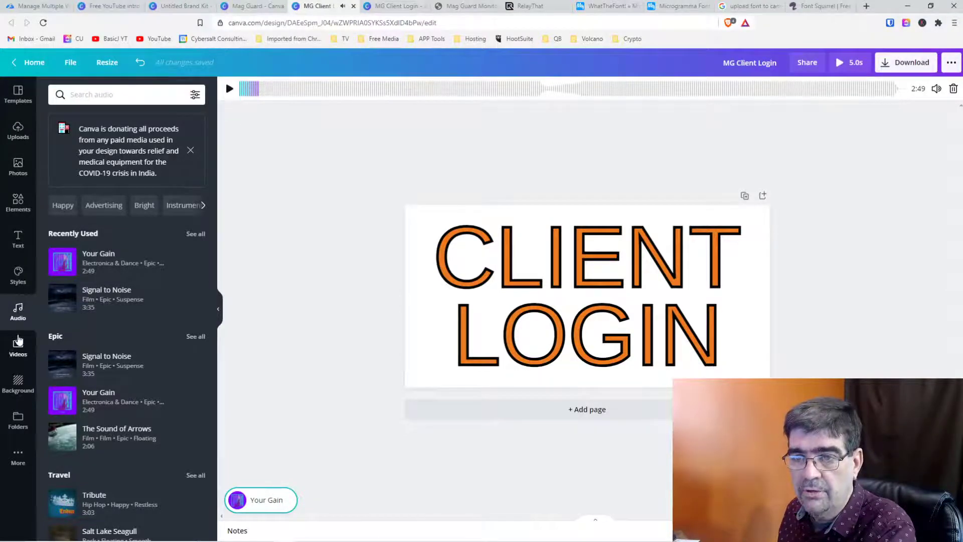
# Add the recently used Sydney Opera House video, enlarge it to cover the page, and send it behind the CLIENT LOGIN text.
pyautogui.click(18, 345)
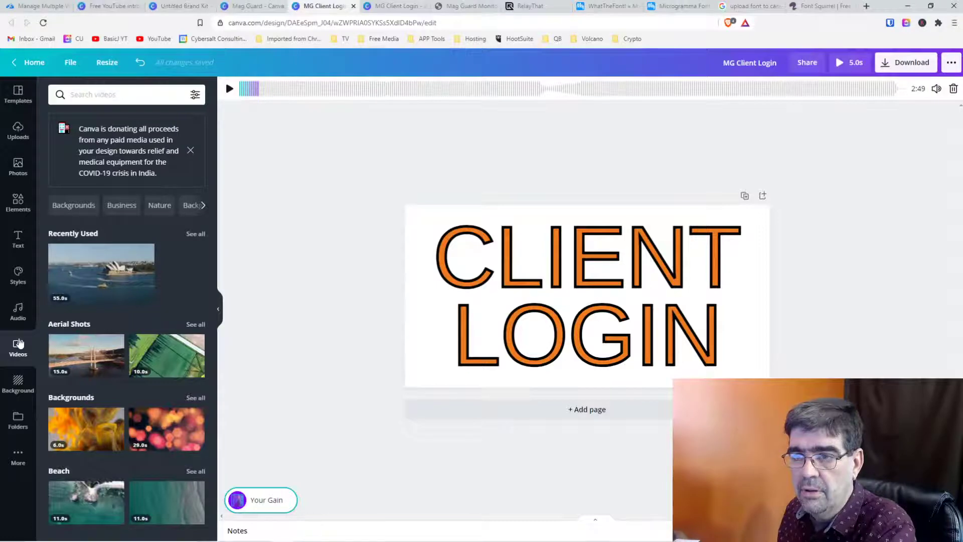
pyautogui.moveTo(100, 271); pyautogui.dragTo(273, 271)
pyautogui.moveTo(497, 275); pyautogui.dragTo(498, 260)
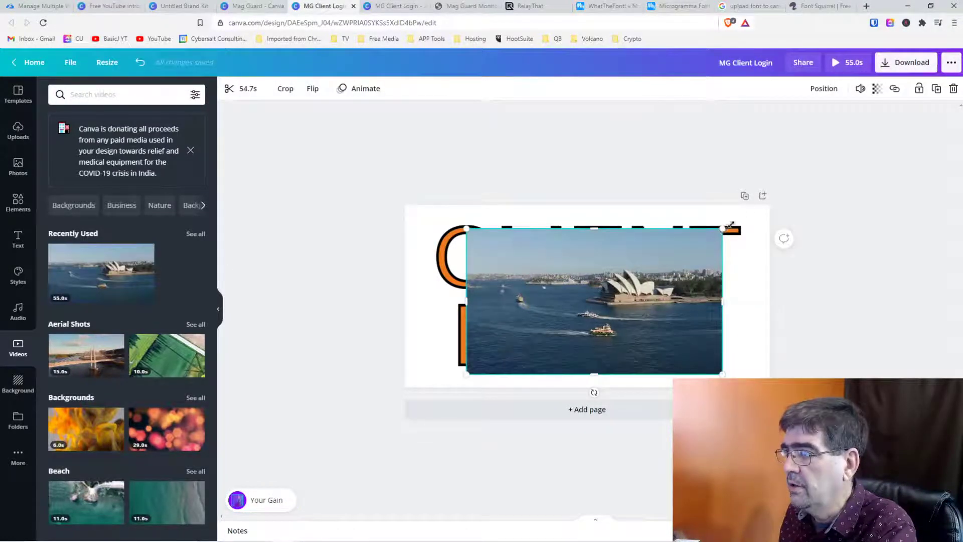
pyautogui.moveTo(721, 229); pyautogui.dragTo(774, 199)
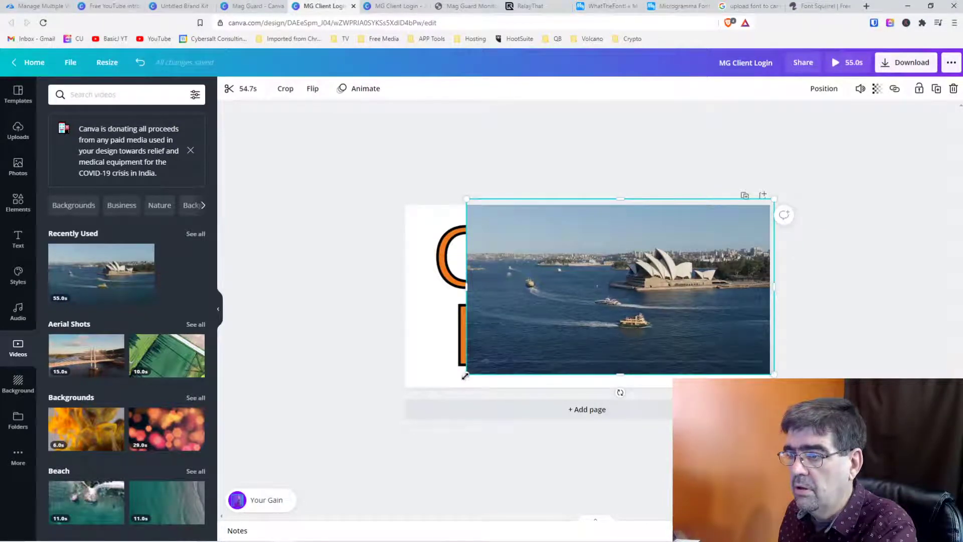
pyautogui.moveTo(467, 376); pyautogui.dragTo(376, 398)
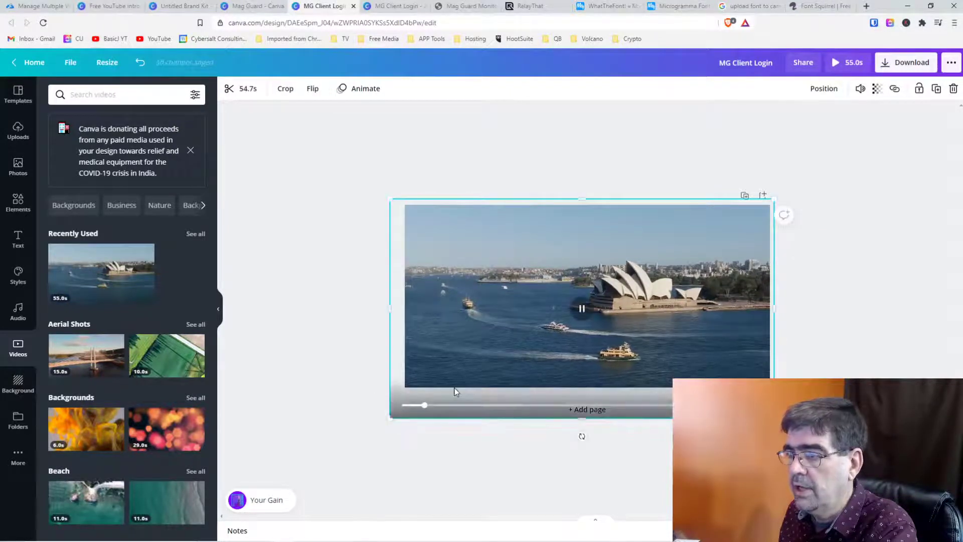
pyautogui.rightClick(465, 369)
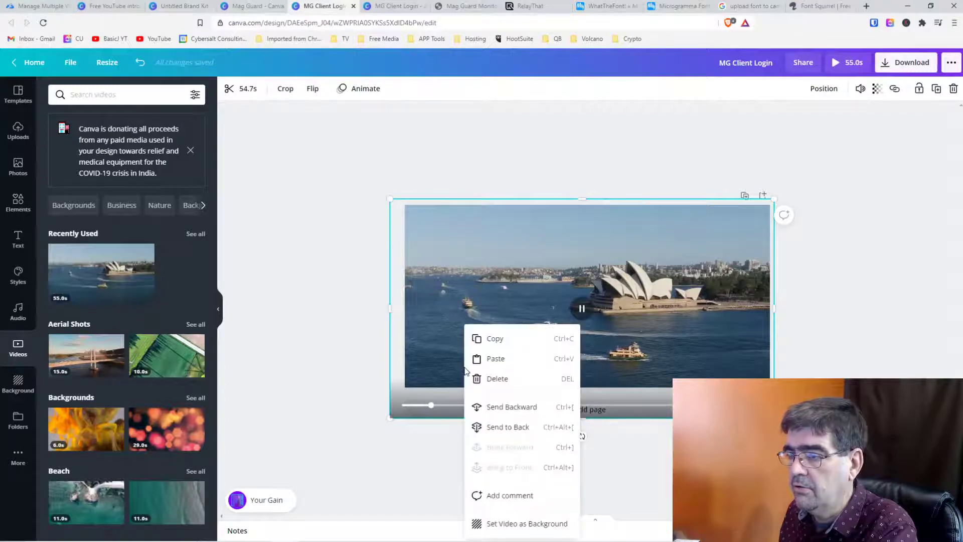
pyautogui.click(508, 408)
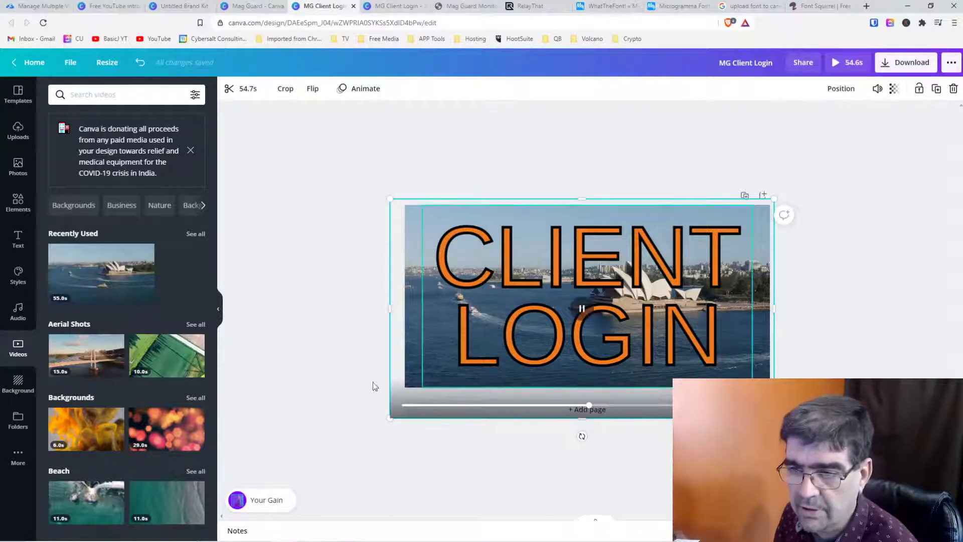
# Fill the page with the orange hexagon lights video from Backgrounds behind the CLIENT LOGIN text, and preview the design with its audio.
pyautogui.moveTo(167, 428); pyautogui.dragTo(429, 209)
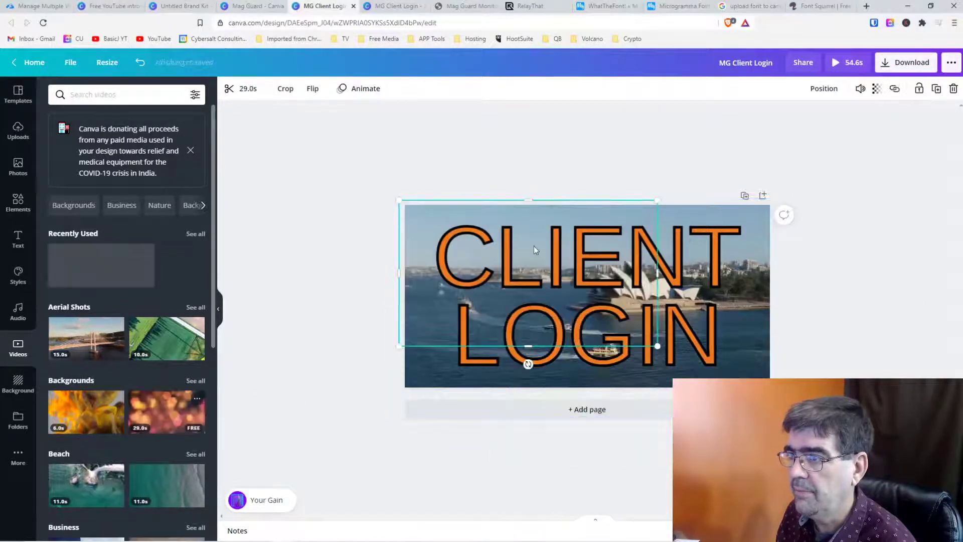
pyautogui.moveTo(658, 346); pyautogui.dragTo(772, 410)
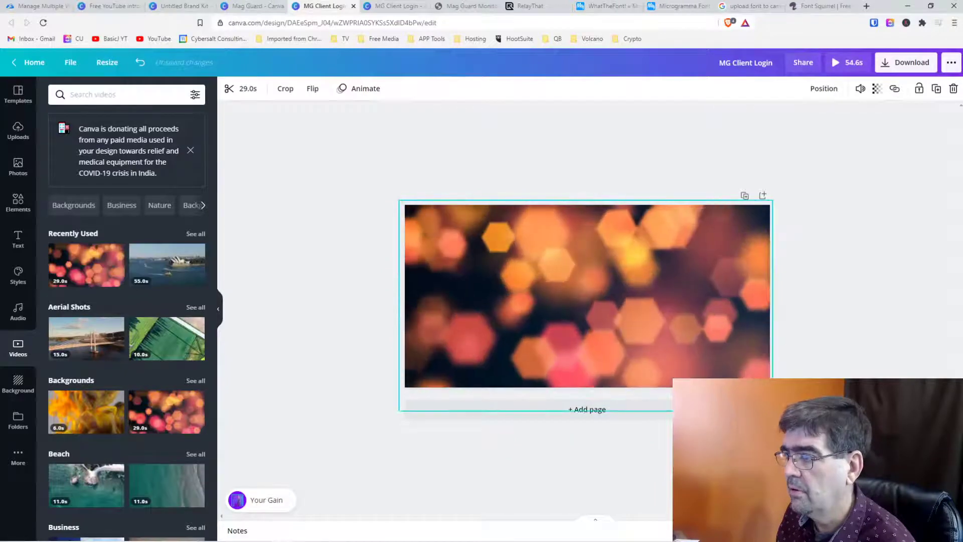
pyautogui.rightClick(687, 358)
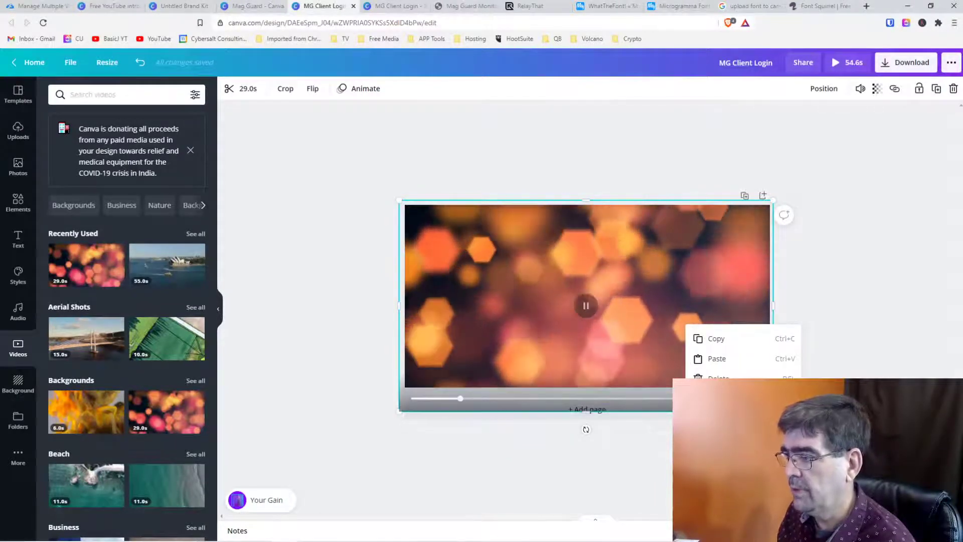
pyautogui.click(722, 438)
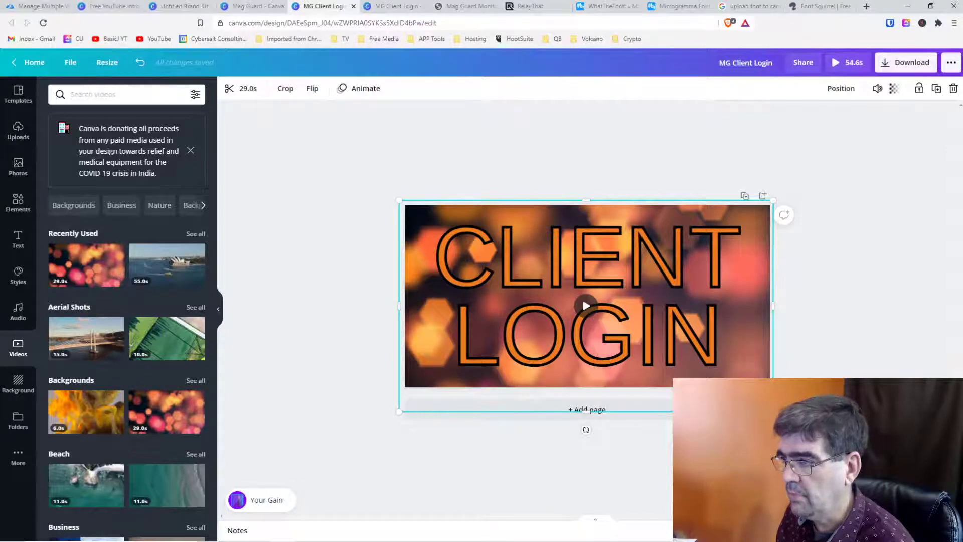
pyautogui.press('Escape')
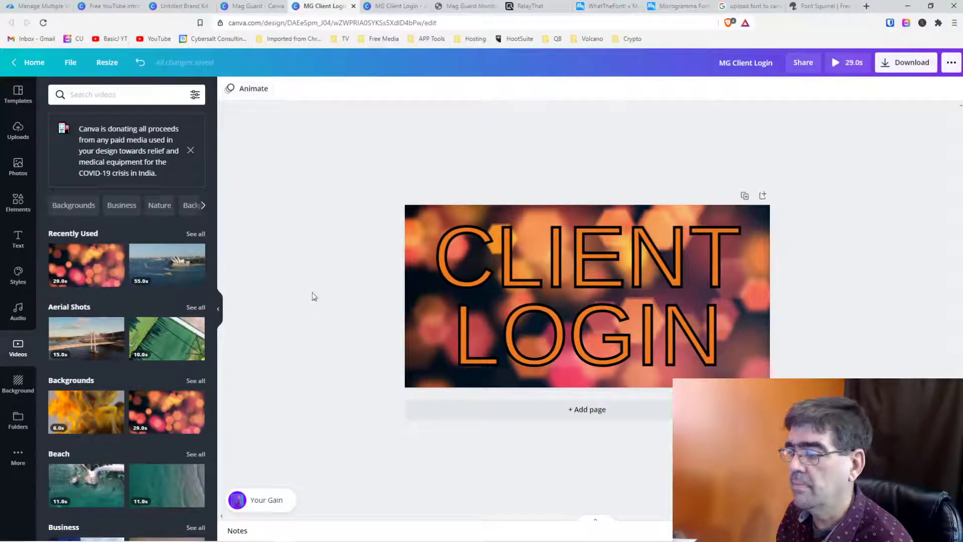
pyautogui.click(845, 66)
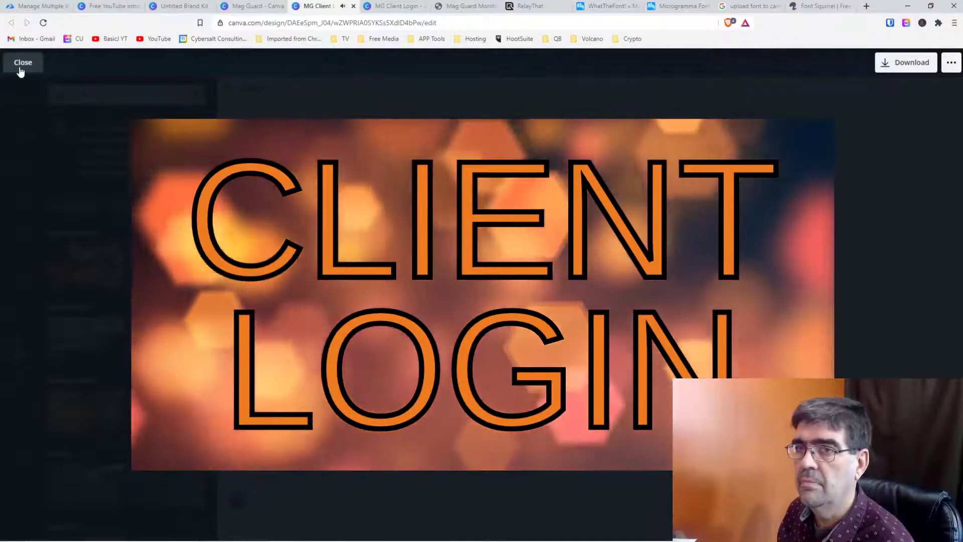
pyautogui.click(21, 66)
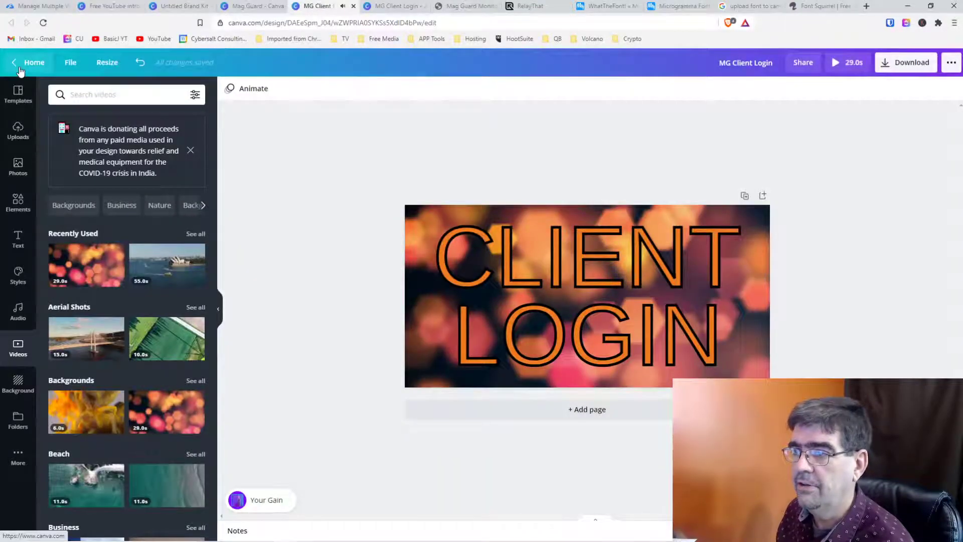
# Recolour the black outline of the whole CLIENT LOGIN text with white from the Cybersalt brand colours.
pyautogui.click(472, 242)
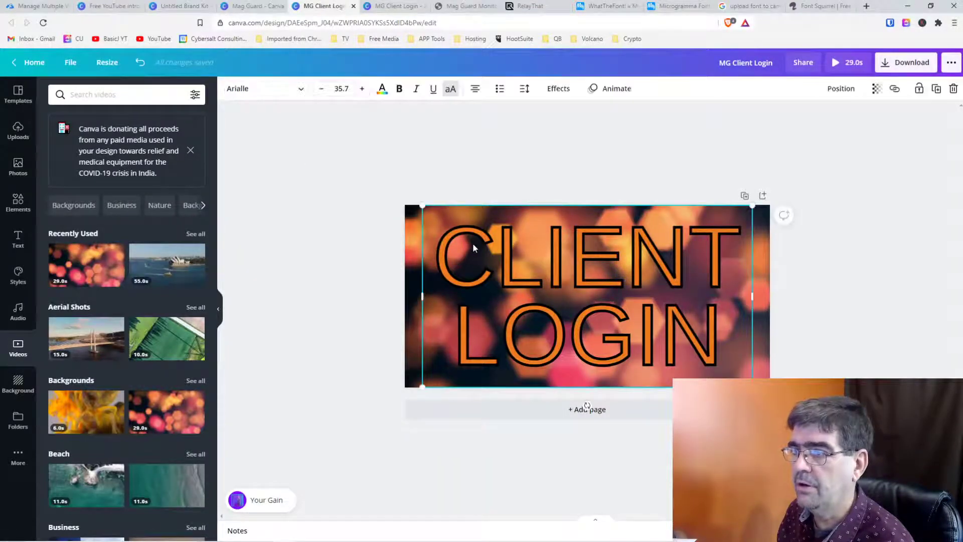
pyautogui.doubleClick(534, 255)
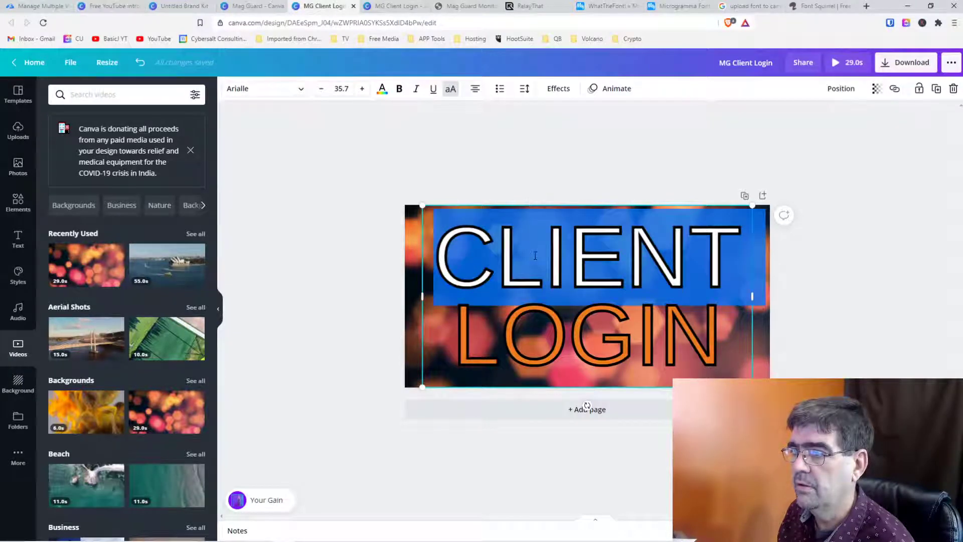
pyautogui.click(530, 254)
pyautogui.moveTo(450, 249); pyautogui.dragTo(757, 340)
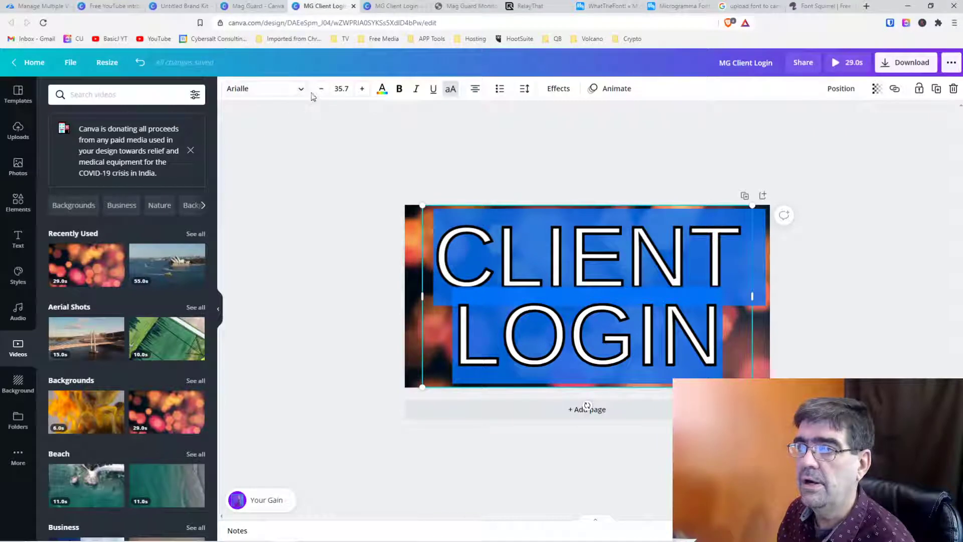
pyautogui.click(381, 90)
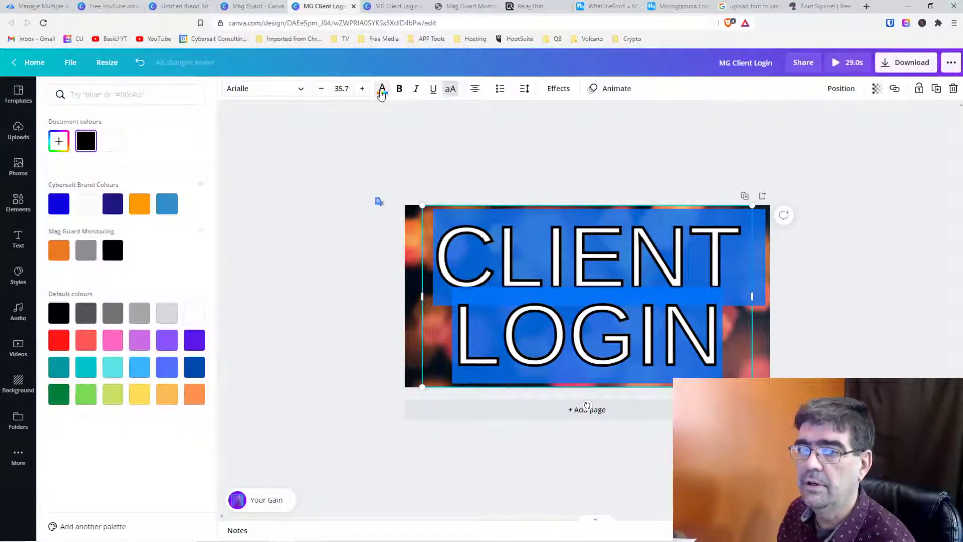
pyautogui.click(91, 204)
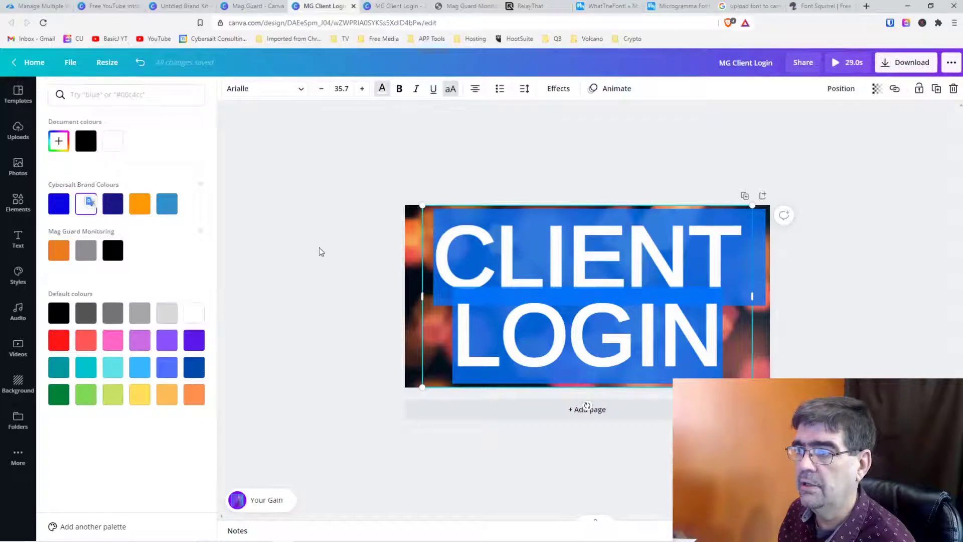
pyautogui.press('Escape')
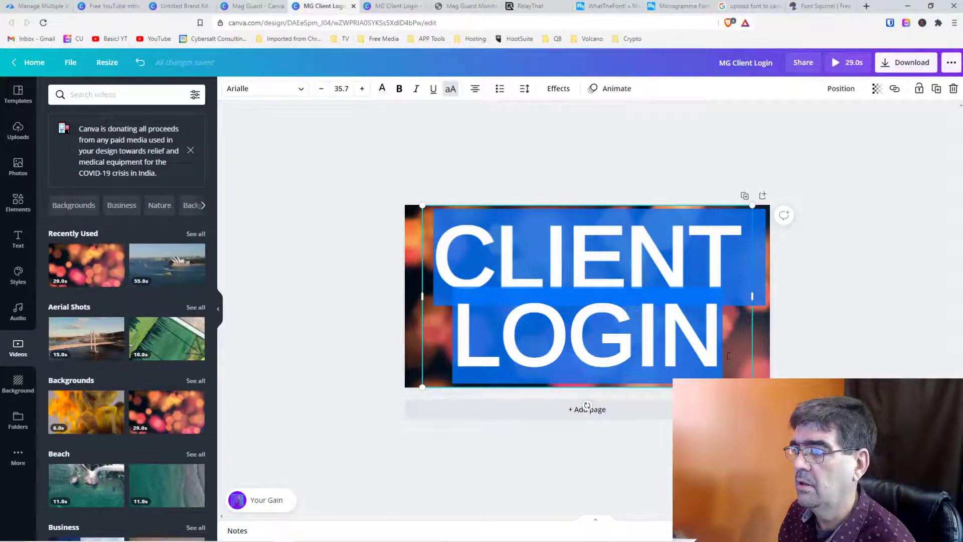
pyautogui.click(830, 374)
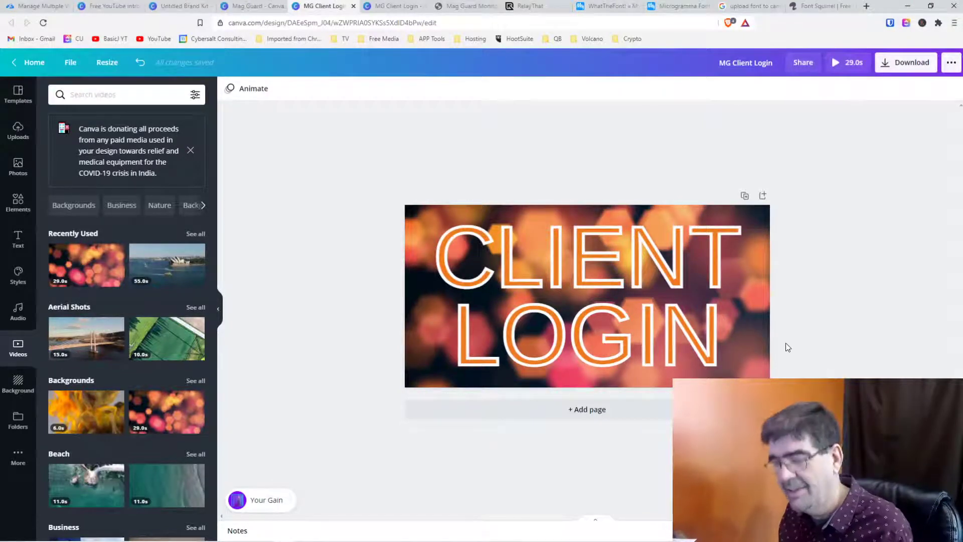
# Undo the white outline and the added background videos until the CLIENT LOGIN text is back on a plain page.
pyautogui.hotkey('ctrl', 'z')
pyautogui.hotkey('ctrl', 'z')
pyautogui.hotkey('ctrl', 'z')
pyautogui.hotkey('ctrl', 'z')
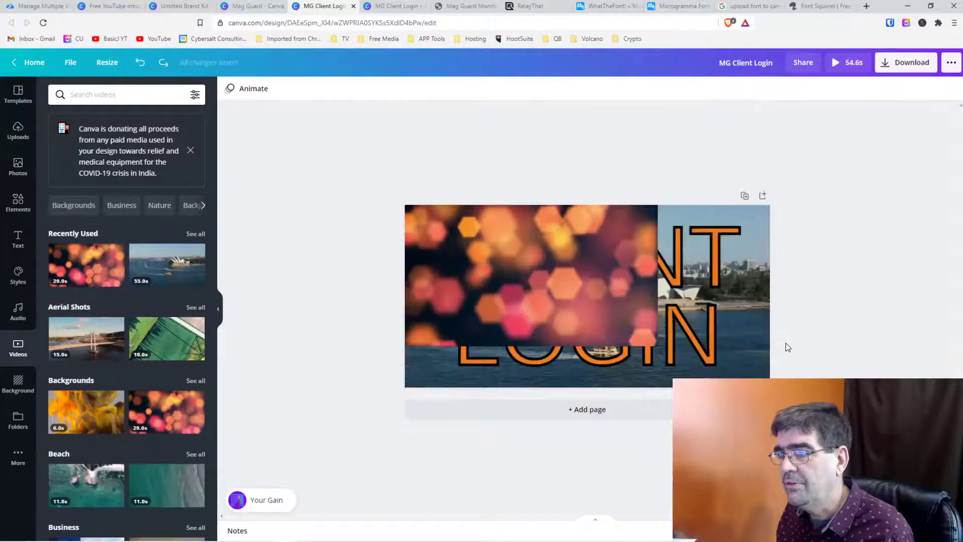
pyautogui.hotkey('ctrl', 'z')
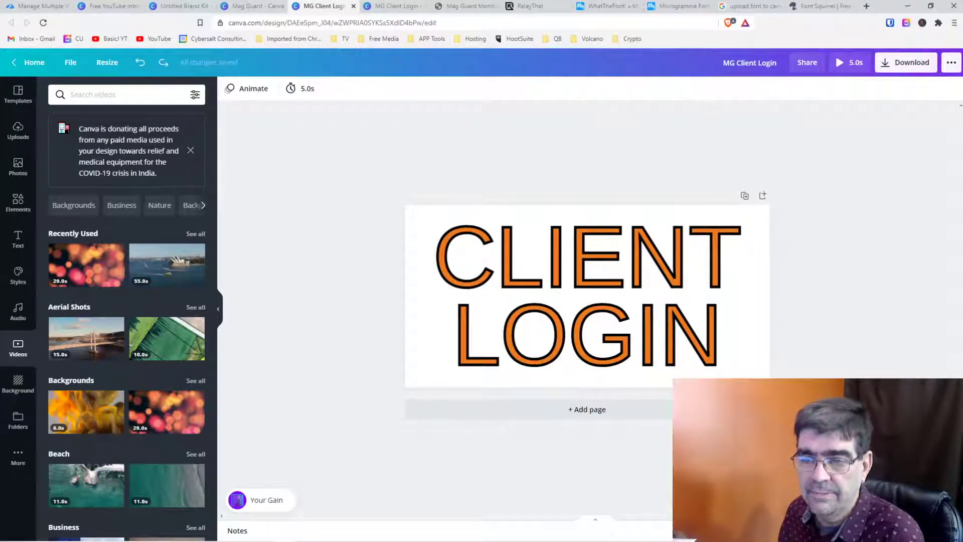
# Try the recently used coloured beads image and the first Abstract image as page backgrounds, removing each one.
pyautogui.click(18, 382)
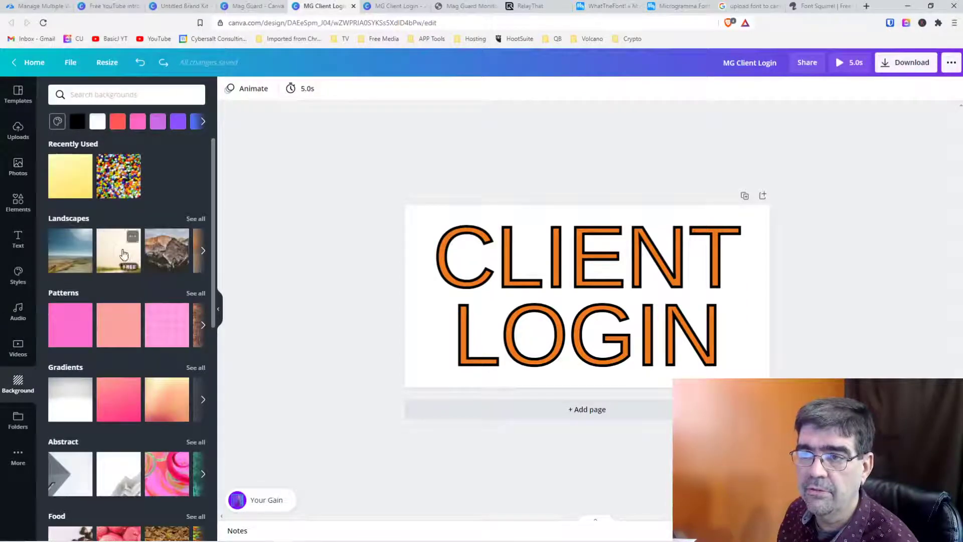
pyautogui.moveTo(118, 175); pyautogui.dragTo(502, 269)
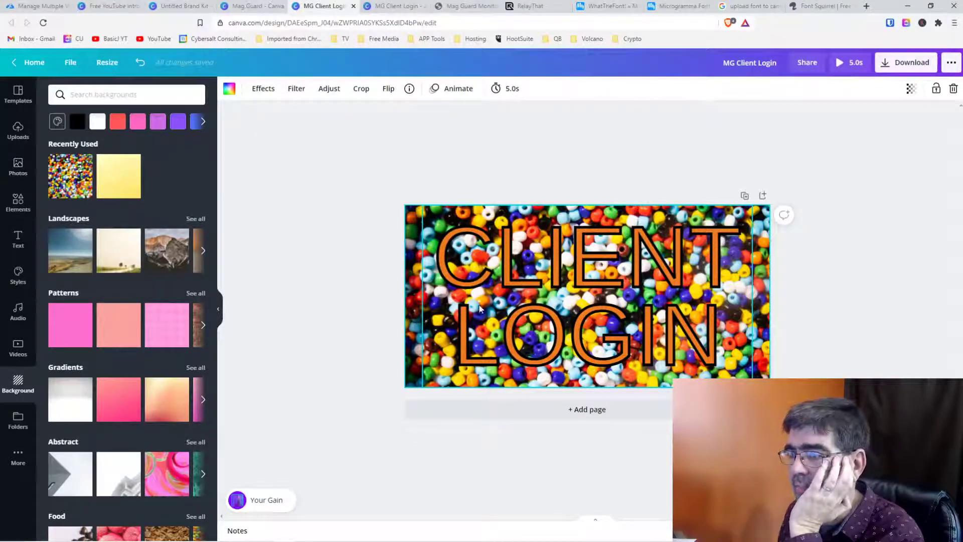
pyautogui.press('Delete')
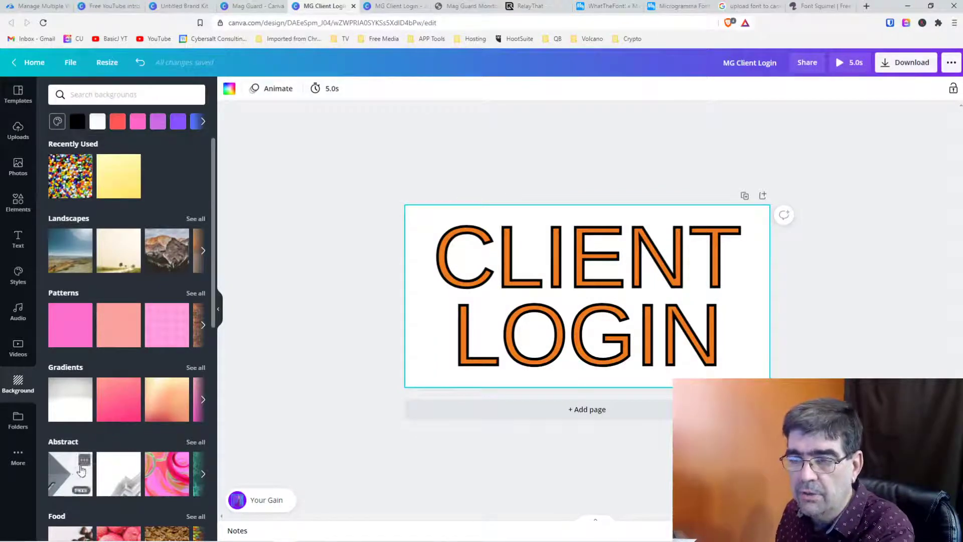
pyautogui.moveTo(78, 471); pyautogui.dragTo(504, 271)
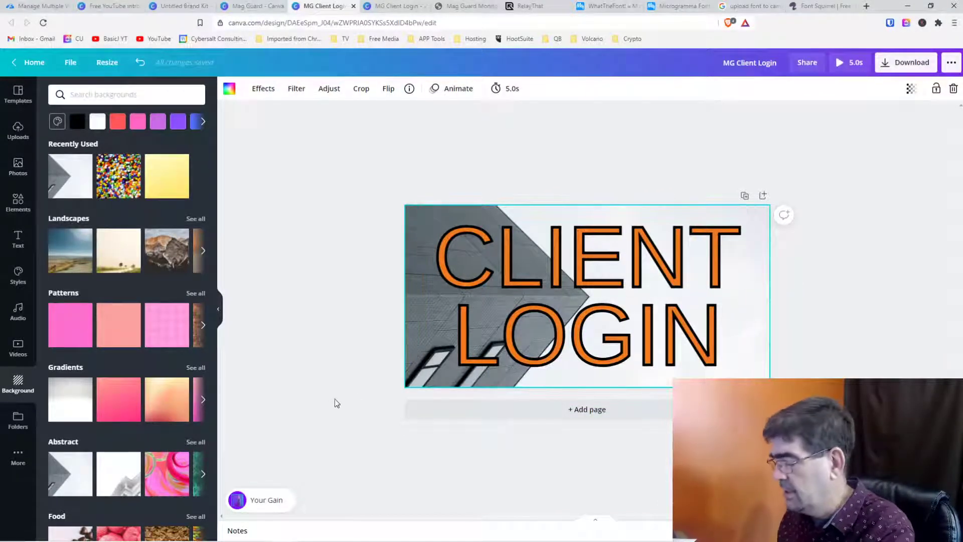
pyautogui.press('Delete')
# Browse the background categories, try the green leaf image from Nature as the page background, and remove it.
pyautogui.scroll(-1, 194, 408)
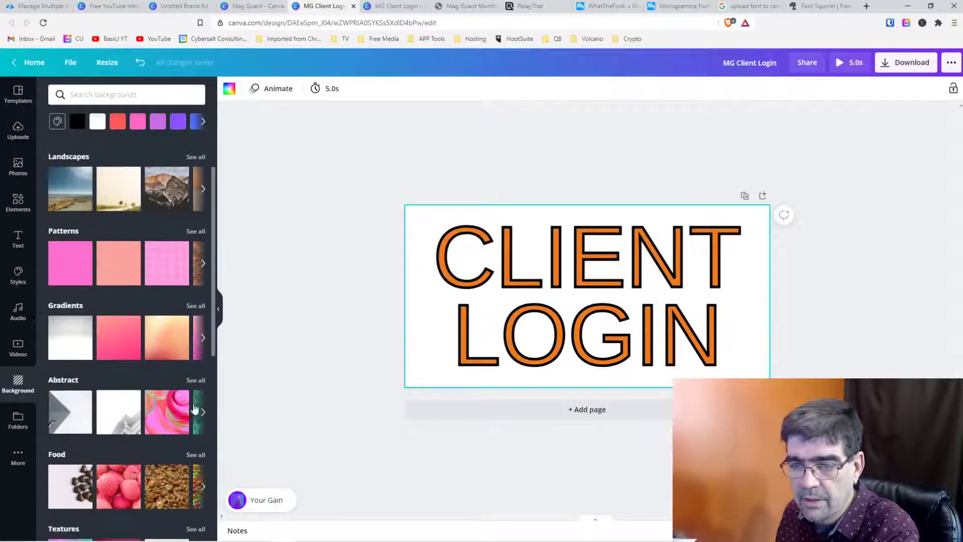
pyautogui.scroll(-8, 195, 409)
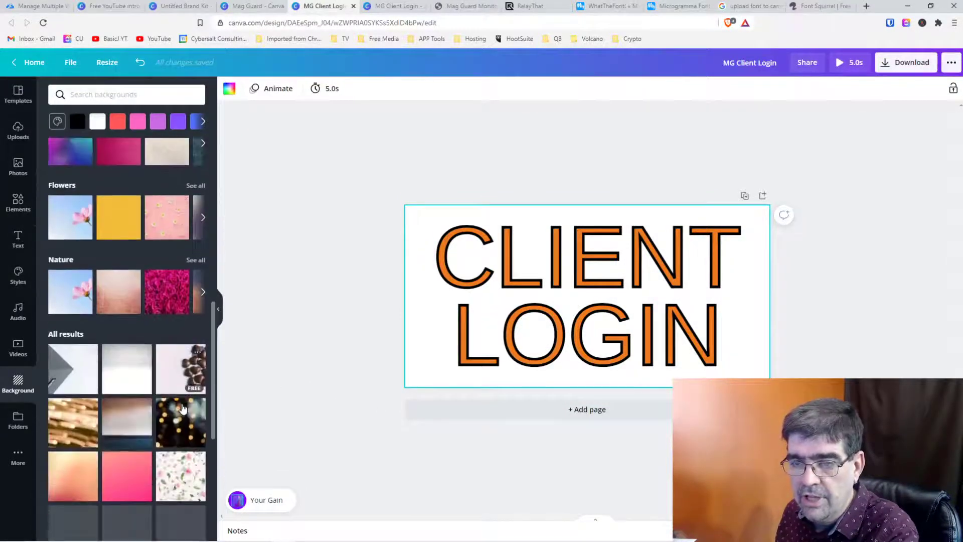
pyautogui.scroll(-2, 183, 409)
pyautogui.scroll(3, 183, 409)
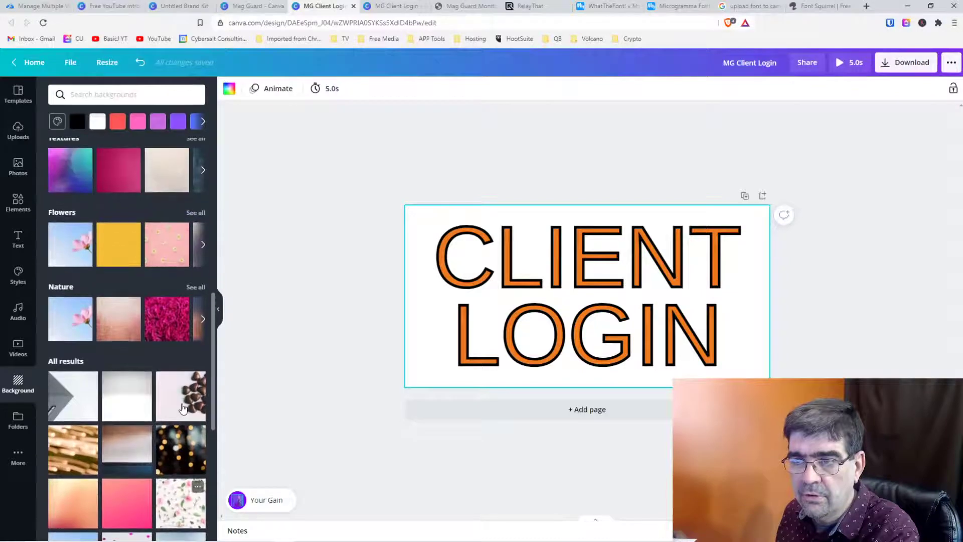
pyautogui.click(195, 287)
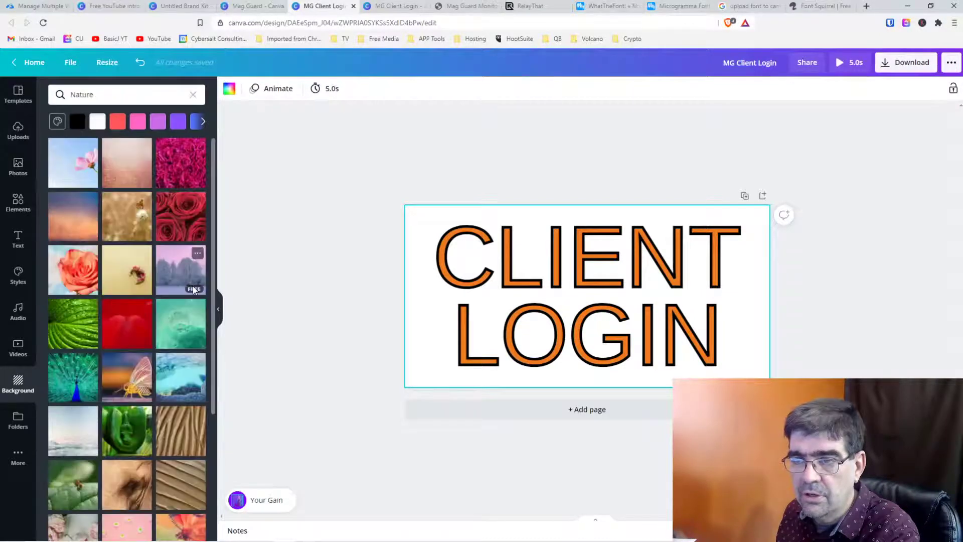
pyautogui.moveTo(65, 329); pyautogui.dragTo(509, 301)
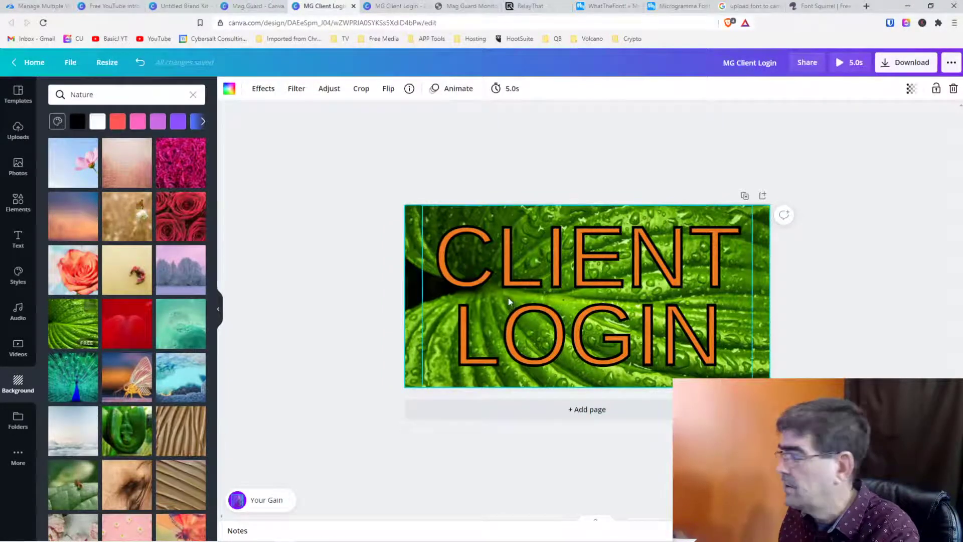
pyautogui.press('Delete')
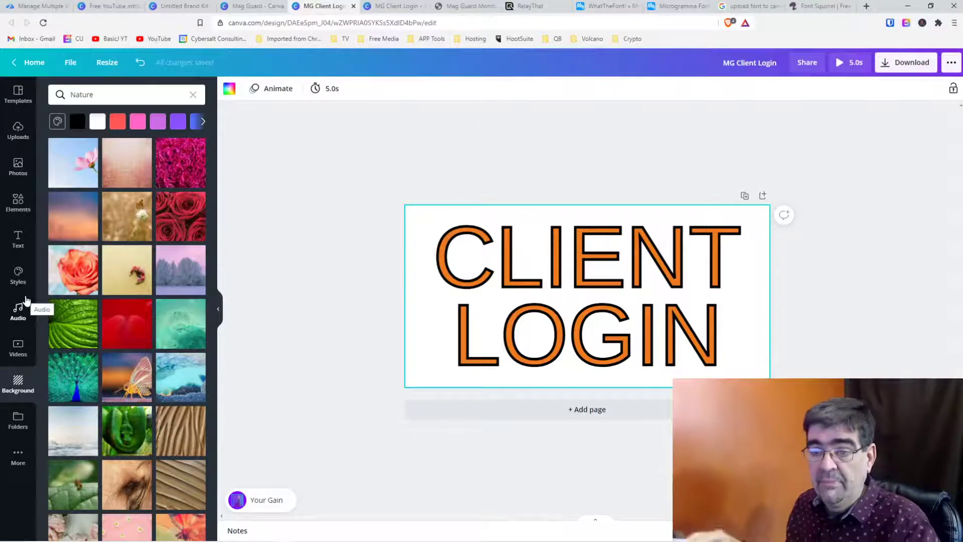
# Add the baseball GIF from GIPHY, enlarge it to cover the page, and send it behind the CLIENT LOGIN text.
pyautogui.click(25, 456)
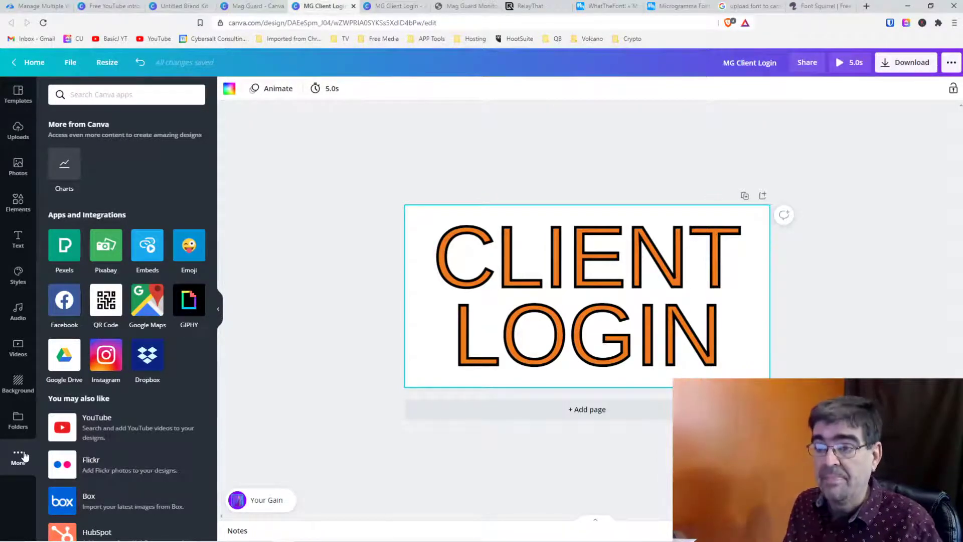
pyautogui.click(189, 300)
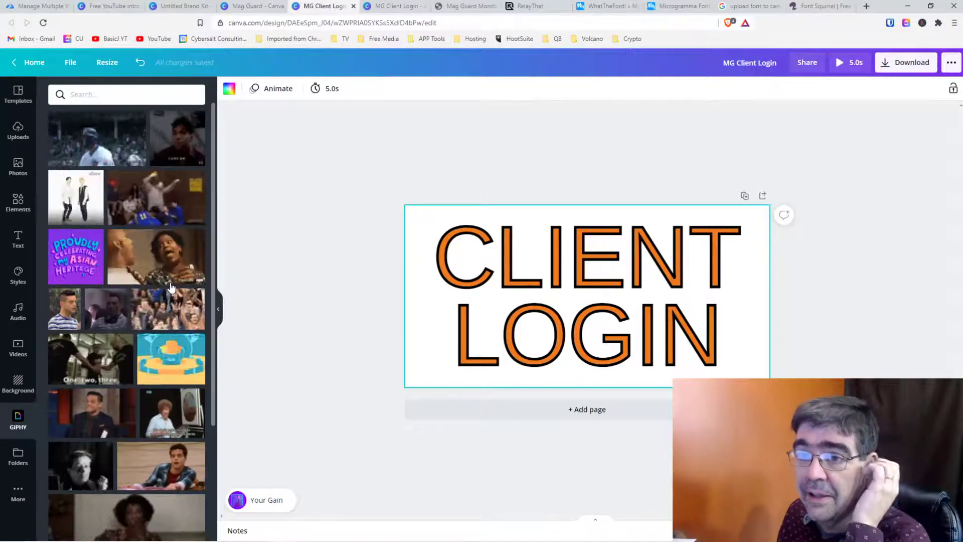
pyautogui.moveTo(63, 123); pyautogui.dragTo(576, 307)
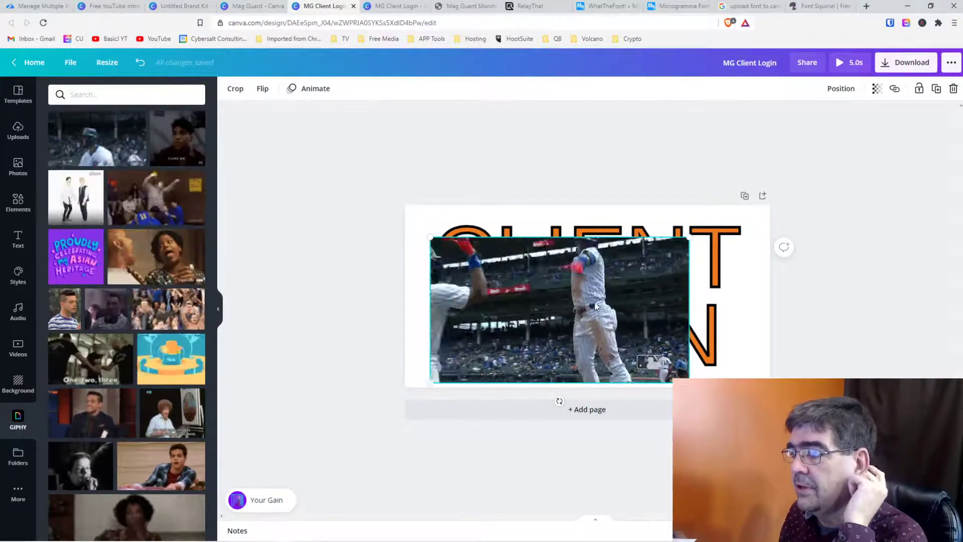
pyautogui.moveTo(688, 237); pyautogui.dragTo(760, 199)
pyautogui.moveTo(431, 383); pyautogui.dragTo(404, 392)
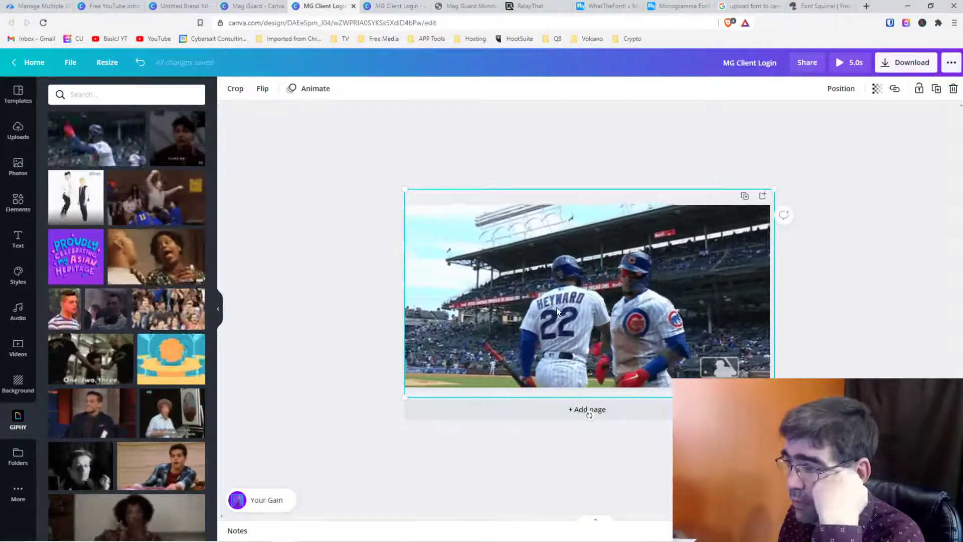
pyautogui.rightClick(556, 307)
pyautogui.click(602, 390)
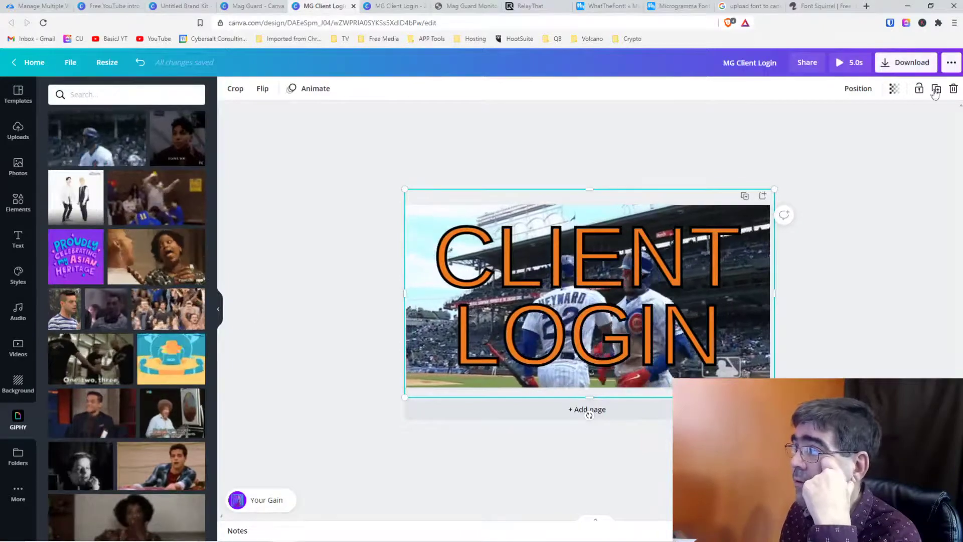
# Open the download options for the design and choose GIF as the file type.
pyautogui.click(906, 69)
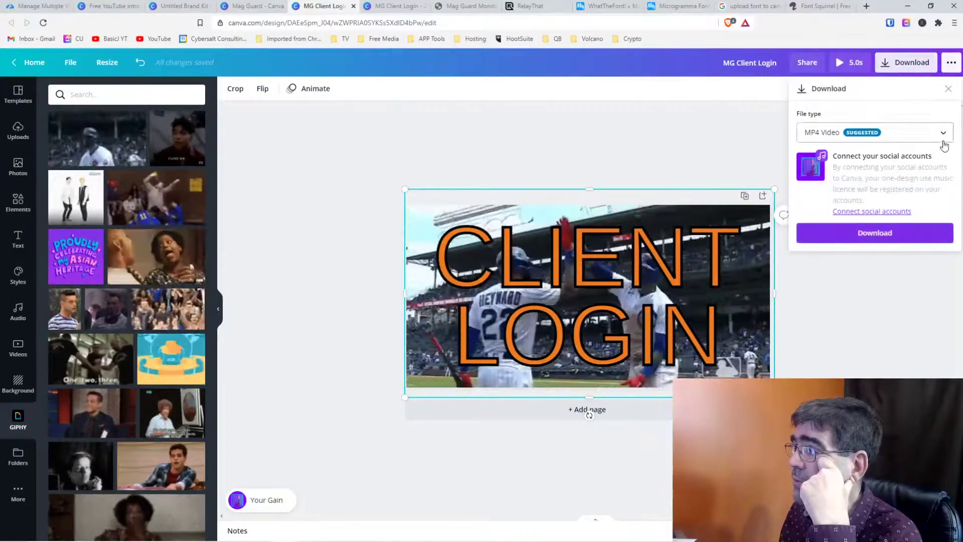
pyautogui.click(944, 135)
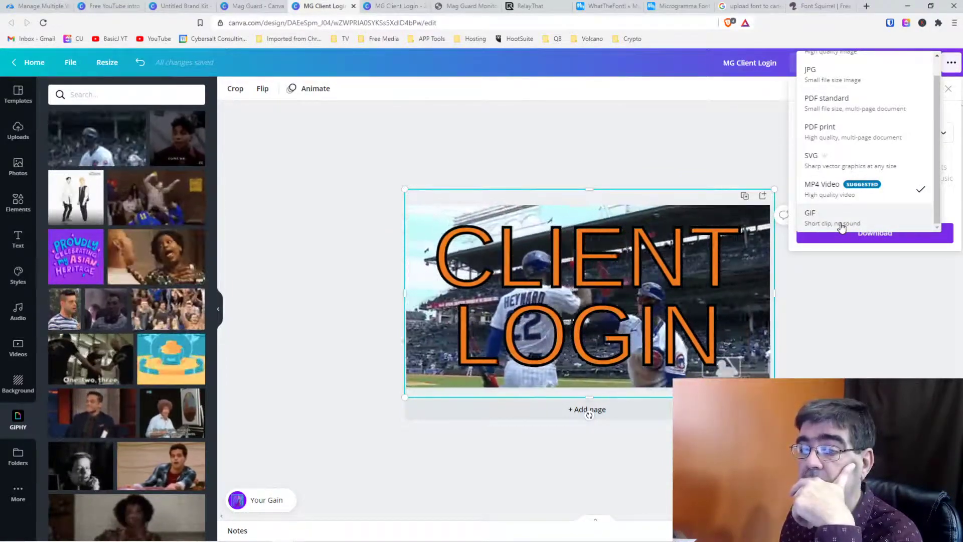
pyautogui.click(842, 220)
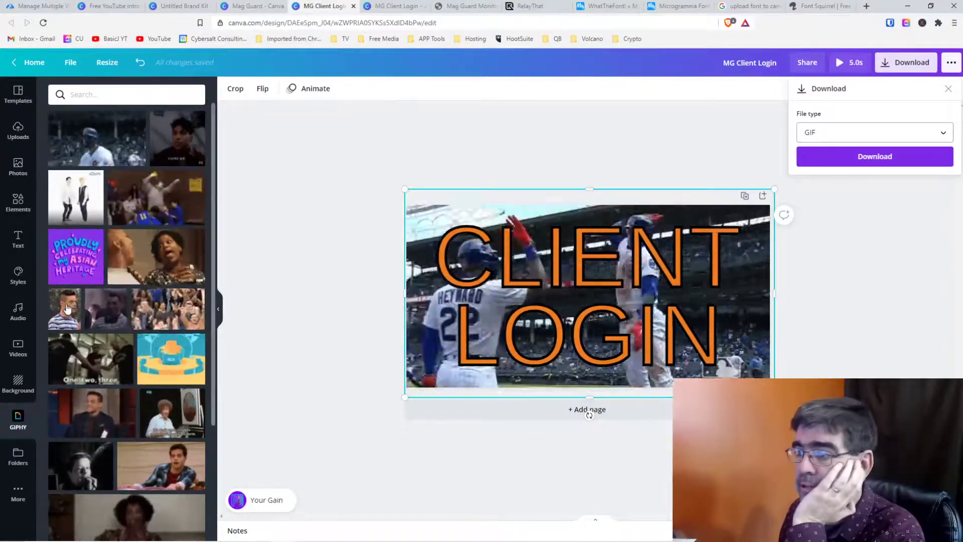
# Close the download options, undo adding and arranging the baseball GIF, and return to the Nature backgrounds.
pyautogui.click(18, 346)
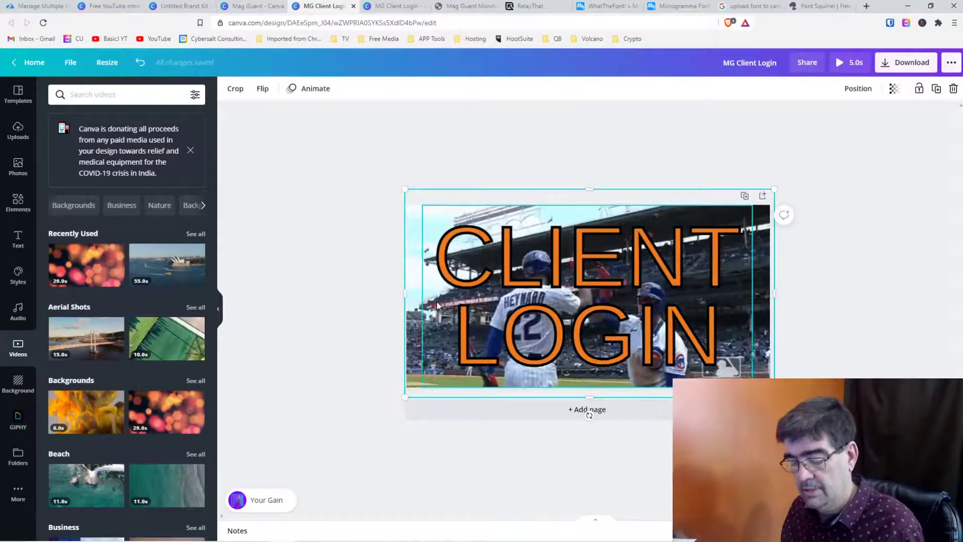
pyautogui.hotkey('ctrl', 'z')
pyautogui.moveTo(406, 296); pyautogui.dragTo(437, 301)
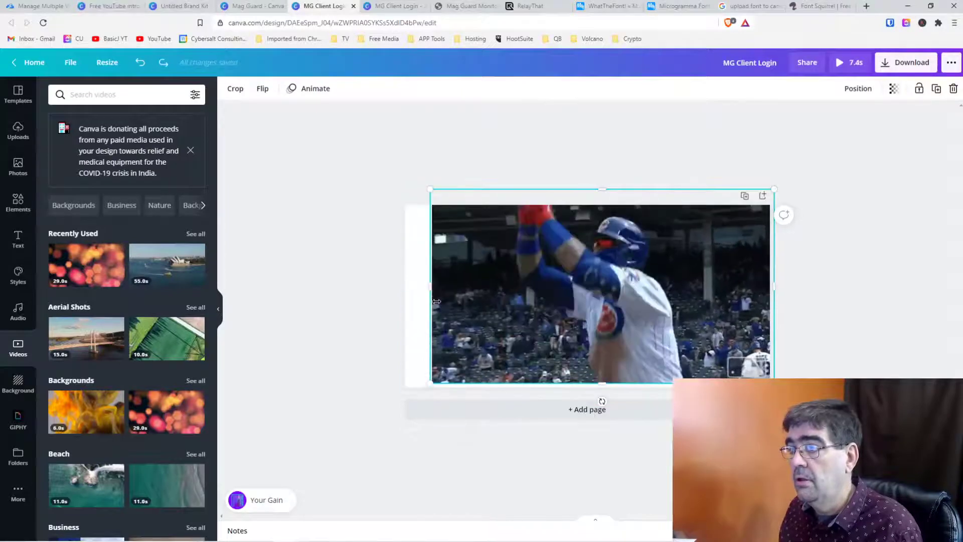
pyautogui.hotkey('ctrl', 'z')
pyautogui.hotkey('ctrl', 'z')
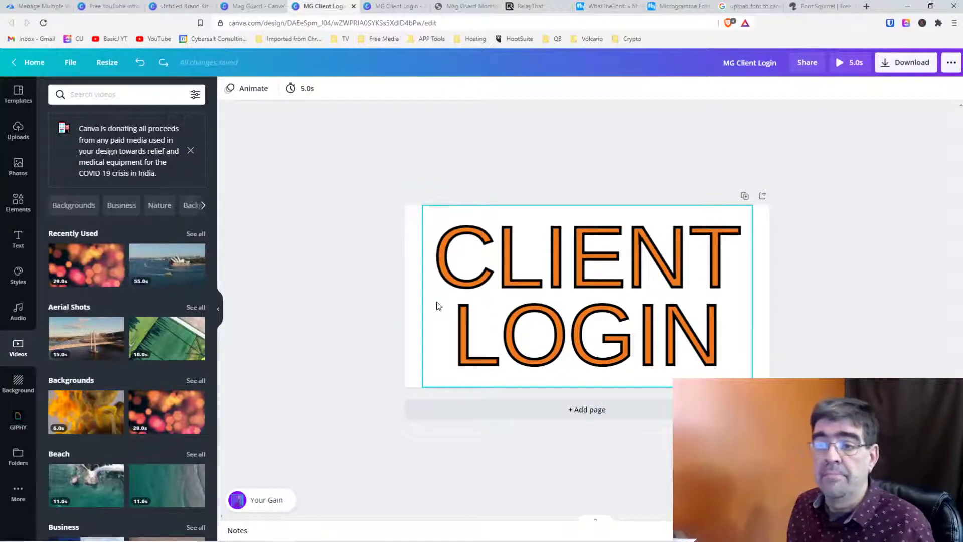
pyautogui.press('Escape')
pyautogui.click(10, 380)
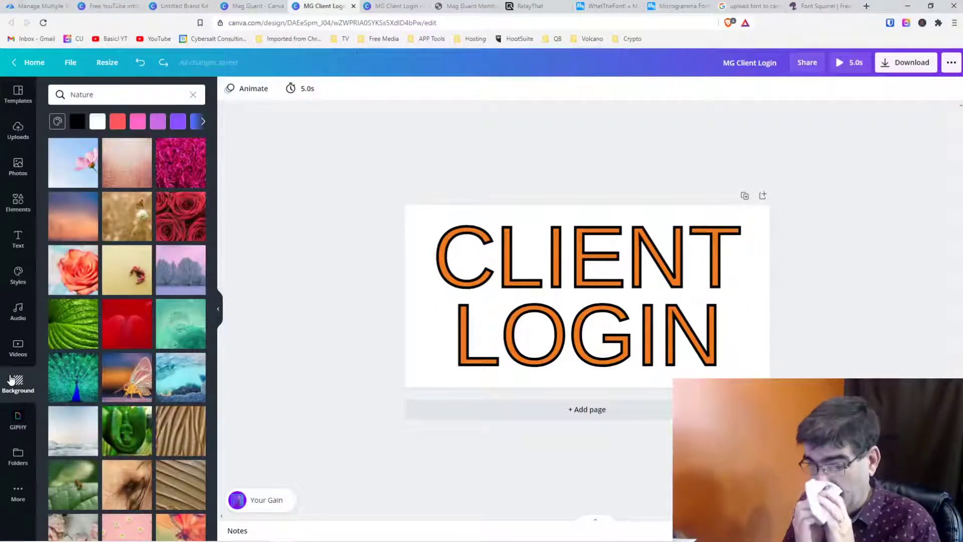
# Switch to the Font Squirrel browser tab and select its web address for replacement.
pyautogui.click(819, 6)
pyautogui.click(545, 22)
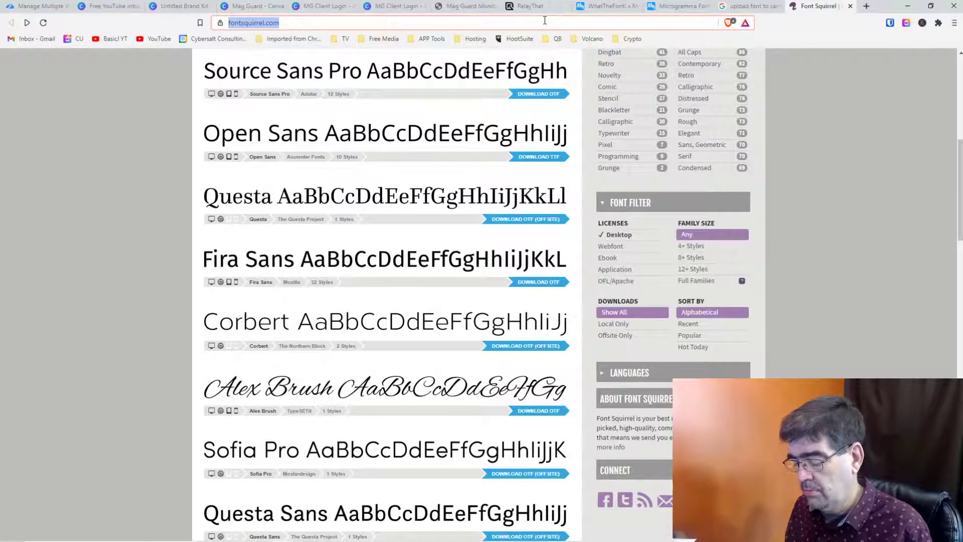
pyautogui.write('CANVA YOUTUBE VIDEO AS BACKGORUN')
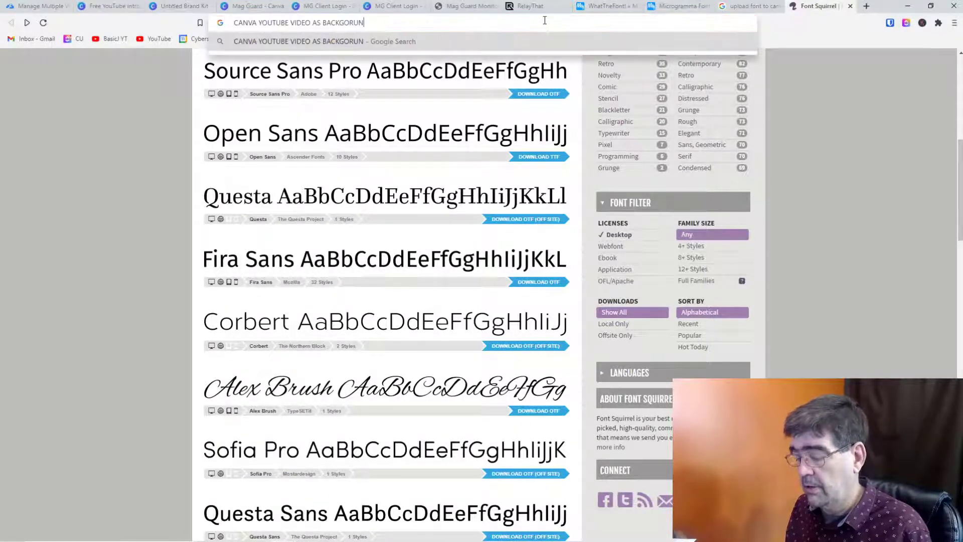
pyautogui.press('BackSpace')
pyautogui.press('BackSpace')
pyautogui.press('BackSpace')
pyautogui.press('BackSpace')
pyautogui.press('BackSpace')
pyautogui.press('BackSpace')
pyautogui.press('BackSpace')
pyautogui.press('BackSpace')
pyautogui.press('BackSpace')
pyautogui.press('BackSpace')
pyautogui.press('BackSpace')
pyautogui.press('BackSpace')
pyautogui.press('BackSpace')
pyautogui.press('BackSpace')
pyautogui.press('BackSpace')
pyautogui.press('BackSpace')
pyautogui.press('BackSpace')
pyautogui.press('BackSpace')
pyautogui.press('BackSpace')
pyautogui.press('BackSpace')
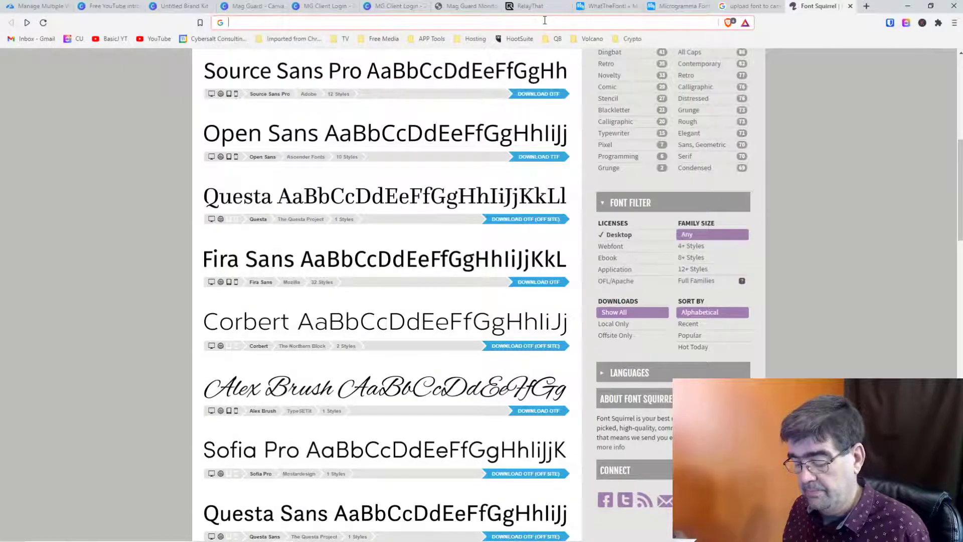
# Search the web for "Canva Youtube Video as Background".
pyautogui.write('Canva you')
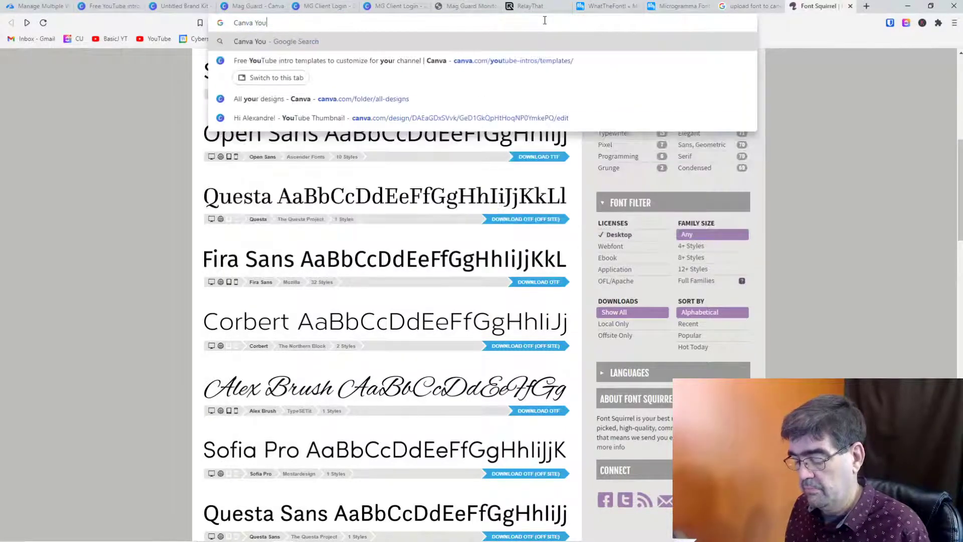
pyautogui.write('tube Video as')
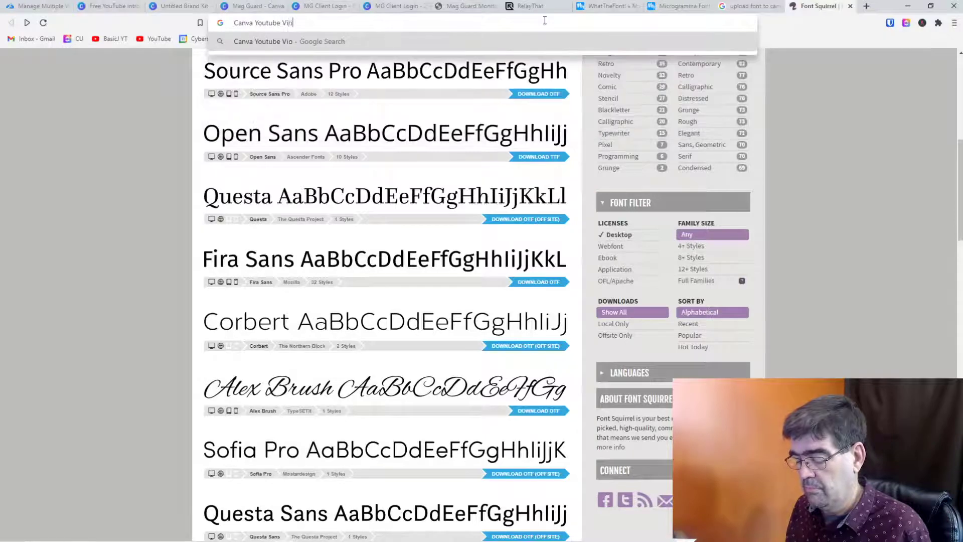
pyautogui.write(' Background')
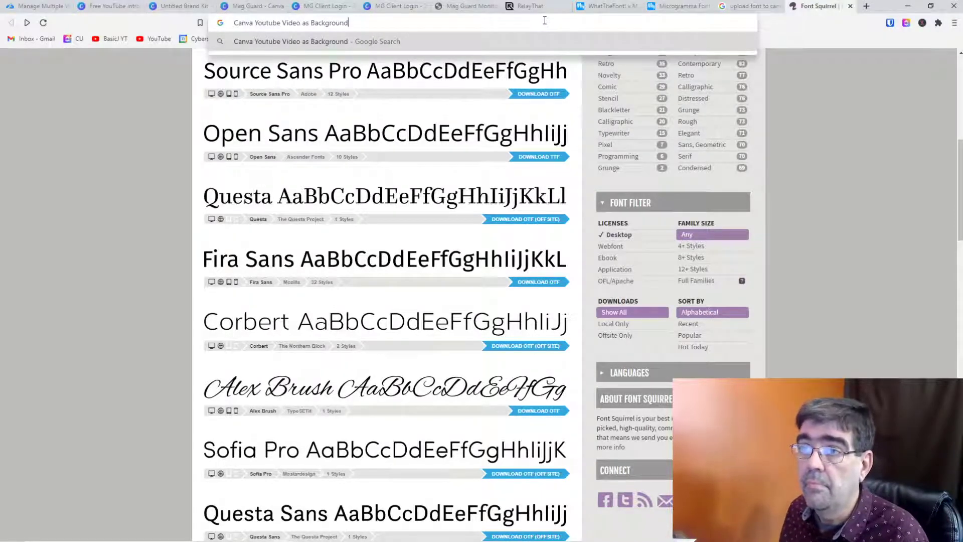
pyautogui.press('Return')
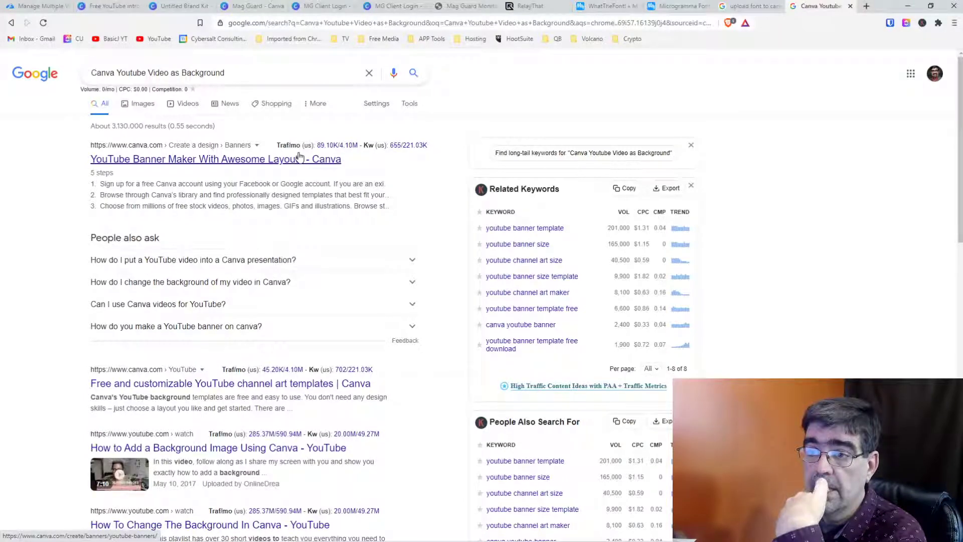
# Expand the question about changing a video's background in Canva and skim its "How To Change The Background In Canva" video.
pyautogui.click(255, 282)
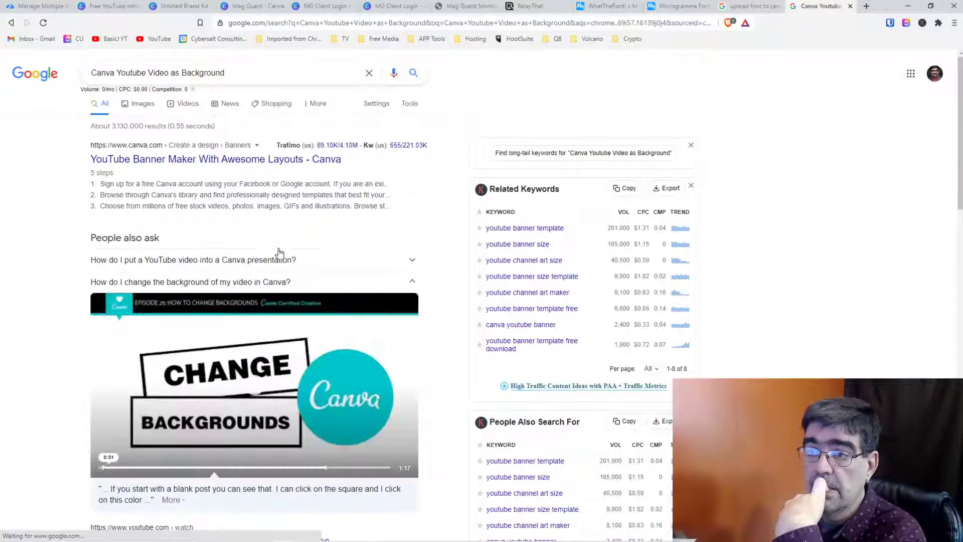
pyautogui.scroll(-2, 280, 254)
pyautogui.scroll(-2, 280, 253)
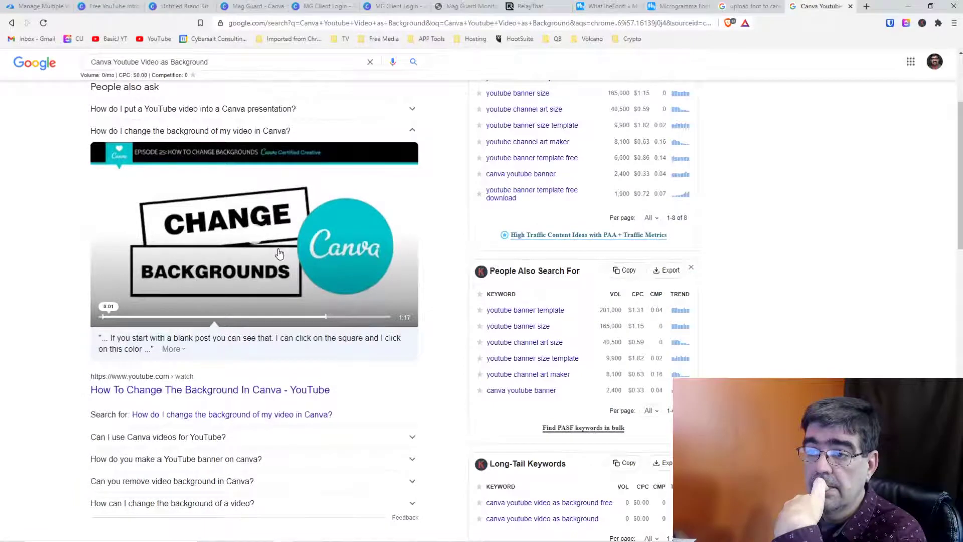
pyautogui.click(193, 259)
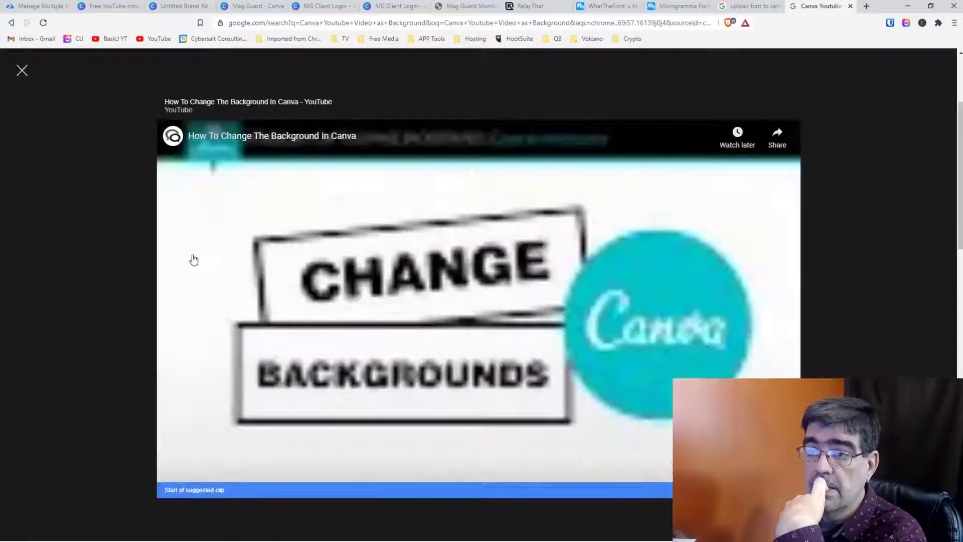
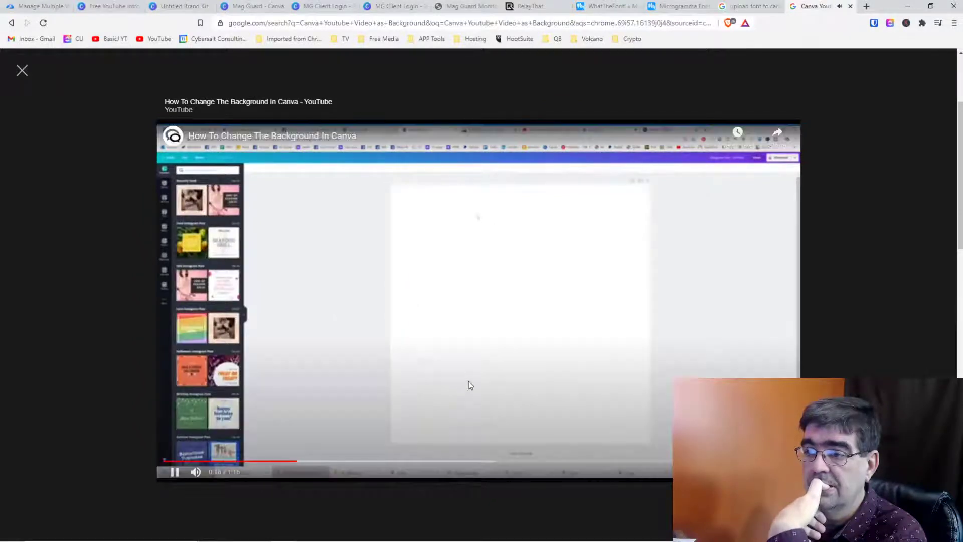
pyautogui.click(399, 460)
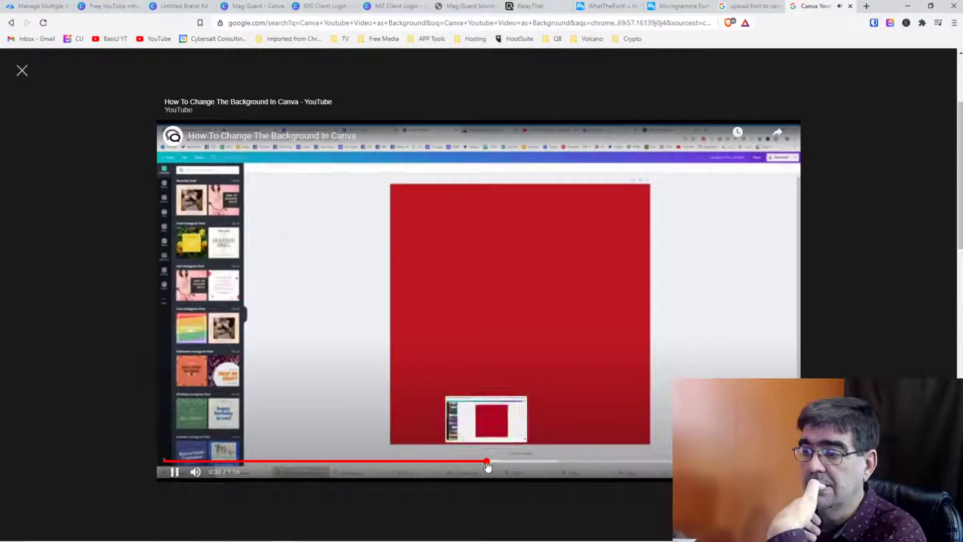
pyautogui.click(489, 461)
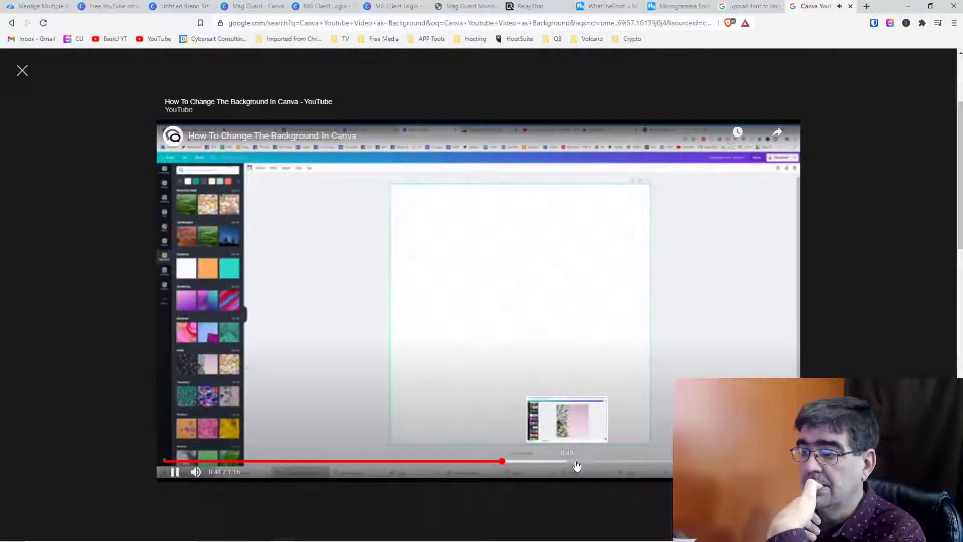
pyautogui.click(578, 461)
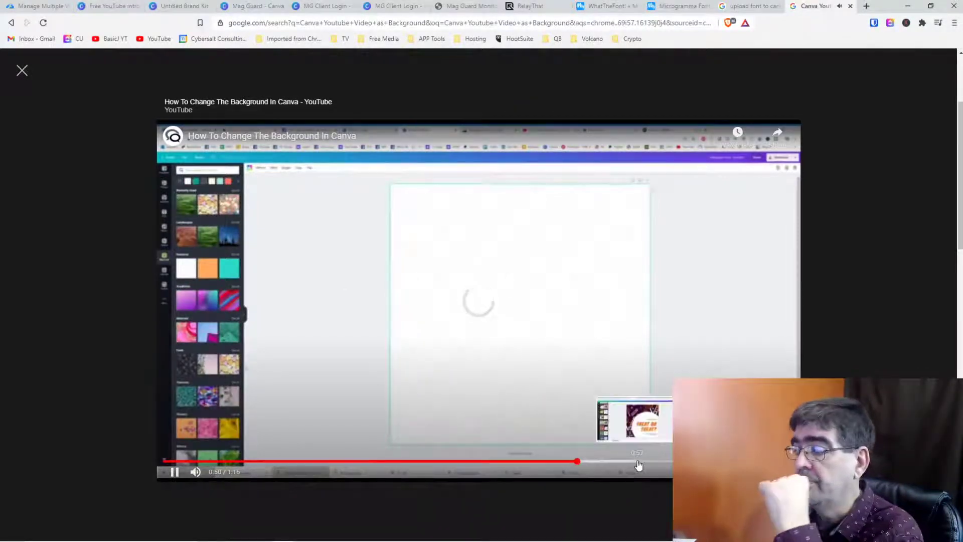
pyautogui.click(637, 462)
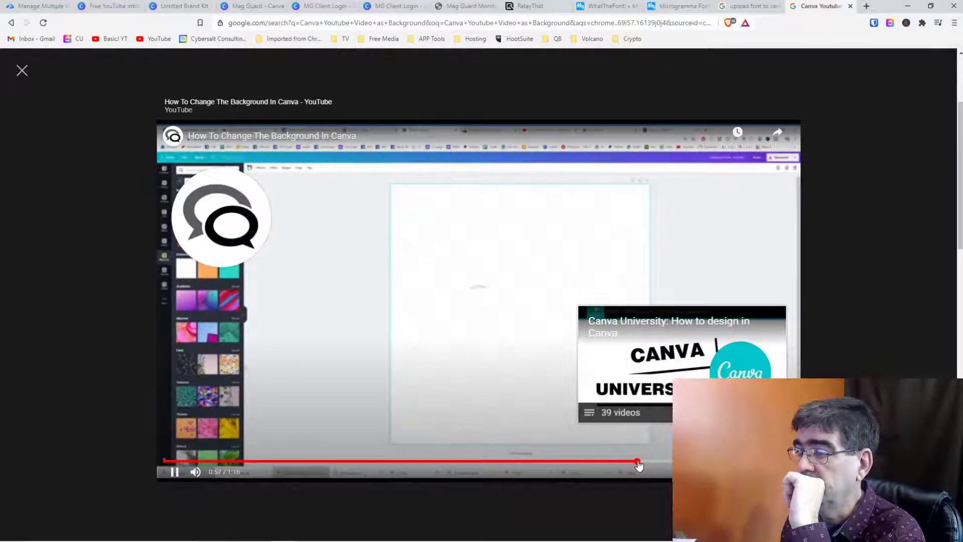
# Close the video and expand the answer to "Can I use Canva videos for YouTube?".
pyautogui.click(22, 70)
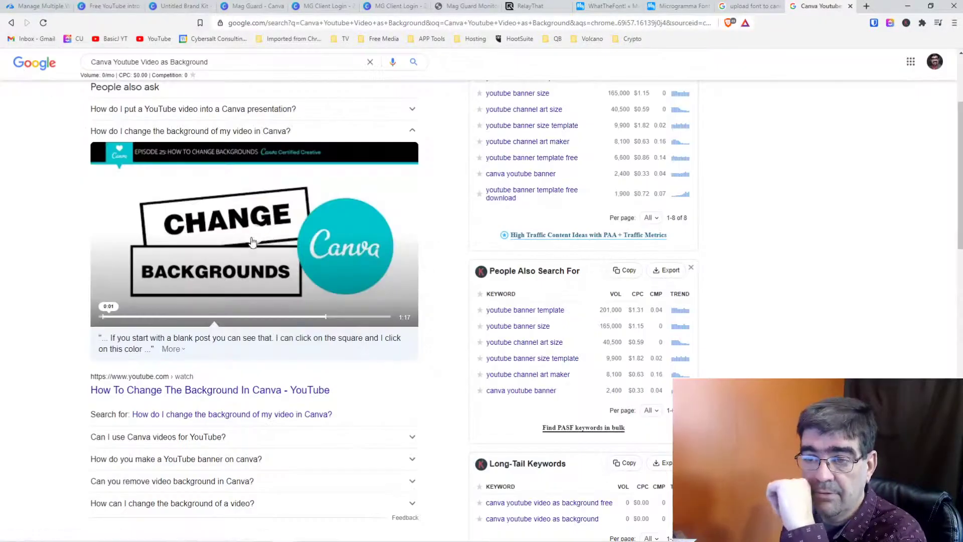
pyautogui.scroll(-3, 251, 243)
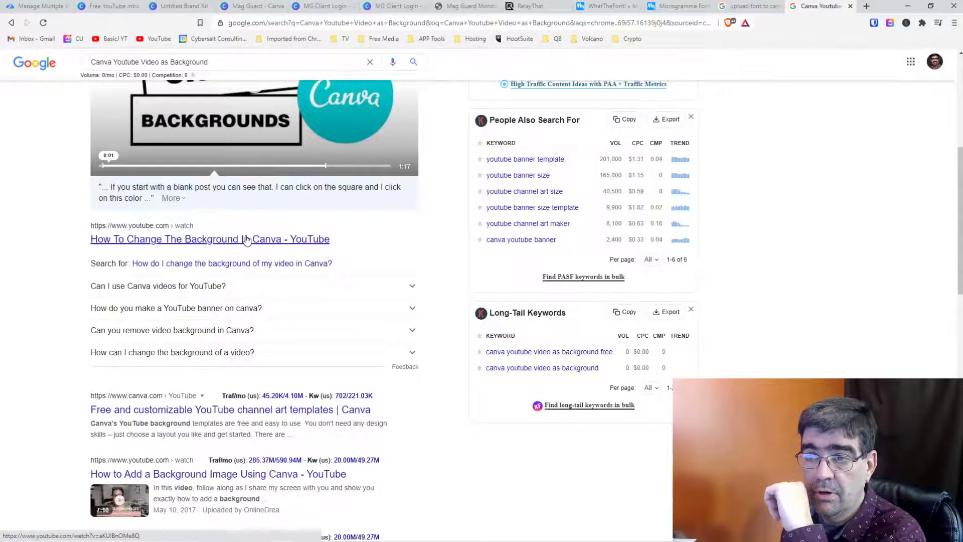
pyautogui.click(205, 285)
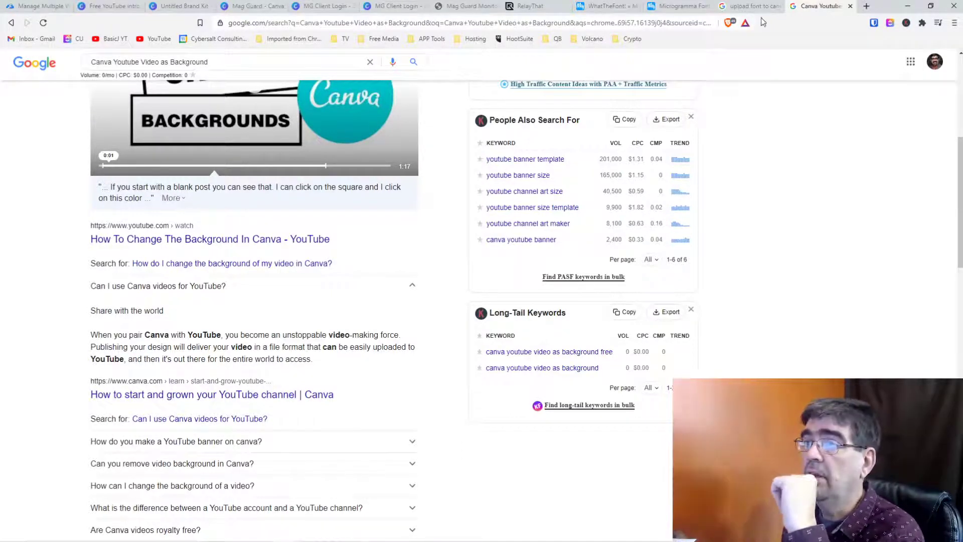
# Return to the MG Client Login design tab and connect the YouTube app to Canva.
pyautogui.click(396, 7)
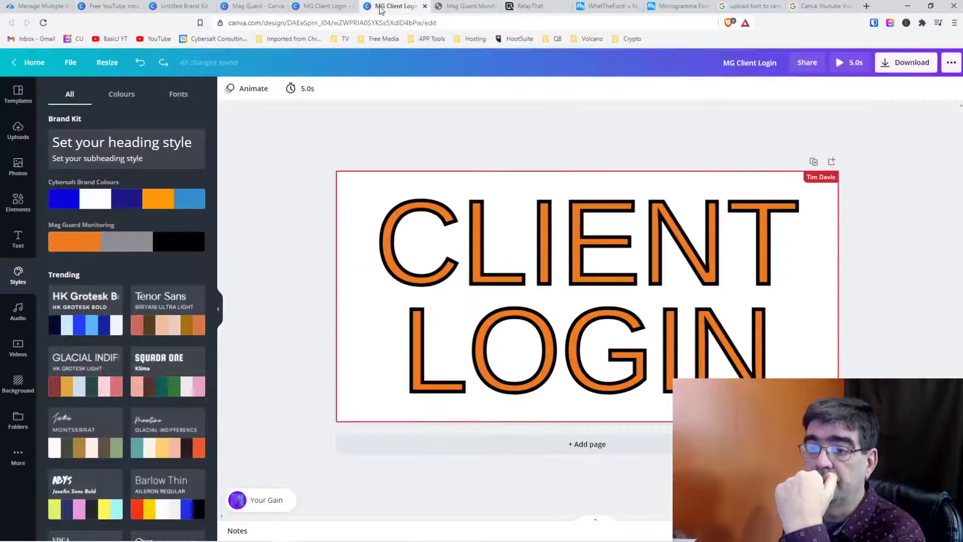
pyautogui.click(19, 459)
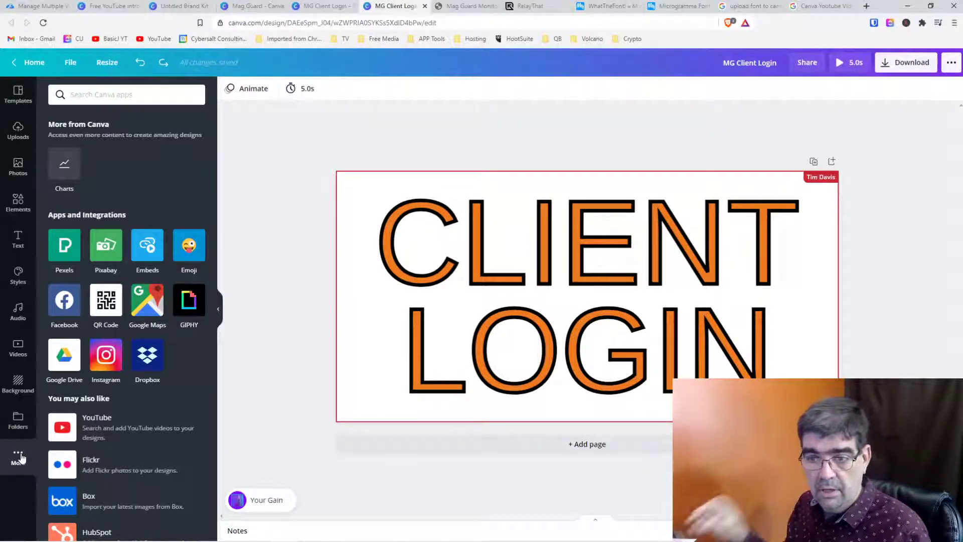
pyautogui.click(116, 434)
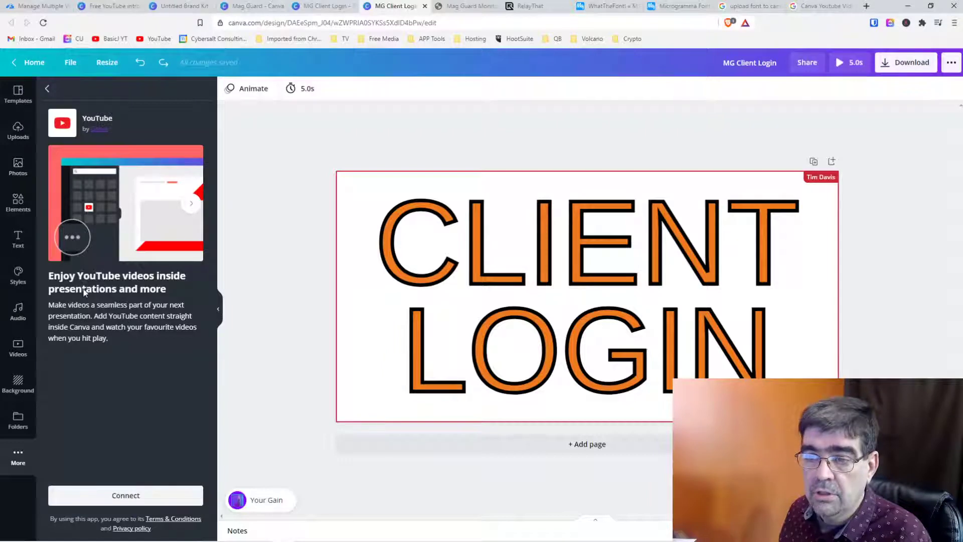
pyautogui.click(129, 492)
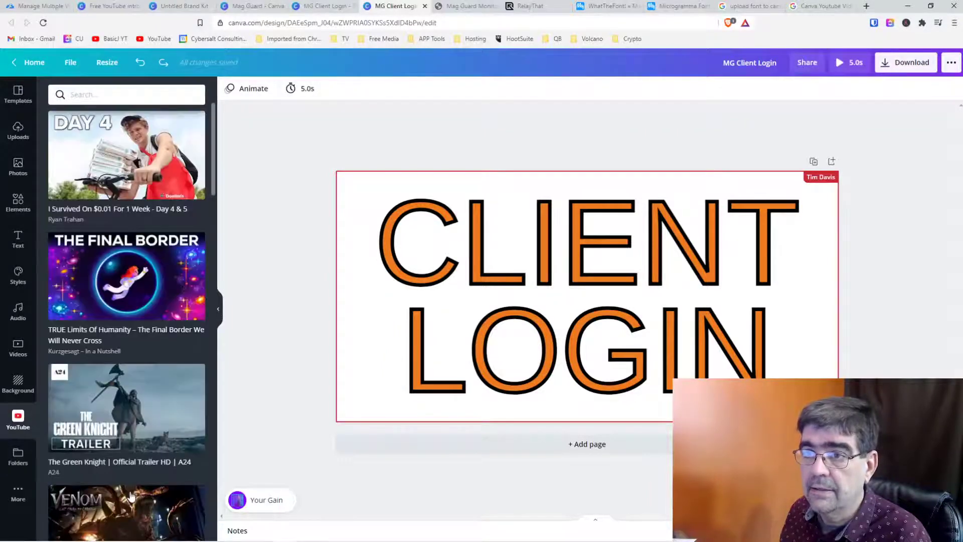
pyautogui.click(102, 94)
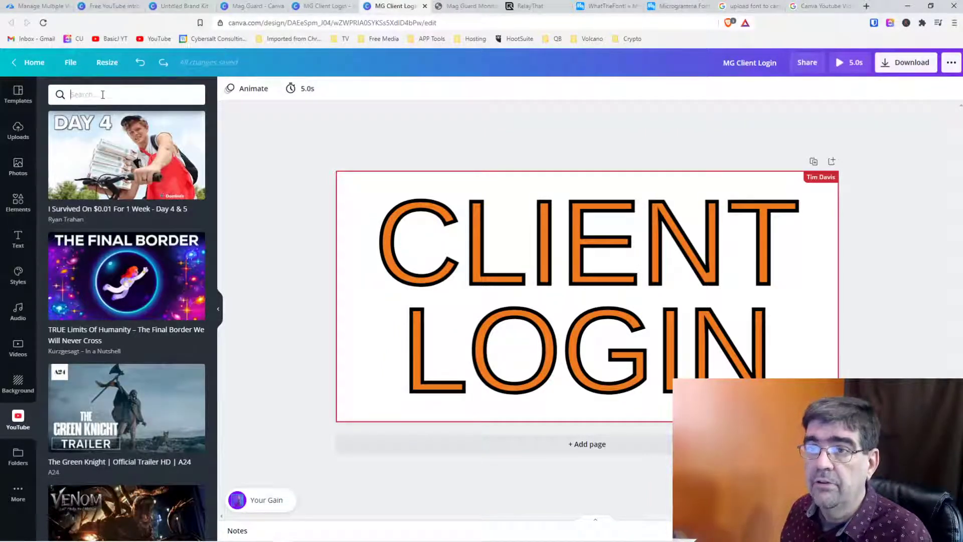
pyautogui.write('cybersalt')
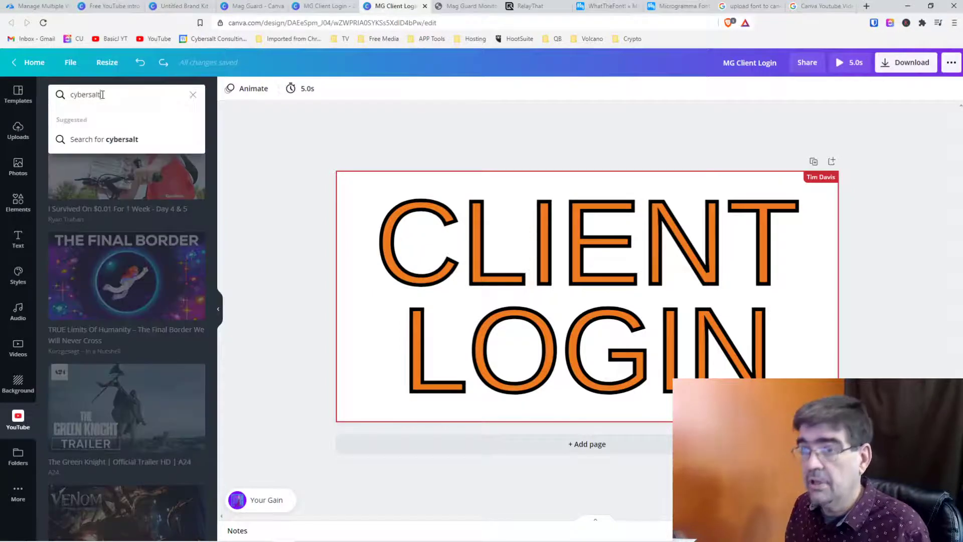
pyautogui.press('BackSpace')
pyautogui.press('BackSpace')
pyautogui.press('BackSpace')
pyautogui.press('BackSpace')
pyautogui.press('BackSpace')
pyautogui.press('BackSpace')
pyautogui.press('BackSpace')
pyautogui.press('BackSpace')
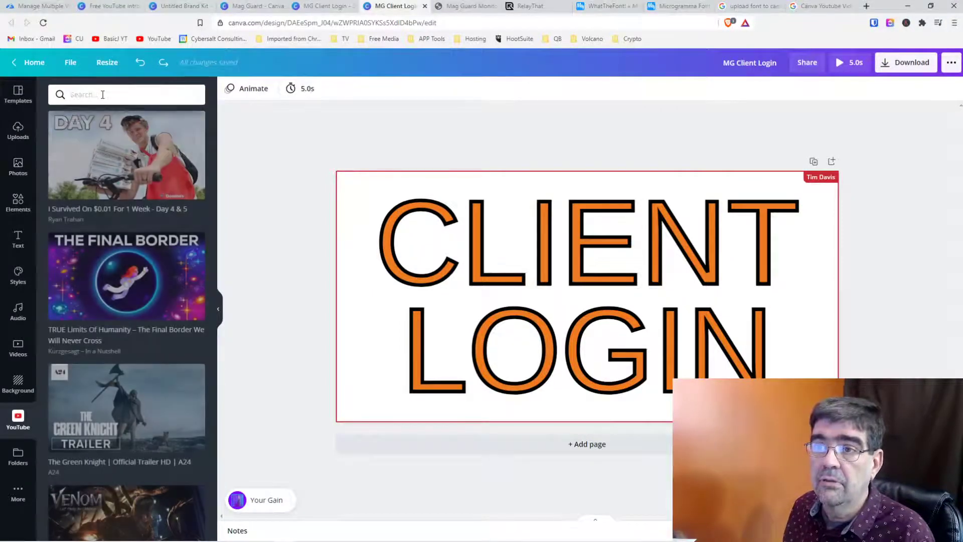
# Search the YouTube videos for "basic joomla", and refine the search to "basic joomla cybersalt".
pyautogui.write('basic joomla')
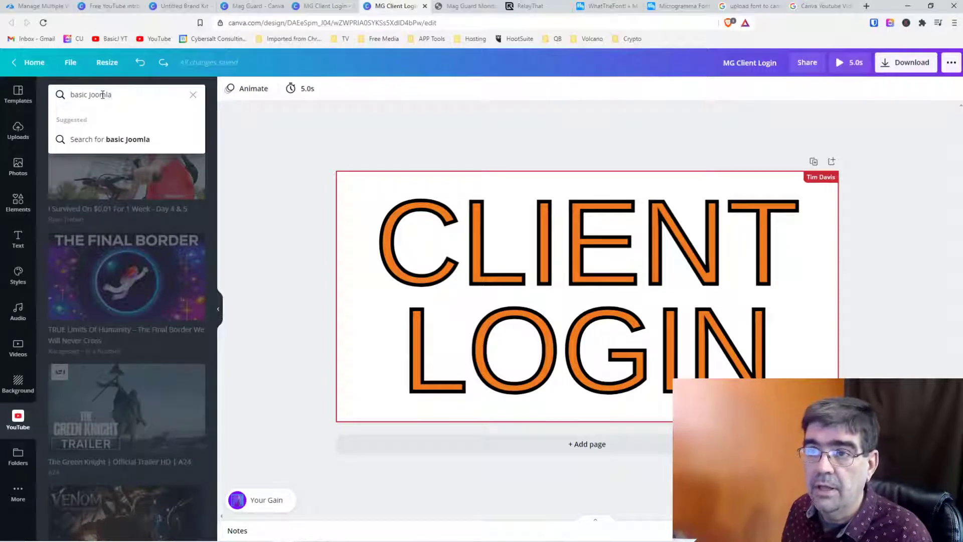
pyautogui.press('Return')
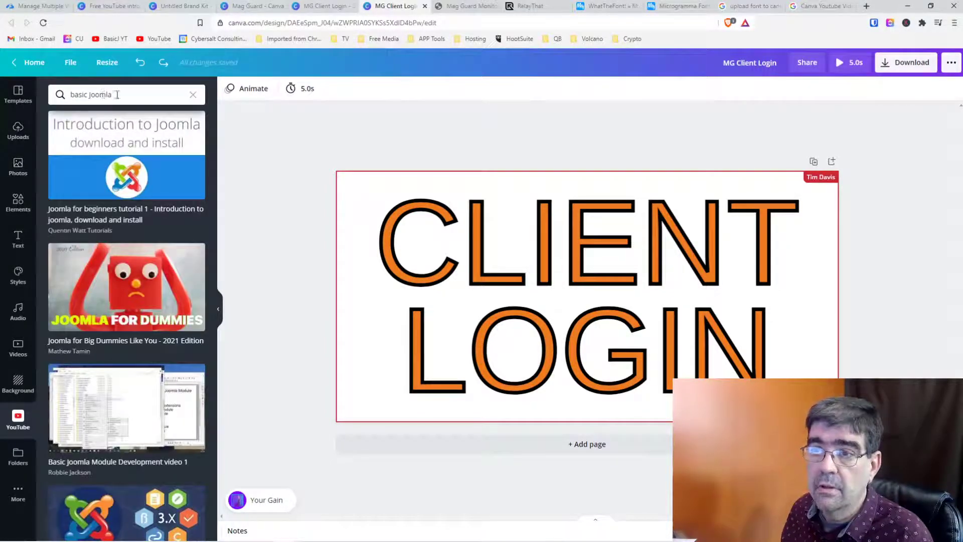
pyautogui.click(117, 95)
pyautogui.write('cybersalt')
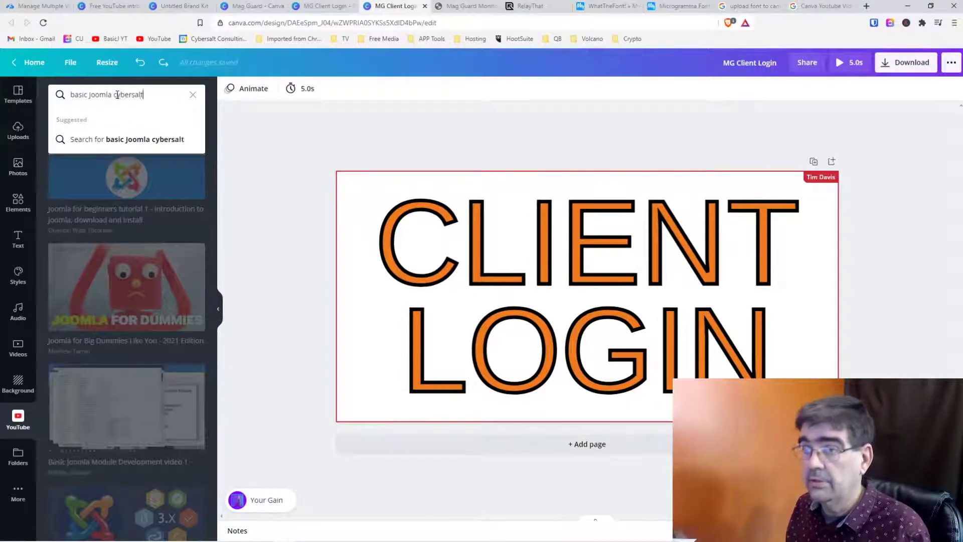
pyautogui.press('Return')
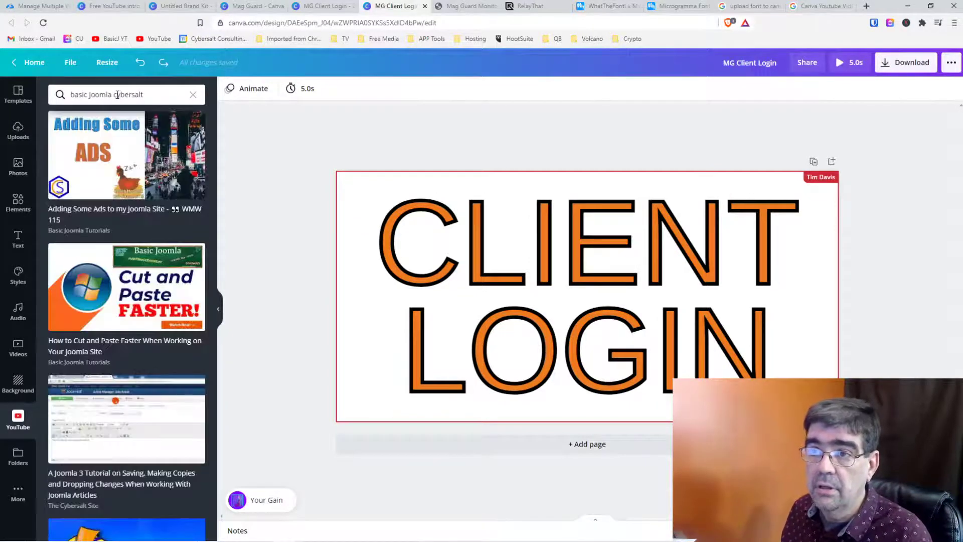
# Add the video "How to Cut and Paste Faster When Working on Your Joomla Site" to the page and play it.
pyautogui.click(125, 279)
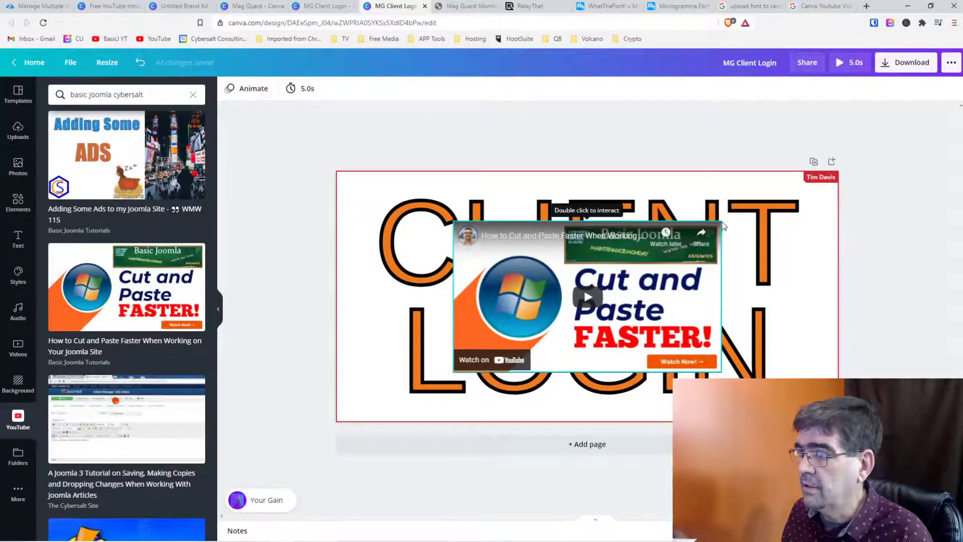
pyautogui.doubleClick(586, 264)
pyautogui.click(590, 298)
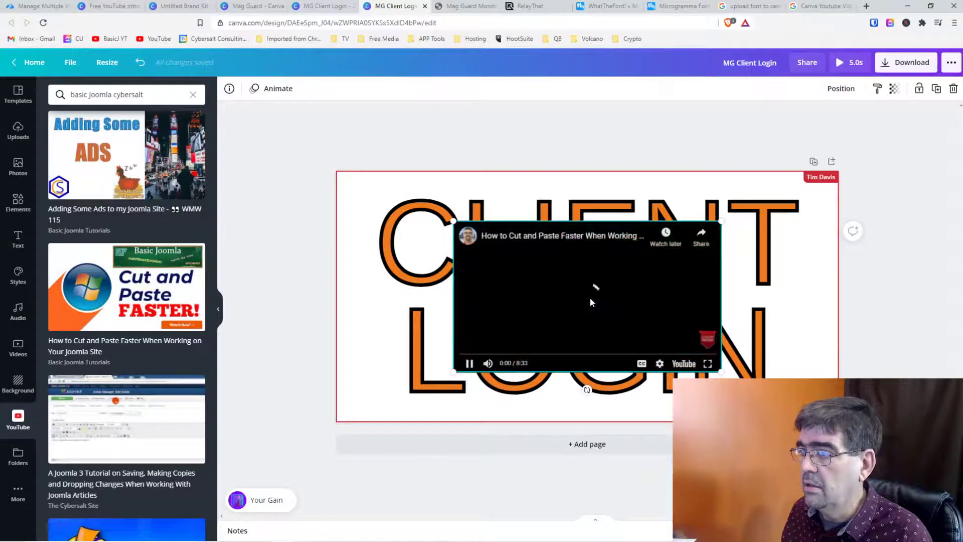
# Enlarge the YouTube video from its opposite corners until it covers the whole page.
pyautogui.moveTo(720, 221); pyautogui.dragTo(839, 155)
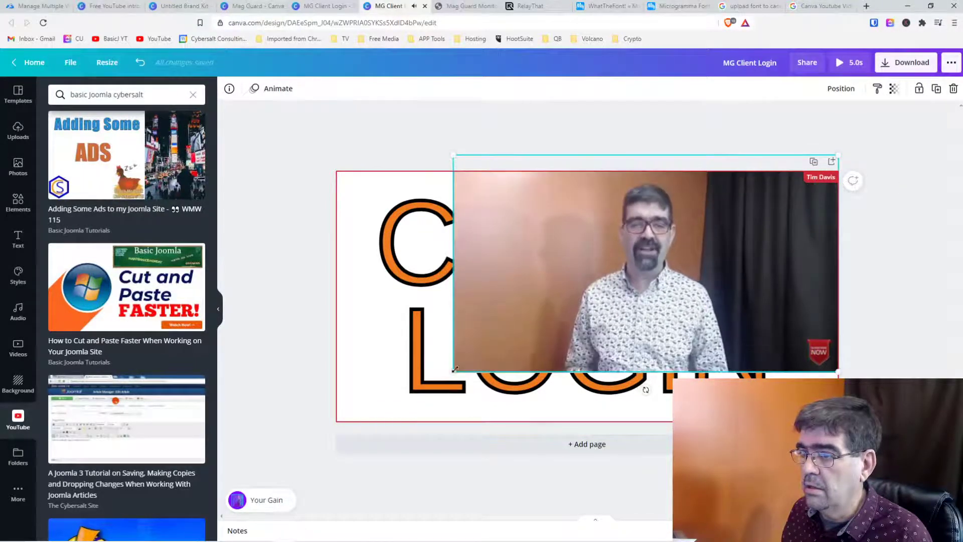
pyautogui.moveTo(453, 371); pyautogui.dragTo(320, 419)
pyautogui.click(320, 420)
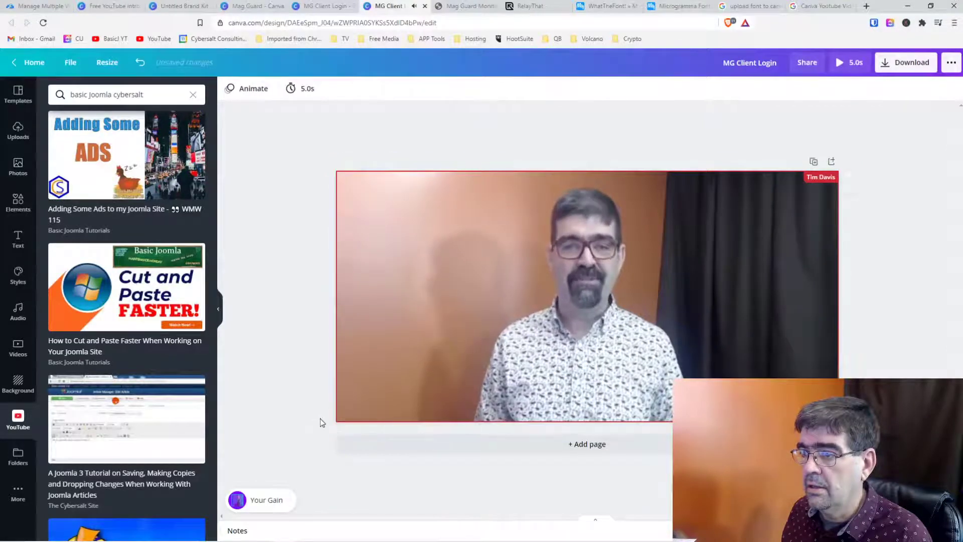
# Send the YouTube video backward behind the CLIENT LOGIN text and shrink it slightly to match the page's width.
pyautogui.click(498, 358)
pyautogui.rightClick(606, 288)
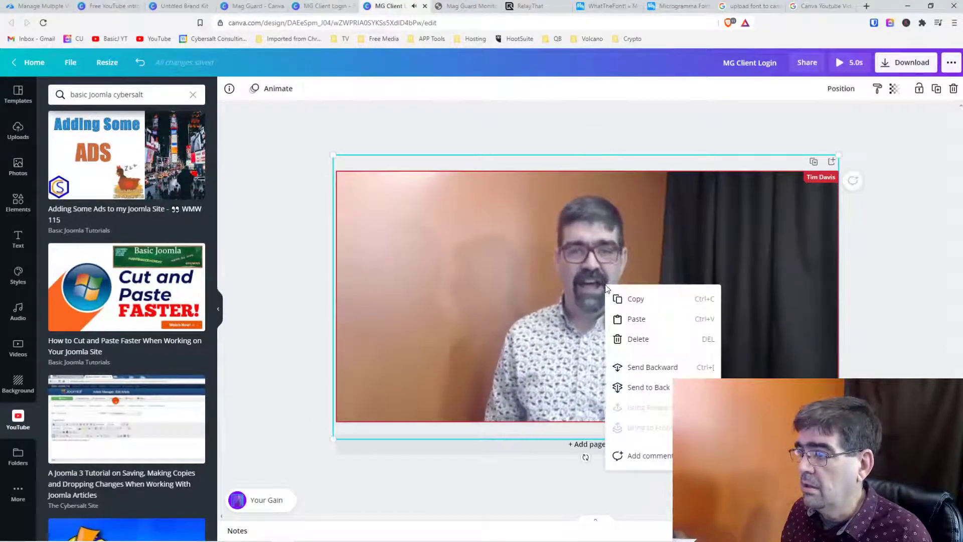
pyautogui.click(648, 367)
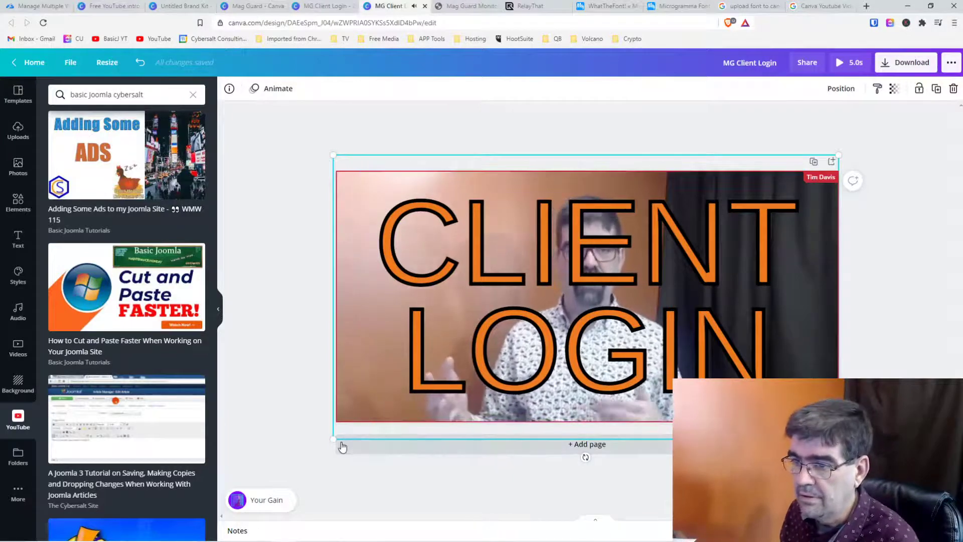
pyautogui.moveTo(333, 439); pyautogui.dragTo(336, 436)
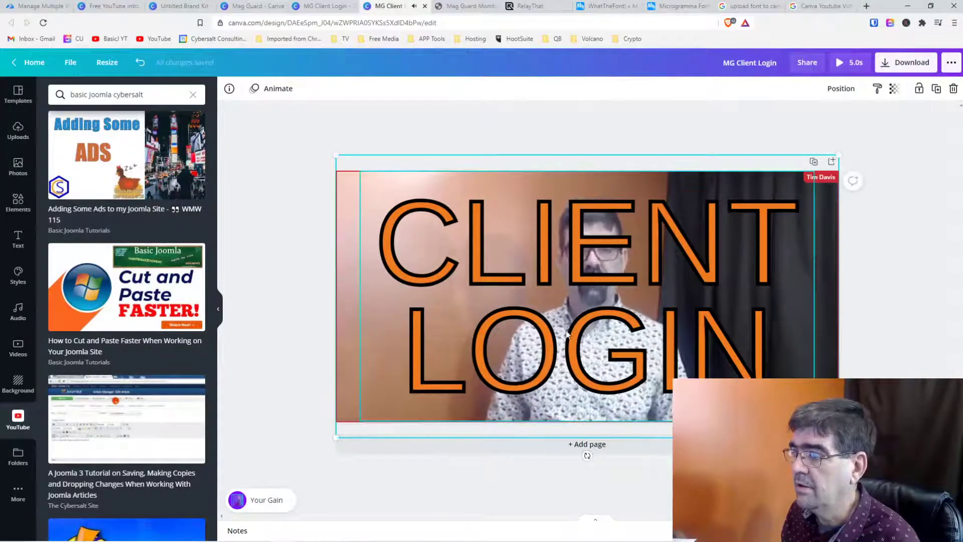
# Undo the last edits until the YouTube video is gone from the page, and deselect the CLIENT LOGIN text.
pyautogui.click(665, 299)
pyautogui.doubleClick(665, 299)
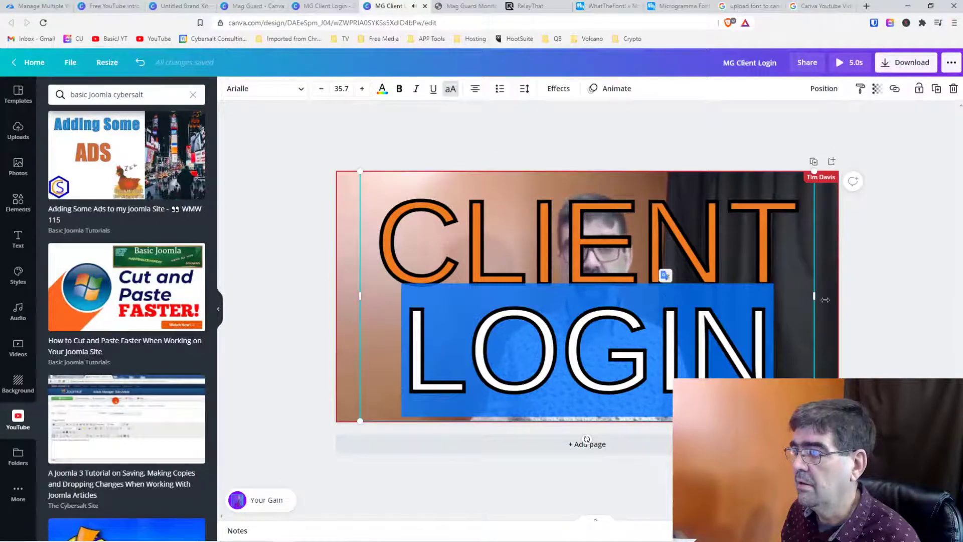
pyautogui.hotkey('ctrl', 'z')
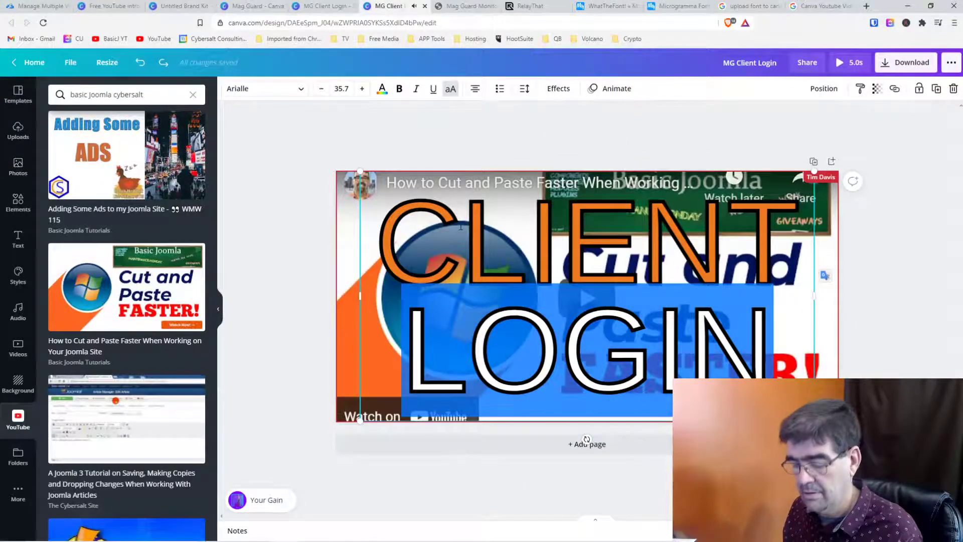
pyautogui.hotkey('ctrl', 'z')
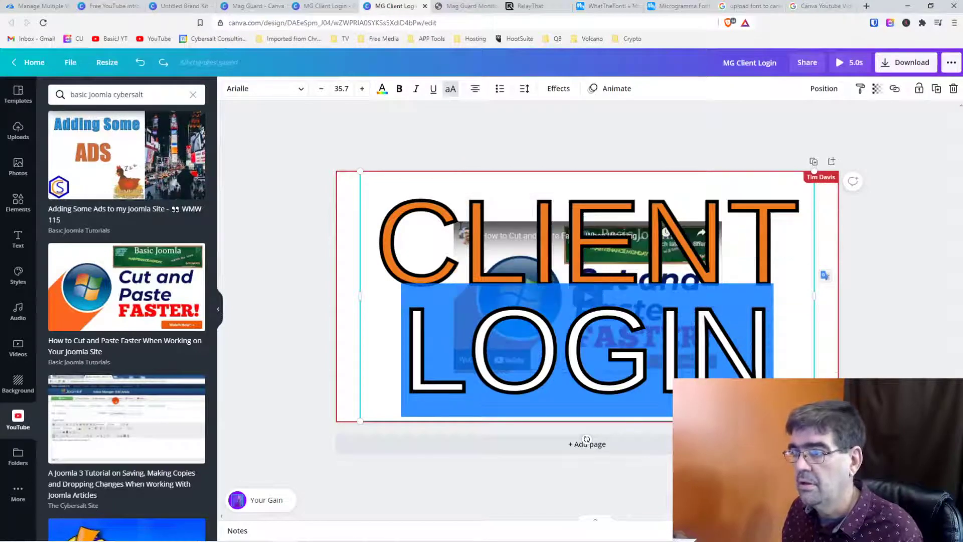
pyautogui.hotkey('ctrl', 'z')
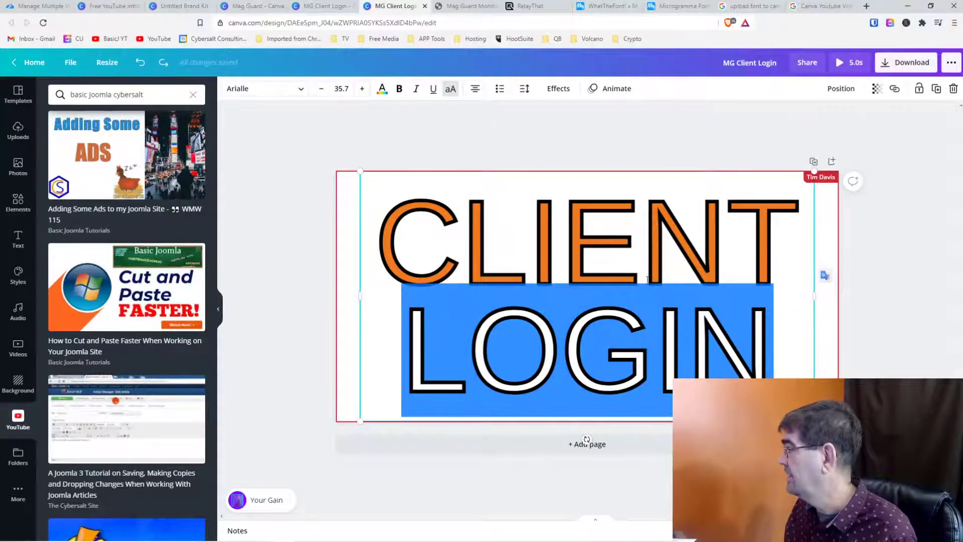
pyautogui.click(281, 325)
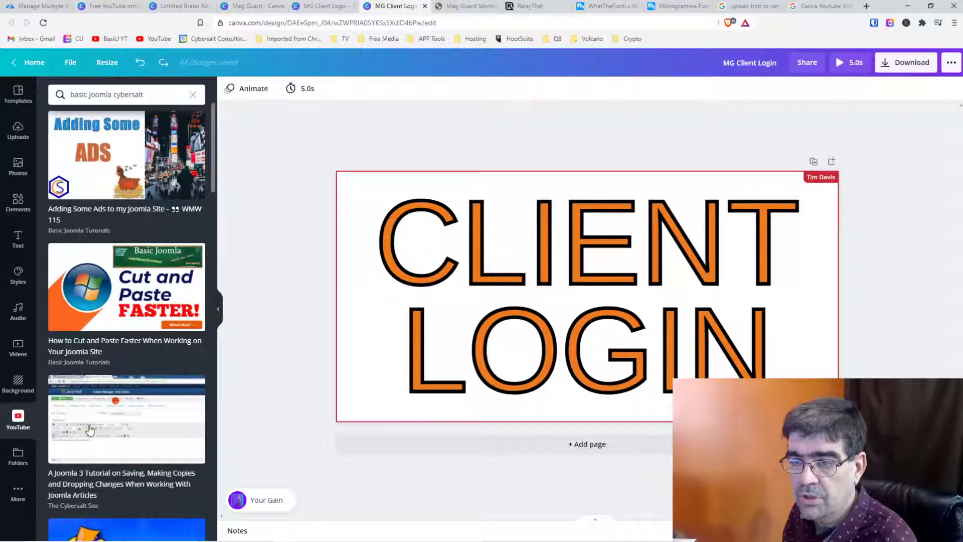
# Place the "How to Cut and Paste Faster" video on the page again and review the available download file types.
pyautogui.moveTo(97, 300); pyautogui.dragTo(525, 291)
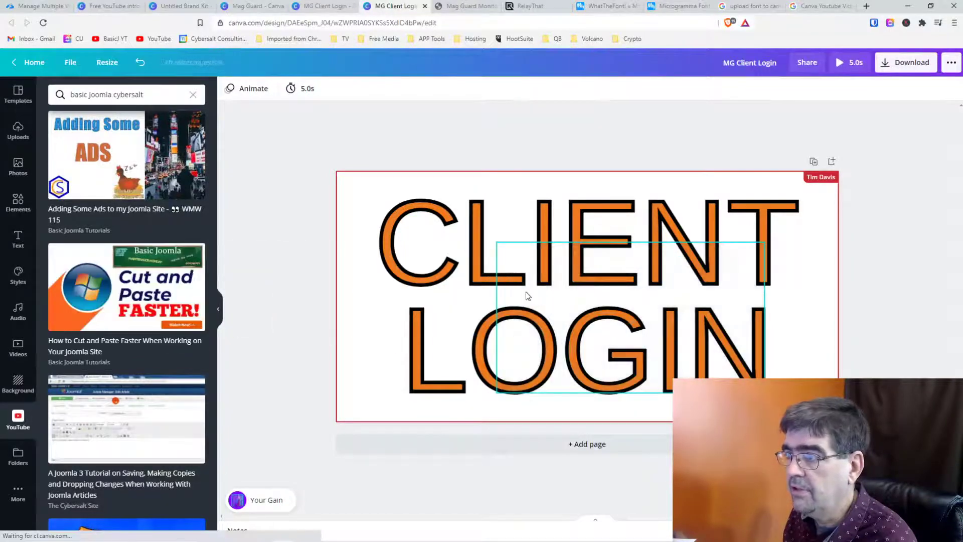
pyautogui.click(912, 63)
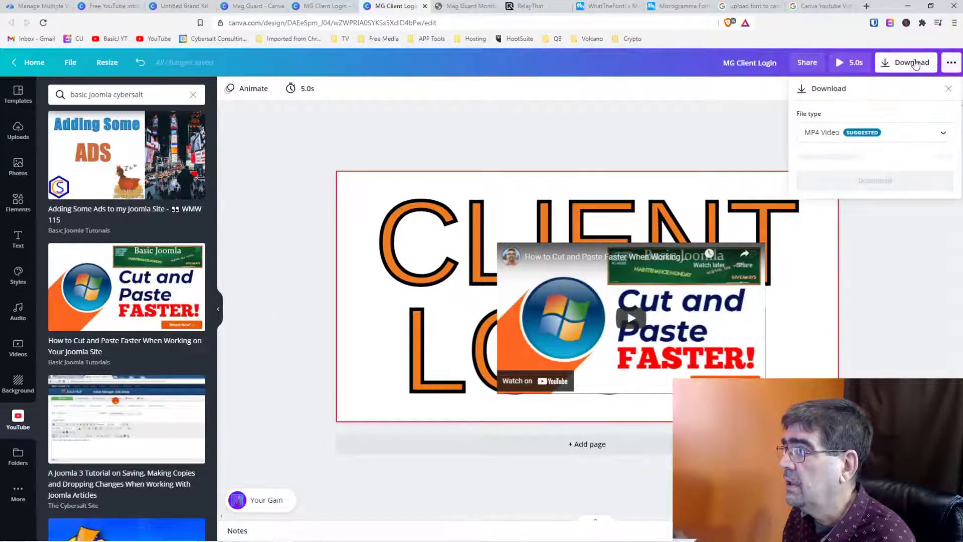
pyautogui.click(943, 133)
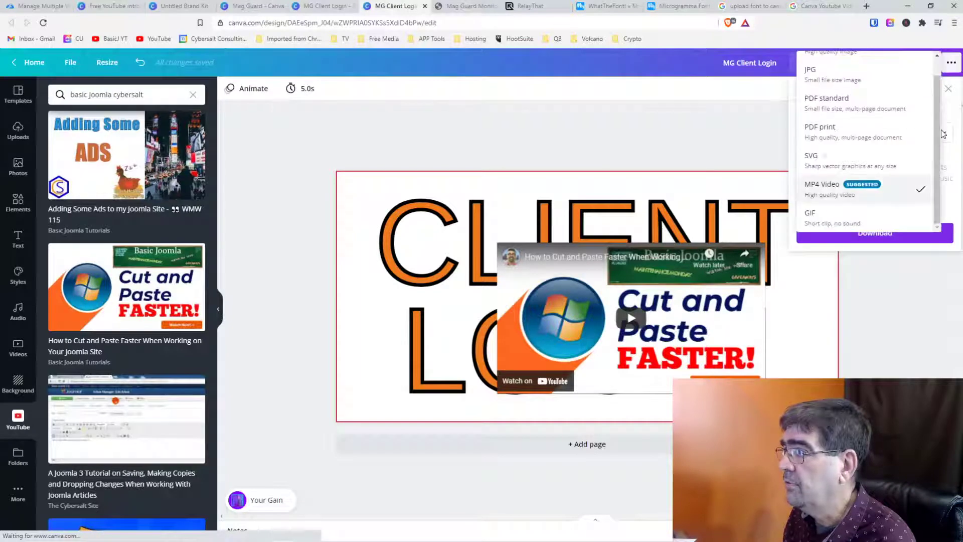
pyautogui.moveTo(934, 132)
pyautogui.mouseDown()
pyautogui.moveTo(937, 99)
pyautogui.moveTo(935, 150)
pyautogui.mouseUp()
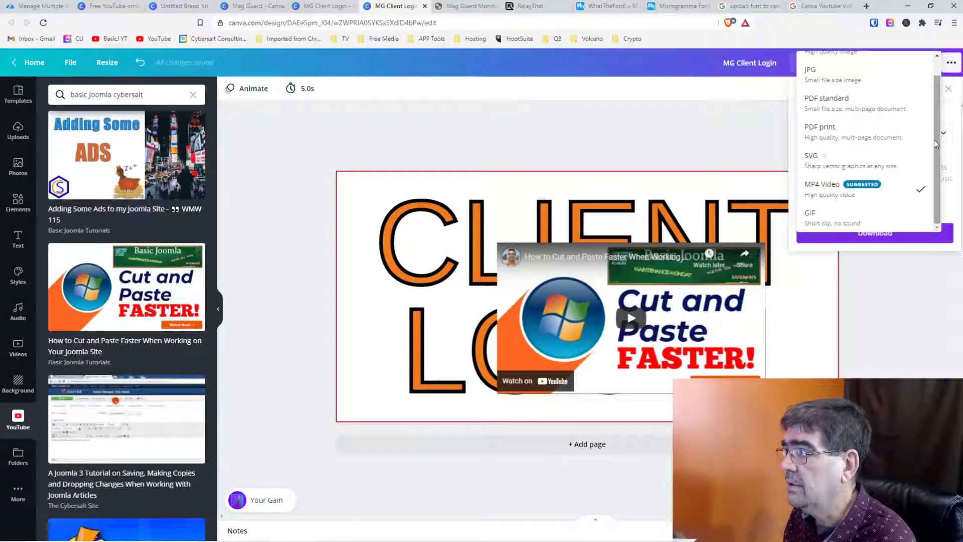
pyautogui.click(709, 113)
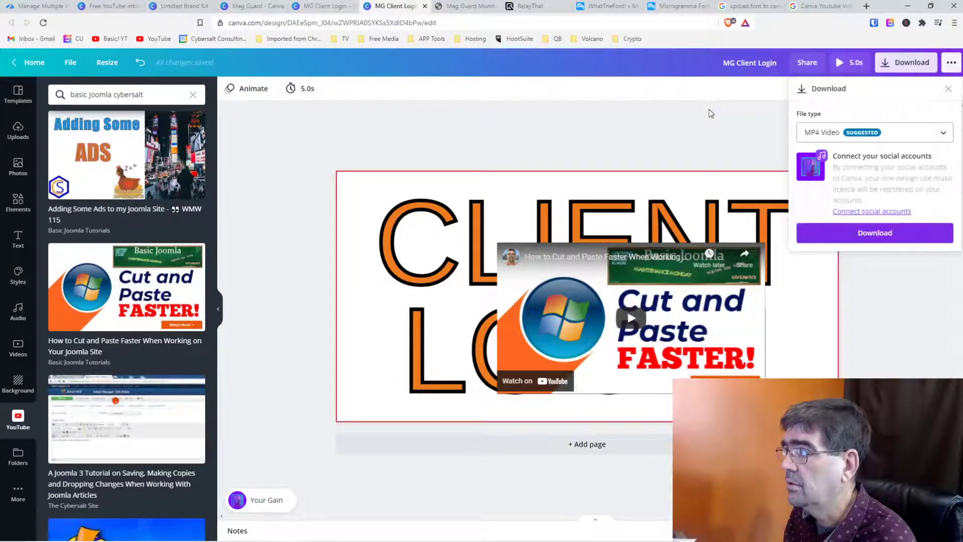
# Delete the YouTube video from the page.
pyautogui.click(742, 326)
pyautogui.press('Delete')
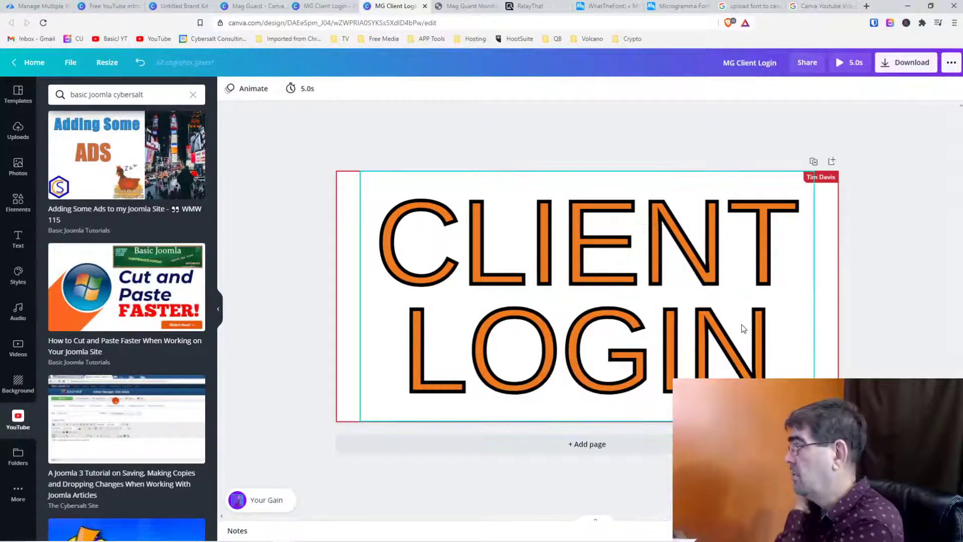
pyautogui.scroll(-2, 126, 327)
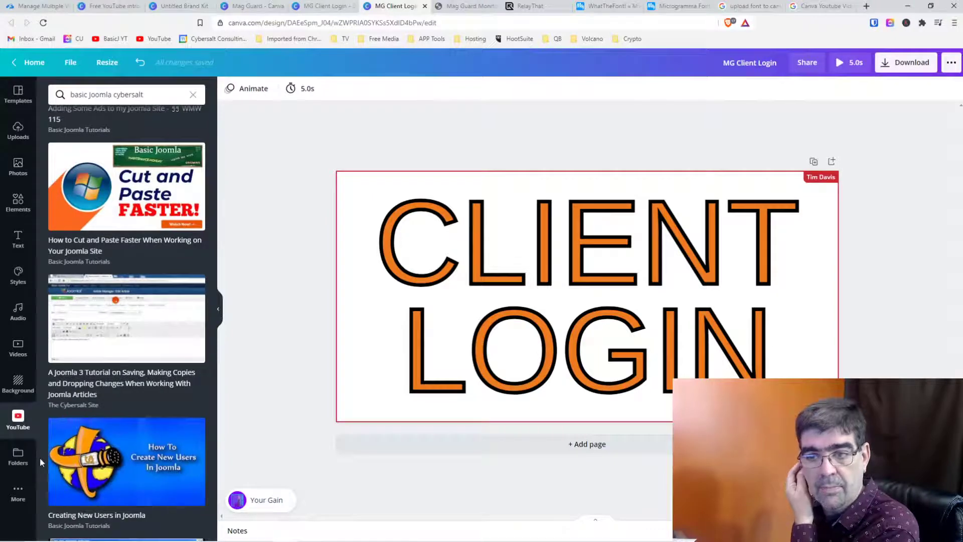
# Browse the apps and integrations, start connecting Bitmoji and close the Snapchat login window without signing in.
pyautogui.click(19, 493)
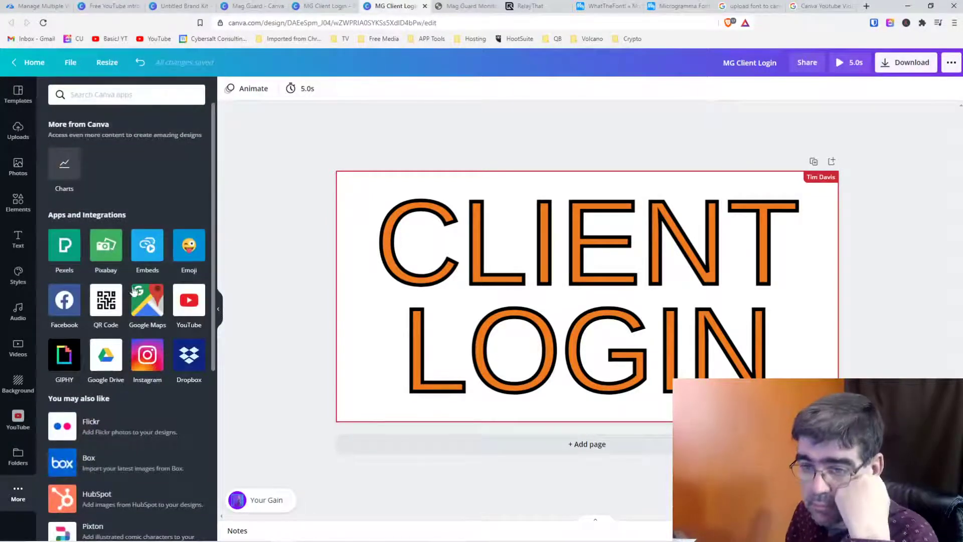
pyautogui.scroll(-3, 135, 295)
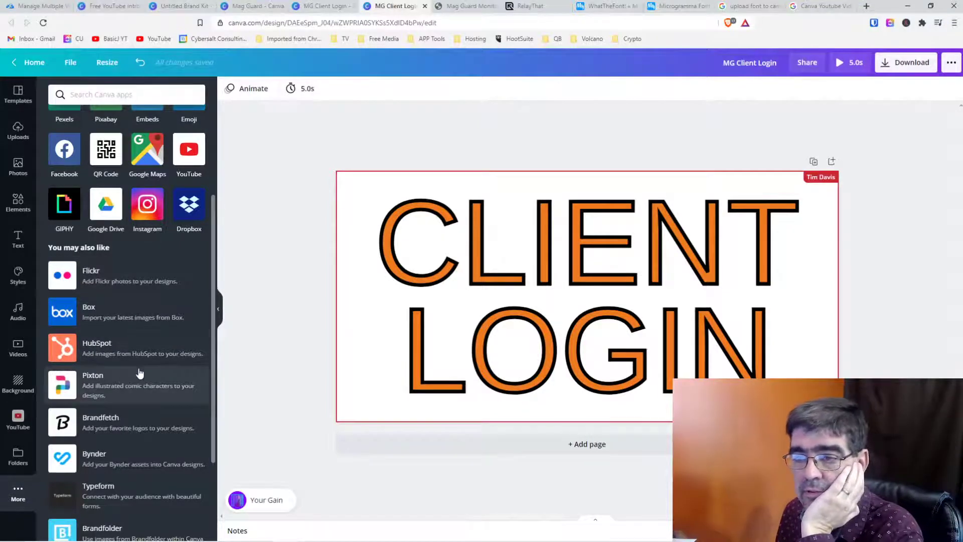
pyautogui.scroll(-2, 145, 341)
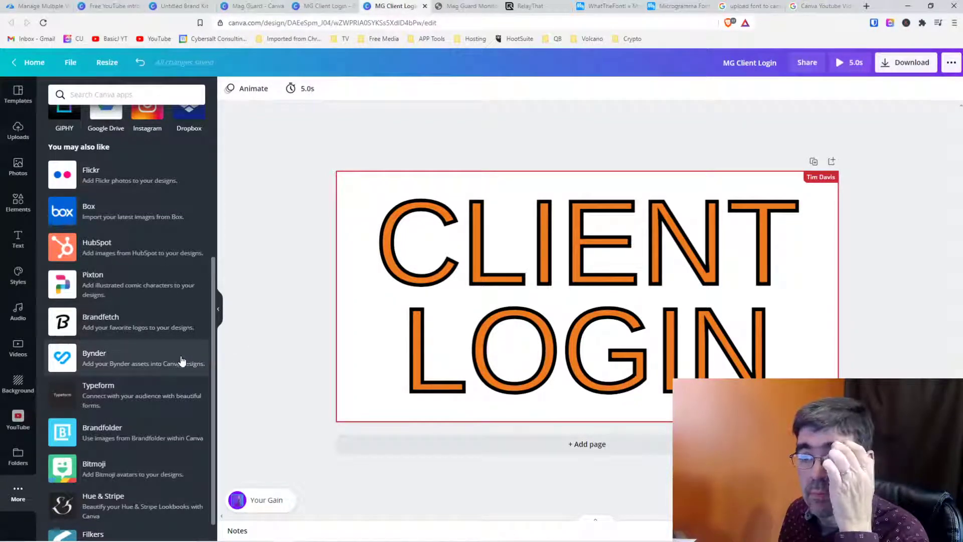
pyautogui.scroll(-1, 165, 364)
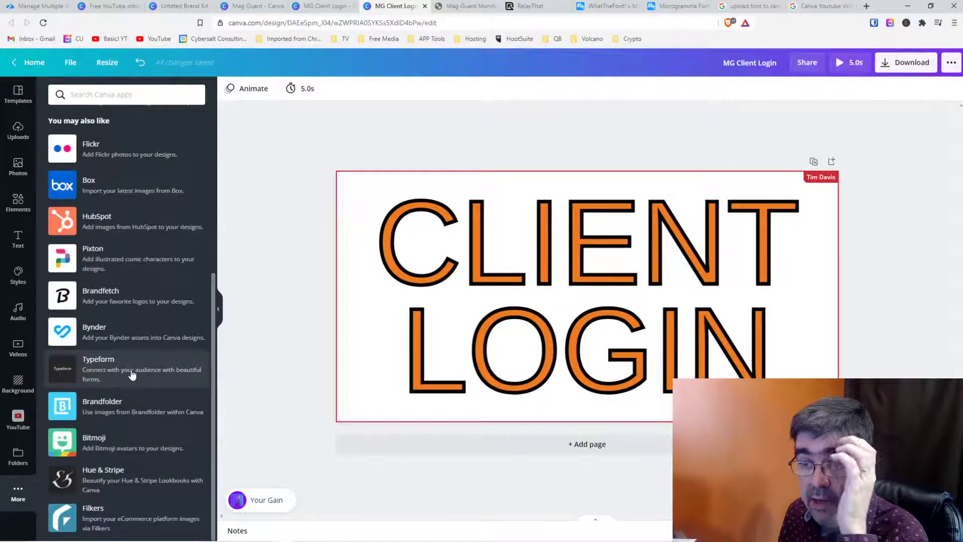
pyautogui.click(98, 437)
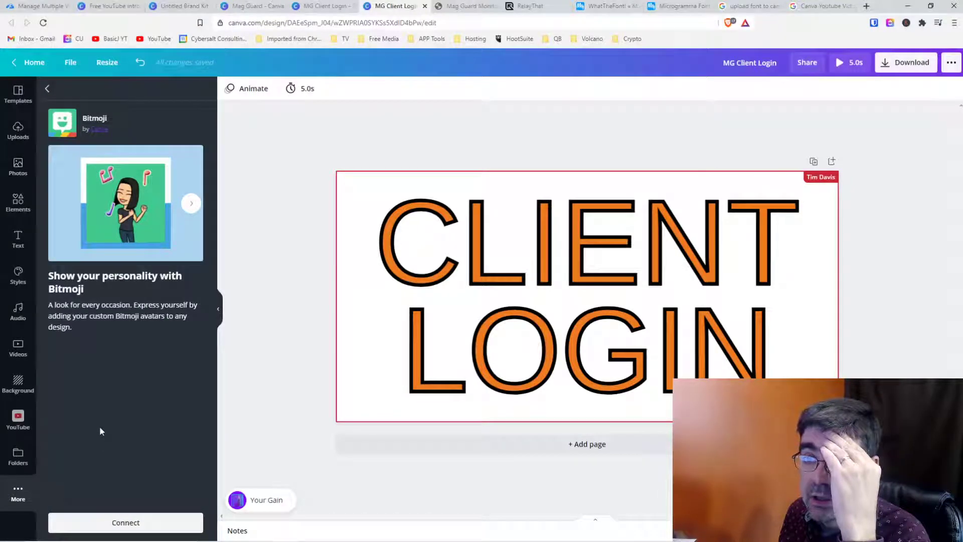
pyautogui.click(119, 525)
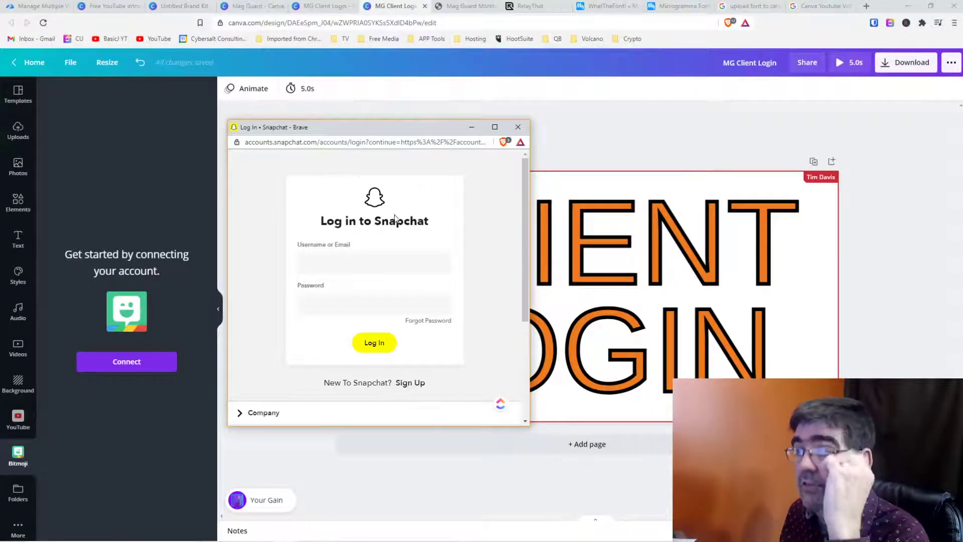
pyautogui.click(519, 126)
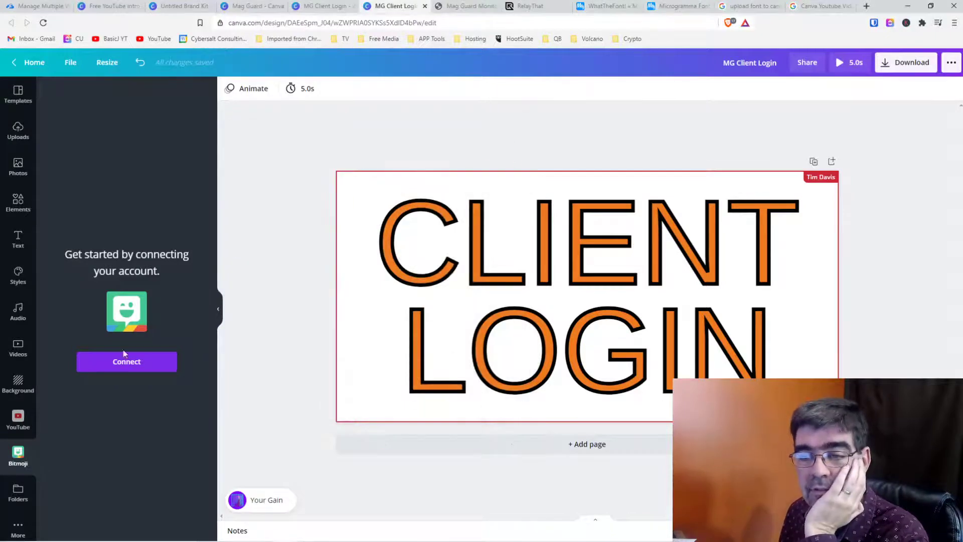
# Open the Pixabay integration to view its free images.
pyautogui.click(19, 526)
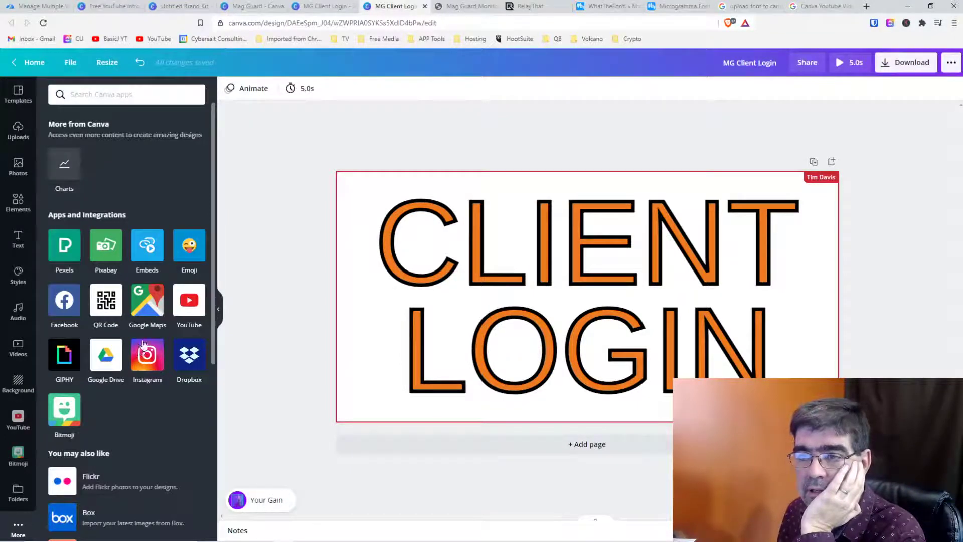
pyautogui.click(110, 244)
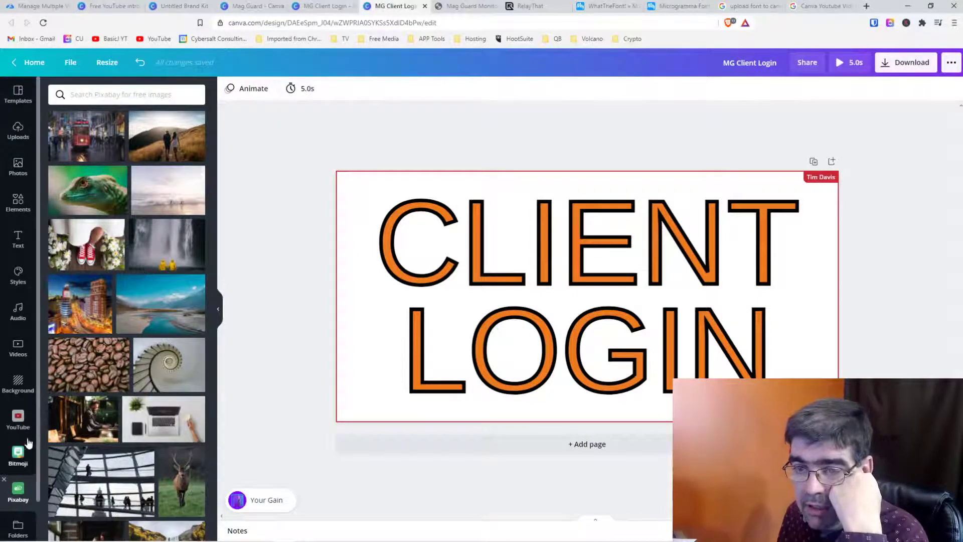
pyautogui.scroll(-1, 21, 430)
# Open the Emoji integration, add the thumbs-up emoji over the text and enlarge it to about 68 by 77.
pyautogui.click(18, 522)
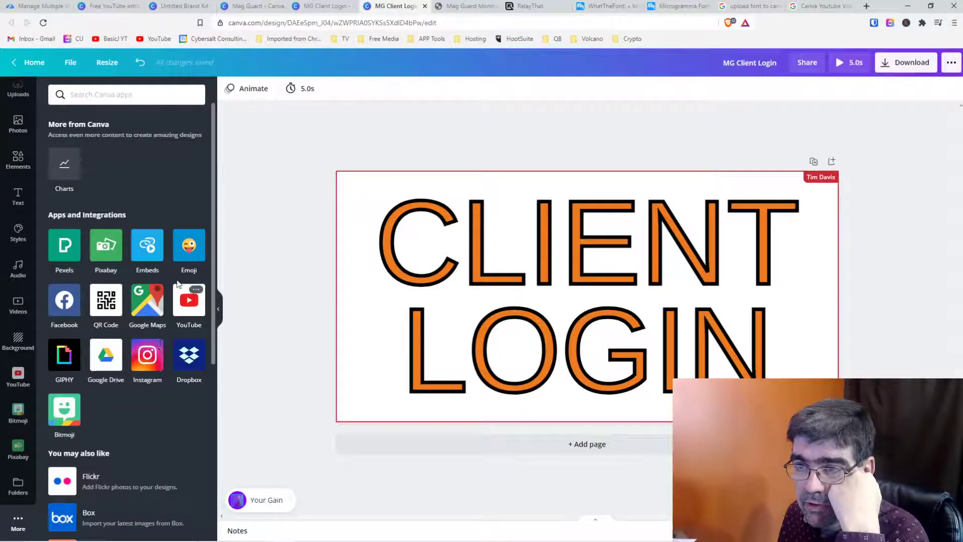
pyautogui.click(188, 248)
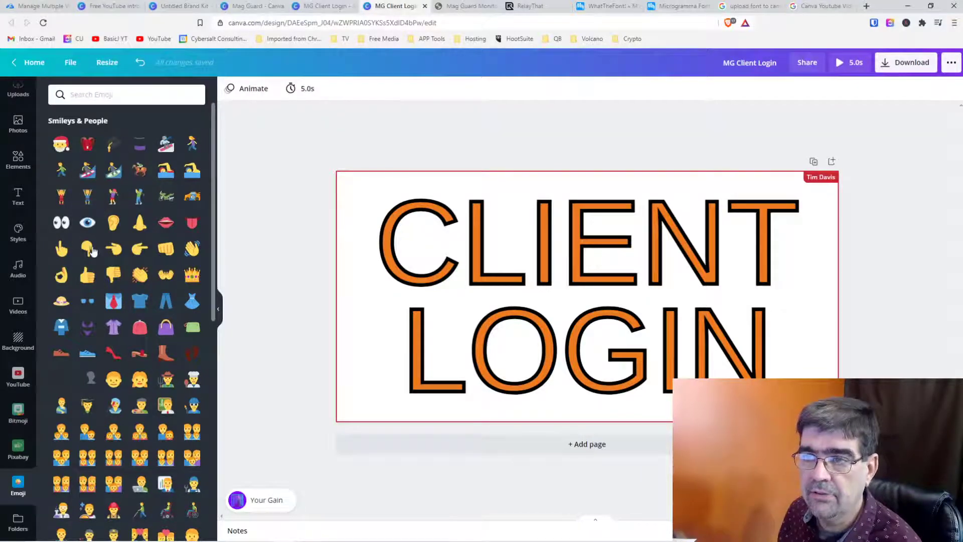
pyautogui.moveTo(87, 275); pyautogui.dragTo(369, 329)
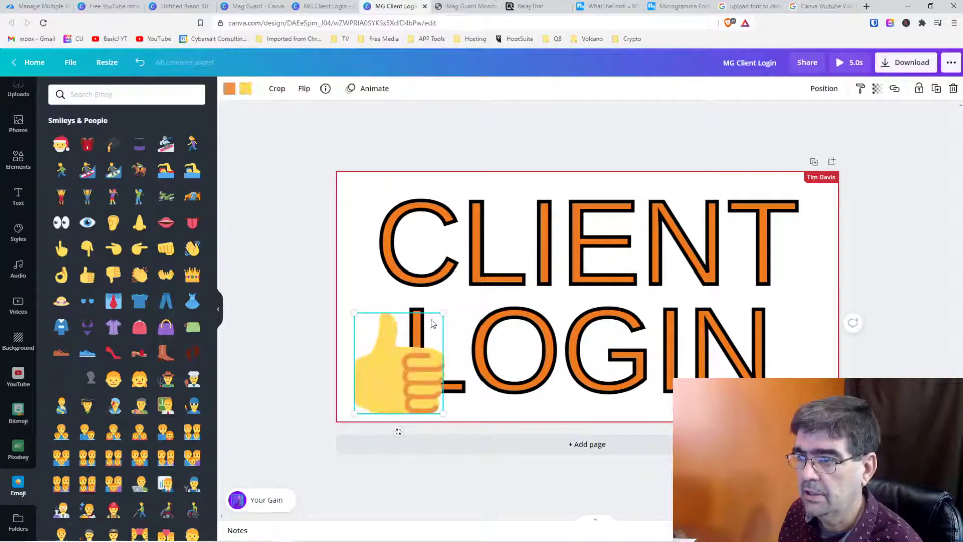
pyautogui.moveTo(518, 272); pyautogui.dragTo(525, 221)
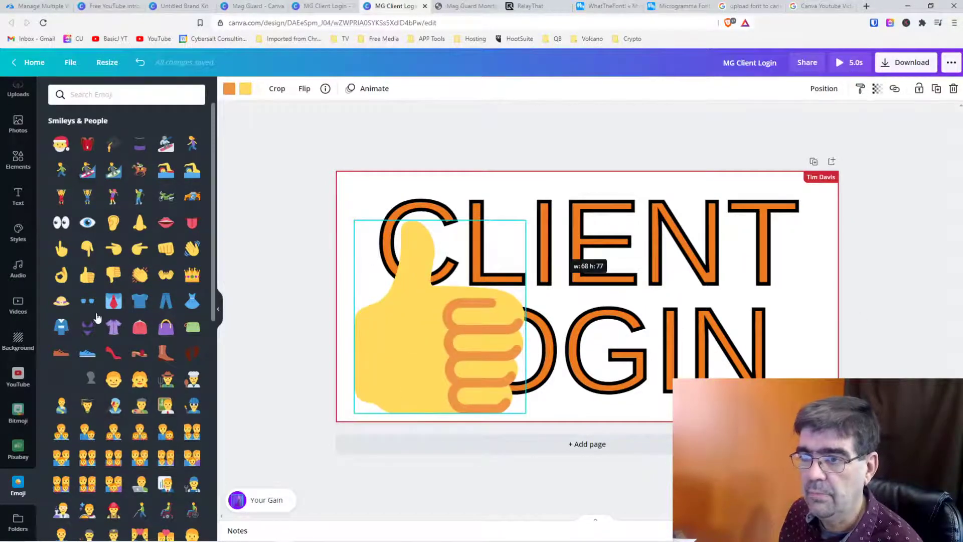
# Add the one-humped camel emoji from Animals & Nature to the page.
pyautogui.scroll(-10, 100, 321)
pyautogui.scroll(-10, 100, 329)
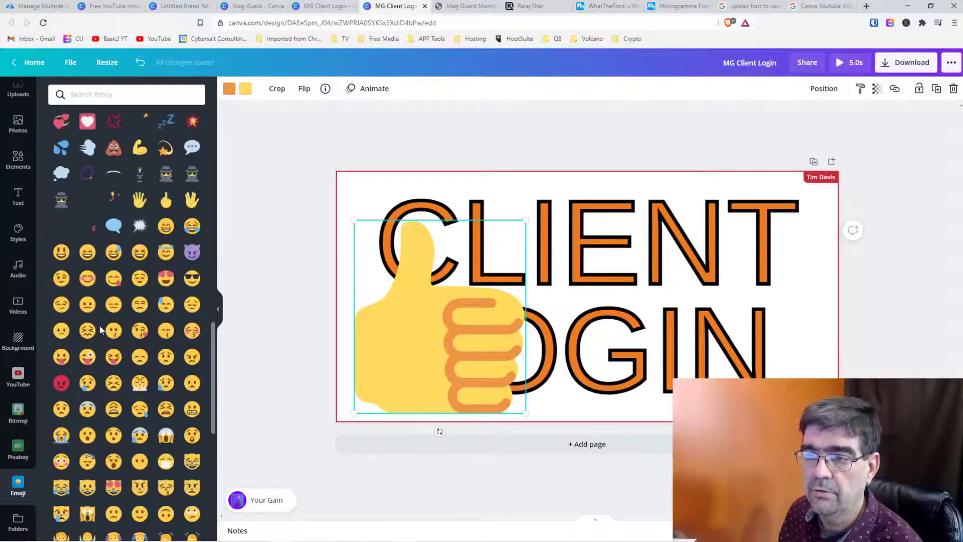
pyautogui.scroll(-10, 100, 328)
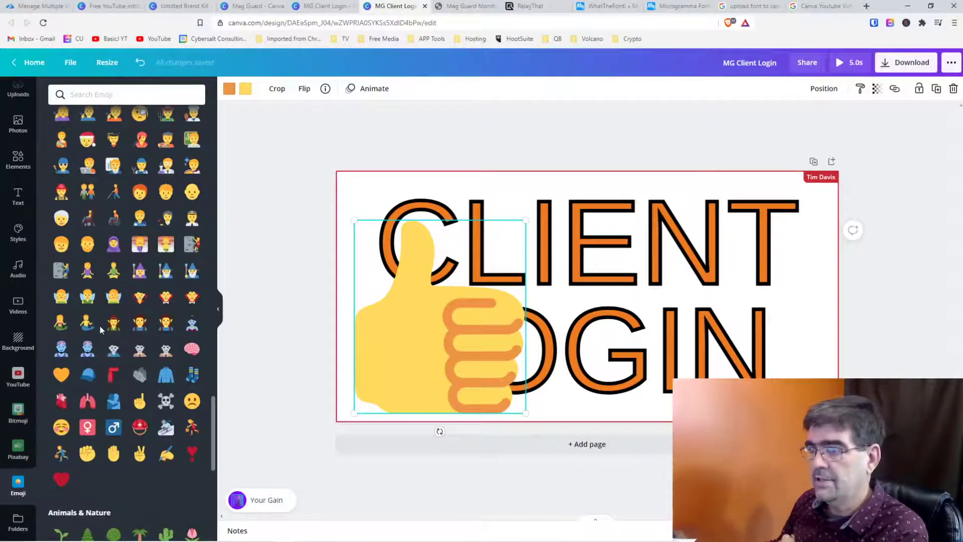
pyautogui.scroll(-7, 99, 324)
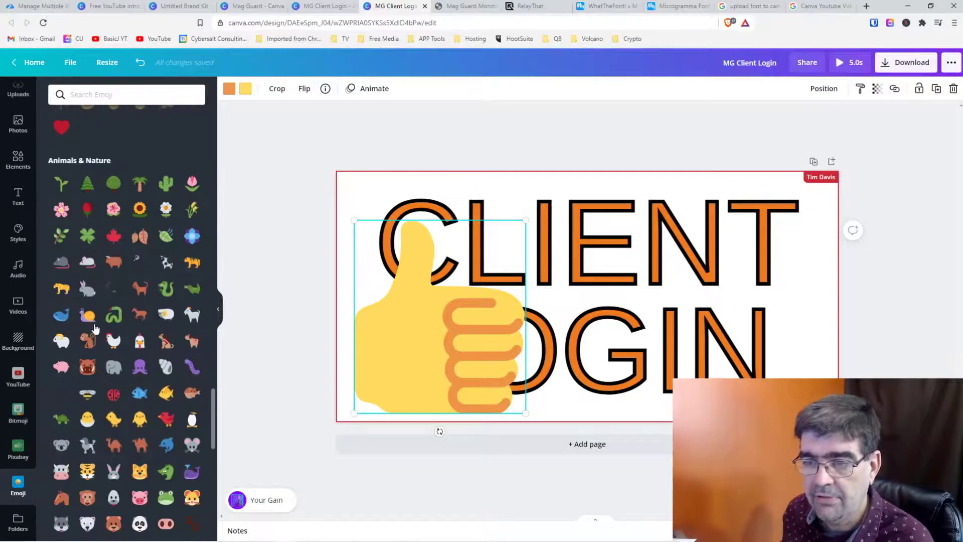
pyautogui.click(112, 446)
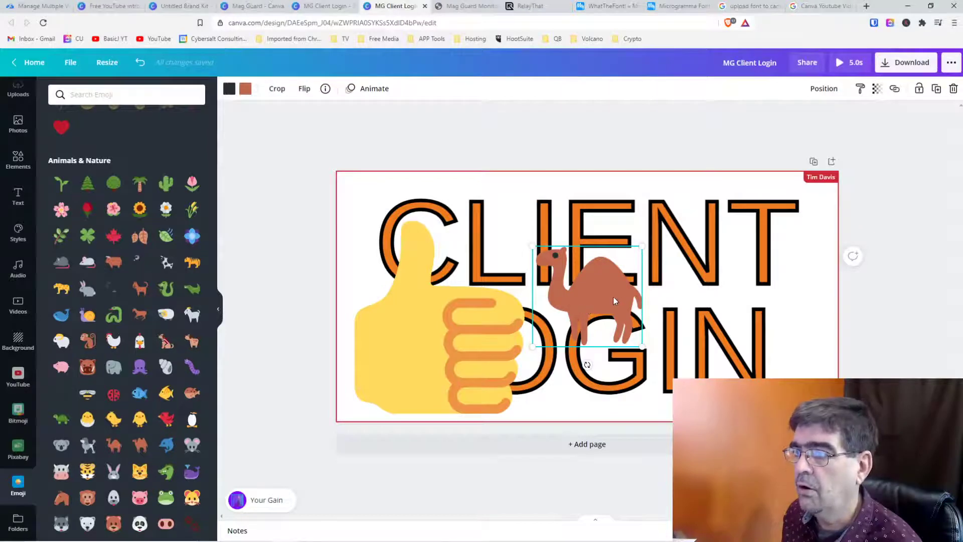
# Recolour the camel's body in the Mag Guard Monitoring orange and the thumbs-up's yellow in the light blue Cybersalt brand colour.
pyautogui.click(244, 90)
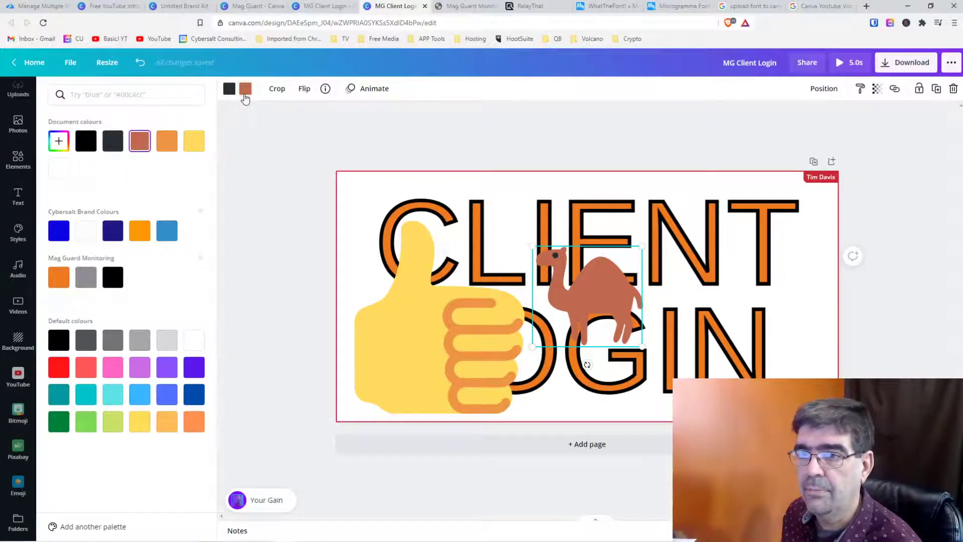
pyautogui.click(59, 279)
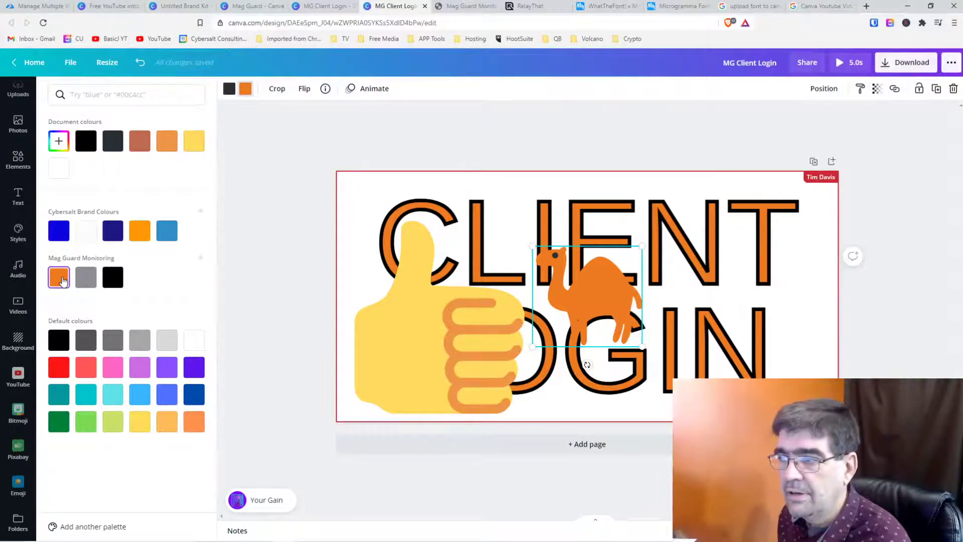
pyautogui.click(454, 248)
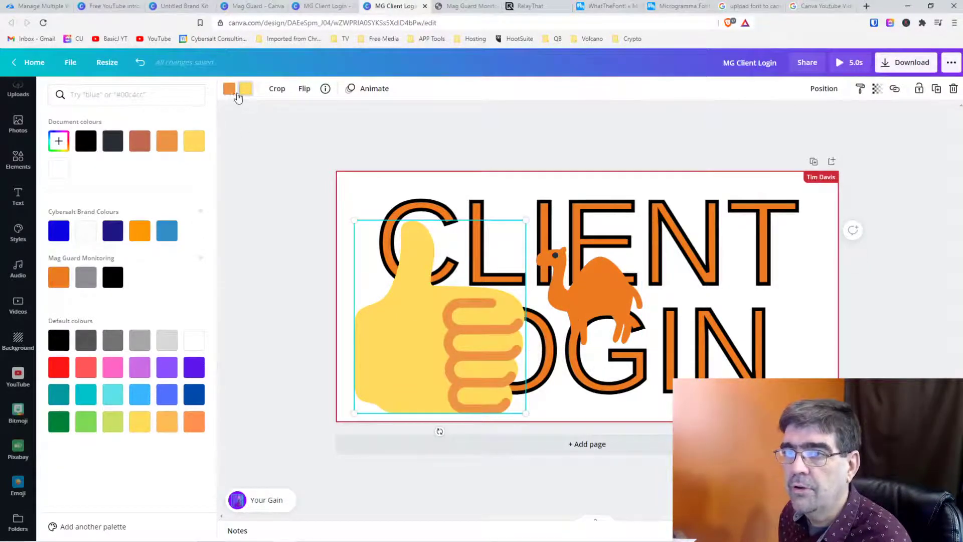
pyautogui.click(175, 233)
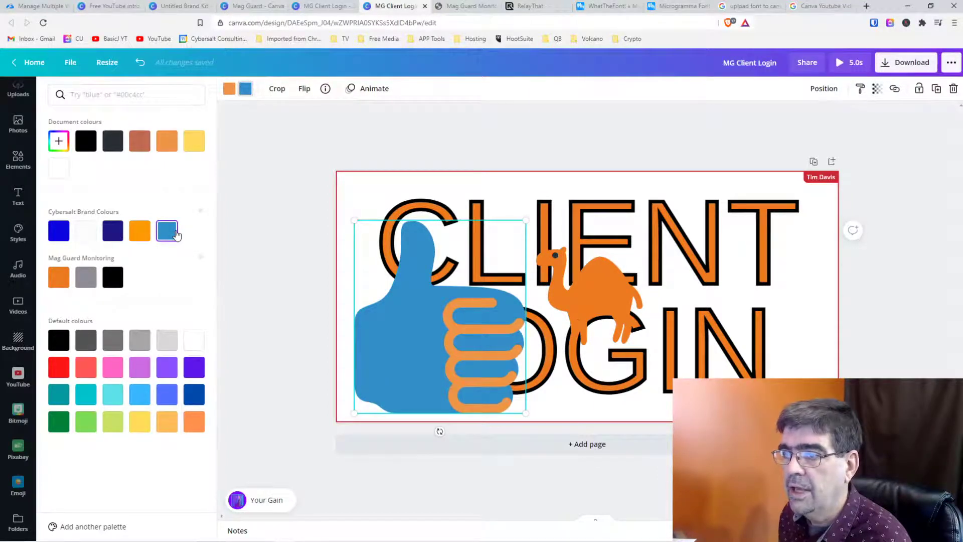
# Delete the thumbs-up and camel emojis from the page.
pyautogui.press('Delete')
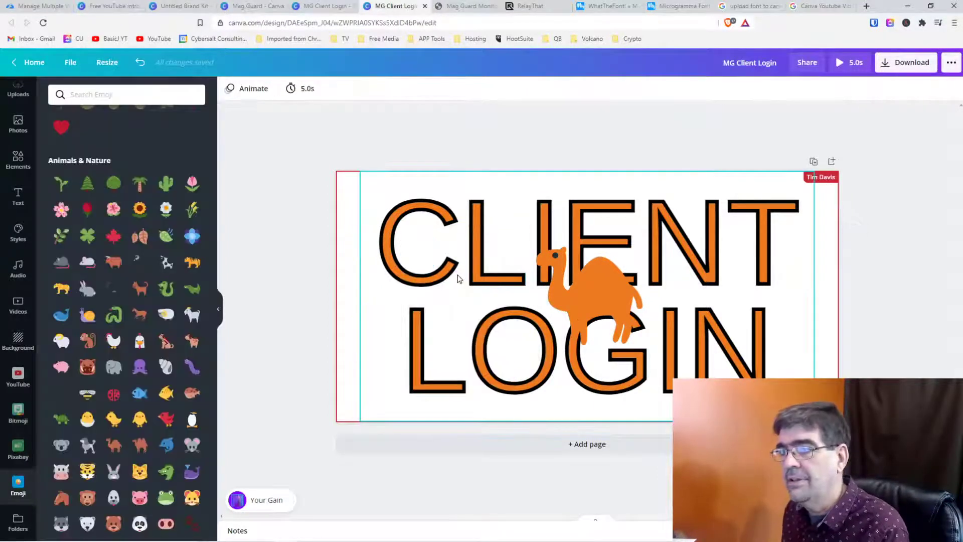
pyautogui.click(624, 306)
pyautogui.press('Delete')
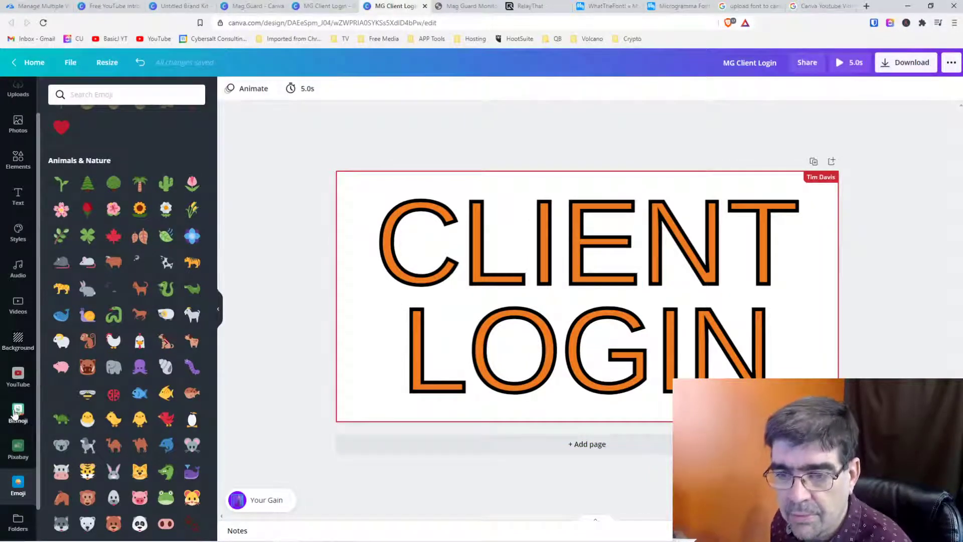
pyautogui.scroll(-1, 18, 416)
pyautogui.click(23, 530)
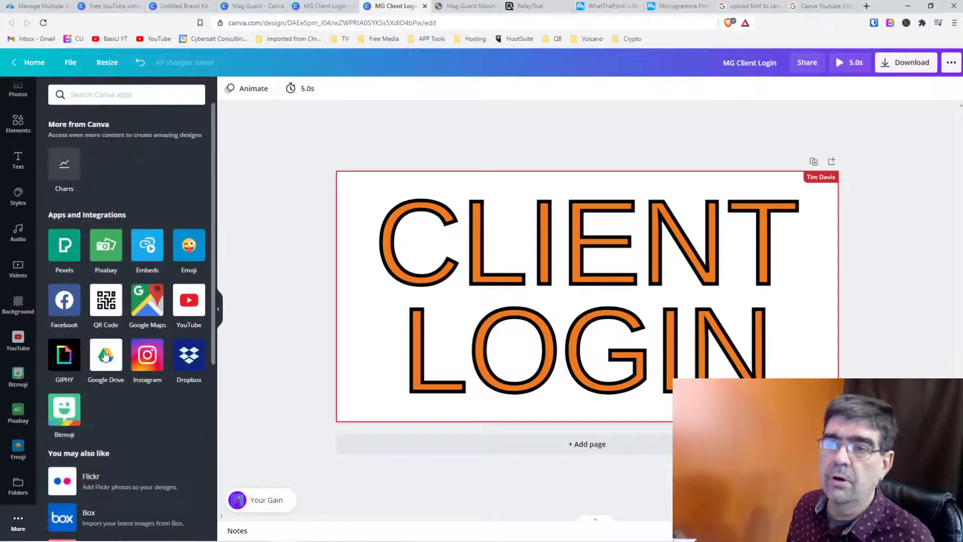
pyautogui.click(106, 300)
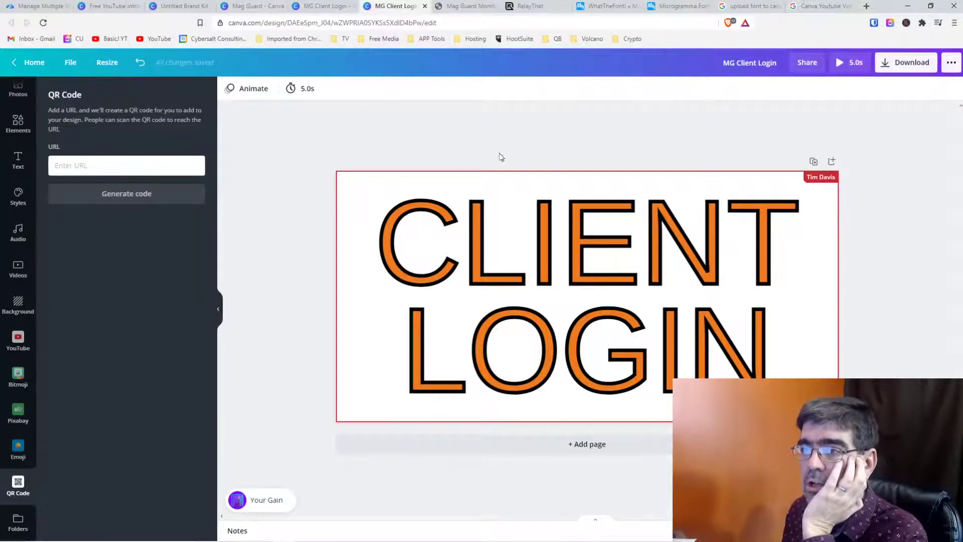
pyautogui.click(143, 162)
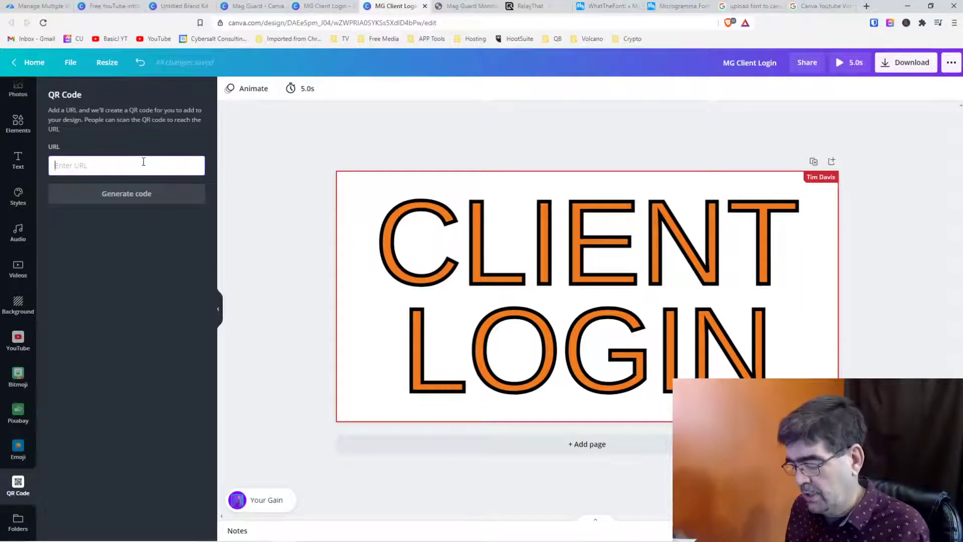
pyautogui.write('h')
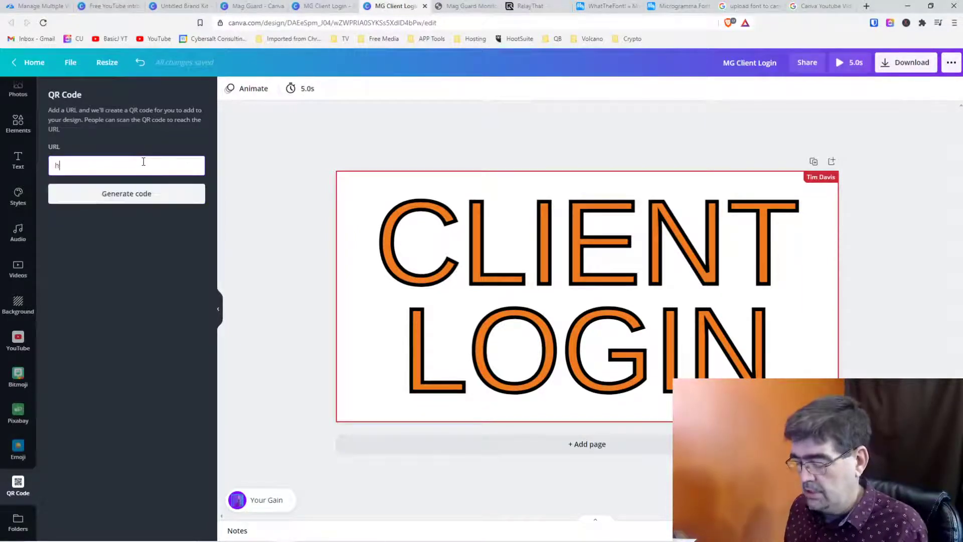
pyautogui.write('ttps://wwww.bascijo')
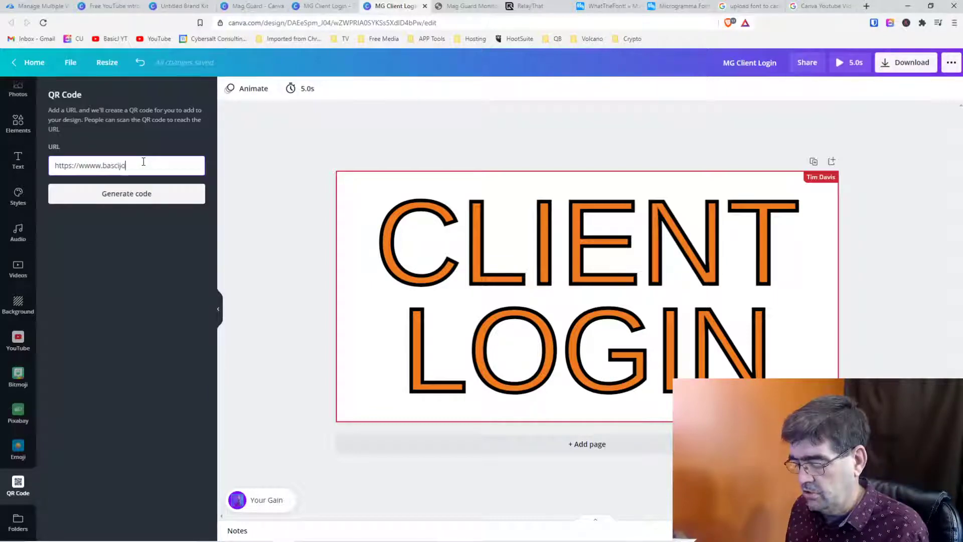
pyautogui.write('omla.com')
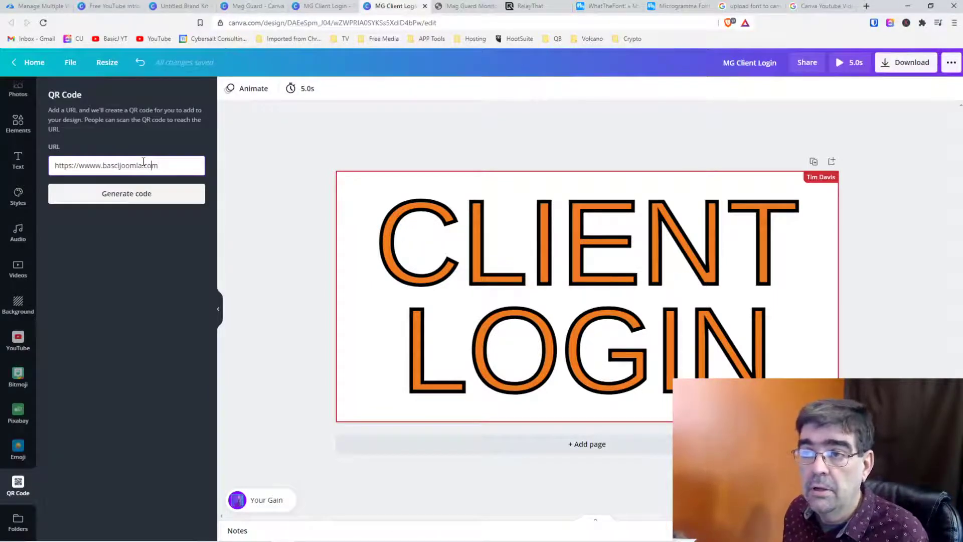
pyautogui.press('Left')
pyautogui.press('Left')
pyautogui.press('Left')
pyautogui.press('Left')
pyautogui.press('Left')
pyautogui.press('Left')
pyautogui.press('Left')
pyautogui.press('Left')
pyautogui.press('Left')
pyautogui.press('Left')
pyautogui.press('Delete')
pyautogui.press('Right')
pyautogui.write('c')
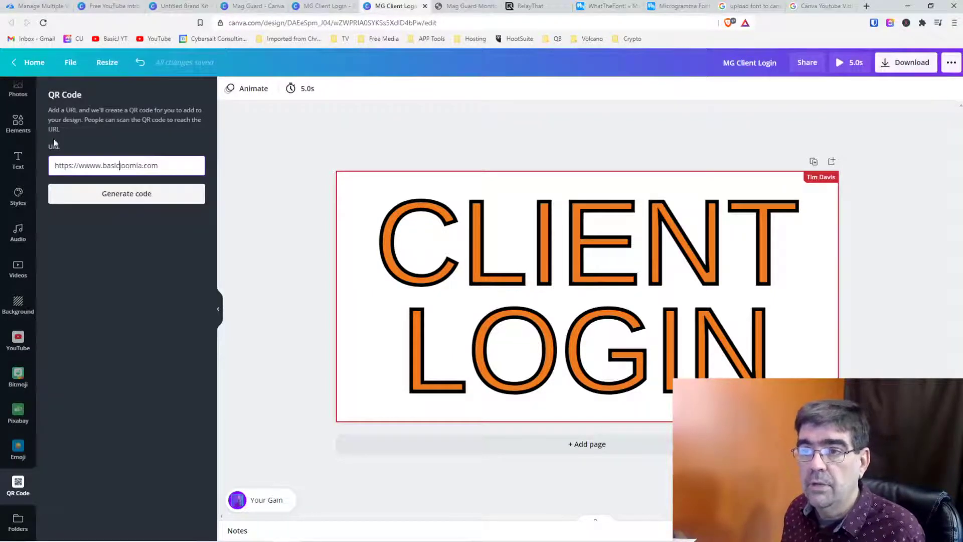
pyautogui.click(118, 204)
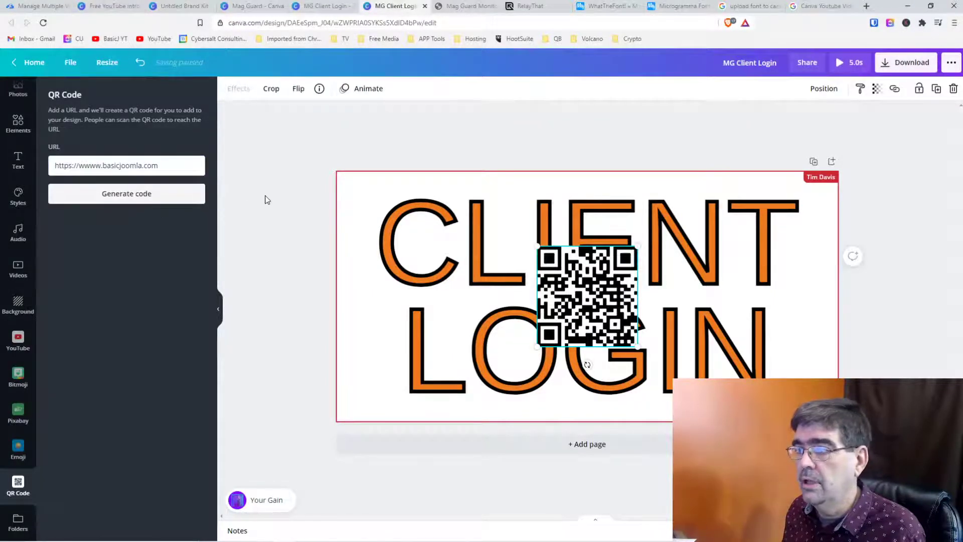
# Move the QR code to the page's lower-right corner, and delete it from the design.
pyautogui.moveTo(598, 284); pyautogui.dragTo(795, 350)
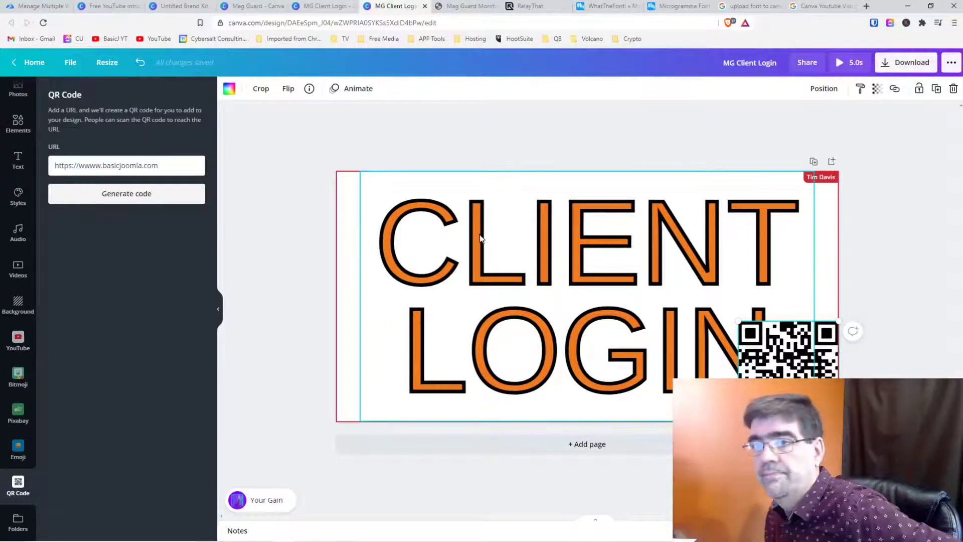
pyautogui.press('Delete')
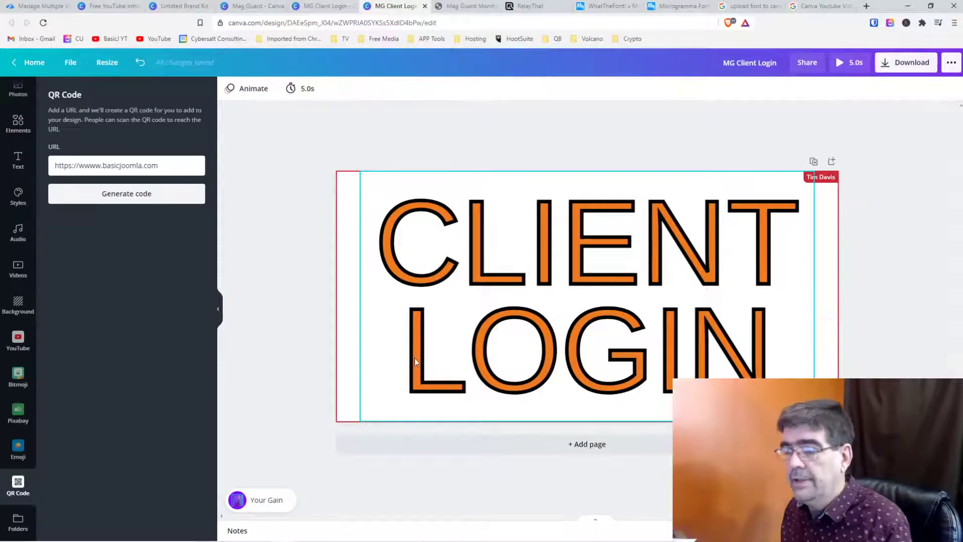
# Open the Dropbox integration, start connecting an account and close the sign-in window without logging in.
pyautogui.scroll(-1, 23, 416)
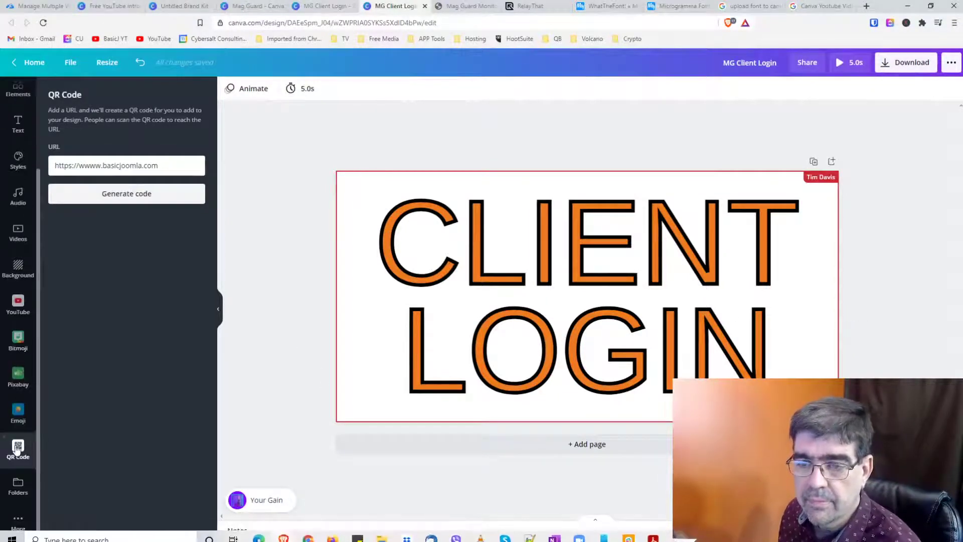
pyautogui.click(18, 523)
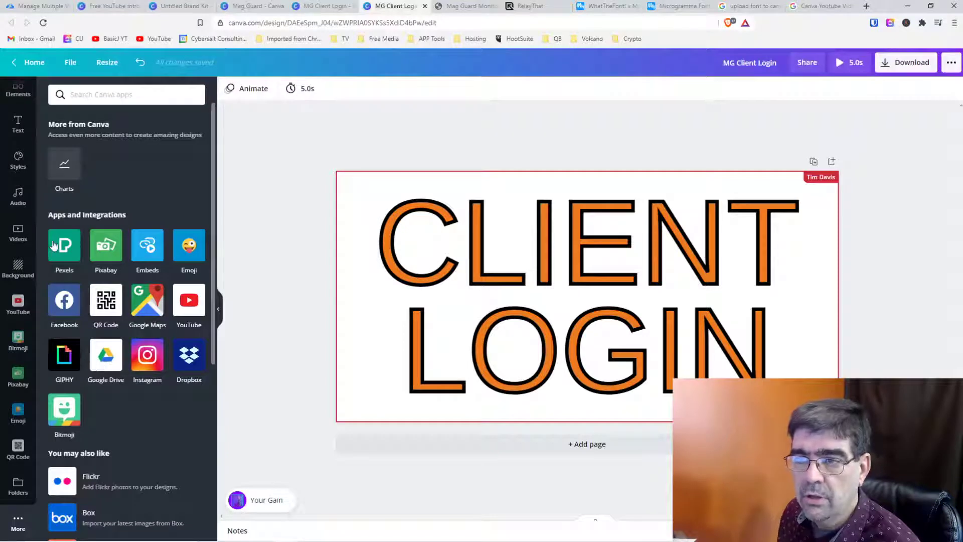
pyautogui.click(189, 356)
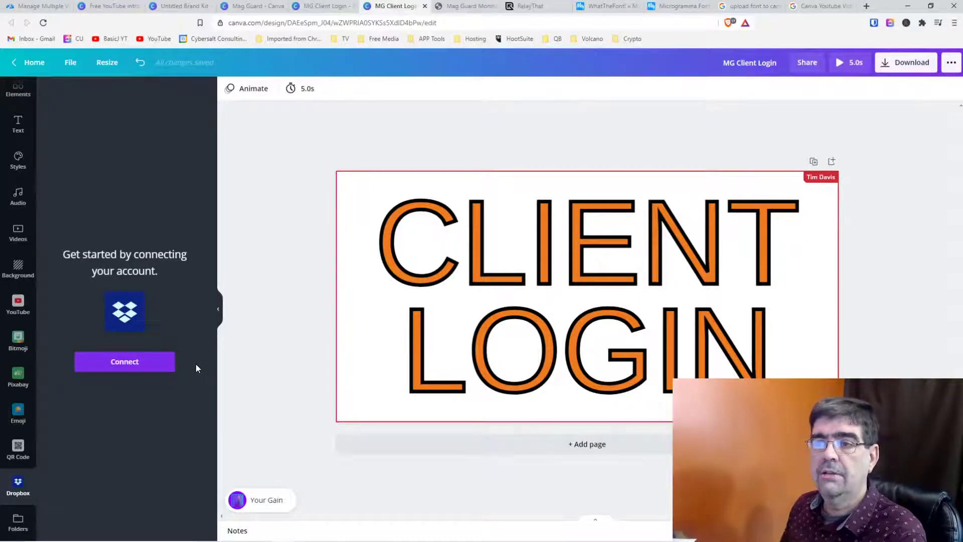
pyautogui.click(134, 363)
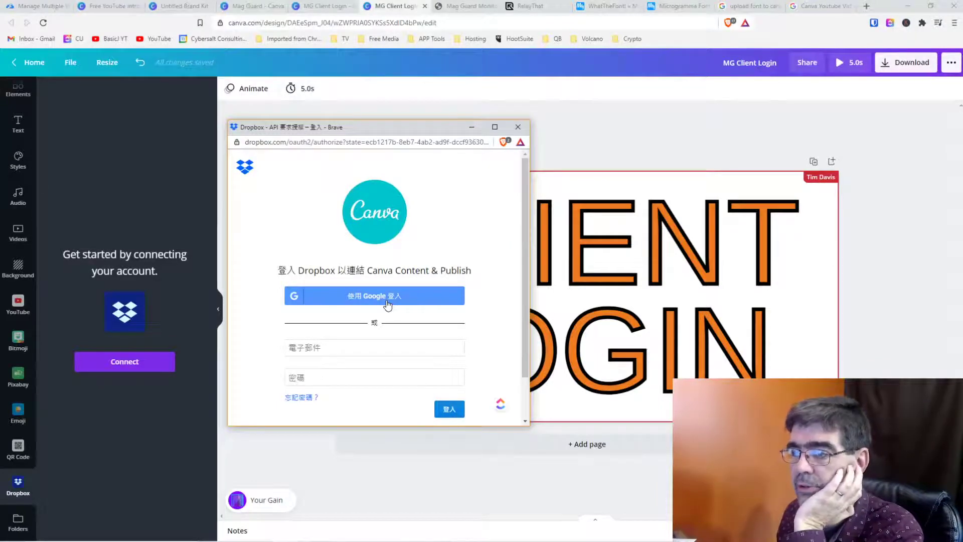
pyautogui.click(524, 129)
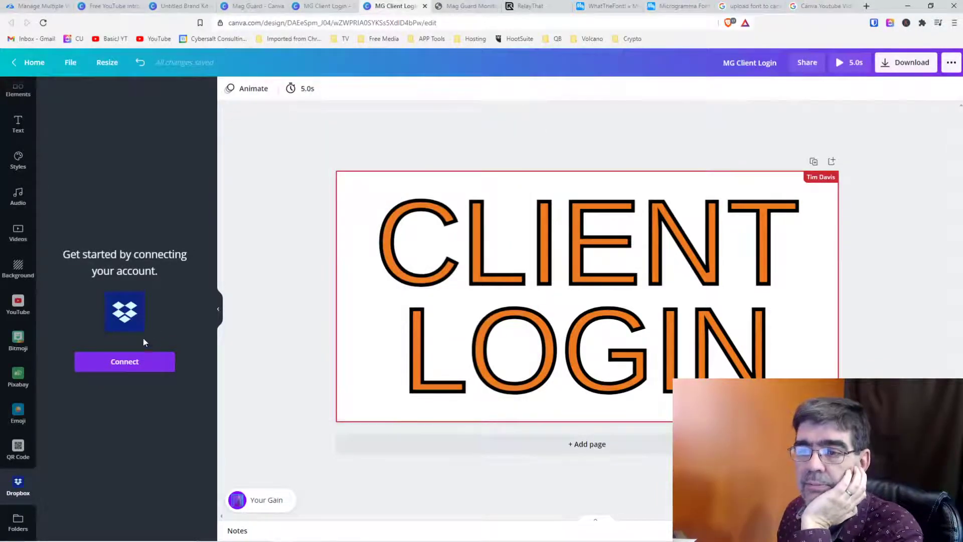
# Open the Pexels integration and search its free images for "train".
pyautogui.scroll(-1, 20, 472)
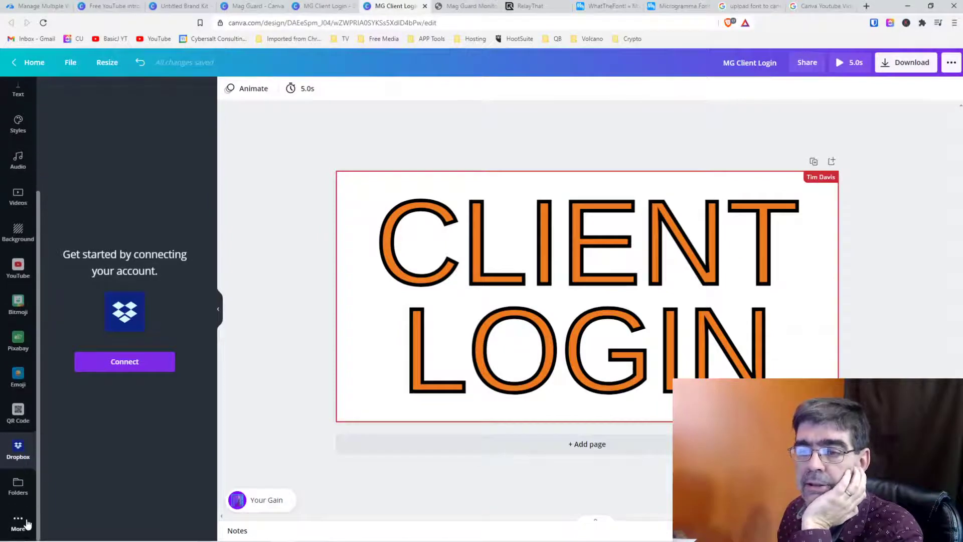
pyautogui.click(24, 522)
pyautogui.click(68, 243)
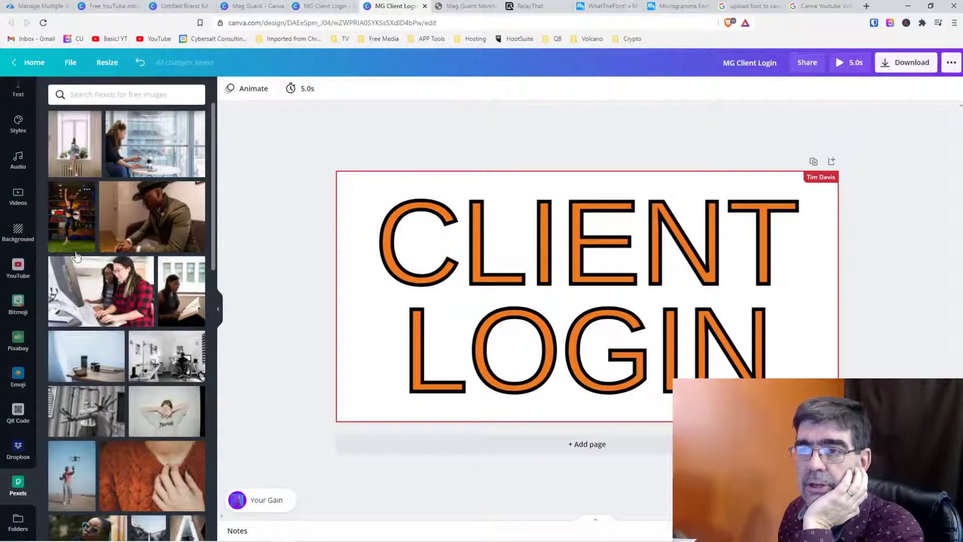
pyautogui.click(103, 93)
pyautogui.write('train')
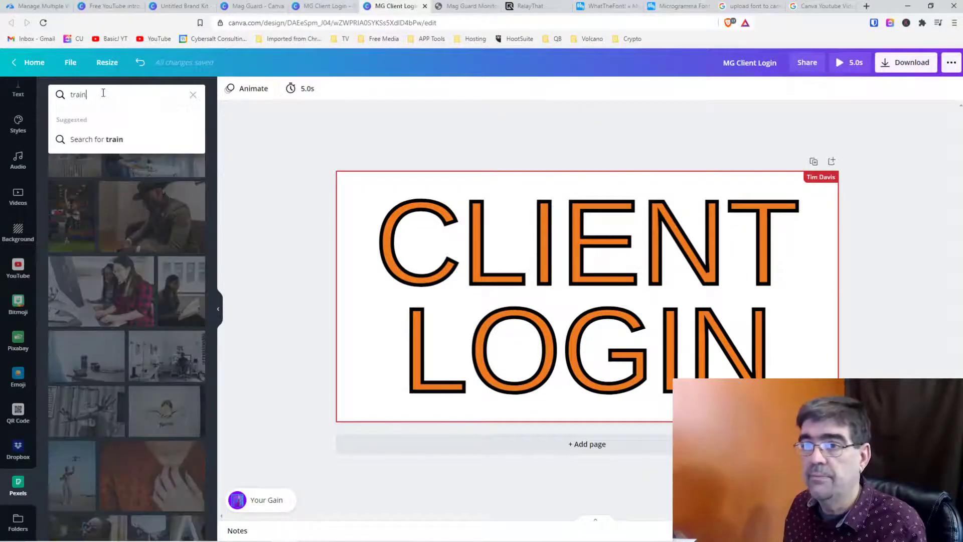
pyautogui.press('Return')
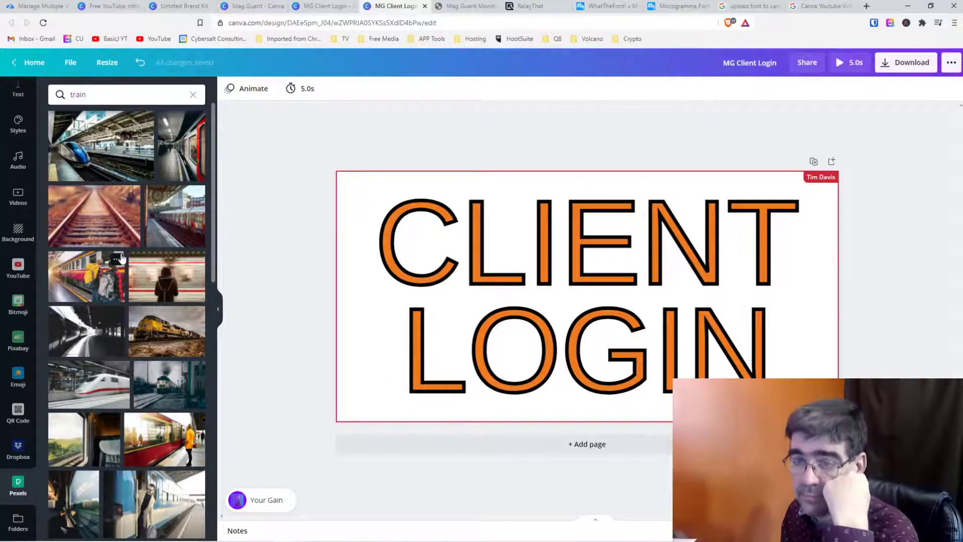
# Open the Embeds integration and show its YouTube and Vimeo example videos on the page.
pyautogui.scroll(-1, 22, 522)
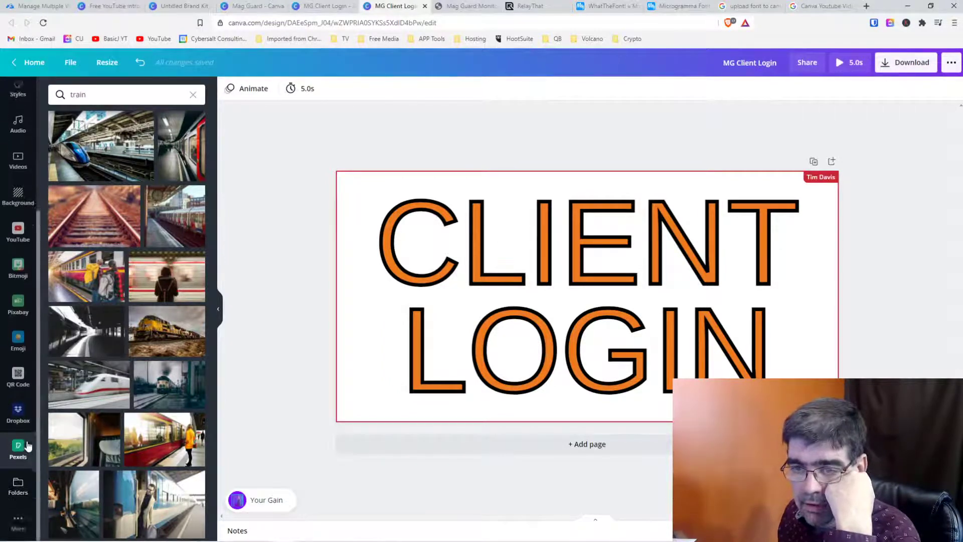
pyautogui.click(20, 524)
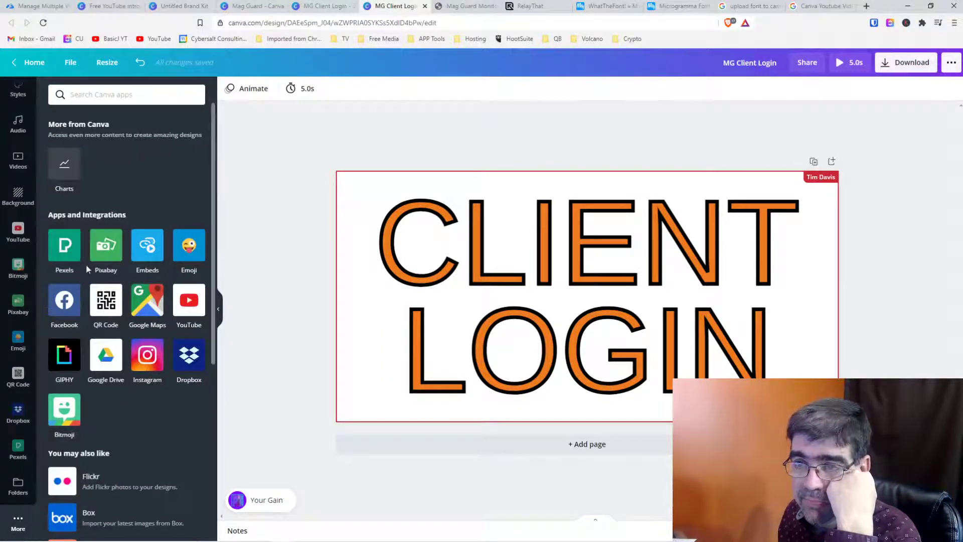
pyautogui.click(146, 245)
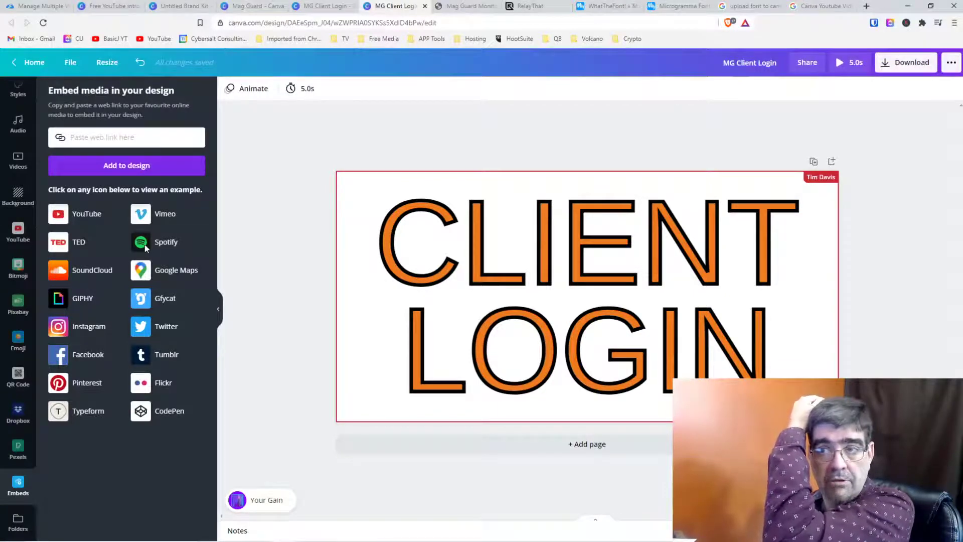
pyautogui.click(84, 215)
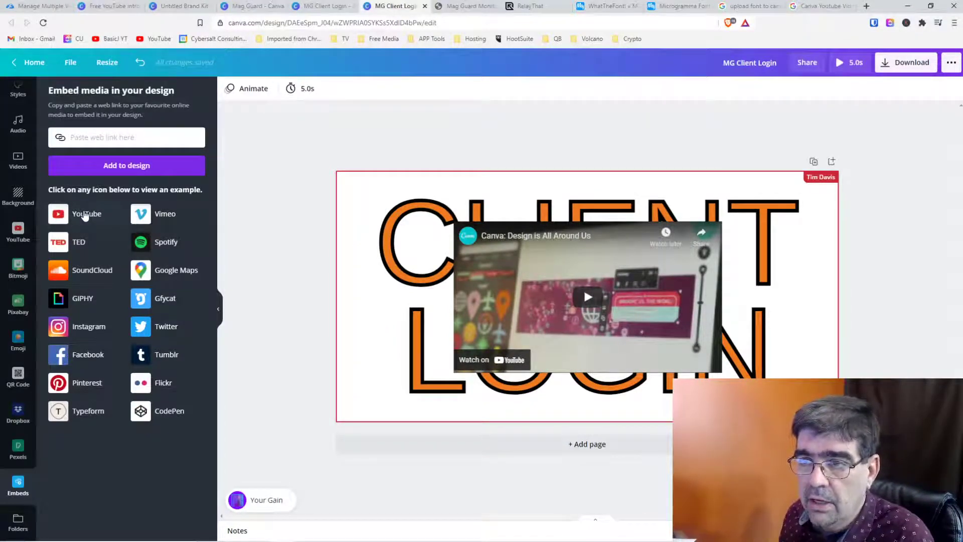
pyautogui.click(142, 216)
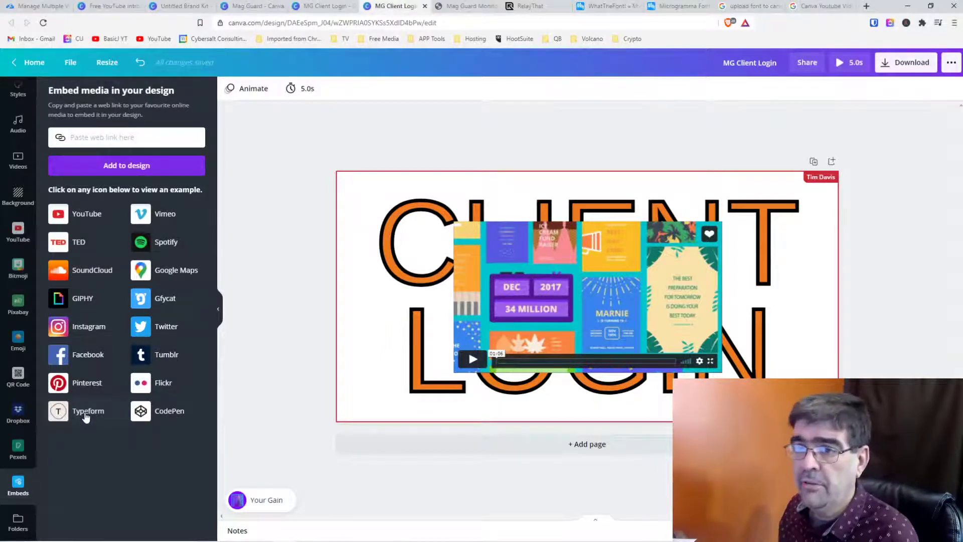
# Delete the embedded example video from the page.
pyautogui.click(612, 307)
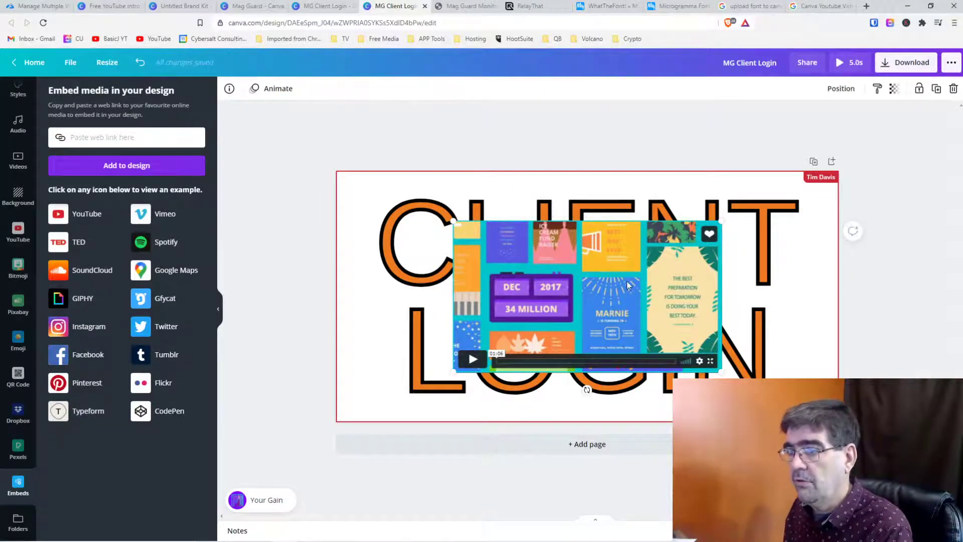
pyautogui.press('Delete')
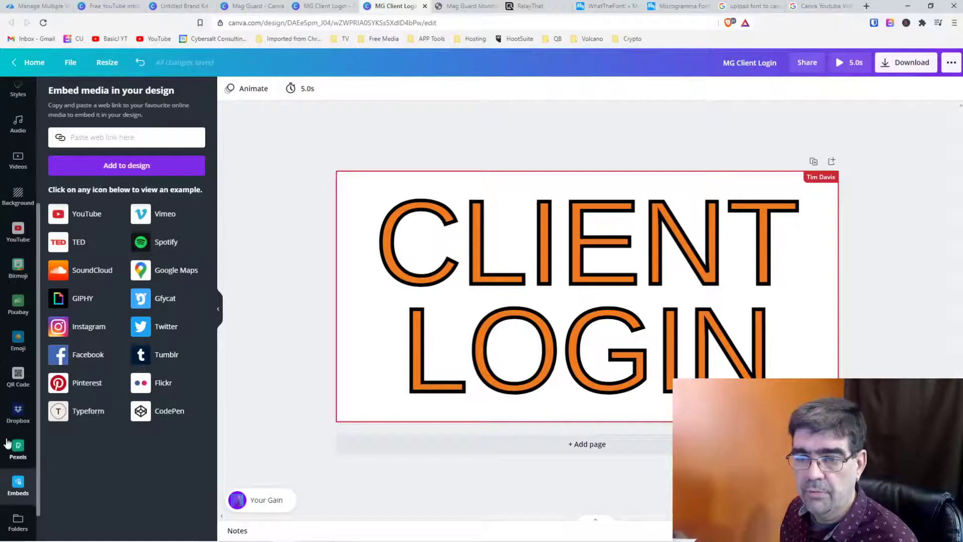
# Go to the home page, browse the Facebook Posts templates and open the coral "Tackling New Mom Stress" template as a design.
pyautogui.click(34, 62)
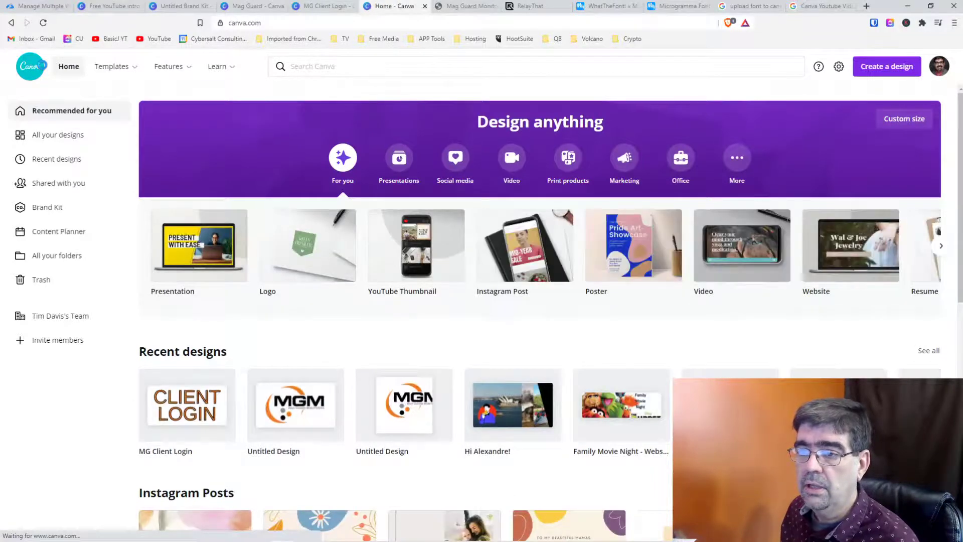
pyautogui.moveTo(112, 75)
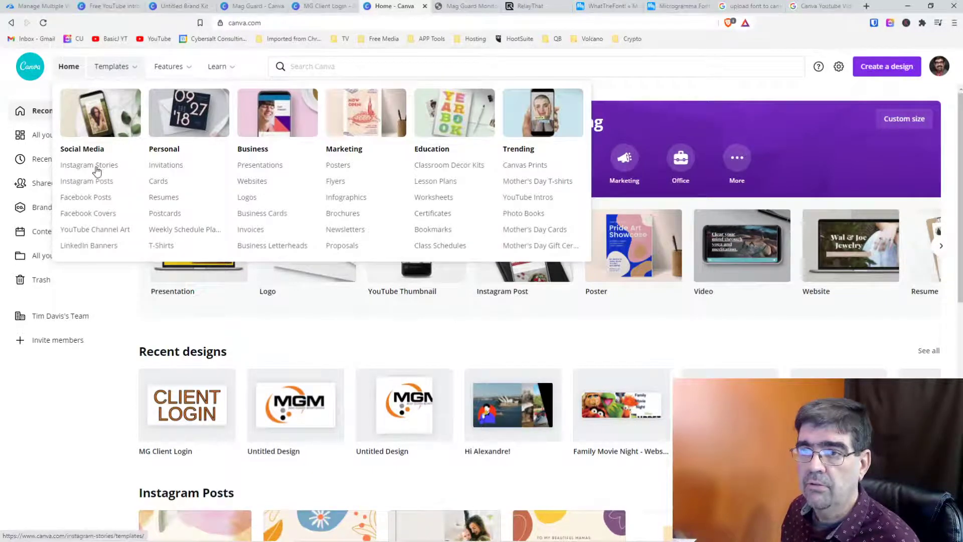
pyautogui.click(93, 199)
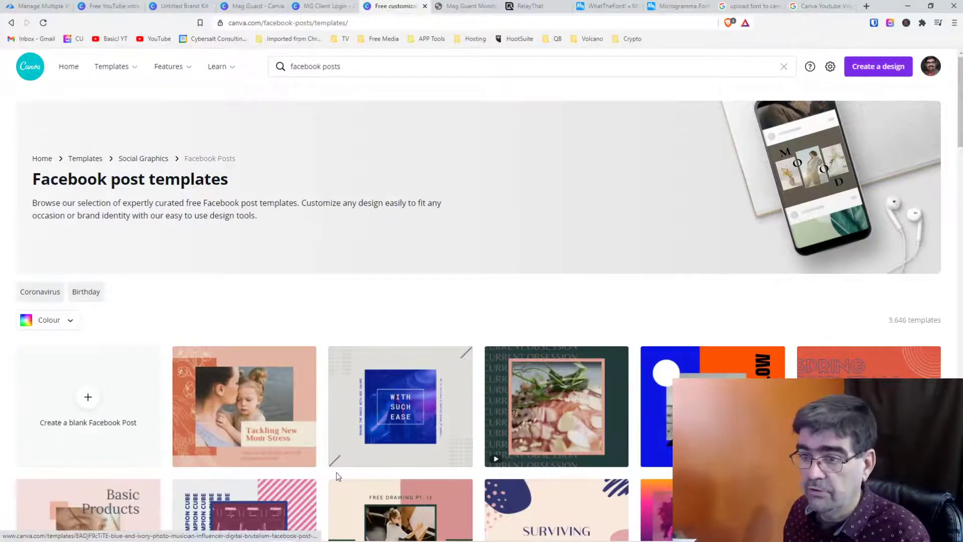
pyautogui.click(264, 407)
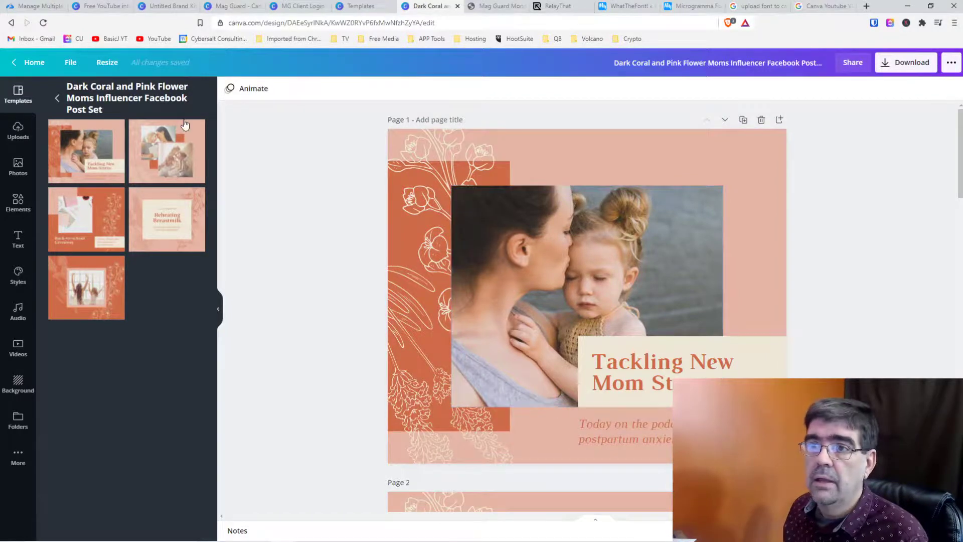
# Return to the MG Client Login design, choose the Summer Holiday template and dismiss the prompt for adding it as a new page.
pyautogui.click(27, 63)
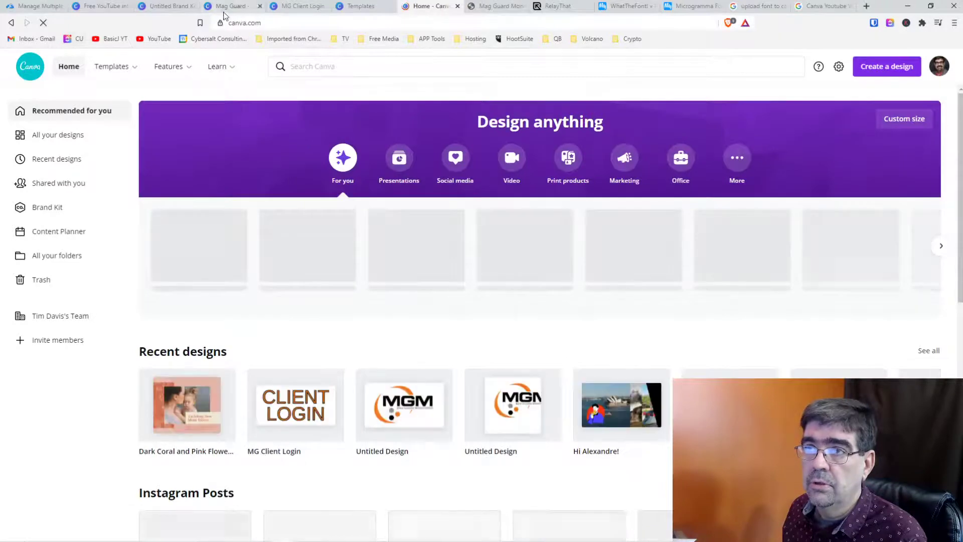
pyautogui.click(287, 7)
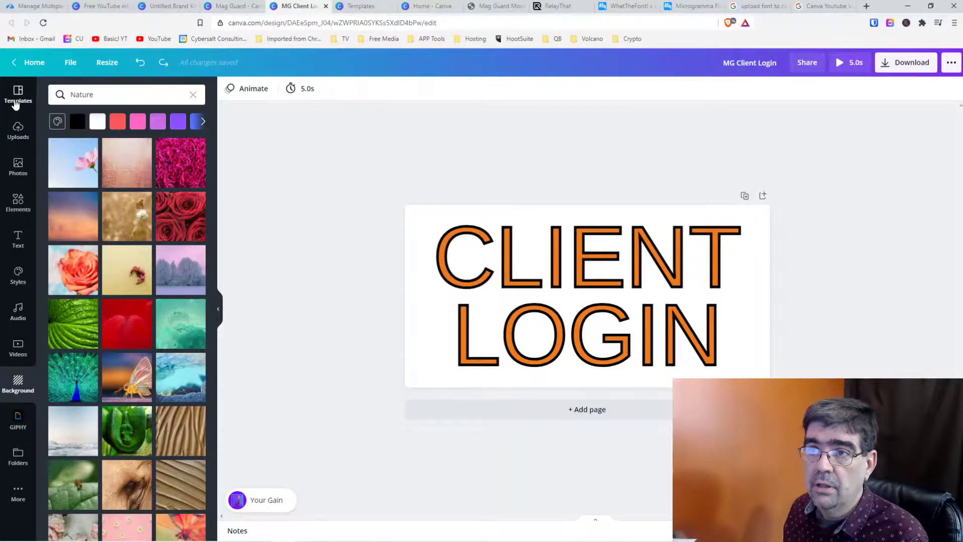
pyautogui.click(16, 104)
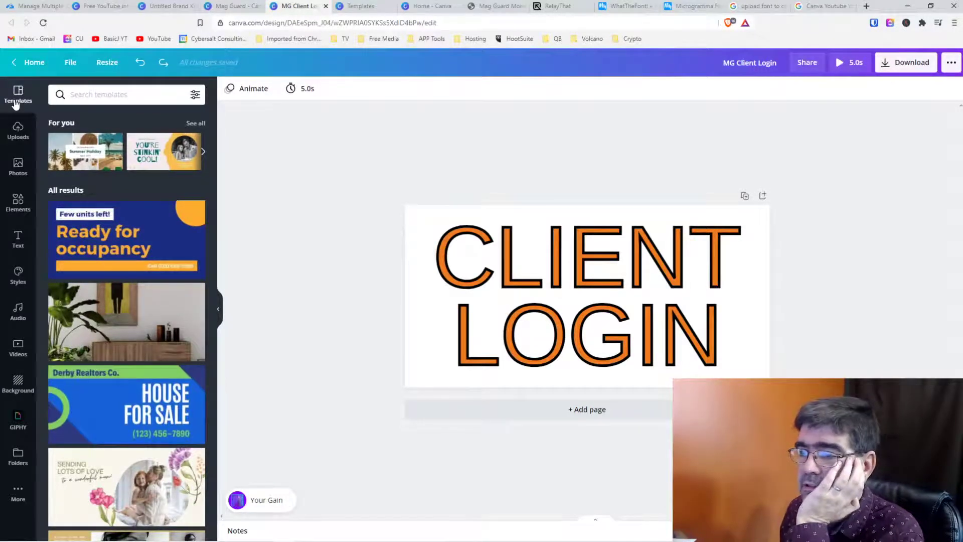
pyautogui.click(99, 158)
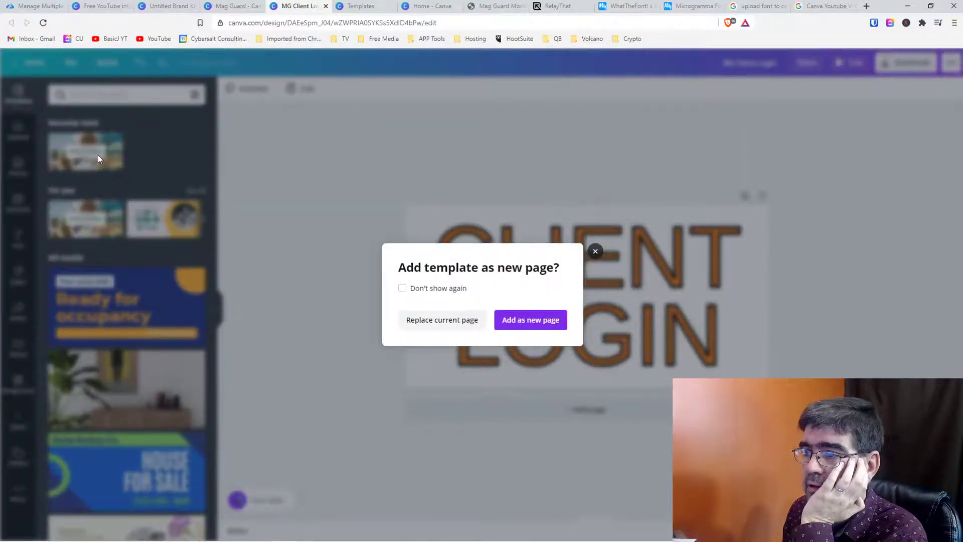
pyautogui.click(595, 251)
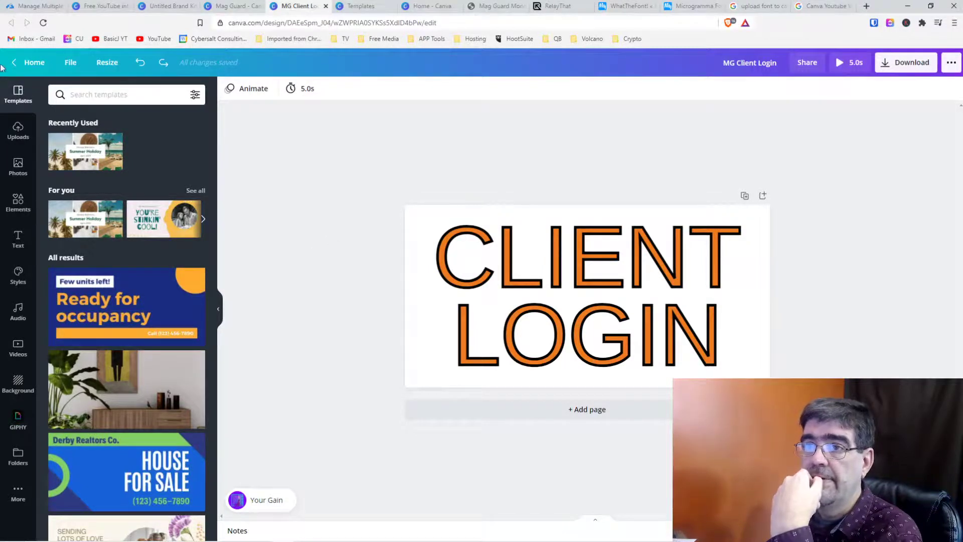
# Create a new Website design from the home page and apply all 5 pages of the Black Flat & Minimalist Accounting Business Website template.
pyautogui.click(39, 62)
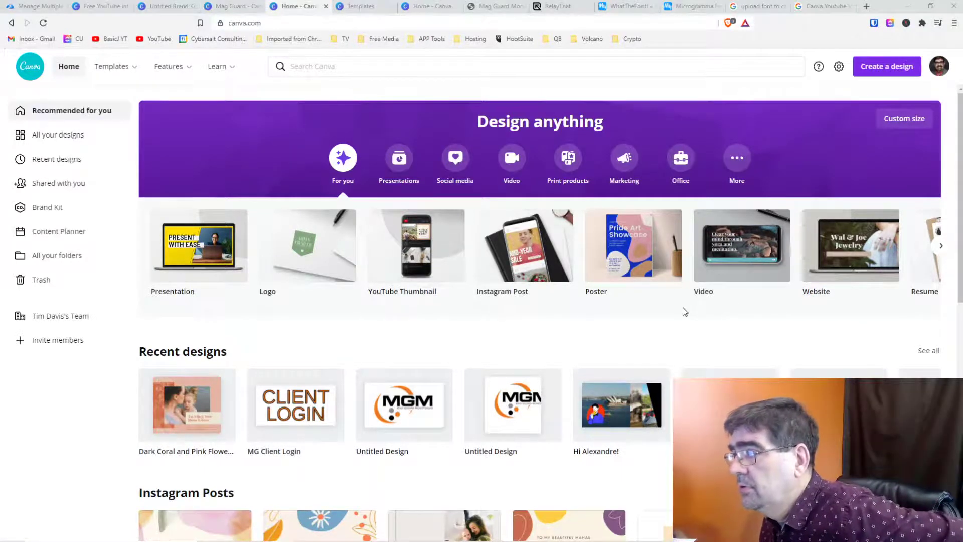
pyautogui.click(868, 243)
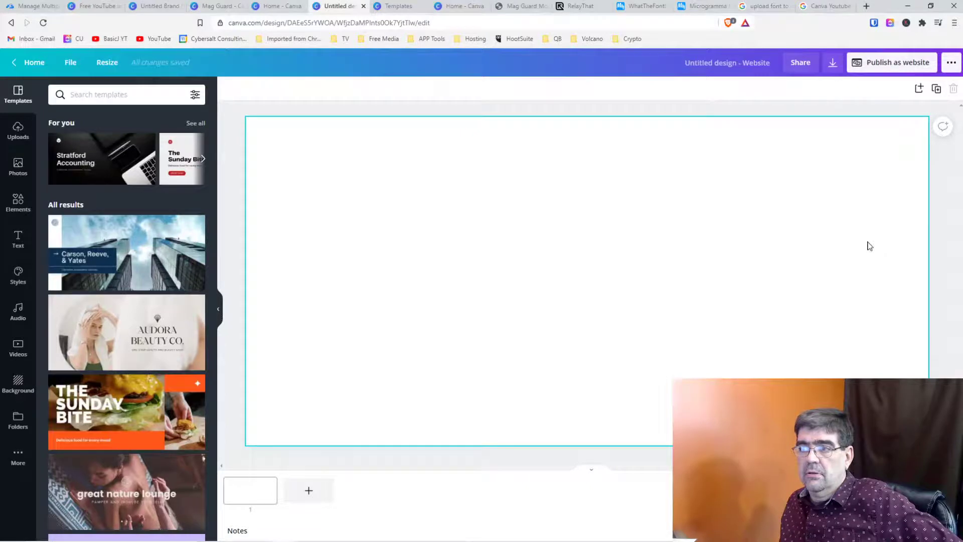
pyautogui.click(102, 173)
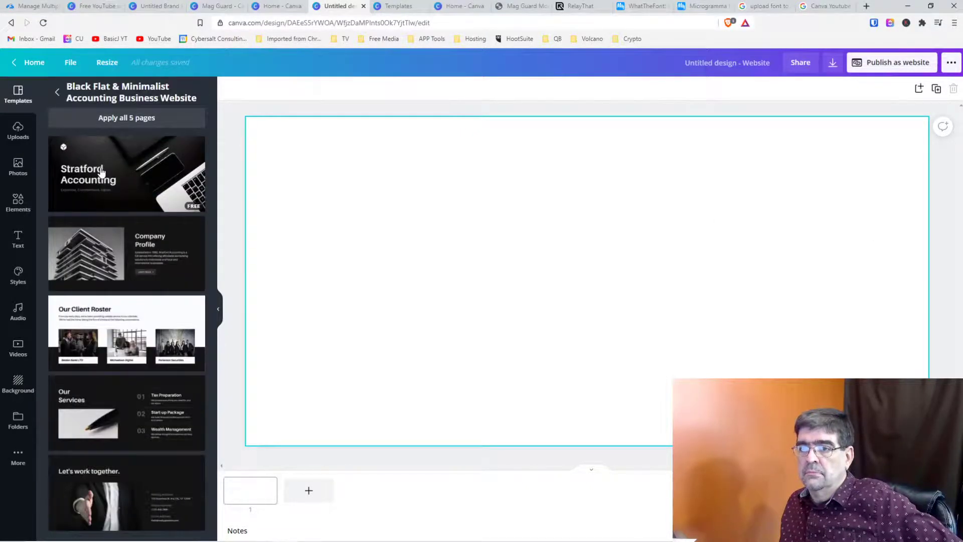
pyautogui.click(123, 120)
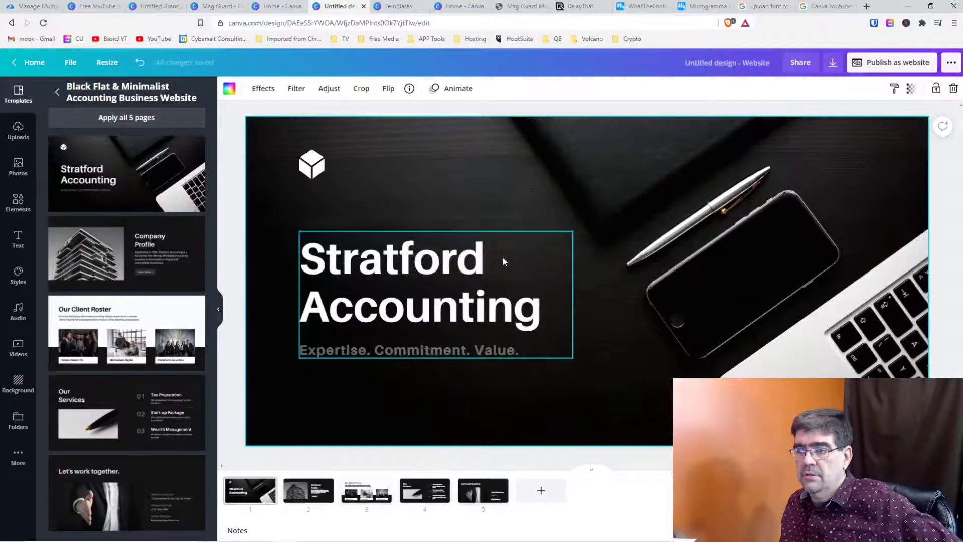
# View pages 2 to 5 of the accounting website design, from Company Profile through to the contact page.
pyautogui.click(325, 484)
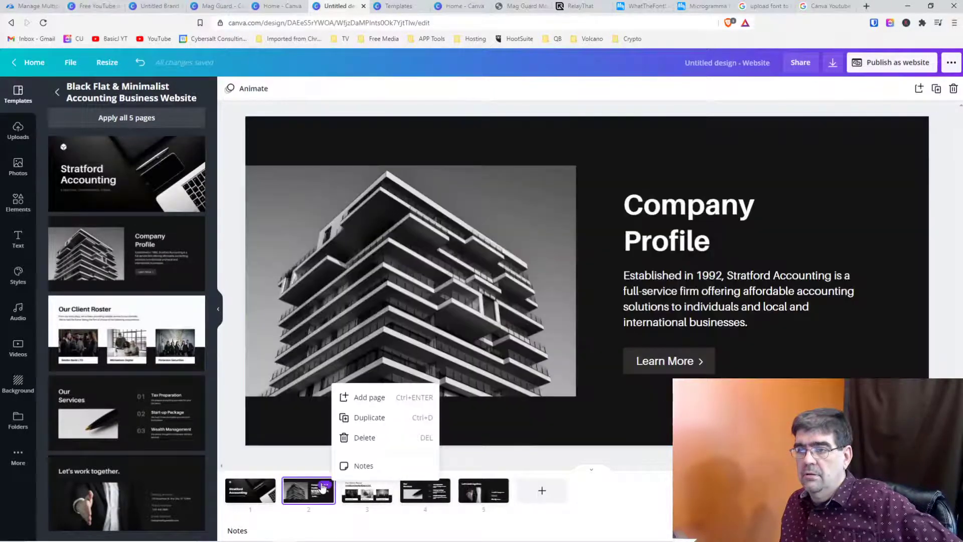
pyautogui.click(377, 495)
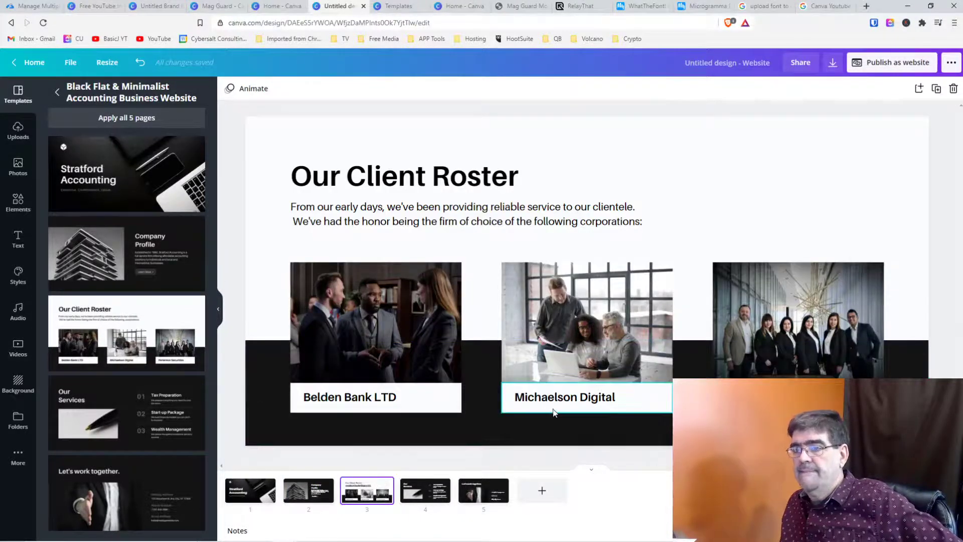
pyautogui.click(439, 490)
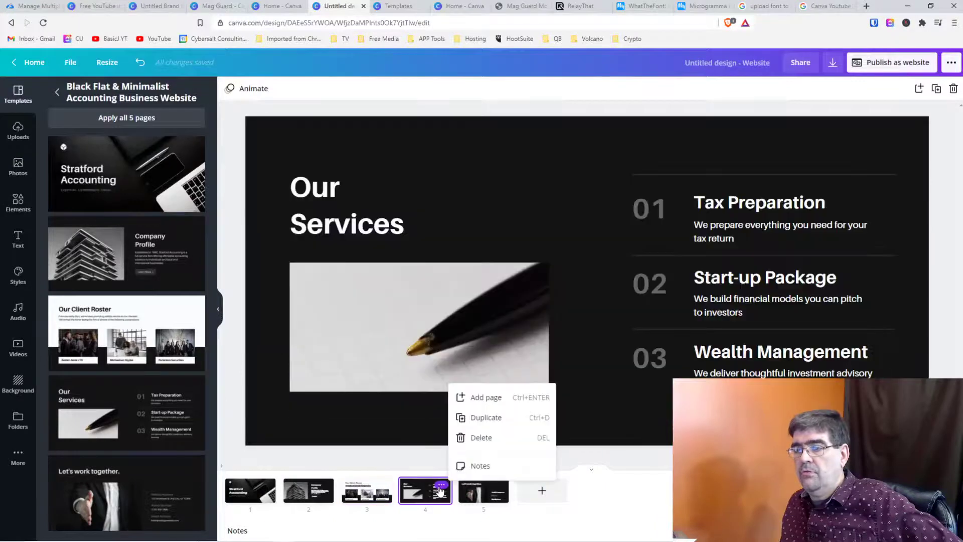
pyautogui.click(491, 492)
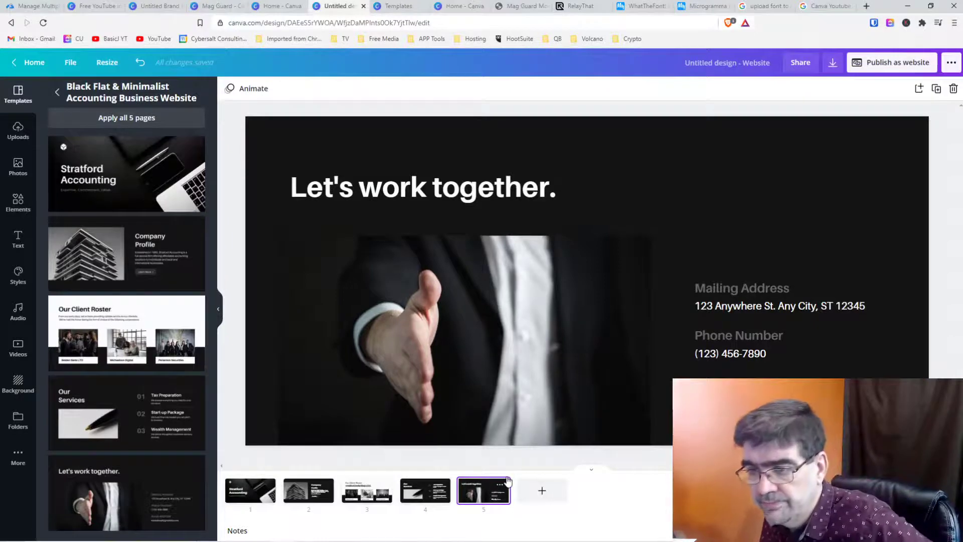
# Replace the website design with all 5 pages of the Orange Bold & Modern Burger Food Website template.
pyautogui.click(59, 97)
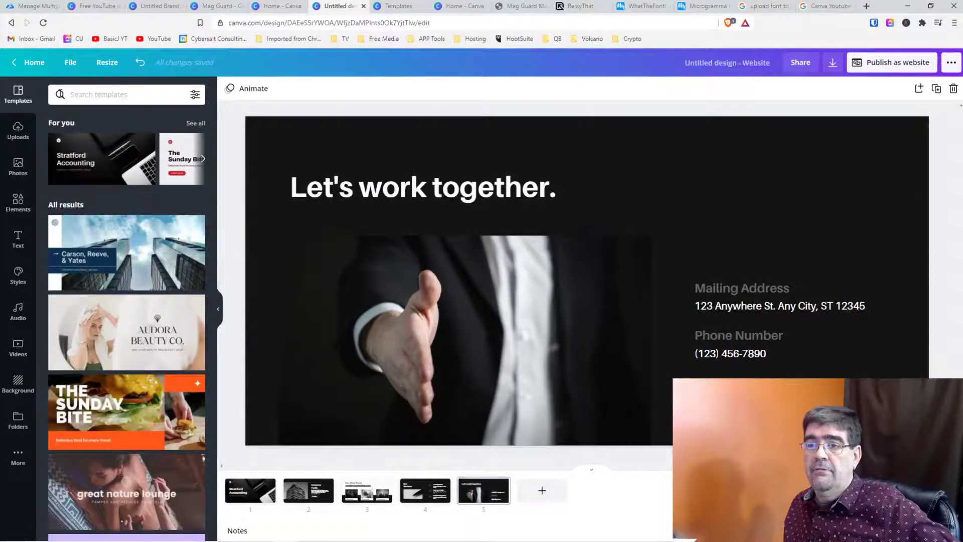
pyautogui.click(77, 415)
pyautogui.click(149, 119)
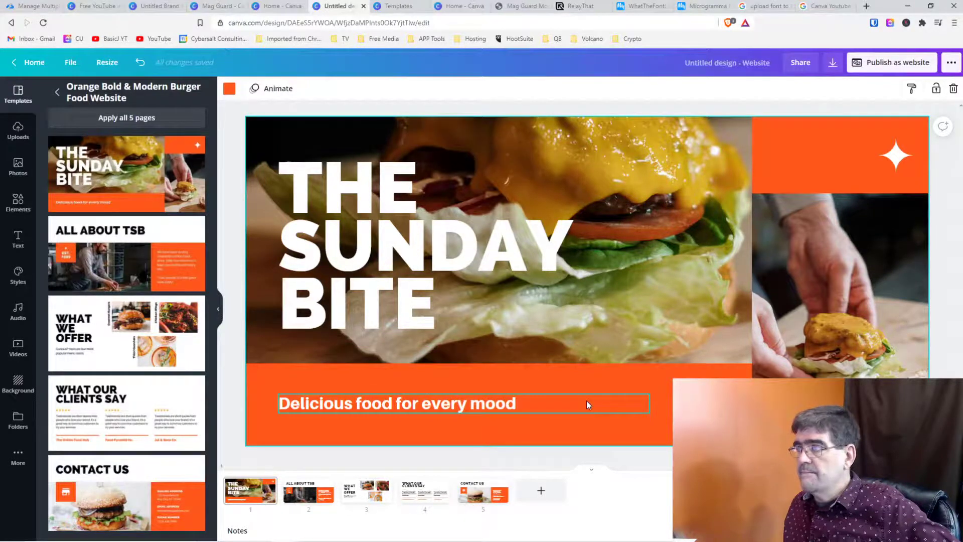
# Open the website publishing options for the burger design and set the web style to Classic navigation.
pyautogui.click(885, 67)
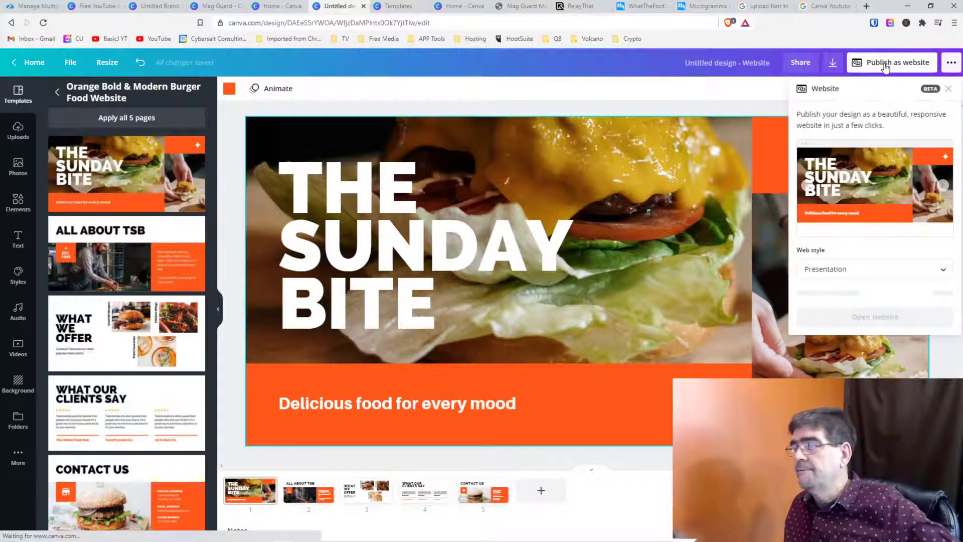
pyautogui.click(839, 270)
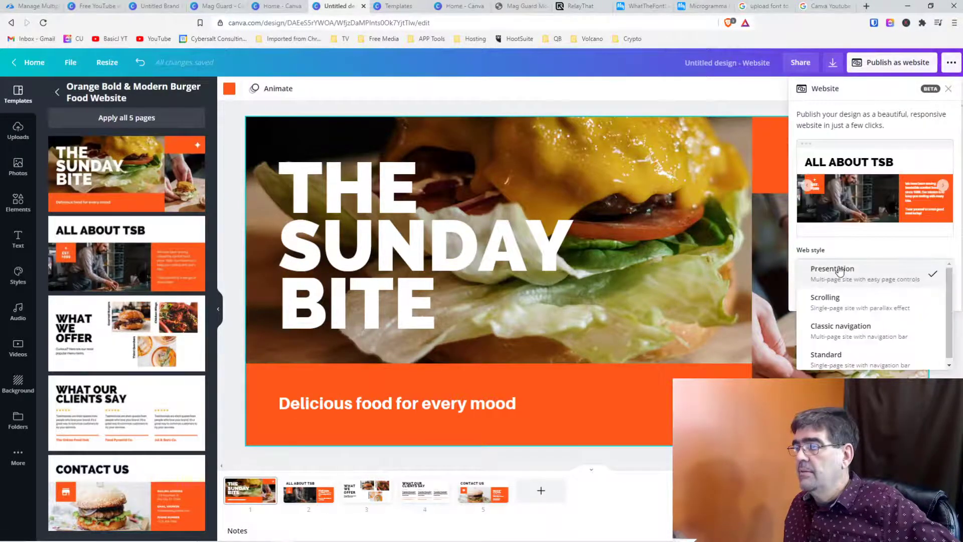
pyautogui.click(855, 328)
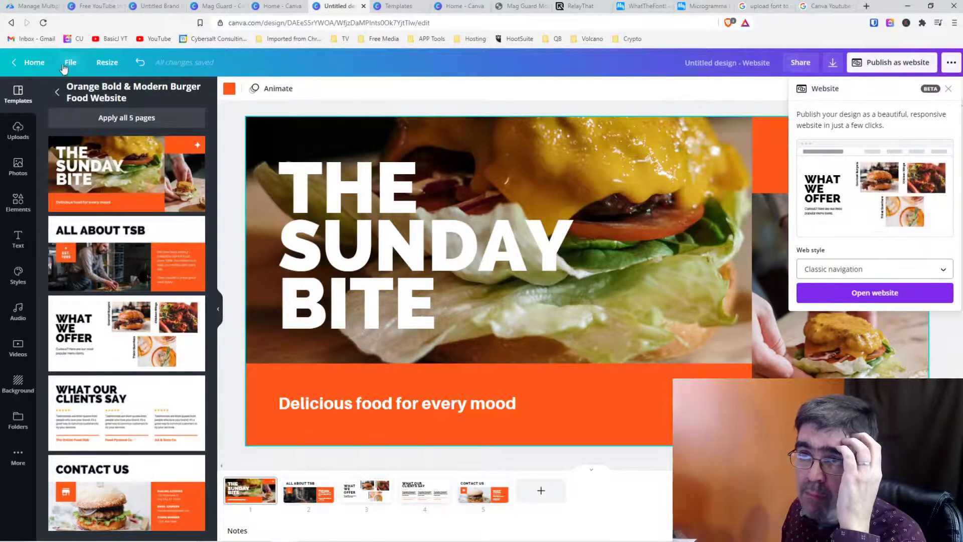
# Return to the home page and move the untitled website design and the Dark Coral and Pink Flower Facebook post design to the trash.
pyautogui.click(30, 62)
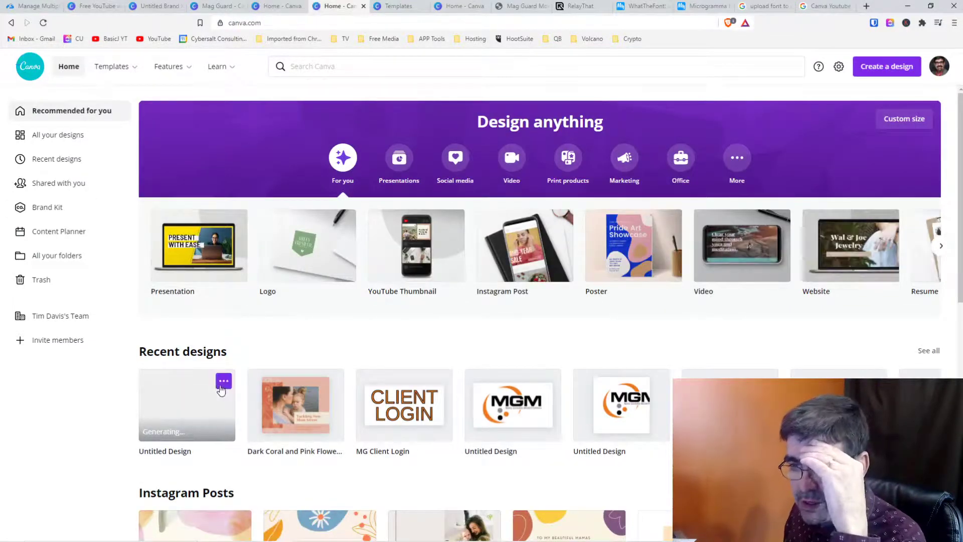
pyautogui.click(223, 381)
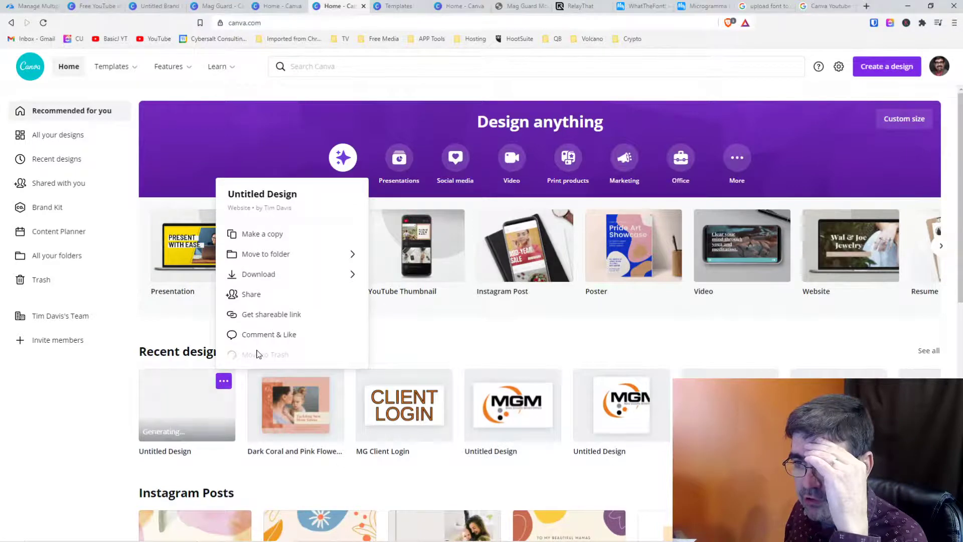
pyautogui.click(257, 354)
pyautogui.click(224, 381)
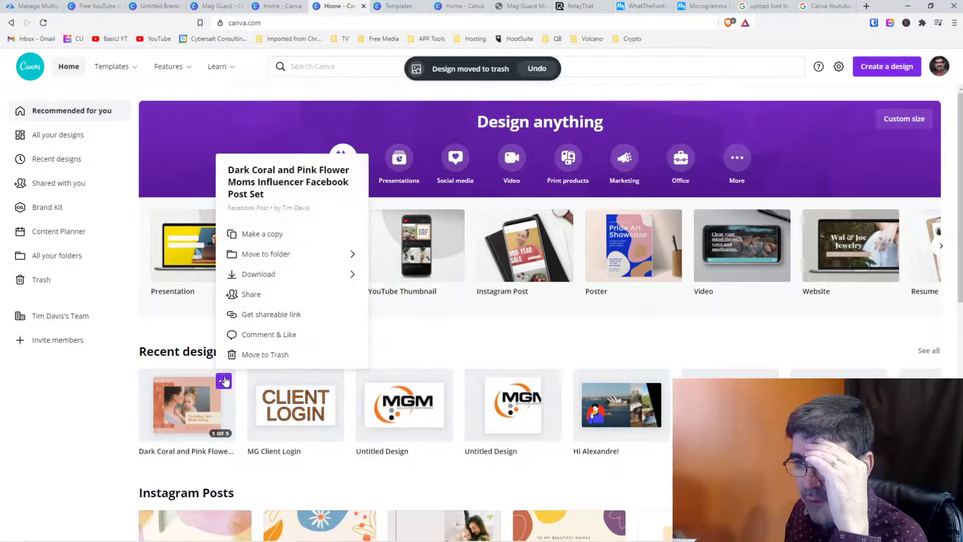
pyautogui.click(249, 354)
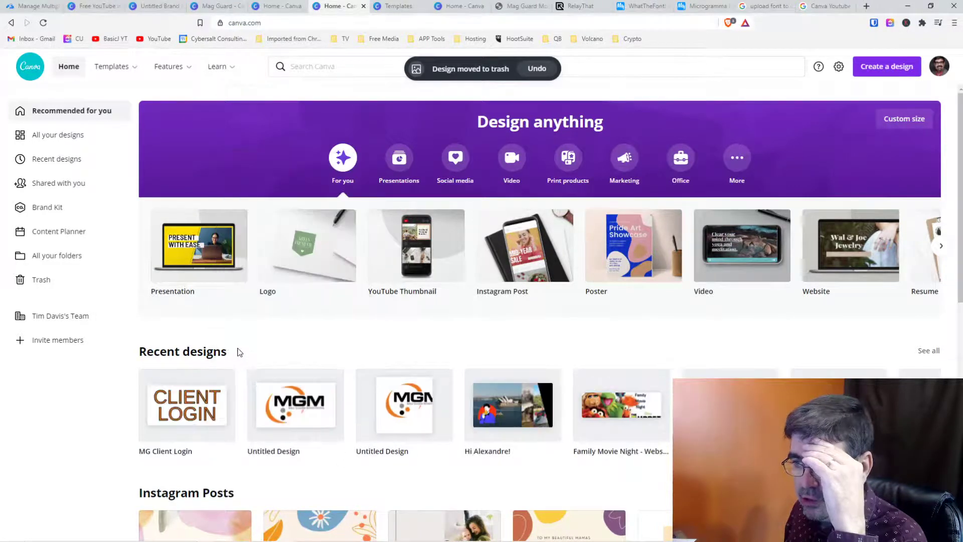
# Move the greeting design with the opera house photo, the Family Movie Night design and a further untitled recent design to the trash.
pyautogui.click(550, 381)
pyautogui.click(580, 353)
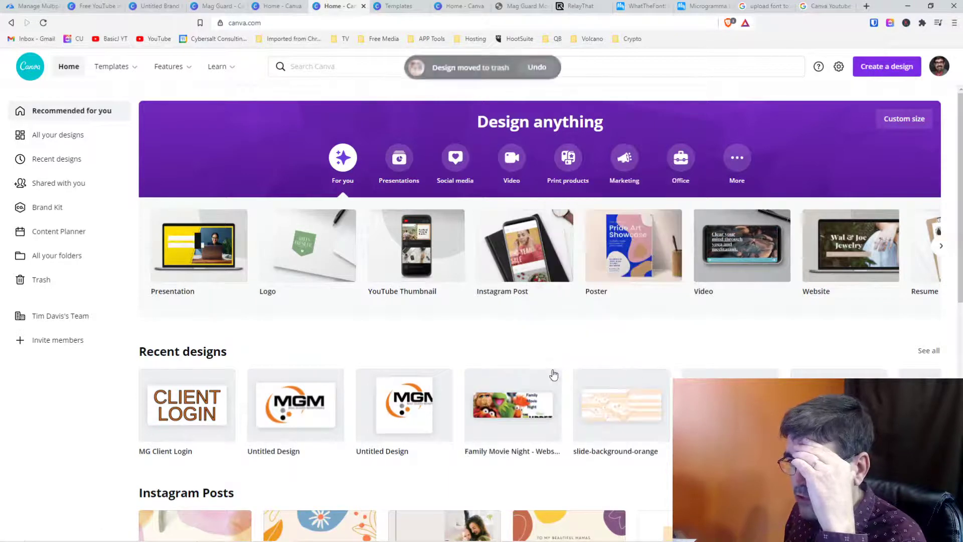
pyautogui.click(550, 380)
pyautogui.click(580, 354)
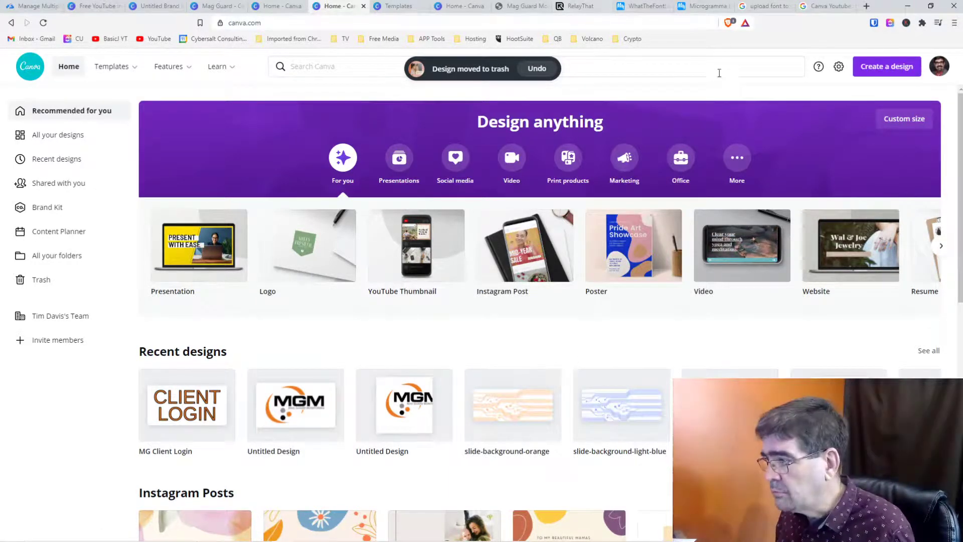
pyautogui.click(875, 380)
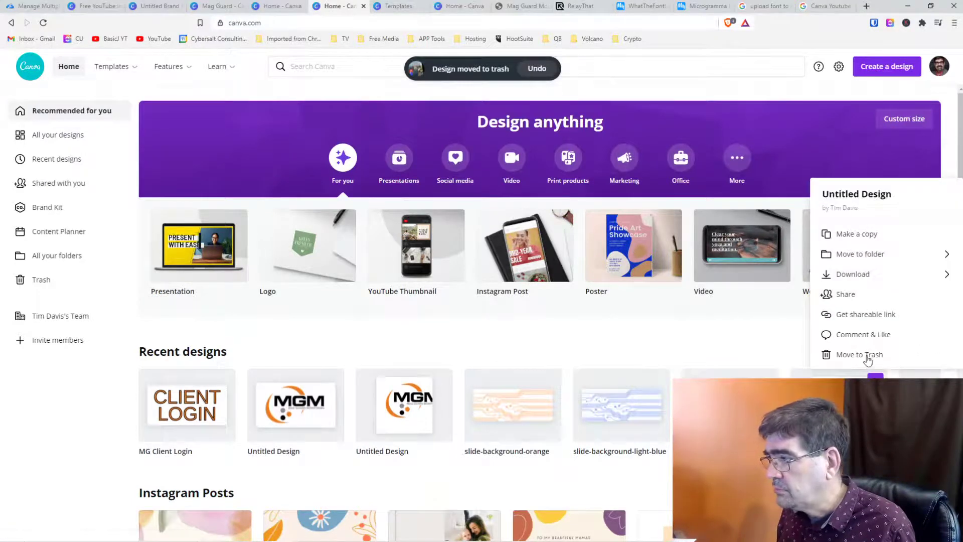
pyautogui.click(837, 354)
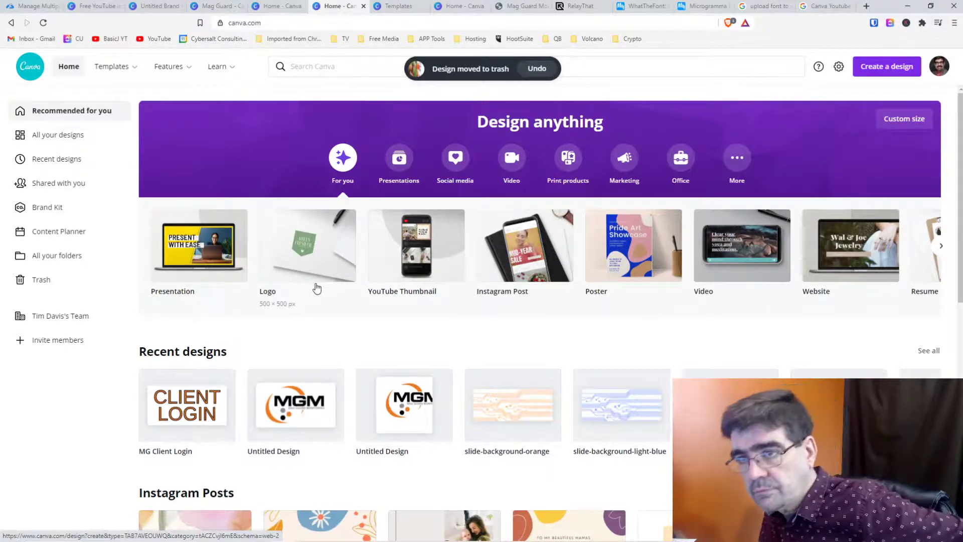
# Open the Brand Kit and examine its logos, colours and the font choices for the Headings style, leaving the font as is.
pyautogui.click(36, 203)
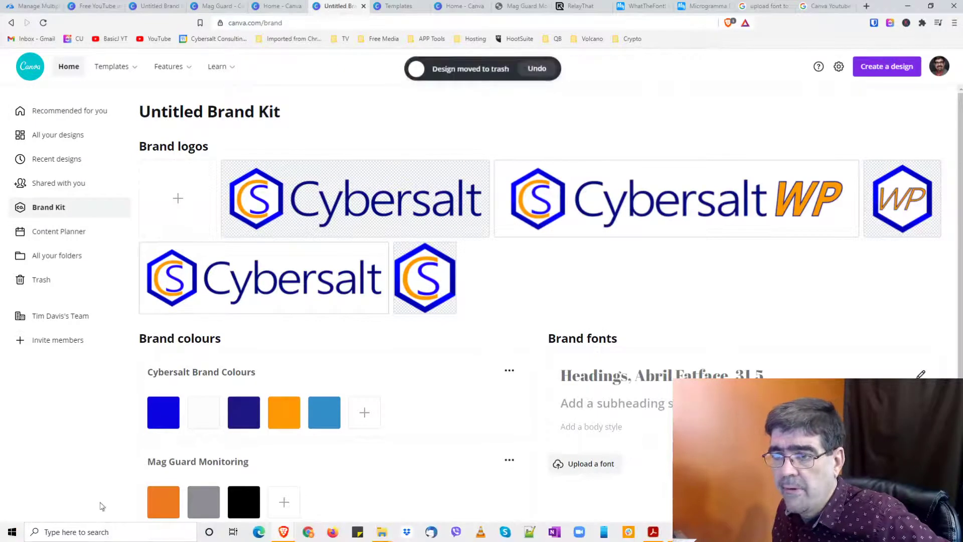
pyautogui.scroll(-1, 441, 376)
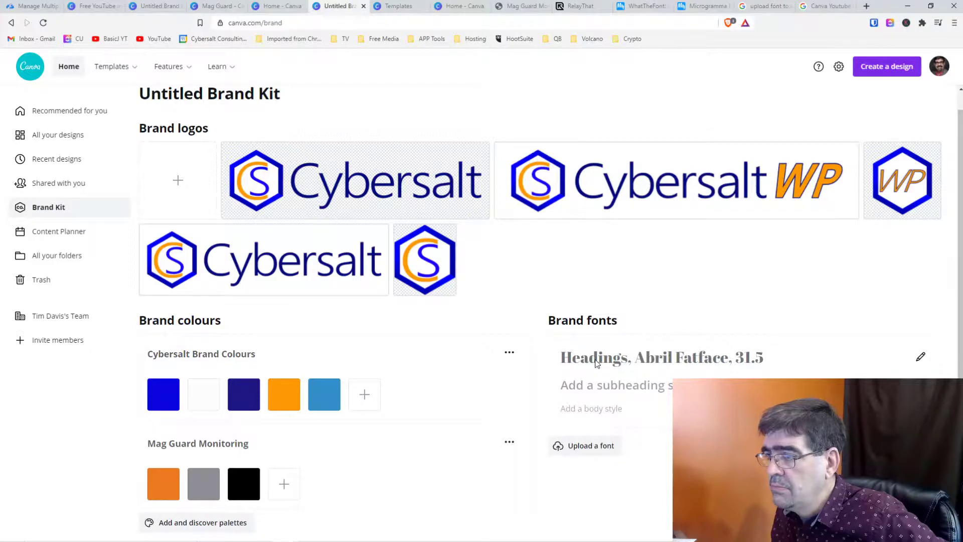
pyautogui.click(919, 358)
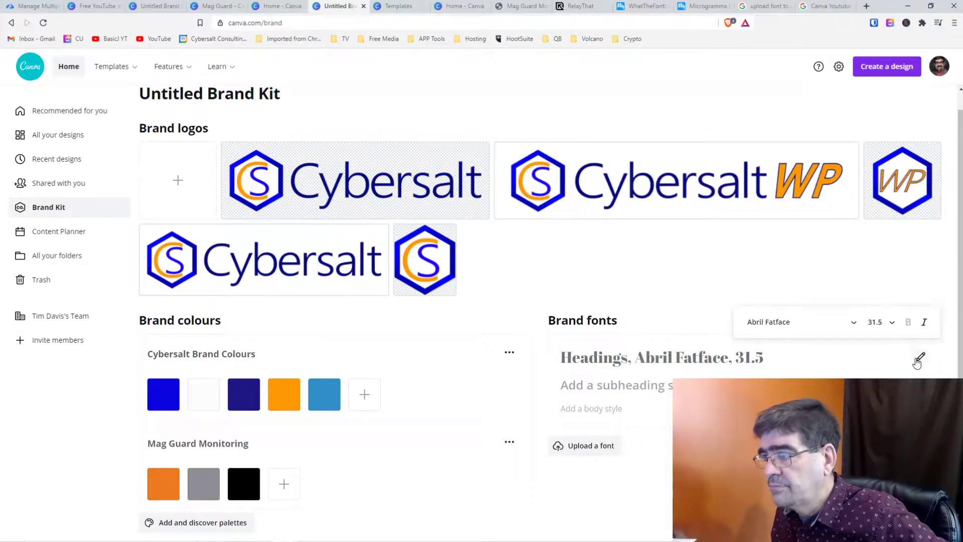
pyautogui.click(851, 325)
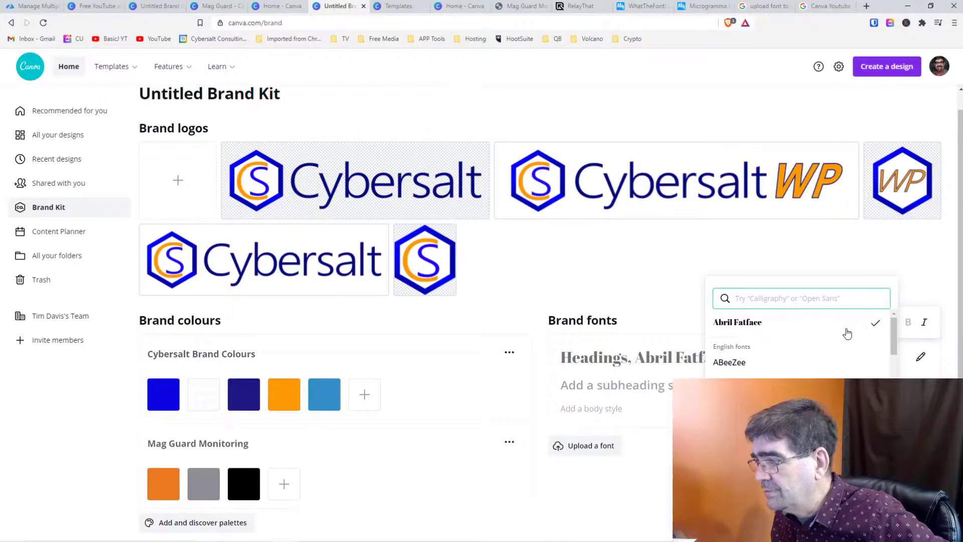
pyautogui.click(720, 244)
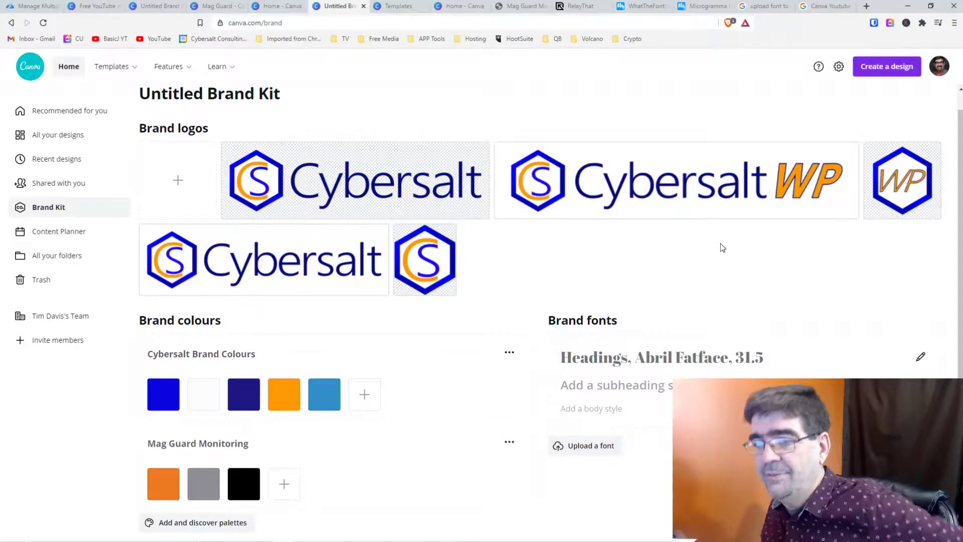